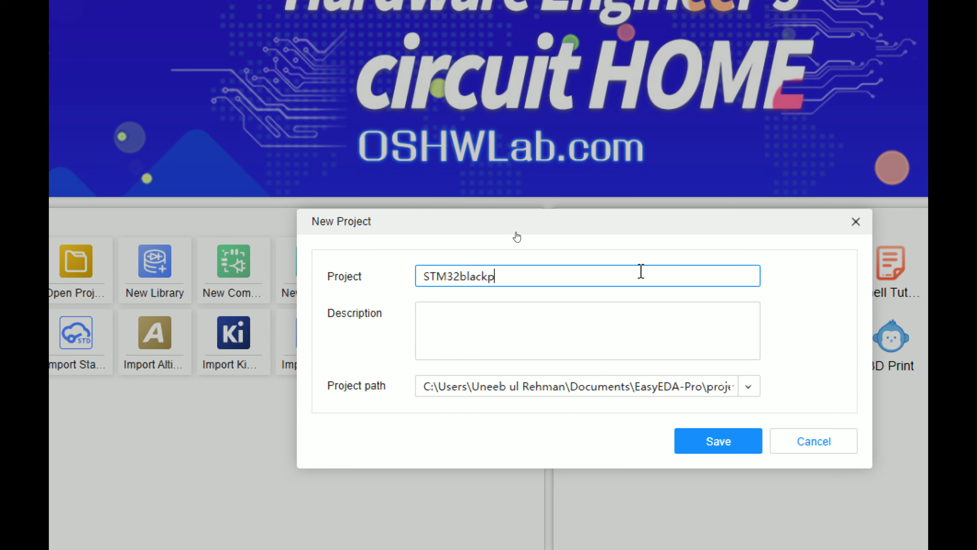
# - Name the new project "STM32blackpill board dev kit" and save it
pyautogui.write('rd ')
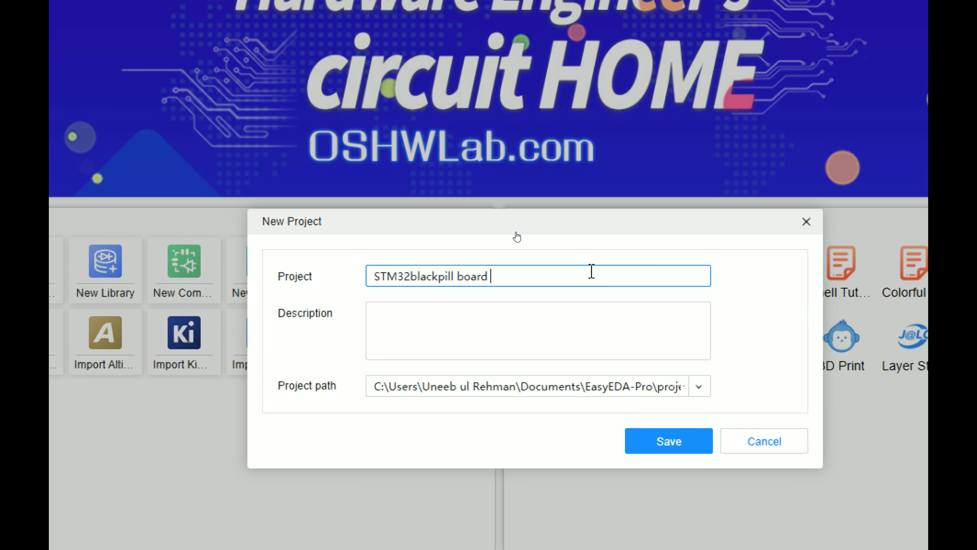
pyautogui.write('dev kit')
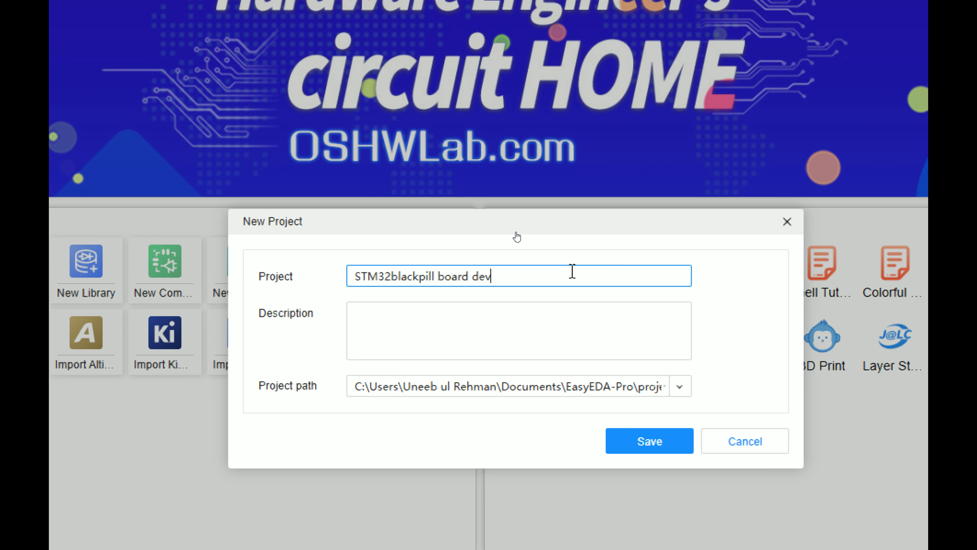
pyautogui.click(611, 441)
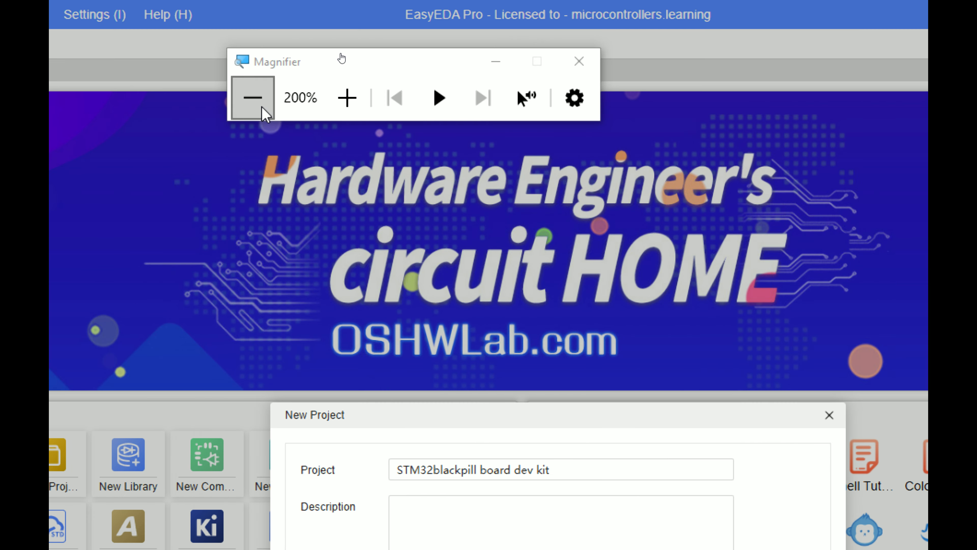
pyautogui.click(263, 112)
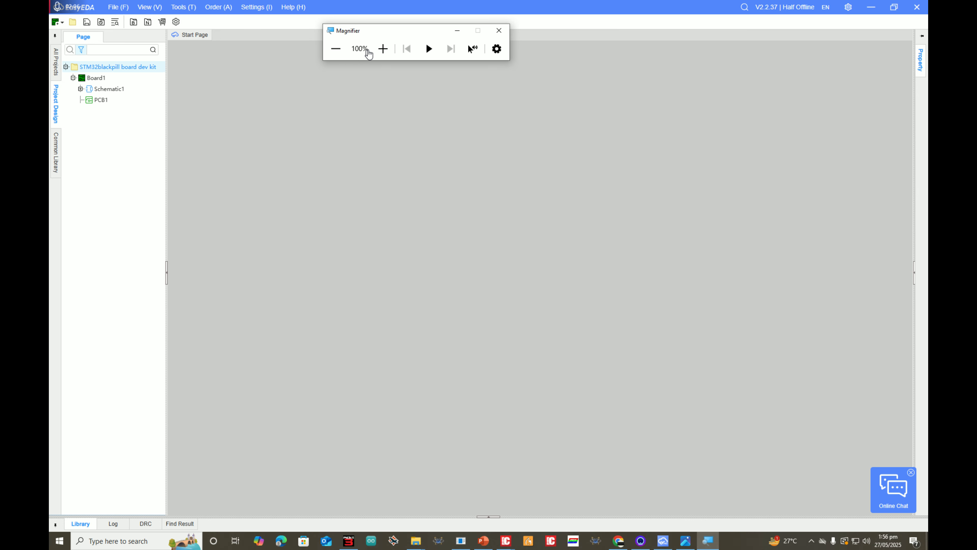
# - Open page P1 of Schematic1 in the new project's Board1 for editing
pyautogui.click(379, 54)
pyautogui.click(380, 52)
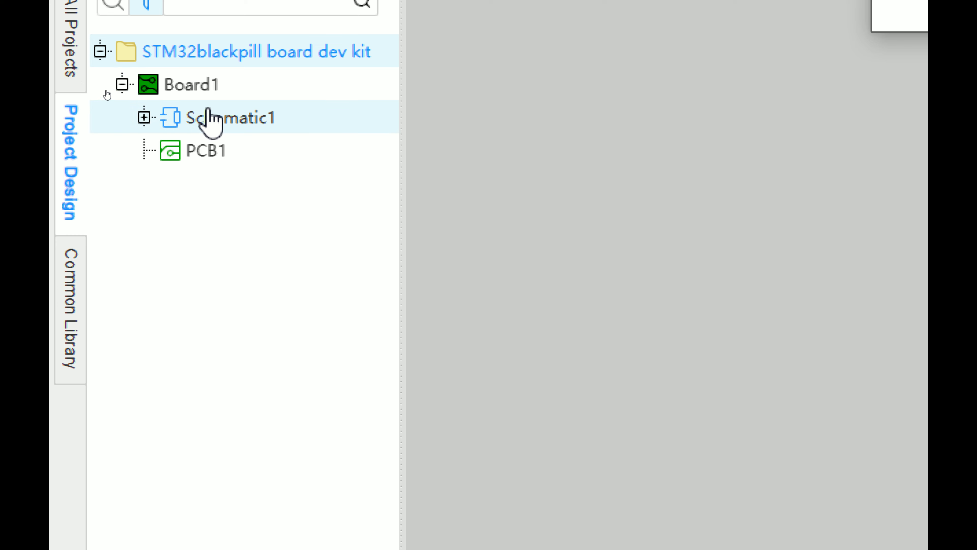
pyautogui.doubleClick(227, 124)
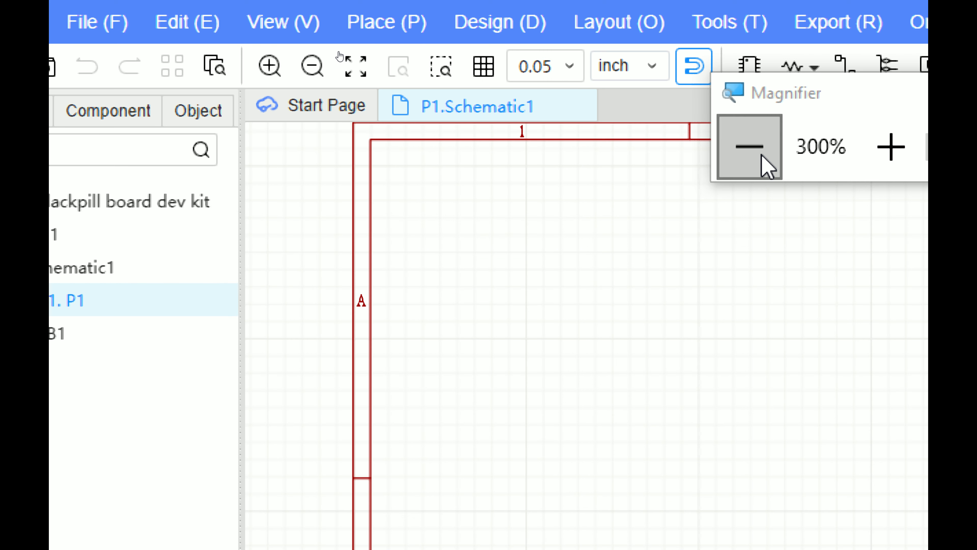
pyautogui.click(754, 148)
pyautogui.scroll(-5, 743, 240)
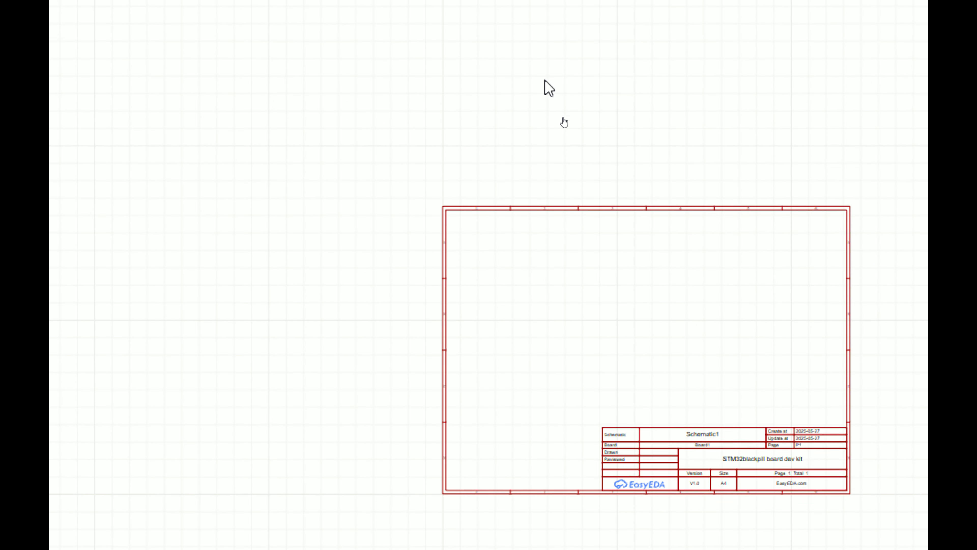
pyautogui.click(176, 98)
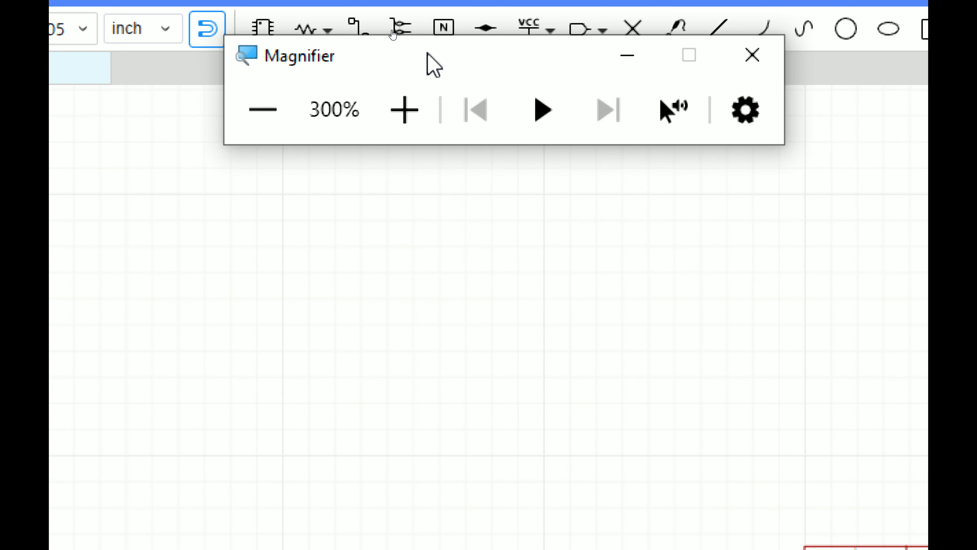
pyautogui.click(261, 30)
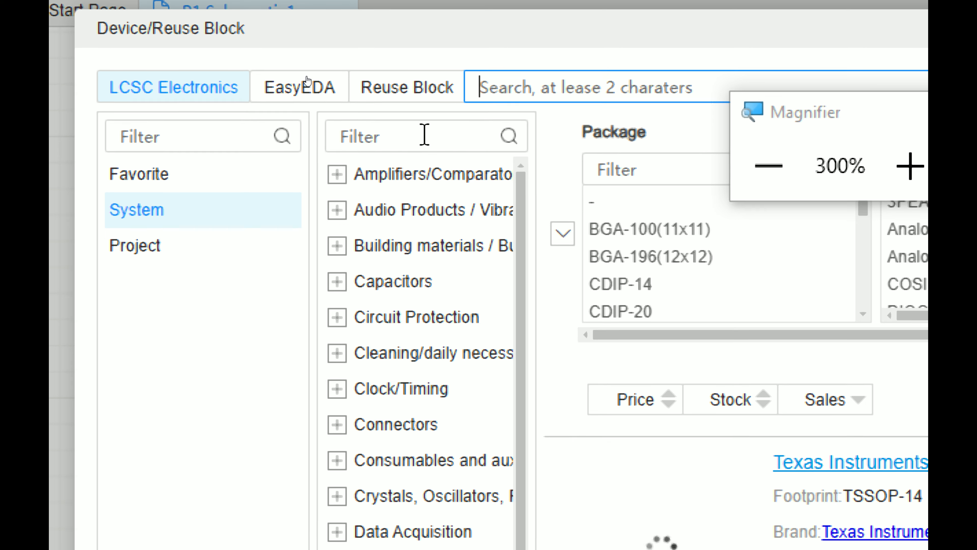
pyautogui.click(643, 230)
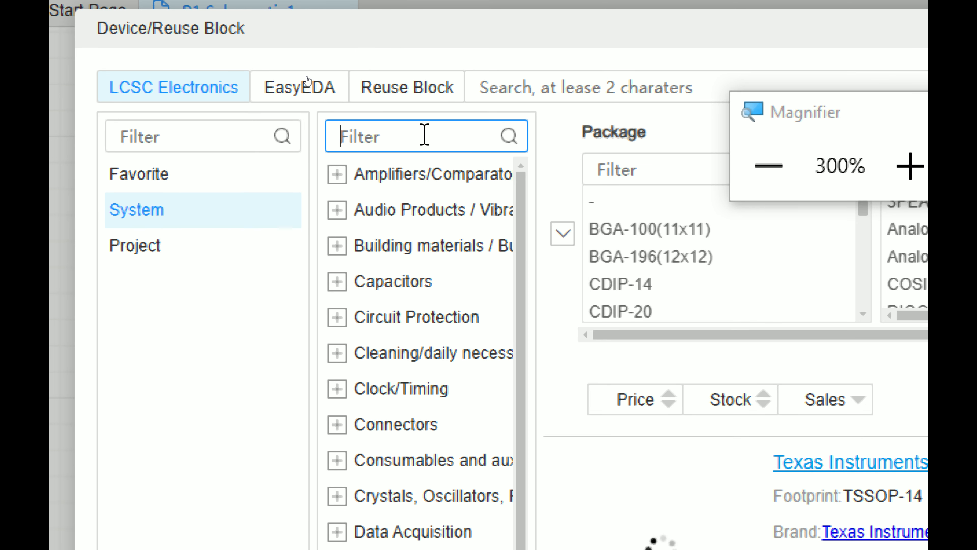
pyautogui.click(298, 101)
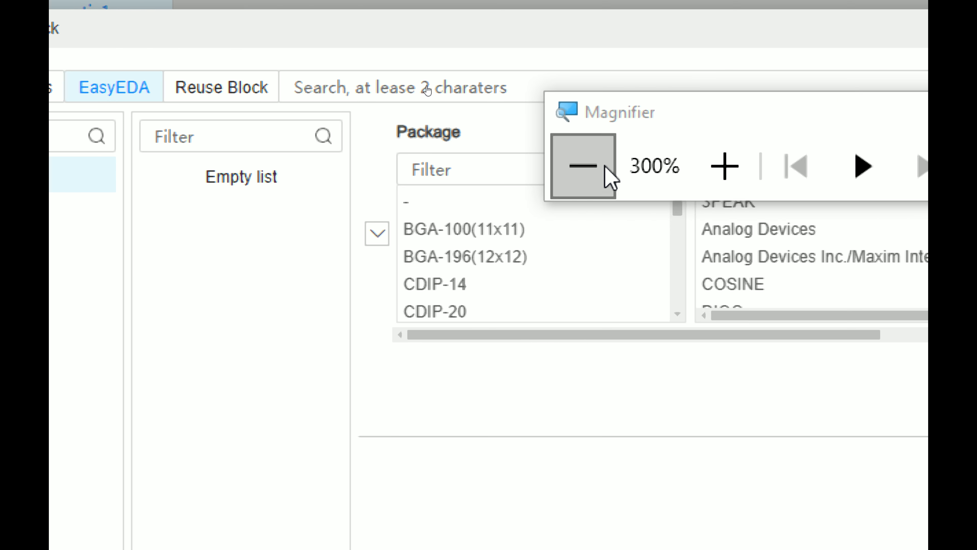
pyautogui.click(605, 167)
pyautogui.moveTo(633, 138); pyautogui.dragTo(221, 317)
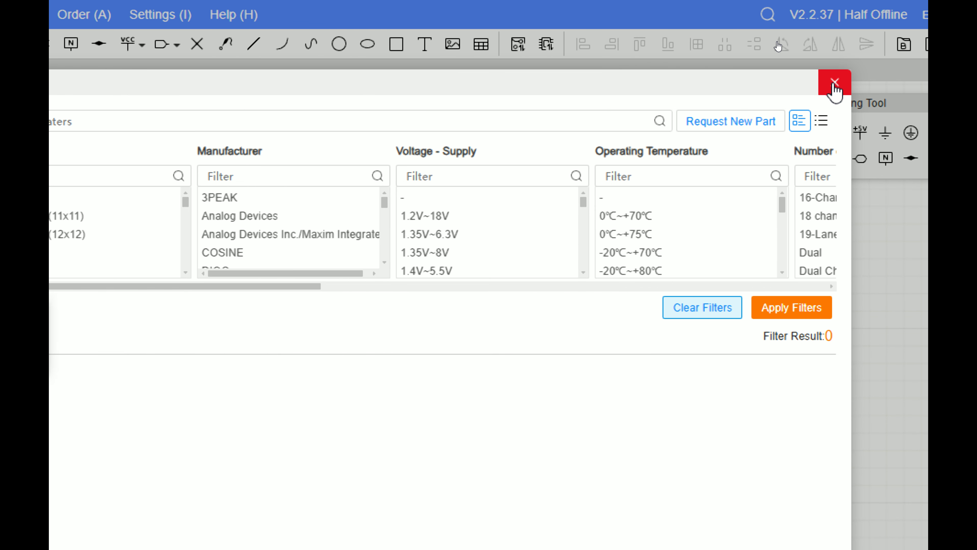
pyautogui.click(628, 82)
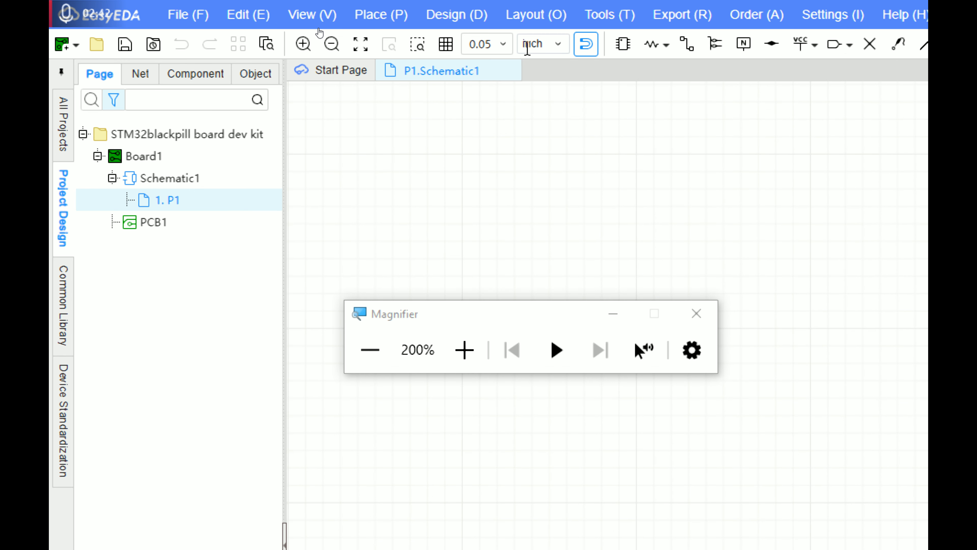
pyautogui.click(618, 49)
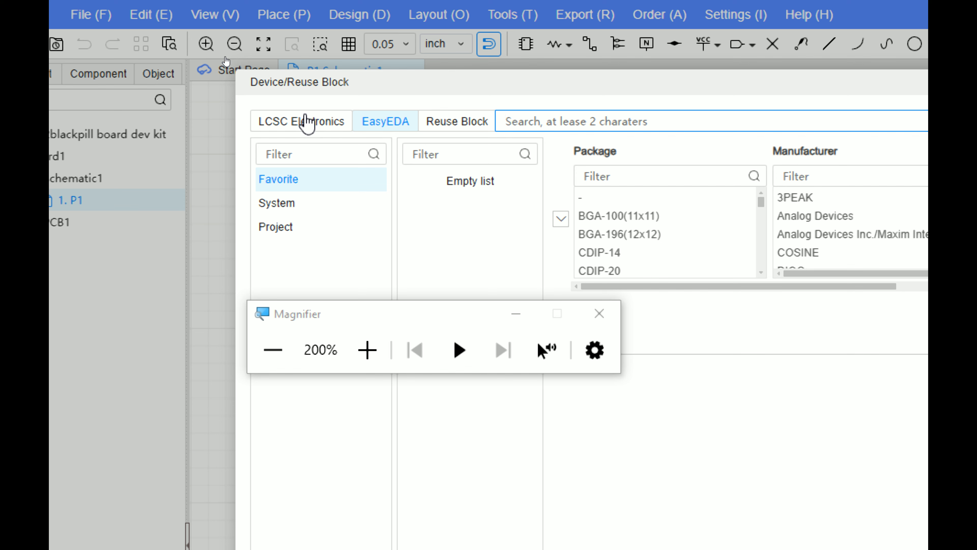
pyautogui.moveTo(427, 313); pyautogui.dragTo(236, 317)
pyautogui.click(306, 129)
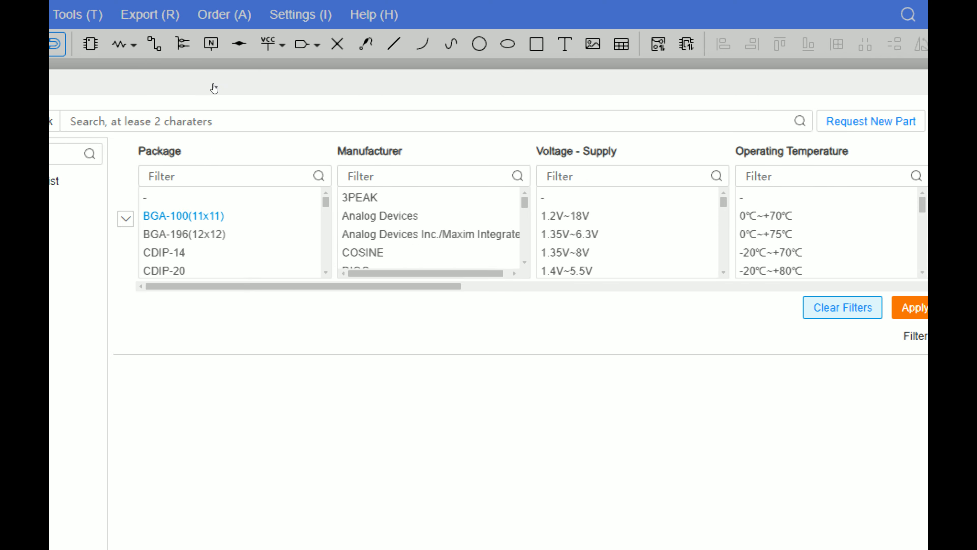
pyautogui.click(884, 82)
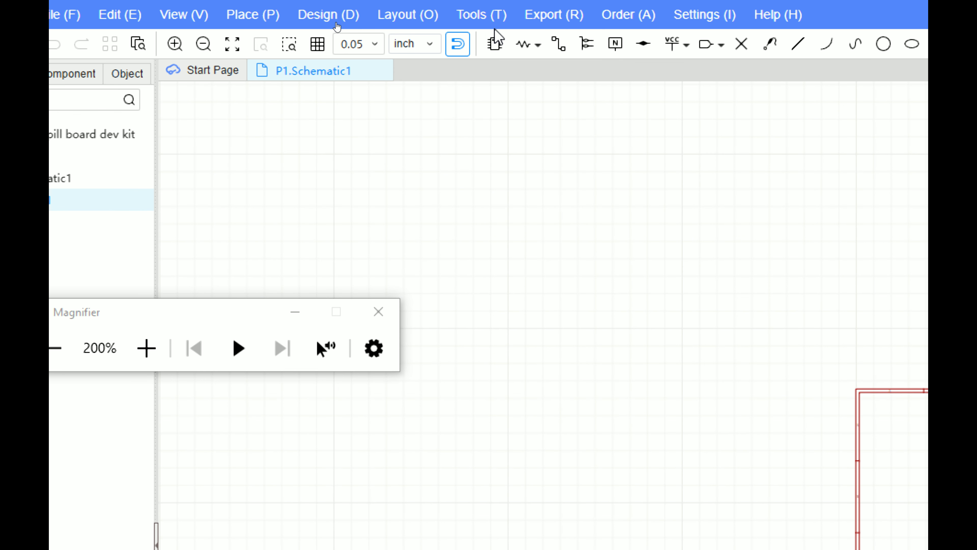
# - Open the device library, try filtering the EasyEDA categories by "header", and check the Reuse Block source
pyautogui.click(495, 46)
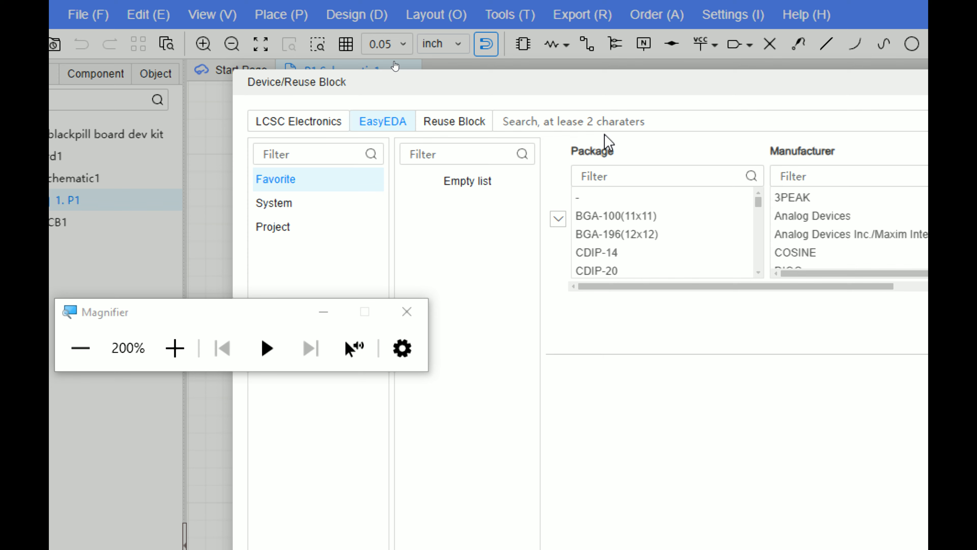
pyautogui.click(474, 148)
pyautogui.write('header')
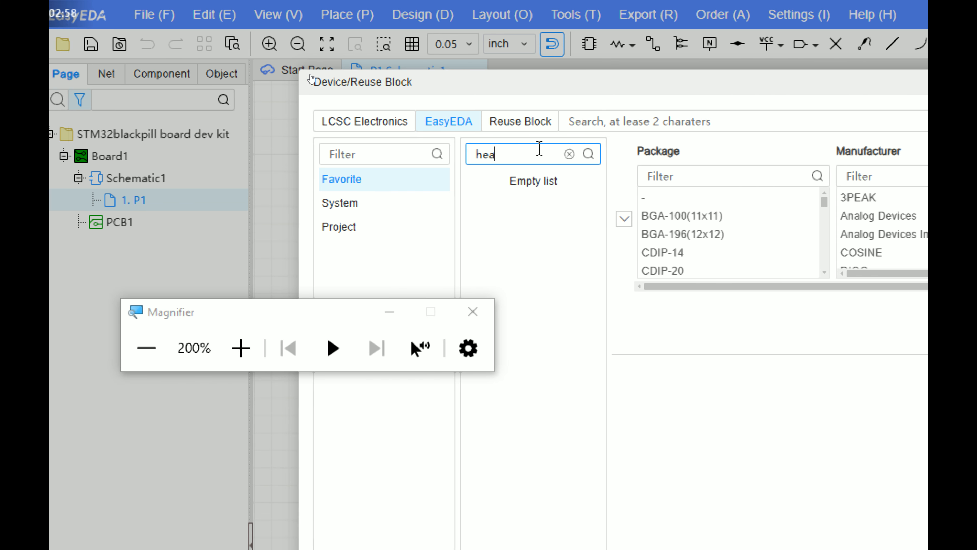
pyautogui.click(546, 154)
pyautogui.doubleClick(345, 129)
pyautogui.tripleClick(477, 124)
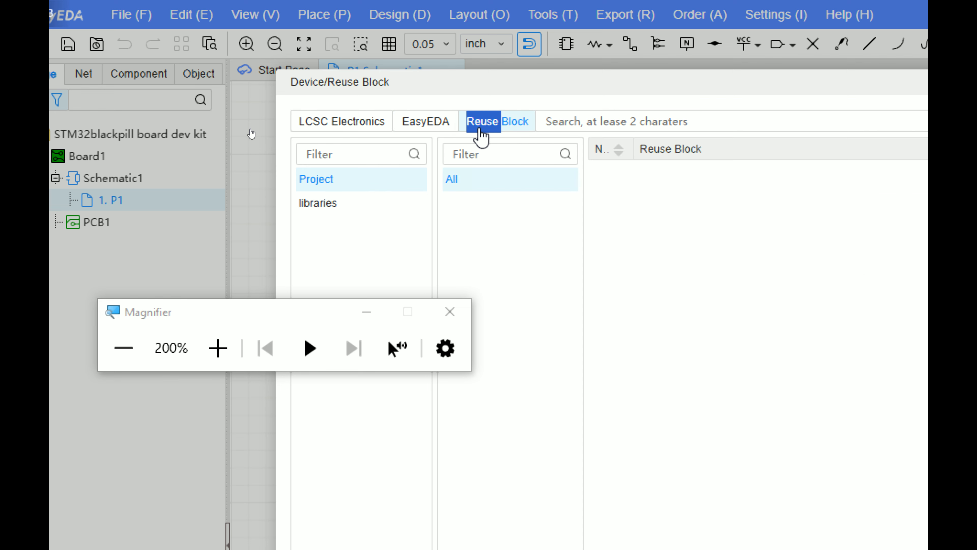
pyautogui.click(616, 209)
# - Filter the LCSC Electronics system categories by "Header" and list the Female Headers under Connectors
pyautogui.click(316, 123)
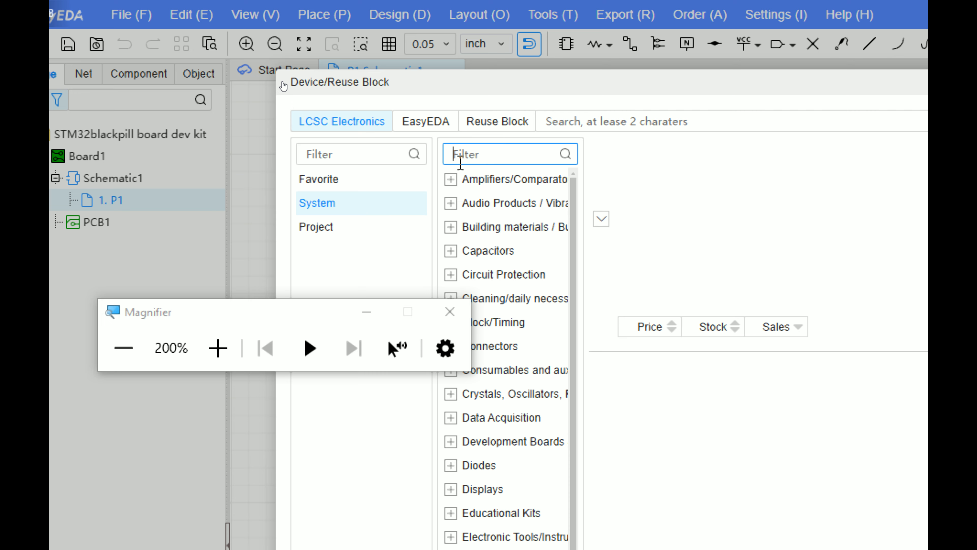
pyautogui.write('Header')
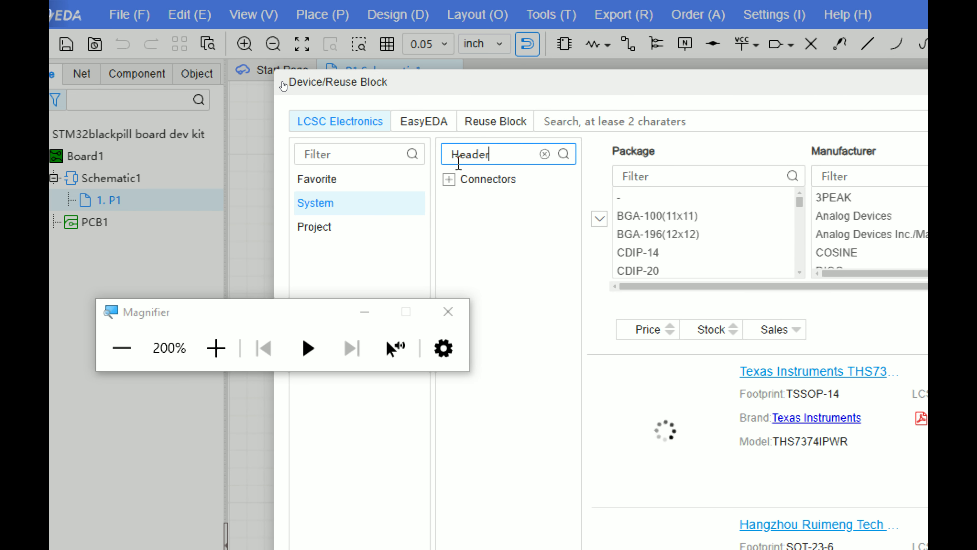
pyautogui.moveTo(355, 316); pyautogui.dragTo(212, 295)
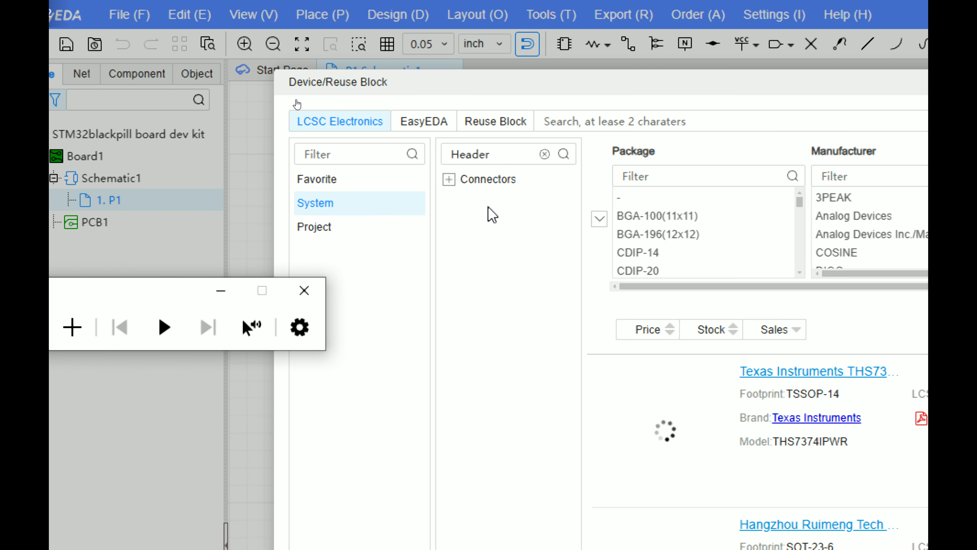
pyautogui.click(451, 180)
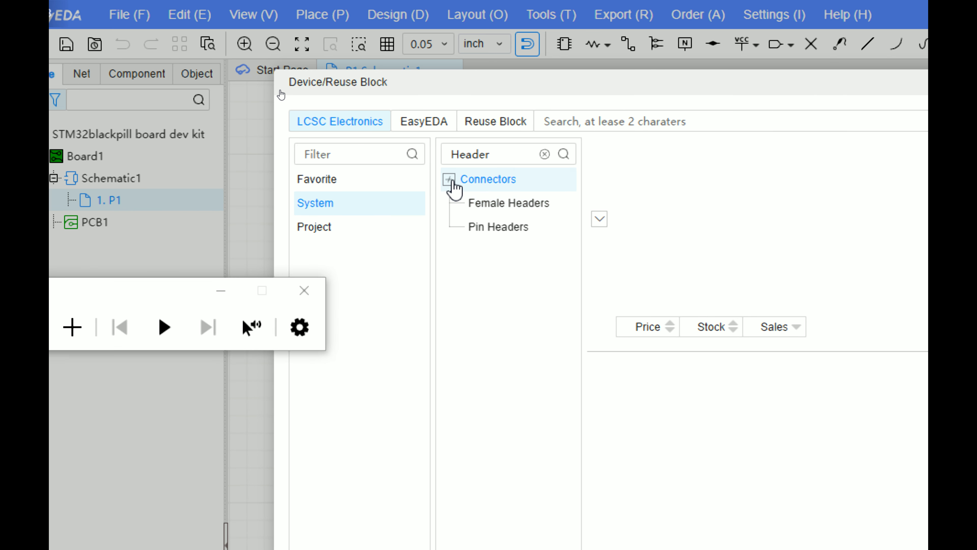
pyautogui.click(483, 204)
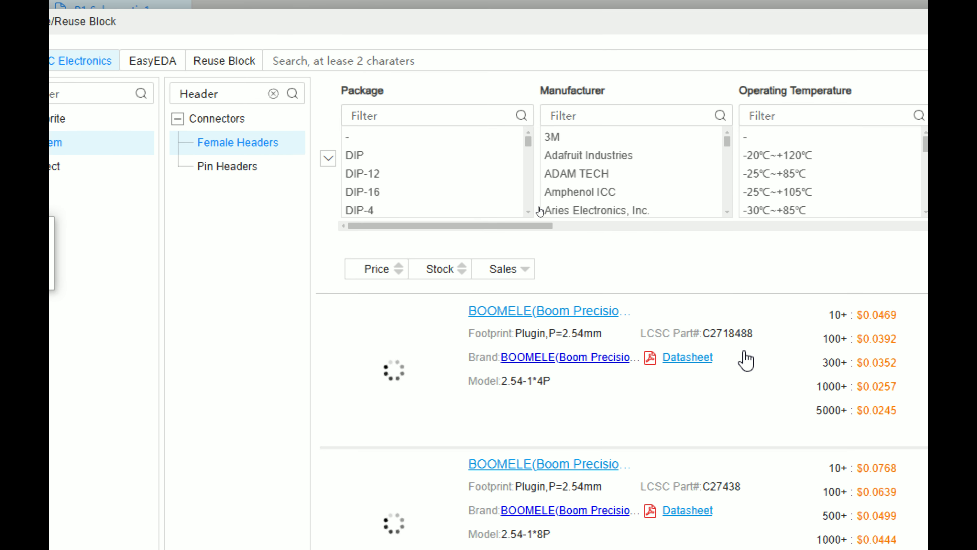
# - Examine the package options and the pitch and pin count of the listed female headers
pyautogui.scroll(-3, 373, 163)
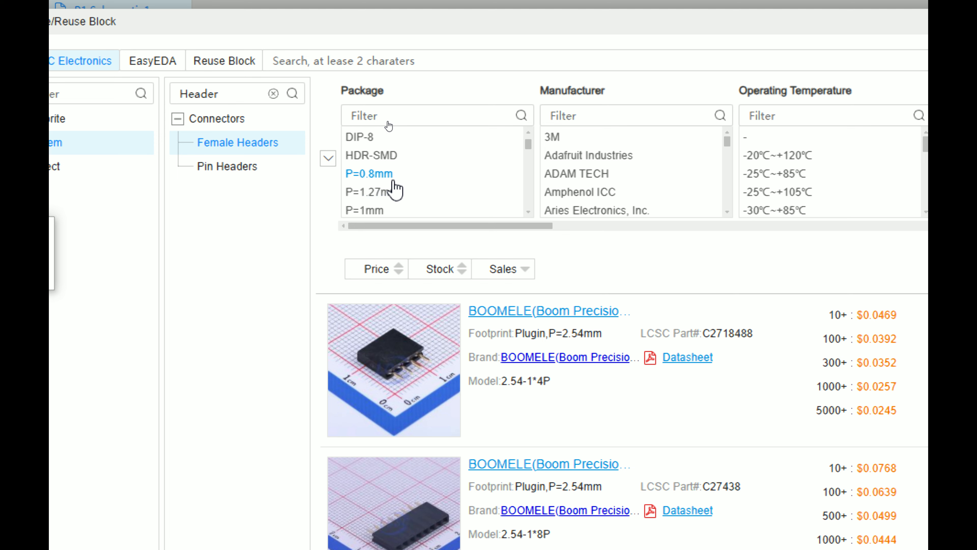
pyautogui.scroll(3, 415, 184)
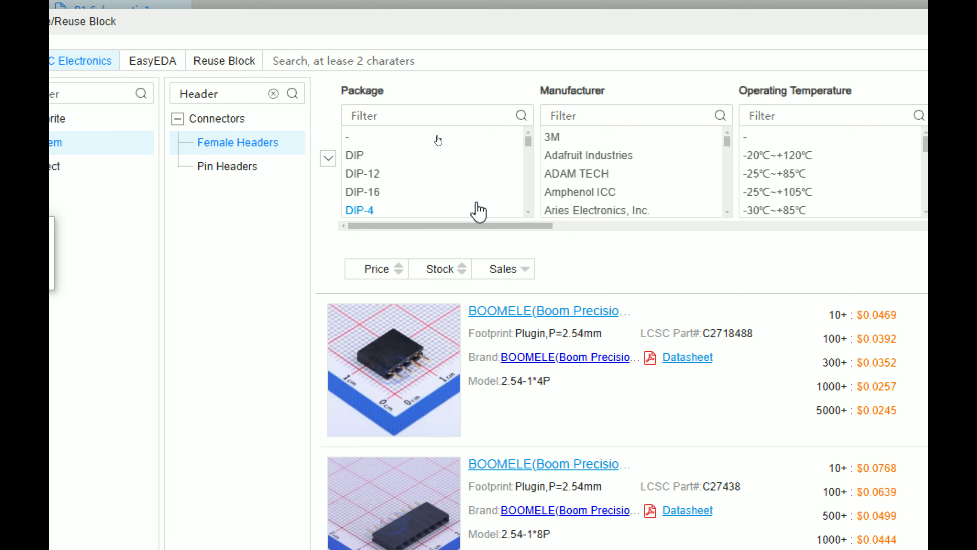
pyautogui.scroll(-5, 577, 346)
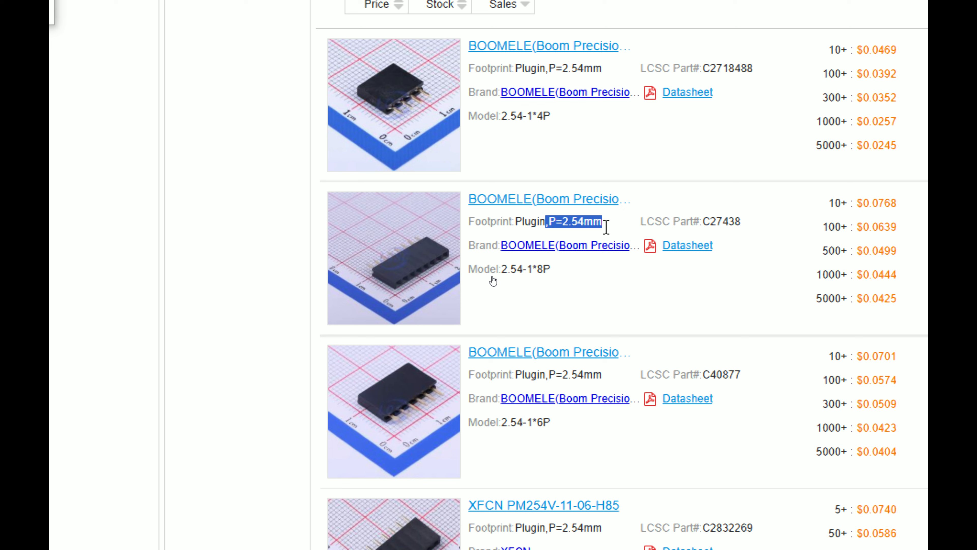
pyautogui.click(573, 221)
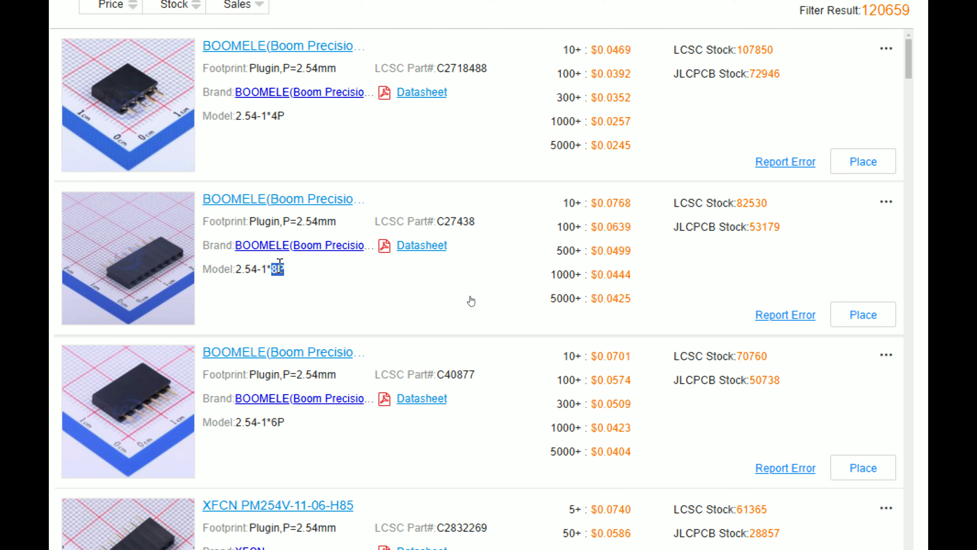
pyautogui.scroll(-5, 331, 278)
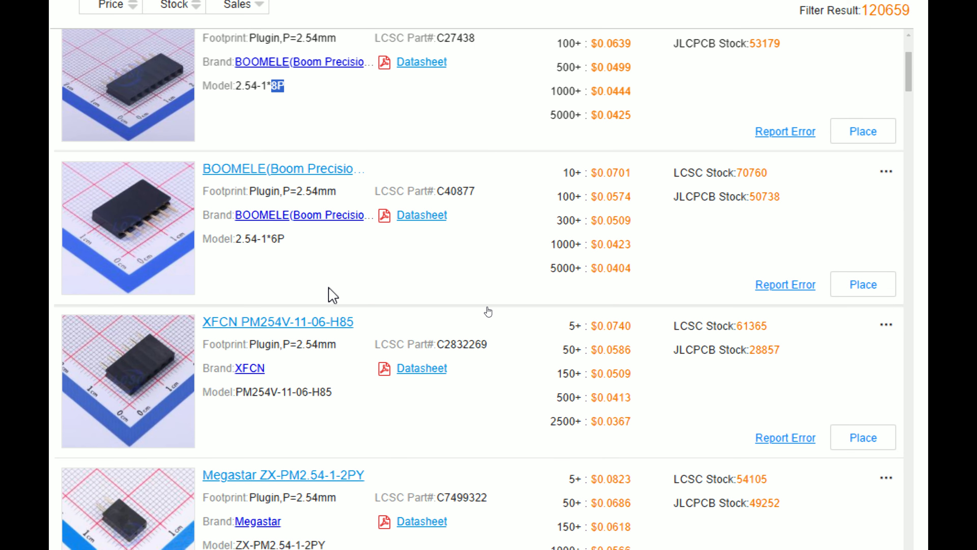
pyautogui.scroll(1, 331, 293)
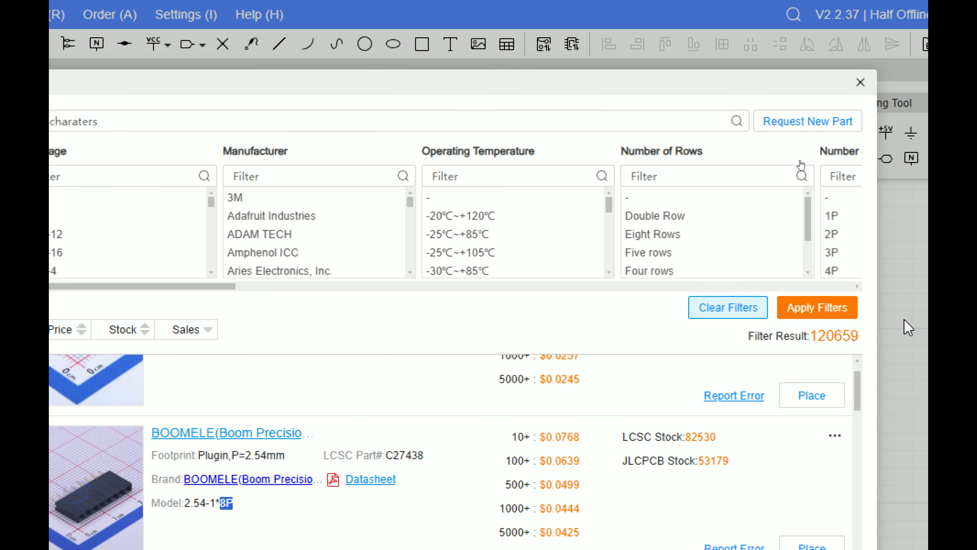
# - Filter the female headers to those with 20P as the number of positions
pyautogui.moveTo(245, 286); pyautogui.dragTo(375, 280)
pyautogui.scroll(-3, 266, 242)
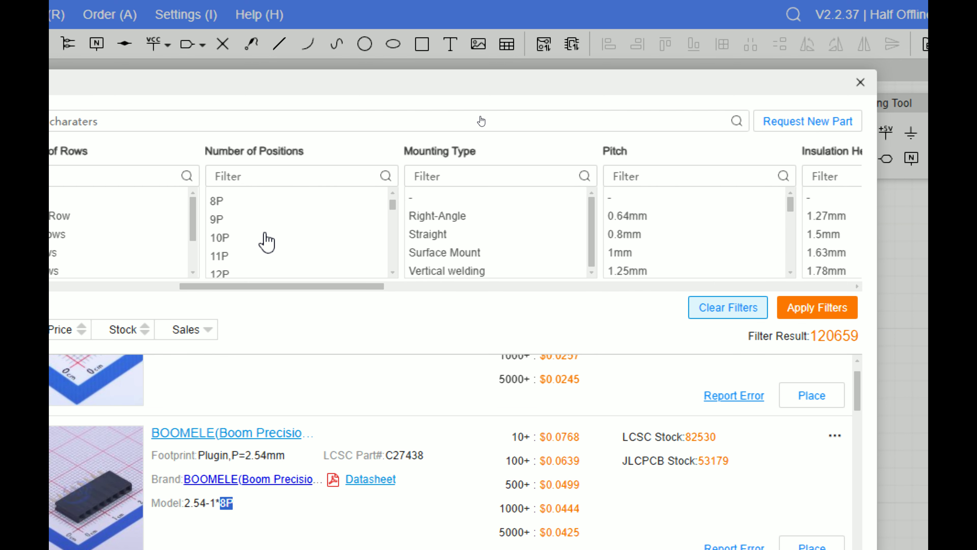
pyautogui.scroll(-2, 266, 241)
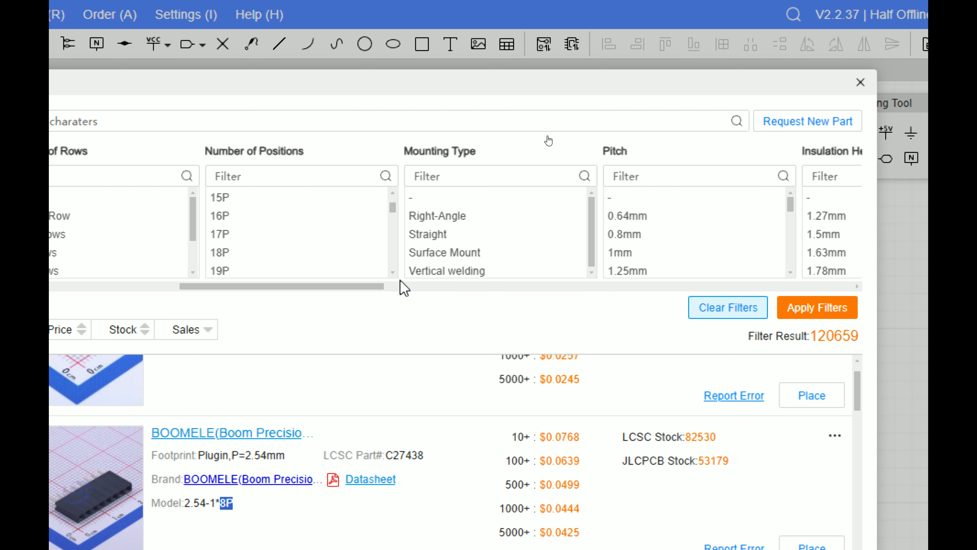
pyautogui.scroll(-1, 292, 266)
pyautogui.click(287, 252)
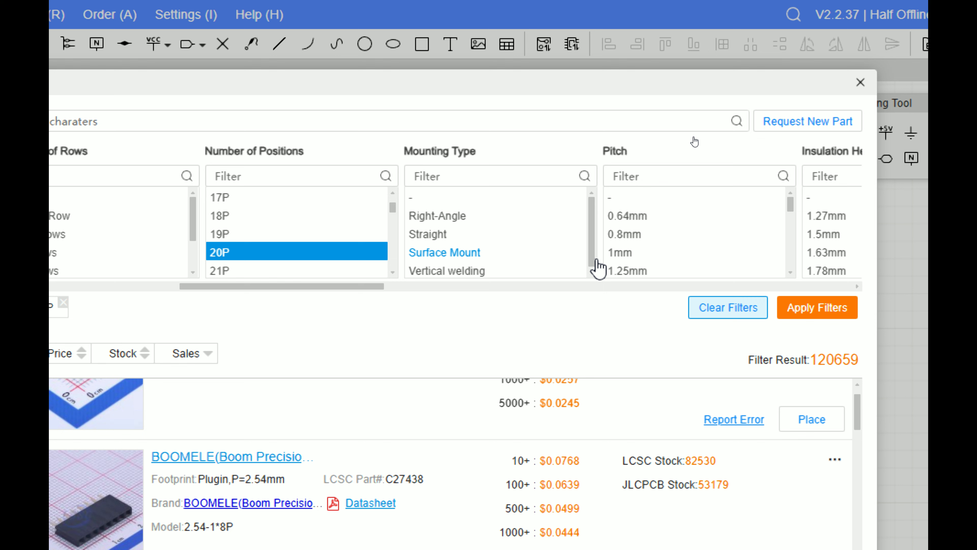
pyautogui.click(812, 307)
# - Find the Megastar ZX-PM2.54-1-20PY female header in the results and place it on the schematic sheet
pyautogui.moveTo(319, 286); pyautogui.dragTo(429, 287)
pyautogui.scroll(-2, 413, 261)
pyautogui.scroll(-2, 405, 244)
pyautogui.scroll(-2, 405, 243)
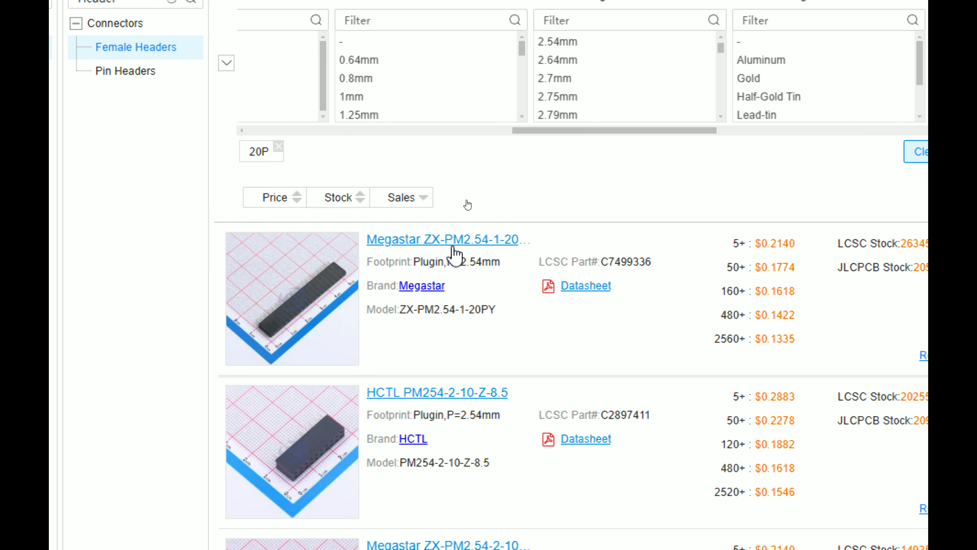
pyautogui.click(789, 361)
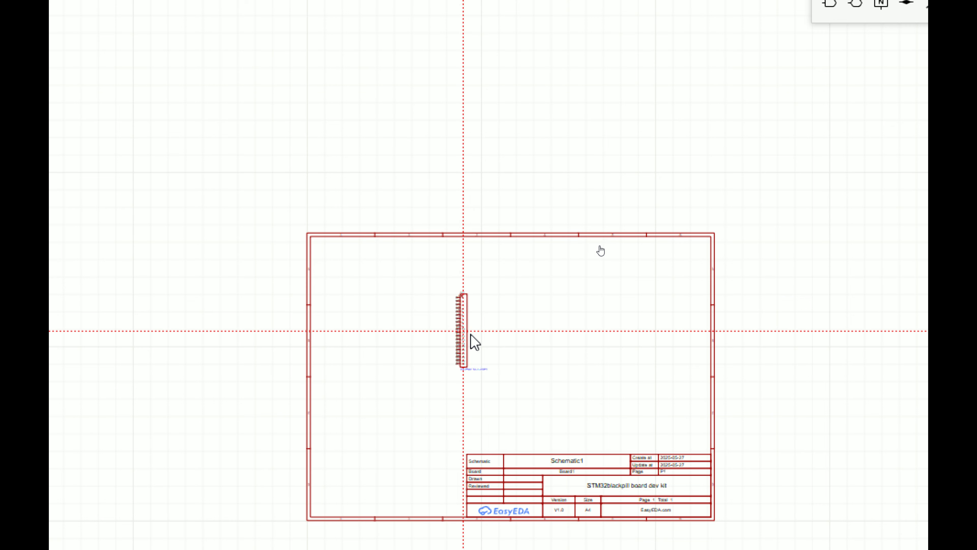
pyautogui.scroll(3, 474, 341)
pyautogui.click(771, 324)
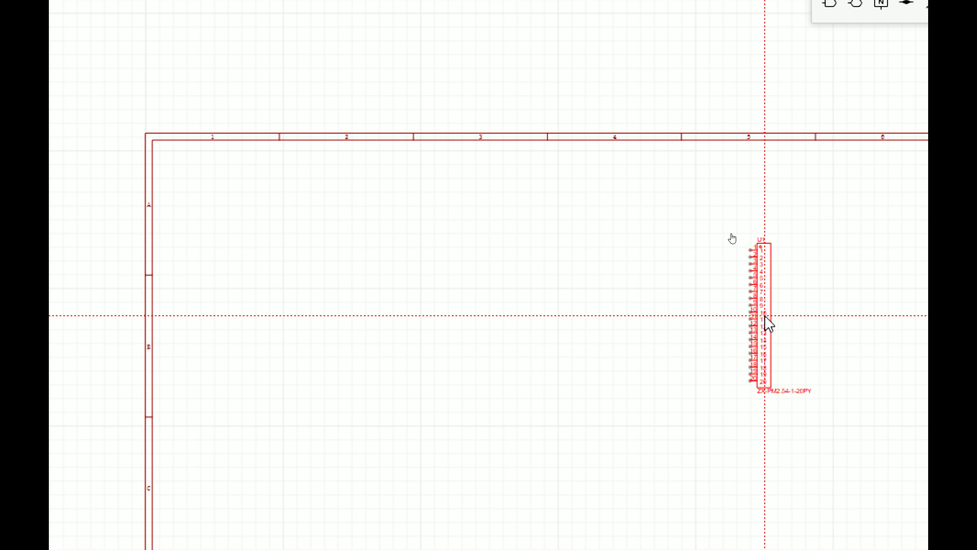
# - Place a second ZX-PM2.54-1-20PY header beside U1, mirrored horizontally so the pins of both headers face each other
pyautogui.press('space')
pyautogui.press('space')
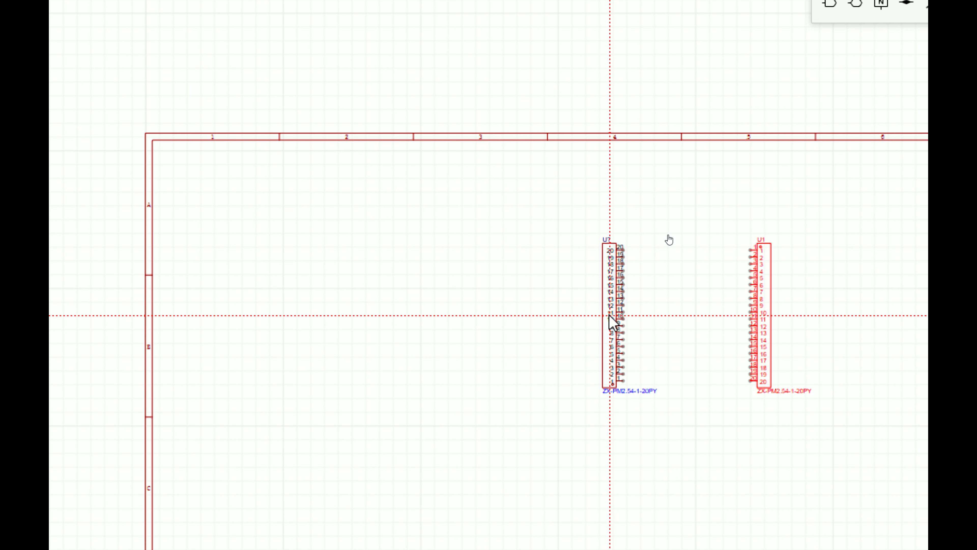
pyautogui.press('space')
pyautogui.press('space')
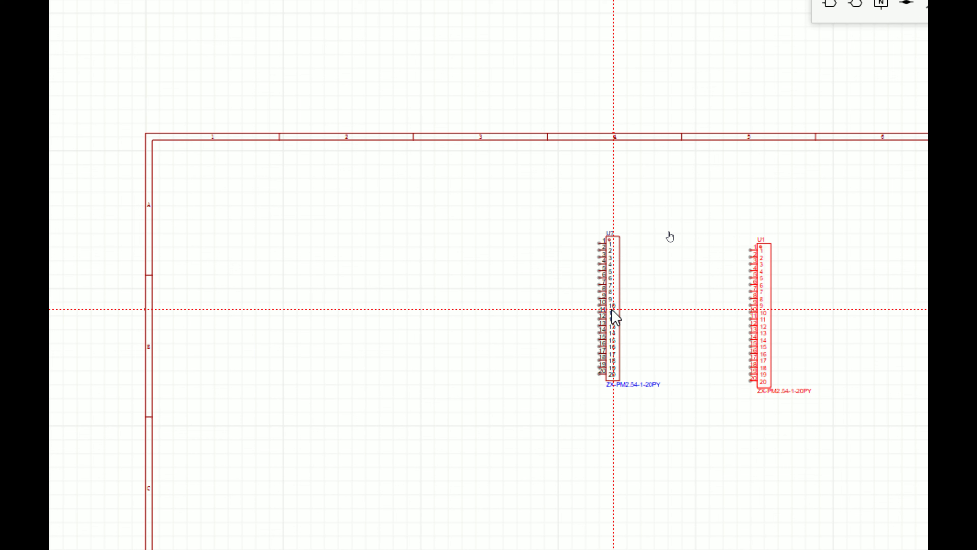
pyautogui.press('x')
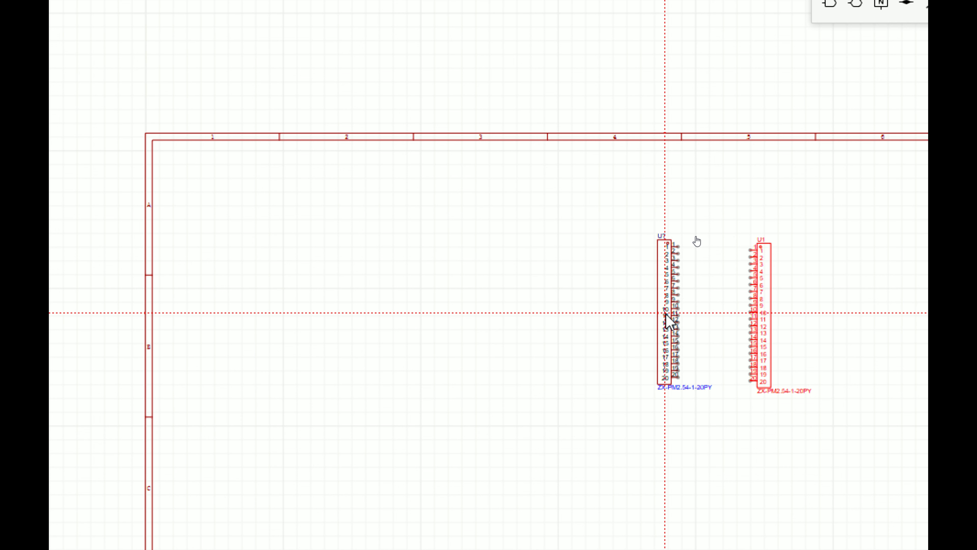
pyautogui.click(668, 313)
pyautogui.press('Escape')
# - Move header U2 farther away from U1 to widen the gap between their pins
pyautogui.scroll(3, 775, 327)
pyautogui.scroll(2, 648, 334)
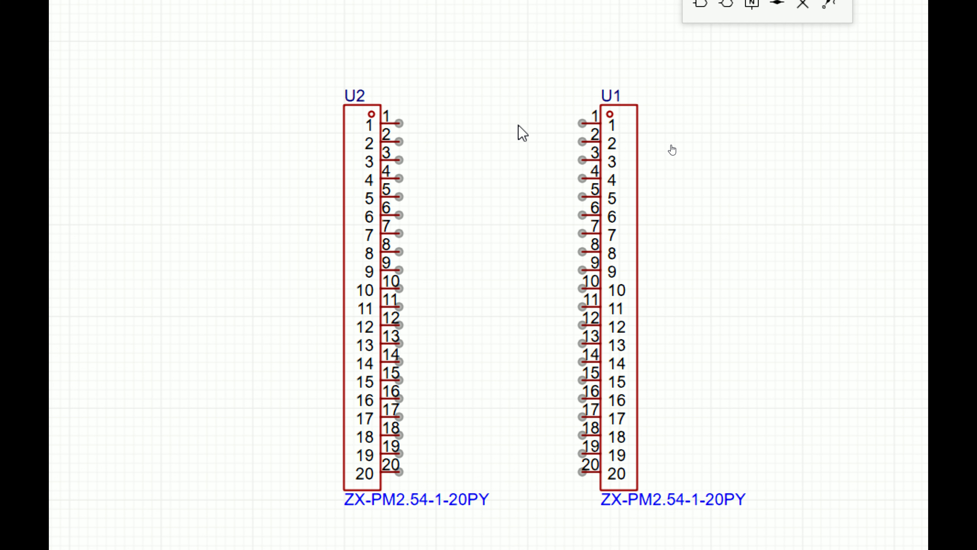
pyautogui.scroll(2, 407, 116)
pyautogui.moveTo(333, 159); pyautogui.dragTo(230, 167)
pyautogui.click(495, 186)
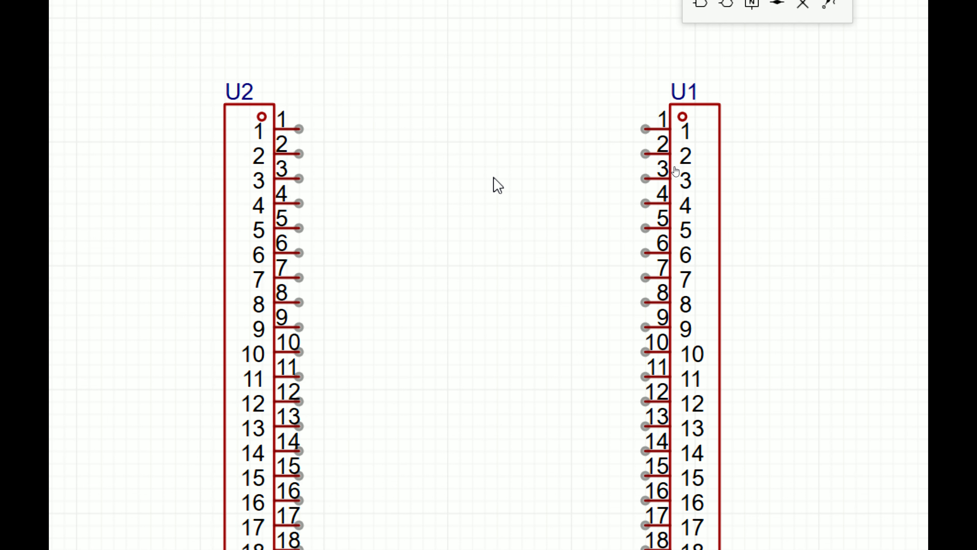
# - Place a one-directional net port on pin 1 of header U2
pyautogui.scroll(-2, 495, 186)
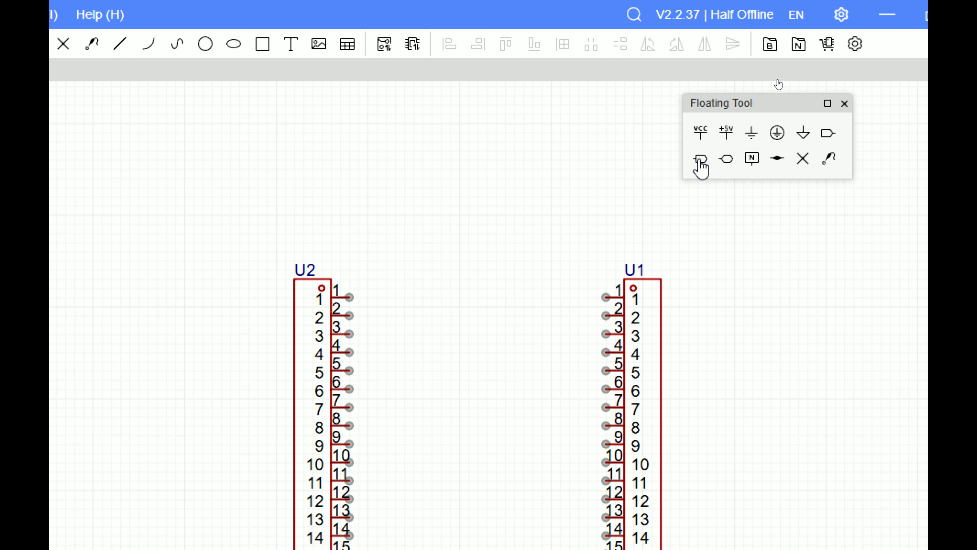
pyautogui.click(700, 162)
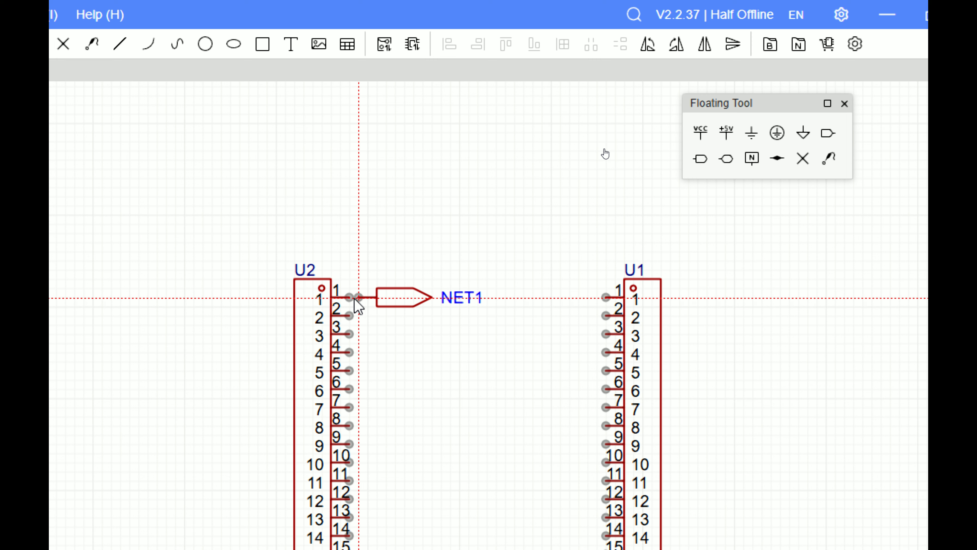
pyautogui.click(416, 353)
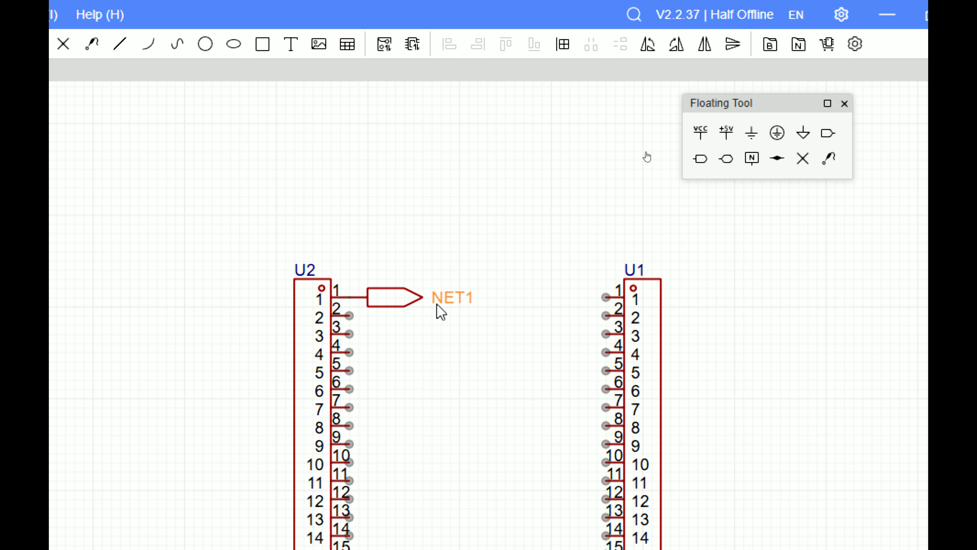
pyautogui.scroll(-2, 437, 305)
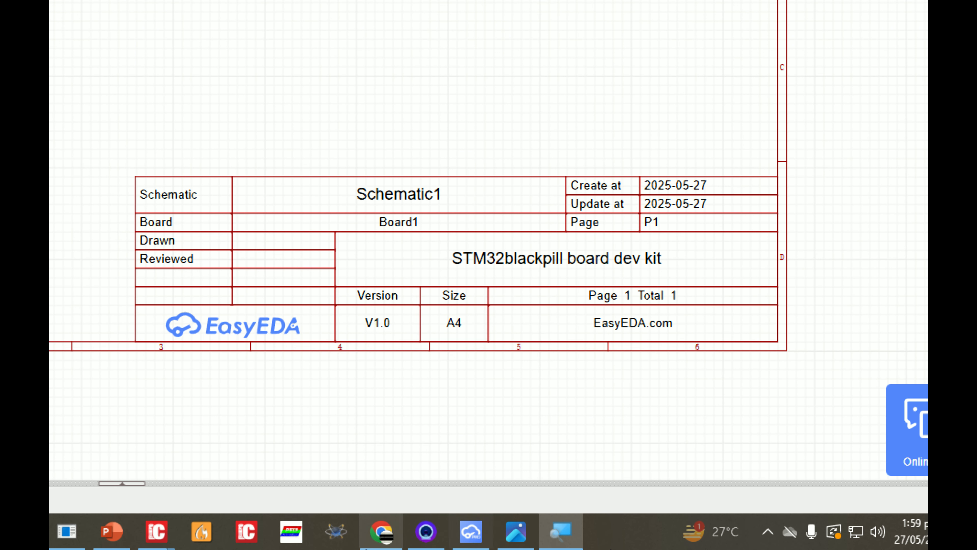
# - Switch to the PowerPoint presentation, add a blank slide 5 and paste the Black Pill board picture onto it
pyautogui.click(453, 536)
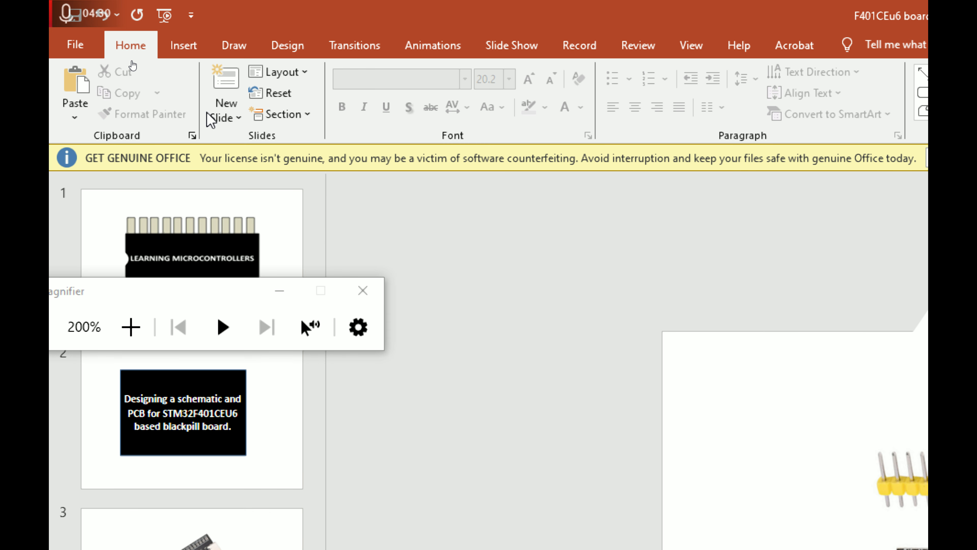
pyautogui.click(219, 117)
pyautogui.click(269, 399)
pyautogui.click(277, 299)
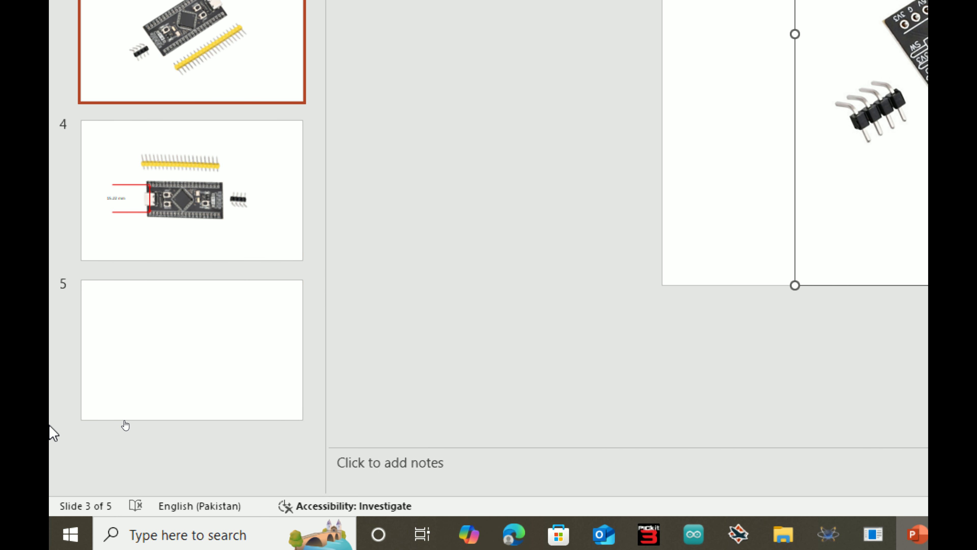
pyautogui.click(197, 340)
pyautogui.hotkey('ctrl', 'v')
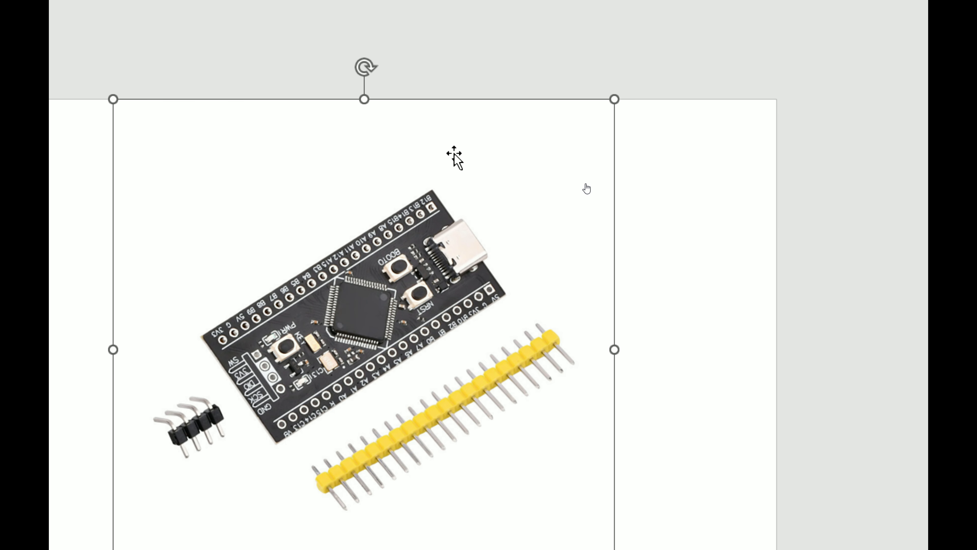
# - Rotate the pasted board picture until the board stands upright with its USB connector on top, and switch back to EasyEDA
pyautogui.moveTo(373, 70); pyautogui.dragTo(277, 282)
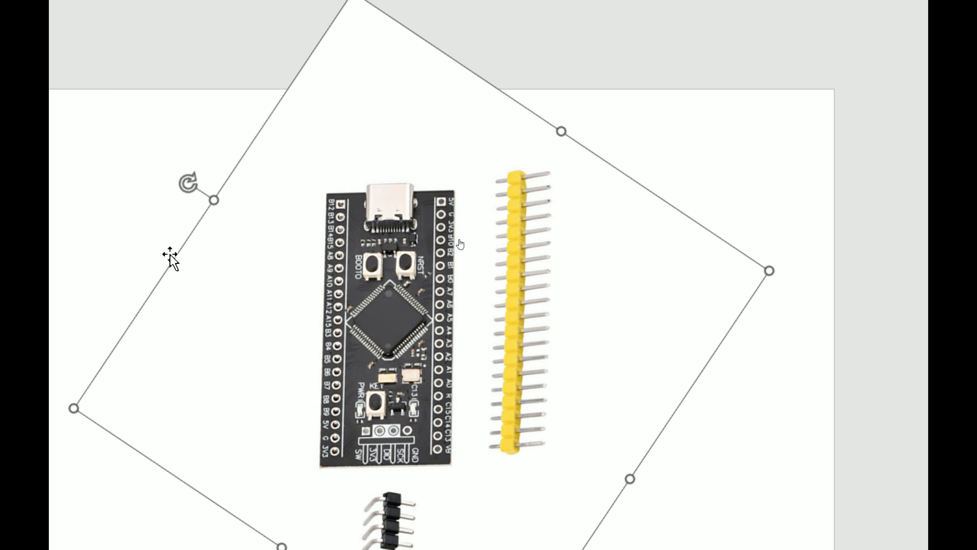
pyautogui.click(142, 154)
pyautogui.keyDown('ctrl'); pyautogui.scroll(1, 477, 239); pyautogui.keyUp('ctrl')
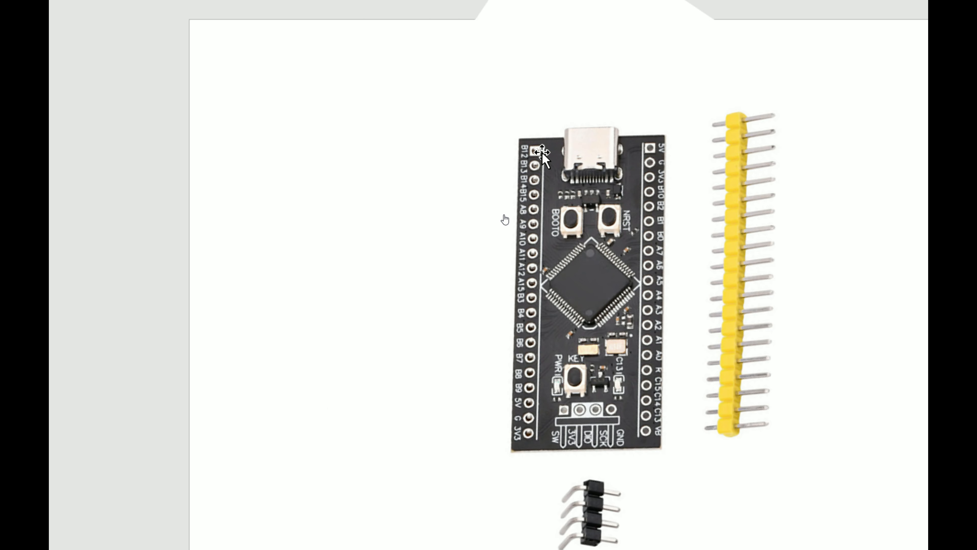
pyautogui.keyDown('ctrl'); pyautogui.scroll(3, 543, 154); pyautogui.keyUp('ctrl')
pyautogui.keyDown('ctrl'); pyautogui.scroll(-1, 498, 154); pyautogui.keyUp('ctrl')
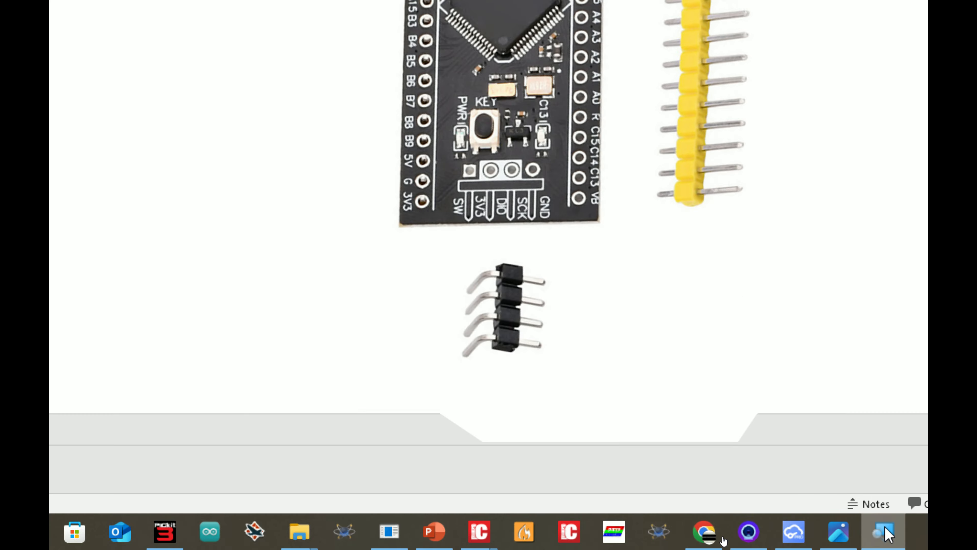
pyautogui.click(654, 535)
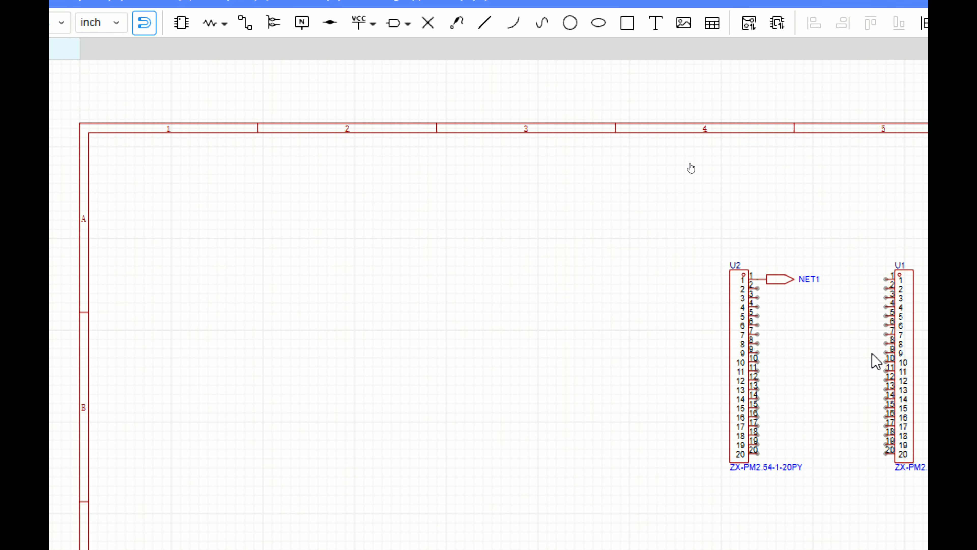
# - Rename the net port on pin 1 of header U2 to B12
pyautogui.scroll(1, 812, 183)
pyautogui.scroll(1, 634, 157)
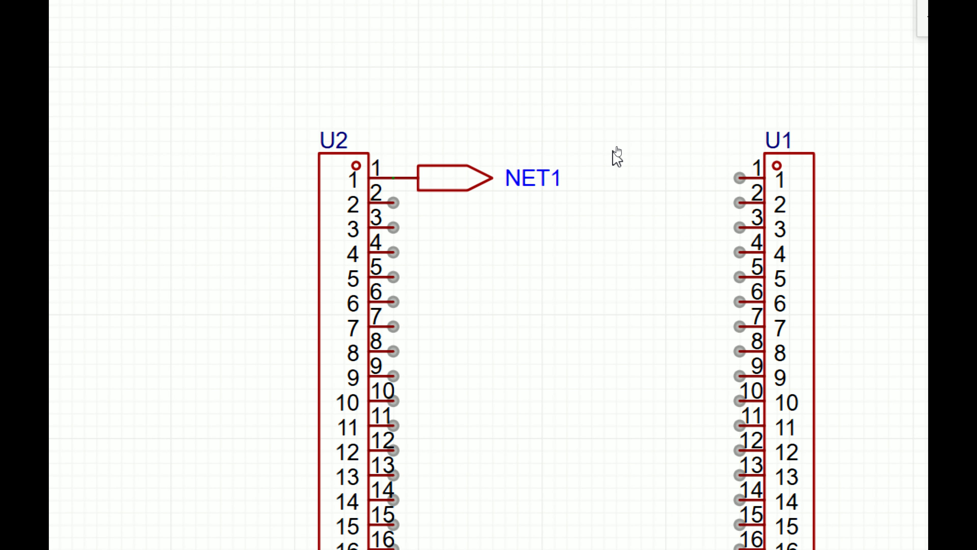
pyautogui.click(558, 177)
pyautogui.doubleClick(503, 235)
pyautogui.write('B12')
pyautogui.click(426, 272)
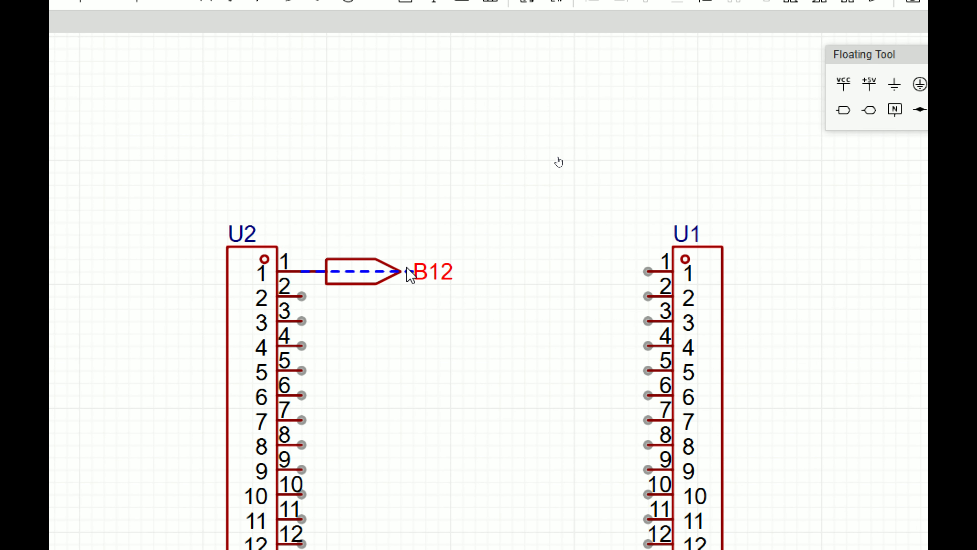
pyautogui.click(220, 260)
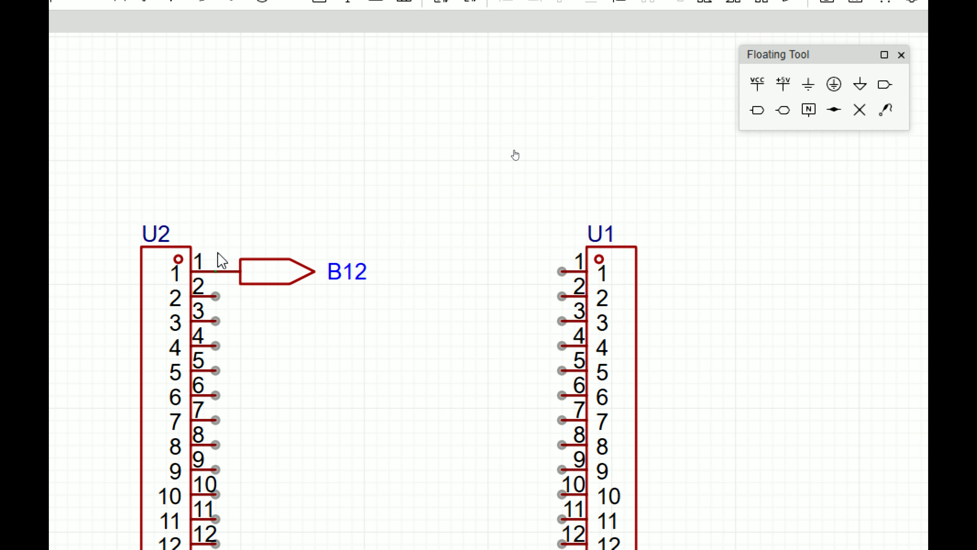
# - Replace the net port on pin 1 of U2 with a bidirectional port named B12
pyautogui.click(261, 284)
pyautogui.press('Delete')
pyautogui.click(782, 110)
pyautogui.click(216, 272)
pyautogui.press('Escape')
pyautogui.doubleClick(365, 277)
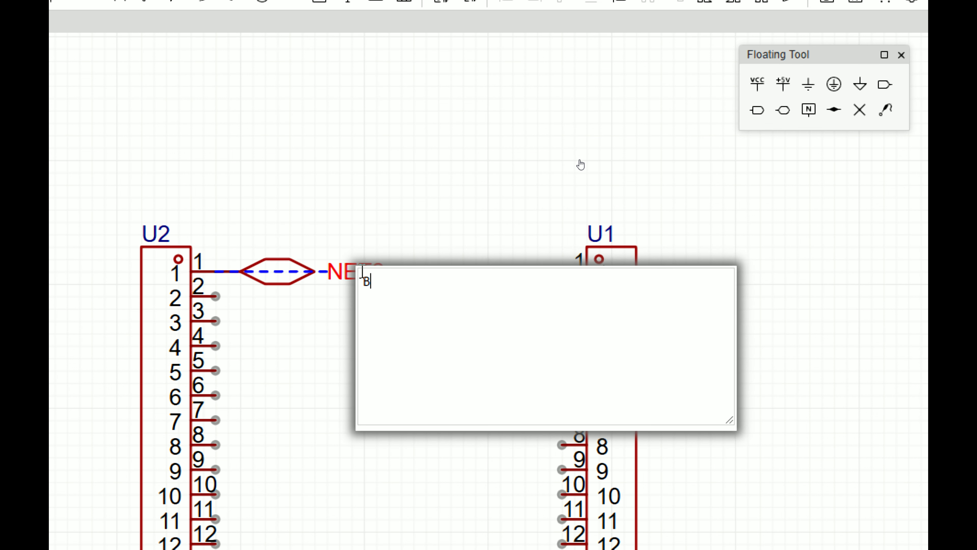
pyautogui.write('B12')
pyautogui.click(315, 323)
# - Copy the B12 port onto pin 2 of U2 and rename the copy B13
pyautogui.click(413, 279)
pyautogui.hotkey('ctrl', 'c')
pyautogui.hotkey('ctrl', 'v')
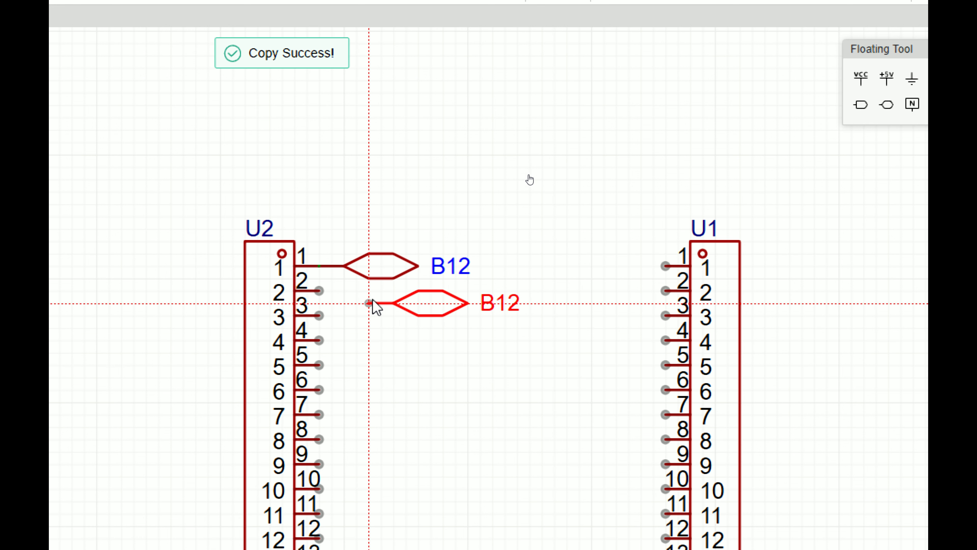
pyautogui.click(329, 291)
pyautogui.click(411, 344)
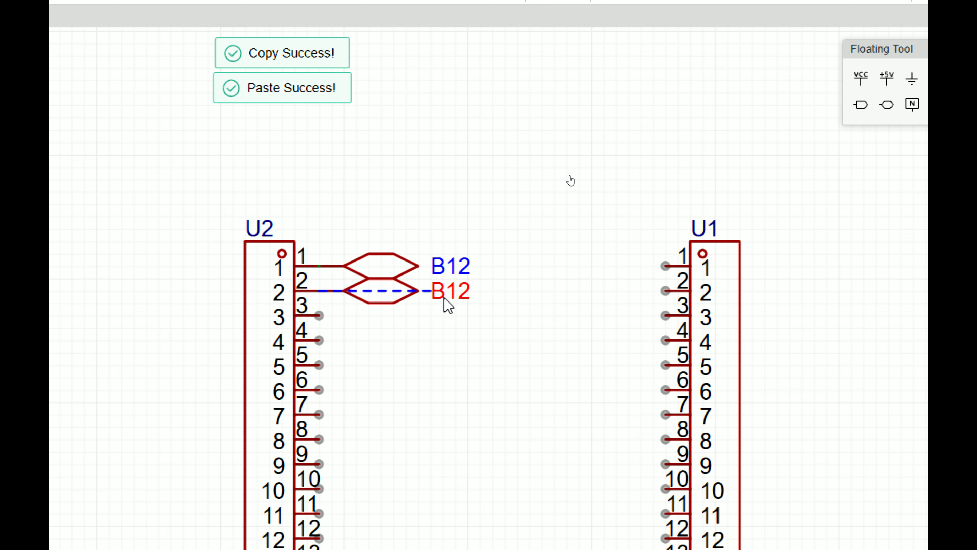
pyautogui.doubleClick(445, 297)
pyautogui.write('N')
pyautogui.press('BackSpace')
pyautogui.write('B13')
pyautogui.click(455, 323)
# - Copy the B13 port onto pin 3 of U2 and rename the copy B14
pyautogui.click(414, 255)
pyautogui.hotkey('ctrl', 'c')
pyautogui.hotkey('ctrl', 'v')
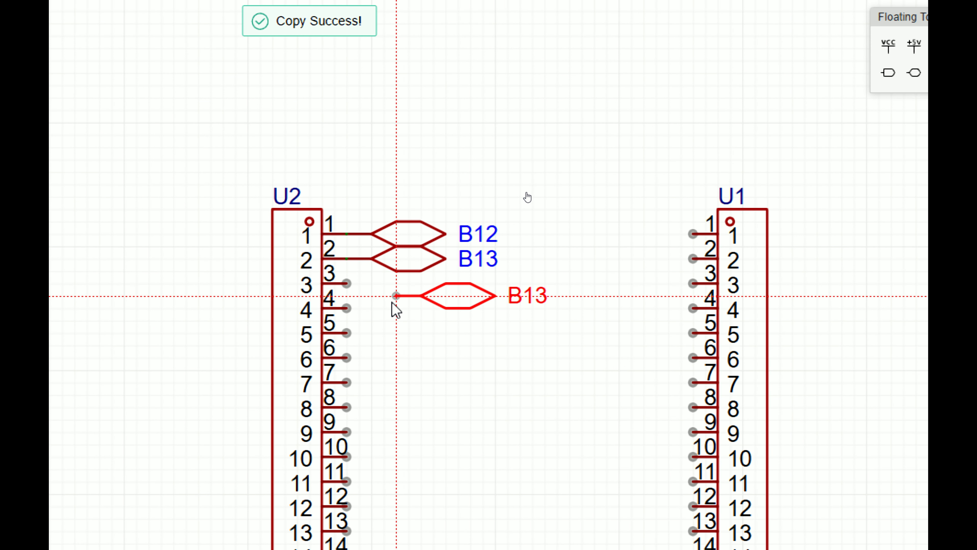
pyautogui.click(354, 284)
pyautogui.doubleClick(478, 284)
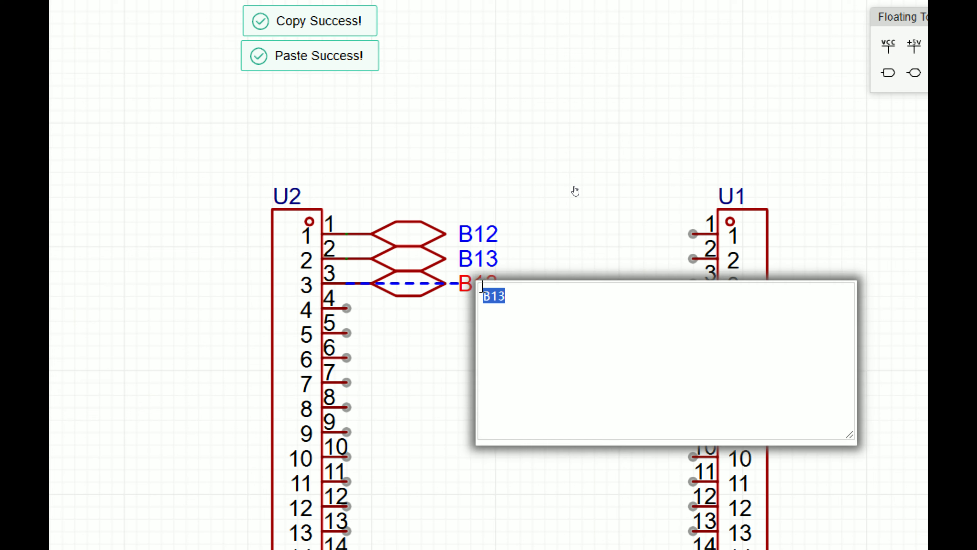
pyautogui.write('B14')
pyautogui.press('Return')
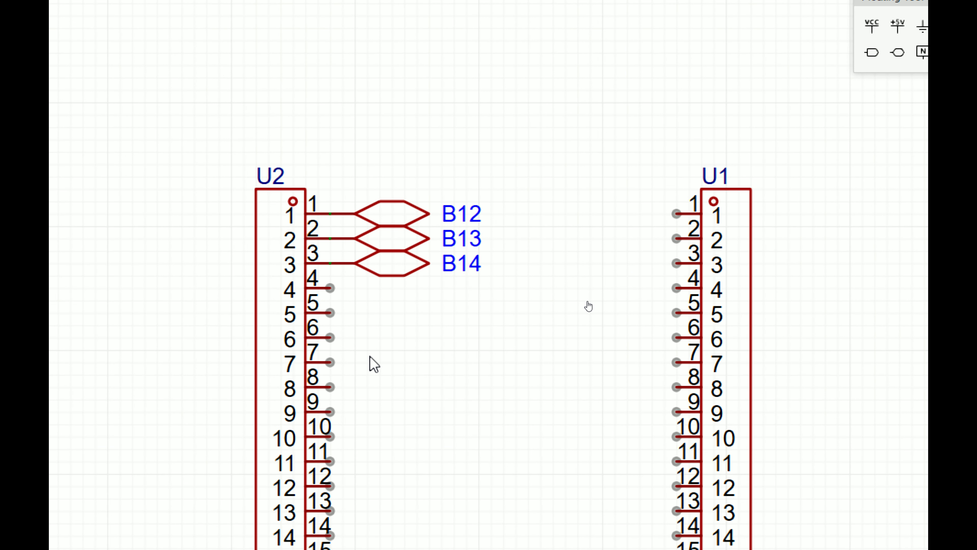
# - After checking the board picture in PowerPoint, copy the B14 port onto pin 4 of U2 in EasyEDA and open its name for editing
pyautogui.click(292, 529)
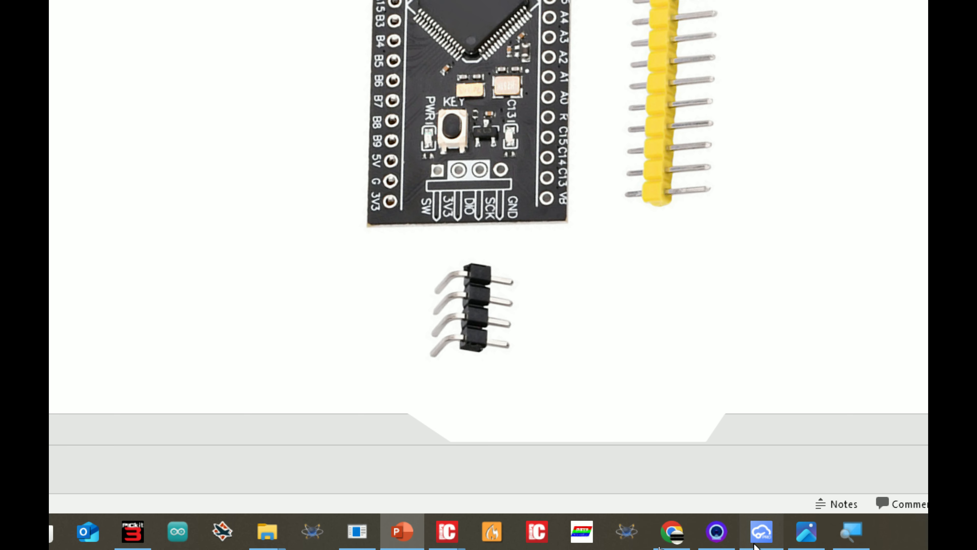
pyautogui.click(760, 537)
pyautogui.click(524, 61)
pyautogui.hotkey('ctrl', 'c')
pyautogui.hotkey('ctrl', 'v')
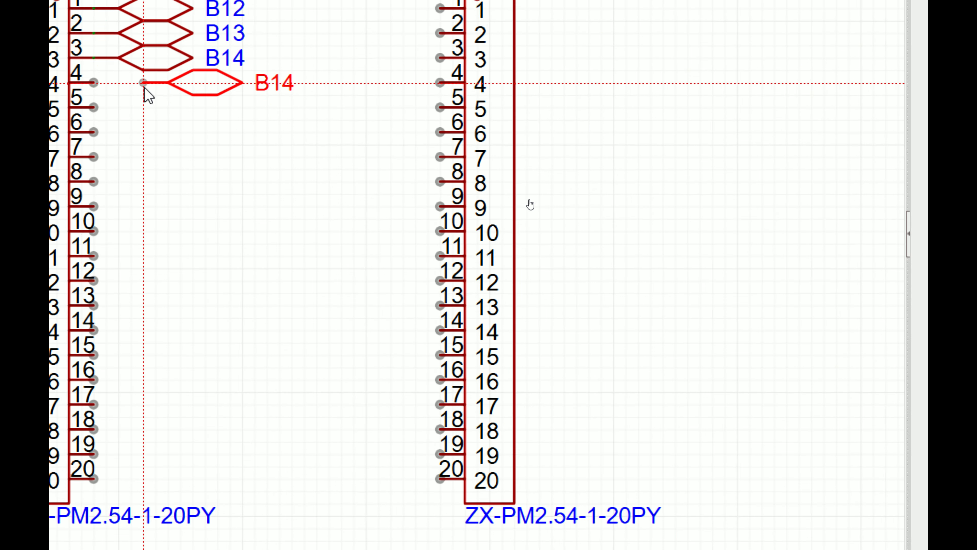
pyautogui.click(318, 178)
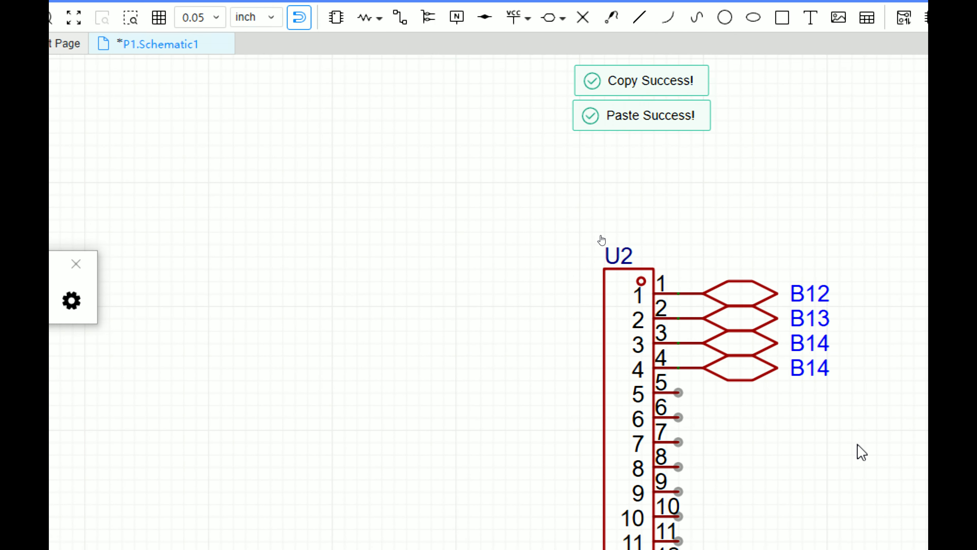
pyautogui.doubleClick(436, 307)
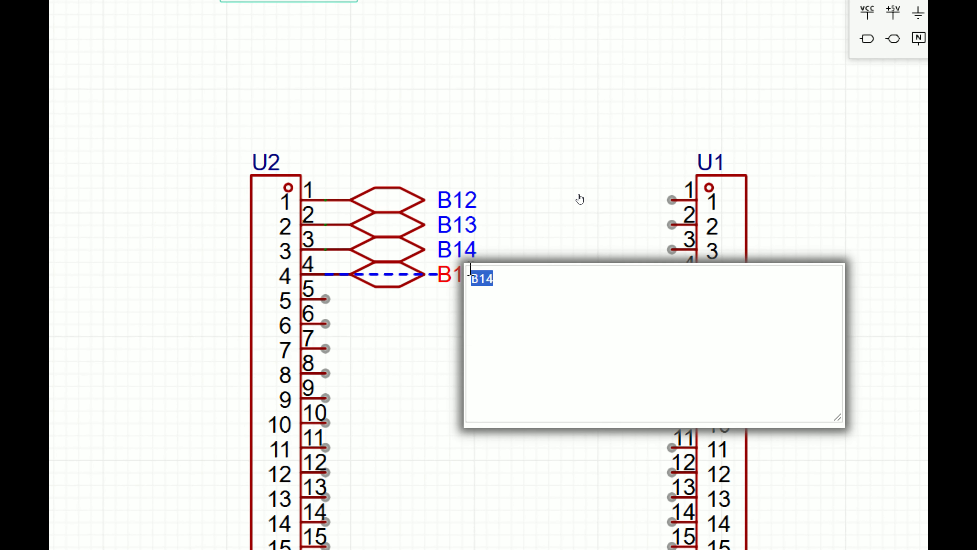
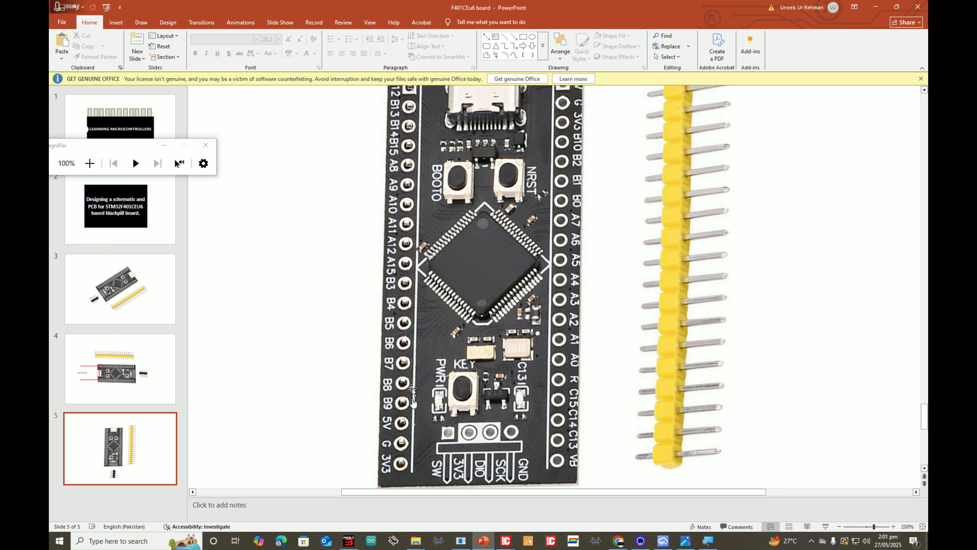
# - Switch back to EasyEDA, copy the A15 port onto pin 11 of U2 and rename the copy B3
pyautogui.hotkey('alt', 'Tab')
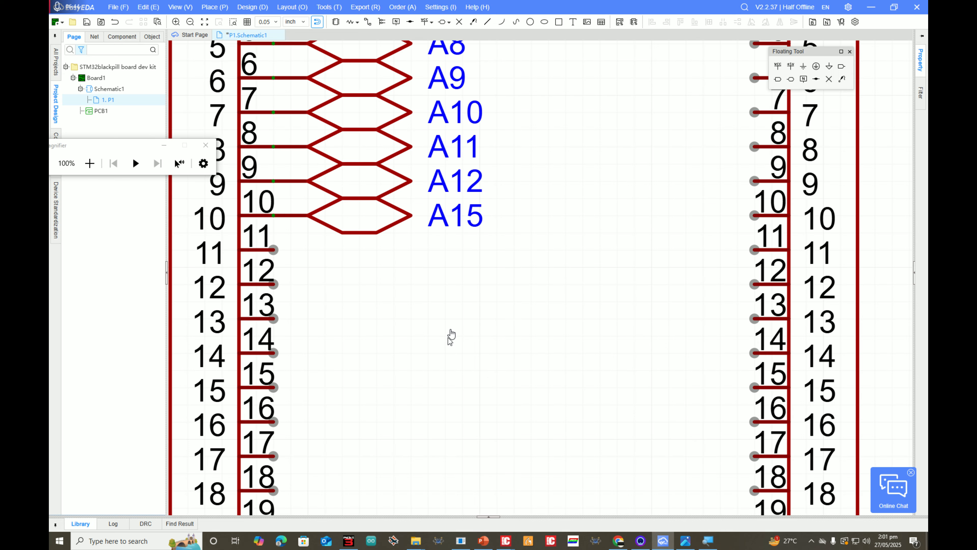
pyautogui.scroll(-2, 496, 181)
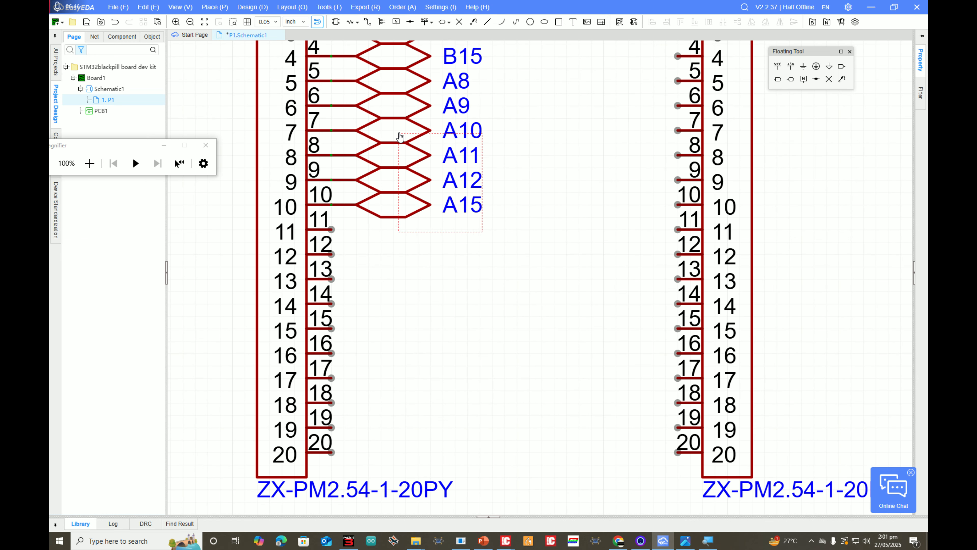
pyautogui.click(428, 216)
pyautogui.hotkey('ctrl', 'c')
pyautogui.hotkey('ctrl', 'v')
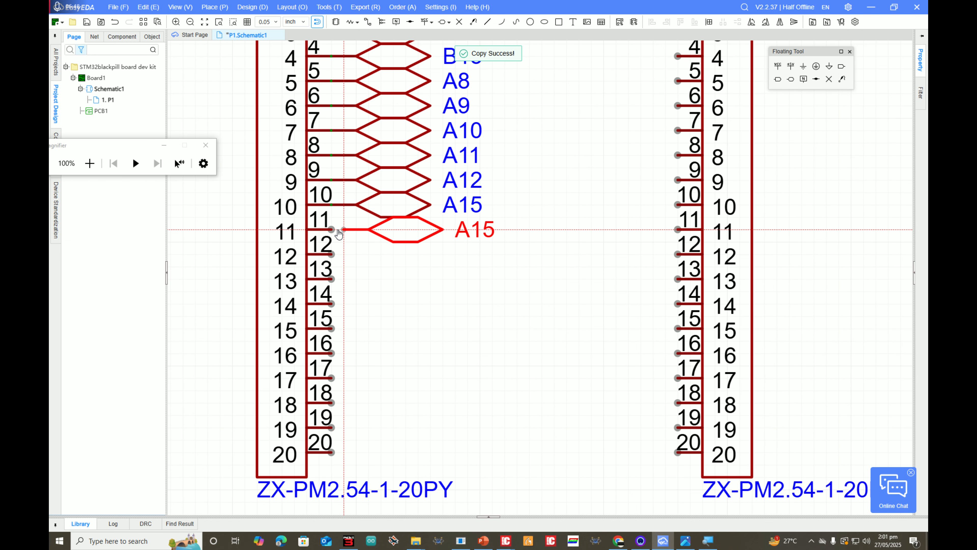
pyautogui.click(332, 229)
pyautogui.doubleClick(451, 241)
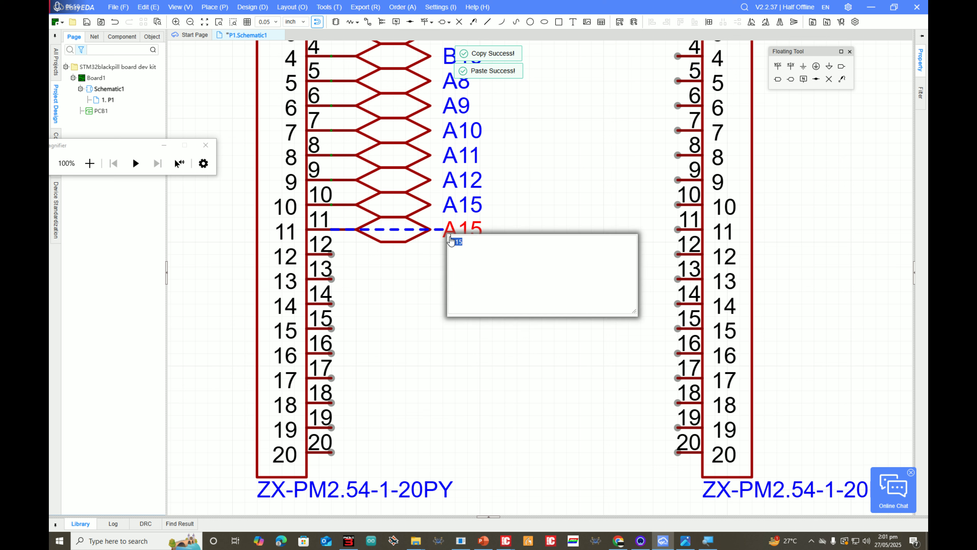
pyautogui.press('BackSpace')
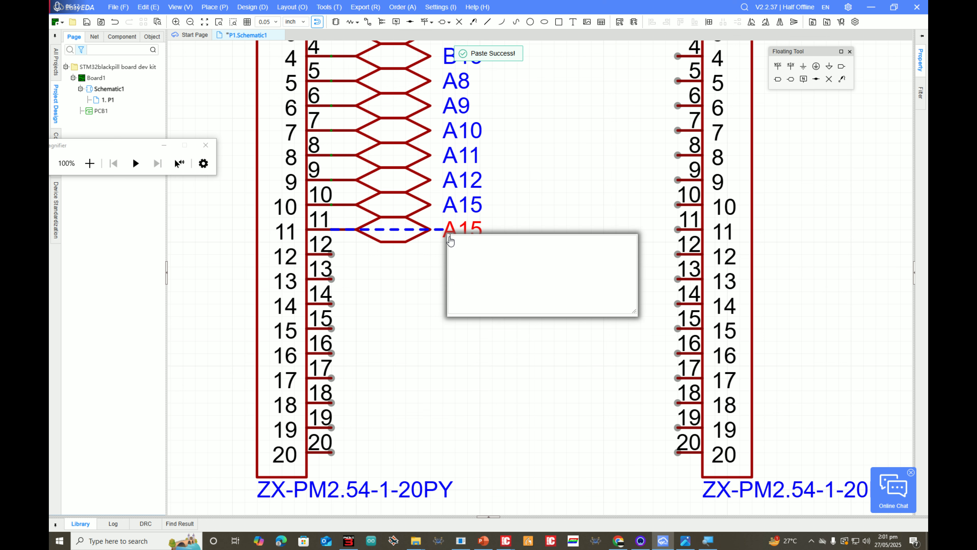
pyautogui.write('3')
pyautogui.press('Return')
# - Copy the B3 port onto pin 12 of U2 and rename the copy B4
pyautogui.hotkey('ctrl', 'c')
pyautogui.hotkey('ctrl', 'v')
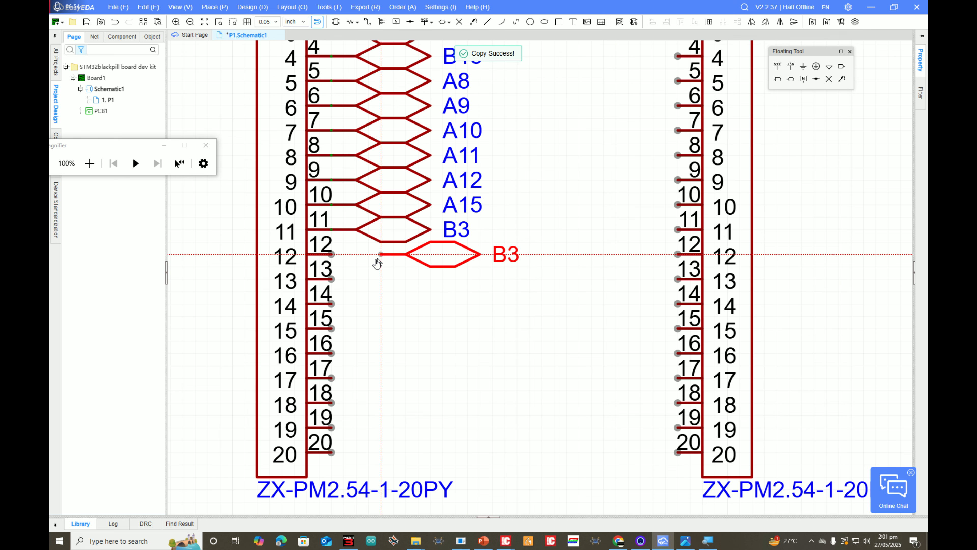
pyautogui.click(330, 253)
pyautogui.doubleClick(457, 256)
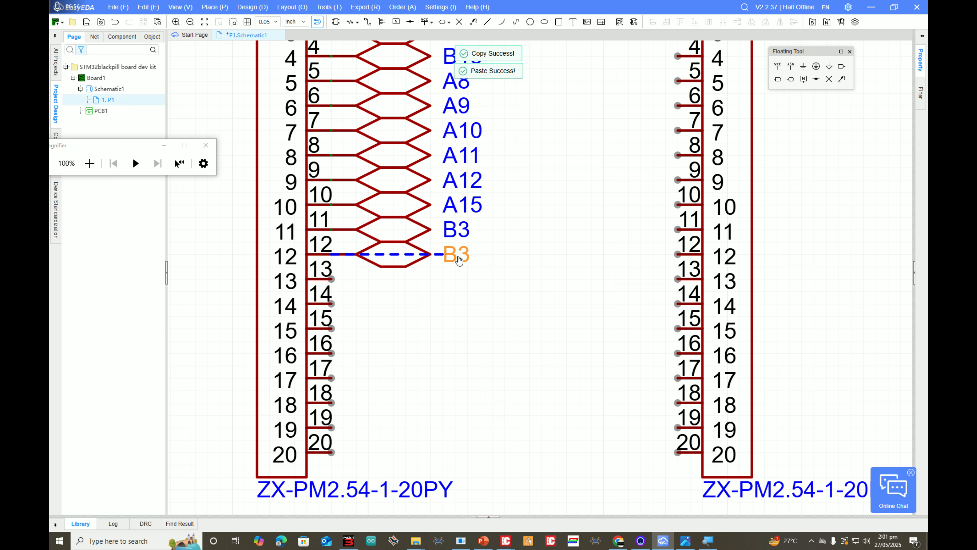
pyautogui.write('B4')
pyautogui.press('Return')
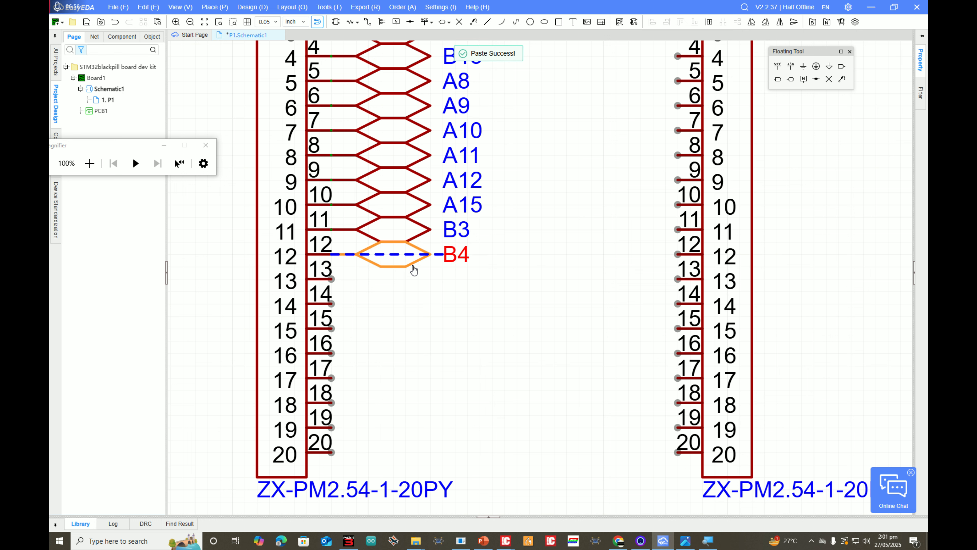
# - Copy the B4 port onto pin 13 of U2 and rename the copy B5
pyautogui.hotkey('ctrl', 'c')
pyautogui.hotkey('ctrl', 'v')
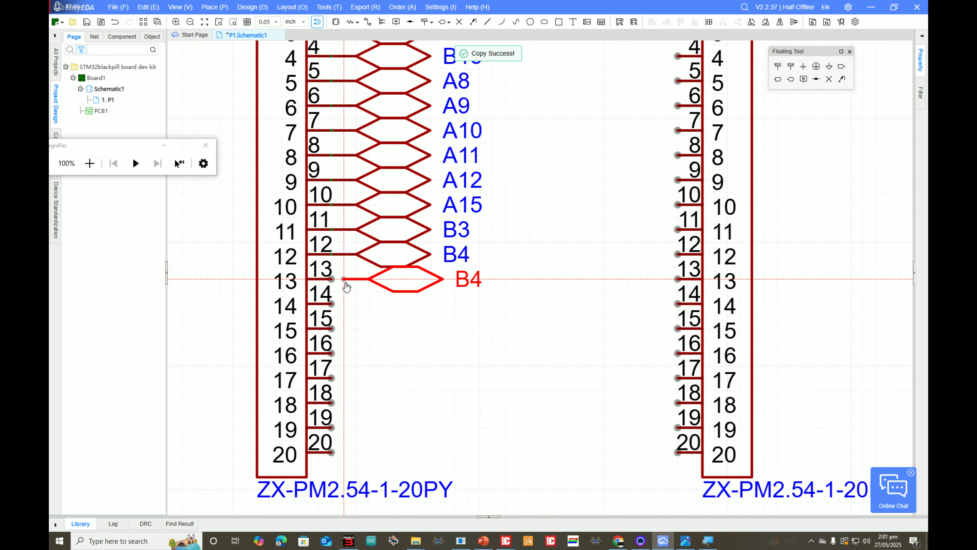
pyautogui.click(332, 279)
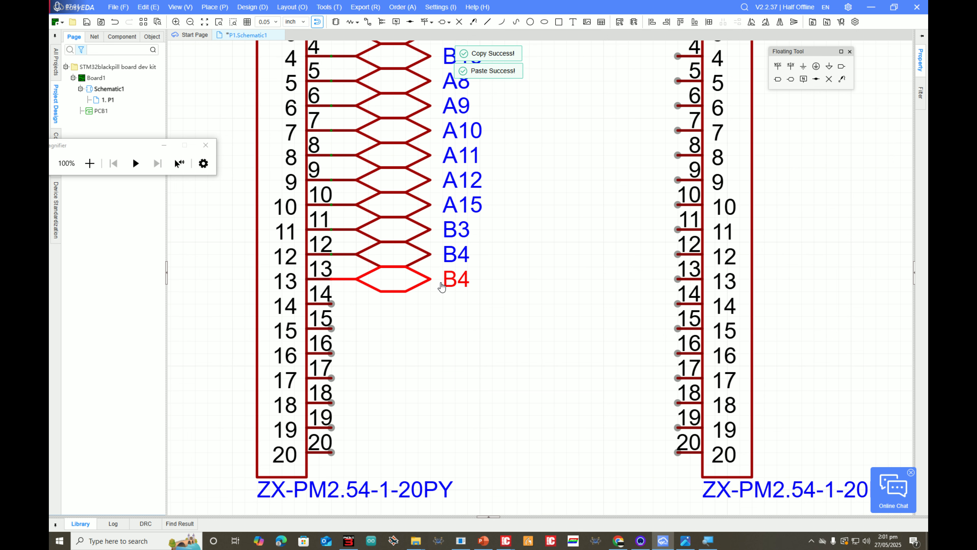
pyautogui.doubleClick(458, 283)
pyautogui.write('B5')
pyautogui.press('Return')
# - Copy the B5 port onto pin 14 of U2 and rename the copy B6
pyautogui.hotkey('ctrl', 'c')
pyautogui.hotkey('ctrl', 'v')
pyautogui.click(332, 303)
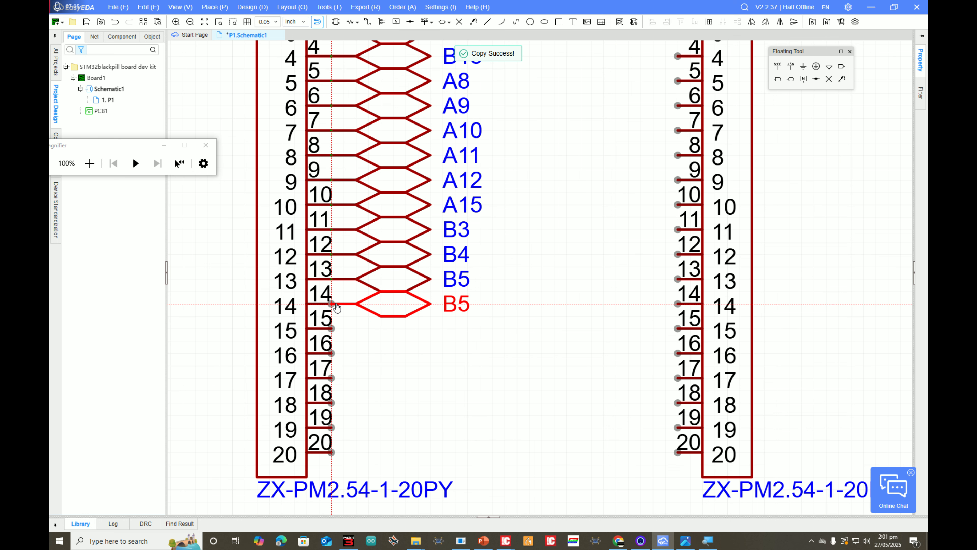
pyautogui.doubleClick(454, 304)
pyautogui.write('B6')
pyautogui.press('Return')
pyautogui.click(453, 345)
# - After checking the board picture in PowerPoint, copy the B4, B5 and B6 ports together onto pins 15 to 17 of U2 in EasyEDA
pyautogui.hotkey('alt', 'Tab')
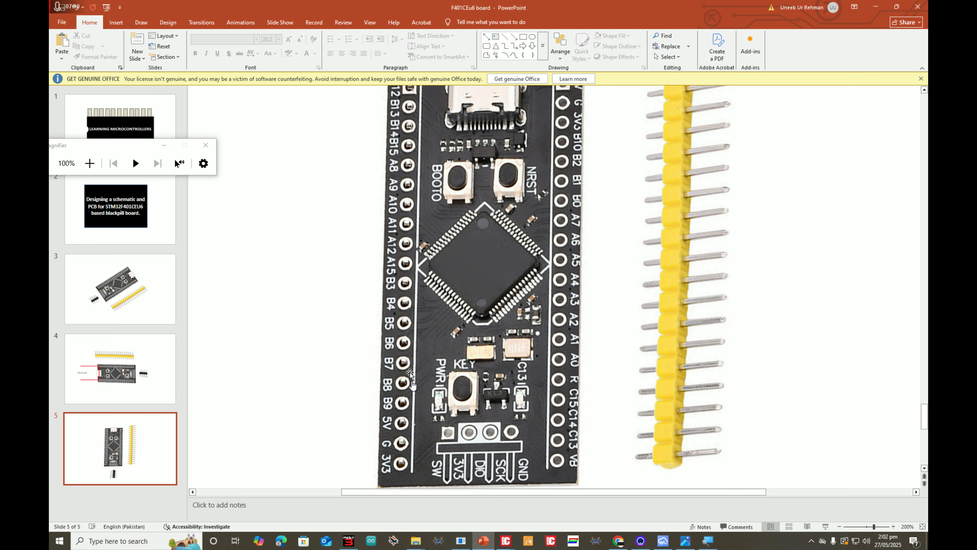
pyautogui.hotkey('alt', 'Tab')
pyautogui.moveTo(453, 346); pyautogui.dragTo(410, 246)
pyautogui.hotkey('ctrl', 'c')
pyautogui.hotkey('ctrl', 'v')
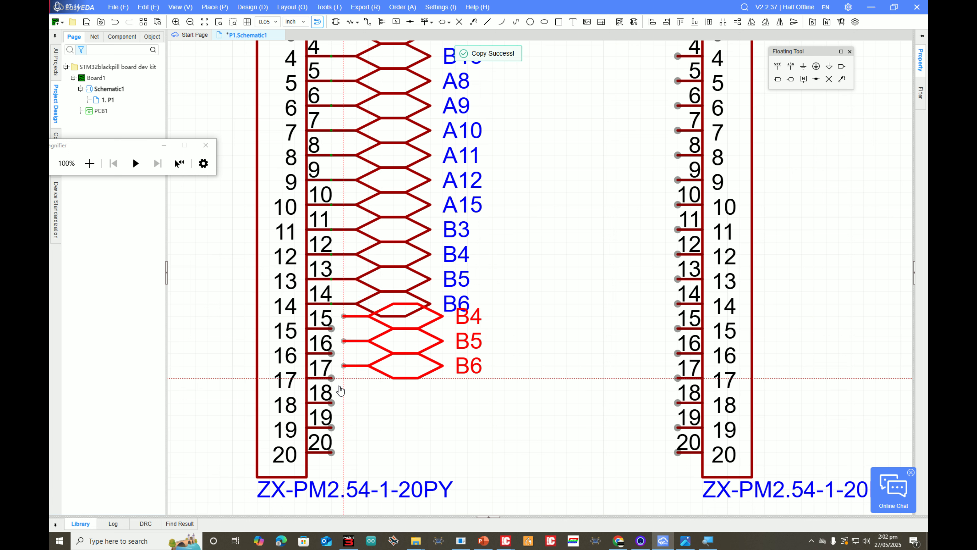
pyautogui.click(364, 398)
pyautogui.click(492, 439)
# - Rename the ports on pins 15, 16 and 17 of U2 as B7, B8 and B9
pyautogui.doubleClick(461, 330)
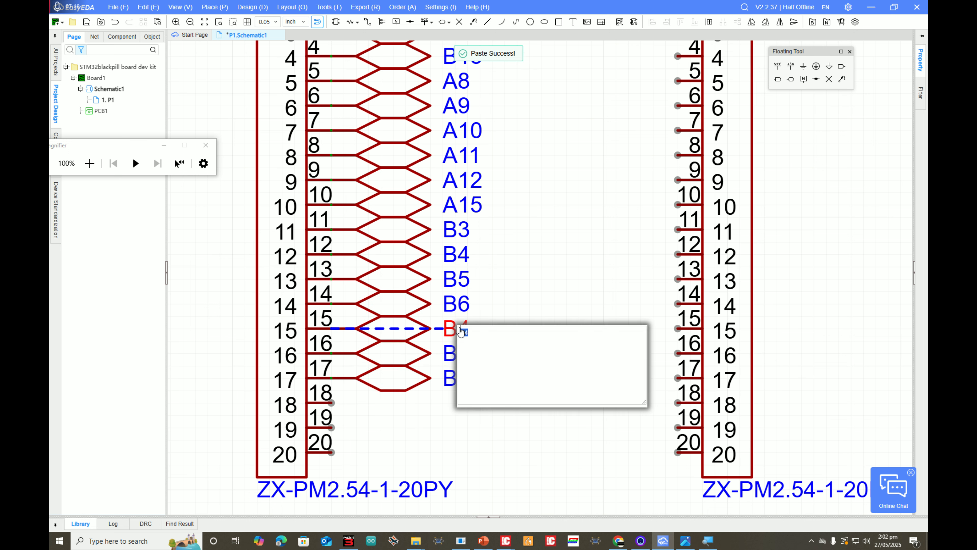
pyautogui.write('B7')
pyautogui.press('Return')
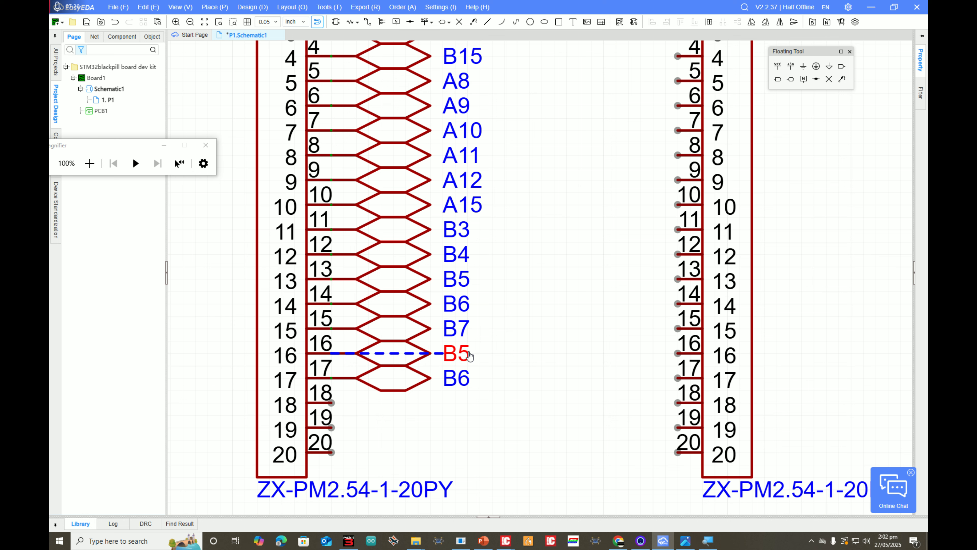
pyautogui.doubleClick(469, 354)
pyautogui.write('B8')
pyautogui.press('Return')
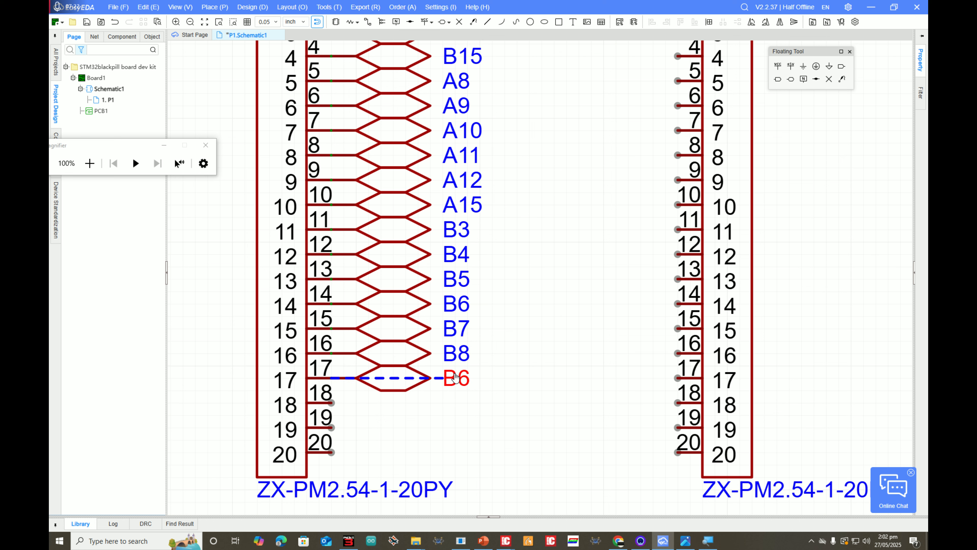
pyautogui.doubleClick(456, 377)
pyautogui.write('B9')
pyautogui.press('Return')
pyautogui.click(474, 407)
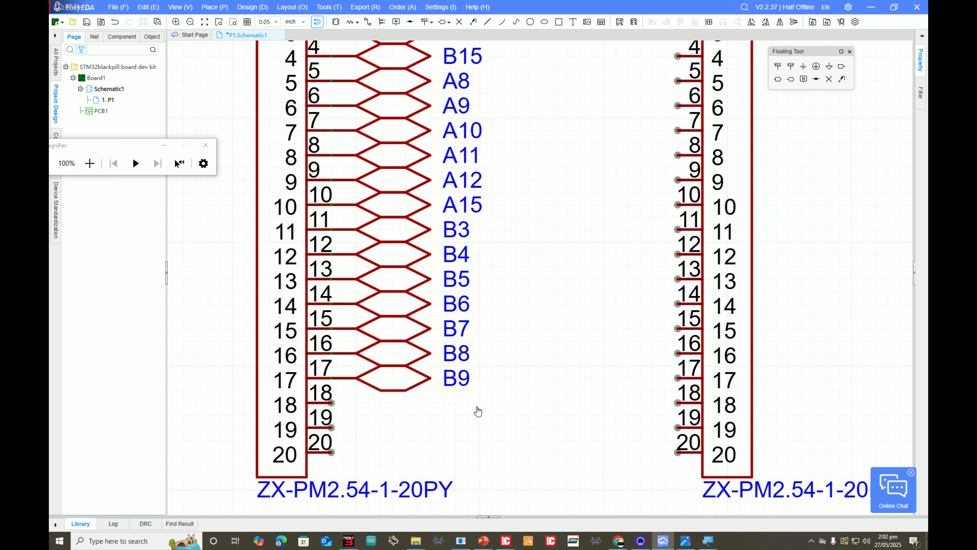
# - After checking the board picture in PowerPoint, copy the B9 port onto pin 18 of U2 in EasyEDA and rename the copy 5V
pyautogui.hotkey('alt', 'Tab')
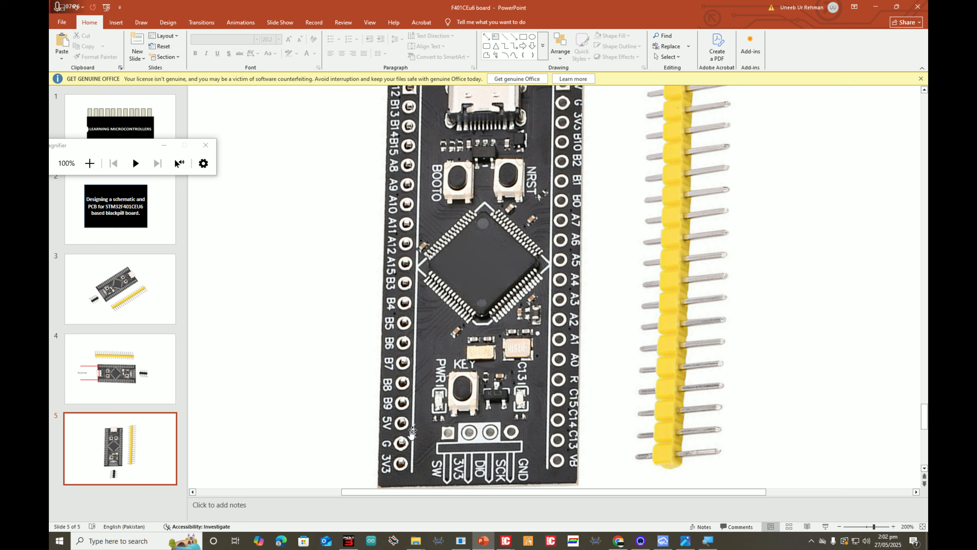
pyautogui.hotkey('alt', 'Tab')
pyautogui.click(414, 385)
pyautogui.hotkey('ctrl', 'c')
pyautogui.hotkey('ctrl', 'v')
pyautogui.click(336, 408)
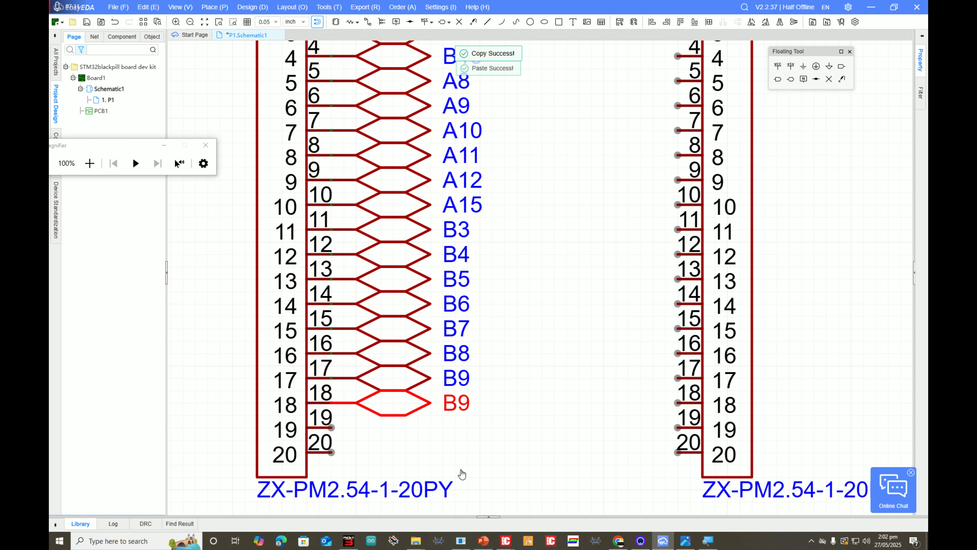
pyautogui.doubleClick(463, 407)
pyautogui.write('5V')
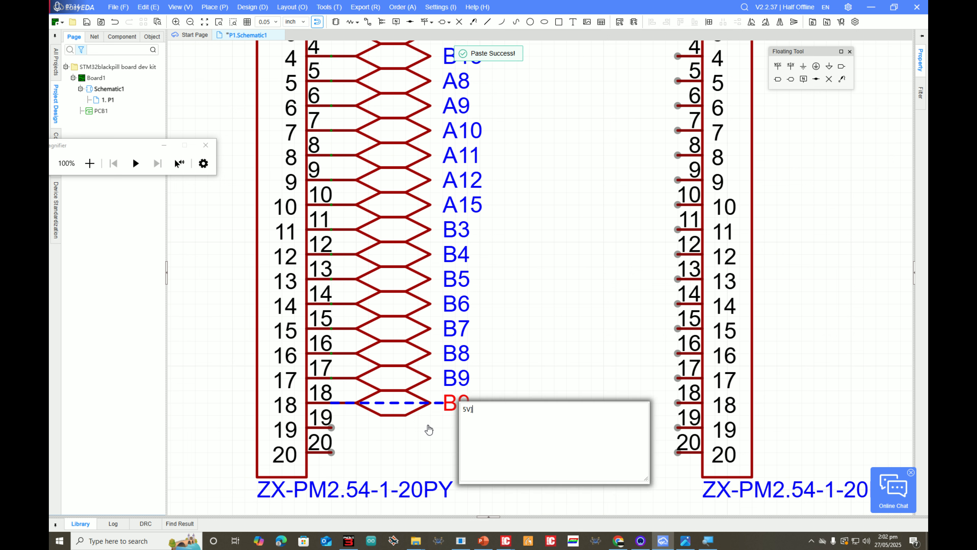
pyautogui.press('Return')
# - Copy the 5V port onto pin 19 of U2 and rename the copy GND
pyautogui.hotkey('ctrl', 'c')
pyautogui.hotkey('ctrl', 'v')
pyautogui.click(338, 435)
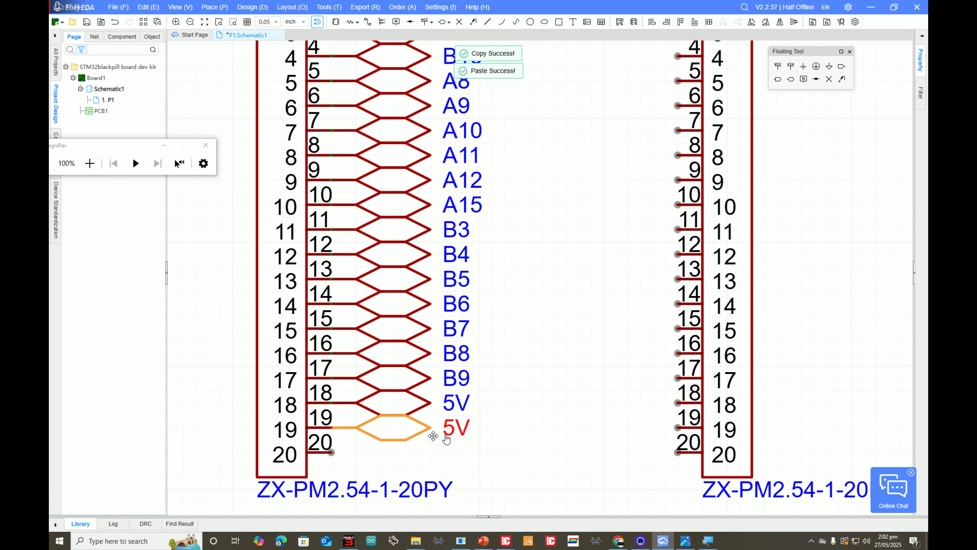
pyautogui.doubleClick(455, 439)
pyautogui.write('GNF')
pyautogui.press('Return')
pyautogui.doubleClick(455, 439)
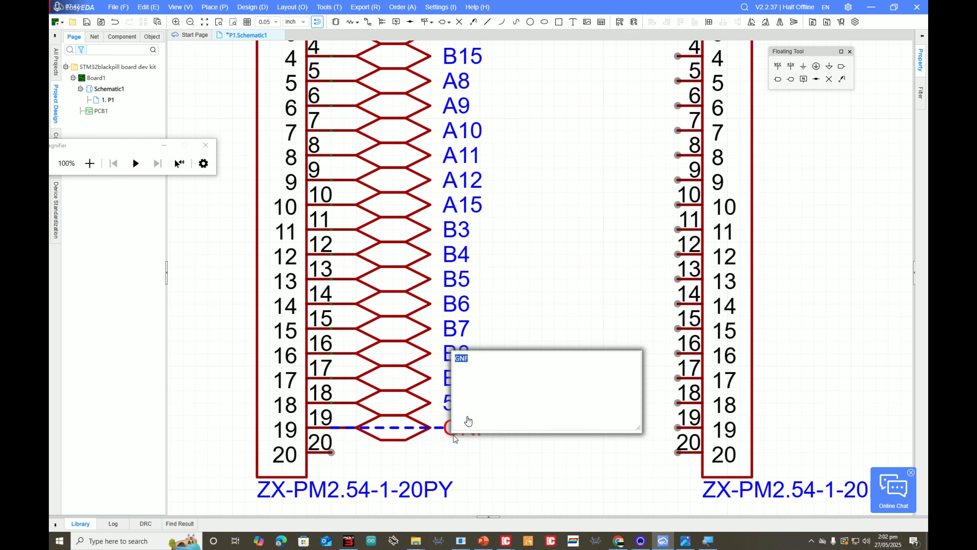
pyautogui.click(480, 363)
pyautogui.press('Return')
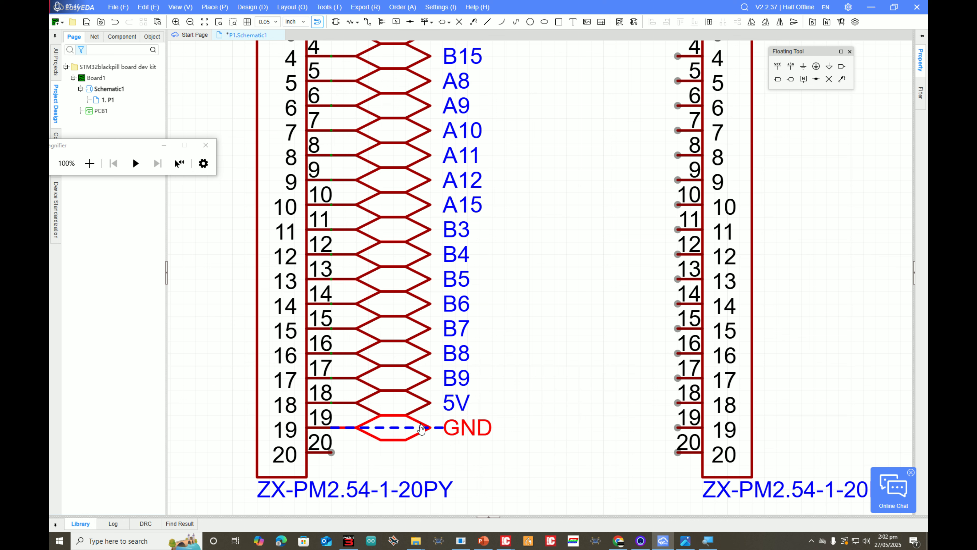
# - Copy the GND port onto pin 20 of U2 and rename the copy 3V3
pyautogui.hotkey('ctrl', 'c')
pyautogui.hotkey('ctrl', 'v')
pyautogui.click(331, 452)
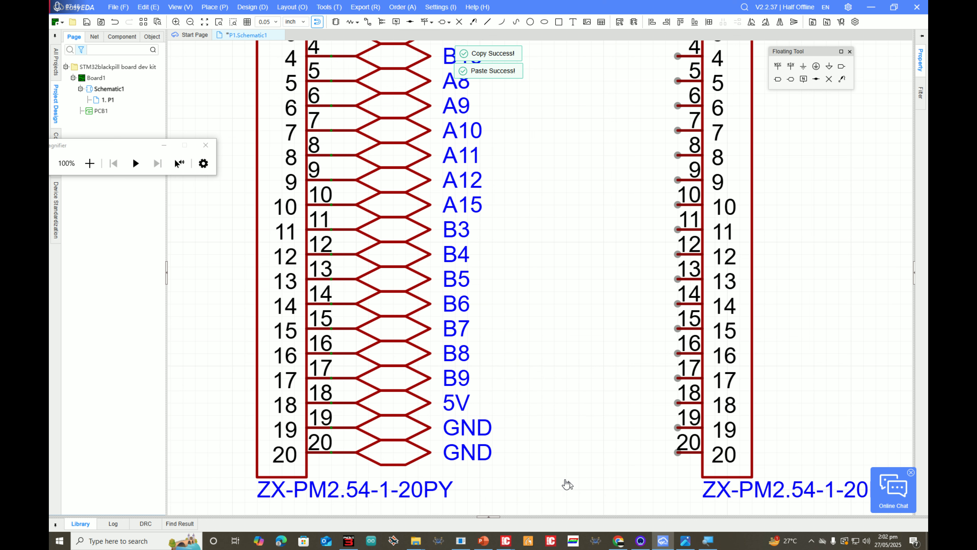
pyautogui.doubleClick(473, 453)
pyautogui.write('3.')
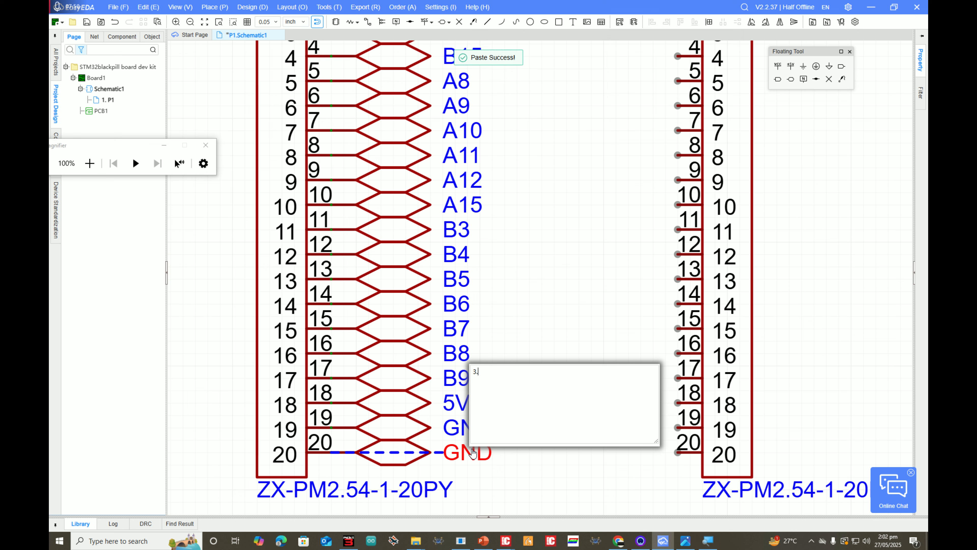
pyautogui.write('V3')
pyautogui.click(518, 454)
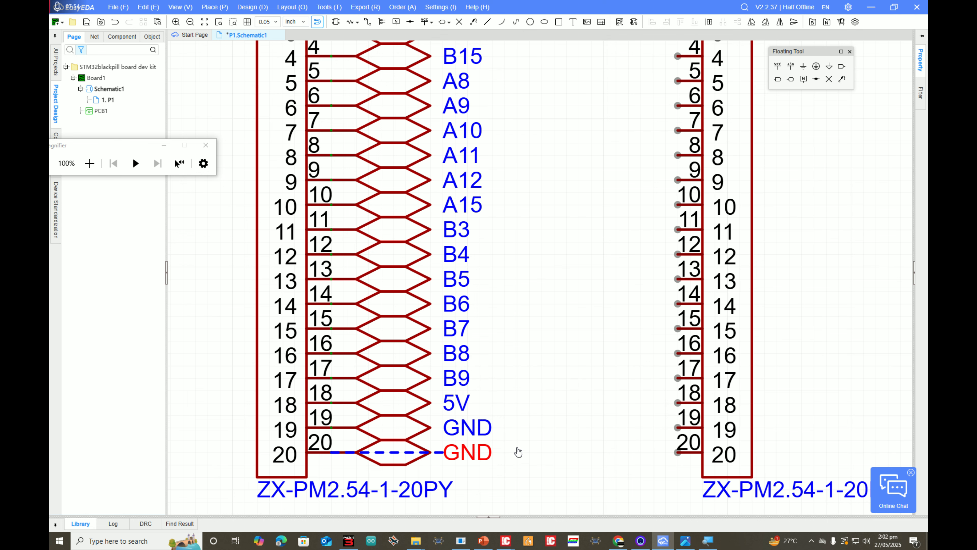
# - Copy all 20 net ports of U2, mirror the copies horizontally and attach them to pins 1 to 20 of U1
pyautogui.scroll(-5, 527, 112)
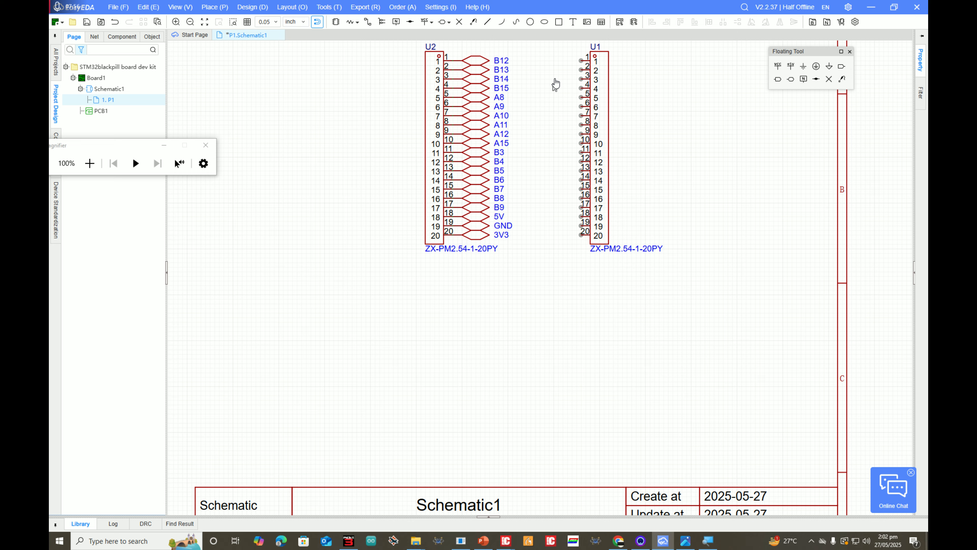
pyautogui.scroll(3, 555, 85)
pyautogui.moveTo(477, 165); pyautogui.dragTo(392, 444)
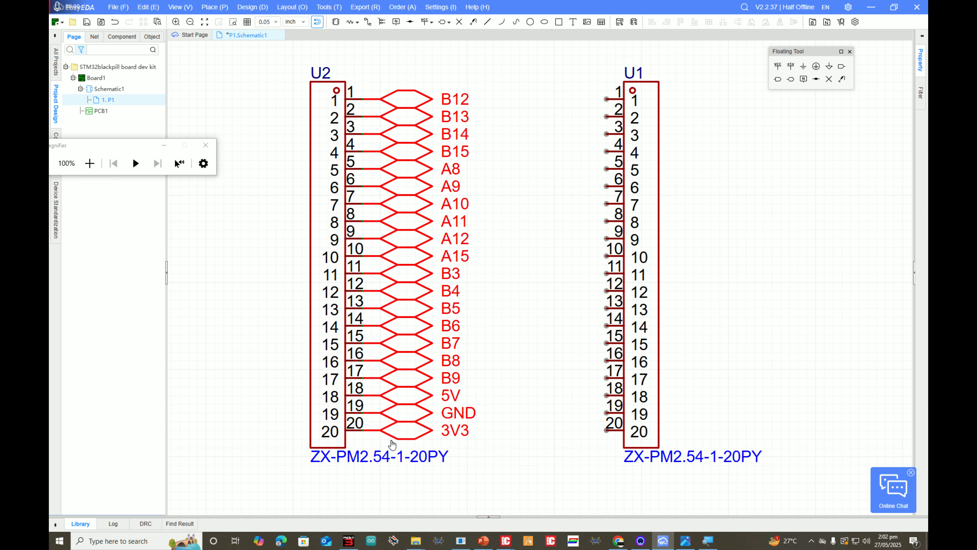
pyautogui.hotkey('ctrl', 'c')
pyautogui.hotkey('ctrl', 'v')
pyautogui.press('space')
pyautogui.press('space')
pyautogui.press('space')
pyautogui.press('space')
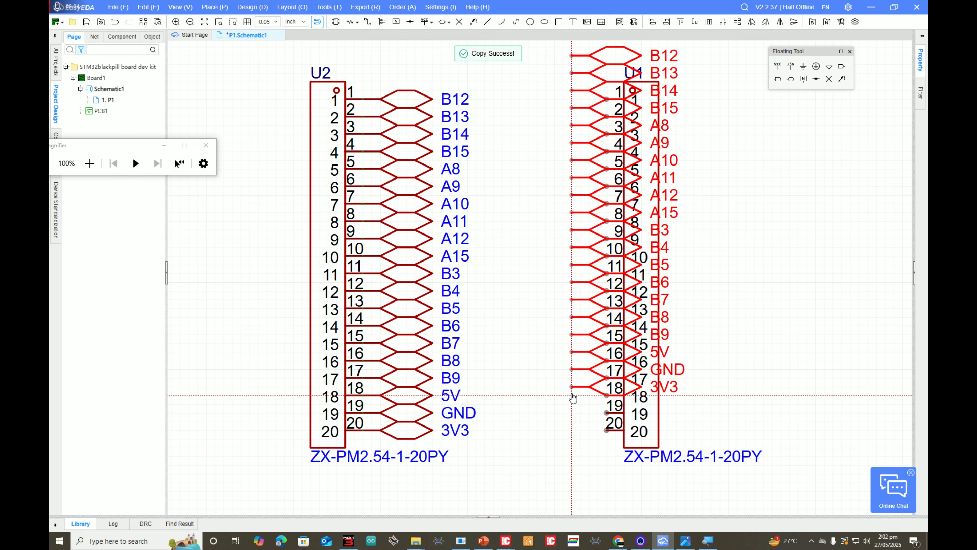
pyautogui.press('space')
pyautogui.press('space')
pyautogui.press('space')
pyautogui.press('space')
pyautogui.press('x')
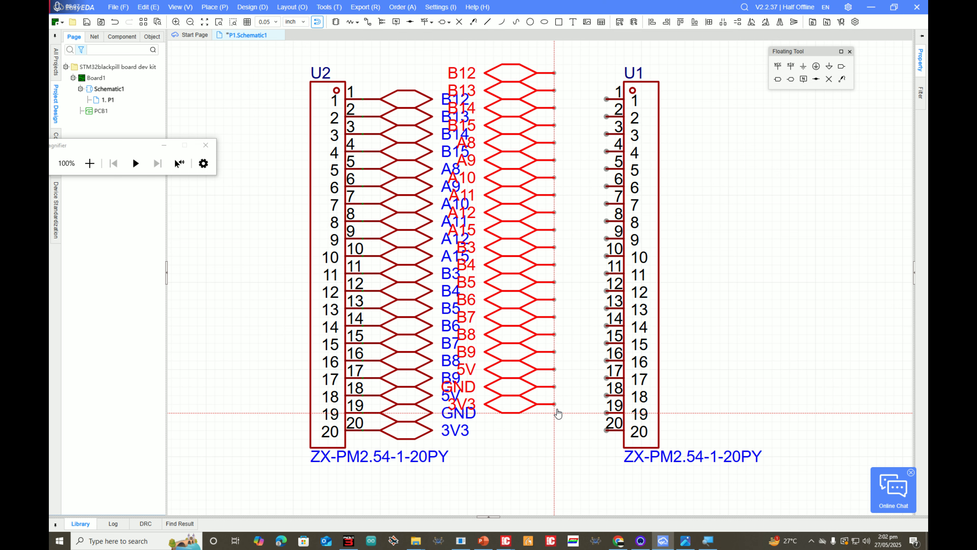
pyautogui.click(607, 443)
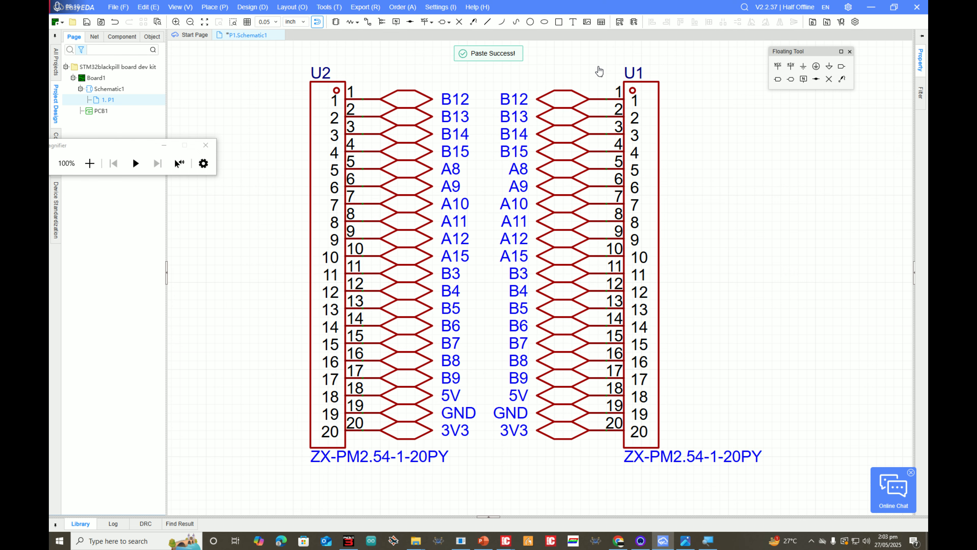
# - After checking the board picture in PowerPoint, rename the net port on pin 1 of U1 in EasyEDA to 5V
pyautogui.scroll(2, 599, 70)
pyautogui.hotkey('alt', 'Tab')
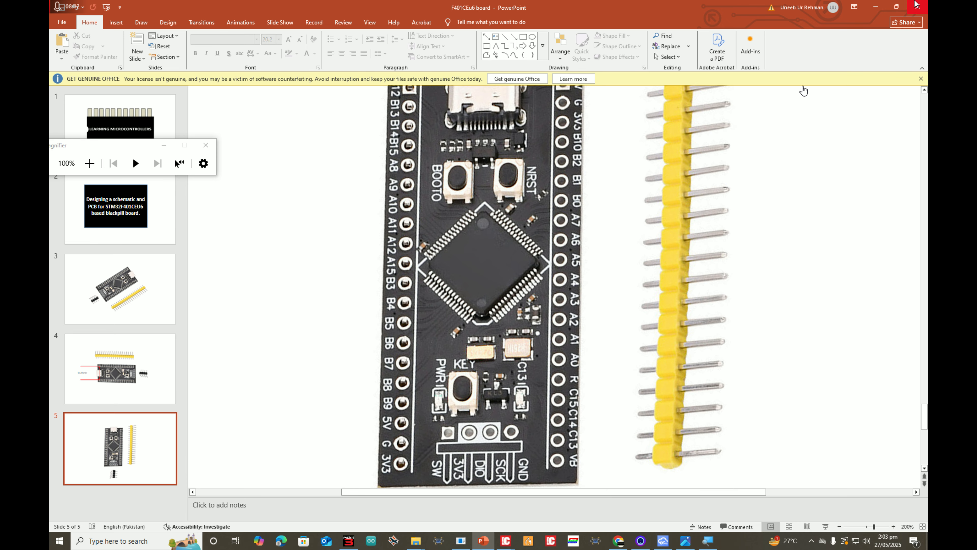
pyautogui.scroll(1, 657, 174)
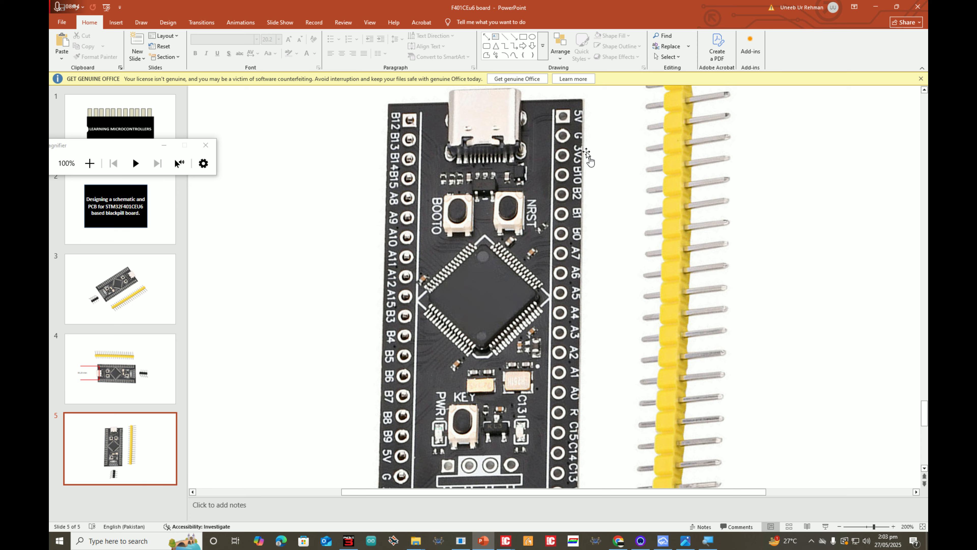
pyautogui.hotkey('alt', 'Tab')
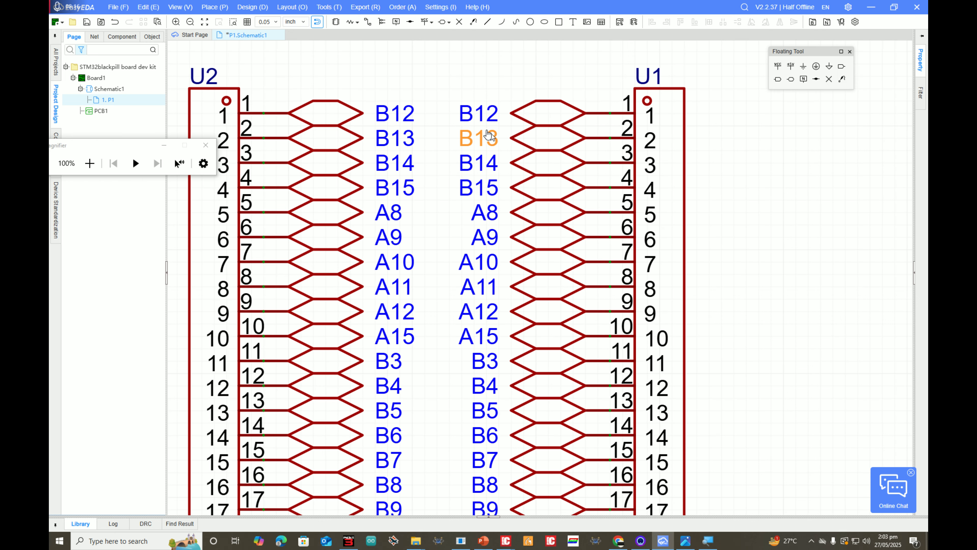
pyautogui.click(486, 122)
pyautogui.write('5V')
pyautogui.press('Return')
# - Rename the net port on pin 2 of U1 to GND and the one on pin 3 to 3V3
pyautogui.click(485, 142)
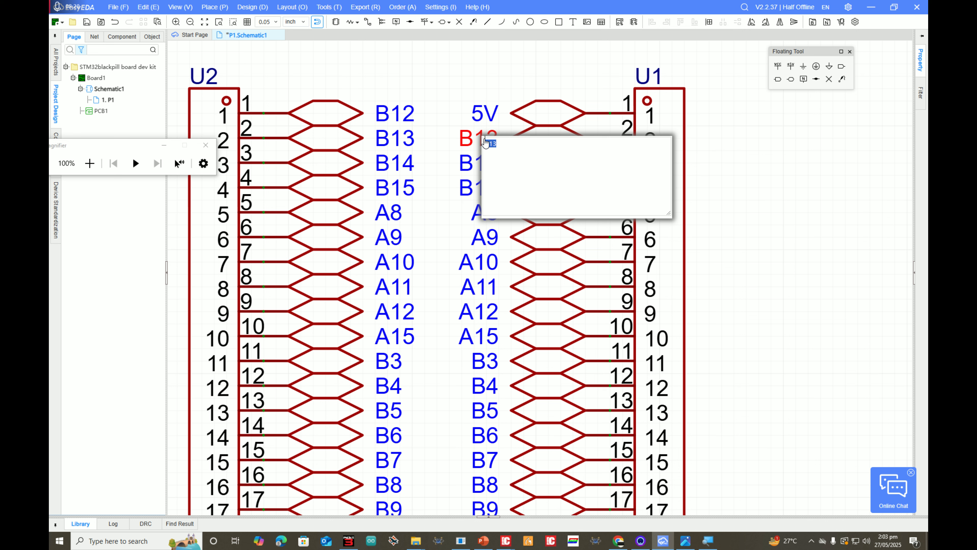
pyautogui.press('Return')
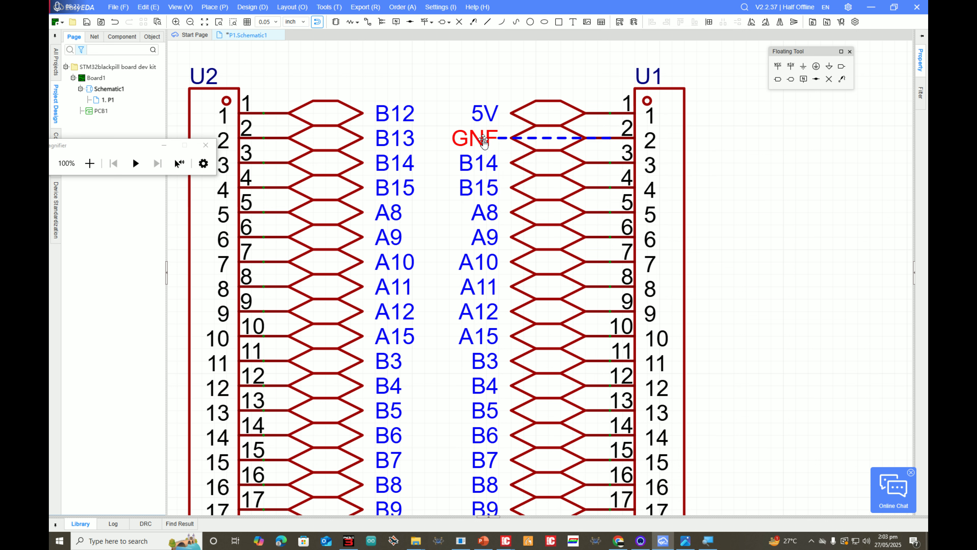
pyautogui.click(483, 143)
pyautogui.click(511, 148)
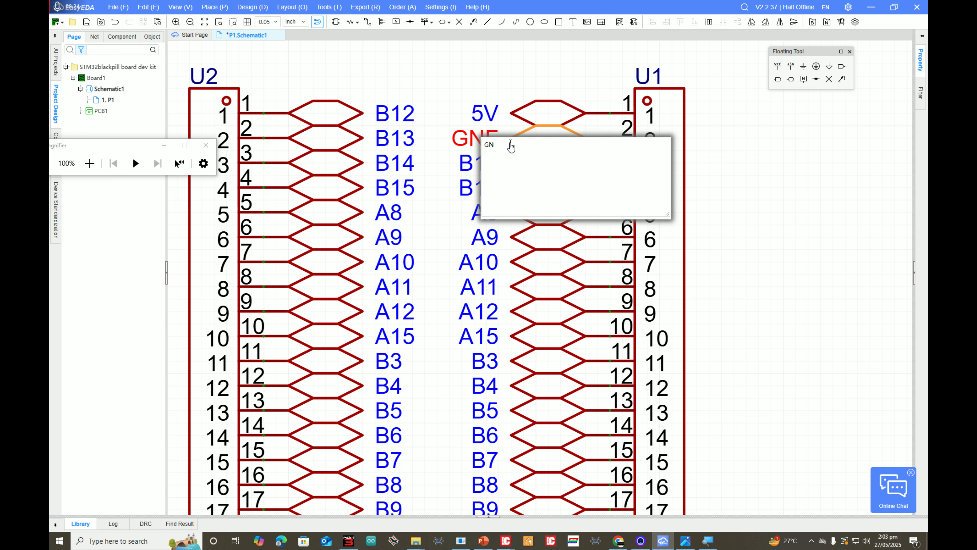
pyautogui.write('D')
pyautogui.press('Return')
pyautogui.click(473, 168)
pyautogui.click(473, 167)
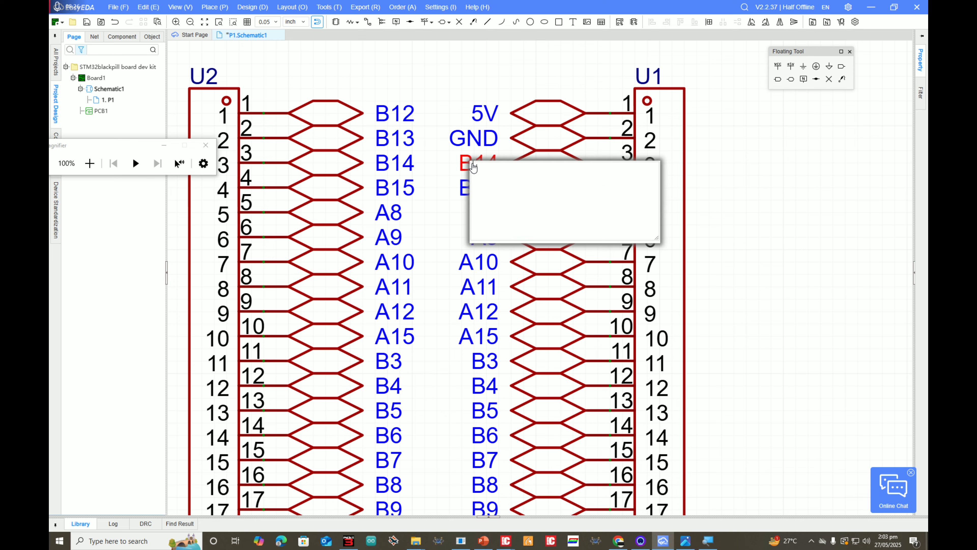
pyautogui.write('3V3')
pyautogui.press('Return')
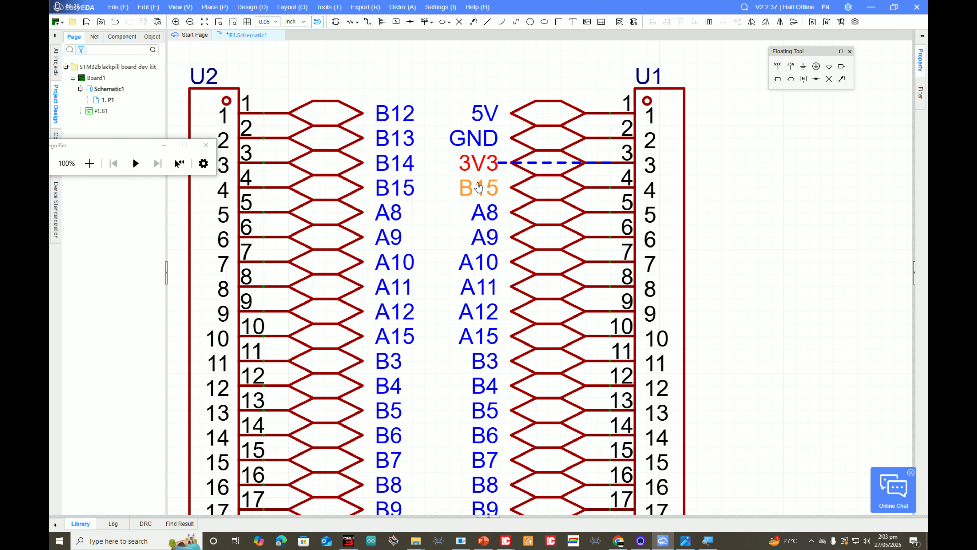
# - After checking the board picture in PowerPoint, rename the ports on pins 4 and 5 of U1 in EasyEDA to B10 and B2
pyautogui.hotkey('alt', 'Tab')
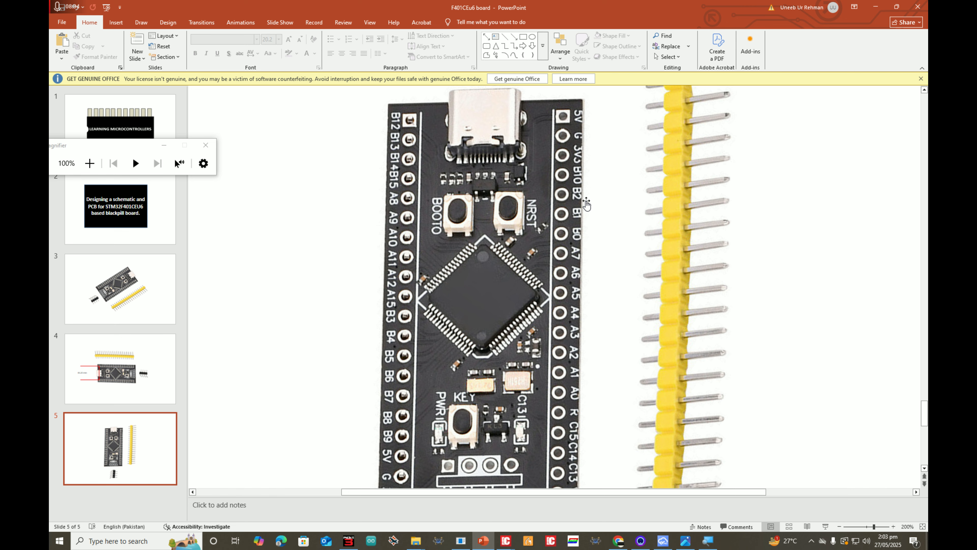
pyautogui.hotkey('alt', 'Tab')
pyautogui.doubleClick(491, 200)
pyautogui.press('Escape')
pyautogui.click(490, 195)
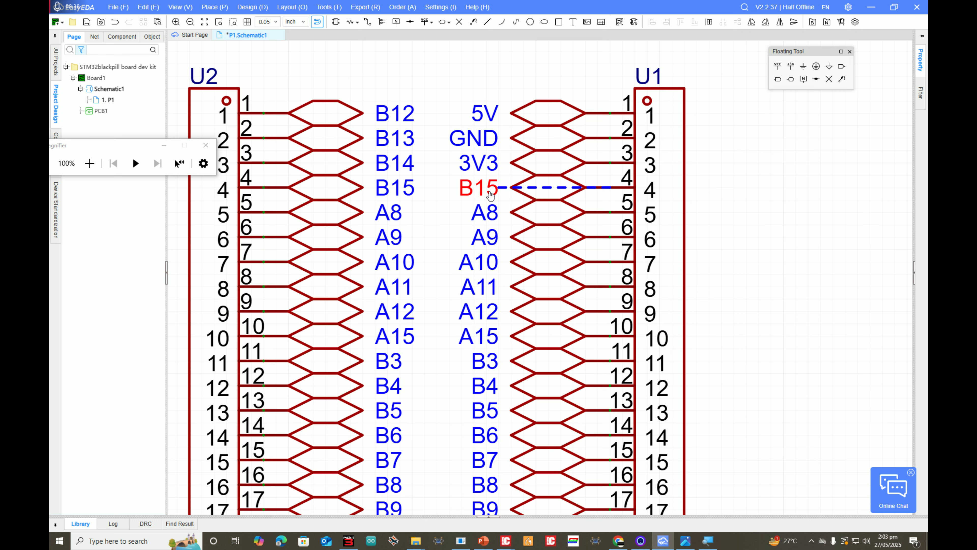
pyautogui.doubleClick(490, 195)
pyautogui.write('B10')
pyautogui.press('Return')
pyautogui.click(484, 209)
pyautogui.doubleClick(485, 209)
pyautogui.write('B2')
pyautogui.press('Return')
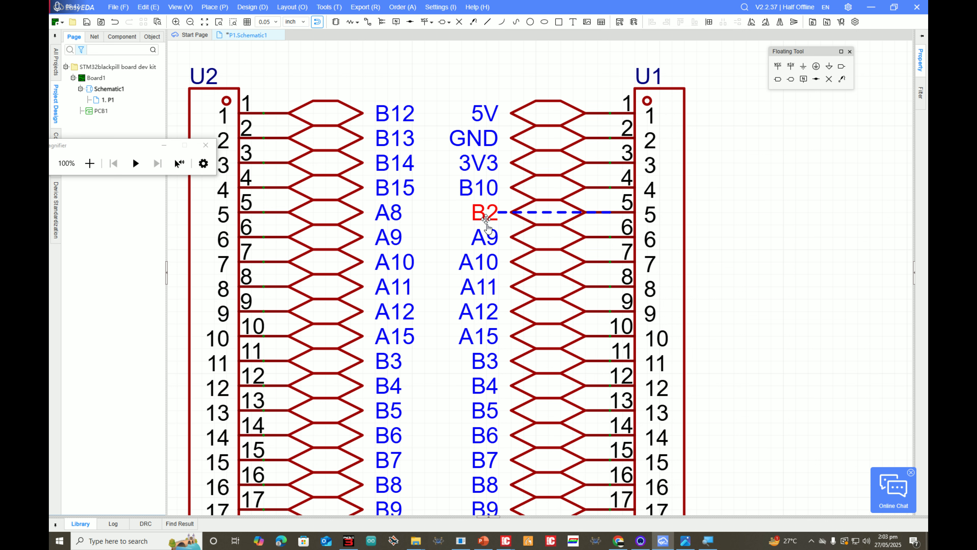
# - Rename the net port on pin 6 of U1 to B1 and the one on pin 7 to B0
pyautogui.doubleClick(486, 245)
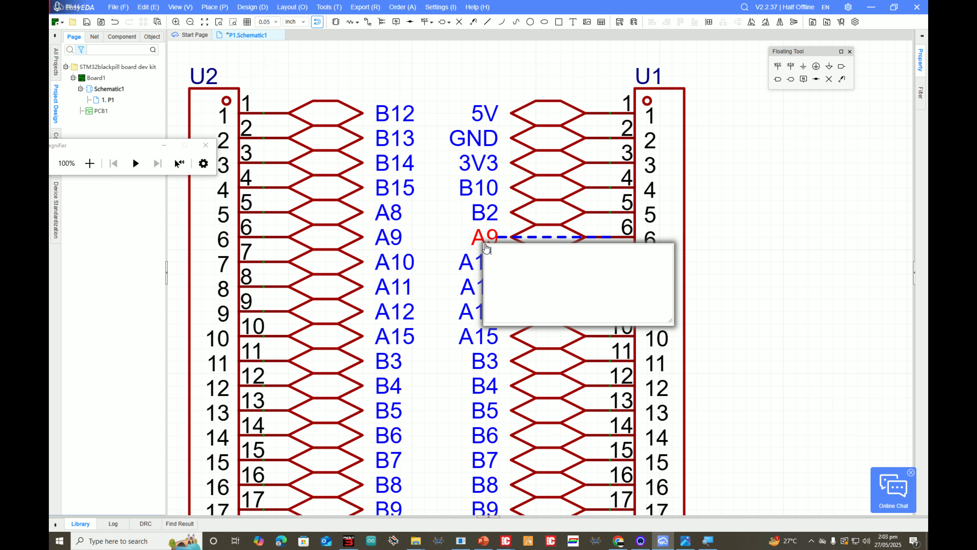
pyautogui.write('B1')
pyautogui.press('Return')
pyautogui.click(487, 260)
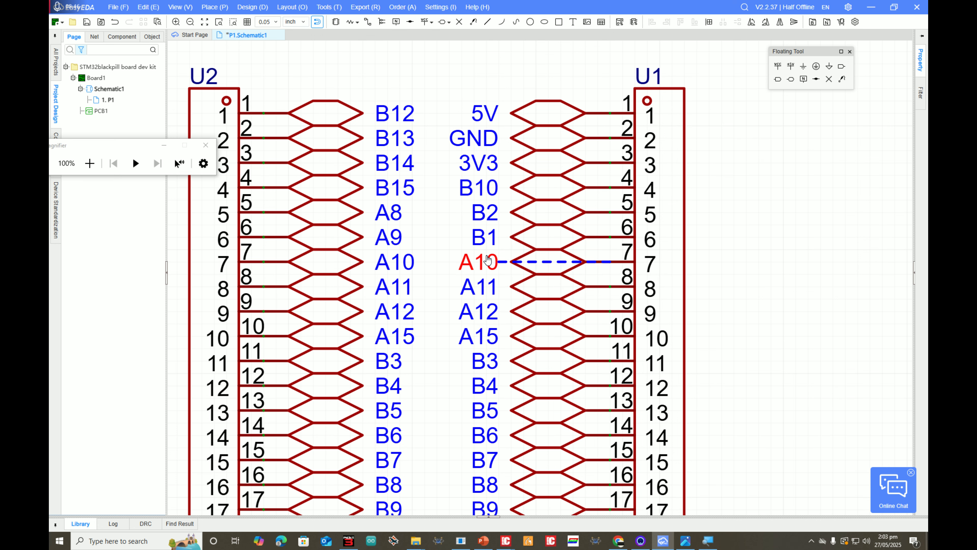
pyautogui.doubleClick(487, 260)
pyautogui.write('B0')
pyautogui.press('Return')
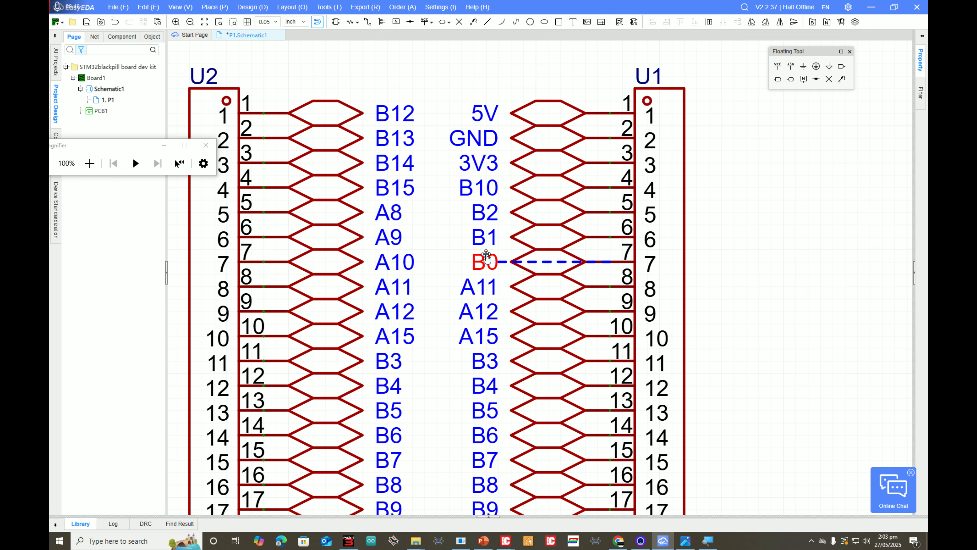
# - After checking the board picture in PowerPoint, rename the ports on pins 8 and 9 of U1 in EasyEDA to A7 and A6
pyautogui.hotkey('alt', 'Tab')
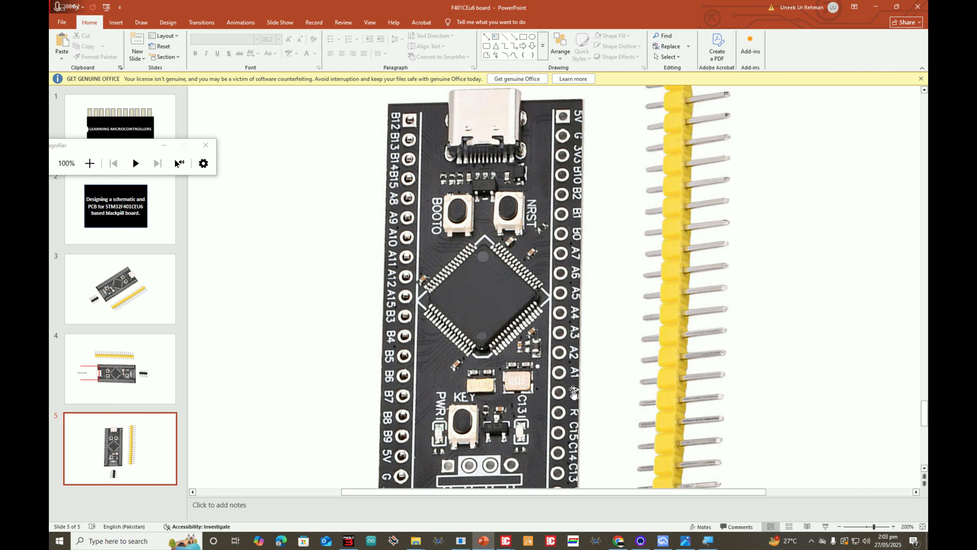
pyautogui.hotkey('alt', 'Tab')
pyautogui.doubleClick(489, 289)
pyautogui.write('A7')
pyautogui.press('Return')
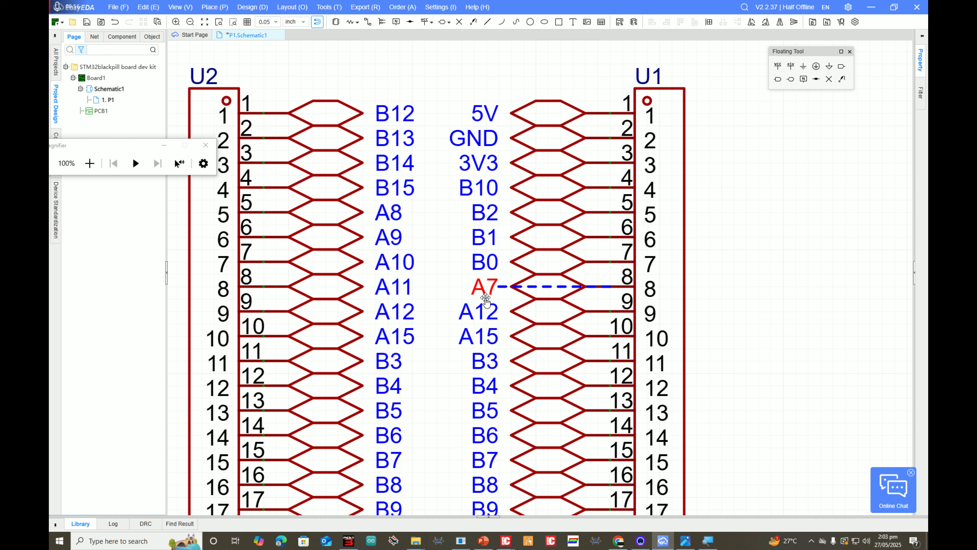
pyautogui.doubleClick(486, 311)
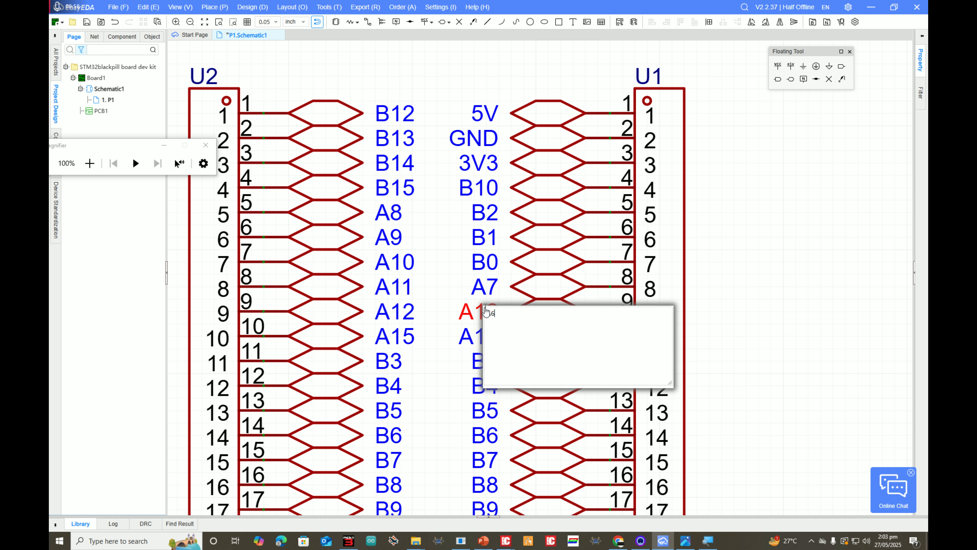
pyautogui.write('A6')
pyautogui.press('Return')
# - Rename the net port on pin 10 of U1 to A5 and the one on pin 11 to A4
pyautogui.doubleClick(490, 336)
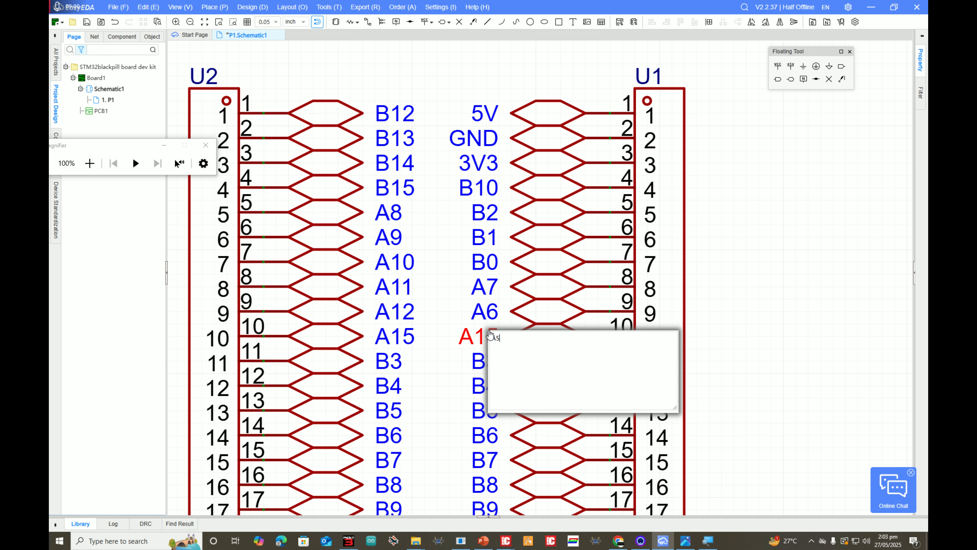
pyautogui.write('A5')
pyautogui.press('Return')
pyautogui.doubleClick(485, 361)
pyautogui.write('A4')
pyautogui.press('Return')
# - Rename the net port on pin 12 of U1 to A3 and the one on pin 13 to A2
pyautogui.click(493, 385)
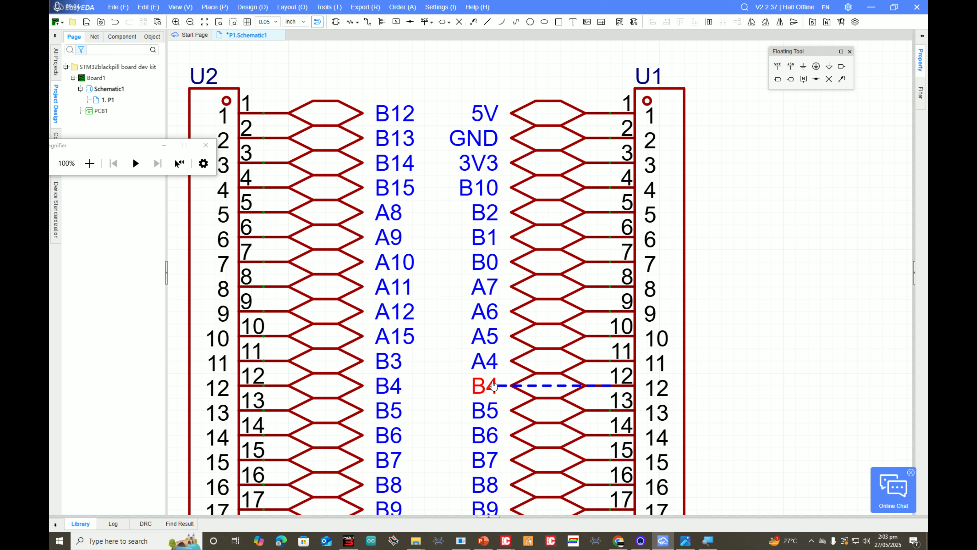
pyautogui.doubleClick(494, 385)
pyautogui.write('A3')
pyautogui.press('Return')
pyautogui.click(493, 411)
pyautogui.doubleClick(492, 410)
pyautogui.write('A2')
pyautogui.press('Return')
# - Rename the net port on pin 14 of U1 to A1 and the one on pin 15 to A0
pyautogui.click(482, 435)
pyautogui.doubleClick(483, 435)
pyautogui.write('A1')
pyautogui.press('Return')
pyautogui.click(481, 459)
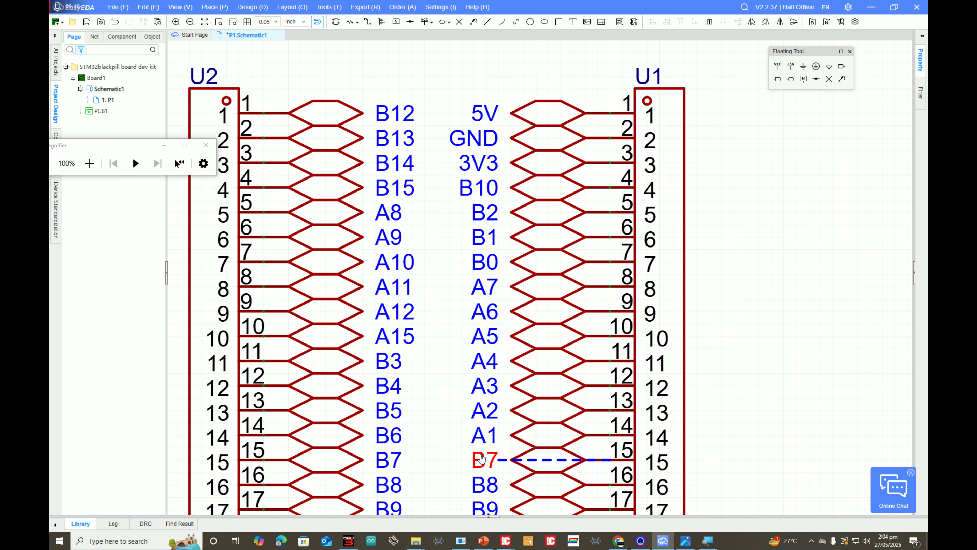
pyautogui.doubleClick(481, 459)
pyautogui.write('A0')
pyautogui.press('Return')
# - After checking the remaining pin labels on the board picture in PowerPoint, rename the port on pin 16 of U1 in EasyEDA to R
pyautogui.scroll(-1, 510, 496)
pyautogui.scroll(3, 510, 495)
pyautogui.moveTo(504, 416); pyautogui.dragTo(511, 368, button='right')
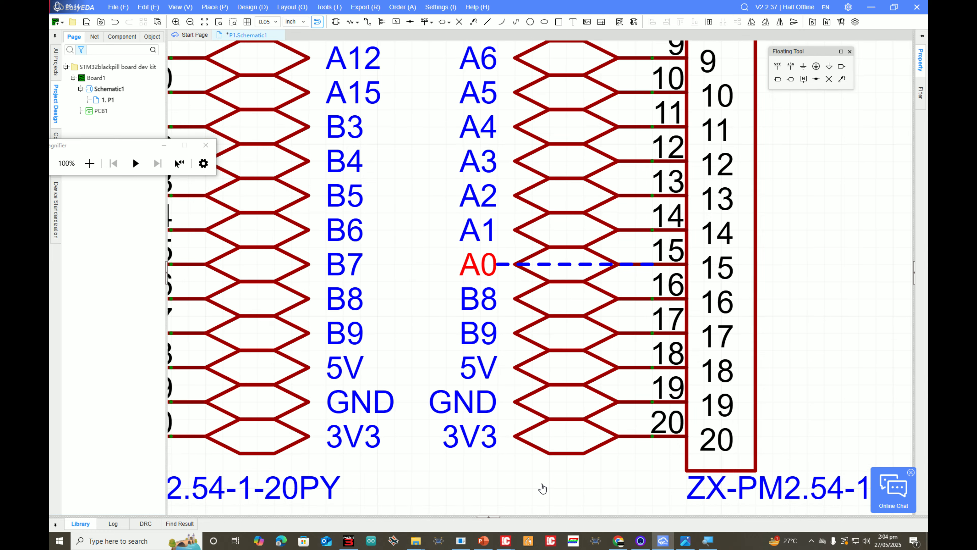
pyautogui.hotkey('alt', 'Tab')
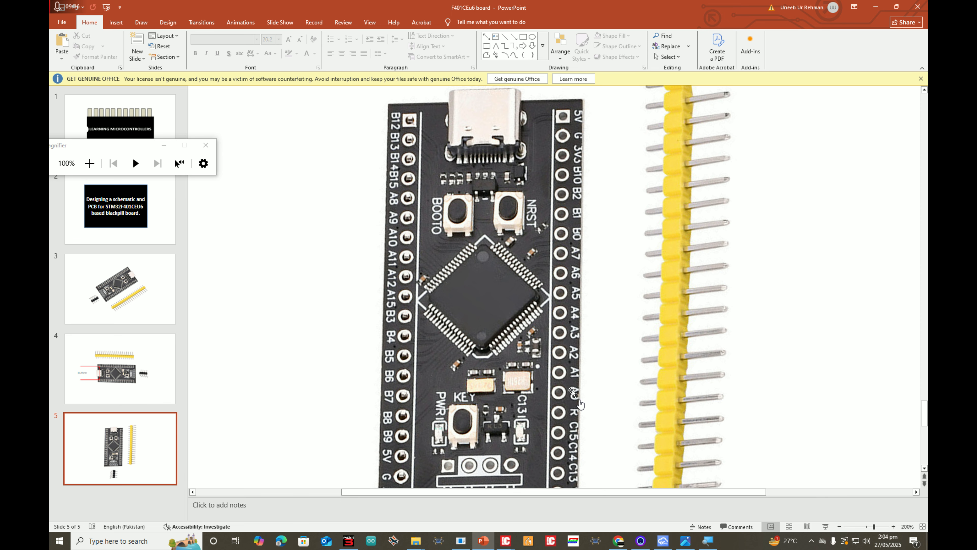
pyautogui.scroll(-1, 573, 404)
pyautogui.scroll(-1, 592, 431)
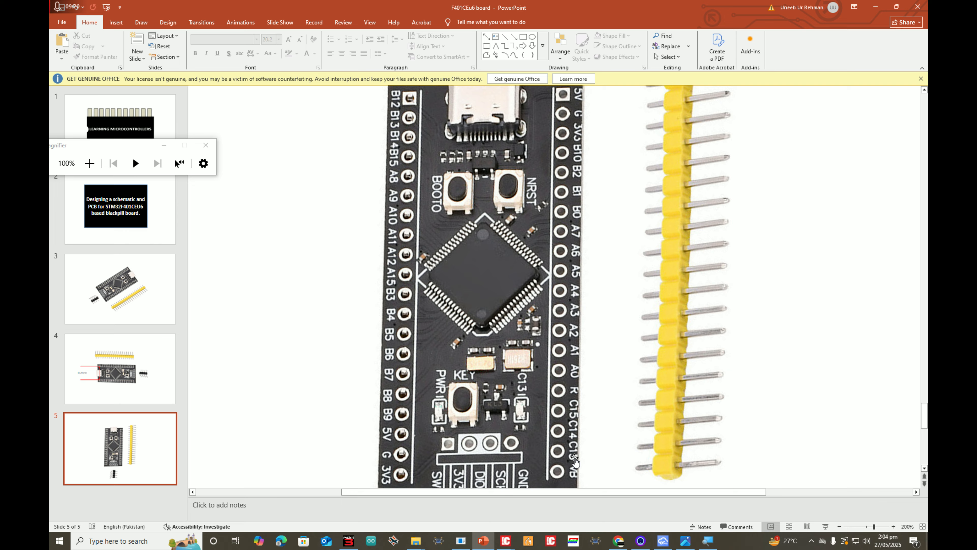
pyautogui.hotkey('alt', 'Tab')
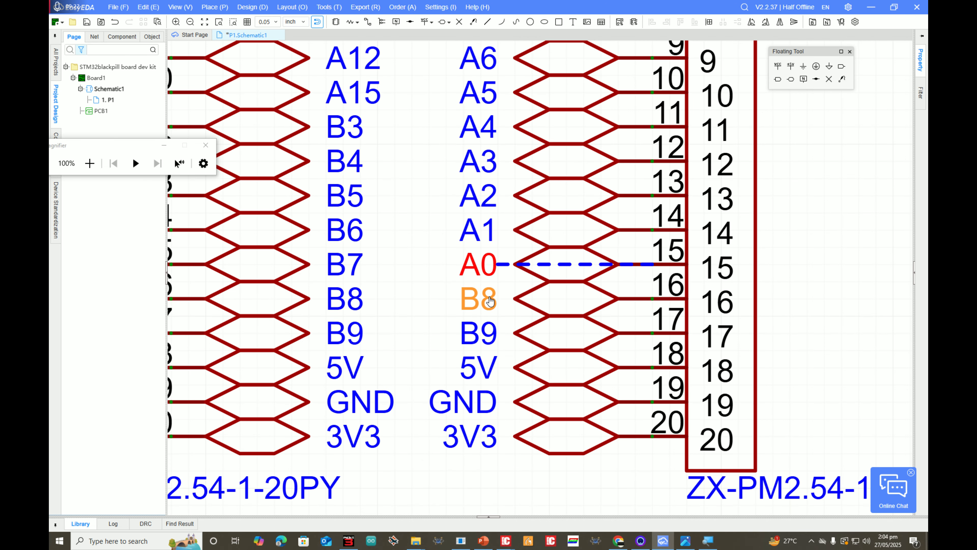
pyautogui.moveTo(490, 301); pyautogui.dragTo(496, 301)
pyautogui.hotkey('ctrl', 'z')
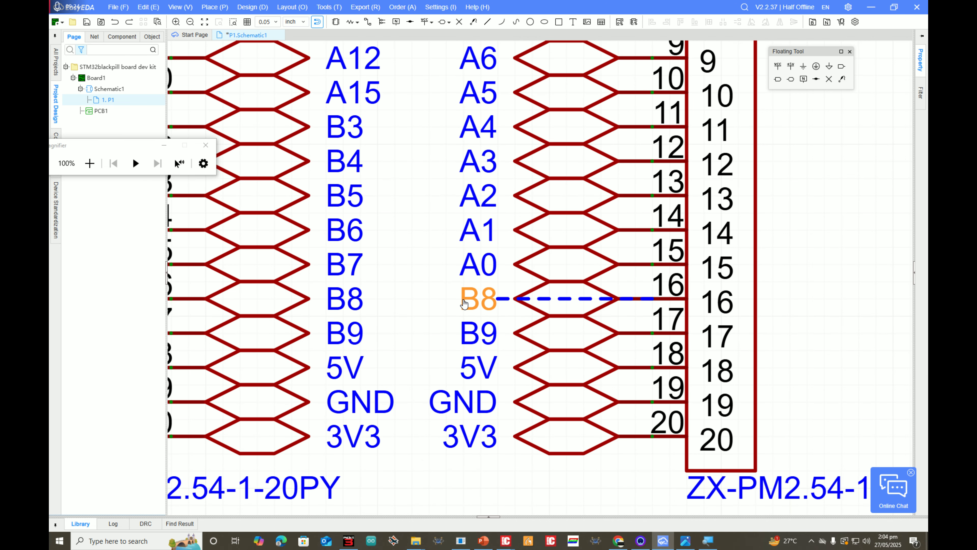
pyautogui.doubleClick(476, 307)
pyautogui.press('Return')
# - Rename the net port on pin 17 of U1 to C15 and the one on pin 18 to C13
pyautogui.click(477, 333)
pyautogui.doubleClick(477, 334)
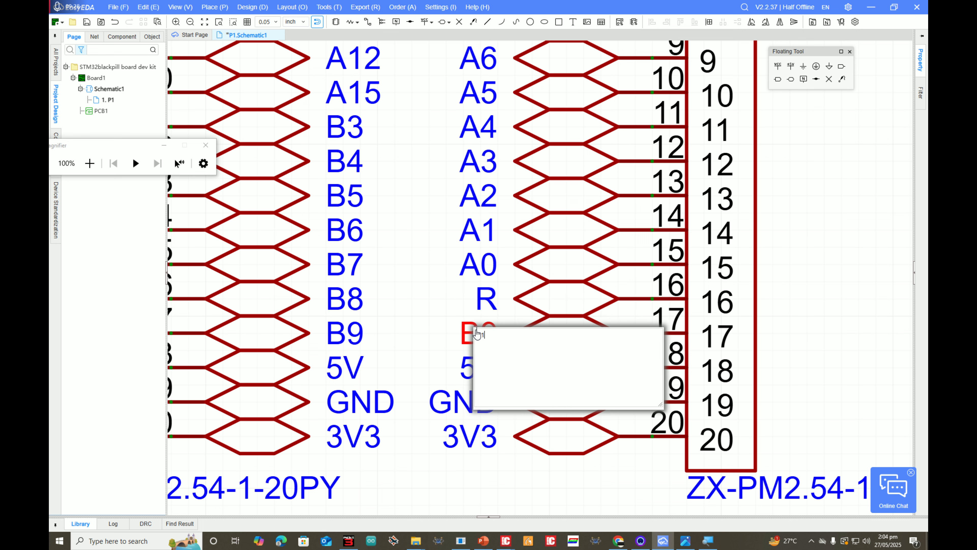
pyautogui.write('C15')
pyautogui.press('Return')
pyautogui.click(476, 360)
pyautogui.doubleClick(477, 360)
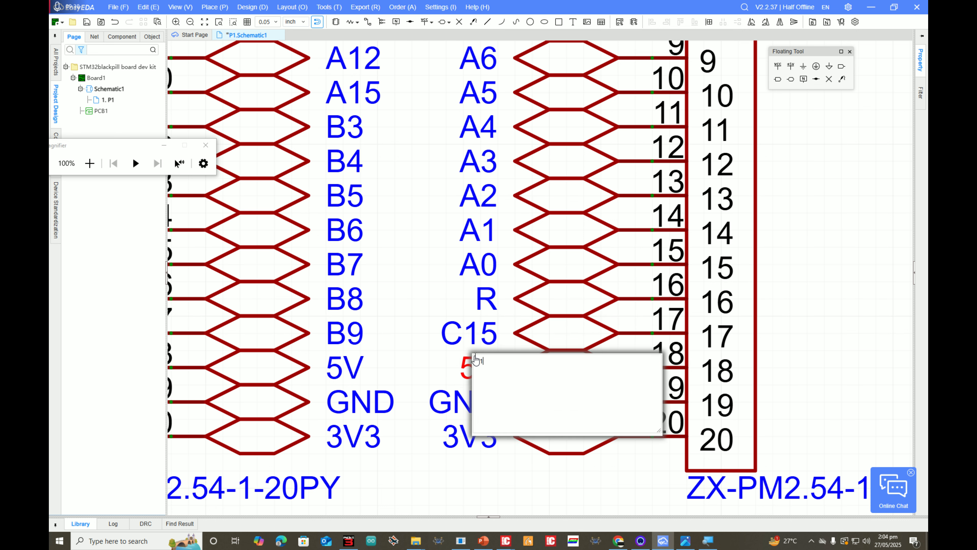
pyautogui.write('C13')
pyautogui.press('Return')
# - Rename the net port on pin 19 of U1 to C14 and clear the selection
pyautogui.click(476, 399)
pyautogui.doubleClick(476, 399)
pyautogui.write('C1')
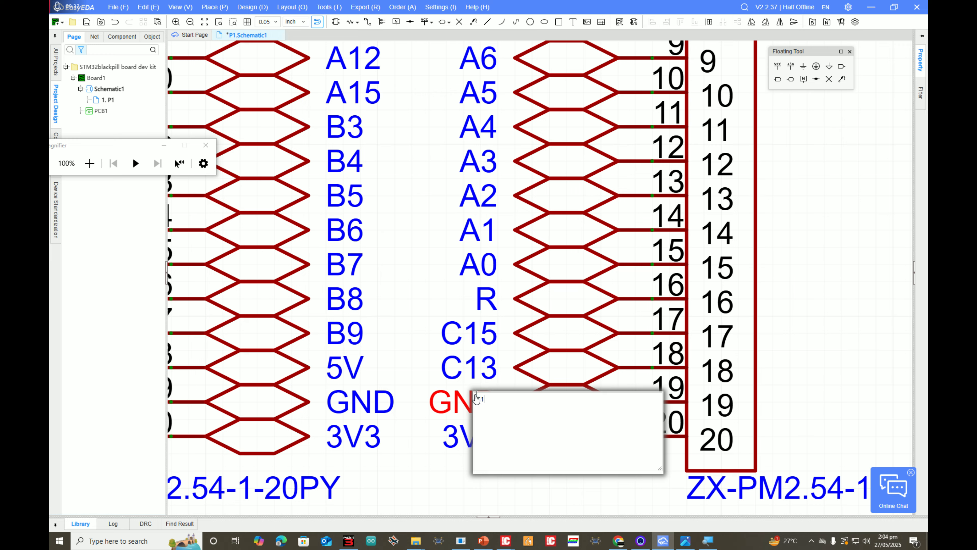
pyautogui.write('4')
pyautogui.press('Return')
pyautogui.click(425, 367)
# - After checking the last pin on the board picture in PowerPoint, rename the port on pin 20 of U1 in EasyEDA to VB
pyautogui.hotkey('alt', 'Tab')
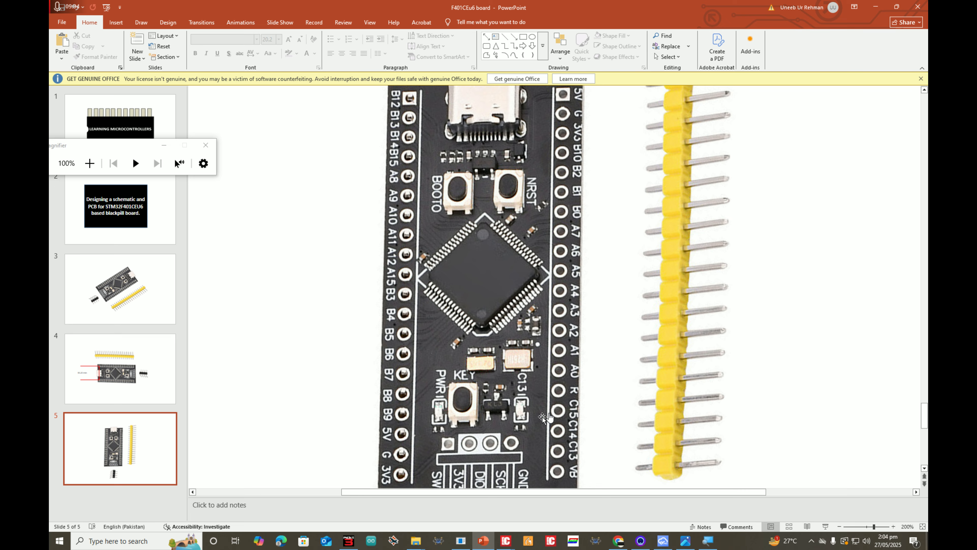
pyautogui.hotkey('alt', 'Tab')
pyautogui.click(493, 437)
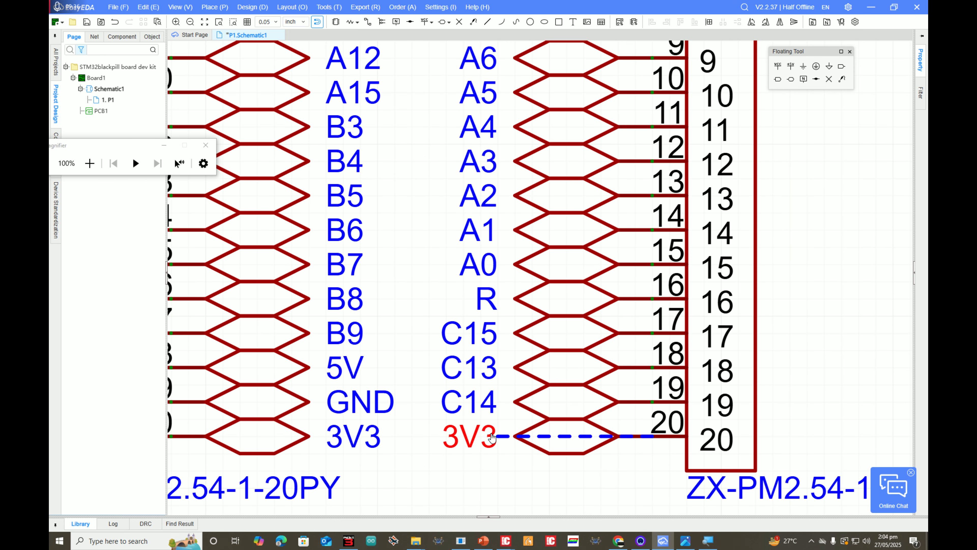
pyautogui.doubleClick(492, 438)
pyautogui.write('VB')
pyautogui.press('Return')
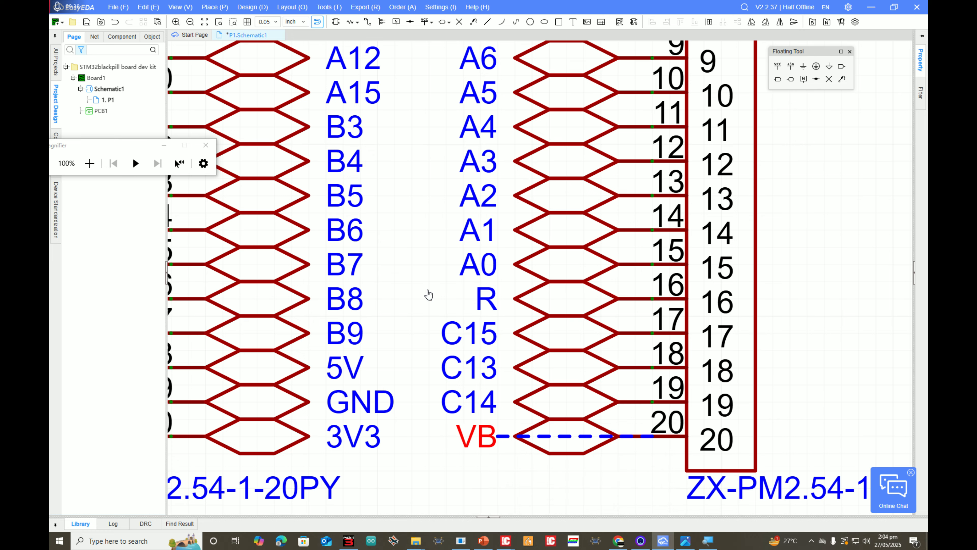
# - Compare the port labels on the upper pins of U2 with the pin markings on the board picture in PowerPoint
pyautogui.scroll(-5, 430, 290)
pyautogui.moveTo(429, 214); pyautogui.dragTo(486, 211, button='right')
pyautogui.scroll(4, 437, 168)
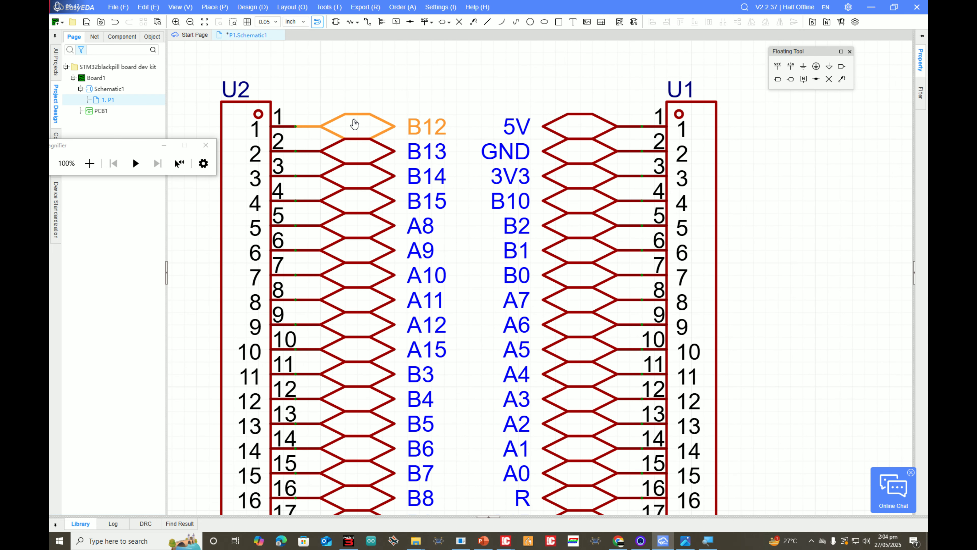
pyautogui.hotkey('alt', 'Tab')
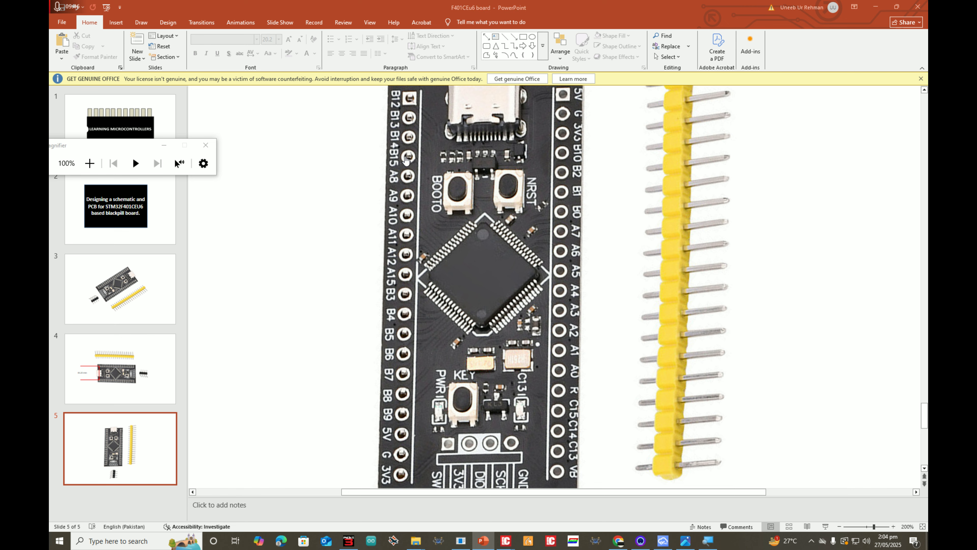
pyautogui.hotkey('alt', 'Tab')
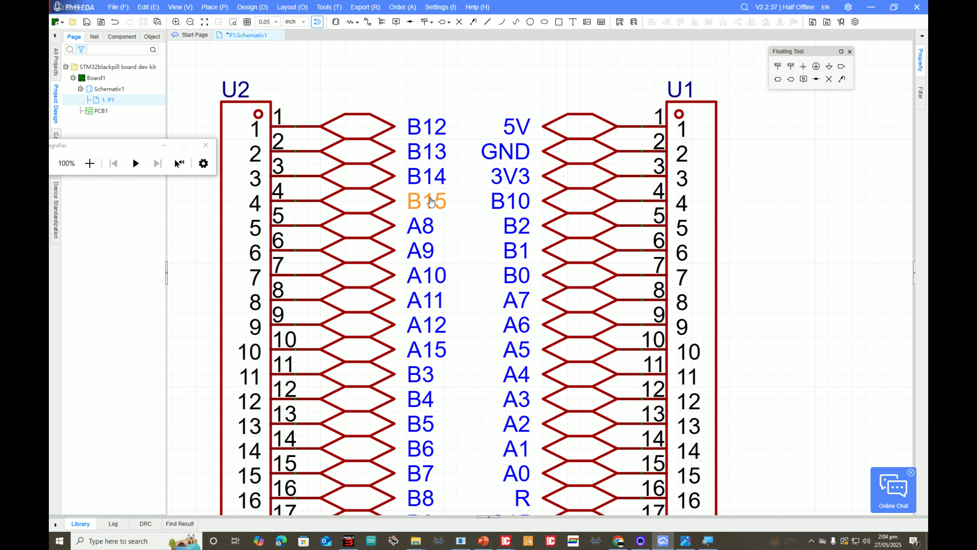
pyautogui.hotkey('alt', 'Tab')
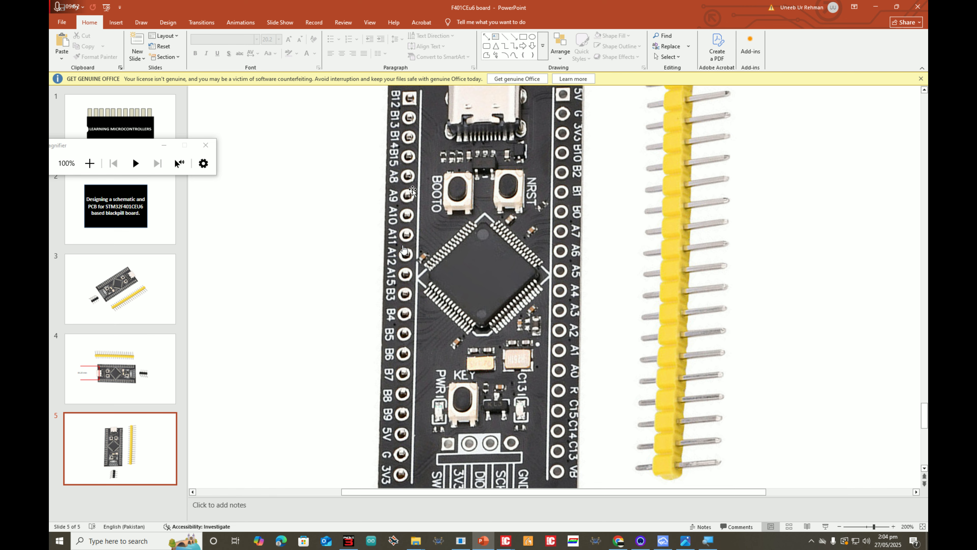
pyautogui.hotkey('alt', 'Tab')
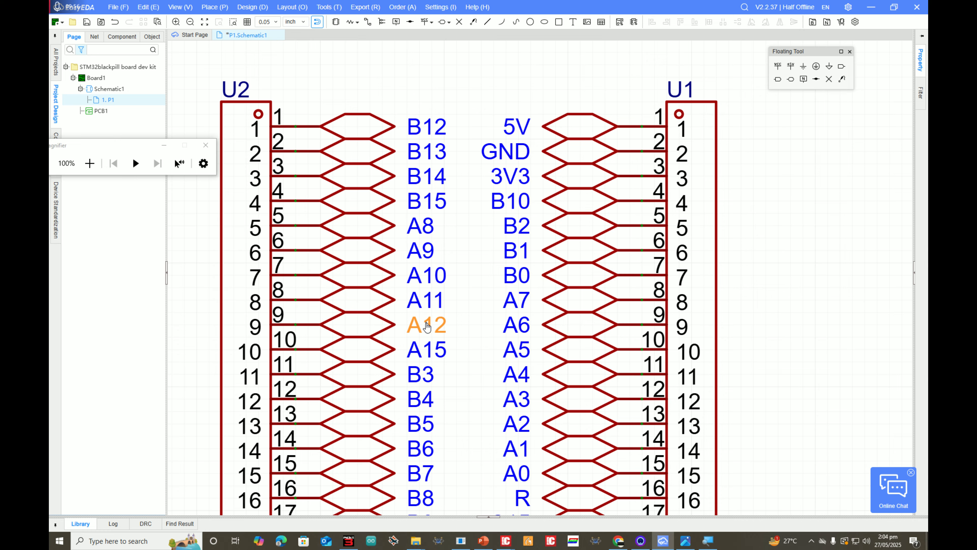
pyautogui.hotkey('alt', 'Tab')
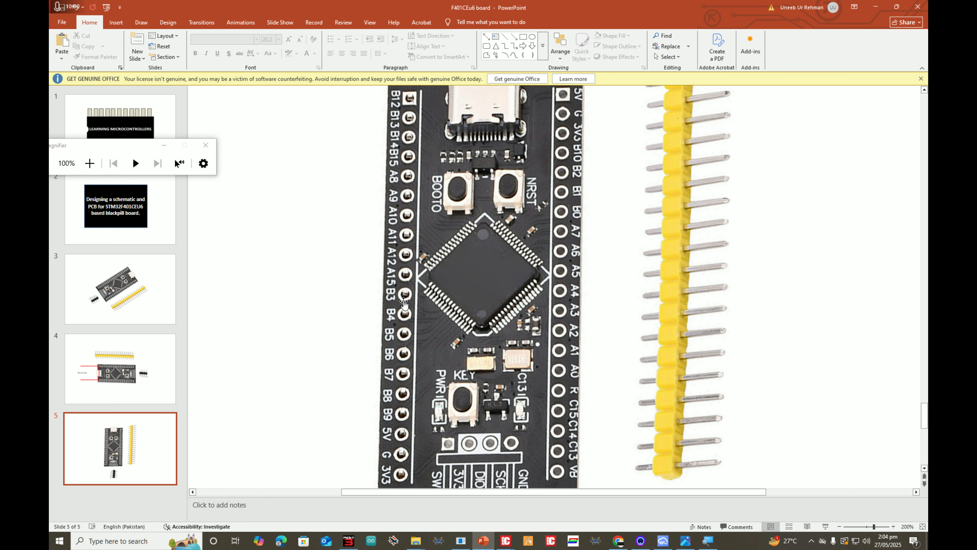
pyautogui.hotkey('alt', 'Tab')
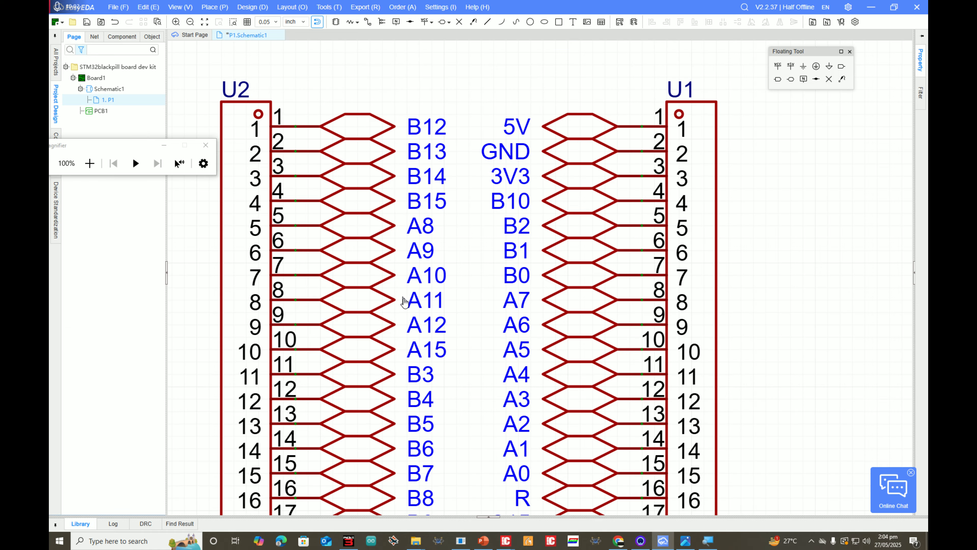
# - Check the port labels on the lower pins of U2, down to pin 20, against the PowerPoint board picture
pyautogui.scroll(-4, 421, 398)
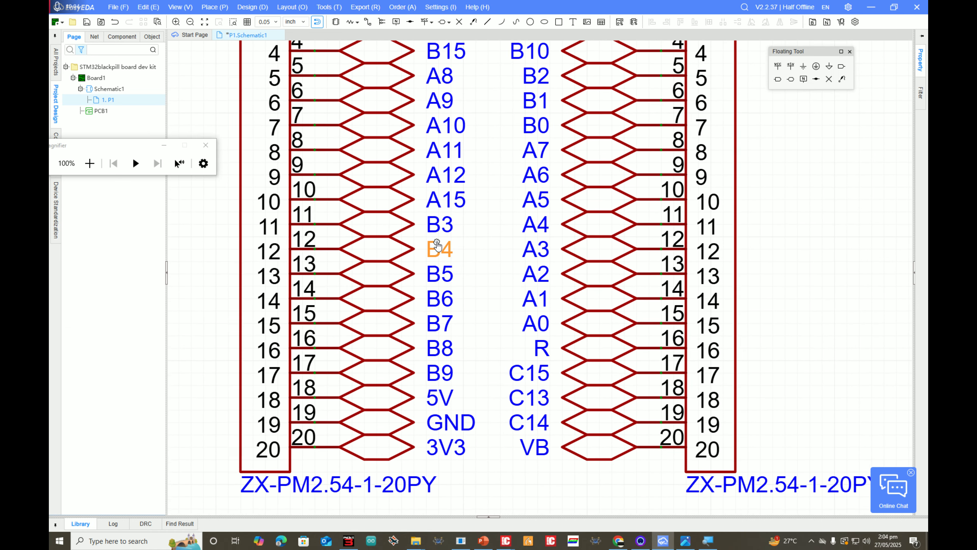
pyautogui.hotkey('alt', 'Tab')
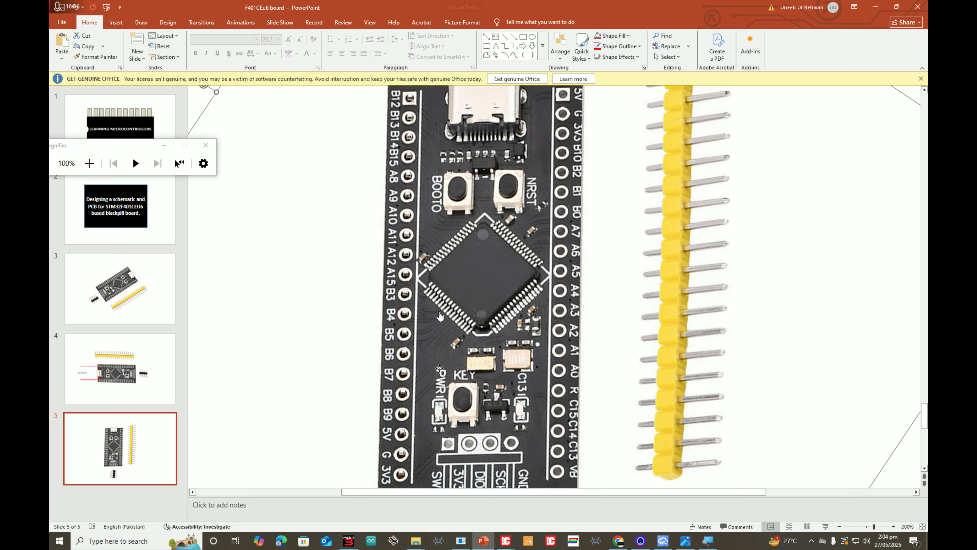
pyautogui.moveTo(440, 370); pyautogui.dragTo(443, 247, button='right')
pyautogui.click(295, 304)
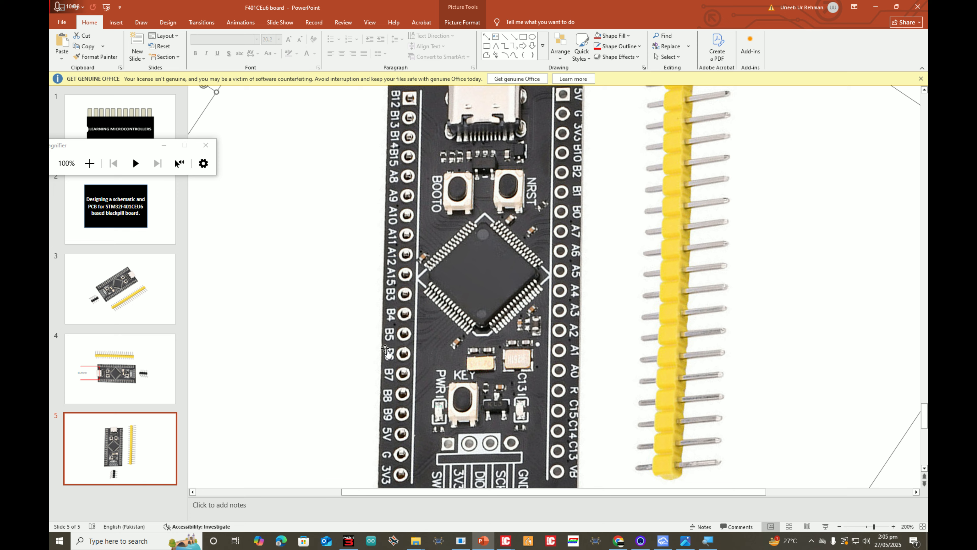
pyautogui.scroll(-3, 387, 351)
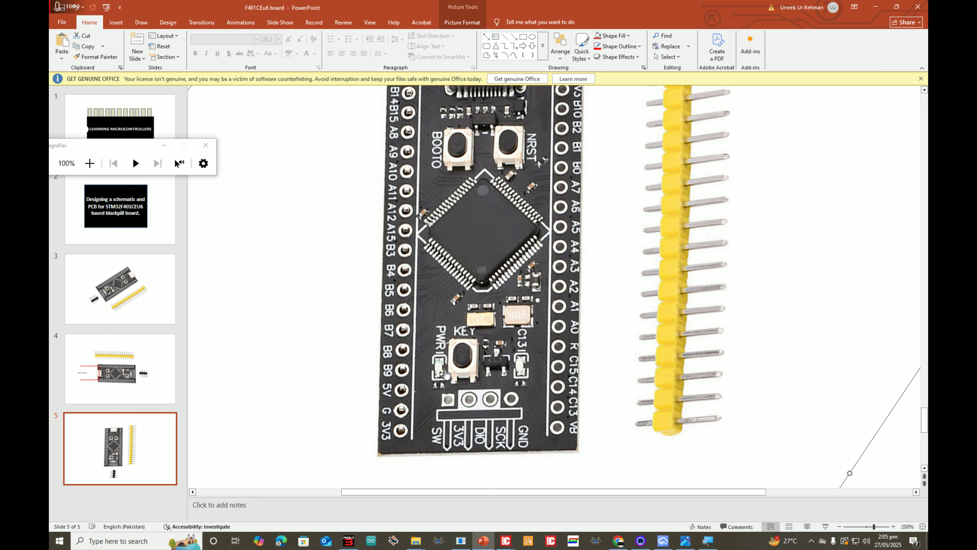
pyautogui.hotkey('alt', 'Tab')
pyautogui.scroll(5, 497, 273)
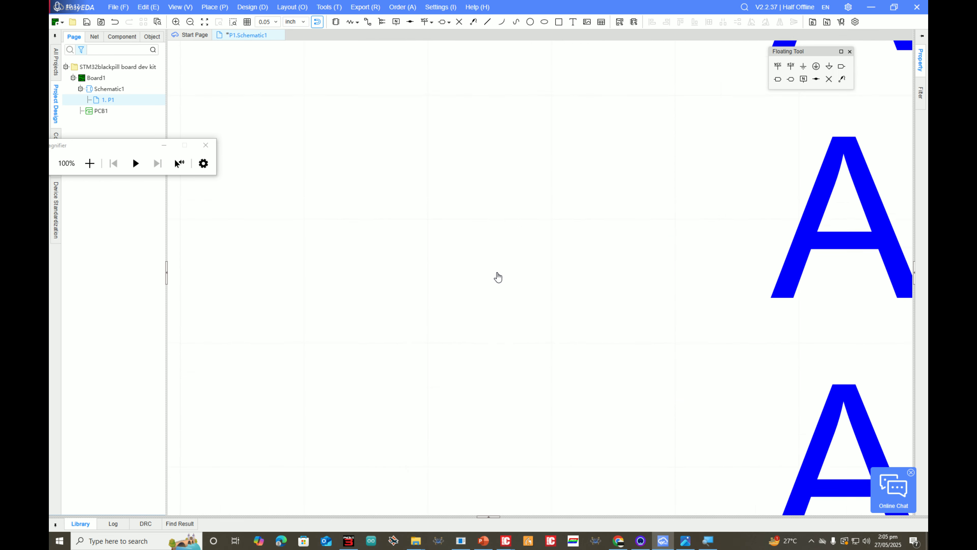
pyautogui.scroll(-5, 498, 277)
pyautogui.scroll(-5, 533, 218)
pyautogui.scroll(5, 587, 98)
# - Compare the port labels on the upper pins of U1 with the opposite pin row on the PowerPoint board picture
pyautogui.hotkey('alt', 'Tab')
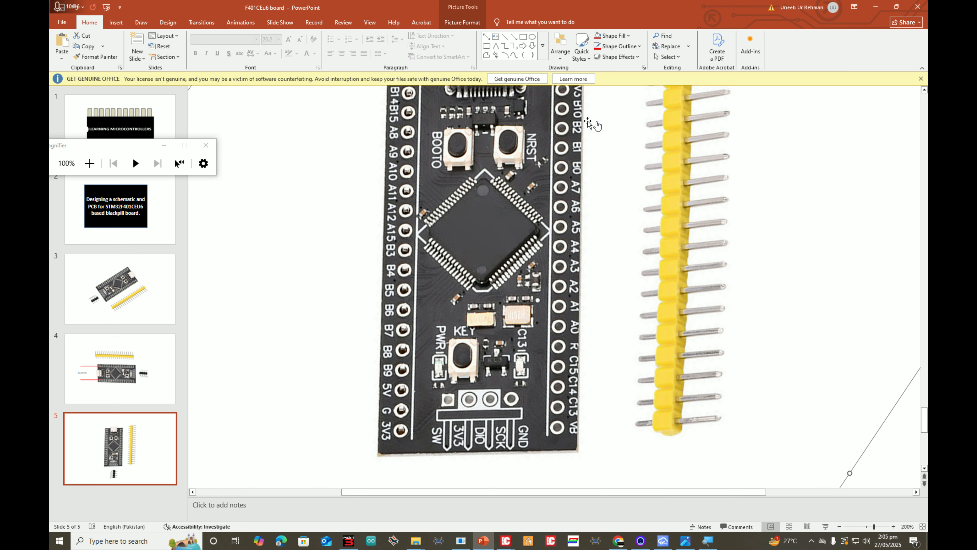
pyautogui.moveTo(588, 139); pyautogui.dragTo(586, 277, button='right')
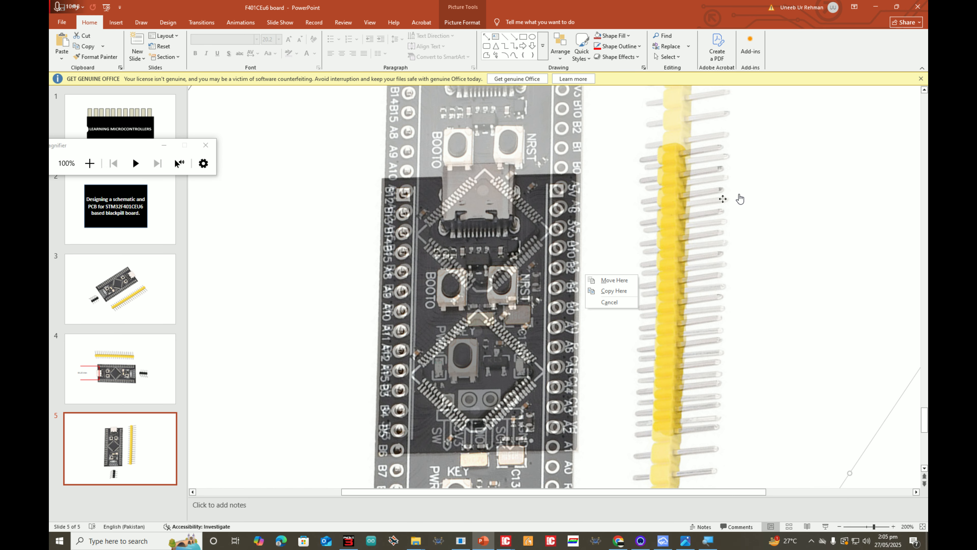
pyautogui.press('Escape')
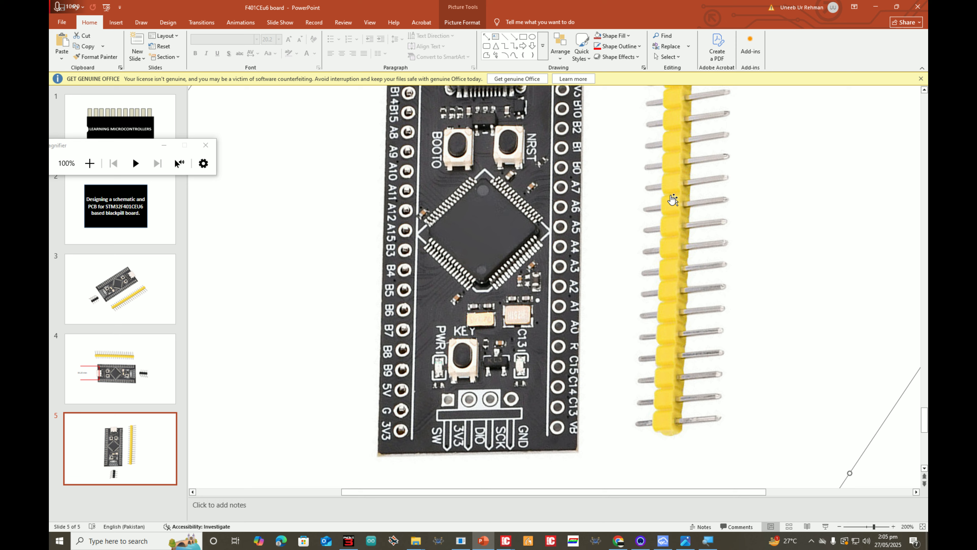
pyautogui.scroll(2, 672, 199)
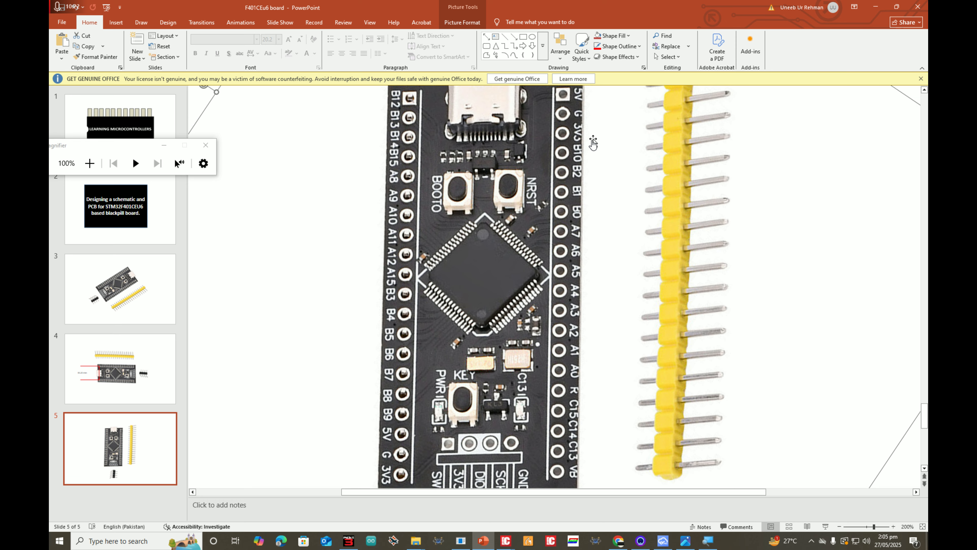
pyautogui.hotkey('alt', 'Tab')
pyautogui.scroll(-1, 376, 258)
pyautogui.moveTo(376, 259); pyautogui.dragTo(512, 145, button='right')
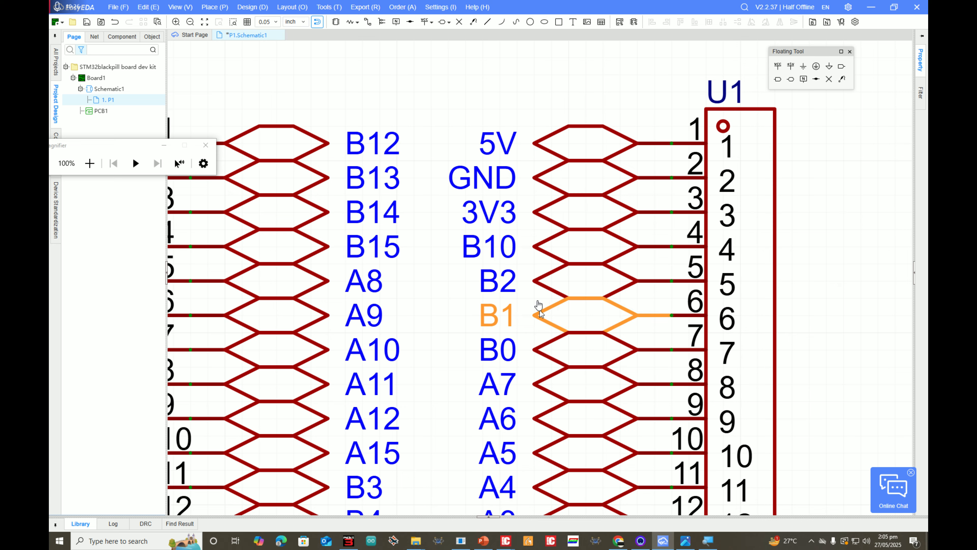
pyautogui.moveTo(540, 310); pyautogui.dragTo(539, 210, button='right')
pyautogui.hotkey('alt', 'Tab')
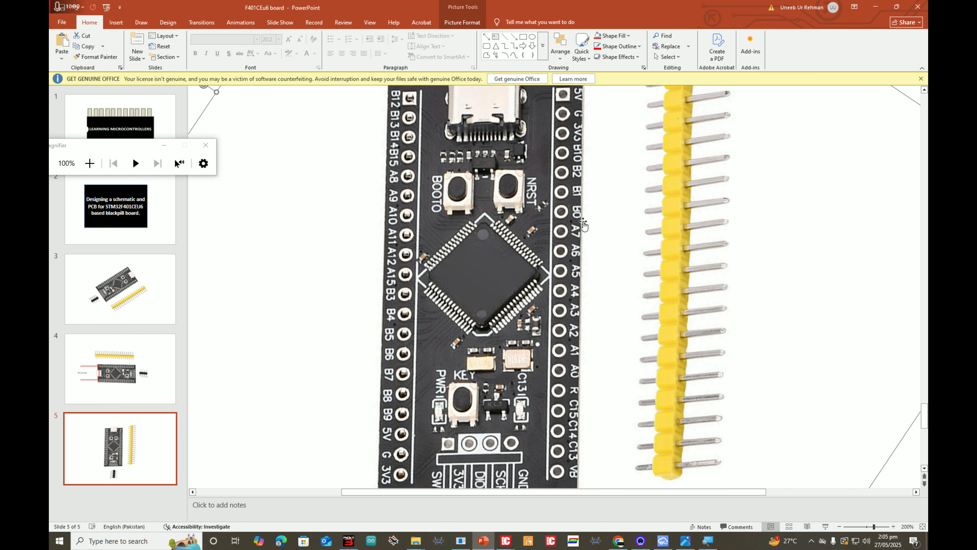
pyautogui.hotkey('alt', 'Tab')
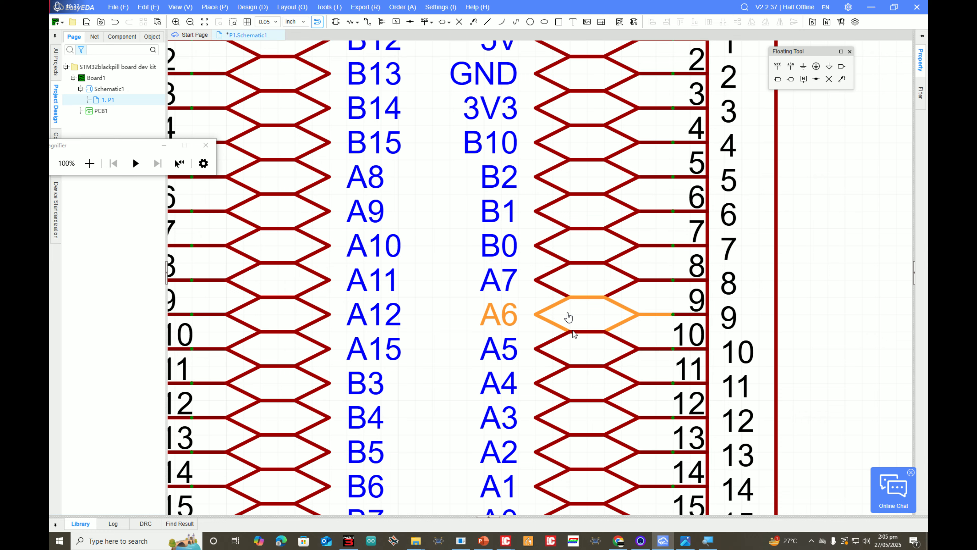
# - Check the port labels on the lower pins of U1, down to pin 20, against the PowerPoint board picture
pyautogui.moveTo(527, 290); pyautogui.dragTo(528, 85, button='right')
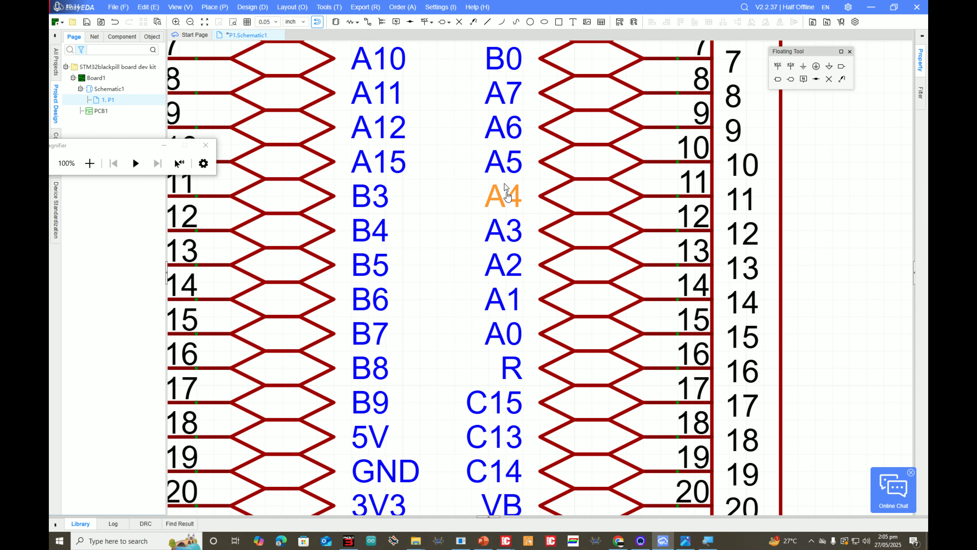
pyautogui.moveTo(518, 354); pyautogui.dragTo(514, 294, button='right')
pyautogui.hotkey('alt', 'Tab')
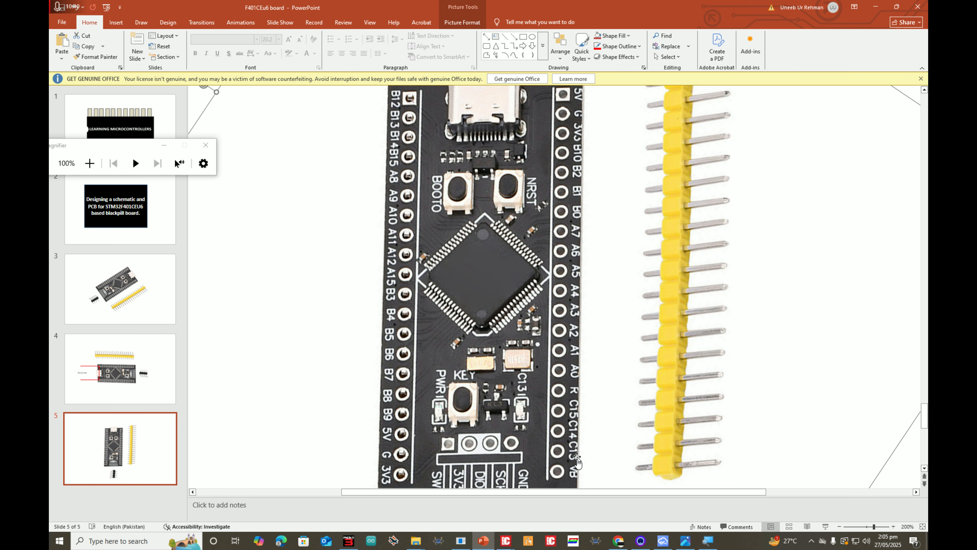
pyautogui.hotkey('alt', 'Tab')
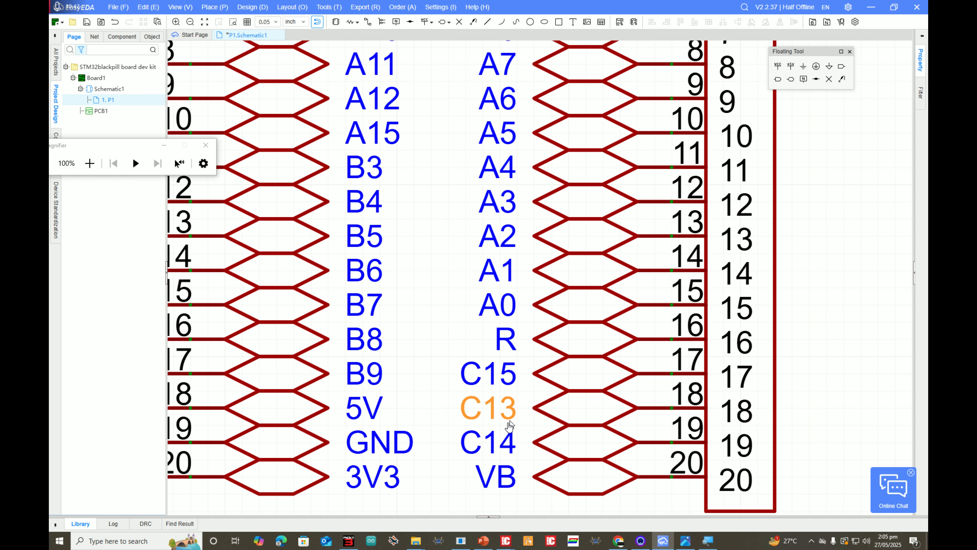
pyautogui.hotkey('alt', 'Tab')
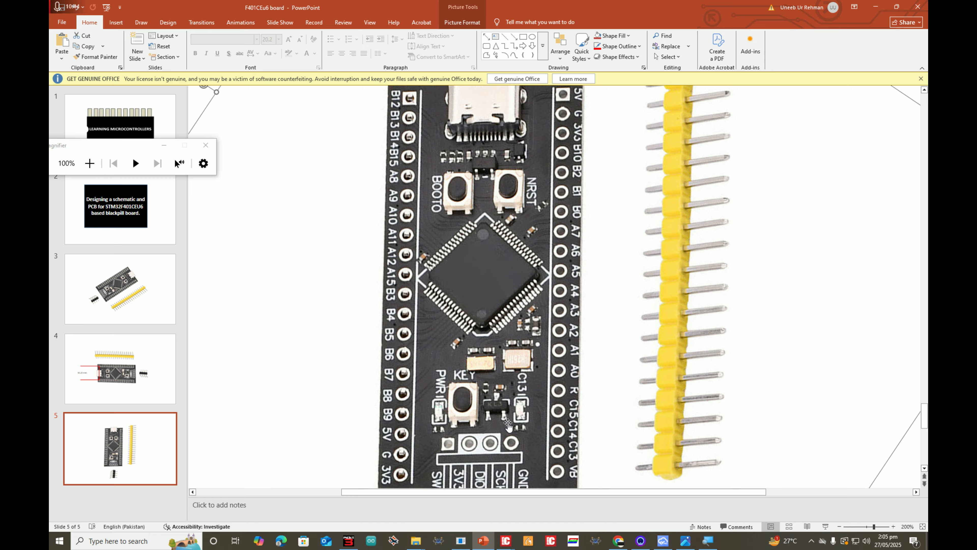
pyautogui.hotkey('alt', 'Tab')
# - Save the schematic with both labelled headers and leave nothing selected
pyautogui.scroll(-5, 560, 254)
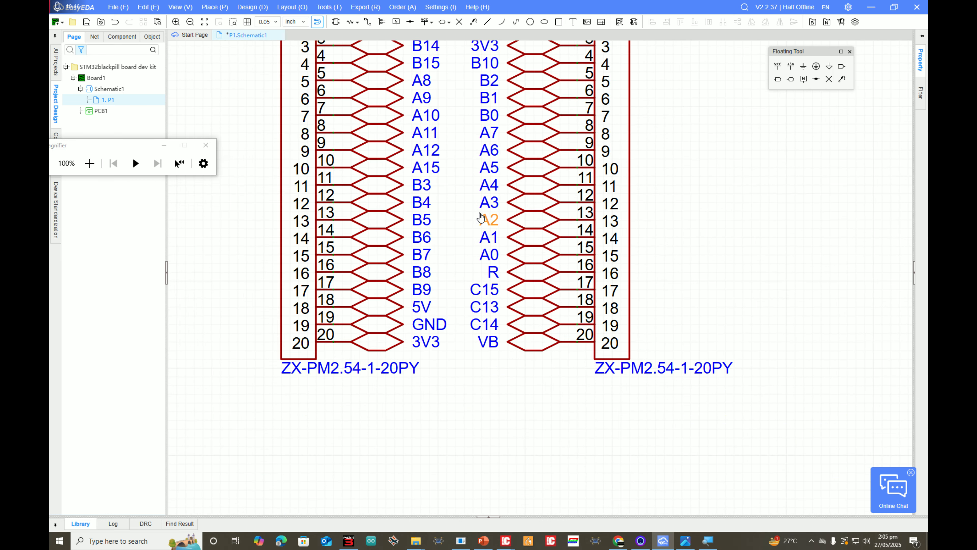
pyautogui.hotkey('ctrl', 's')
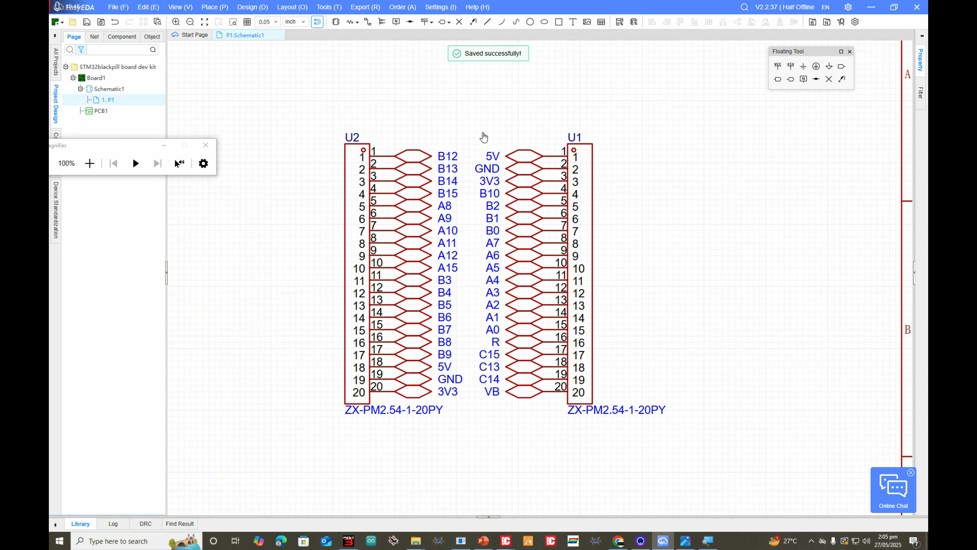
pyautogui.moveTo(681, 108); pyautogui.dragTo(254, 470)
pyautogui.click(642, 253)
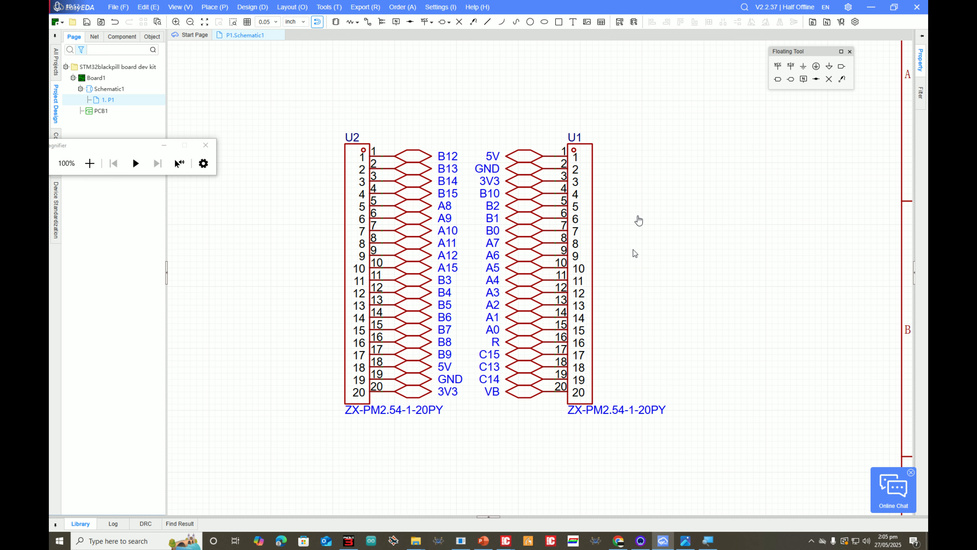
# - Switch to PowerPoint and examine the whole board picture with both of its pin rows
pyautogui.scroll(-3, 642, 154)
pyautogui.scroll(4, 639, 178)
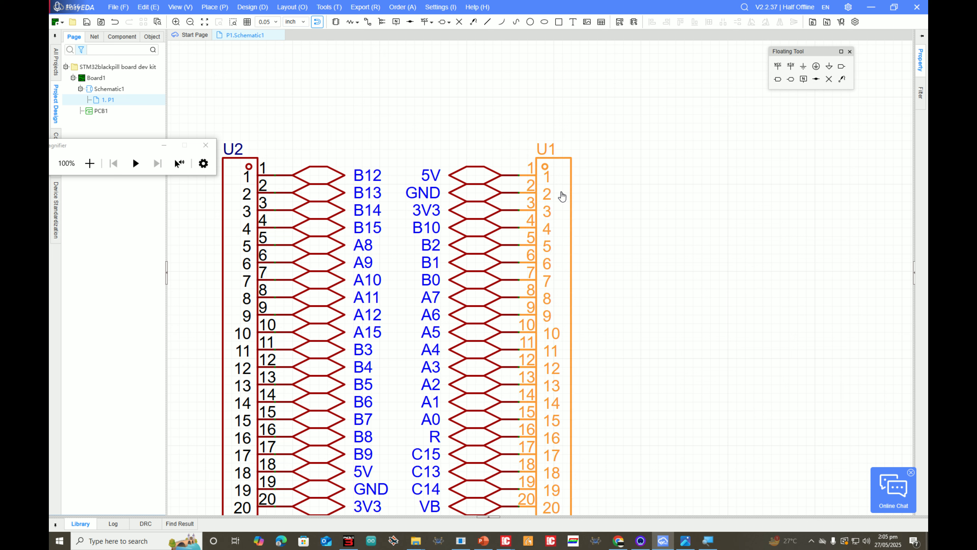
pyautogui.moveTo(570, 196); pyautogui.dragTo(633, 203, button='right')
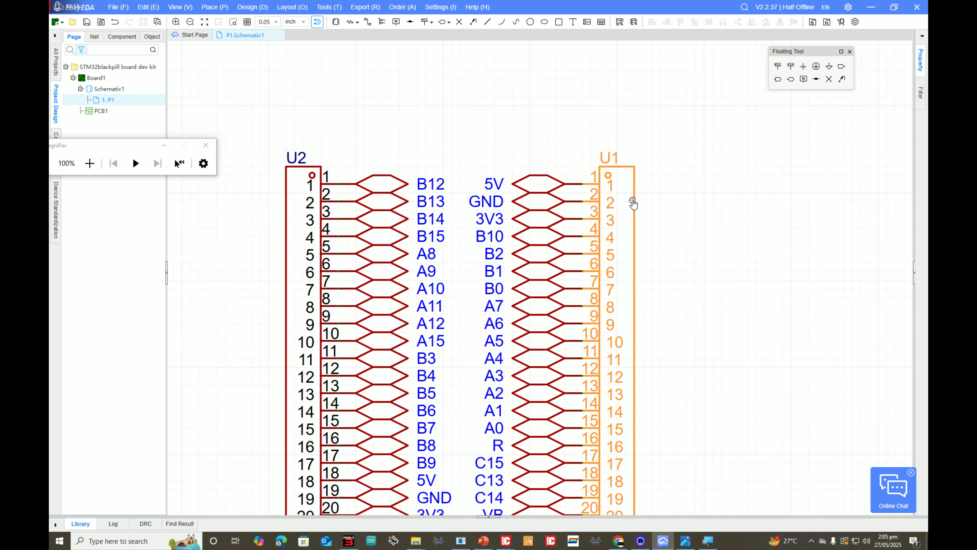
pyautogui.click(483, 538)
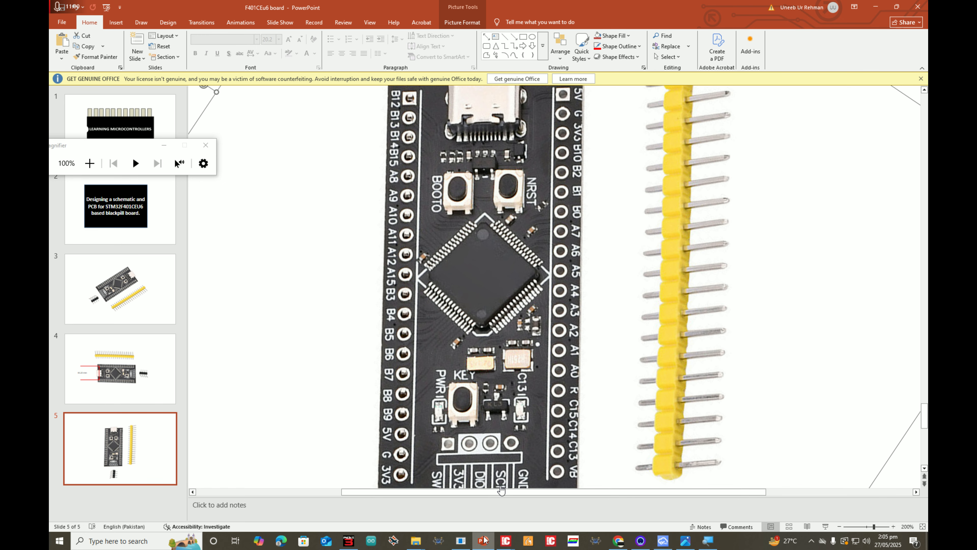
pyautogui.keyDown('ctrl'); pyautogui.scroll(-5, 731, 283); pyautogui.keyUp('ctrl')
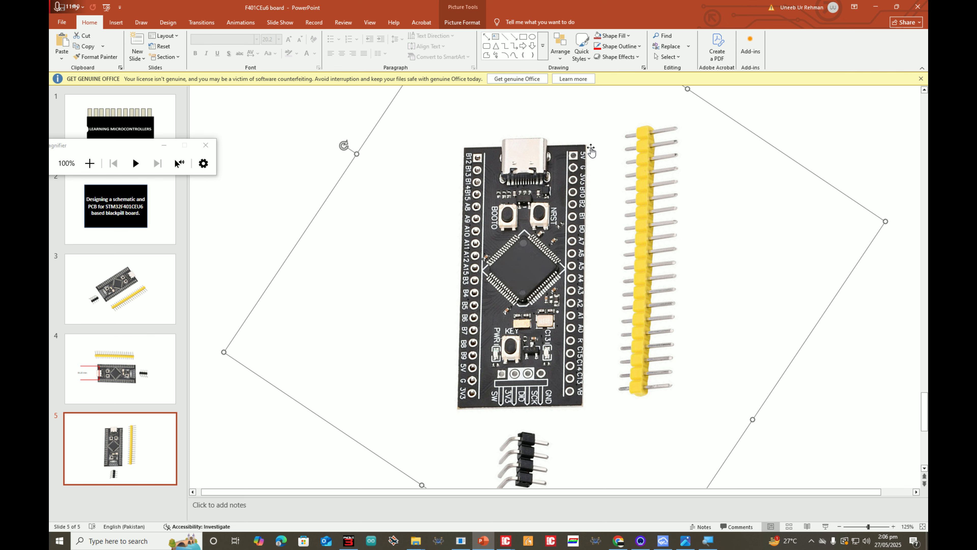
# - Switch back to EasyEDA and place a copy of the U1 header, without its ports, to the right of U1
pyautogui.hotkey('alt', 'Tab')
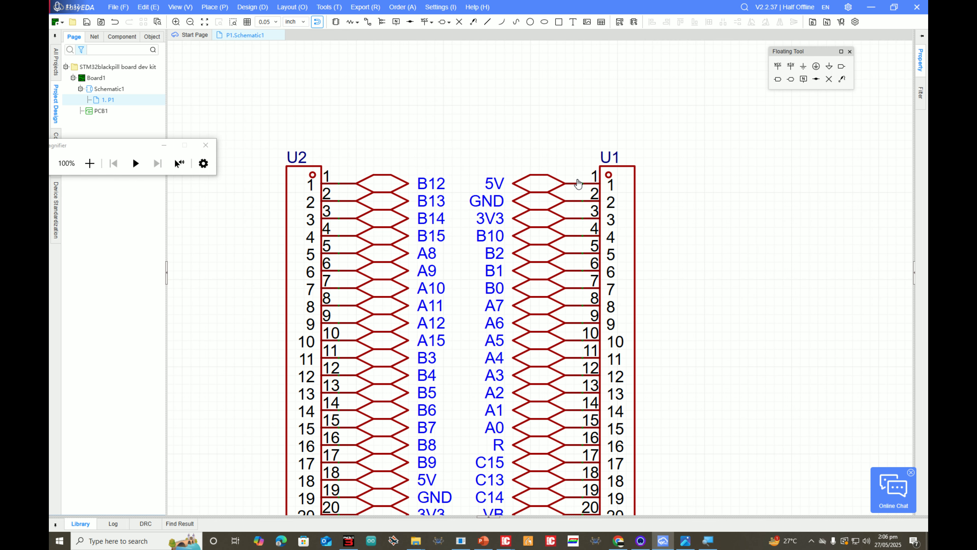
pyautogui.click(592, 188)
pyautogui.hotkey('ctrl', 'c')
pyautogui.hotkey('ctrl', 'v')
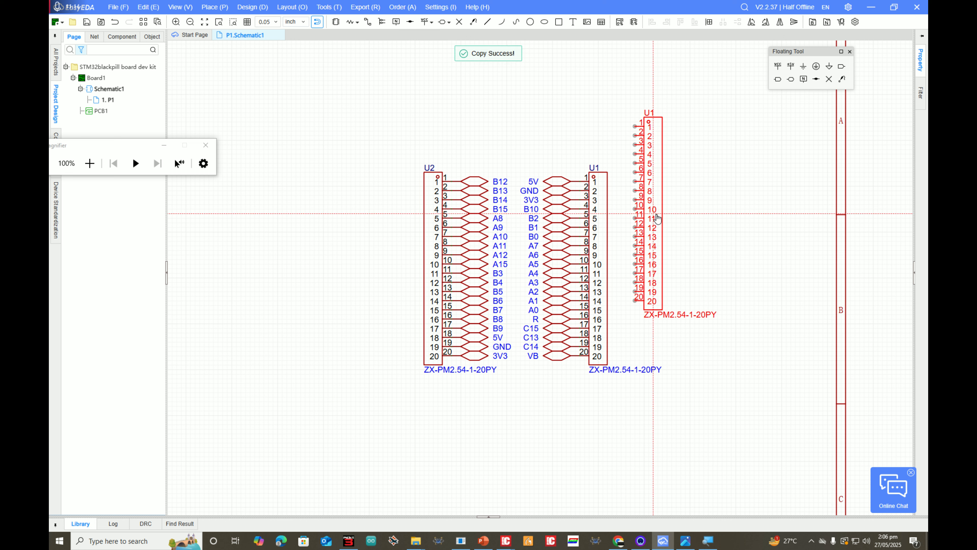
pyautogui.click(698, 275)
# - Place a copy of the U2 header, without its ports, to the left of U2 at the same height
pyautogui.click(432, 266)
pyautogui.hotkey('ctrl', 'c')
pyautogui.hotkey('ctrl', 'v')
pyautogui.click(341, 273)
# - Copy all 20 net ports of U2, B12 to 3V3, and attach them to the matching pins of U4
pyautogui.moveTo(528, 154); pyautogui.dragTo(458, 389)
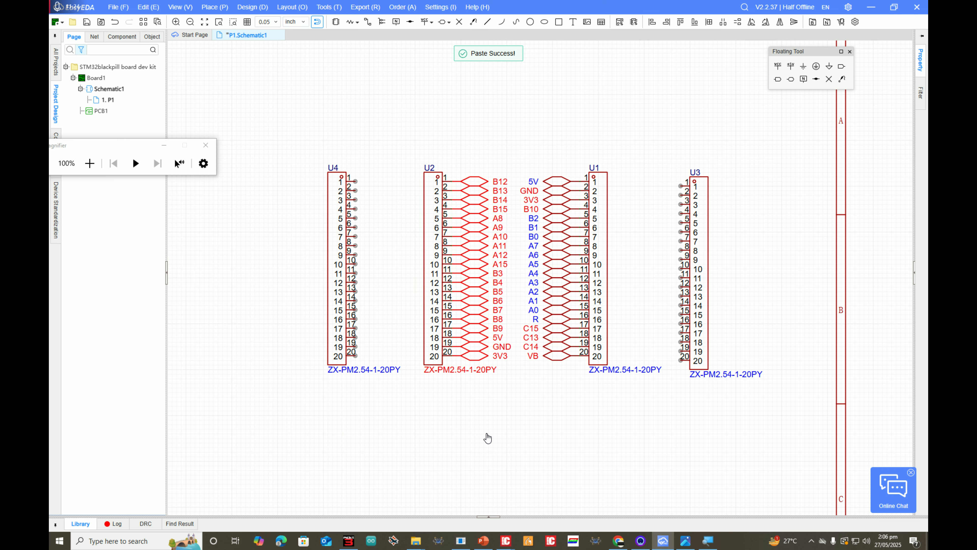
pyautogui.scroll(2, 508, 234)
pyautogui.moveTo(480, 146); pyautogui.dragTo(453, 408)
pyautogui.hotkey('ctrl', 'c')
pyautogui.hotkey('ctrl', 'v')
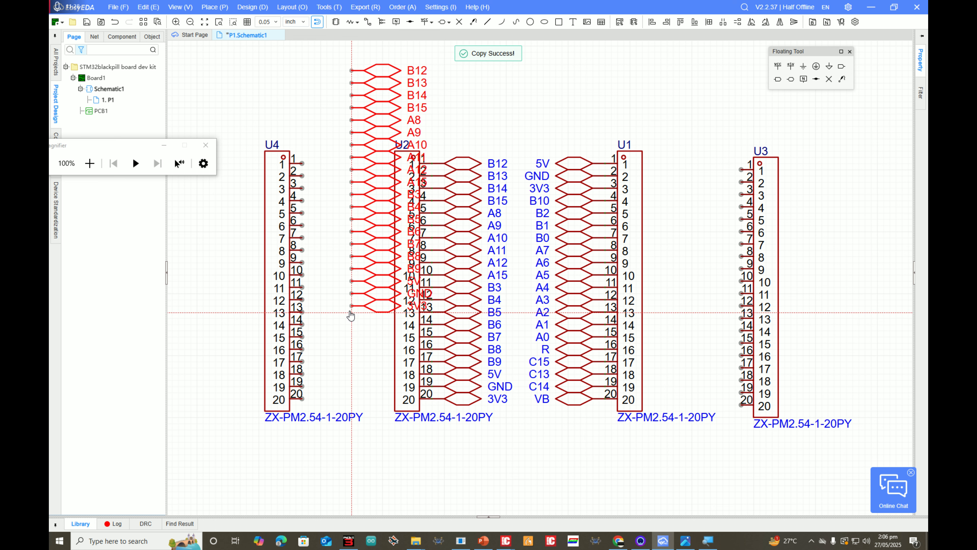
pyautogui.click(308, 407)
pyautogui.click(302, 406)
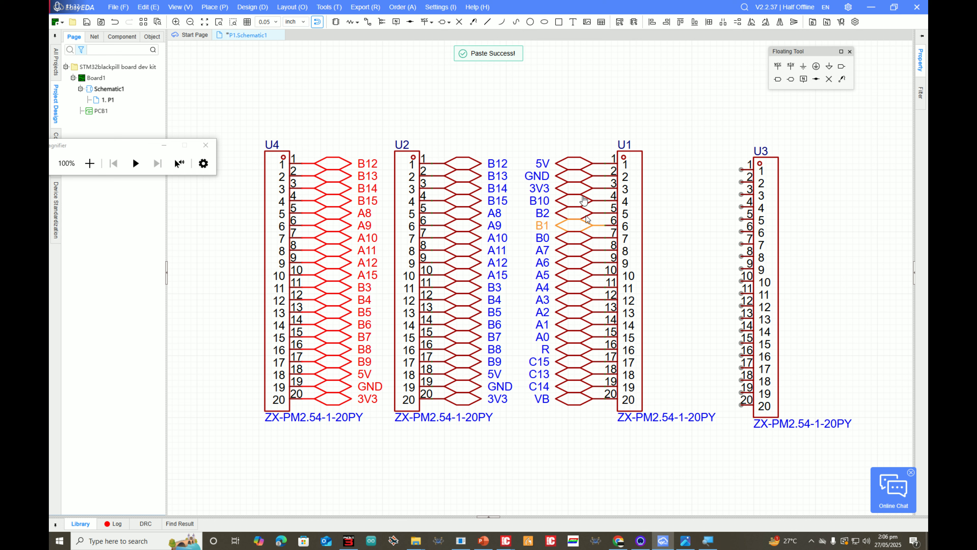
# - Copy all 20 net ports of U1, 5V to VB, and attach them to the matching pins of U3
pyautogui.moveTo(571, 134); pyautogui.dragTo(562, 455)
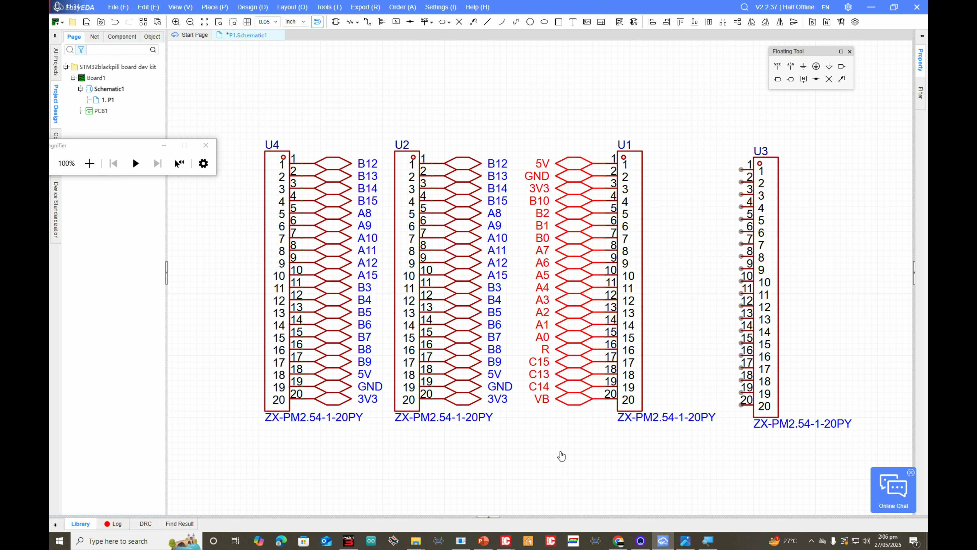
pyautogui.hotkey('ctrl', 'c')
pyautogui.hotkey('ctrl', 'v')
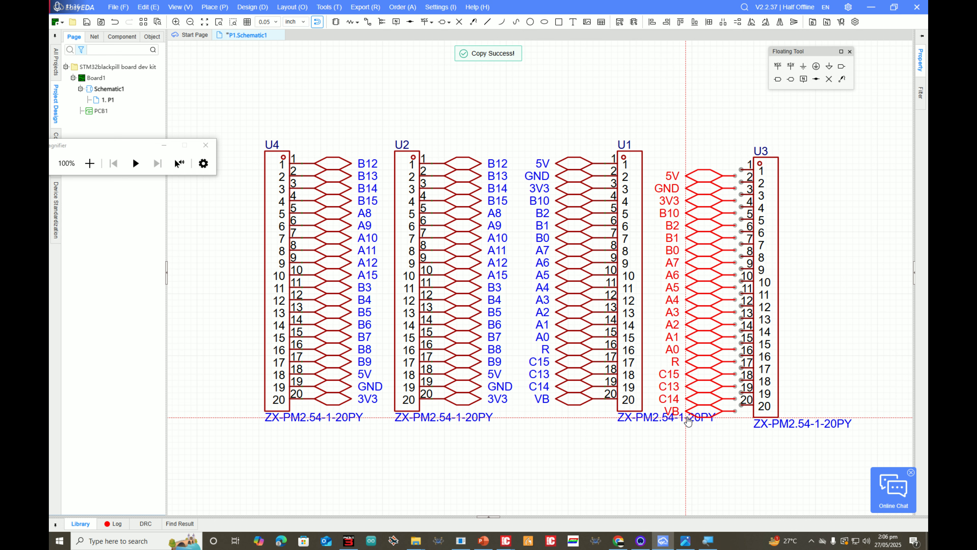
pyautogui.click(691, 411)
pyautogui.click(585, 474)
pyautogui.scroll(-2, 573, 368)
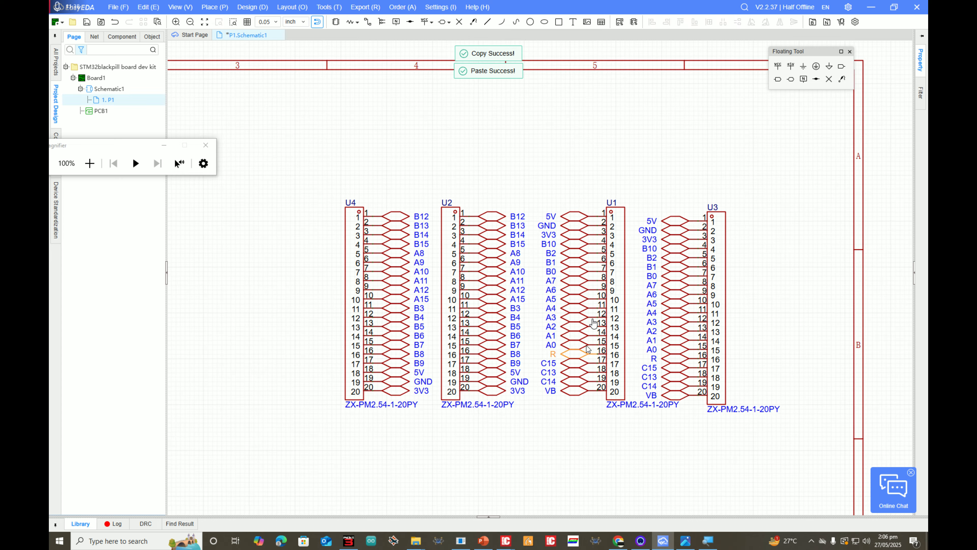
# - Compare the port labels on the four headers with the pin rows of the board picture in PowerPoint, then return to EasyEDA
pyautogui.scroll(5, 704, 293)
pyautogui.scroll(-4, 654, 164)
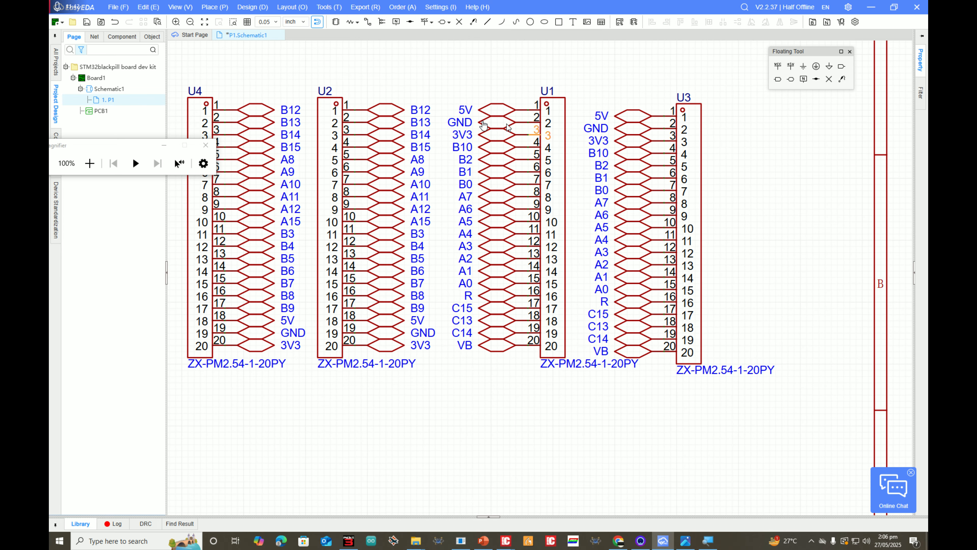
pyautogui.moveTo(481, 121); pyautogui.dragTo(573, 168, button='right')
pyautogui.hotkey('alt', 'Tab')
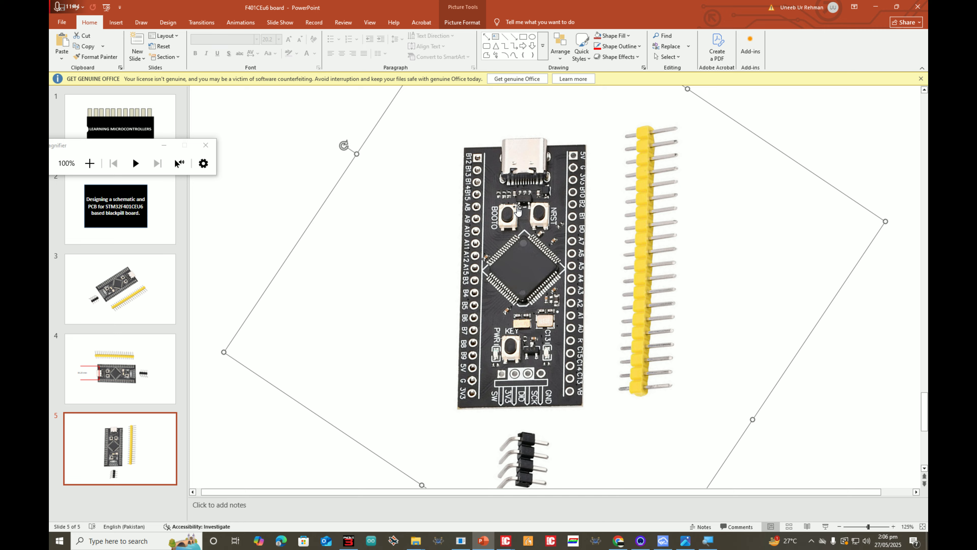
pyautogui.hotkey('alt', 'Tab')
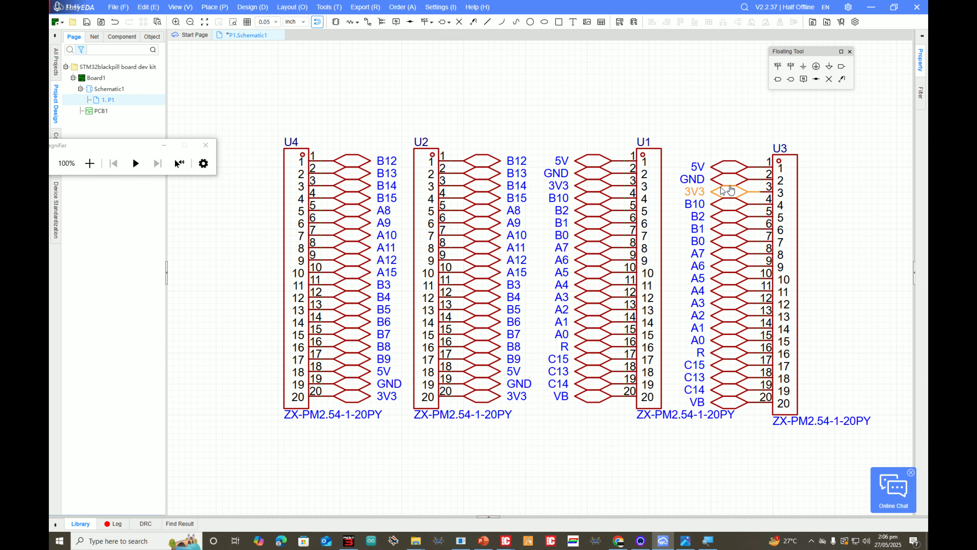
pyautogui.scroll(3, 798, 177)
pyautogui.moveTo(798, 181); pyautogui.dragTo(673, 139, button='right')
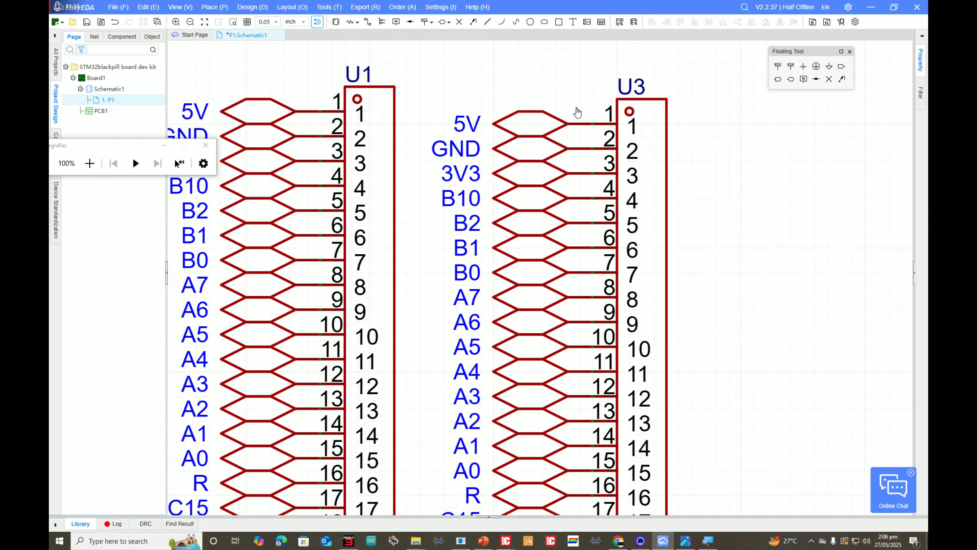
pyautogui.moveTo(577, 112); pyautogui.dragTo(577, 103, button='right')
pyautogui.scroll(-2, 487, 138)
pyautogui.moveTo(500, 141); pyautogui.dragTo(670, 153, button='right')
pyautogui.hotkey('alt', 'Tab')
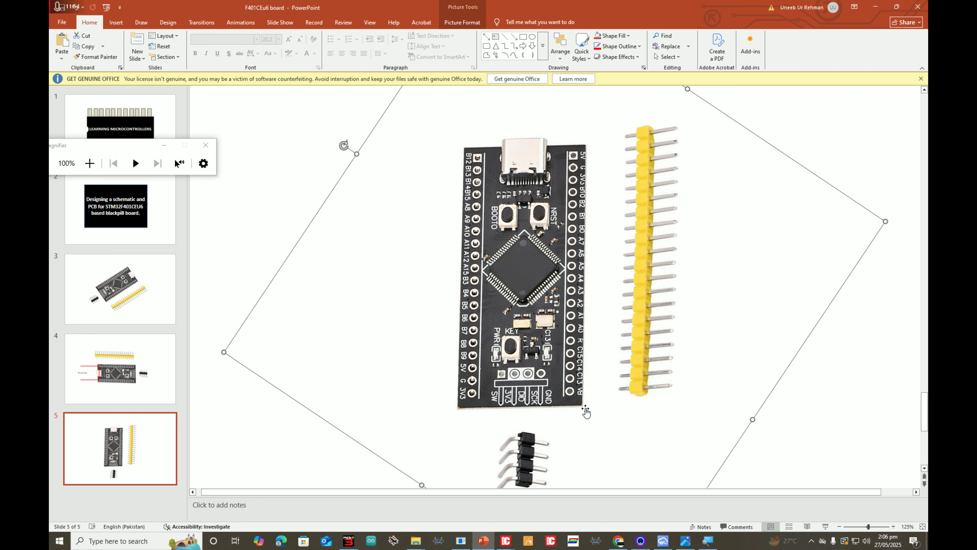
pyautogui.hotkey('alt', 'Tab')
pyautogui.scroll(-3, 465, 252)
pyautogui.scroll(2, 465, 249)
pyautogui.moveTo(415, 331); pyautogui.dragTo(585, 289, button='right')
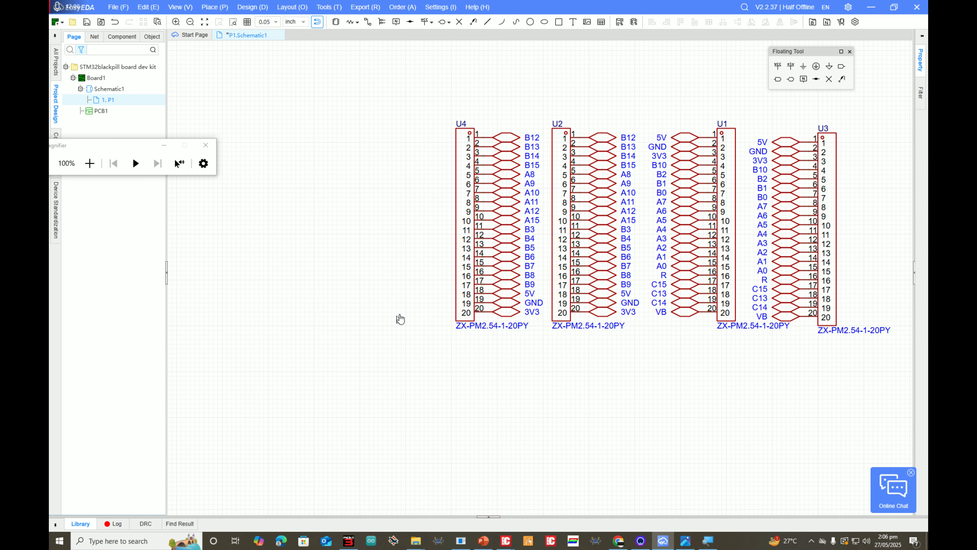
pyautogui.scroll(2, 400, 319)
# - Switch to the Chrome browser and search Google Images for "16x2 lm016 LCD"
pyautogui.click(612, 542)
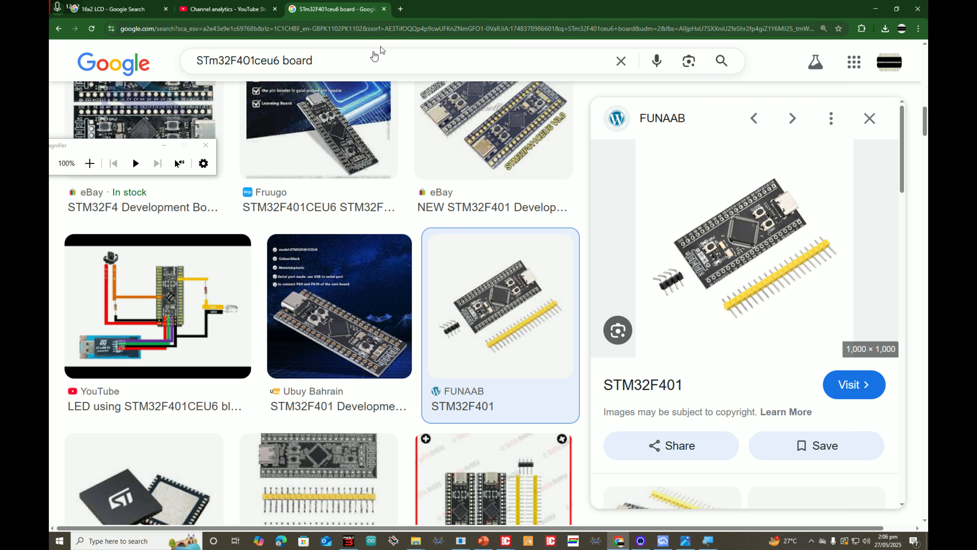
pyautogui.hotkey('ctrl', 'a')
pyautogui.write('16x')
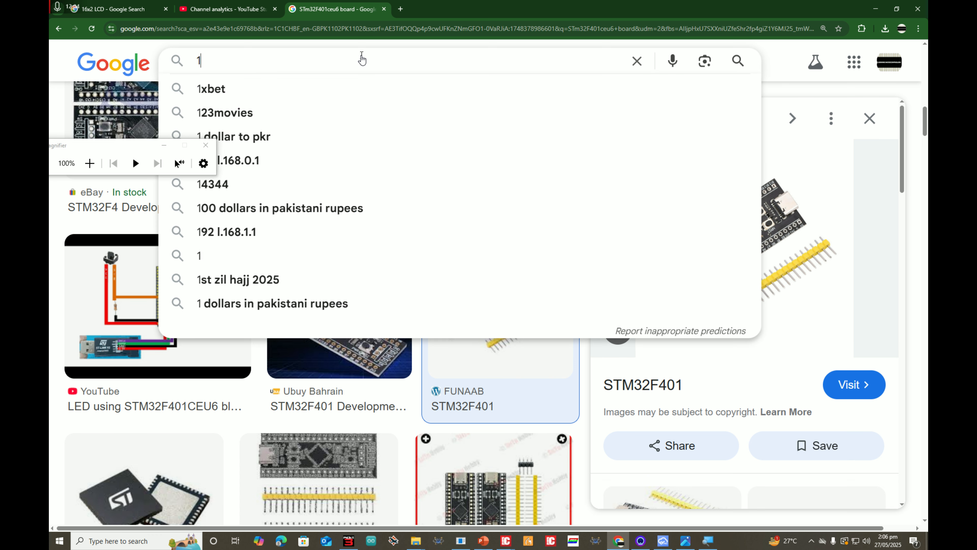
pyautogui.write('2 lm016 LCD')
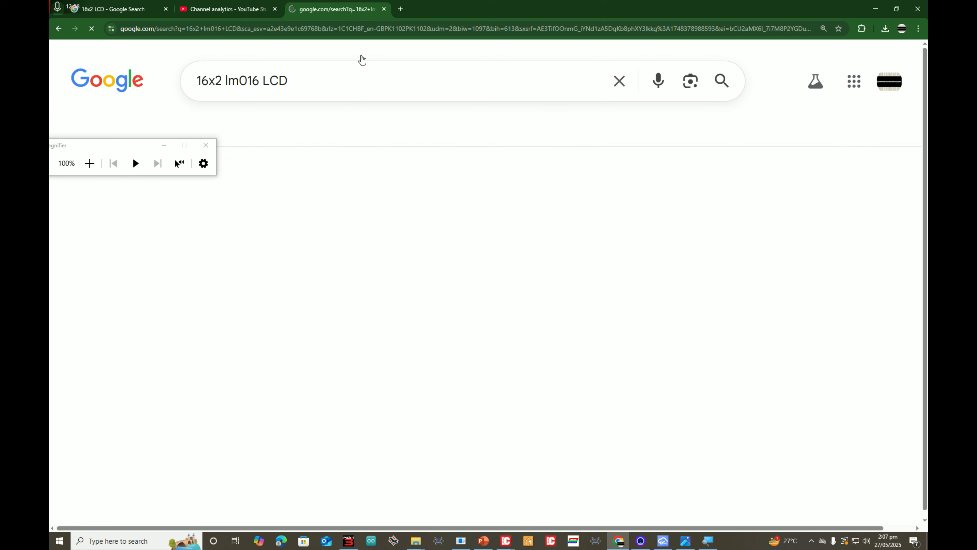
# - Look through the LCD image results for a labelled pinout and open the Microcontrollers Lab picture of the module
pyautogui.scroll(-3, 549, 269)
pyautogui.scroll(-3, 550, 269)
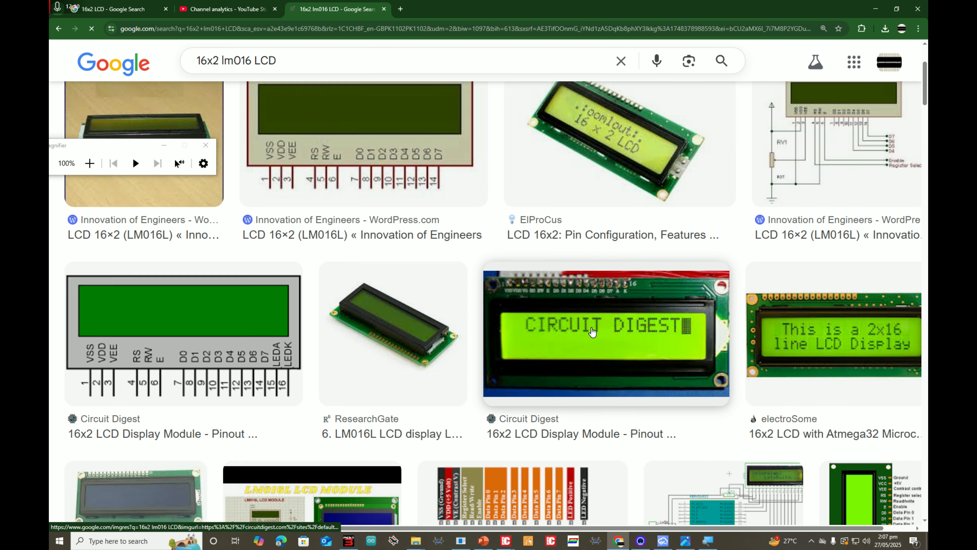
pyautogui.scroll(-9, 572, 320)
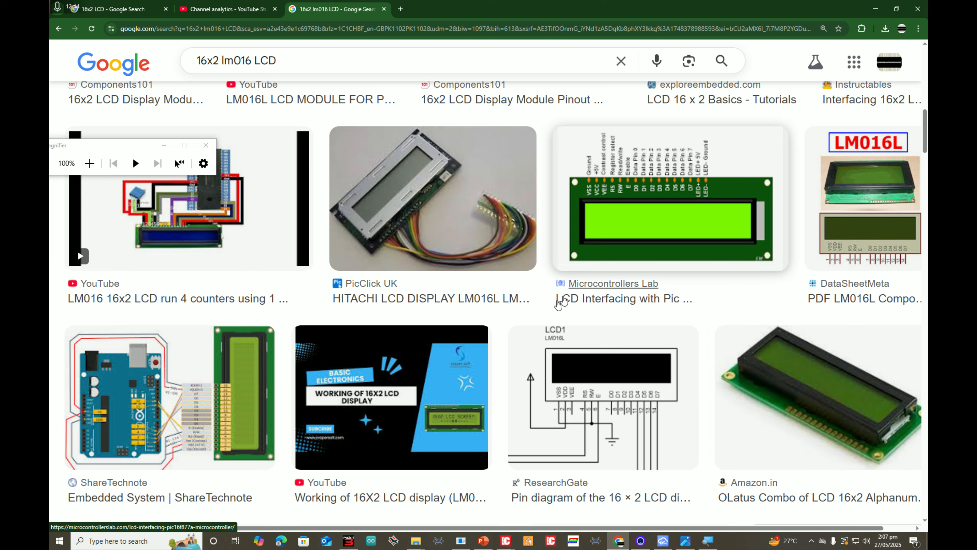
pyautogui.scroll(-5, 550, 343)
pyautogui.scroll(-9, 454, 345)
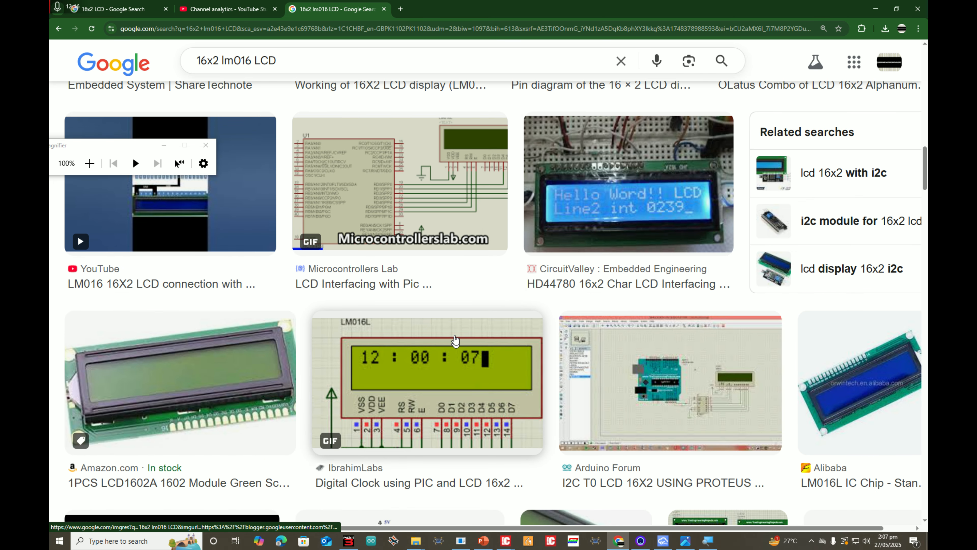
pyautogui.scroll(-10, 436, 386)
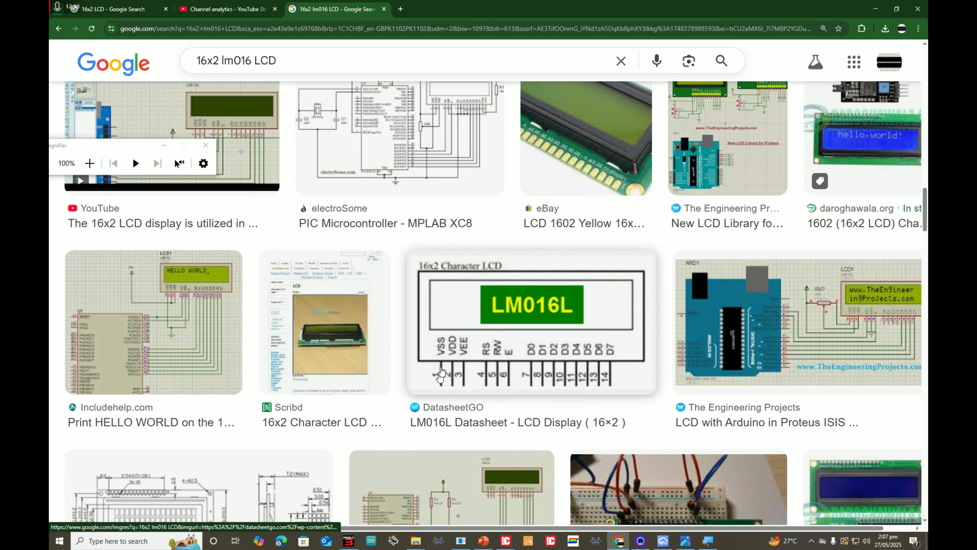
pyautogui.scroll(18, 572, 411)
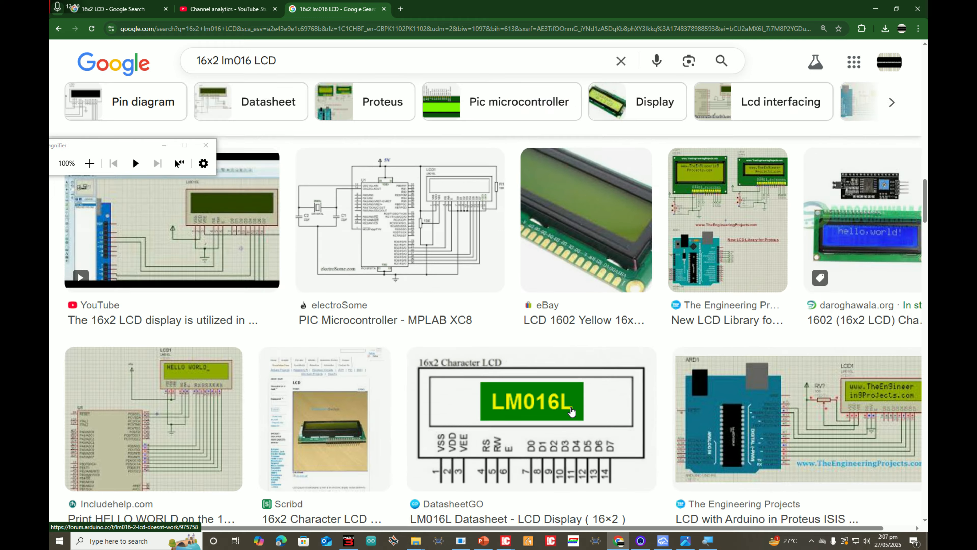
pyautogui.scroll(5, 563, 411)
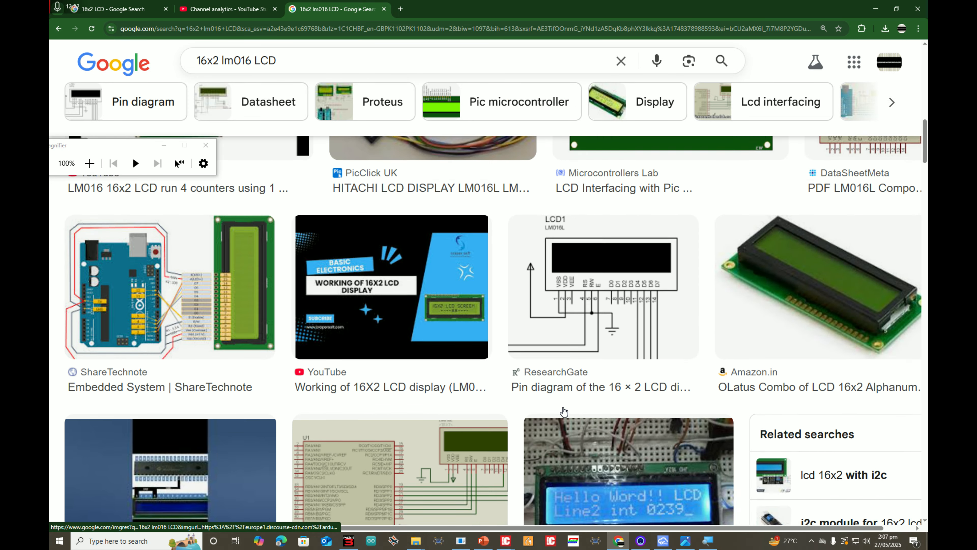
pyautogui.scroll(-6, 561, 408)
pyautogui.scroll(8, 560, 407)
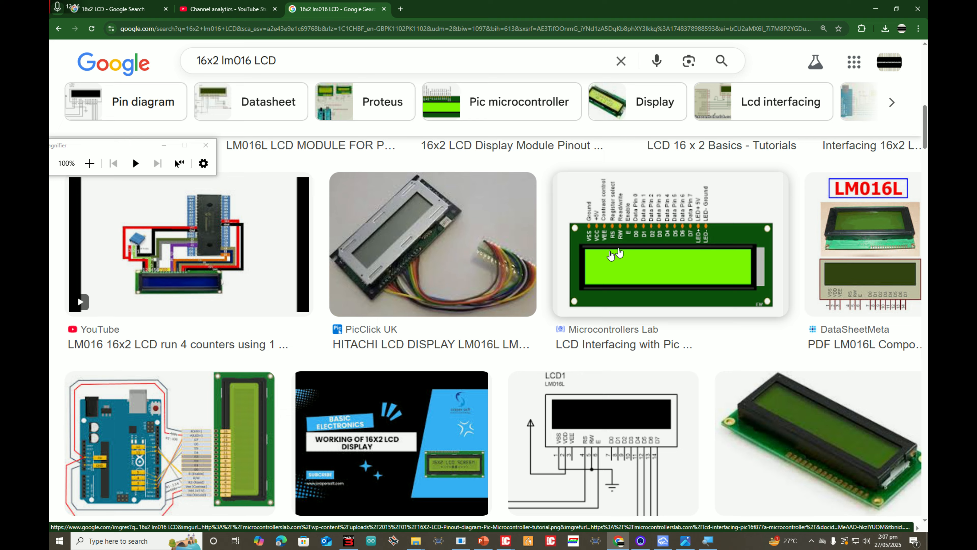
pyautogui.click(617, 253)
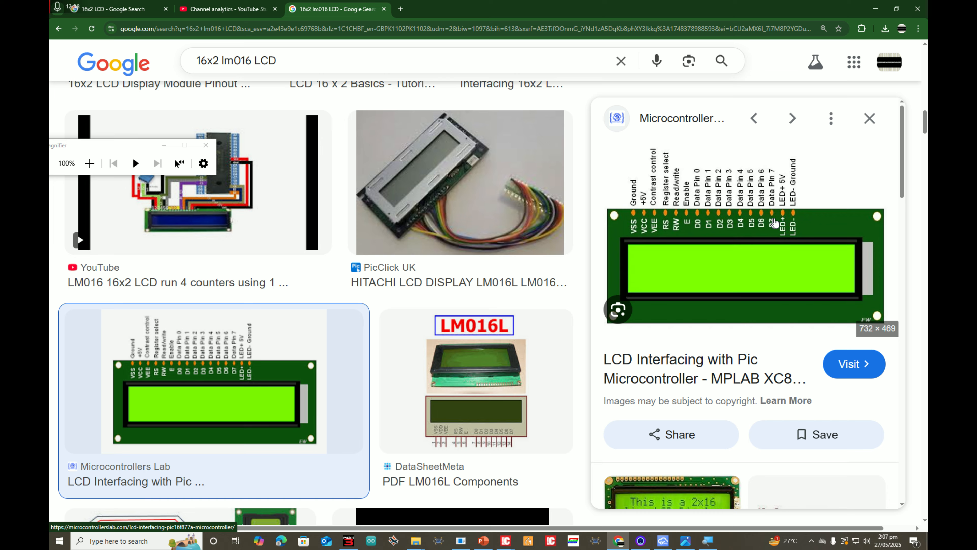
# - Switch back to EasyEDA and add the 16P number of positions to the female header filters in the device library
pyautogui.hotkey('alt', 'Tab')
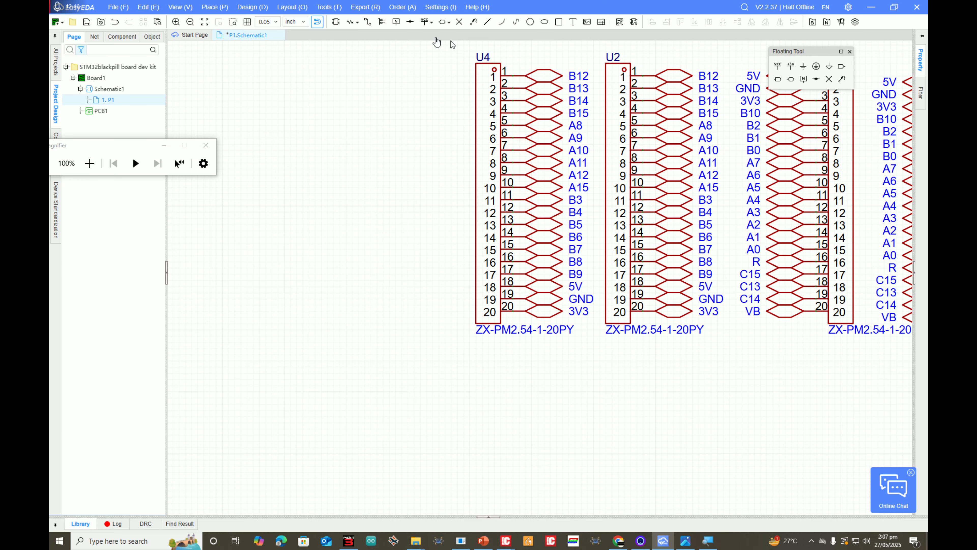
pyautogui.click(339, 21)
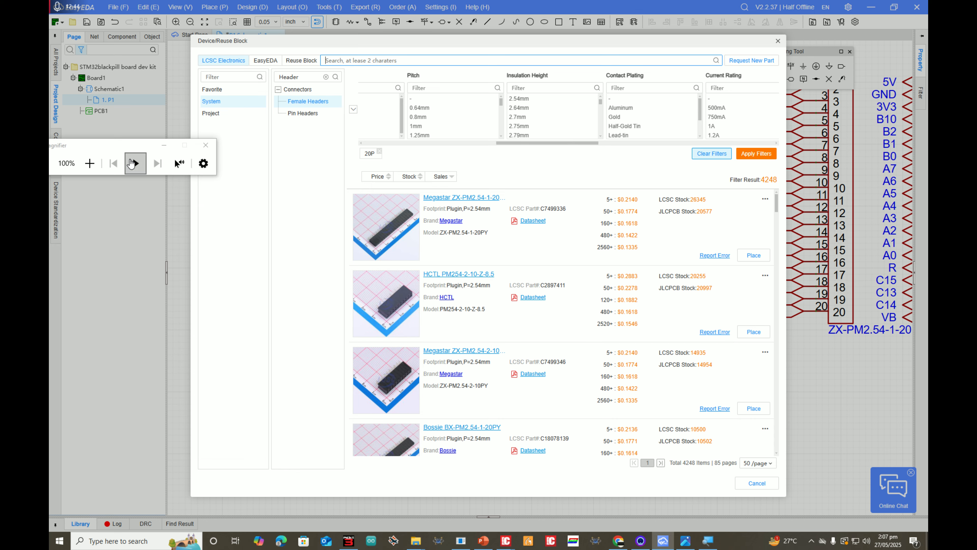
pyautogui.moveTo(115, 146); pyautogui.dragTo(331, 147)
pyautogui.click(306, 164)
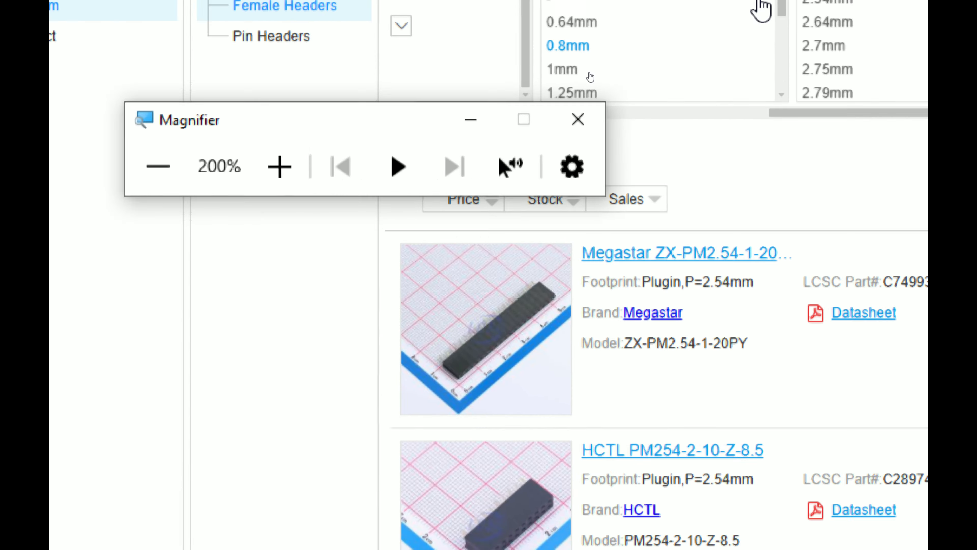
pyautogui.moveTo(497, 243); pyautogui.dragTo(258, 239)
pyautogui.scroll(2, 563, 148)
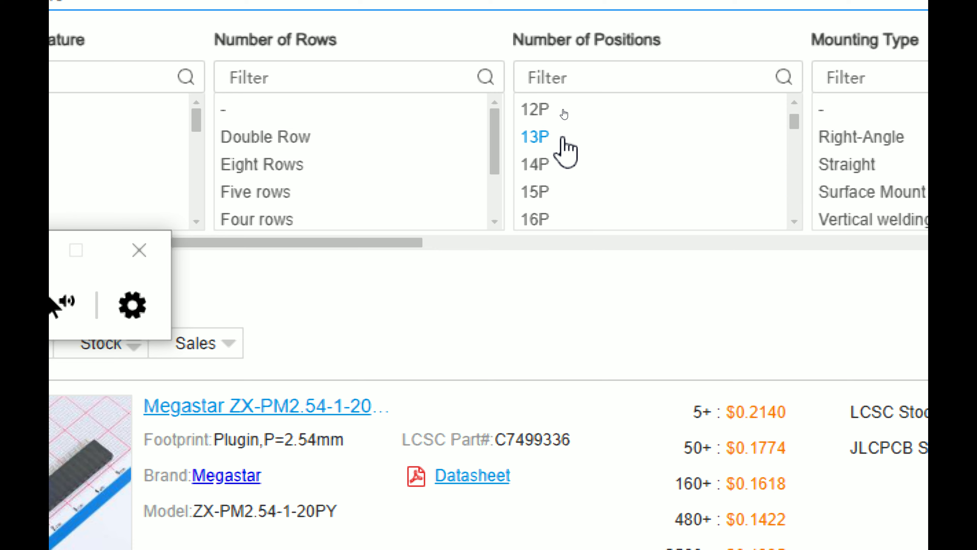
pyautogui.click(556, 229)
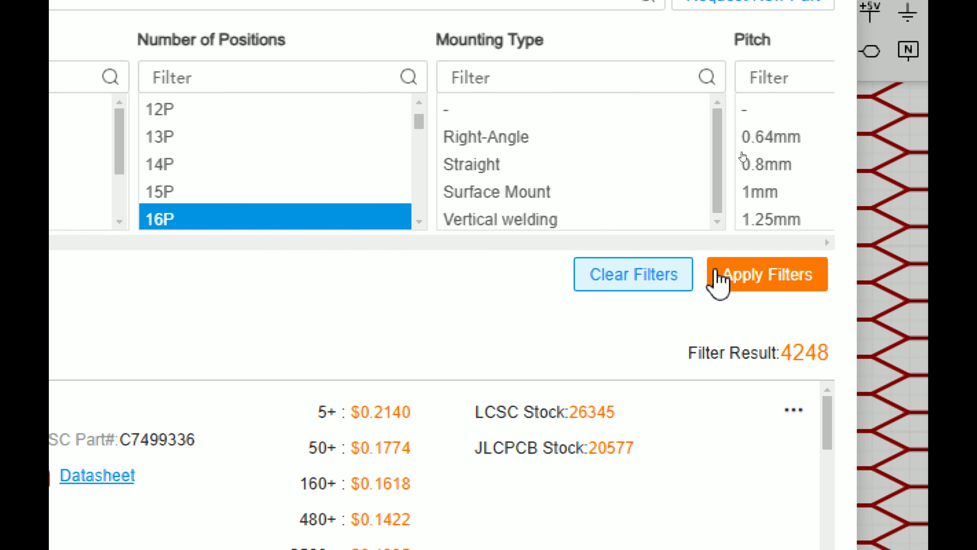
pyautogui.click(716, 272)
# - Find the single-row ZX-PM2.54-1-16PY header in the filtered results and choose it for placement
pyautogui.click(442, 302)
pyautogui.moveTo(650, 265); pyautogui.dragTo(303, 170)
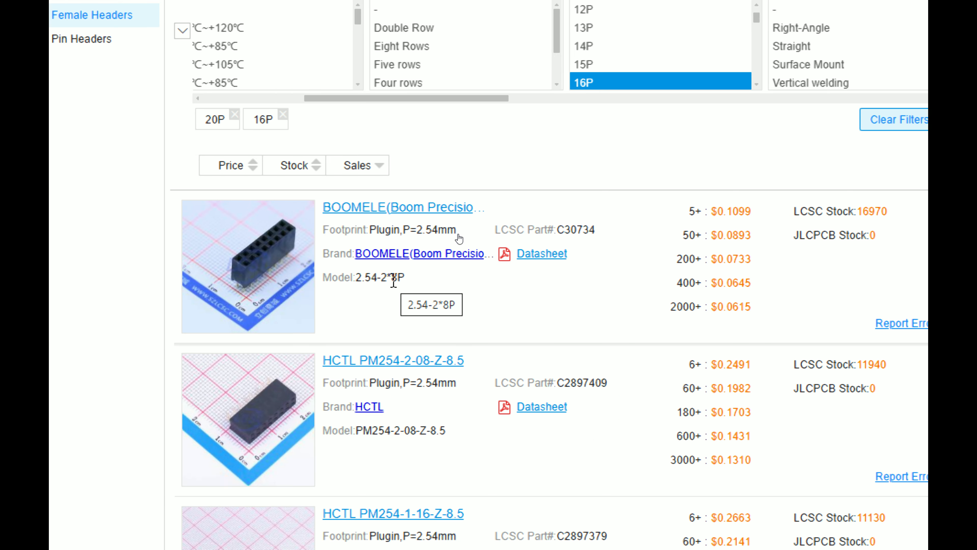
pyautogui.scroll(-3, 397, 277)
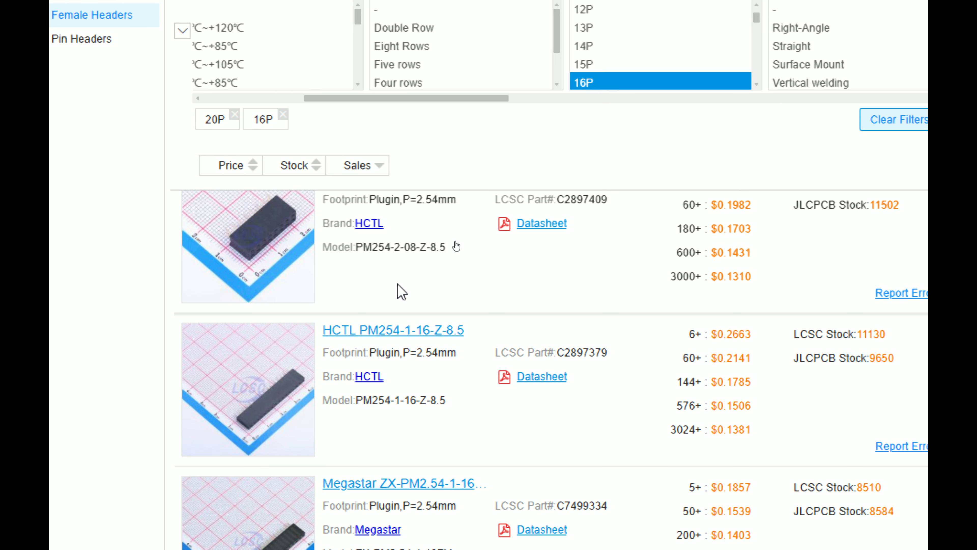
pyautogui.scroll(-3, 397, 285)
pyautogui.scroll(-2, 402, 285)
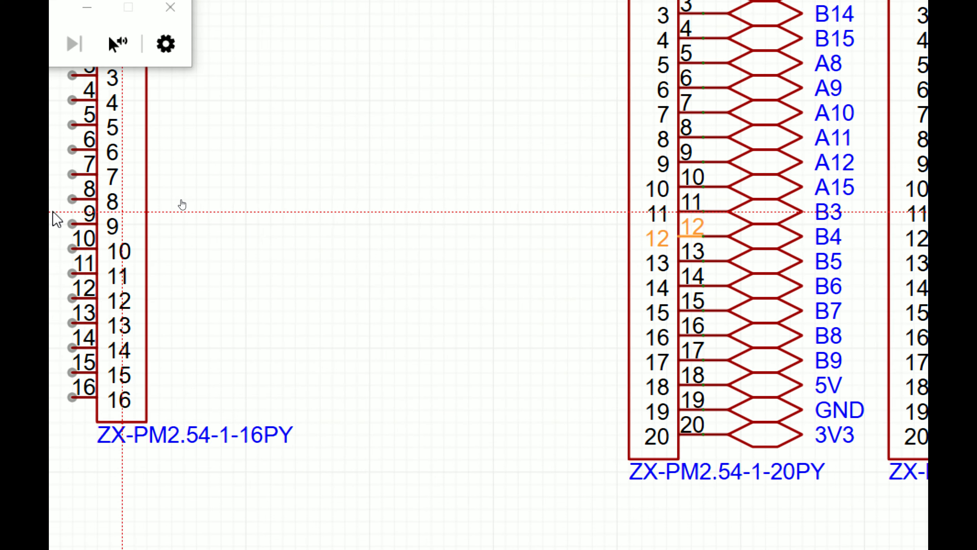
# - Place the 16-pin header horizontally with its pins facing up, below and to the left of U4, and delete the surplus copy
pyautogui.scroll(-2, 666, 297)
pyautogui.press('space')
pyautogui.press('space')
pyautogui.press('space')
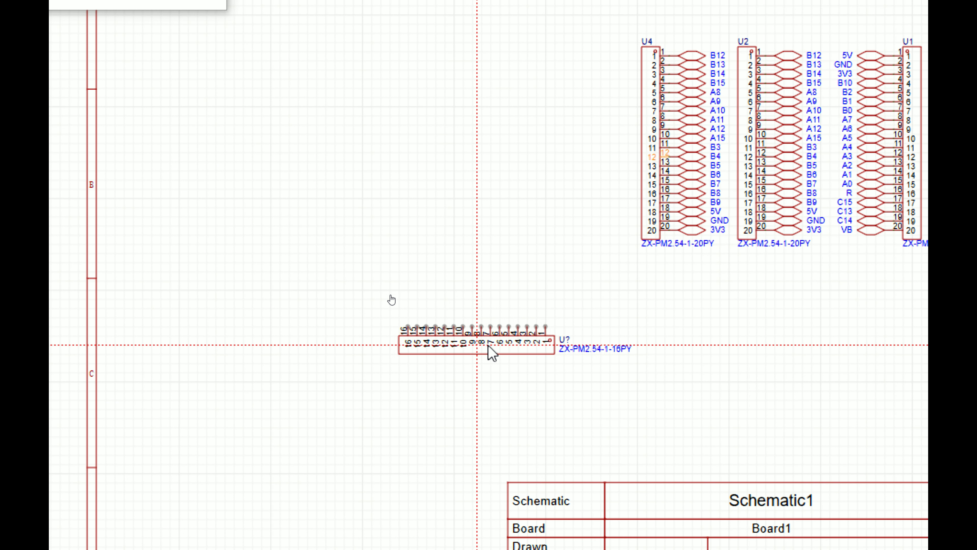
pyautogui.click(500, 352)
pyautogui.click(696, 318)
pyautogui.press('Escape')
pyautogui.moveTo(867, 280); pyautogui.dragTo(663, 387)
pyautogui.press('Delete')
# - Mirror the U5 header horizontally so pin 1 is at its left end and the pins still face up
pyautogui.scroll(2, 530, 316)
pyautogui.moveTo(536, 305); pyautogui.dragTo(537, 304, button='right')
pyautogui.click(545, 362)
pyautogui.press('y')
pyautogui.press('y')
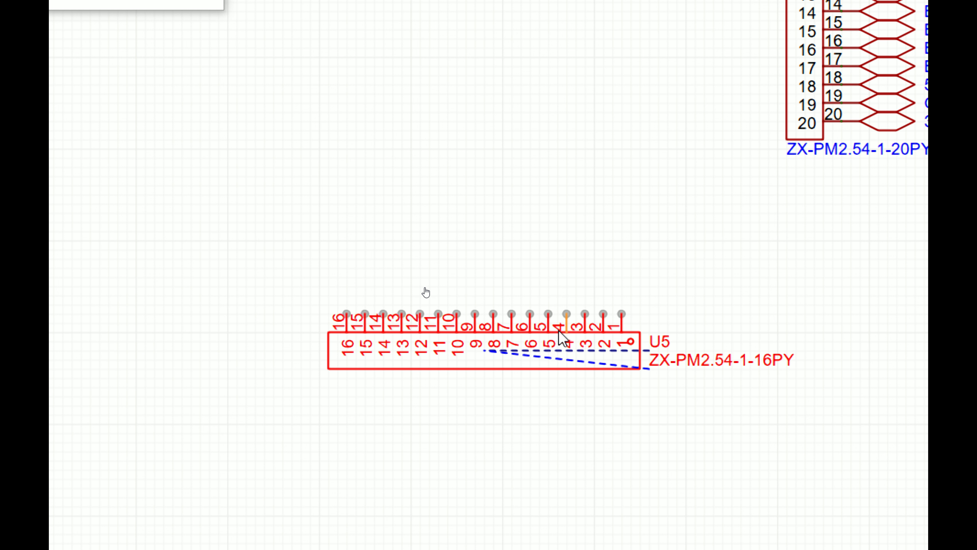
pyautogui.press('x')
pyautogui.click(537, 199)
pyautogui.scroll(1, 327, 387)
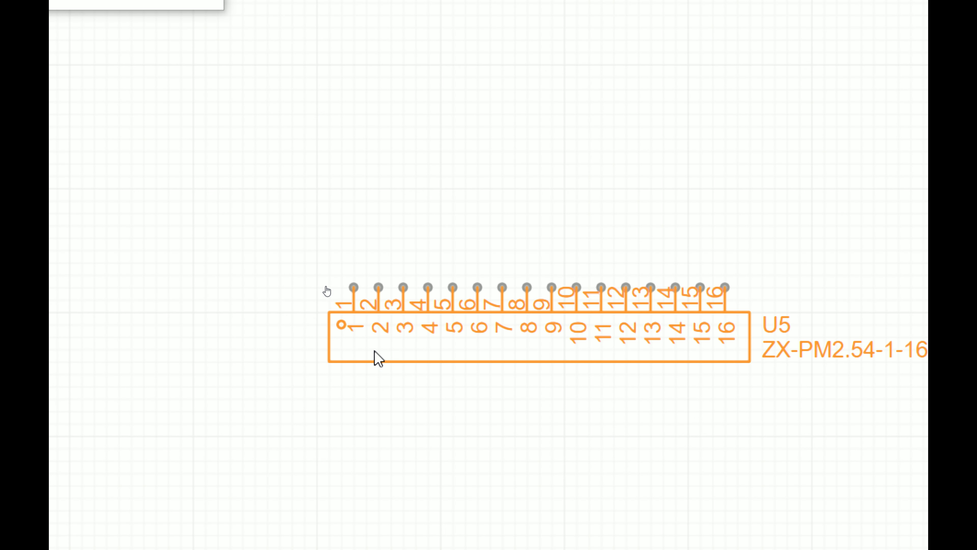
# - Draw a wire above the U5 header that connects pin 1 to pin 5
pyautogui.scroll(-2, 385, 190)
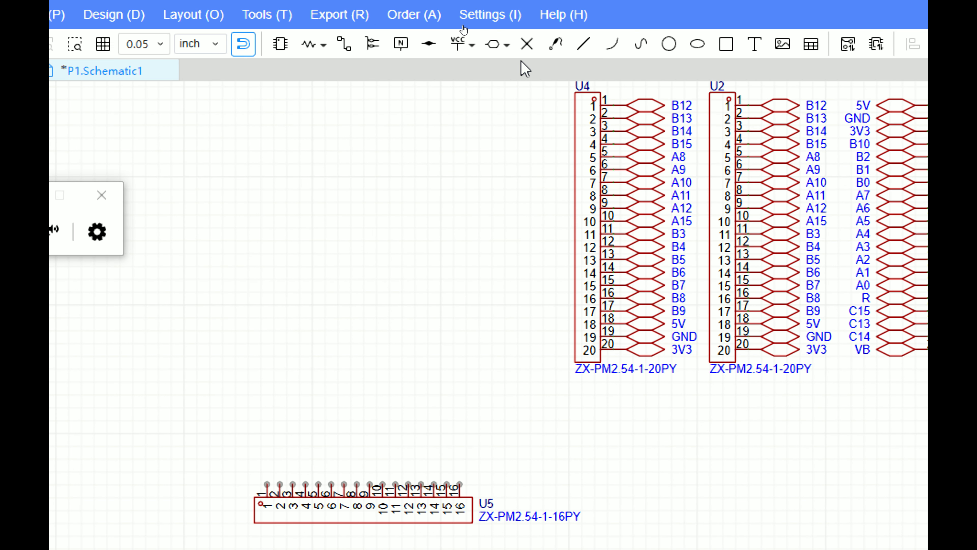
pyautogui.click(344, 45)
pyautogui.scroll(3, 577, 285)
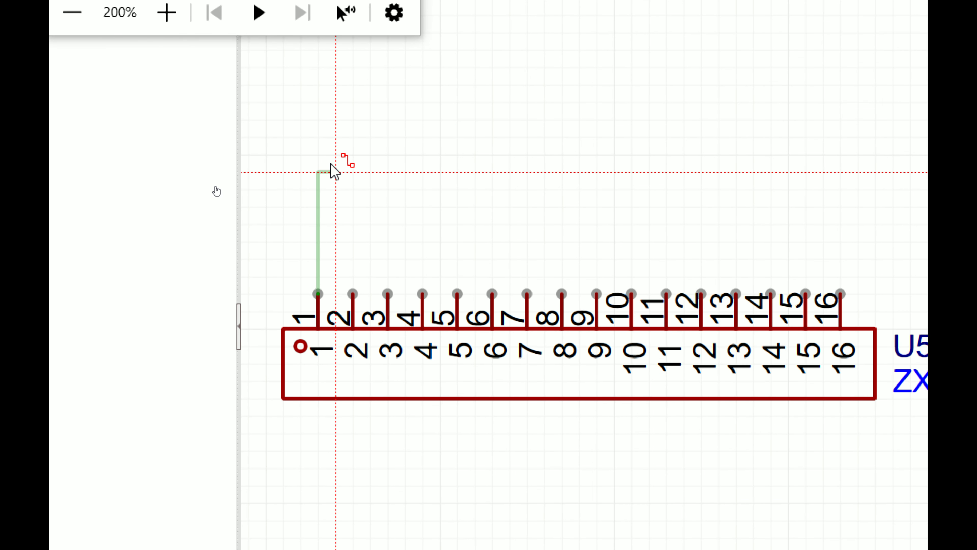
pyautogui.click(457, 189)
pyautogui.click(458, 295)
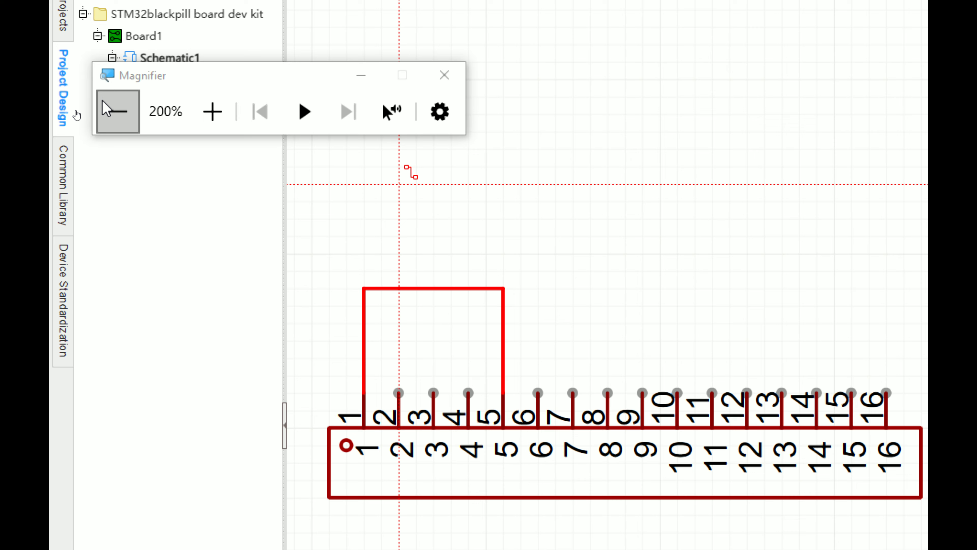
pyautogui.click(104, 110)
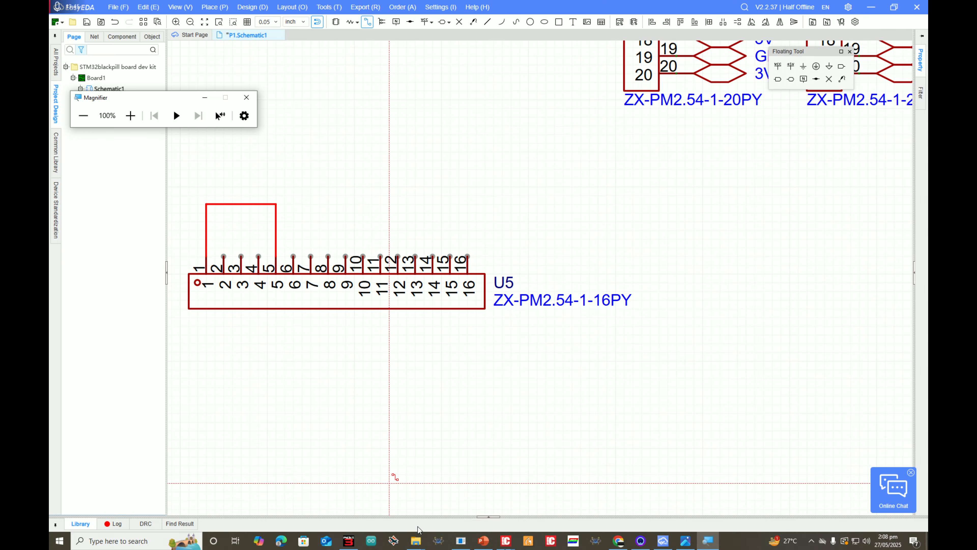
# - Check the 16x2 LCD pinout image in the browser, and extend the wire joining pins 1 and 5 of U5 to pin 16
pyautogui.click(615, 540)
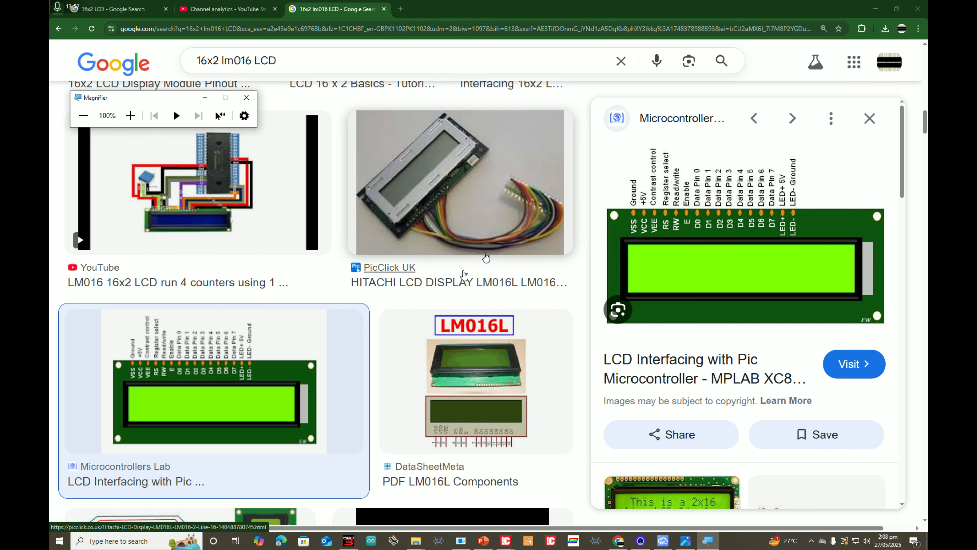
pyautogui.click(876, 10)
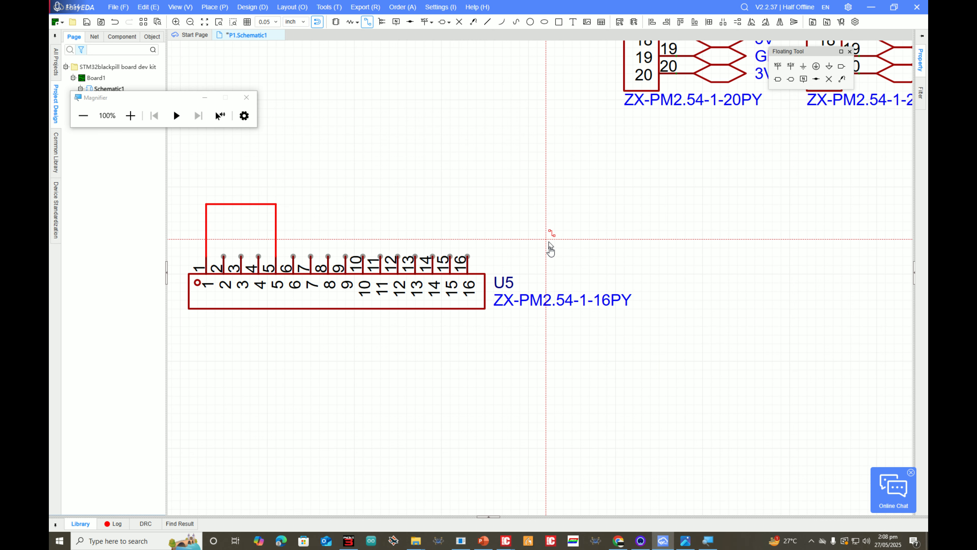
pyautogui.click(467, 257)
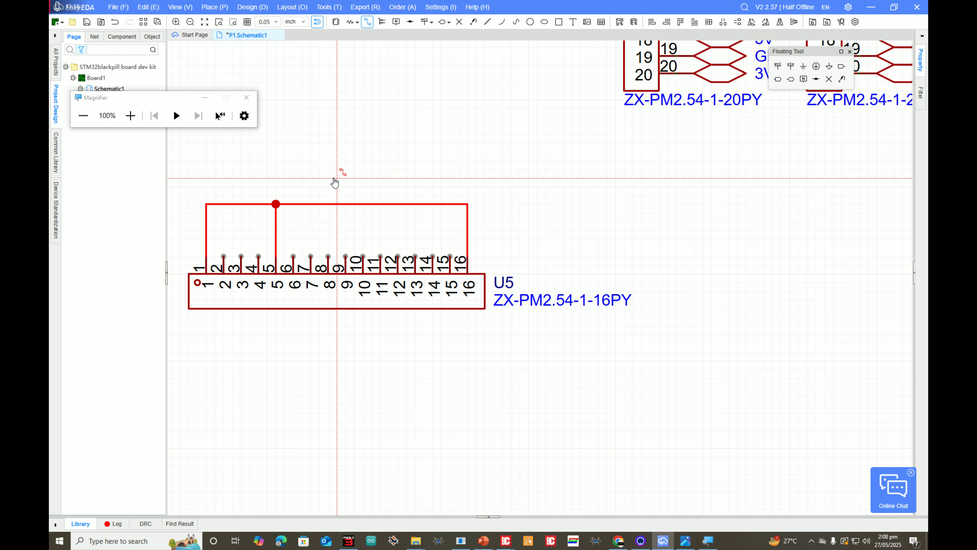
pyautogui.rightClick(594, 148)
# - Copy the GND net port from U4 and place it upright on the ground wire directly above pin 1 of U5
pyautogui.scroll(-3, 584, 142)
pyautogui.scroll(6, 661, 88)
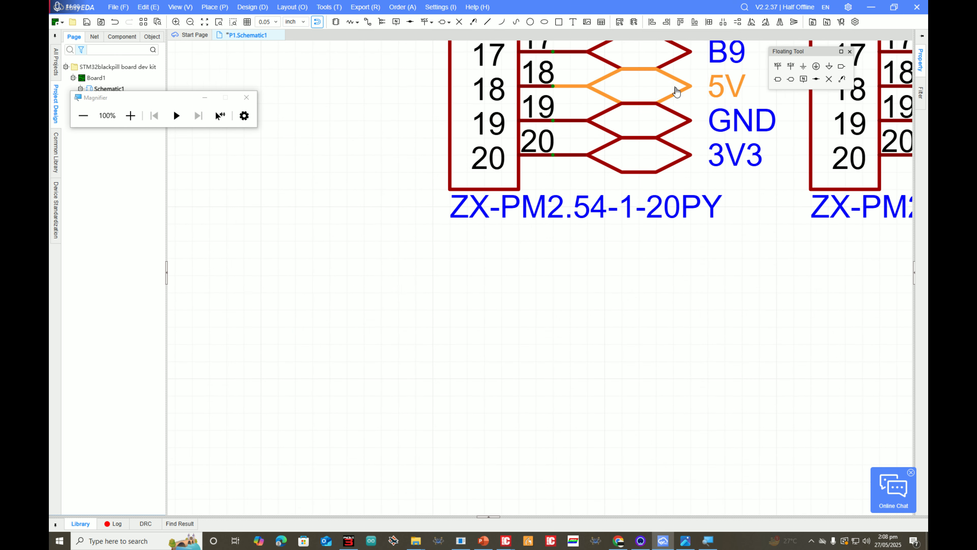
pyautogui.click(676, 115)
pyautogui.hotkey('ctrl', 'c')
pyautogui.scroll(-3, 623, 254)
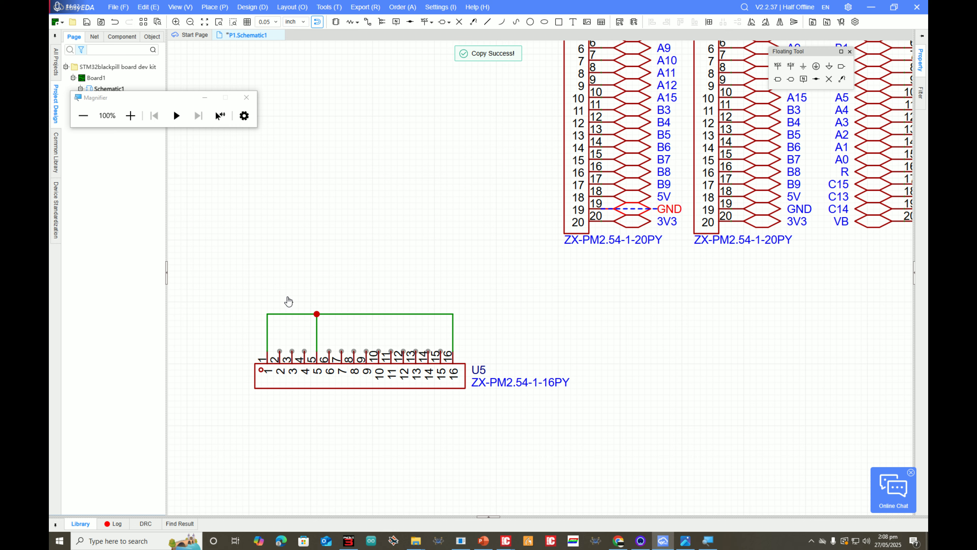
pyautogui.hotkey('ctrl', 'v')
pyautogui.scroll(3, 278, 296)
pyautogui.press('space')
pyautogui.click(264, 340)
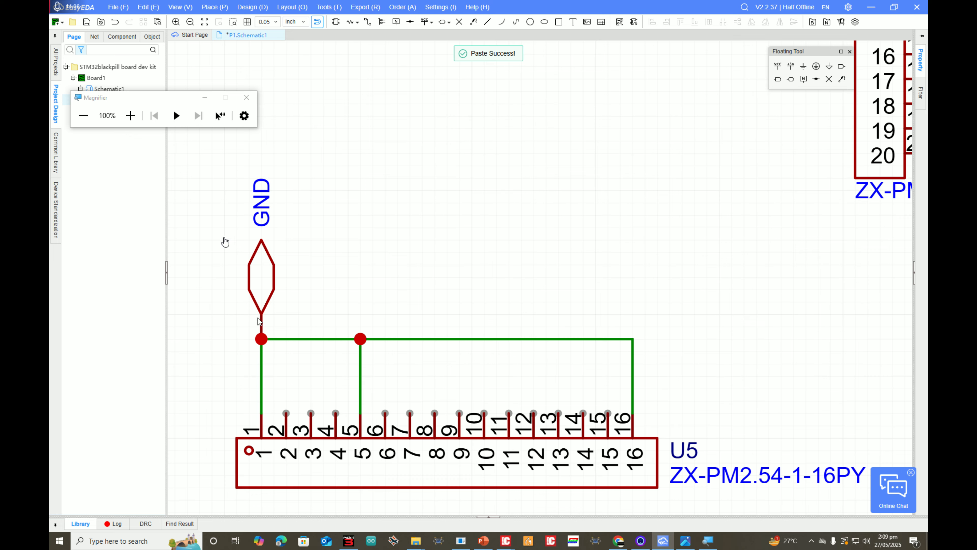
# - Copy the 5V net port from U4 and attach it upright to pin 2 of U5
pyautogui.scroll(-1, 698, 220)
pyautogui.scroll(-2, 845, 175)
pyautogui.moveTo(863, 167); pyautogui.dragTo(739, 205, button='right')
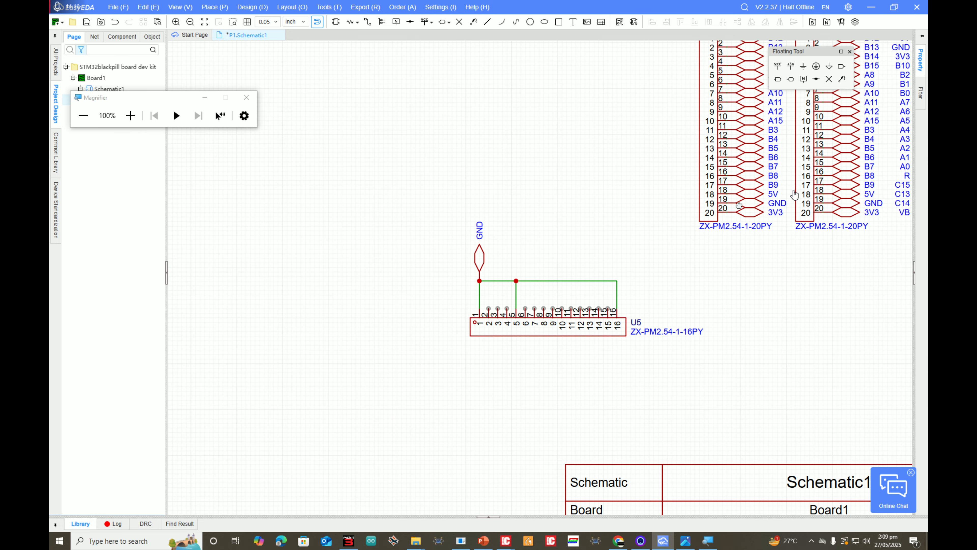
pyautogui.scroll(3, 778, 195)
pyautogui.click(757, 196)
pyautogui.scroll(-4, 589, 327)
pyautogui.hotkey('ctrl', 'c')
pyautogui.hotkey('ctrl', 'v')
pyautogui.scroll(2, 317, 431)
pyautogui.press('space')
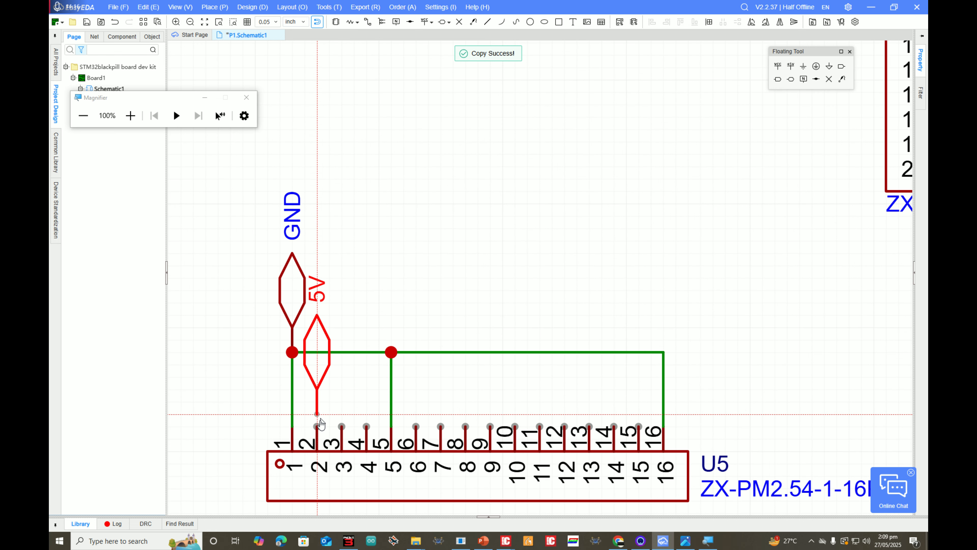
pyautogui.click(318, 426)
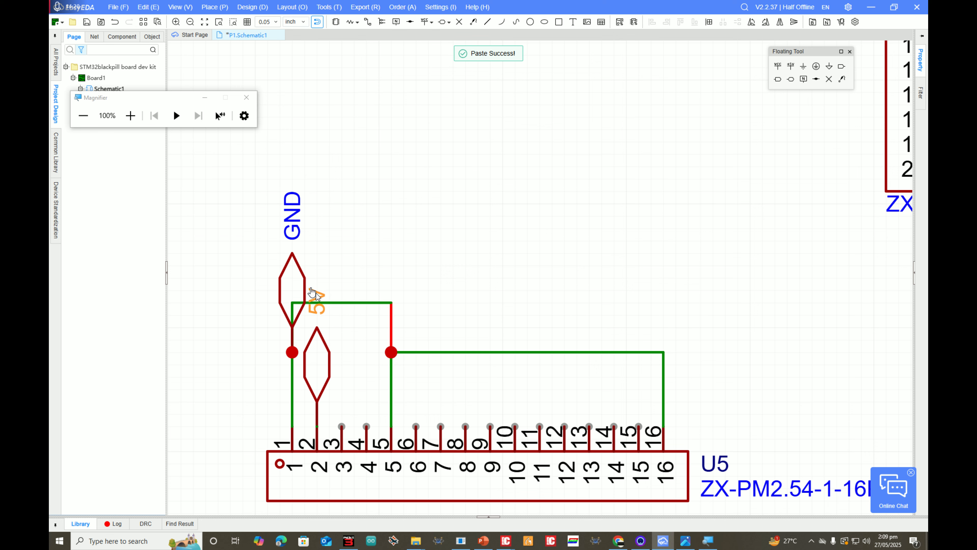
# - Move the wire section between pins 1 and 5 and the GND port upward to make room for the 5V port
pyautogui.moveTo(308, 273); pyautogui.dragTo(304, 202)
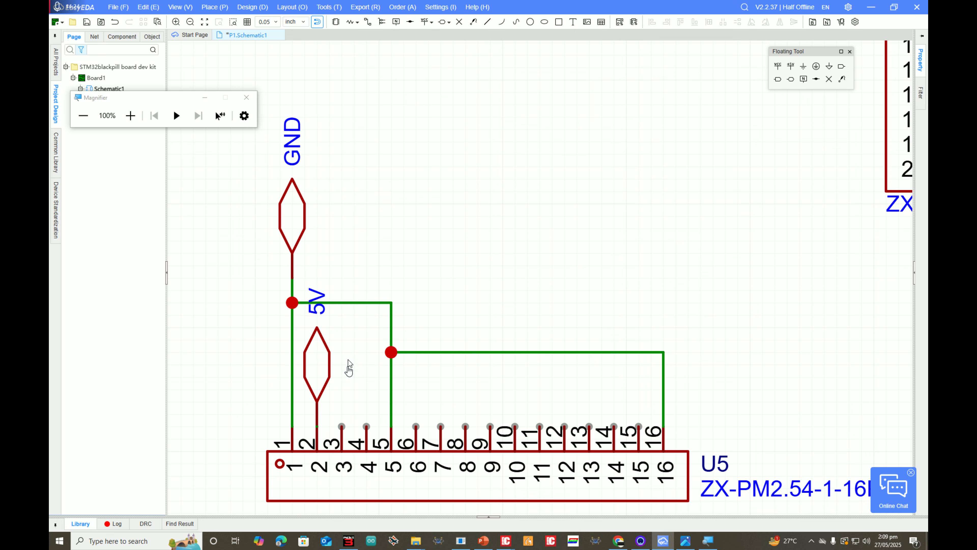
pyautogui.scroll(2, 330, 400)
pyautogui.scroll(-5, 336, 371)
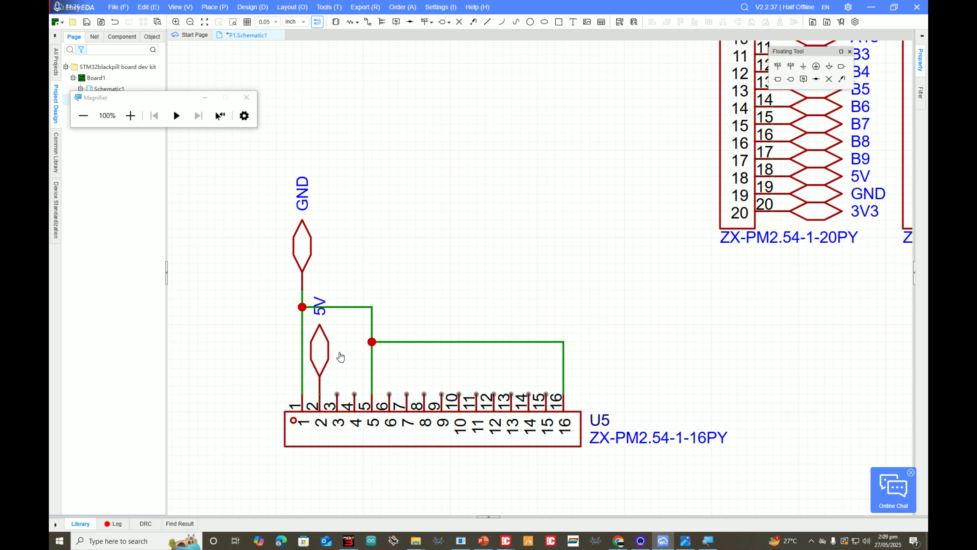
# - Open the device library, try filtering the component categories by 3296, and clear that filter
pyautogui.click(336, 22)
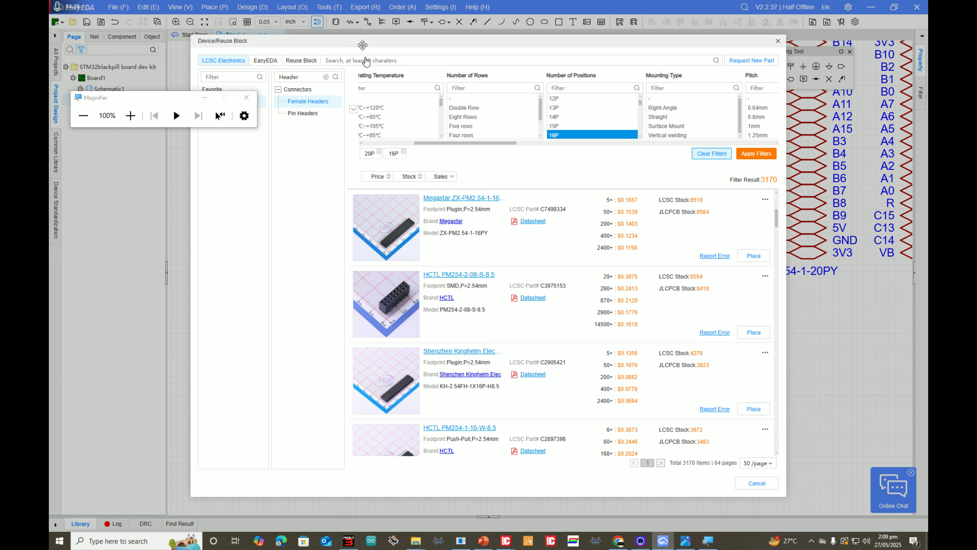
pyautogui.doubleClick(299, 76)
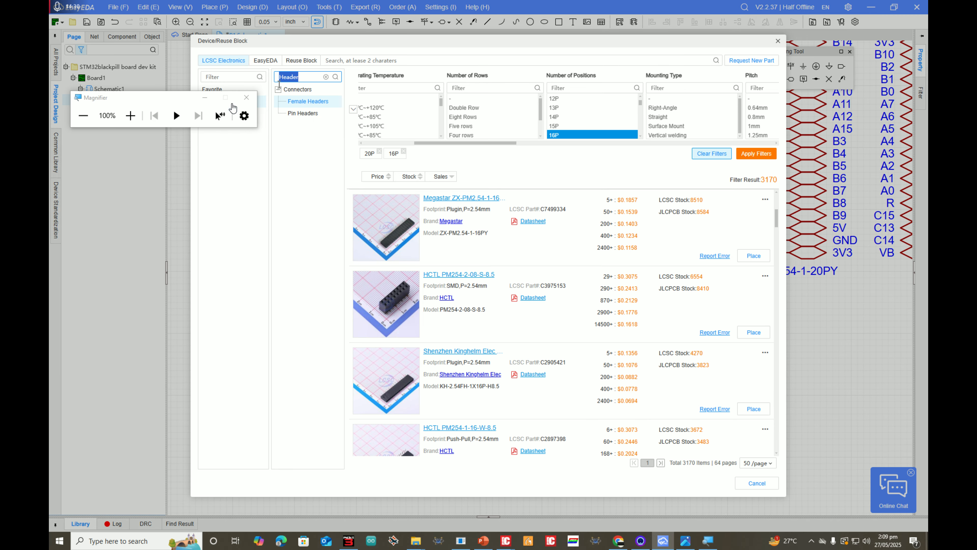
pyautogui.click(123, 121)
pyautogui.click(125, 122)
pyautogui.click(467, 207)
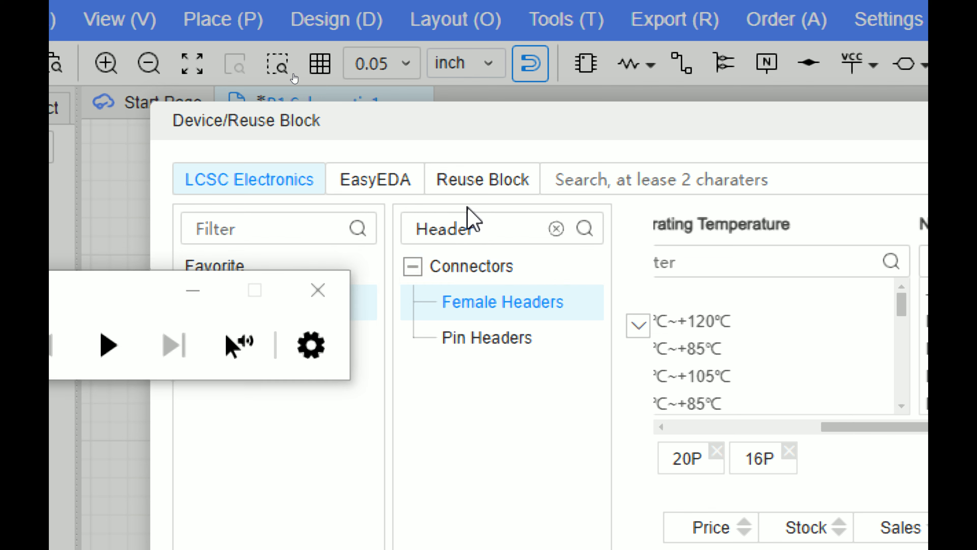
pyautogui.doubleClick(446, 227)
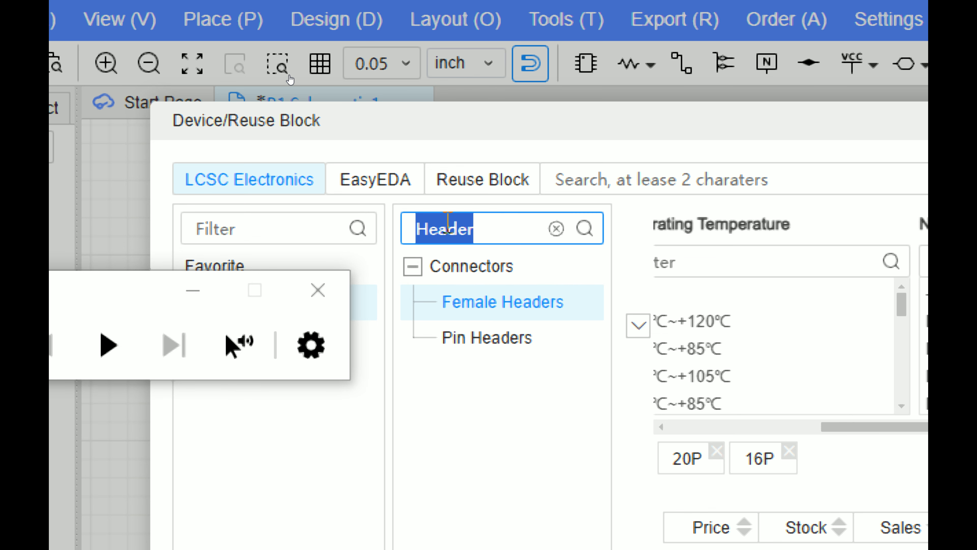
pyautogui.write('3296')
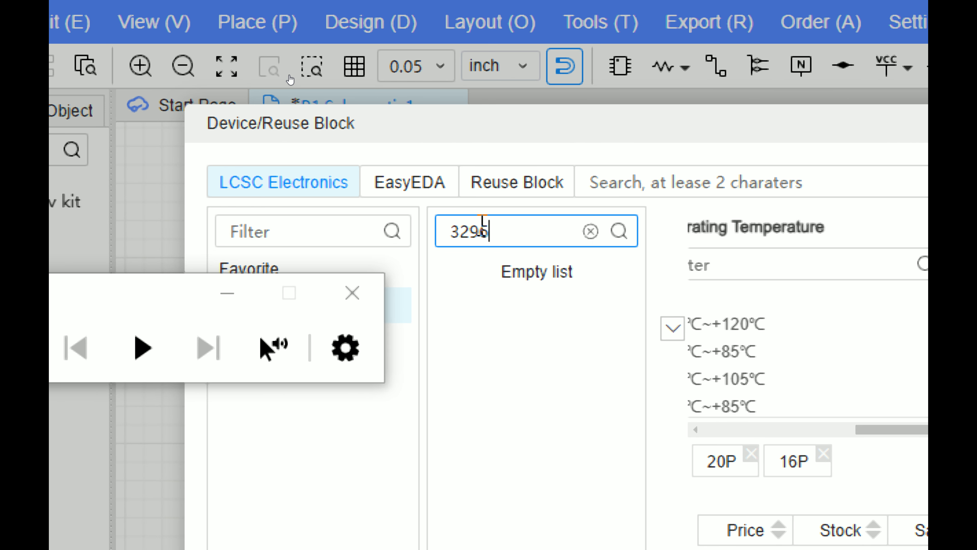
pyautogui.hotkey('ctrl', 'a')
pyautogui.press('BackSpace')
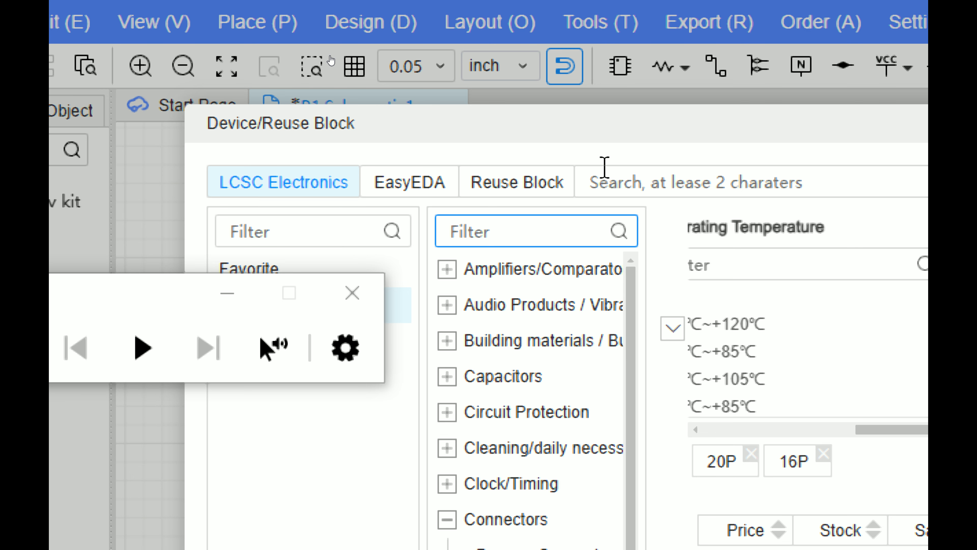
# - Search the LCSC device library for 3296
pyautogui.click(604, 166)
pyautogui.write('32')
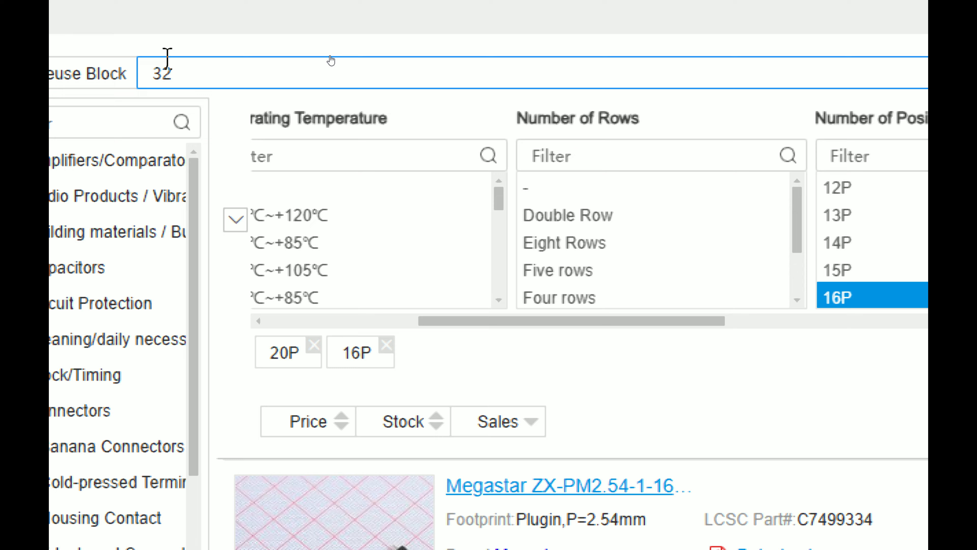
pyautogui.write('96')
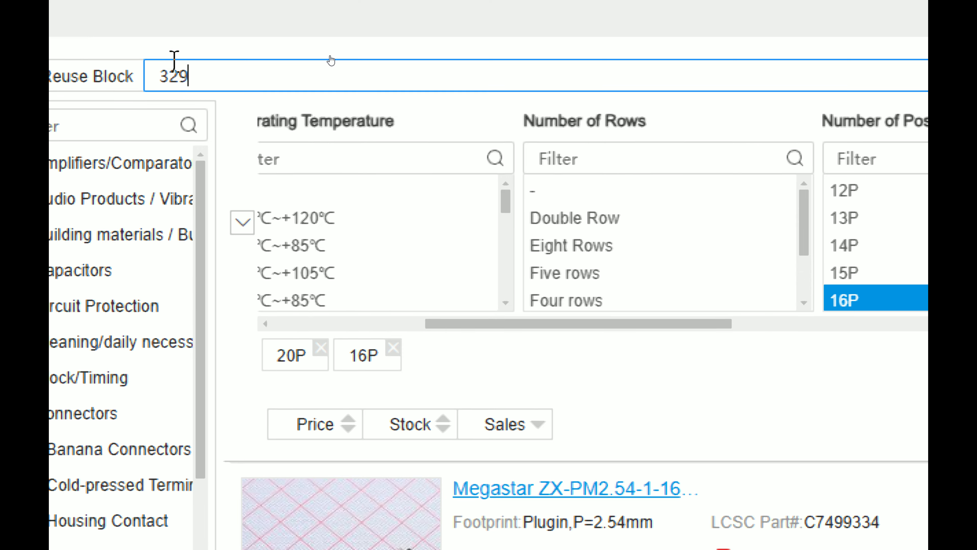
pyautogui.press('Return')
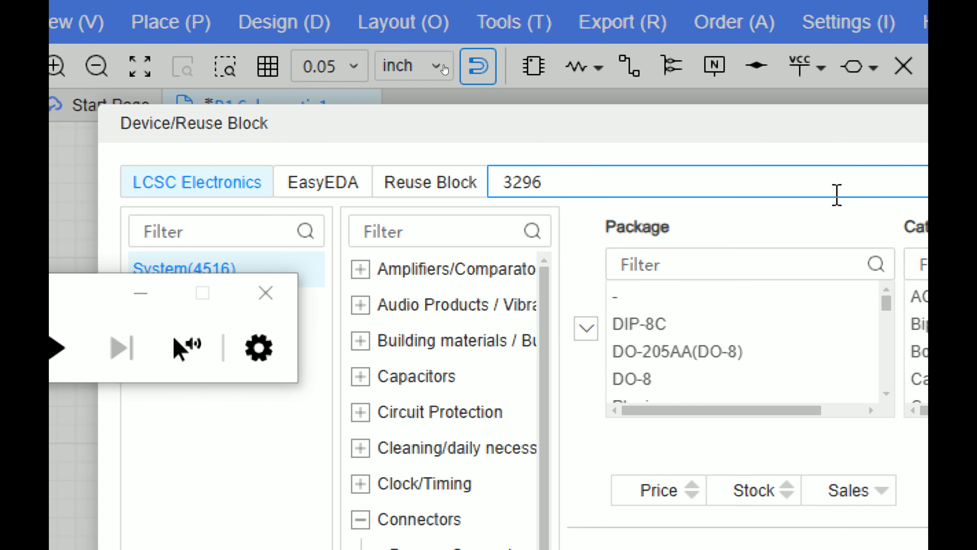
# - Filter the component categories by "variable" and list the potentiometers found under Resistors
pyautogui.click(464, 235)
pyautogui.write('variable')
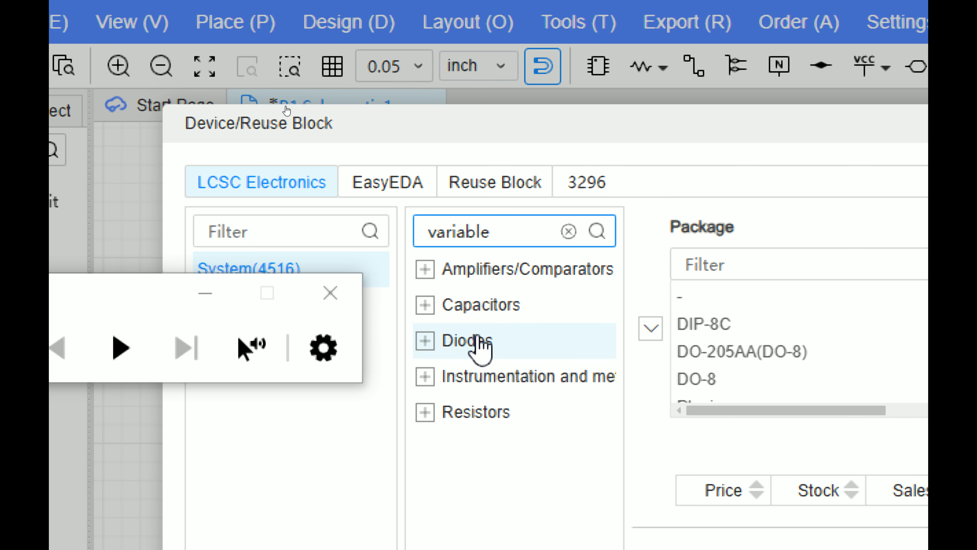
pyautogui.click(442, 412)
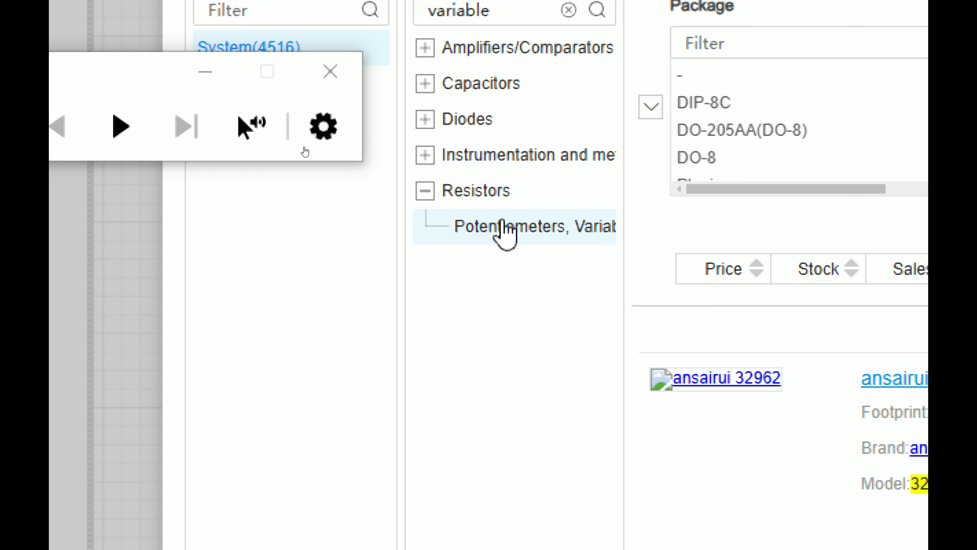
pyautogui.click(504, 231)
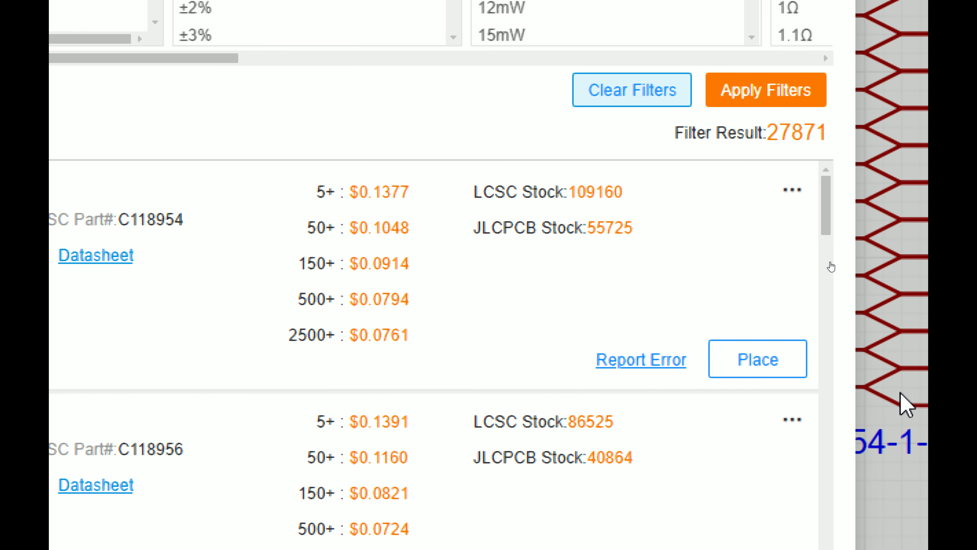
# - Place one 10kΩ potentiometer from the results above the U5 header, to the right of the GND port
pyautogui.click(690, 361)
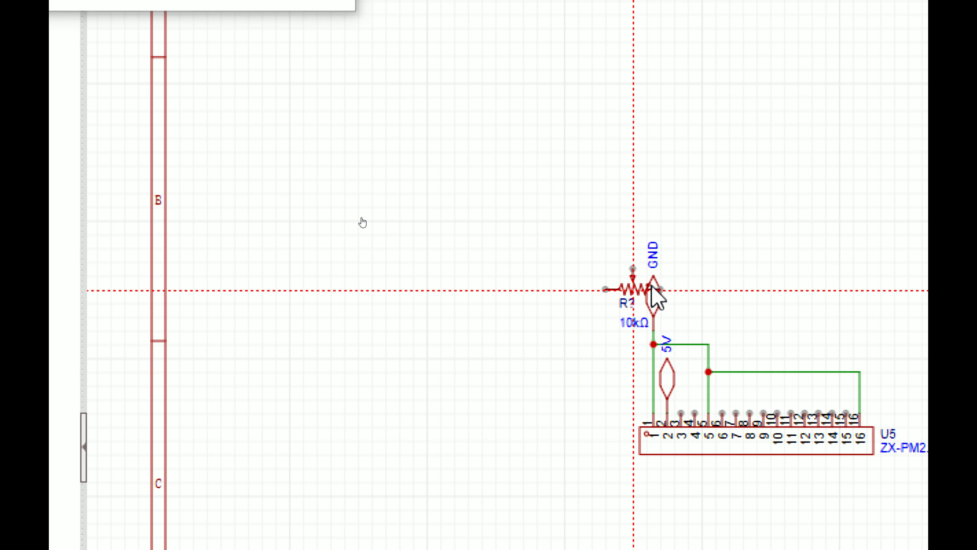
pyautogui.click(758, 280)
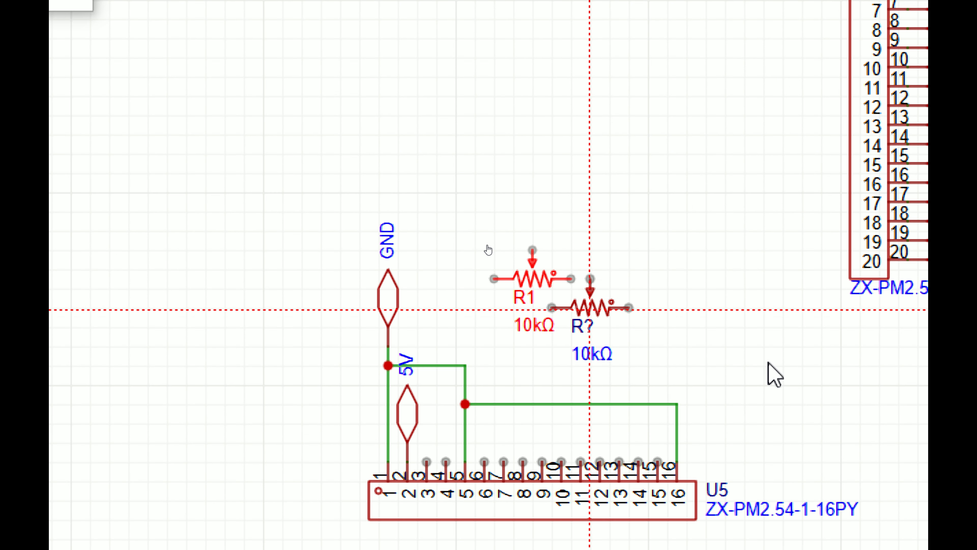
pyautogui.rightClick(760, 367)
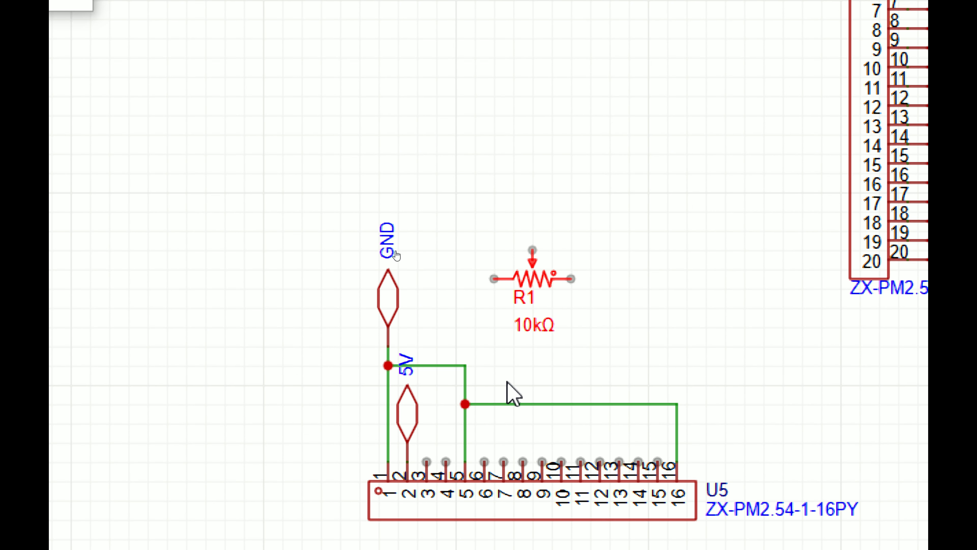
# - Wire pin 3 of U5 up and over to the wiper of potentiometer R1
pyautogui.scroll(3, 446, 496)
pyautogui.click(426, 461)
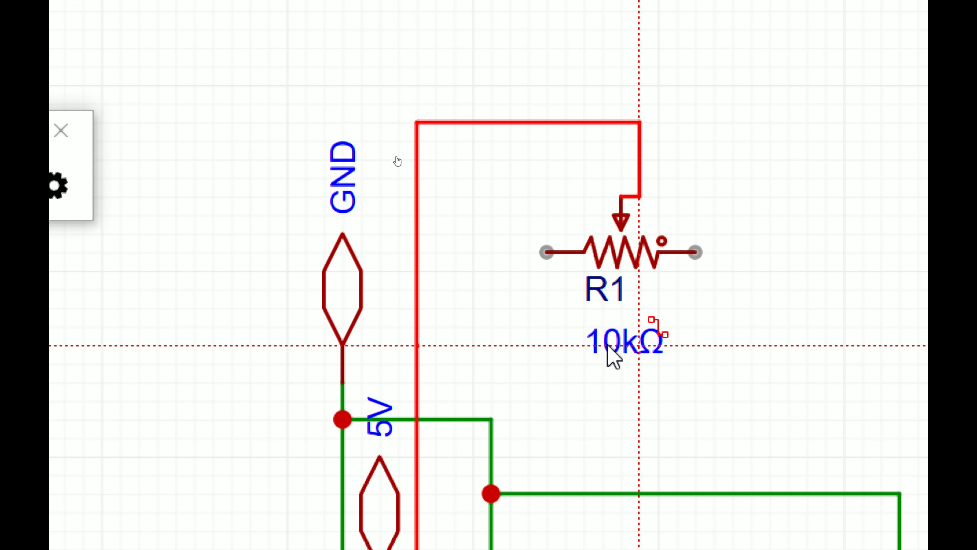
pyautogui.scroll(-1, 536, 263)
pyautogui.rightClick(468, 260)
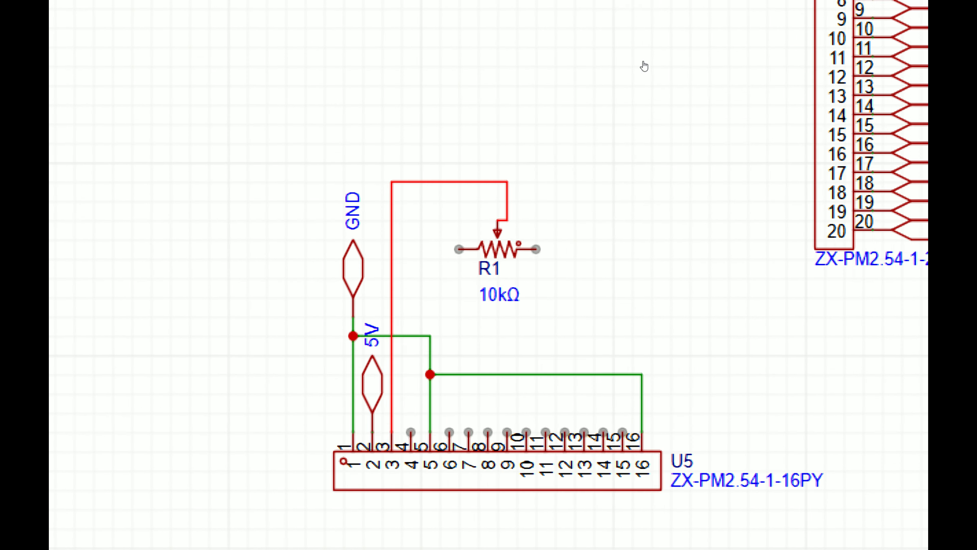
# - Copy the 5V net port from U4, rotate it to point downward, and attach it to the left terminal of R1
pyautogui.click(629, 192)
pyautogui.hotkey('ctrl', 'c')
pyautogui.hotkey('ctrl', 'v')
pyautogui.press('space')
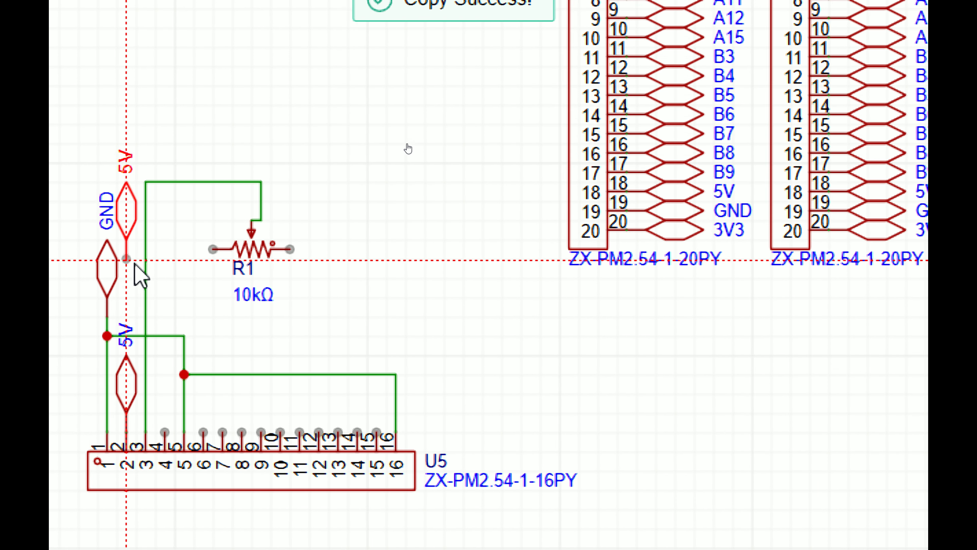
pyautogui.press('space')
pyautogui.scroll(3, 215, 231)
pyautogui.press('space')
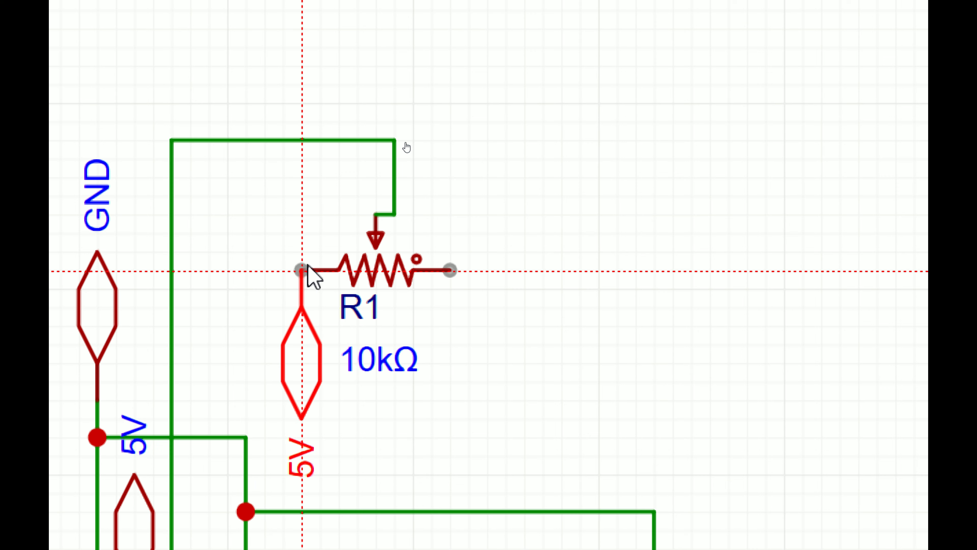
pyautogui.click(615, 269)
# - Copy the GND net port from U4 and attach it horizontally to the right terminal of R1
pyautogui.scroll(-3, 654, 258)
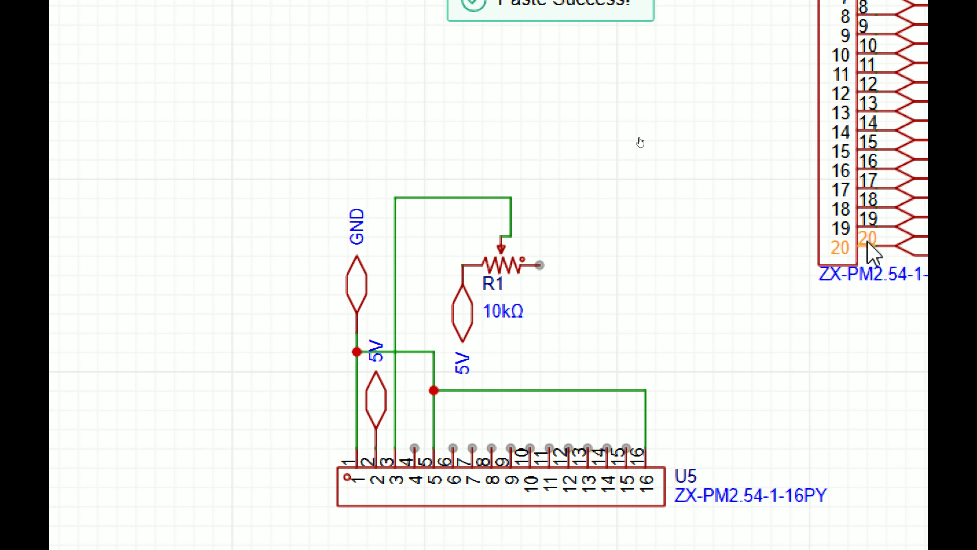
pyautogui.click(638, 223)
pyautogui.hotkey('ctrl', 'c')
pyautogui.hotkey('ctrl', 'v')
pyautogui.click(263, 265)
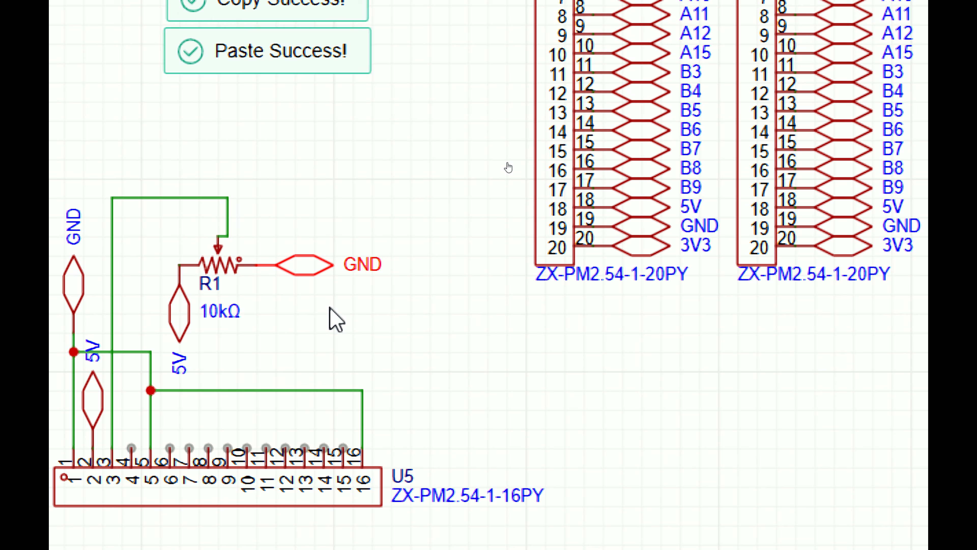
pyautogui.scroll(2, 662, 216)
pyautogui.scroll(-2, 152, 224)
pyautogui.scroll(3, 530, 251)
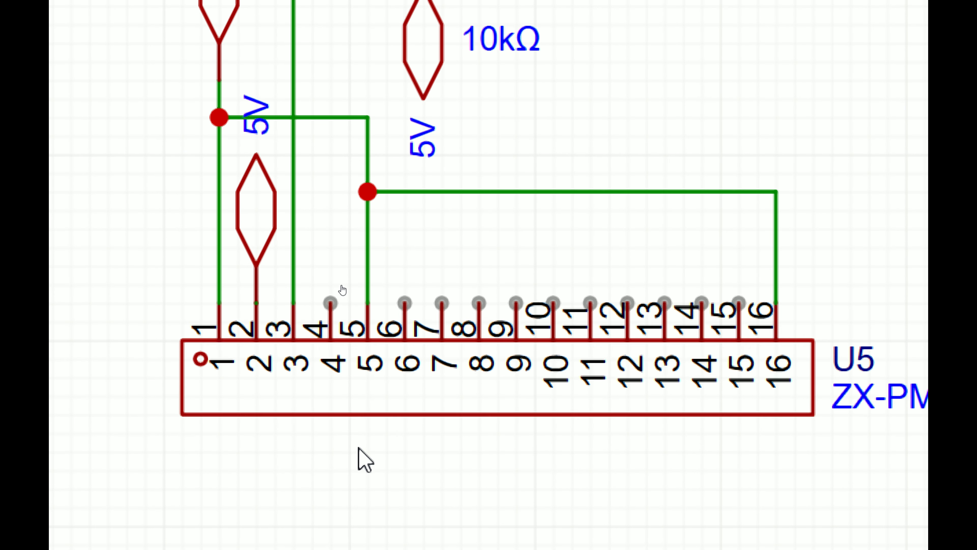
pyautogui.scroll(1, 323, 301)
pyautogui.scroll(-2, 327, 300)
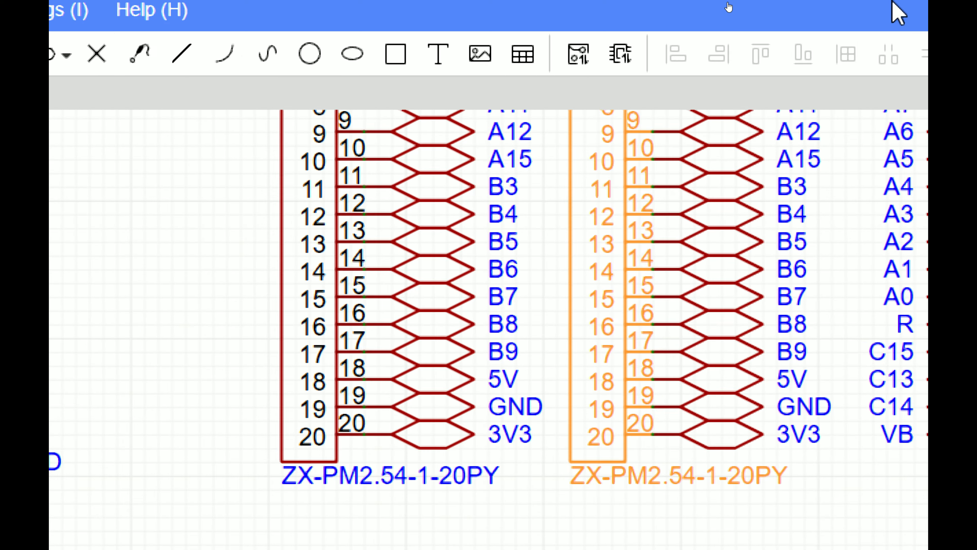
pyautogui.scroll(-2, 448, 412)
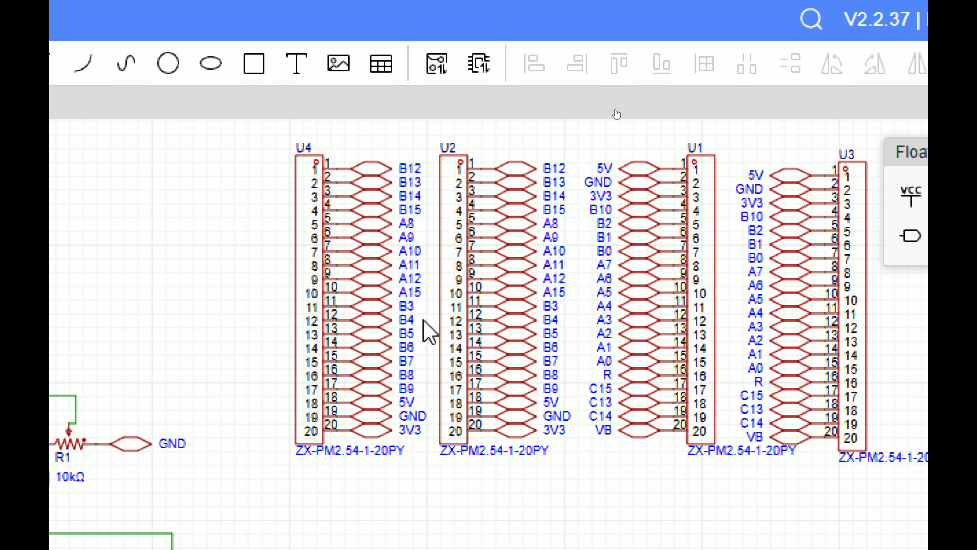
# - Copy the B0 net port from U1, rotate it to point upward, and attach it to pin 4 of U5
pyautogui.scroll(1, 433, 354)
pyautogui.moveTo(521, 416); pyautogui.dragTo(445, 323, button='right')
pyautogui.moveTo(370, 369); pyautogui.dragTo(286, 406, button='right')
pyautogui.moveTo(150, 400)
pyautogui.mouseDown(button='right')
pyautogui.moveTo(155, 469)
pyautogui.moveTo(140, 530)
pyautogui.mouseUp(button='right')
pyautogui.moveTo(482, 258); pyautogui.dragTo(449, 311, button='right')
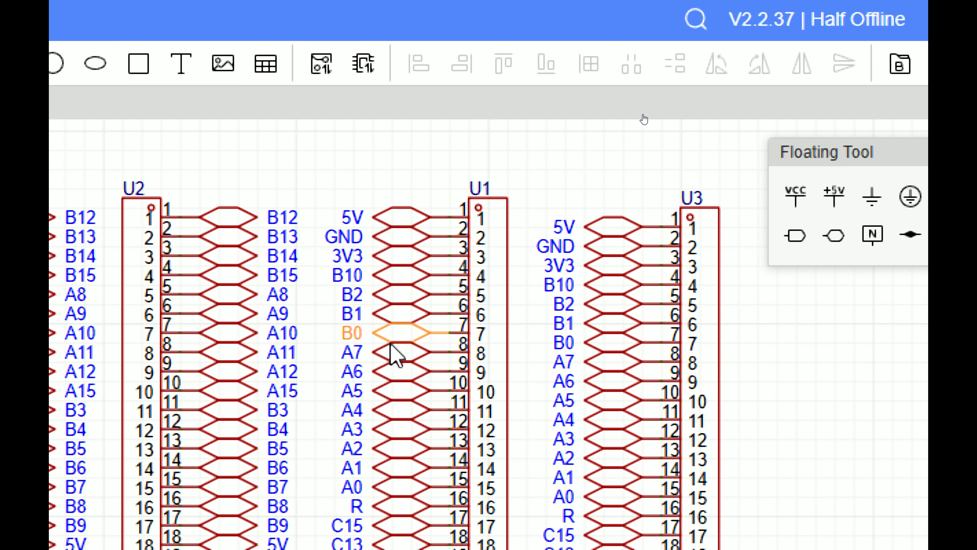
pyautogui.hotkey('ctrl', 'c')
pyautogui.hotkey('ctrl', 'v')
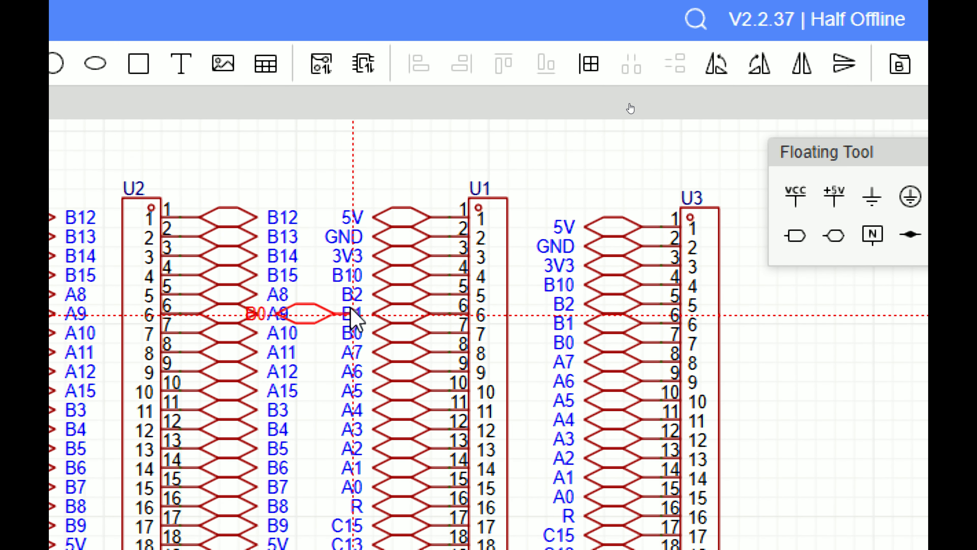
pyautogui.press('Escape')
pyautogui.click(618, 348)
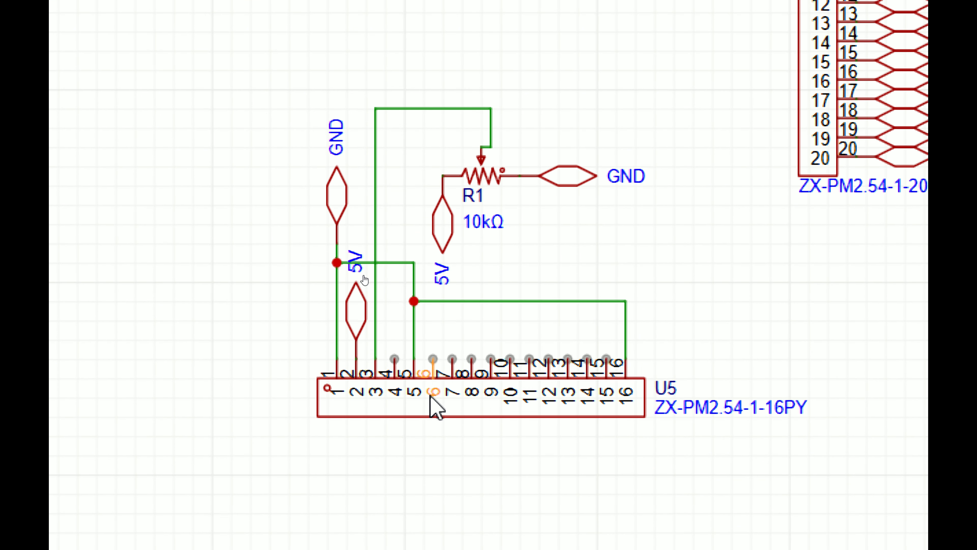
pyautogui.scroll(3, 407, 398)
pyautogui.hotkey('ctrl', 'v')
pyautogui.press('space')
pyautogui.press('space')
pyautogui.press('space')
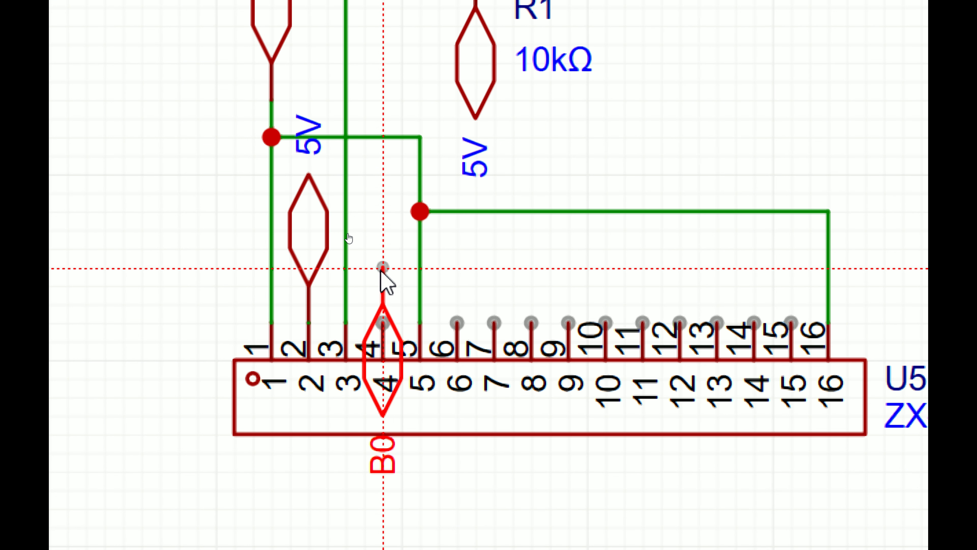
pyautogui.click(404, 233)
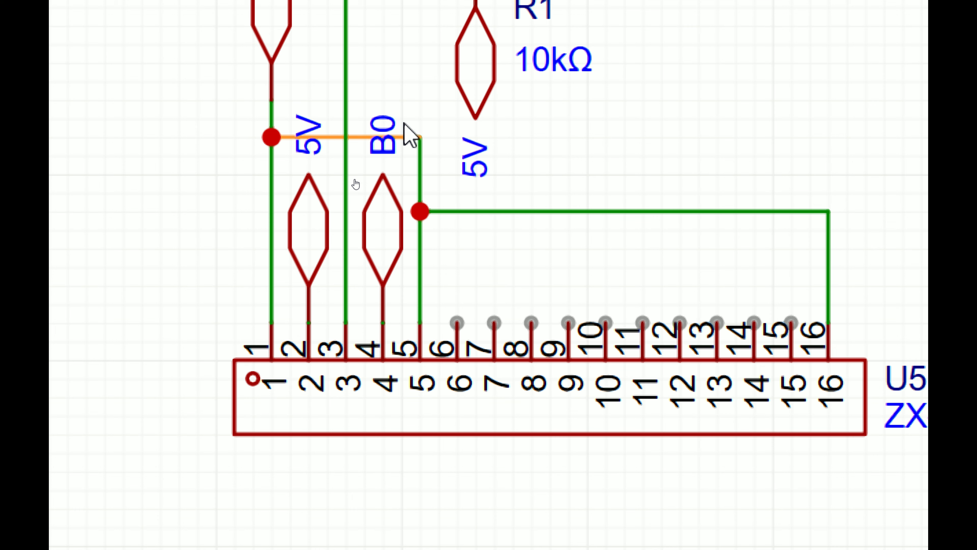
# - Raise the ground wire between pins 1 and 5 of U5, and move R1 with its net ports farther above the header
pyautogui.moveTo(404, 123); pyautogui.dragTo(405, 100)
pyautogui.scroll(-2, 557, 218)
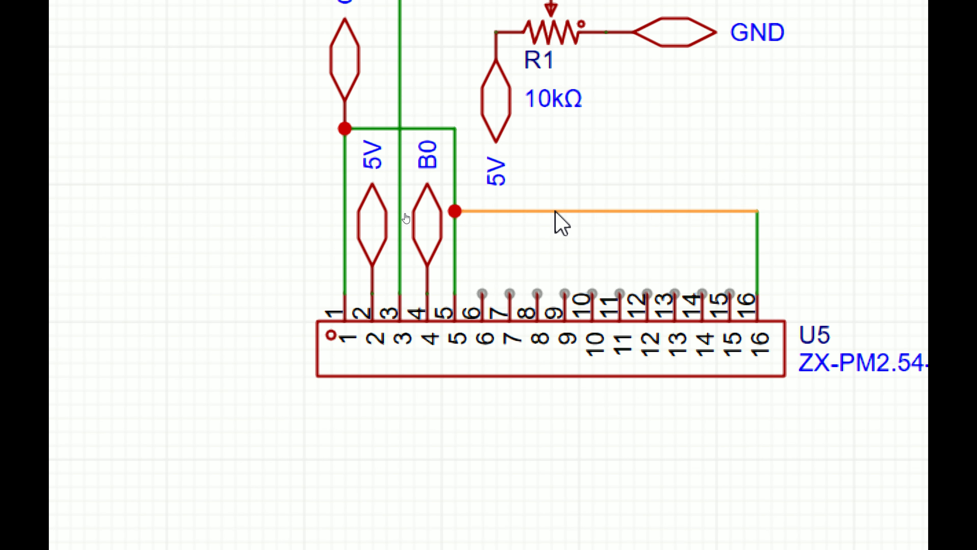
pyautogui.click(604, 211)
pyautogui.moveTo(622, 121); pyautogui.dragTo(266, 371)
pyautogui.moveTo(292, 270); pyautogui.dragTo(294, 71)
pyautogui.click(362, 351)
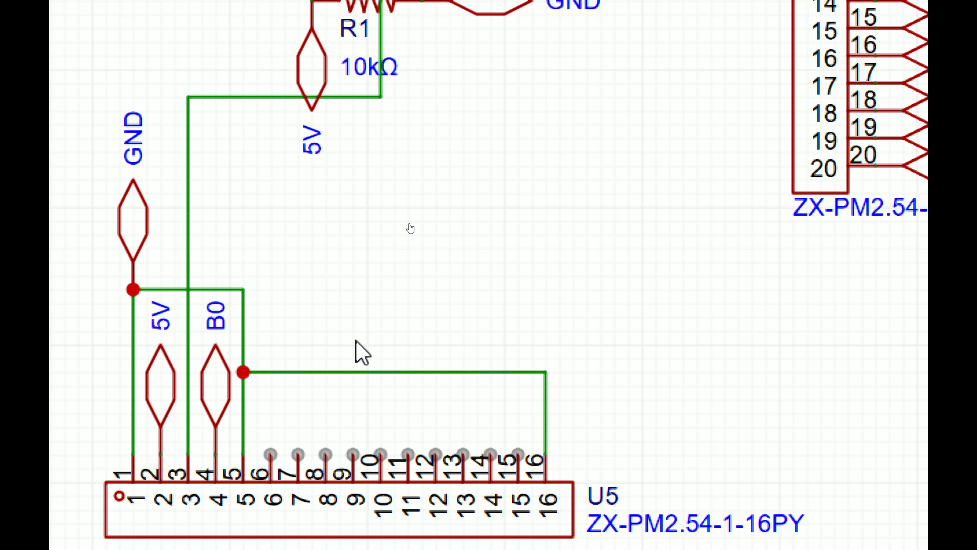
# - Raise the ground wire running to pin 16 of U5 until it lines up with the wire between pins 1 and 5
pyautogui.moveTo(371, 371); pyautogui.dragTo(384, 288)
pyautogui.scroll(1, 269, 474)
pyautogui.scroll(1, 264, 458)
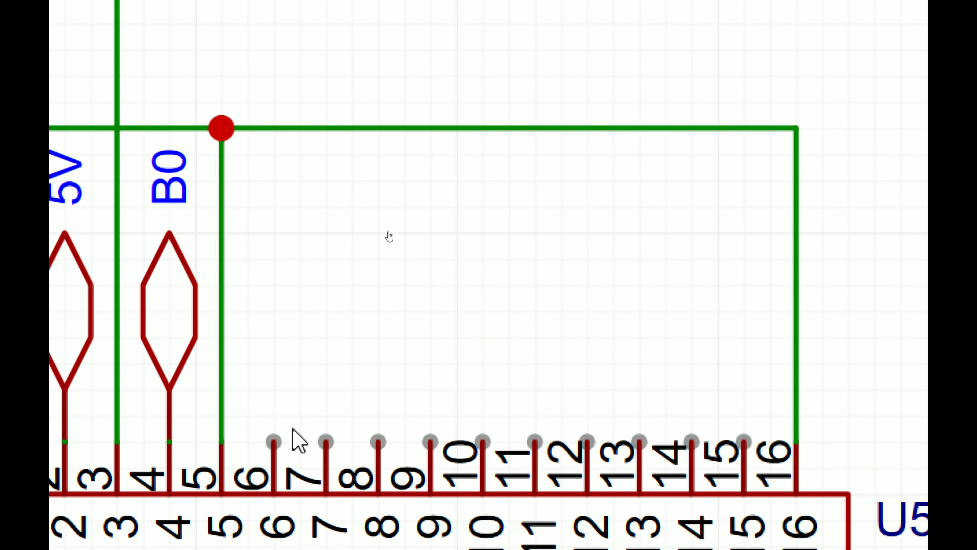
pyautogui.scroll(-1, 286, 410)
pyautogui.click(185, 323)
pyautogui.hotkey('ctrl', 'c')
pyautogui.hotkey('ctrl', 'v')
pyautogui.press('Escape')
# - Copy the B1 net port from U3, rotate it to point upward, and attach it to pin 6 of U5
pyautogui.scroll(-2, 347, 293)
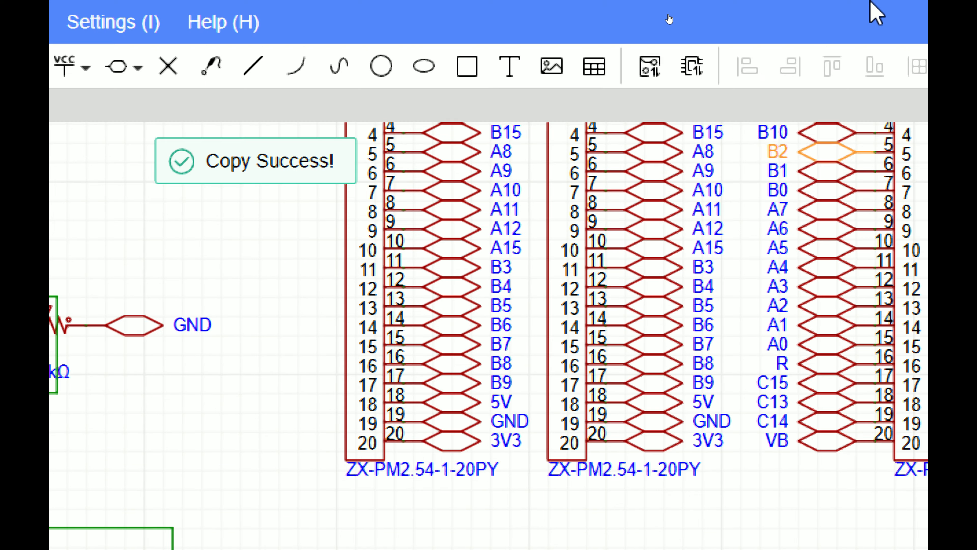
pyautogui.scroll(1, 697, 325)
pyautogui.moveTo(761, 308); pyautogui.dragTo(401, 421, button='right')
pyautogui.moveTo(795, 233); pyautogui.dragTo(561, 432, button='right')
pyautogui.moveTo(631, 441); pyautogui.dragTo(599, 333, button='right')
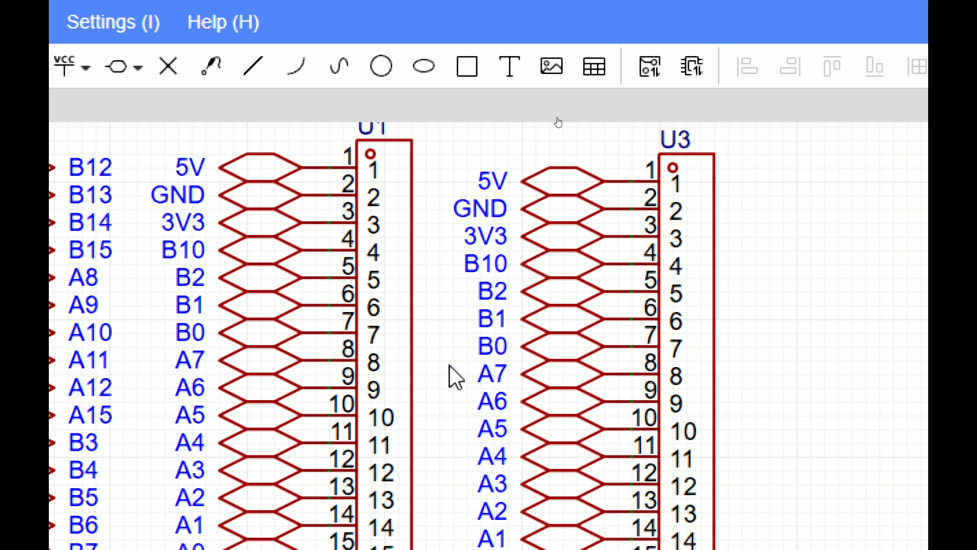
pyautogui.moveTo(456, 377); pyautogui.dragTo(489, 335, button='right')
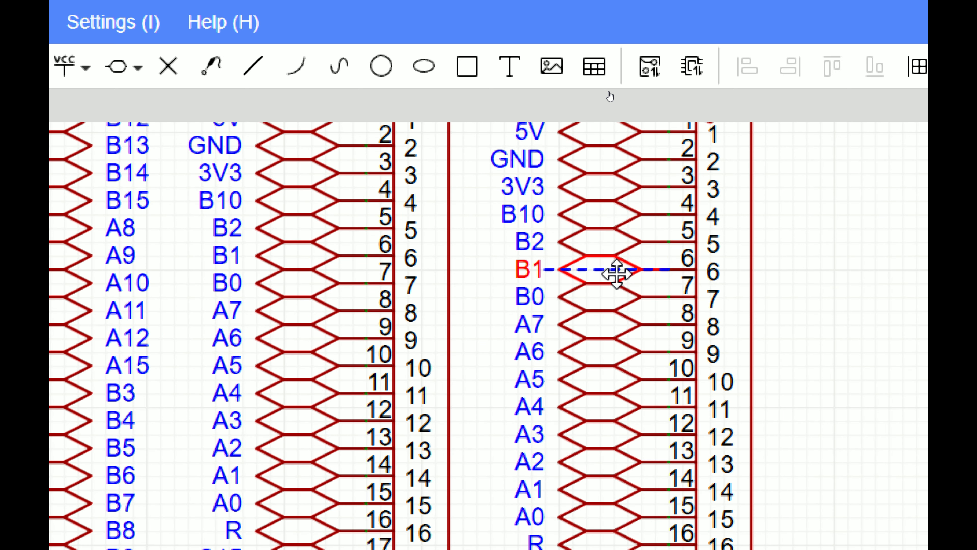
pyautogui.hotkey('ctrl', 'c')
pyautogui.scroll(-2, 447, 354)
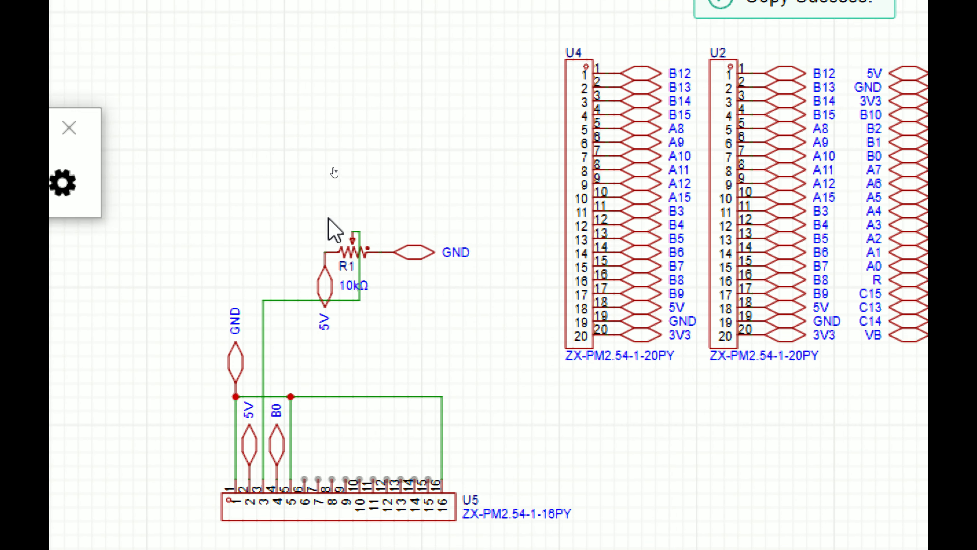
pyautogui.hotkey('ctrl', 'v')
pyautogui.scroll(4, 299, 500)
pyautogui.press('space')
pyautogui.press('space')
pyautogui.press('space')
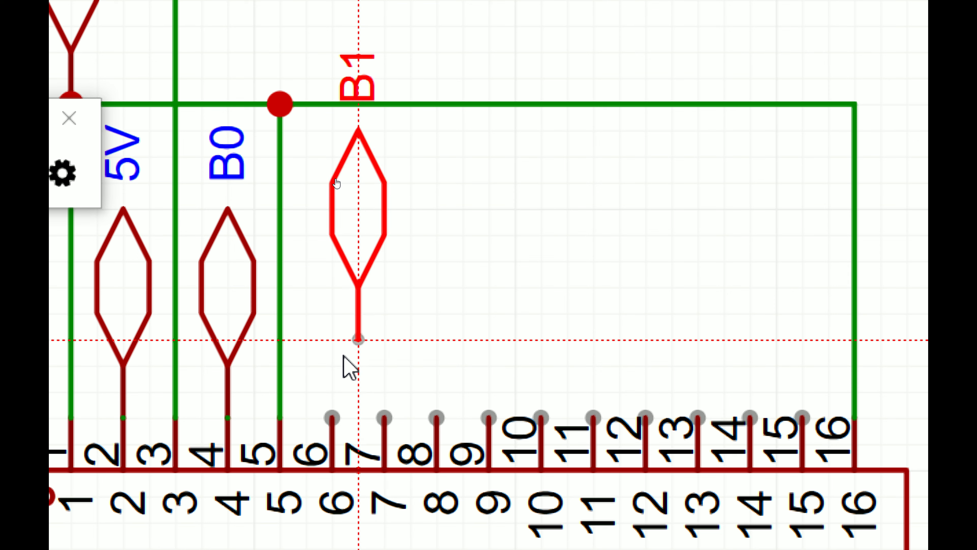
pyautogui.click(473, 339)
# - Switch to the browser to check the 16x2 LCD pinout image, and return to the EasyEDA schematic
pyautogui.scroll(-1, 473, 339)
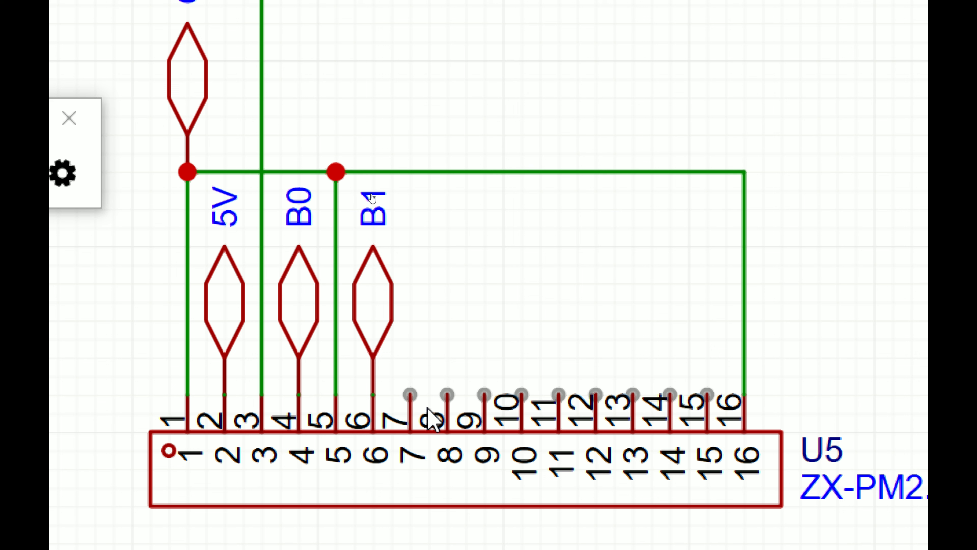
pyautogui.moveTo(410, 405); pyautogui.dragTo(395, 405)
pyautogui.moveTo(514, 376); pyautogui.dragTo(646, 323)
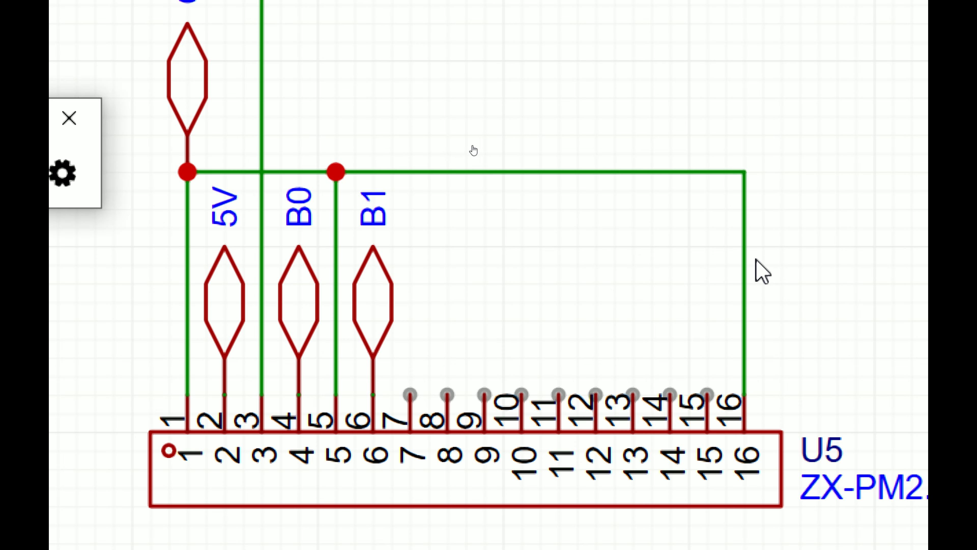
pyautogui.click(302, 523)
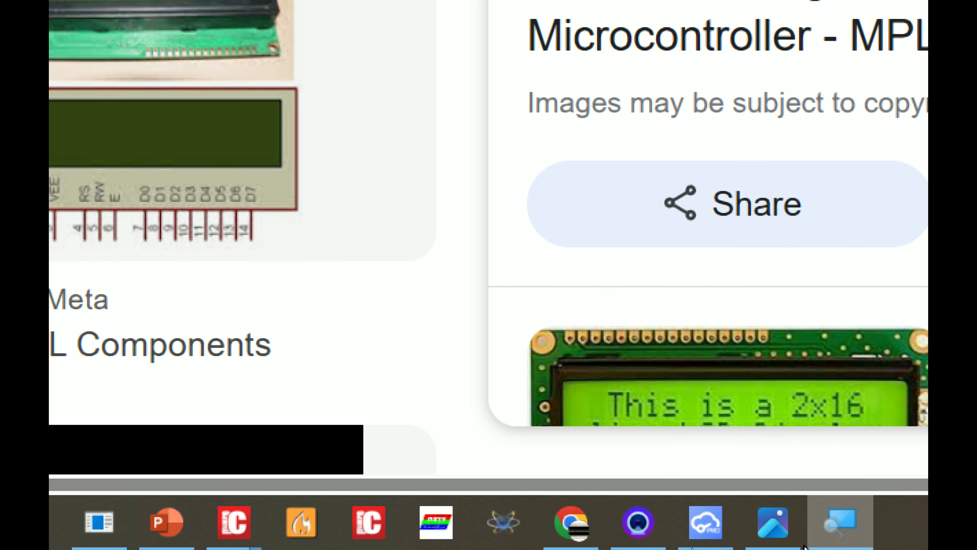
pyautogui.click(715, 533)
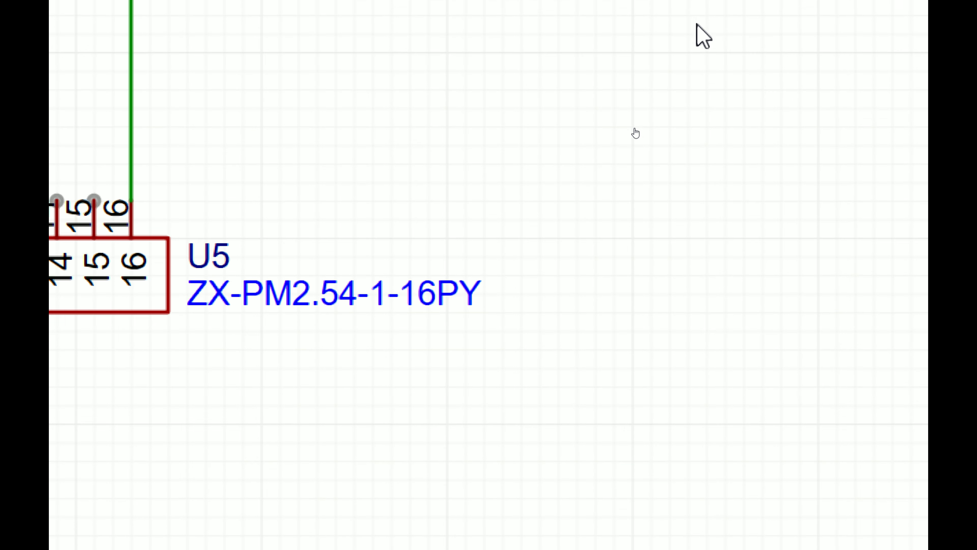
# - Try to attach an upward-pointing copy of U3's B2 net port to pin 14 of U5
pyautogui.scroll(-4, 577, 332)
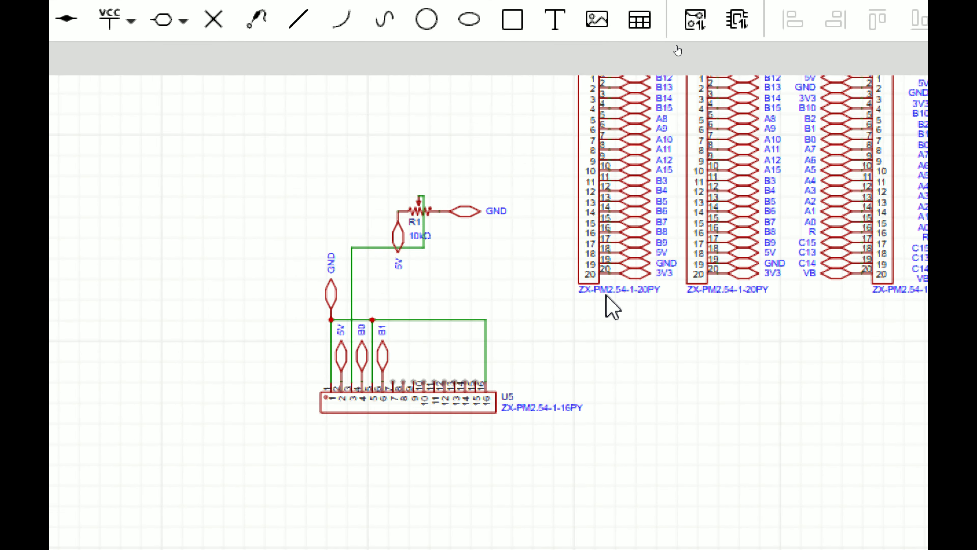
pyautogui.scroll(1, 608, 270)
pyautogui.scroll(1, 607, 269)
pyautogui.moveTo(607, 269); pyautogui.dragTo(560, 531, button='right')
pyautogui.scroll(1, 734, 389)
pyautogui.scroll(1, 734, 350)
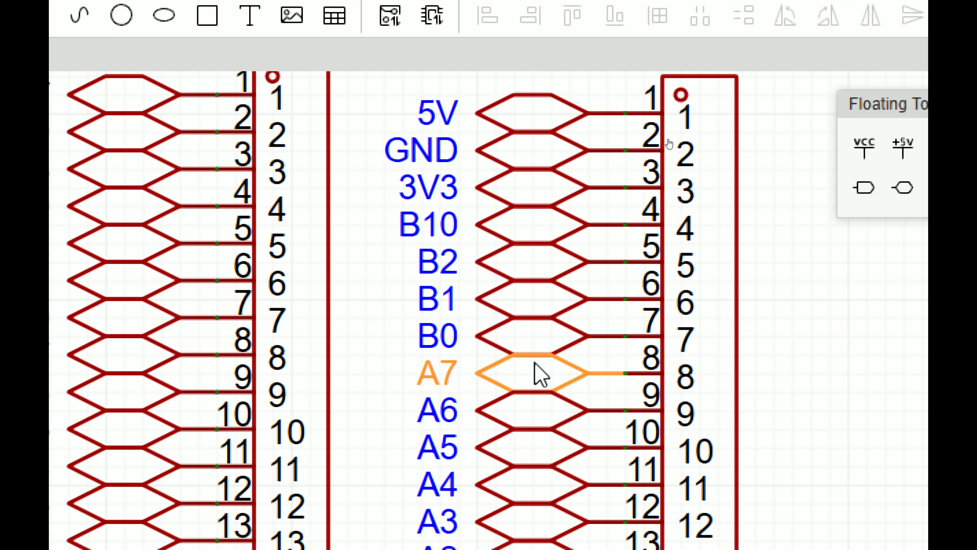
pyautogui.scroll(-1, 535, 302)
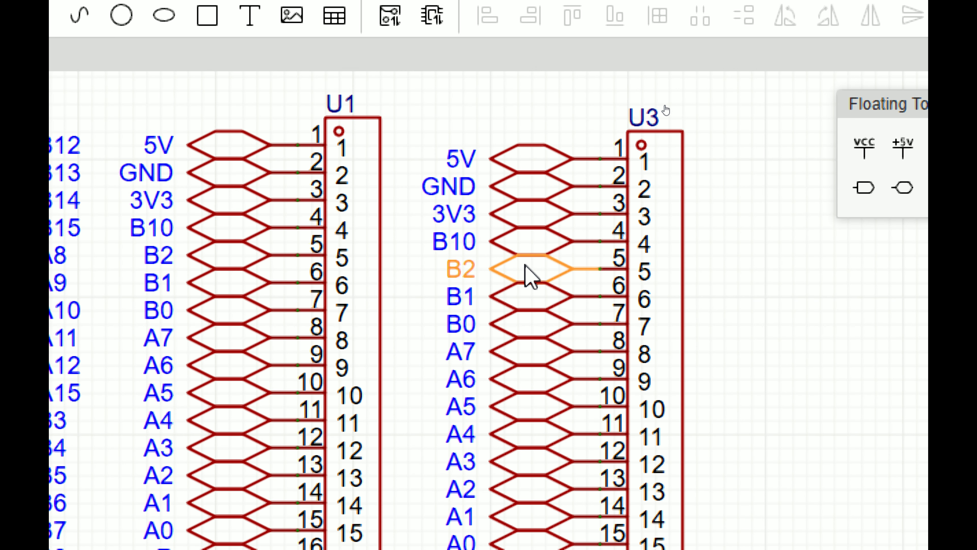
pyautogui.click(530, 275)
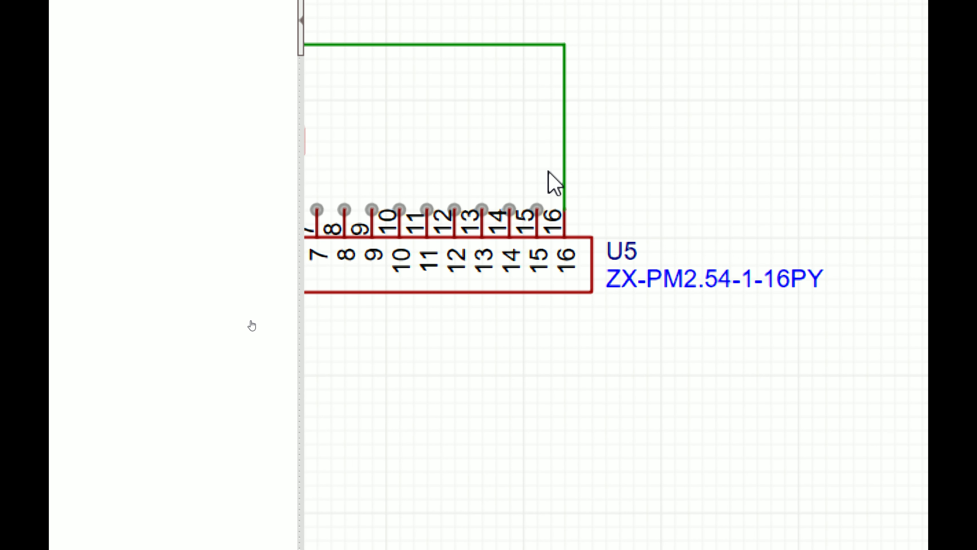
pyautogui.hotkey('ctrl', 'v')
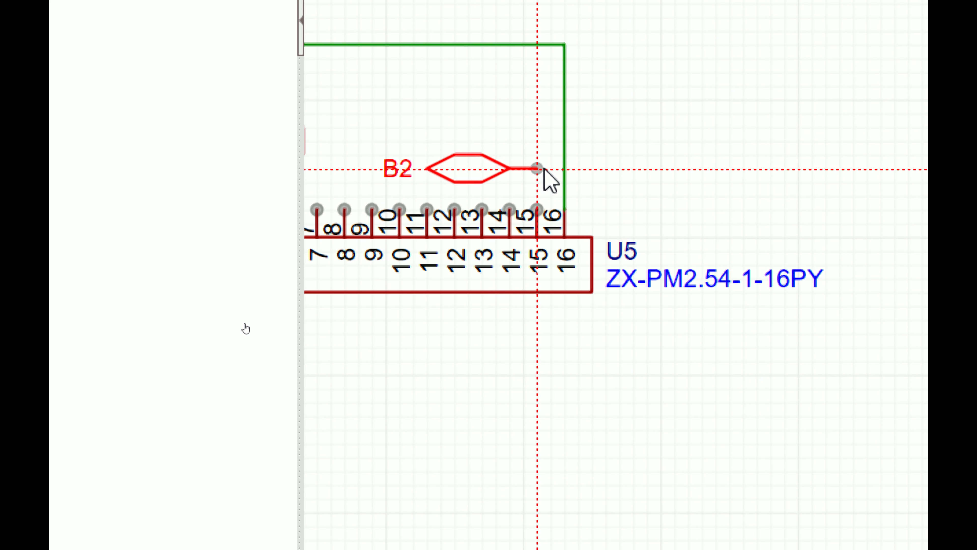
pyautogui.scroll(2, 514, 174)
pyautogui.press('space')
pyautogui.press('space')
pyautogui.press('space')
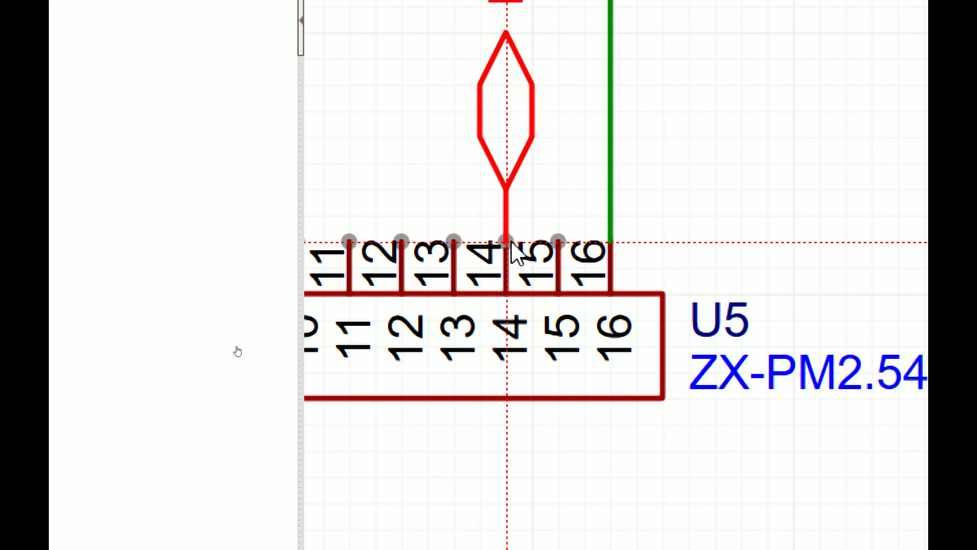
pyautogui.click(512, 243)
# - Copy the A7 net port from U1, rotate it to point upward, and attach it to pin 14 of U5
pyautogui.scroll(-5, 626, 144)
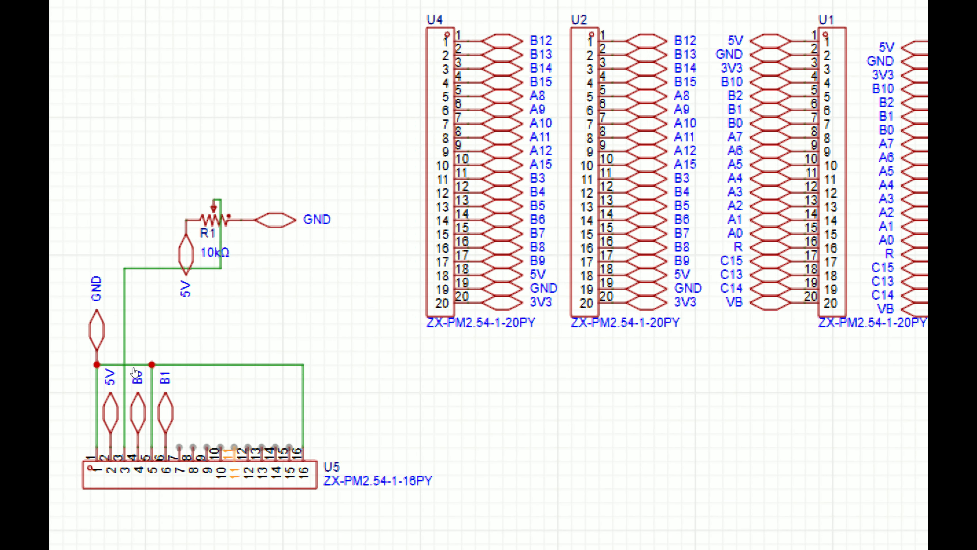
pyautogui.scroll(2, 349, 318)
pyautogui.scroll(4, 569, 193)
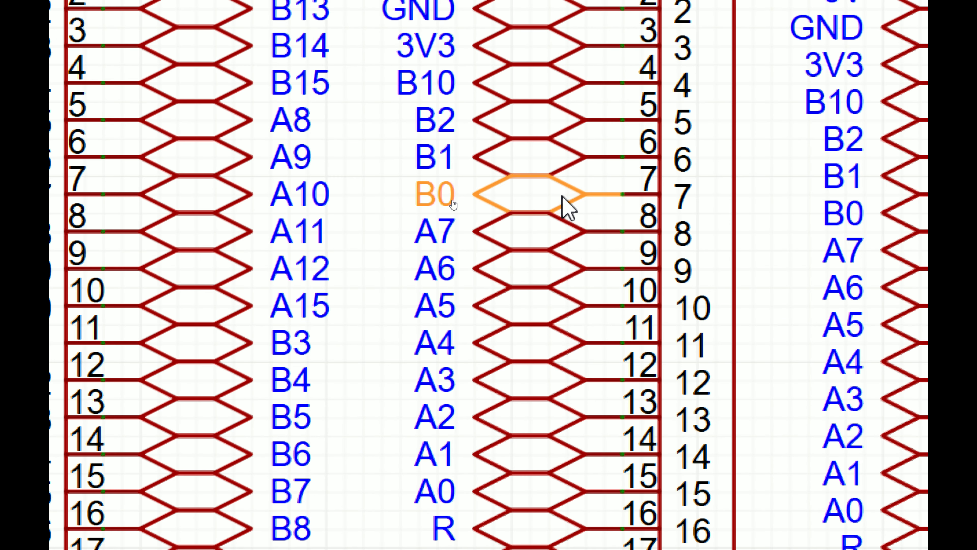
pyautogui.click(520, 222)
pyautogui.hotkey('ctrl', 'c')
pyautogui.hotkey('ctrl', 'v')
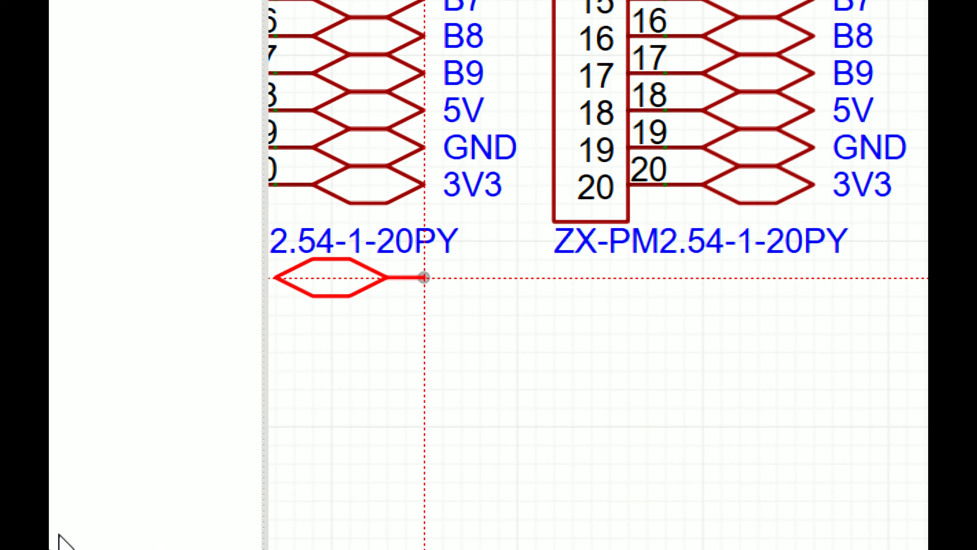
pyautogui.scroll(-7, 792, 80)
pyautogui.scroll(2, 500, 150)
pyautogui.scroll(2, 569, 162)
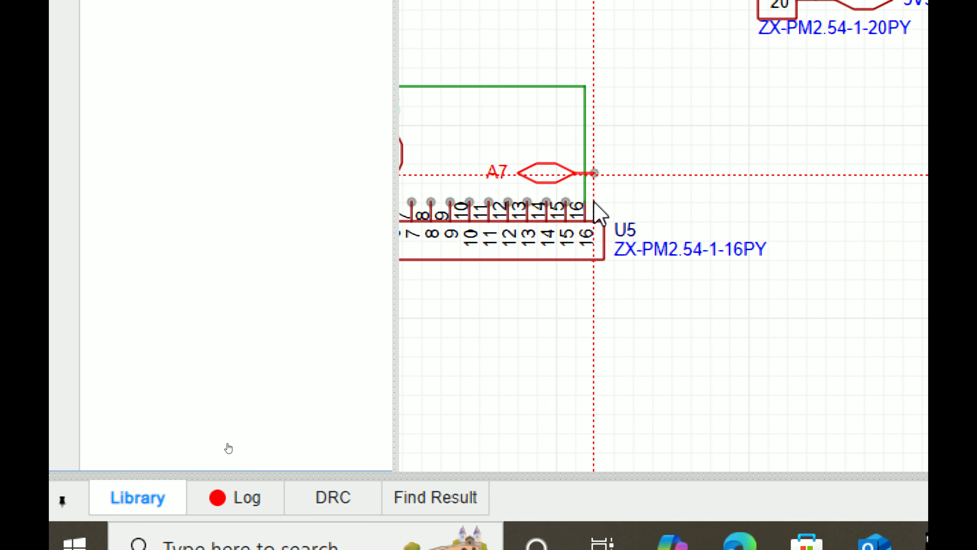
pyautogui.scroll(2, 548, 181)
pyautogui.press('space')
pyautogui.press('space')
pyautogui.scroll(3, 549, 192)
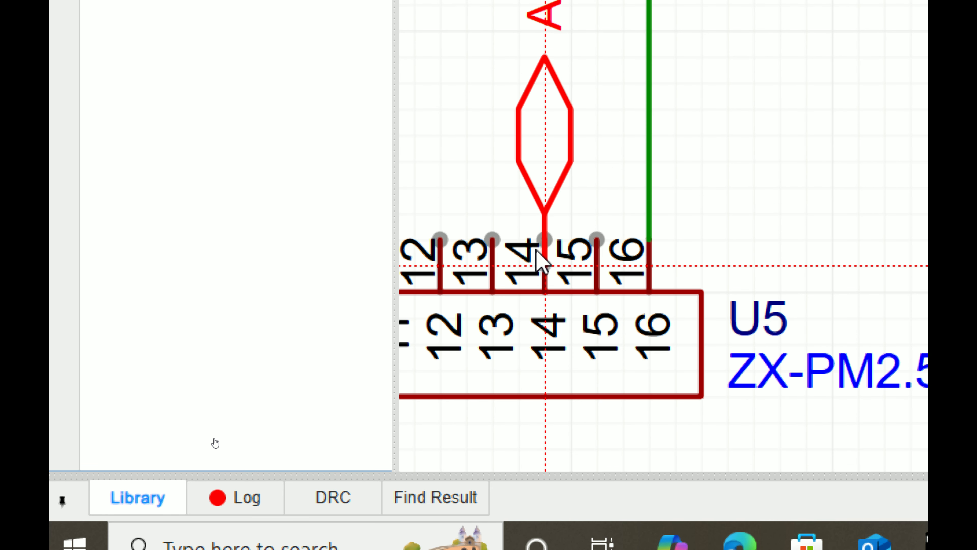
pyautogui.click(543, 236)
pyautogui.scroll(-3, 779, 75)
# - Reduce the Magnifier's zoom to 100% and move its window off the project tree
pyautogui.click(809, 73)
pyautogui.scroll(-3, 814, 73)
pyautogui.moveTo(815, 74); pyautogui.dragTo(576, 217, button='right')
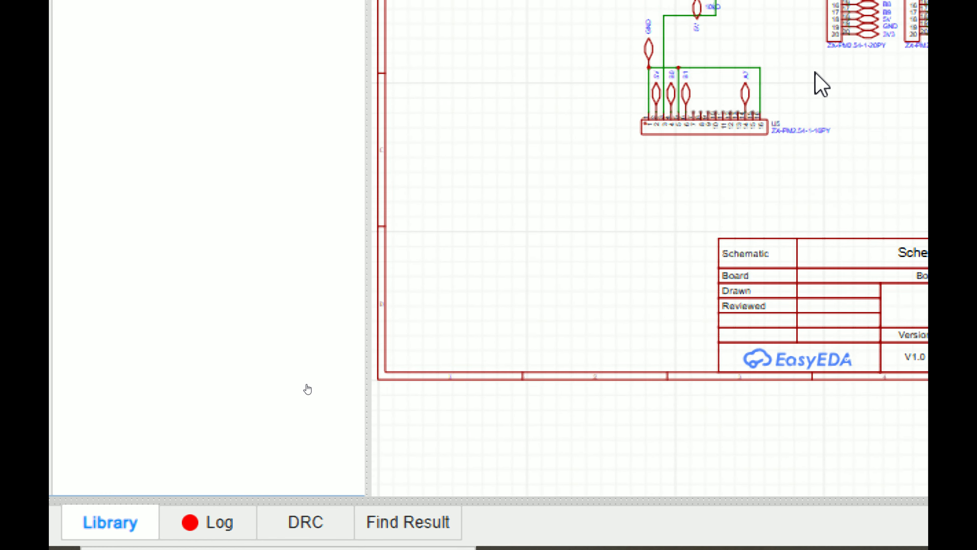
pyautogui.scroll(2, 576, 217)
pyautogui.scroll(3, 523, 218)
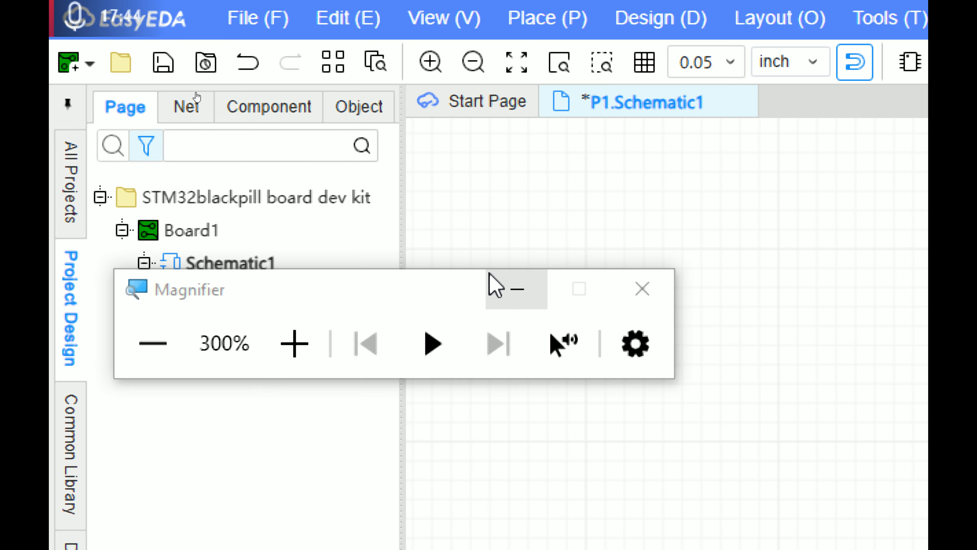
pyautogui.scroll(-5, 671, 200)
pyautogui.scroll(3, 724, 379)
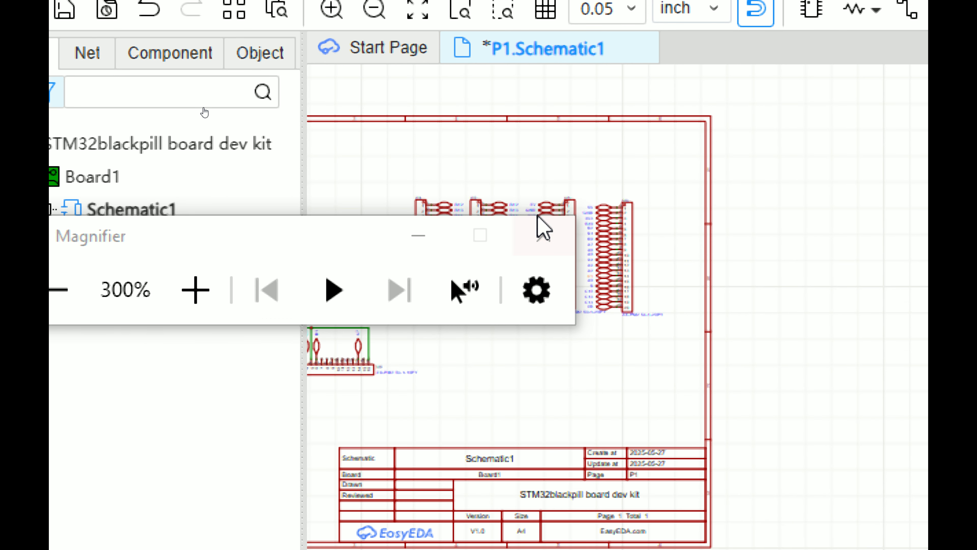
pyautogui.click(60, 290)
pyautogui.click(59, 290)
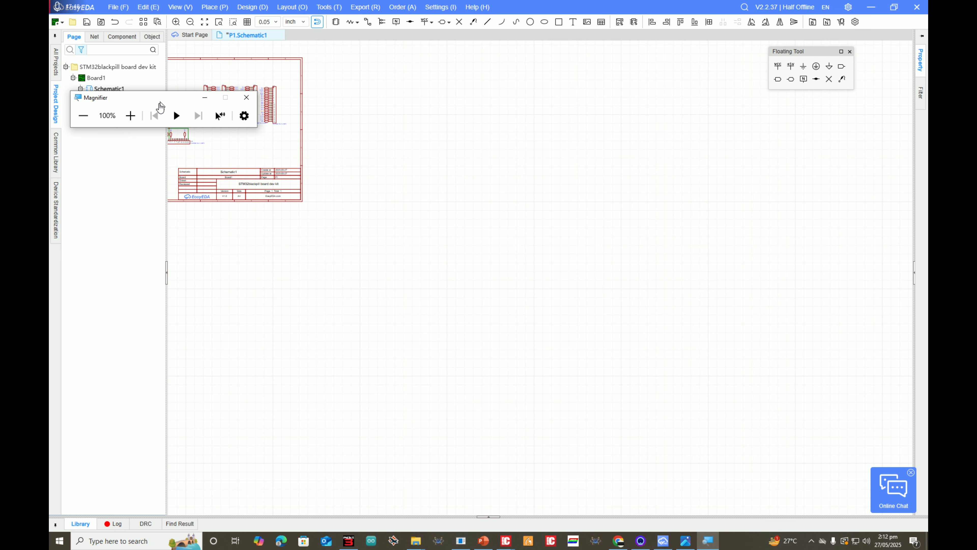
pyautogui.moveTo(187, 99); pyautogui.dragTo(466, 98)
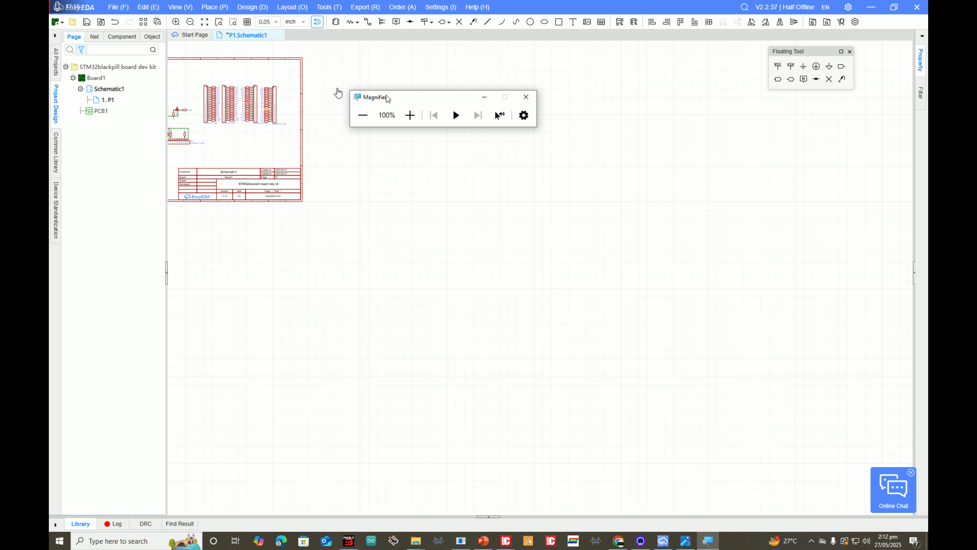
# - Copy the A4, A5 and A6 net ports from U1, rotate them to point upward, and attach them to pins 11, 12 and 13 of U5
pyautogui.scroll(8, 258, 92)
pyautogui.moveTo(262, 128); pyautogui.dragTo(338, 133, button='right')
pyautogui.moveTo(408, 96); pyautogui.dragTo(520, 44)
pyautogui.scroll(4, 332, 137)
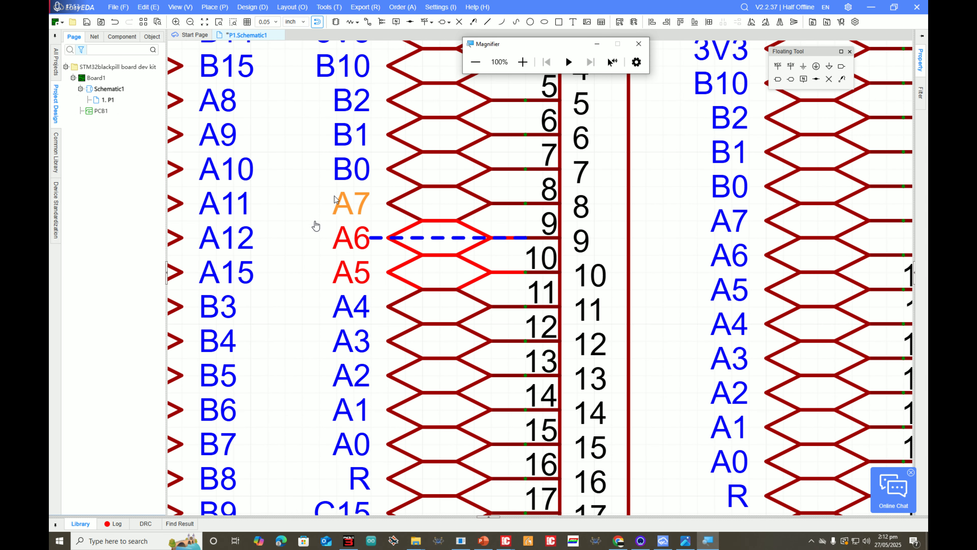
pyautogui.keyDown('ctrl'); pyautogui.click(405, 307); pyautogui.keyUp('ctrl')
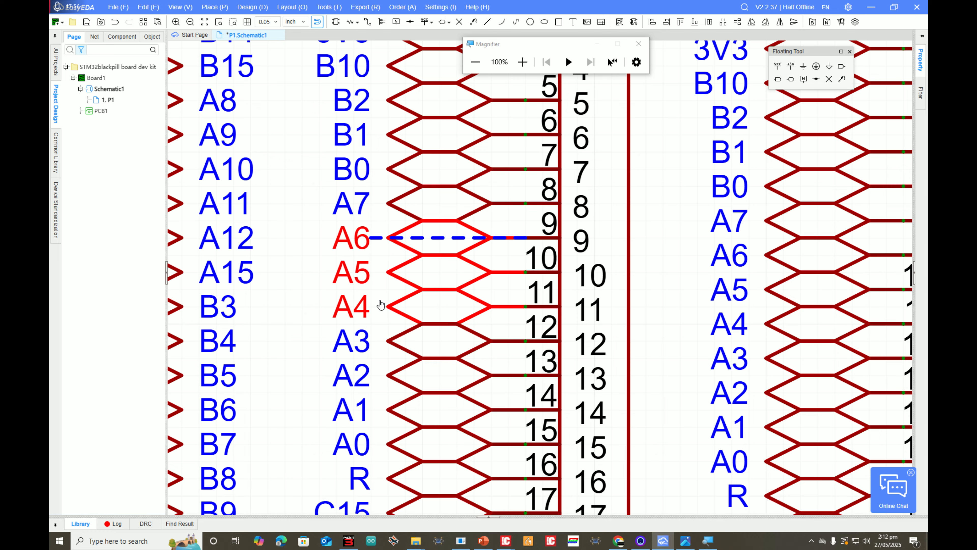
pyautogui.scroll(-5, 408, 269)
pyautogui.moveTo(345, 351); pyautogui.dragTo(494, 216, button='right')
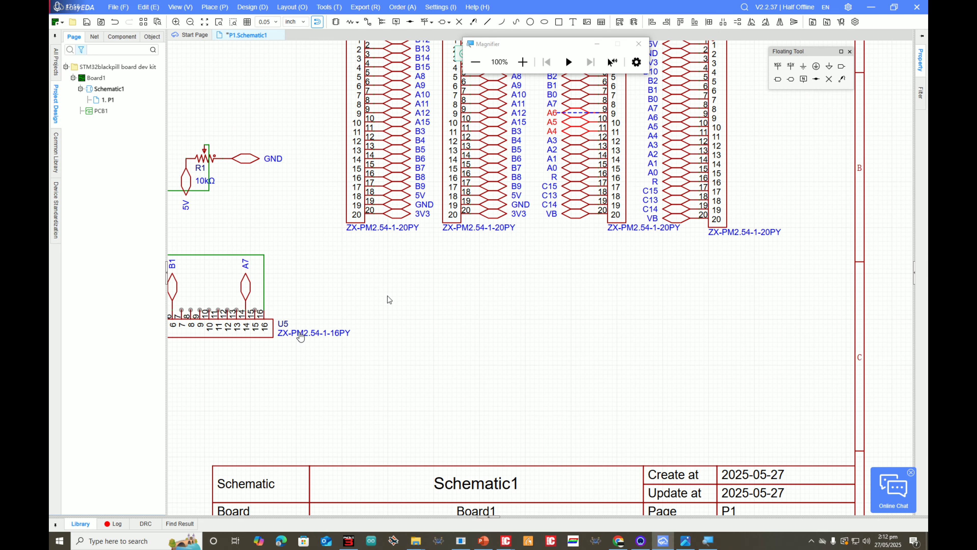
pyautogui.scroll(4, 201, 316)
pyautogui.moveTo(244, 286); pyautogui.dragTo(347, 281, button='right')
pyautogui.hotkey('ctrl', 'v')
pyautogui.press('space')
pyautogui.press('space')
pyautogui.press('space')
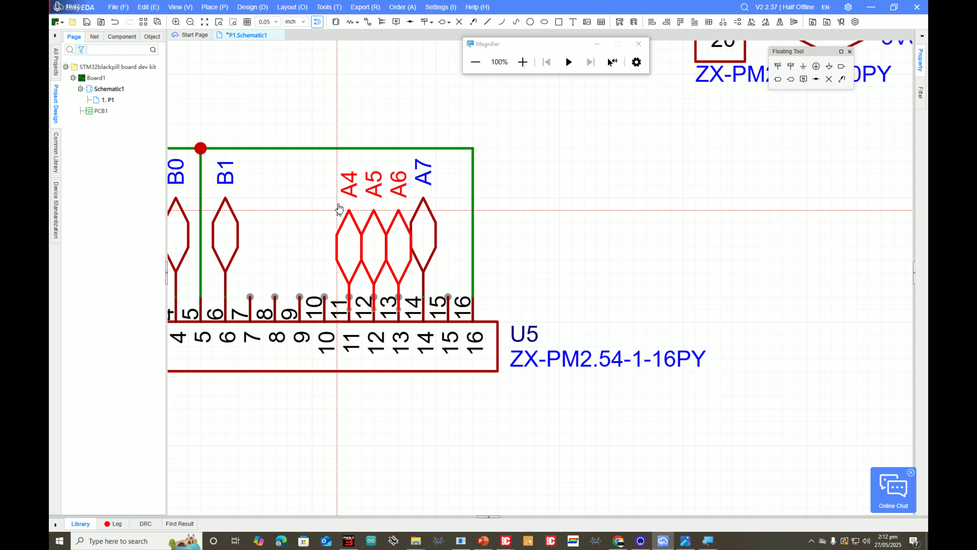
pyautogui.click(339, 208)
pyautogui.scroll(3, 446, 219)
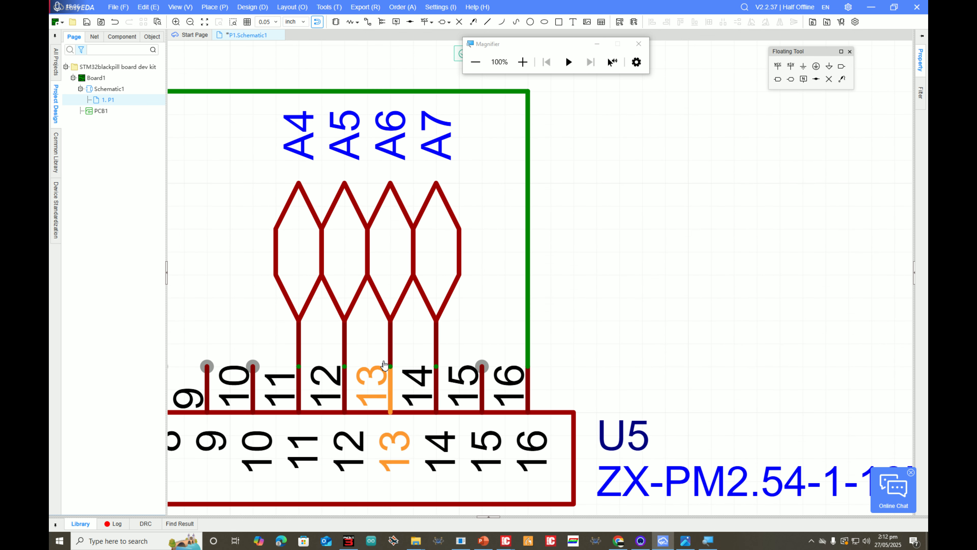
# - Review the wiring of U5 and check its last two pins against the 16x2 LCD pinout image in the browser
pyautogui.scroll(-5, 309, 235)
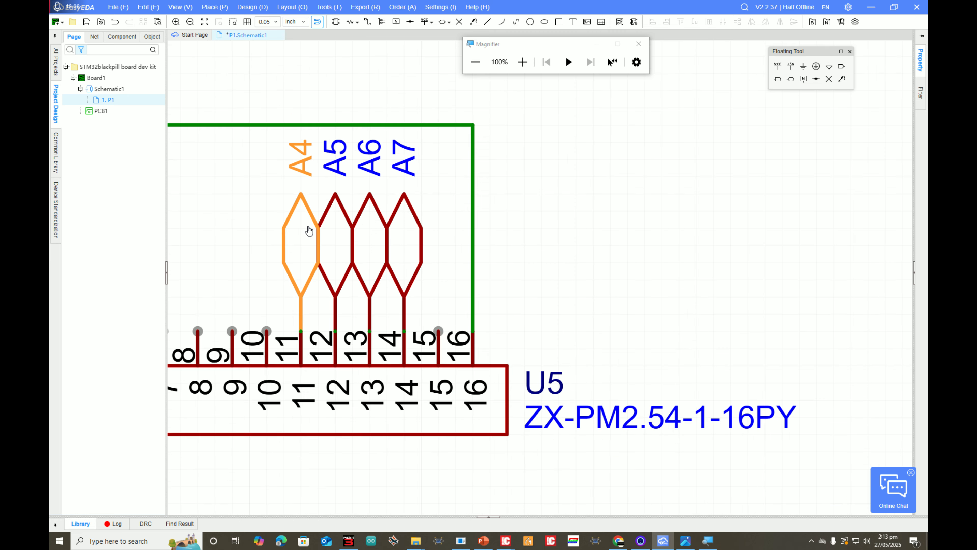
pyautogui.scroll(3, 355, 272)
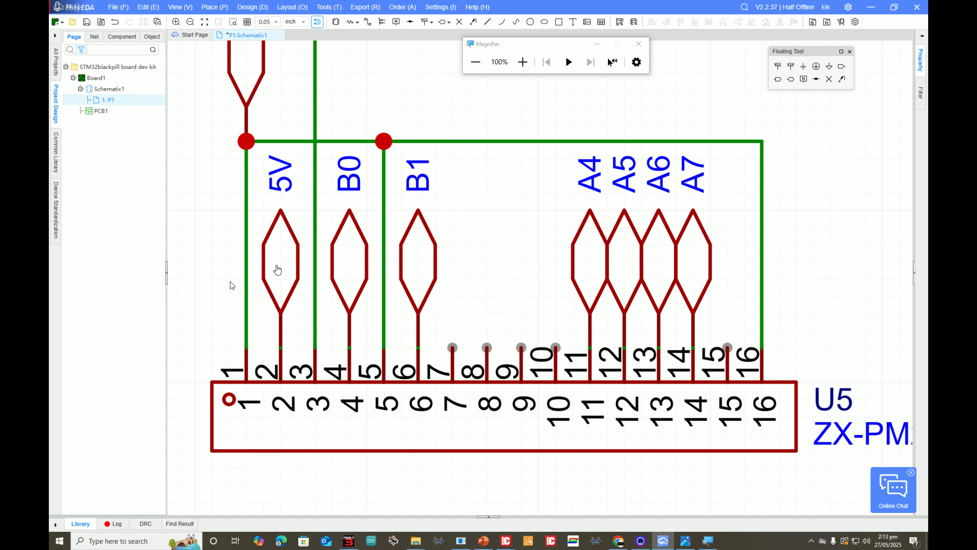
pyautogui.scroll(3, 701, 329)
pyautogui.scroll(-5, 774, 344)
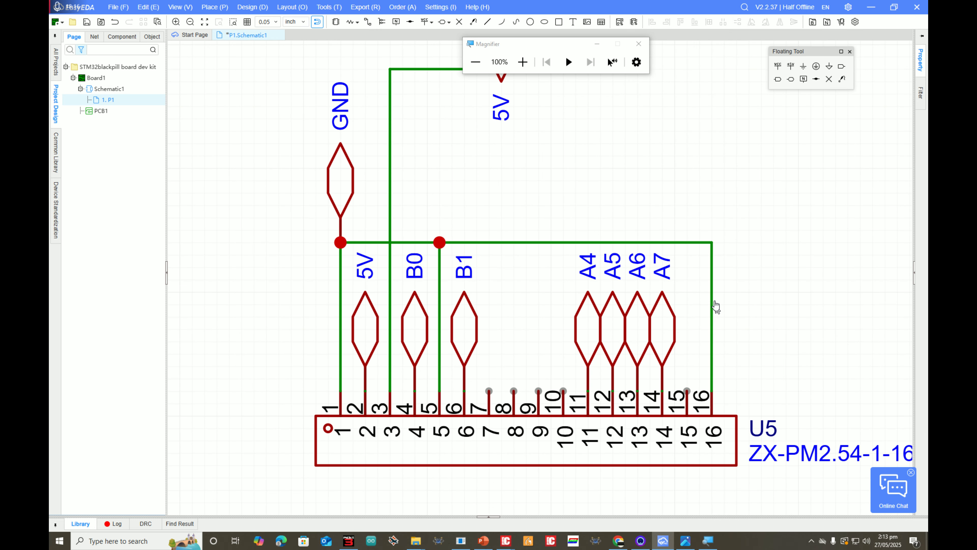
pyautogui.scroll(-4, 716, 307)
pyautogui.scroll(6, 632, 310)
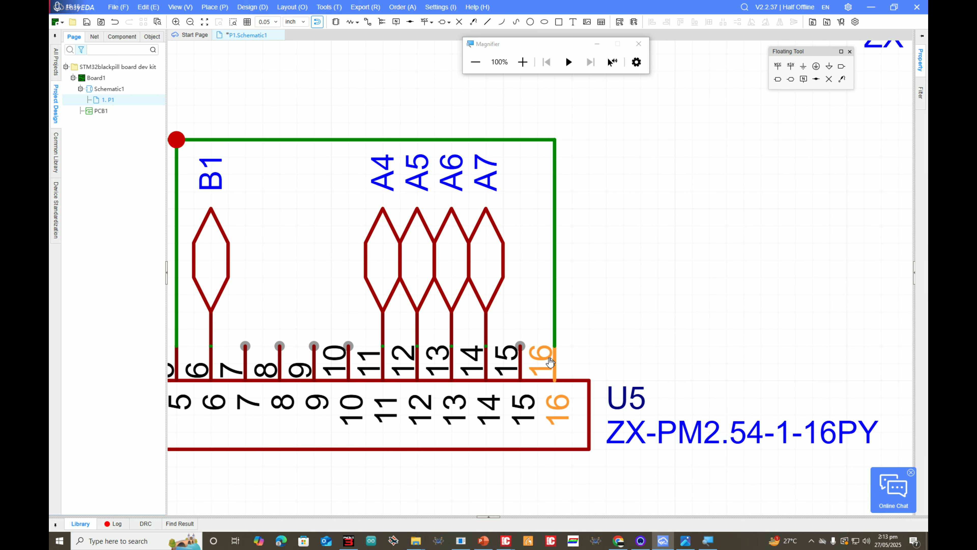
pyautogui.click(619, 540)
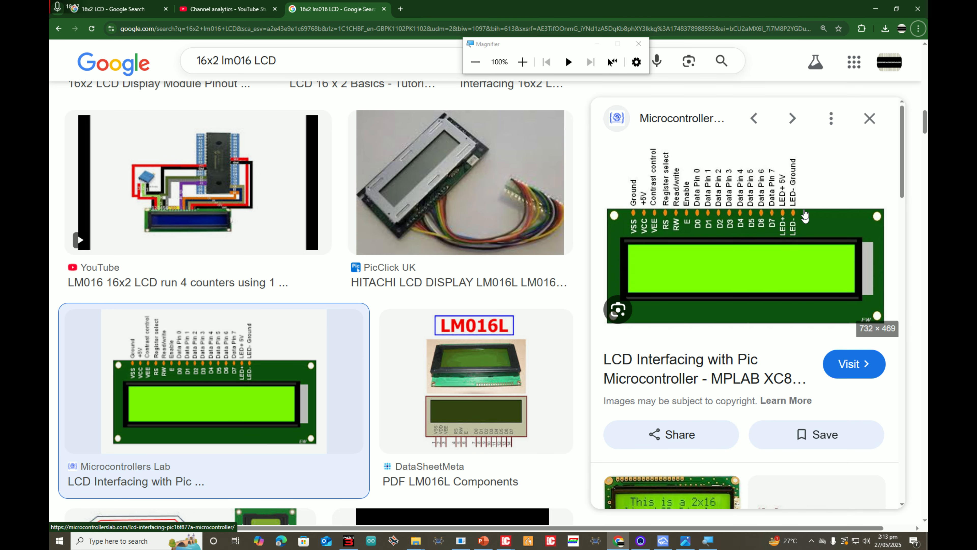
pyautogui.hotkey('alt', 'Tab')
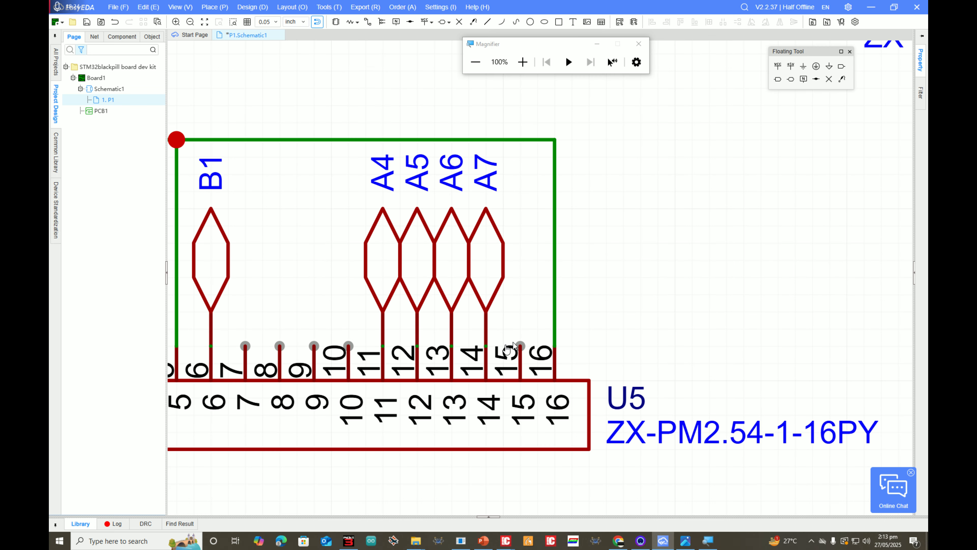
# - Copy the 5V net port from pin 2 of U5 and attach the copy to pin 15
pyautogui.scroll(-2, 568, 304)
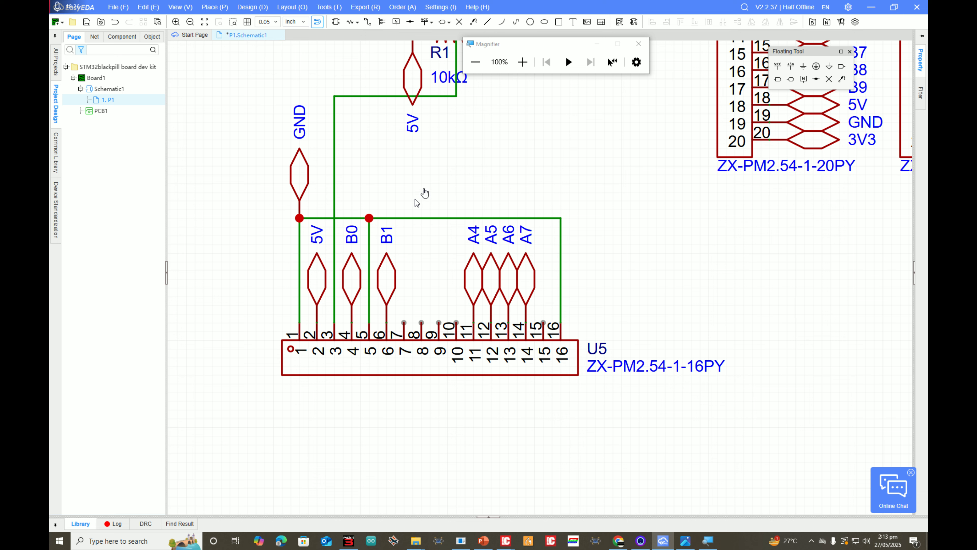
pyautogui.click(327, 276)
pyautogui.hotkey('ctrl', 'c')
pyautogui.hotkey('ctrl', 'v')
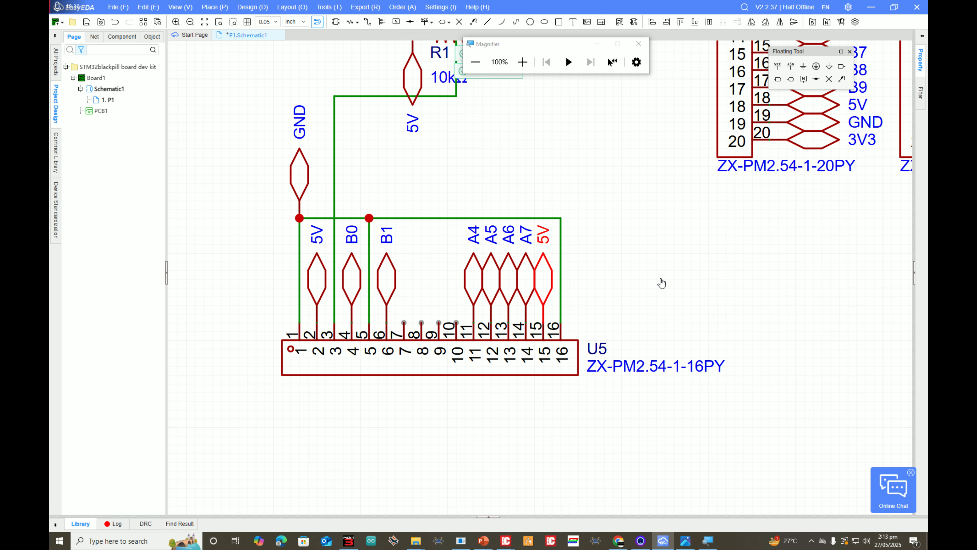
pyautogui.click(543, 322)
# - Look over the LCD header, the potentiometer and the four 20-pin headers, and check the LCD pinout image in the browser once more
pyautogui.scroll(-3, 577, 324)
pyautogui.scroll(1, 569, 304)
pyautogui.scroll(1, 495, 334)
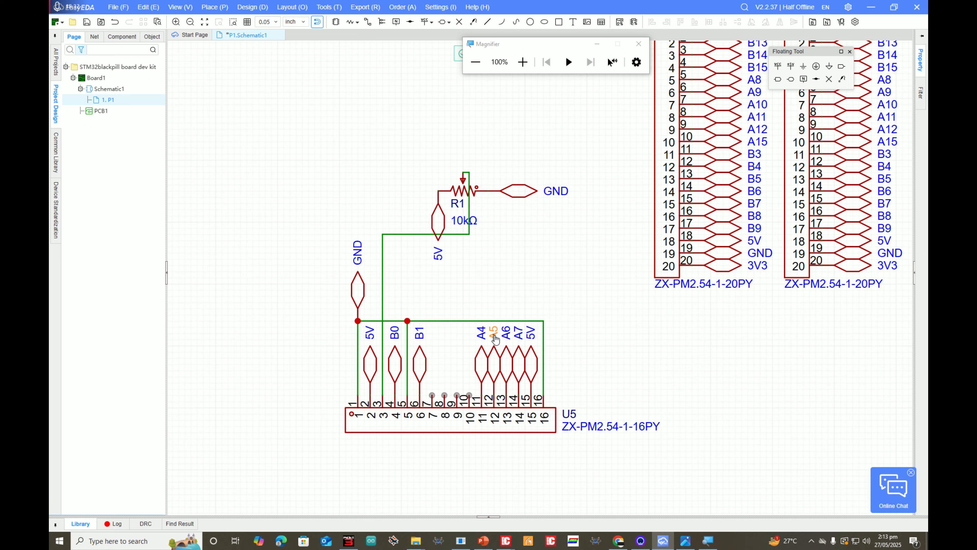
pyautogui.scroll(-3, 559, 302)
pyautogui.scroll(1, 469, 414)
pyautogui.scroll(3, 532, 379)
pyautogui.scroll(1, 536, 402)
pyautogui.scroll(-2, 535, 402)
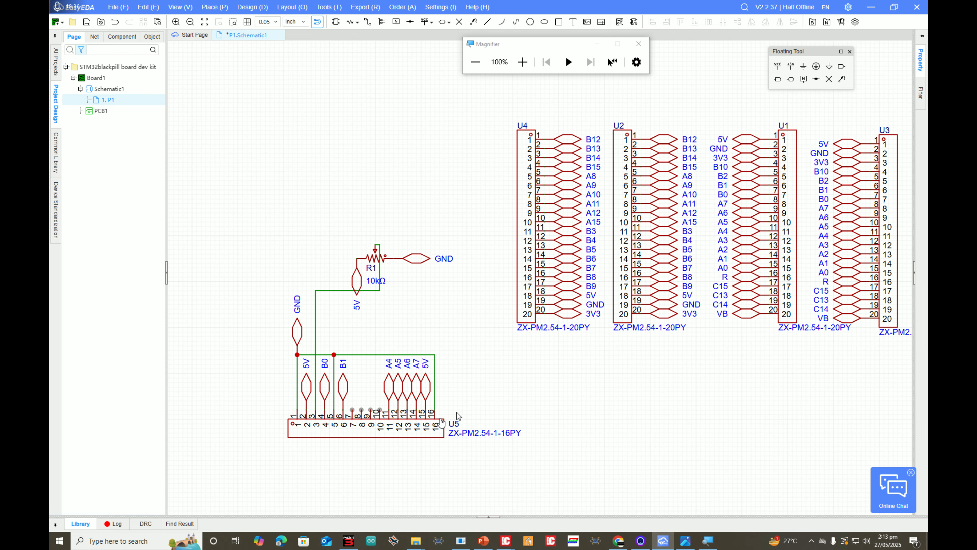
pyautogui.moveTo(599, 337); pyautogui.dragTo(498, 374, button='right')
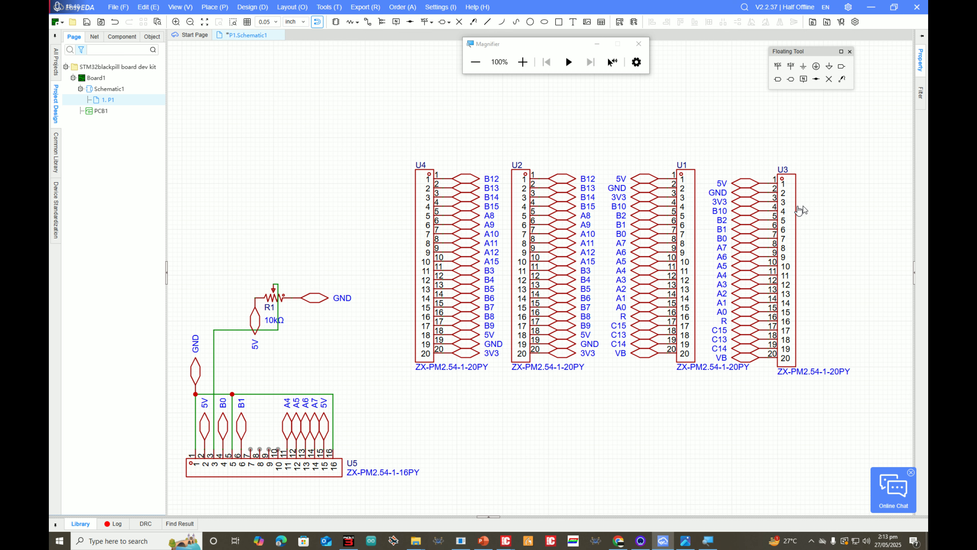
pyautogui.scroll(-1, 799, 210)
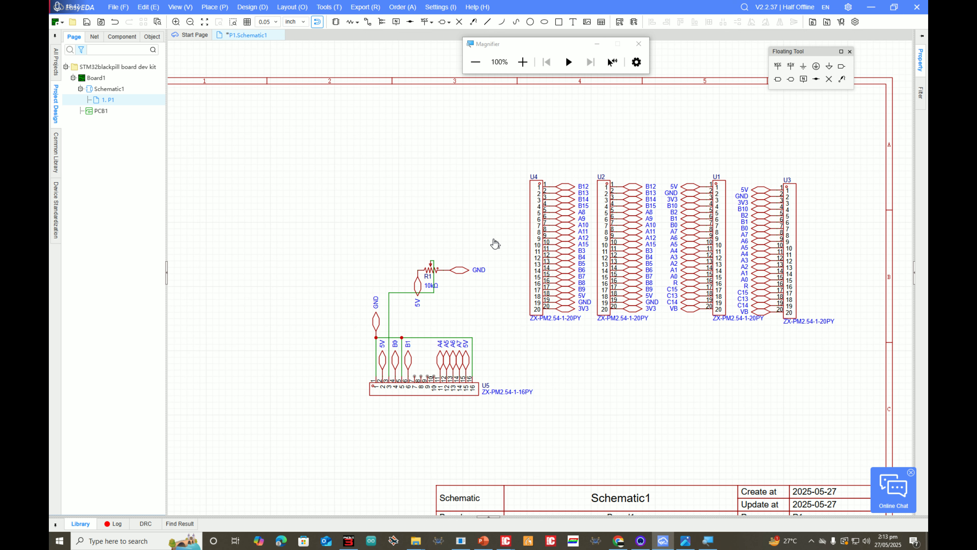
pyautogui.scroll(2, 554, 250)
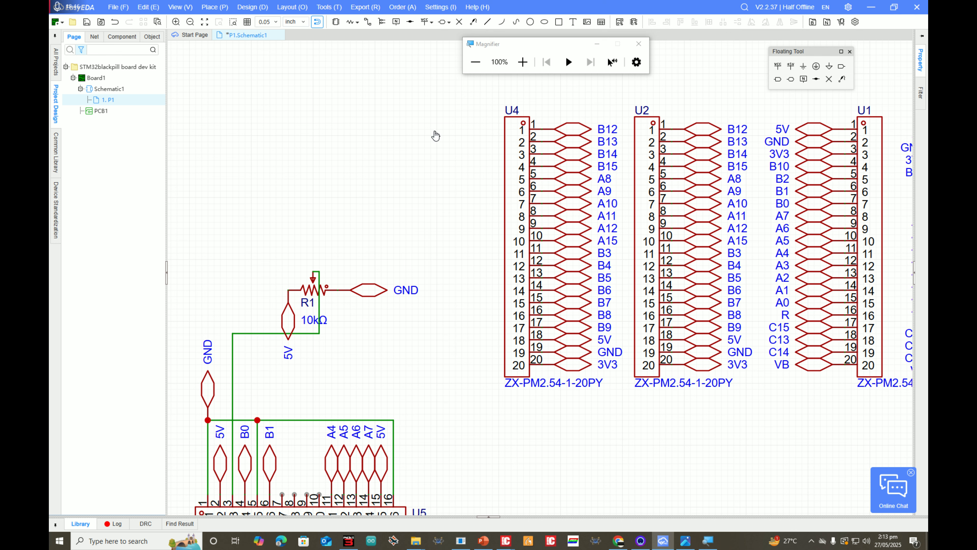
pyautogui.hotkey('alt', 'Tab')
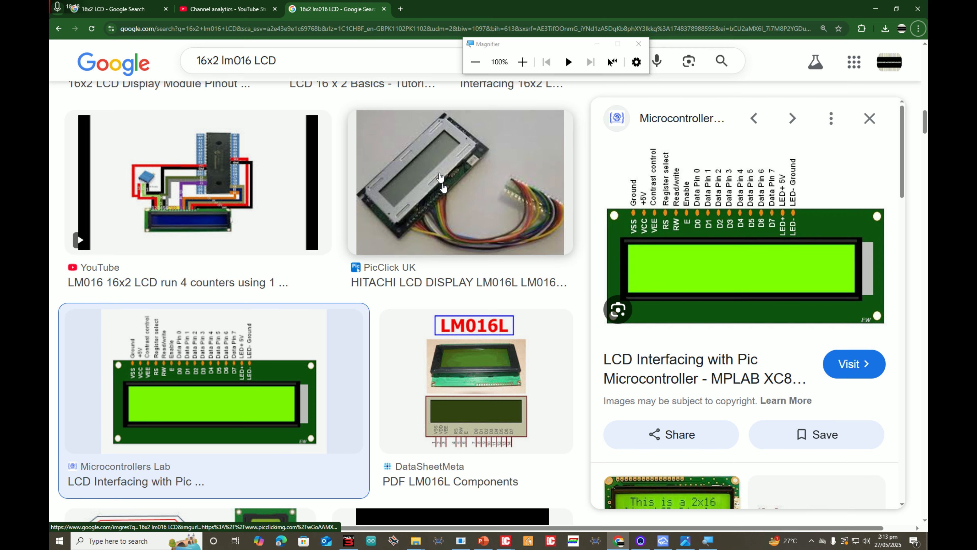
pyautogui.hotkey('alt', 'Tab')
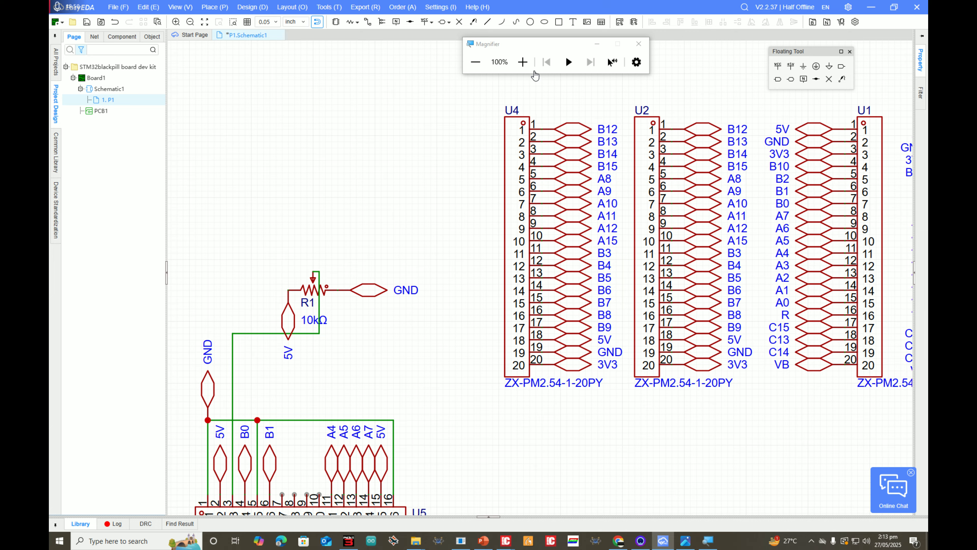
# - Open the device library, clear the previous part search, and filter the component categories by "LED"
pyautogui.click(522, 62)
pyautogui.click(522, 62)
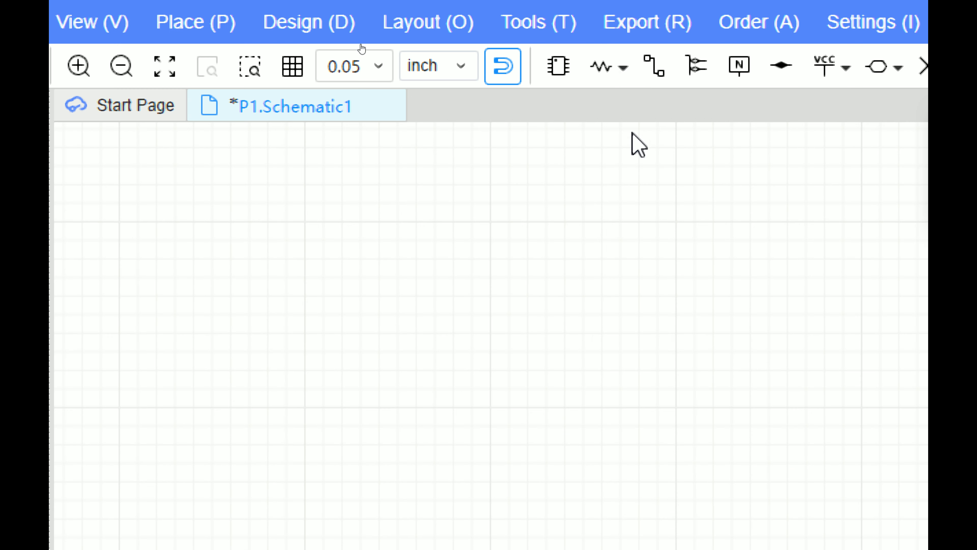
pyautogui.click(556, 66)
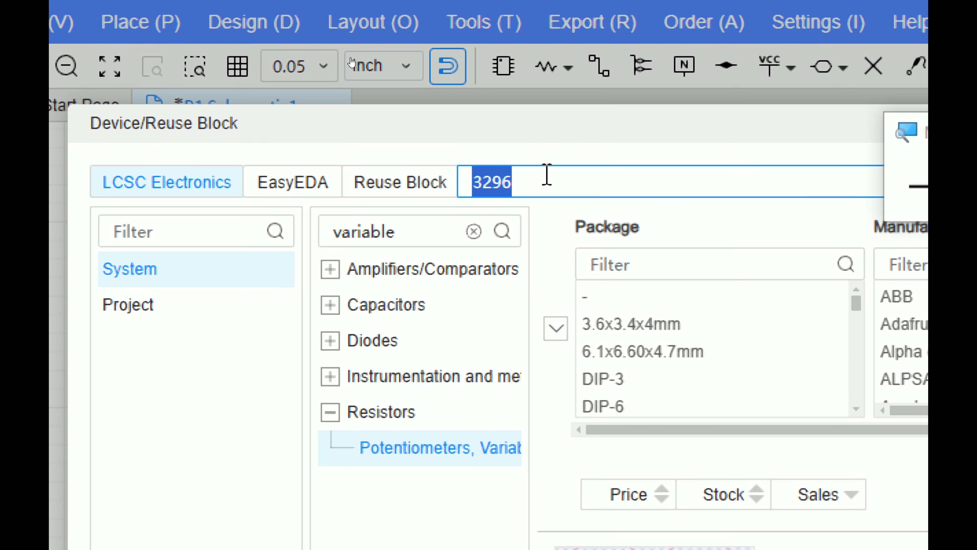
pyautogui.press('BackSpace')
pyautogui.doubleClick(452, 233)
pyautogui.write('LED')
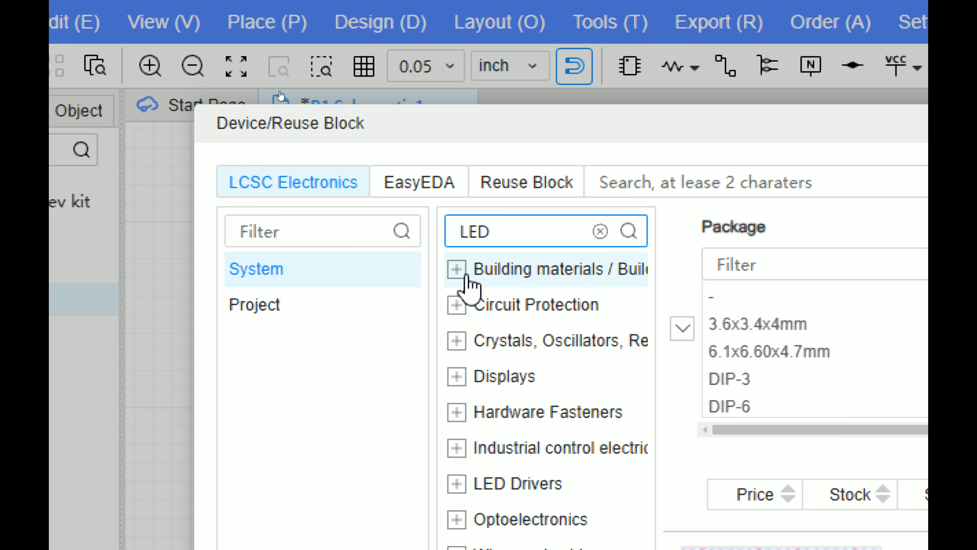
# - Examine the subcategories of the LED-filtered categories, from Building materials through LED Drivers, for a suitable indicator LED group
pyautogui.click(457, 269)
pyautogui.click(457, 213)
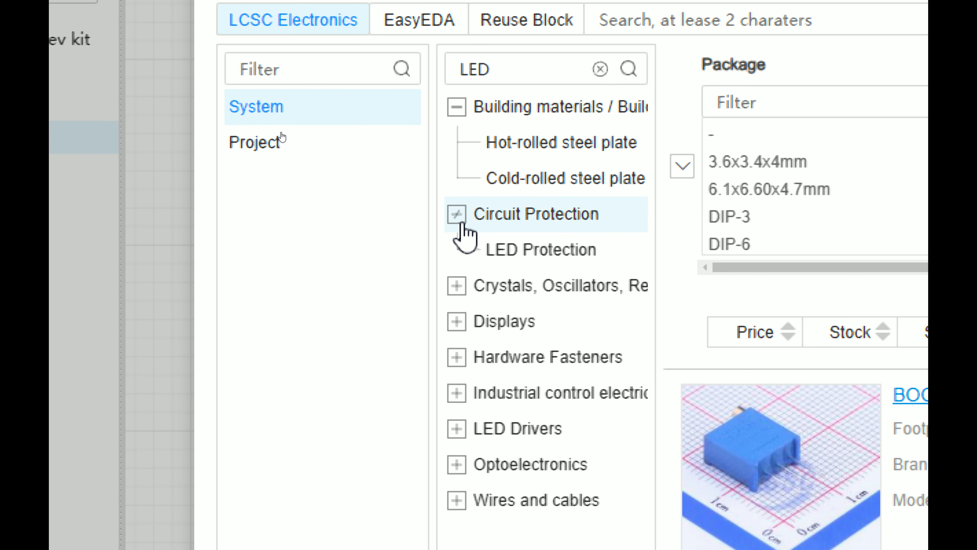
pyautogui.click(456, 285)
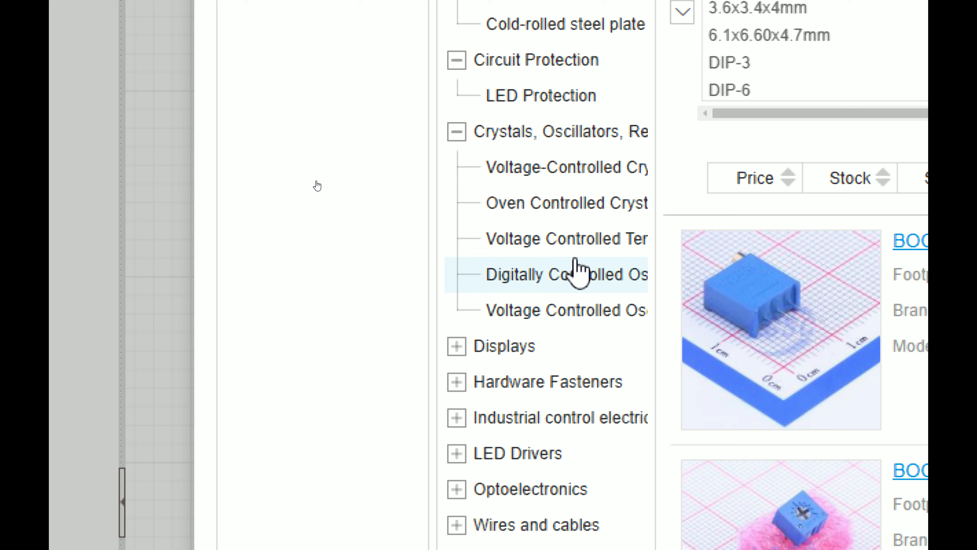
pyautogui.click(456, 346)
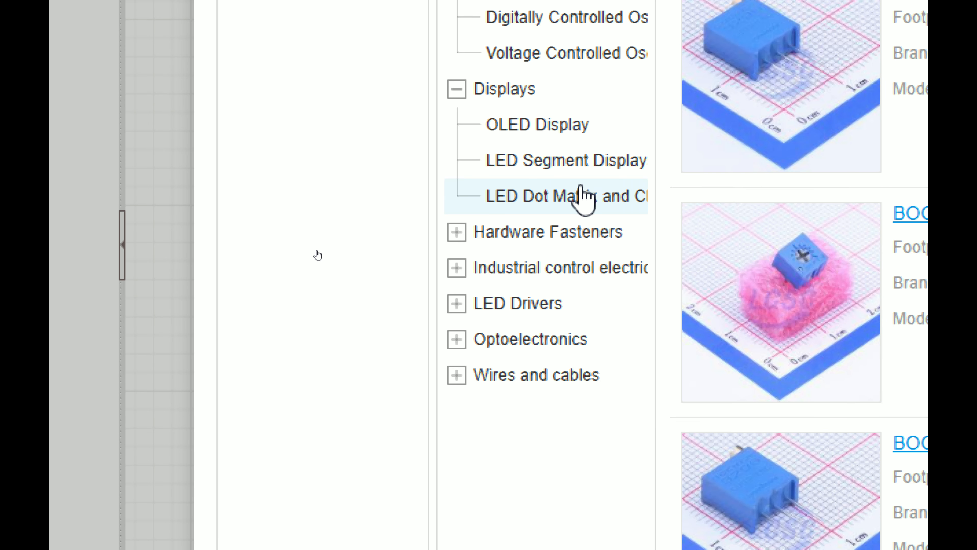
pyautogui.click(457, 232)
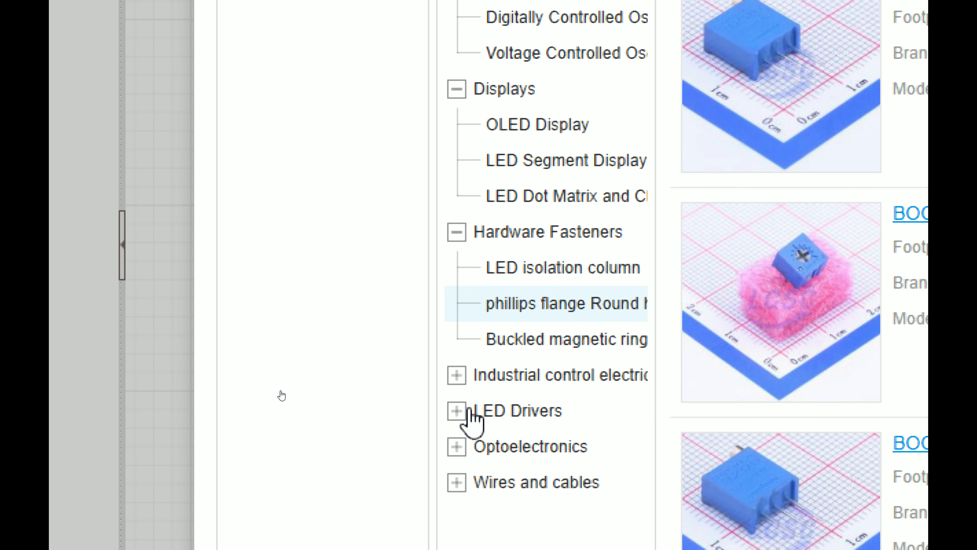
pyautogui.click(456, 374)
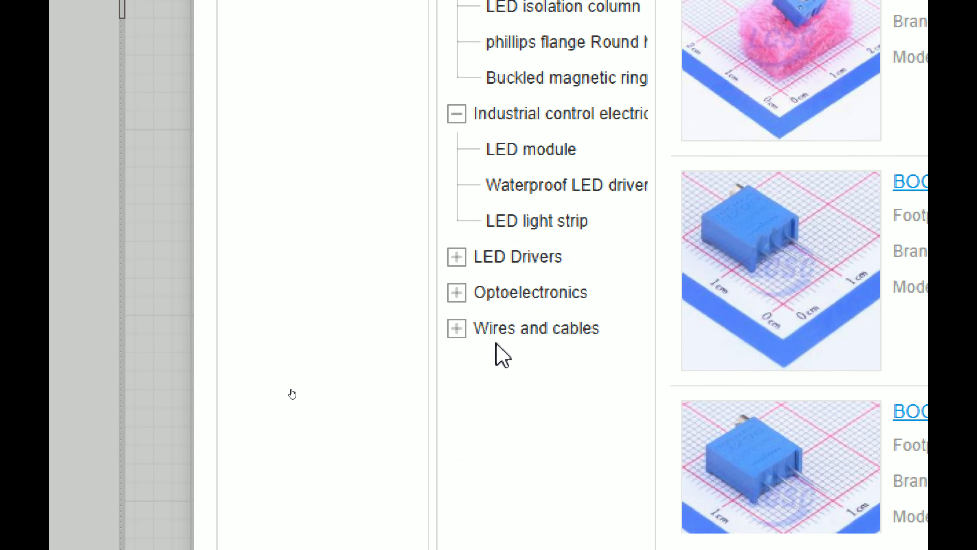
pyautogui.click(458, 256)
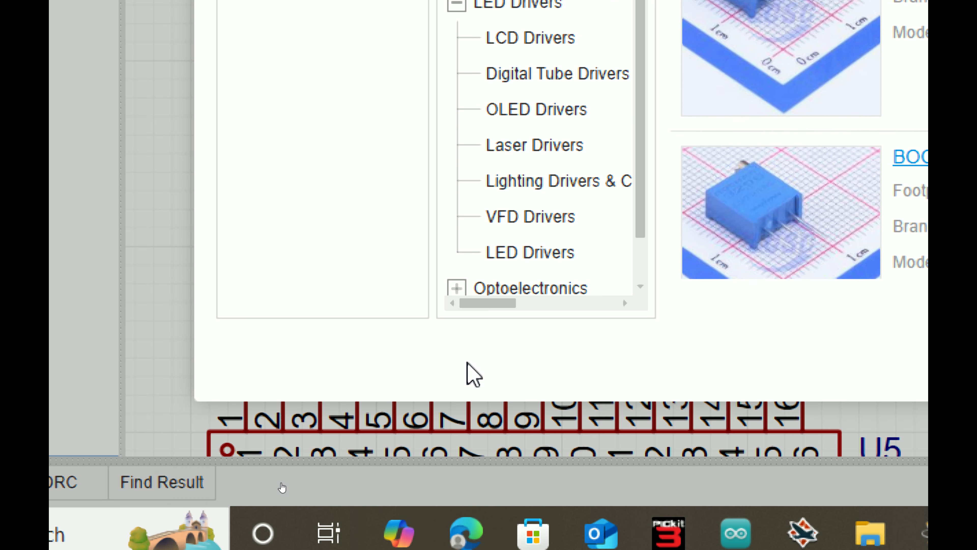
pyautogui.scroll(-1, 569, 384)
pyautogui.scroll(-2, 569, 385)
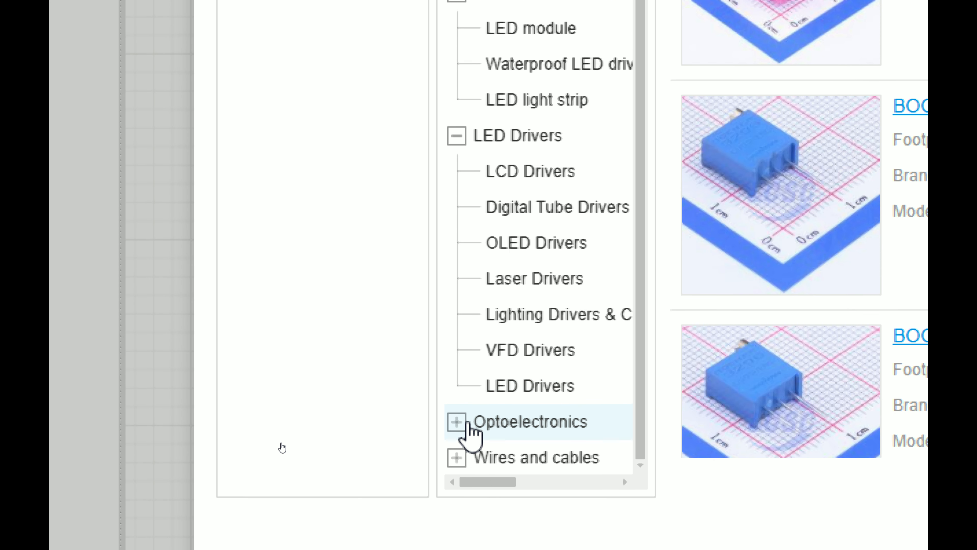
# - Examine the LED Indication - Discrete parts under Optoelectronics in the LCSC Electronics library for a suitable LED
pyautogui.click(467, 422)
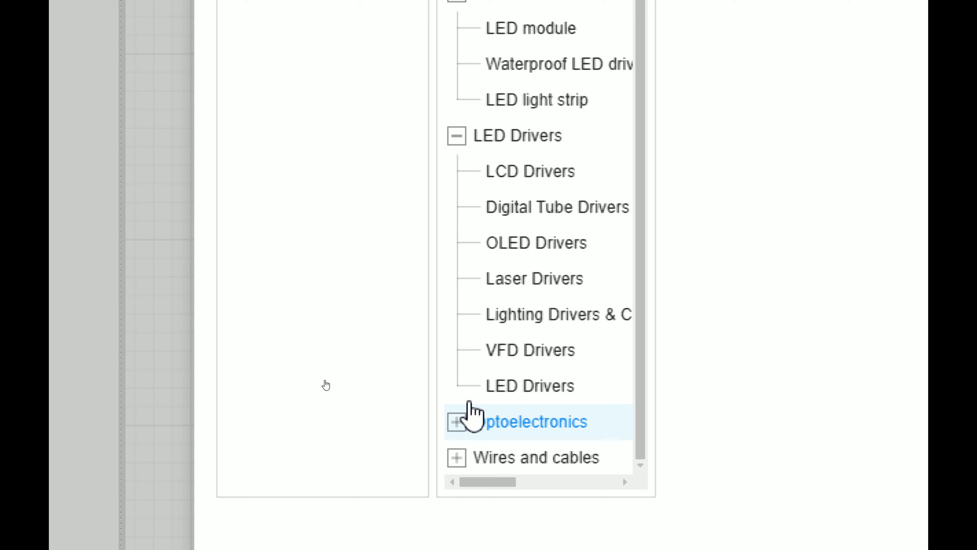
pyautogui.click(457, 421)
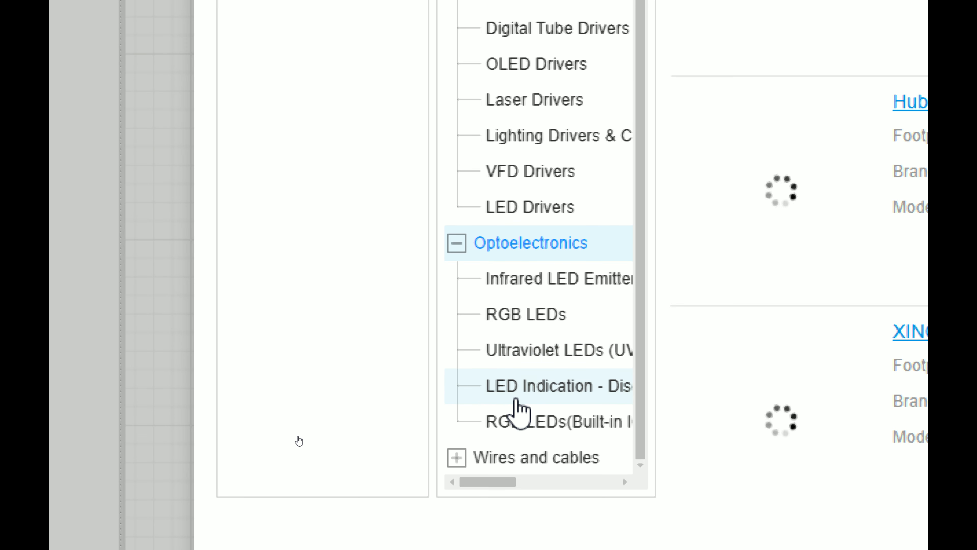
pyautogui.click(539, 393)
pyautogui.moveTo(501, 482)
pyautogui.mouseDown()
pyautogui.moveTo(523, 483)
pyautogui.moveTo(496, 483)
pyautogui.mouseUp()
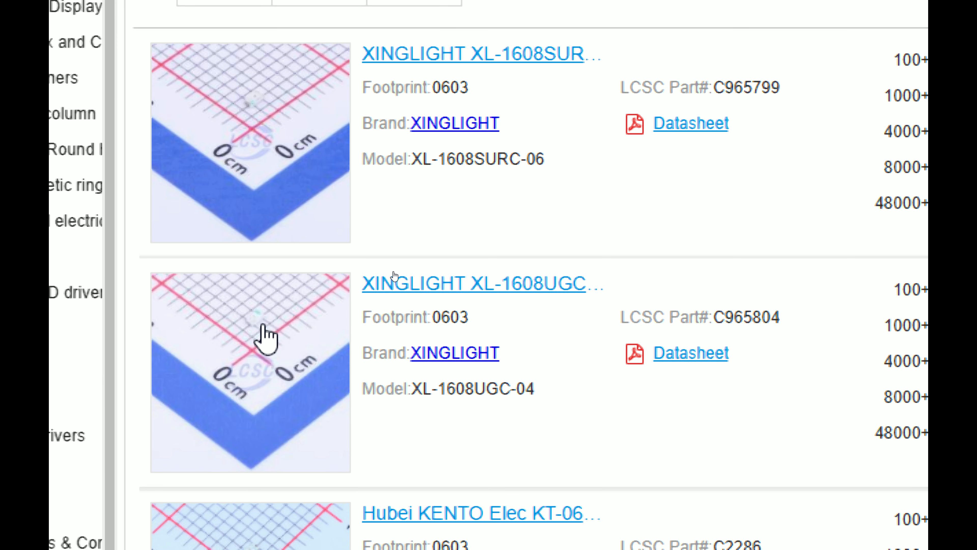
pyautogui.scroll(-5, 404, 288)
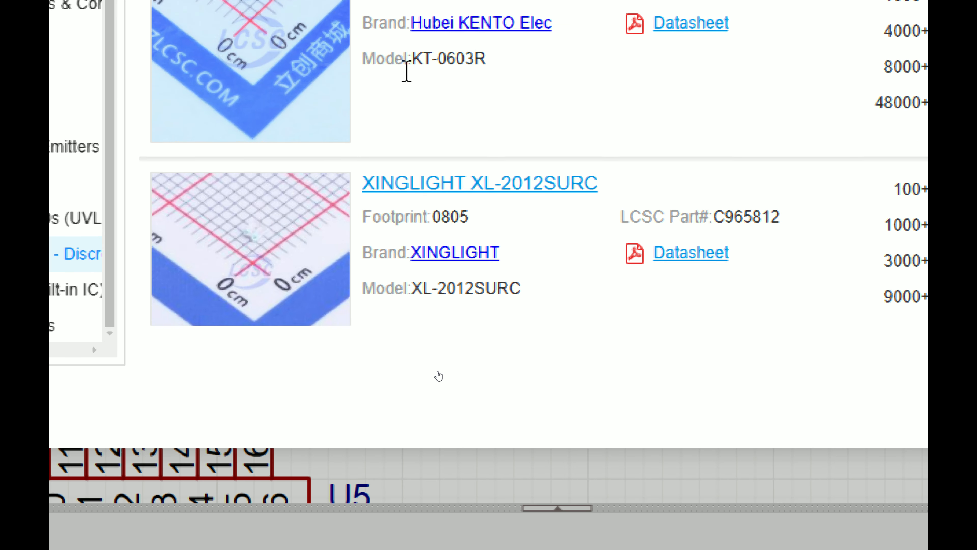
pyautogui.scroll(-10, 404, 83)
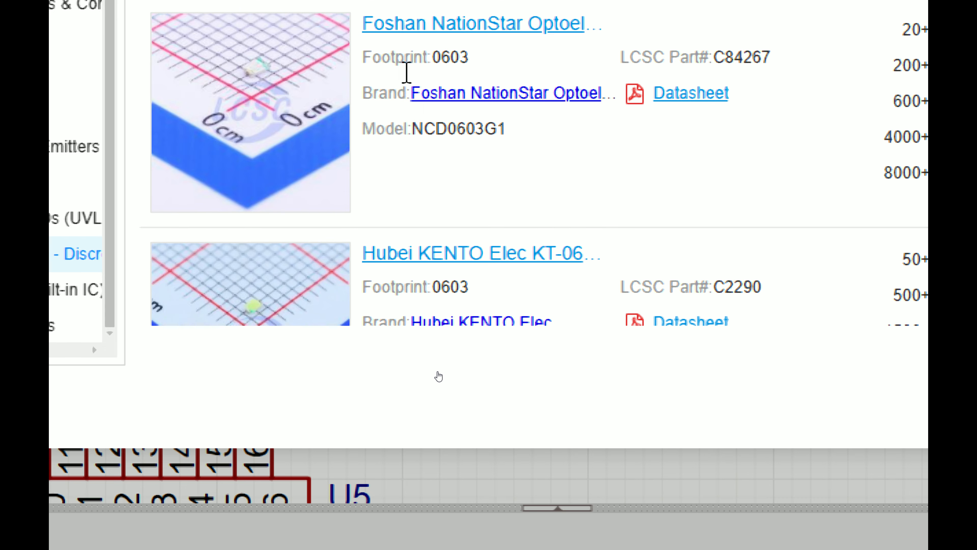
pyautogui.scroll(-10, 409, 82)
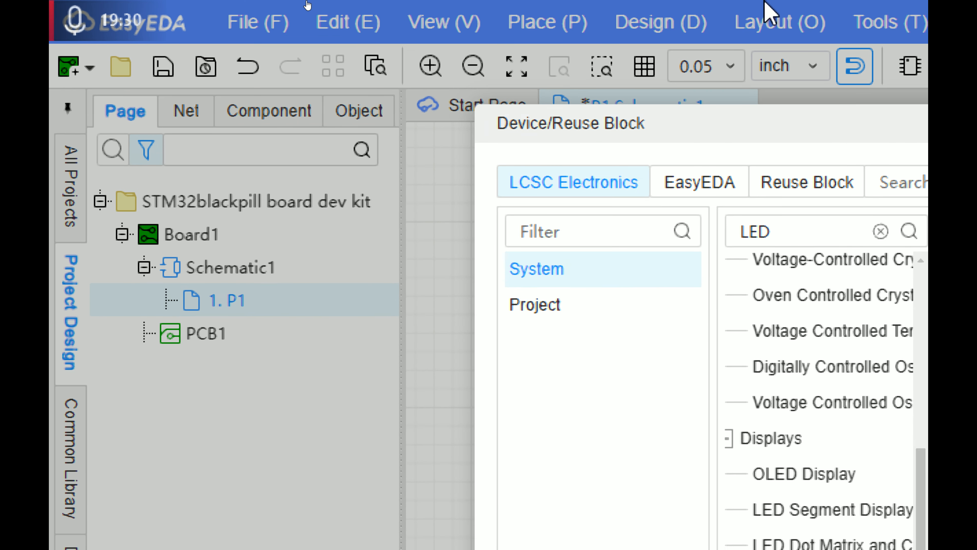
# - Filter the EasyEDA library's categories by "LED", expand Optoelectronics, and show the devices in the compact list view
pyautogui.click(697, 194)
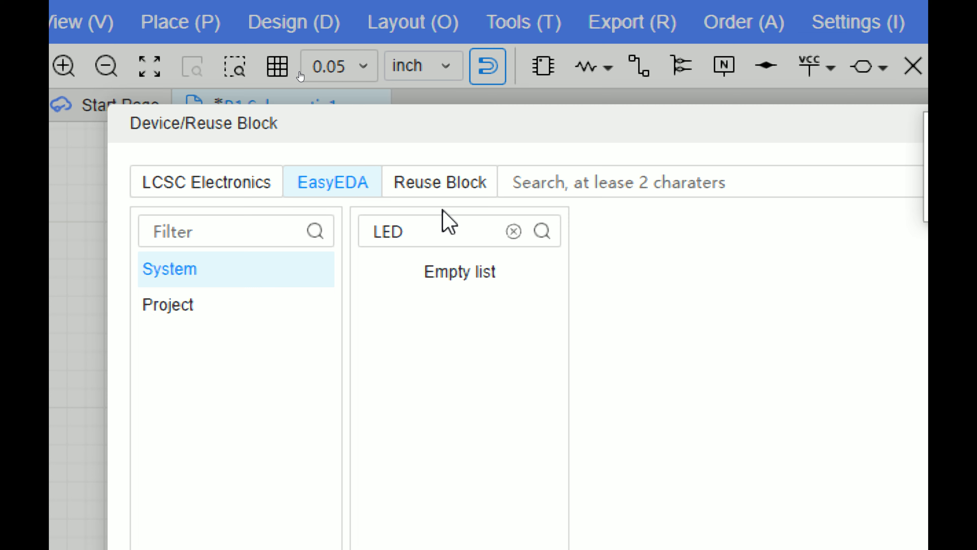
pyautogui.doubleClick(435, 216)
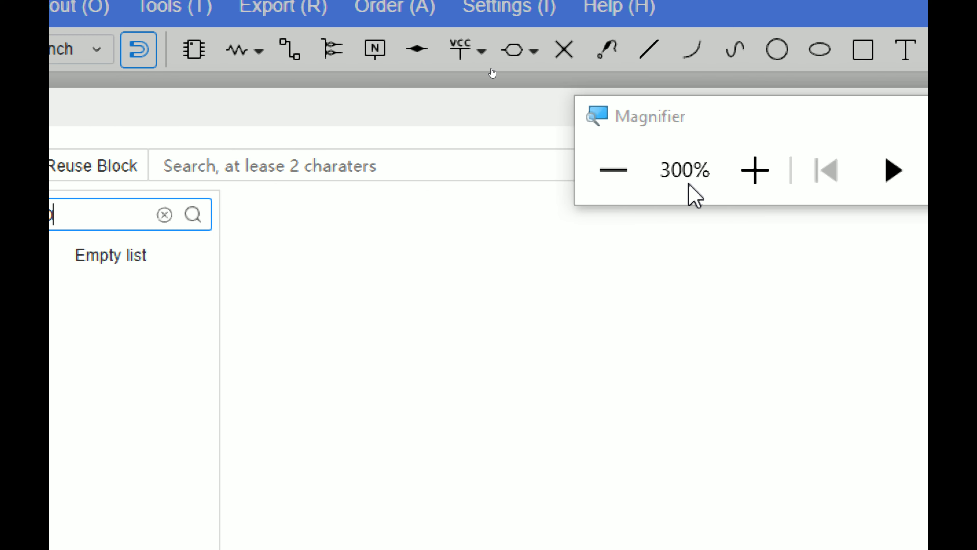
pyautogui.click(841, 170)
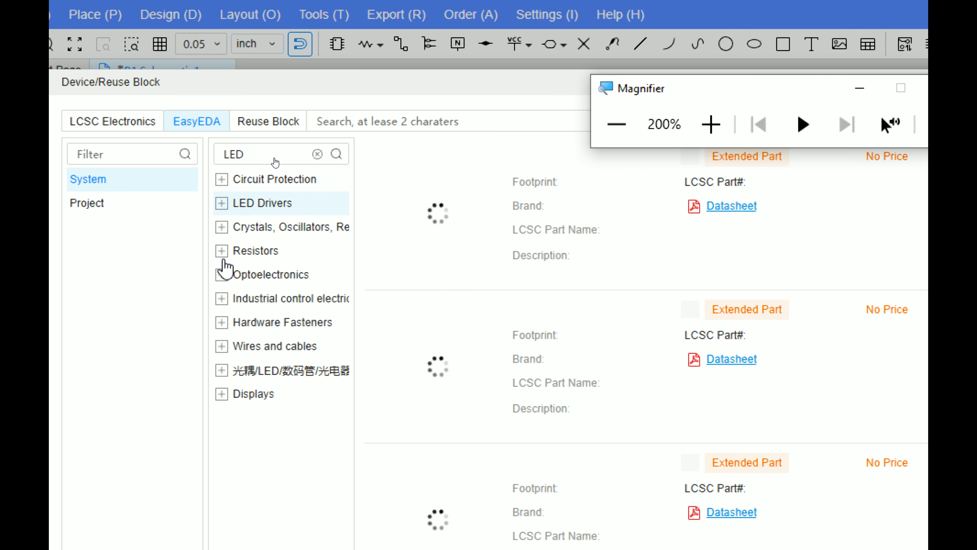
pyautogui.click(222, 276)
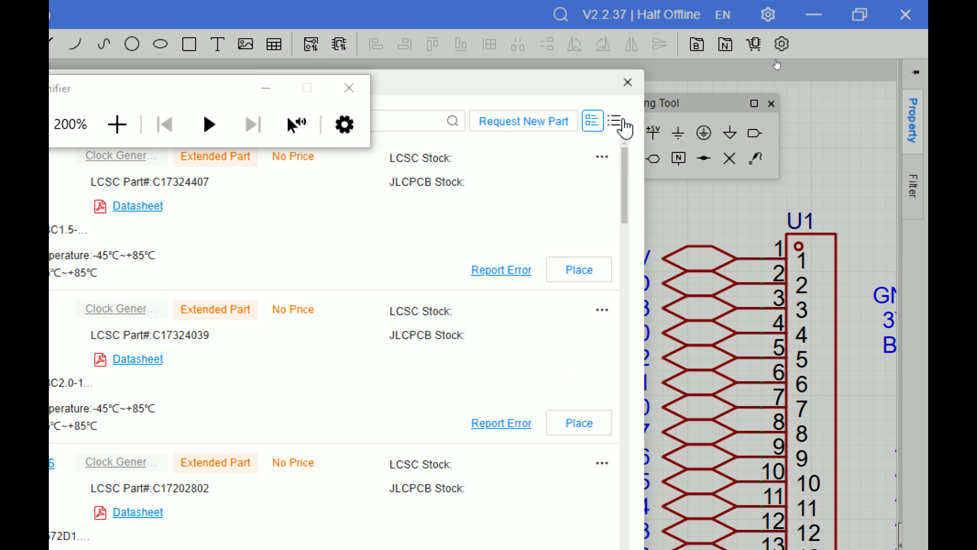
pyautogui.click(620, 122)
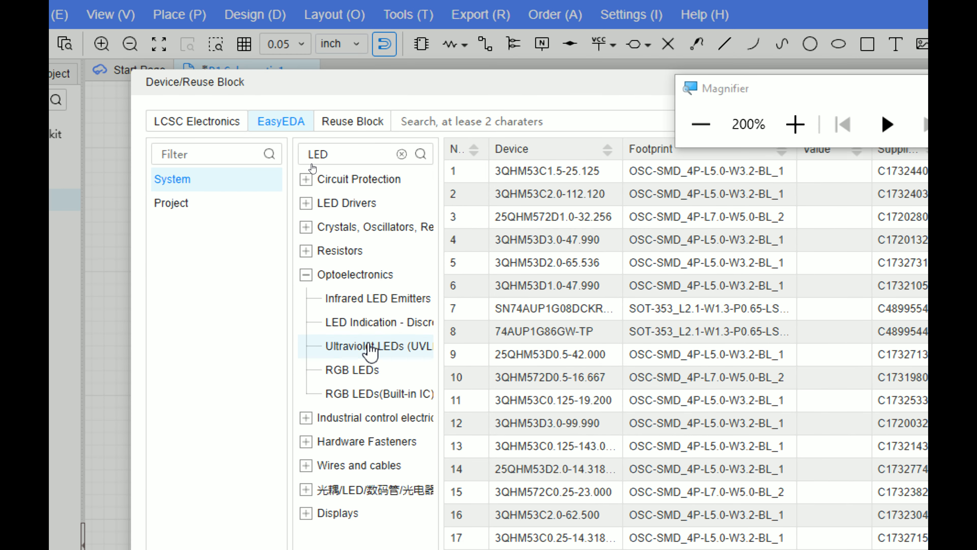
# - Examine the LED subcategories of the EasyEDA library, including Displays, Wires and cables, Industrial control electrical, Hardware Fasteners and Crystals
pyautogui.click(373, 327)
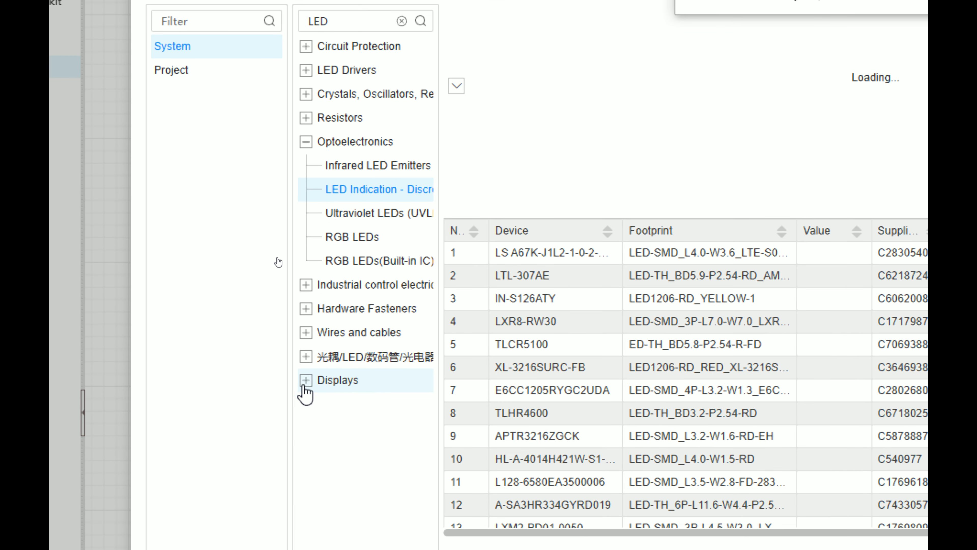
pyautogui.click(306, 513)
pyautogui.click(306, 357)
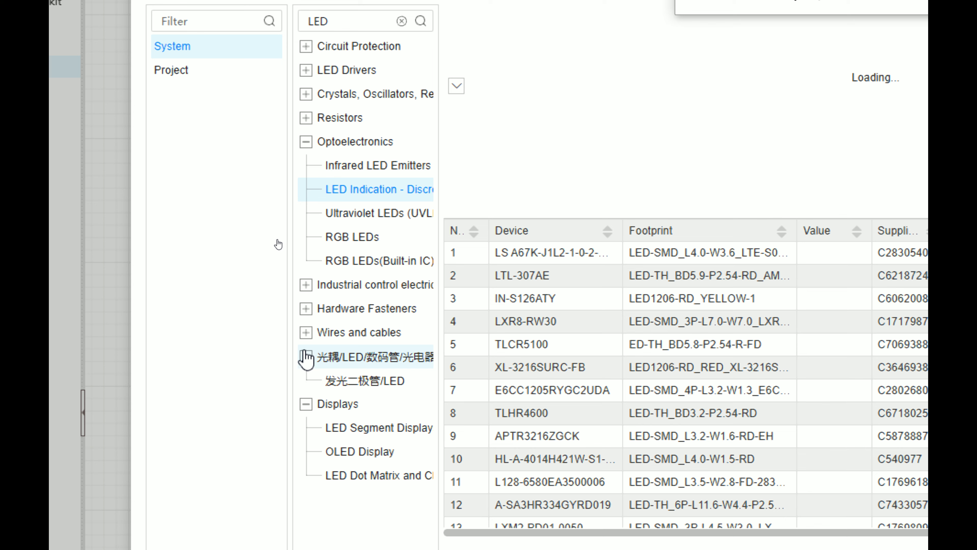
pyautogui.click(305, 333)
pyautogui.click(310, 308)
pyautogui.click(309, 290)
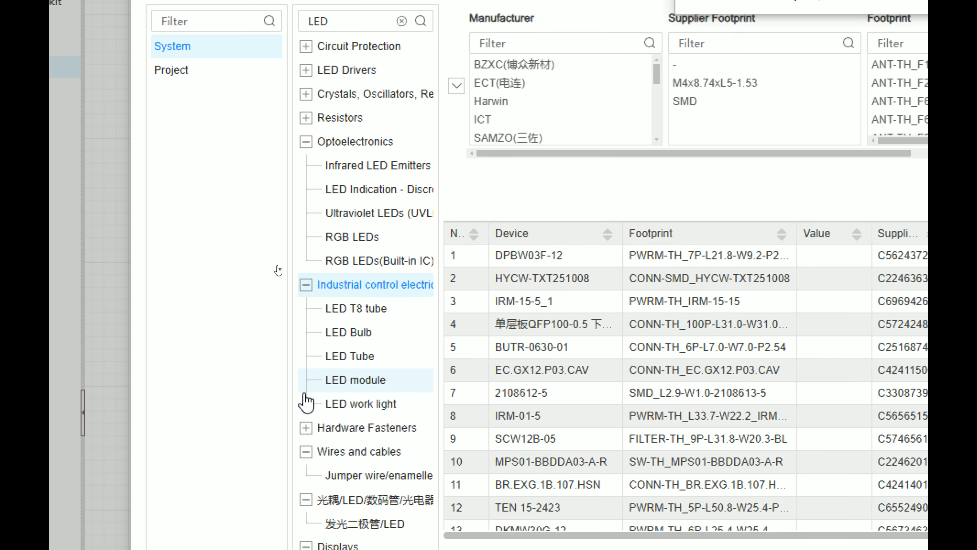
pyautogui.click(305, 428)
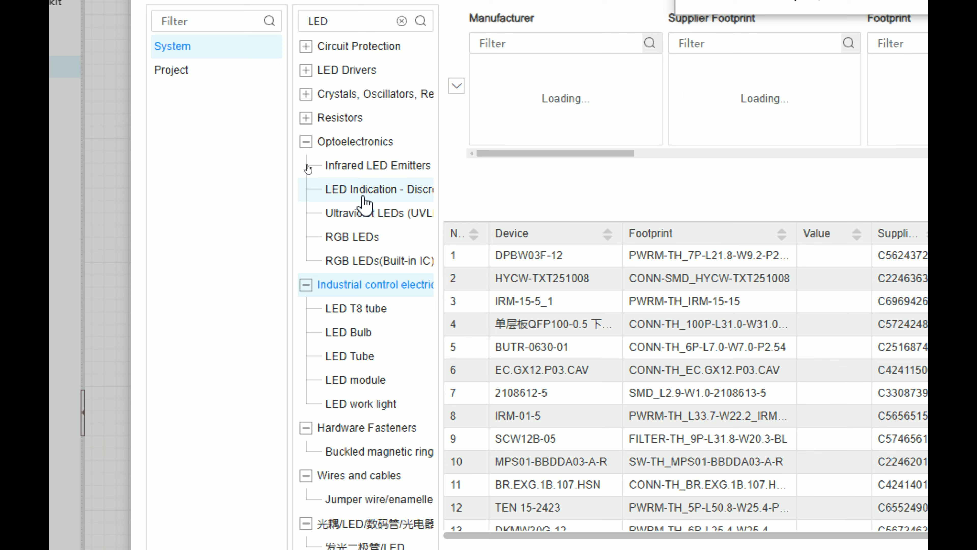
pyautogui.click(333, 96)
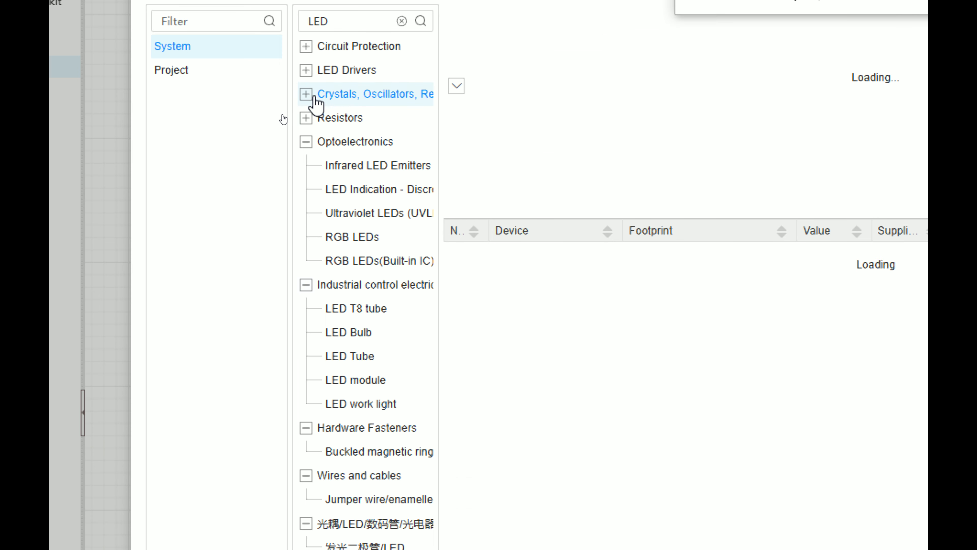
pyautogui.click(305, 93)
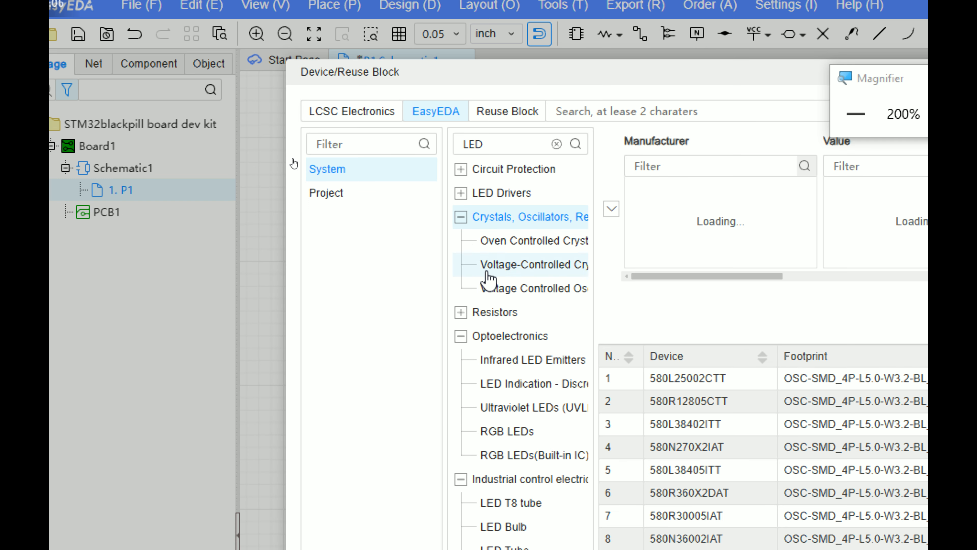
# - List the LED Indication - Discrete devices with the filters cleared, and select LTL-307AE for preview
pyautogui.click(514, 414)
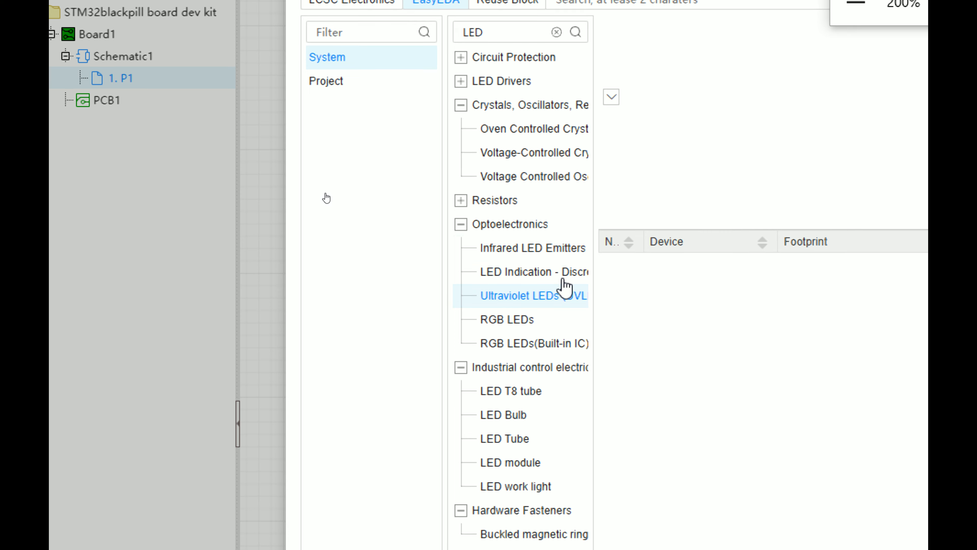
pyautogui.click(537, 385)
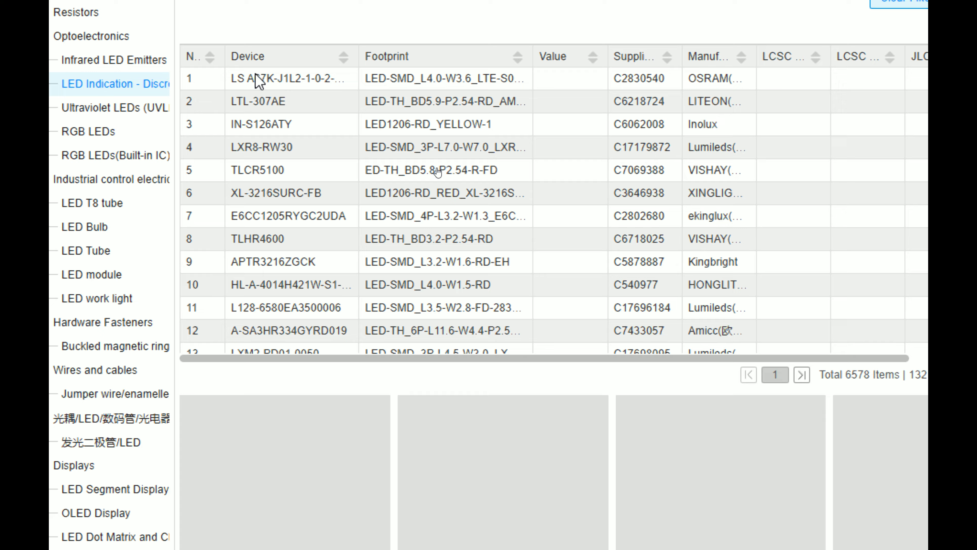
pyautogui.click(255, 75)
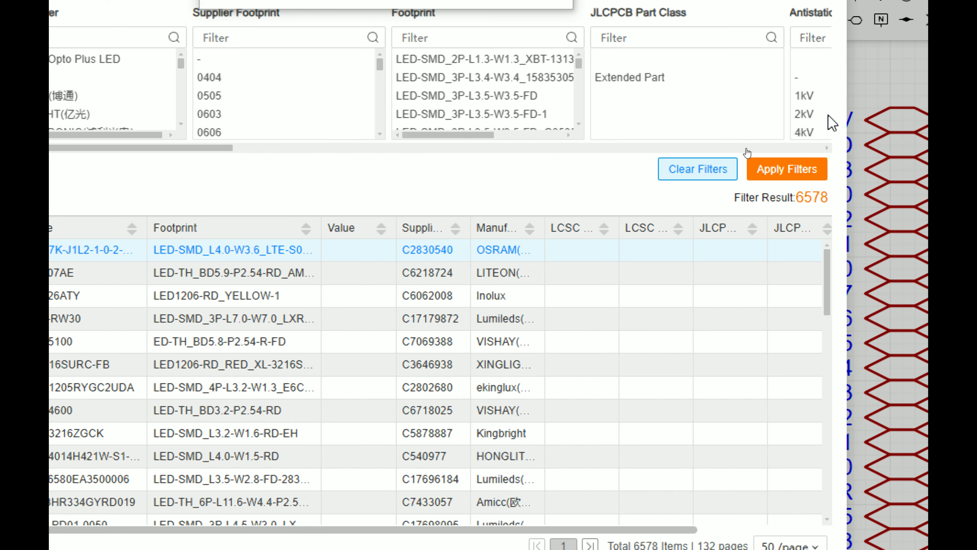
pyautogui.click(715, 171)
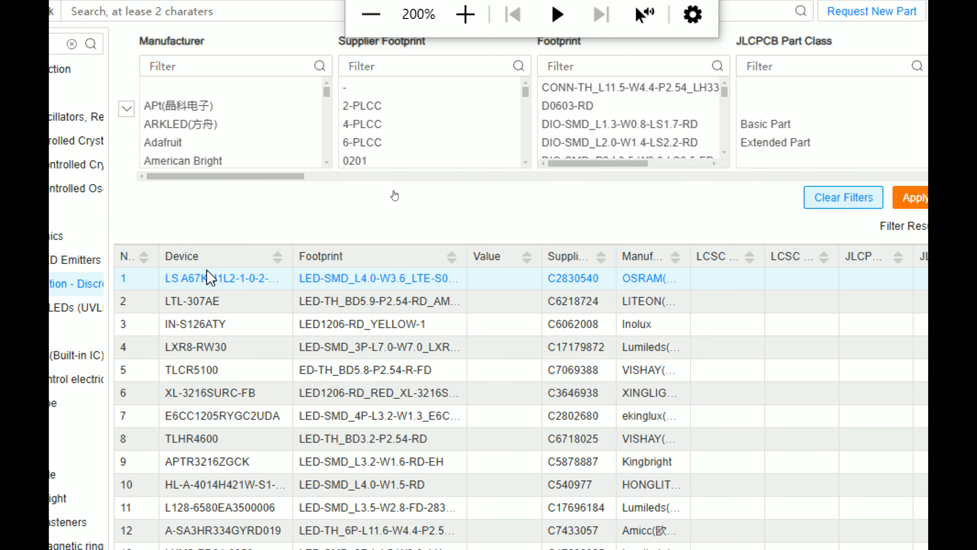
pyautogui.click(227, 304)
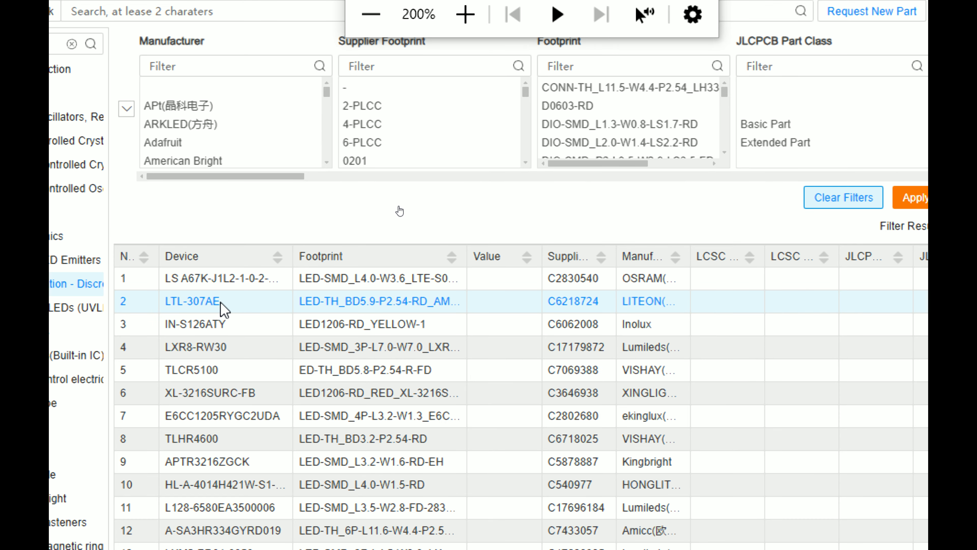
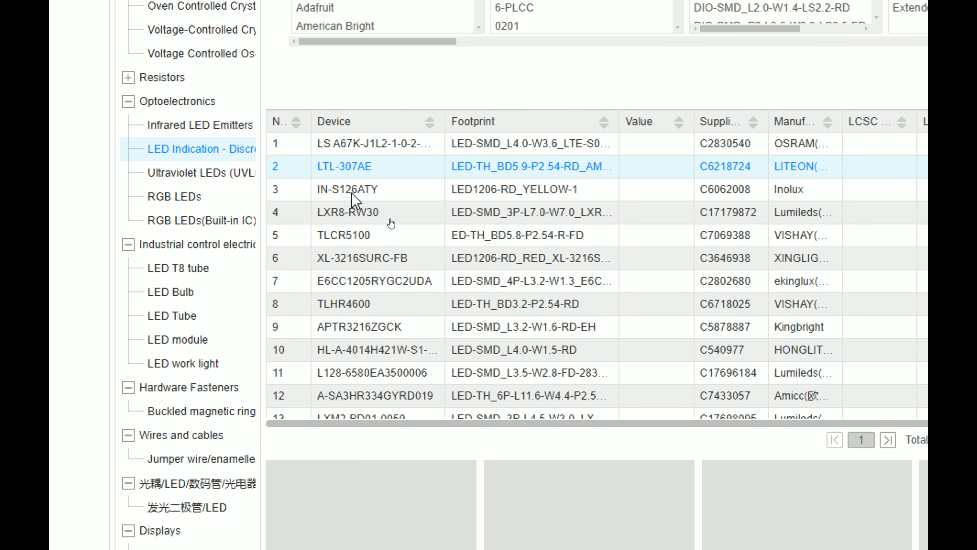
# - Go through the listed discrete LEDs from IN-S126ATY onward, comparing their device names and footprints
pyautogui.click(351, 192)
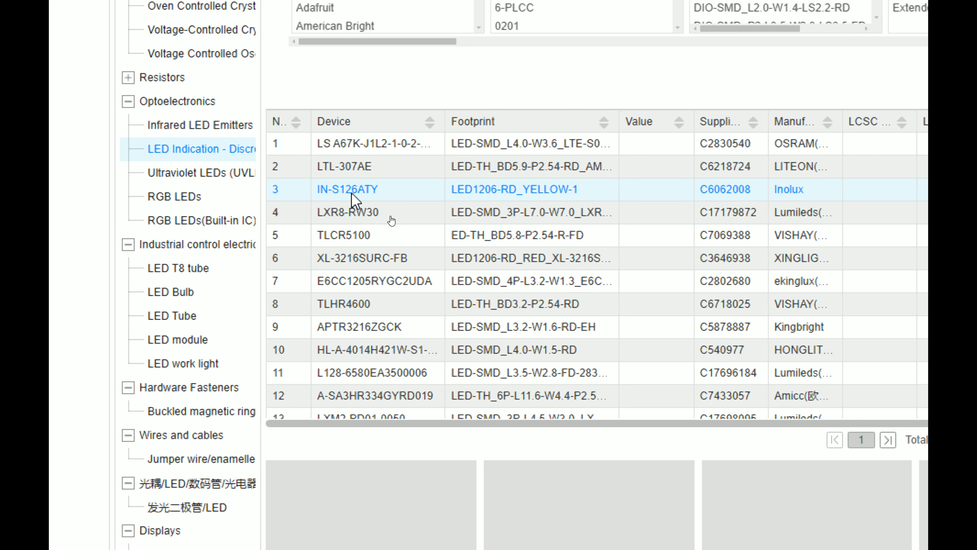
pyautogui.press('Down')
pyautogui.press('Down')
pyautogui.press('Up')
pyautogui.press('Up')
pyautogui.press('Up')
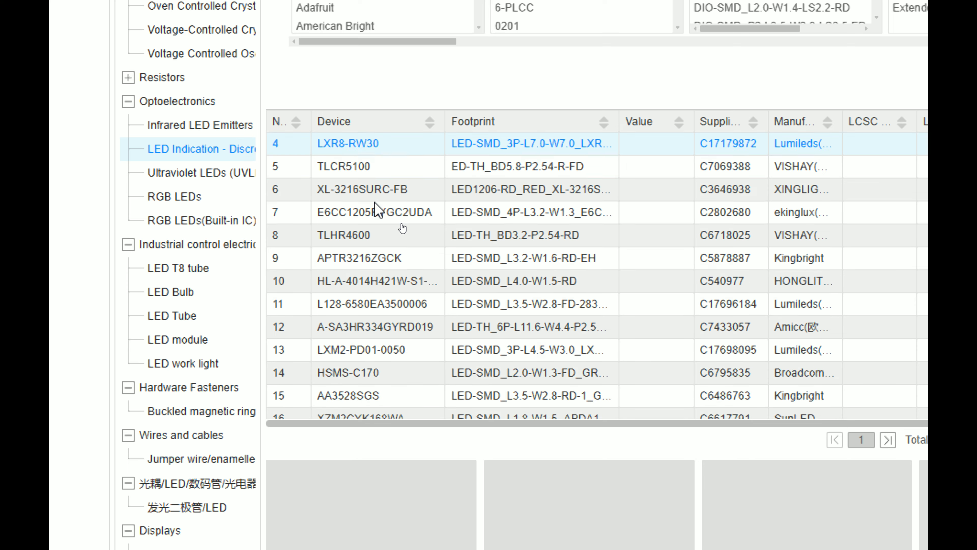
pyautogui.press('Up')
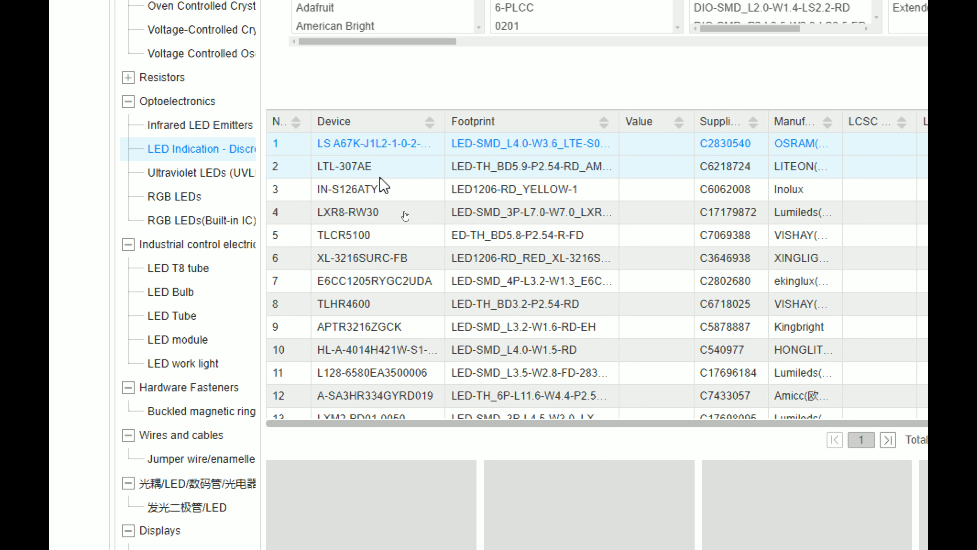
pyautogui.press('Up')
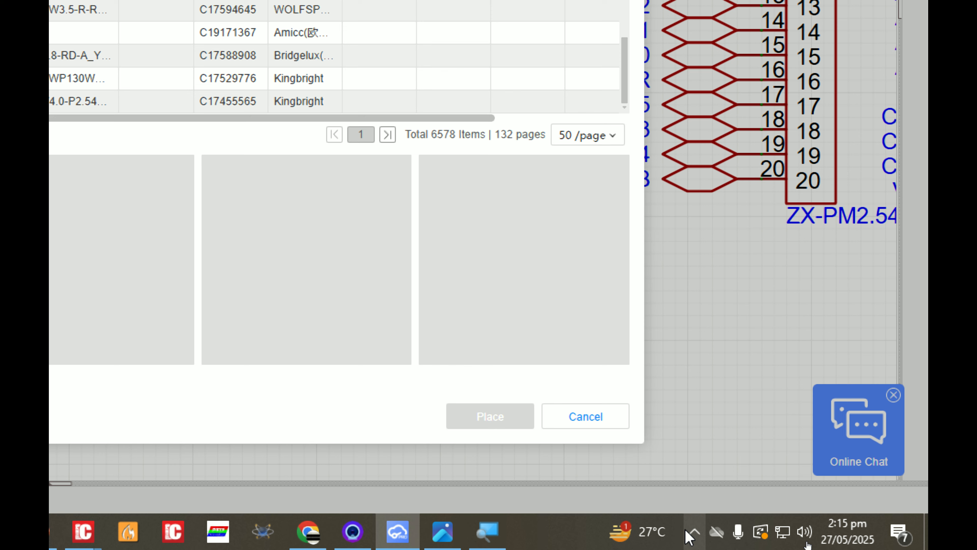
# - Exit the Steam app running in the background
pyautogui.click(694, 532)
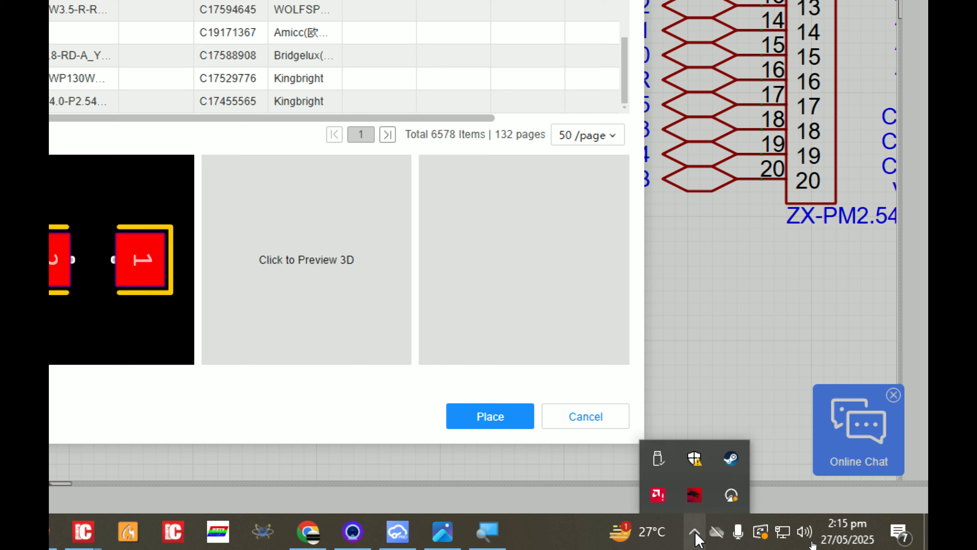
pyautogui.rightClick(730, 457)
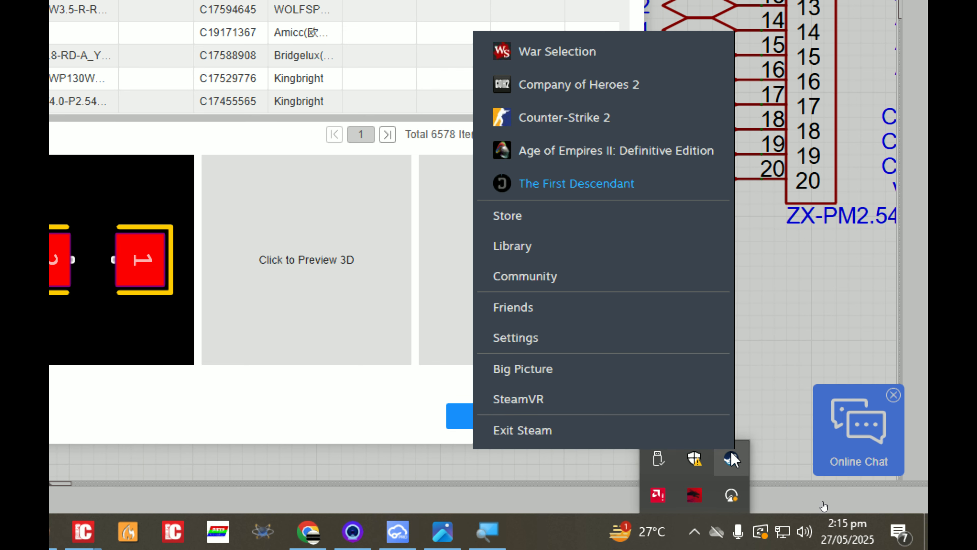
pyautogui.click(675, 431)
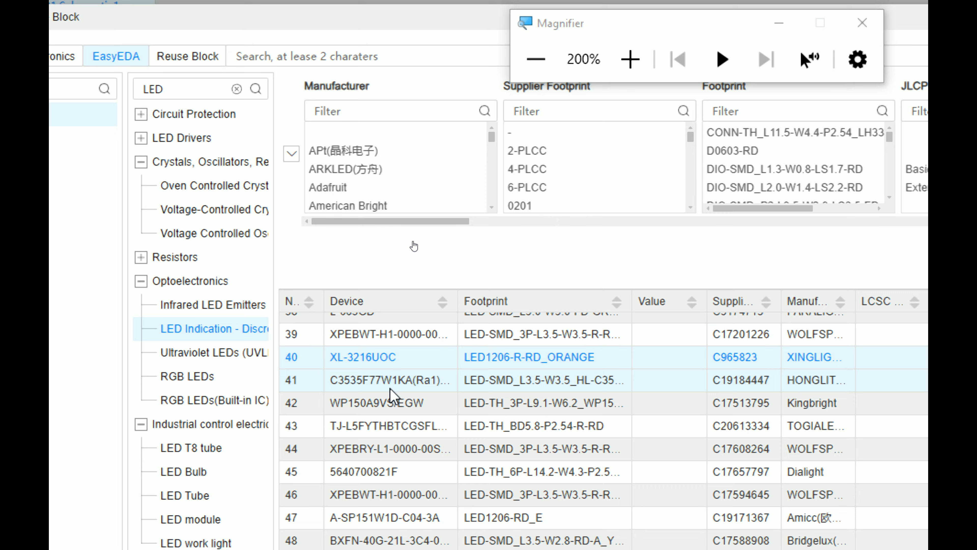
# - Select the TLHR4600 through-hole LED, preview its 3D model, and place one above potentiometer R1
pyautogui.click(389, 387)
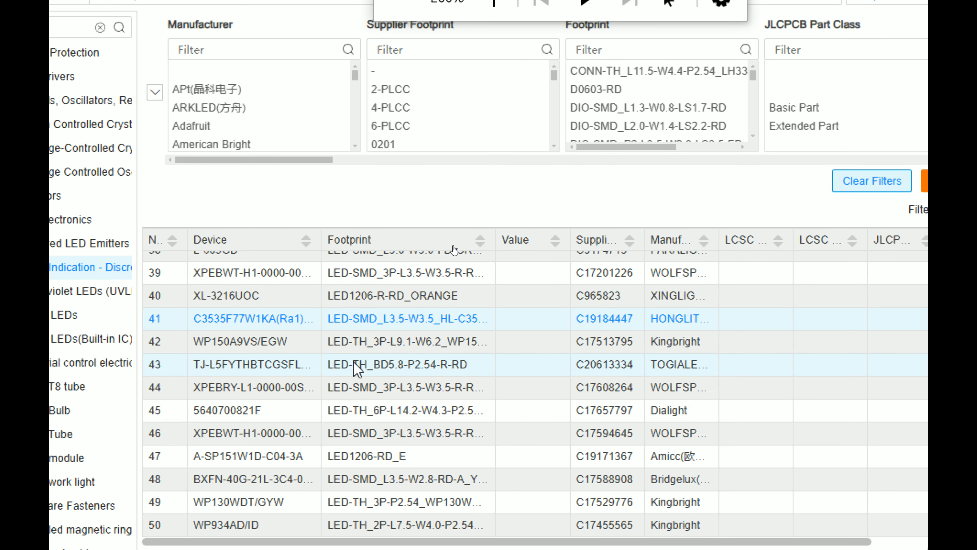
pyautogui.scroll(4, 351, 93)
pyautogui.scroll(7, 350, 372)
pyautogui.click(281, 293)
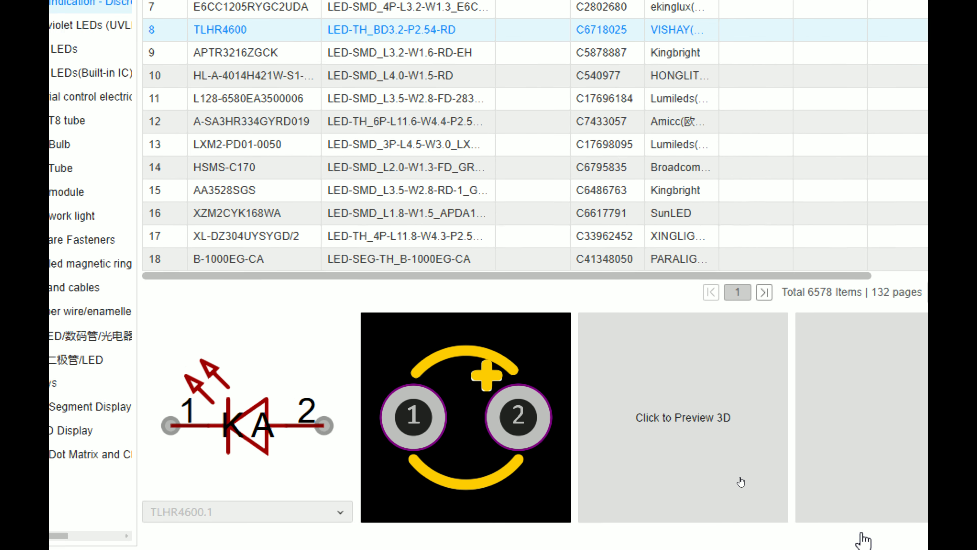
pyautogui.click(657, 427)
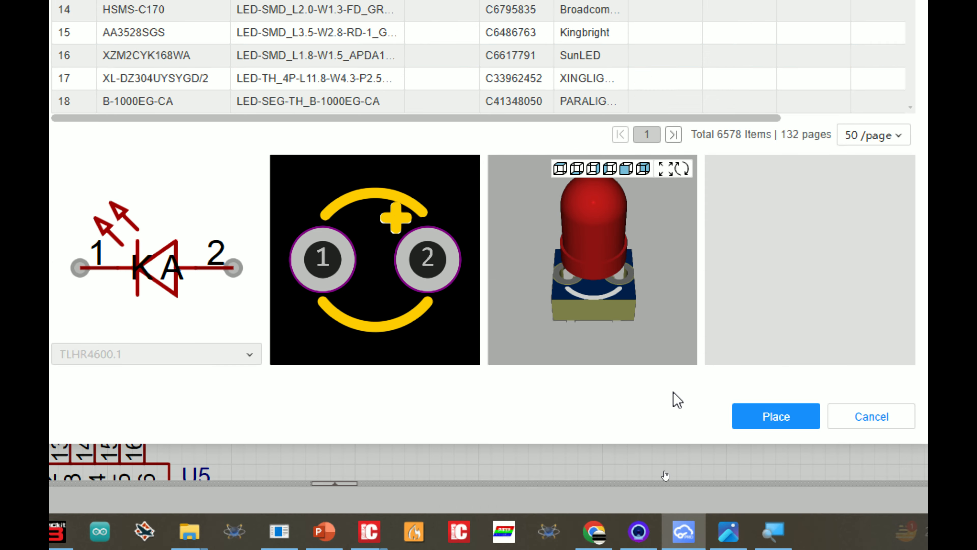
pyautogui.click(770, 416)
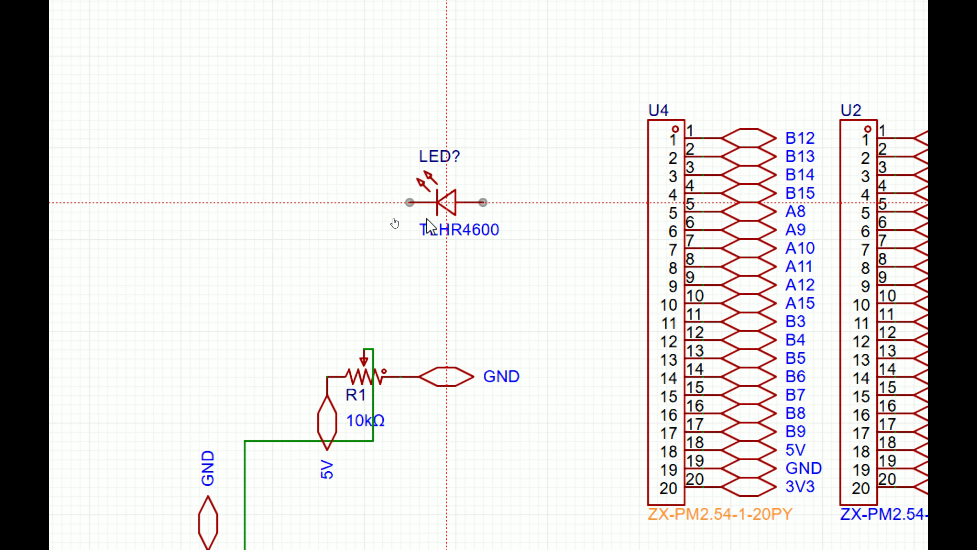
pyautogui.click(402, 212)
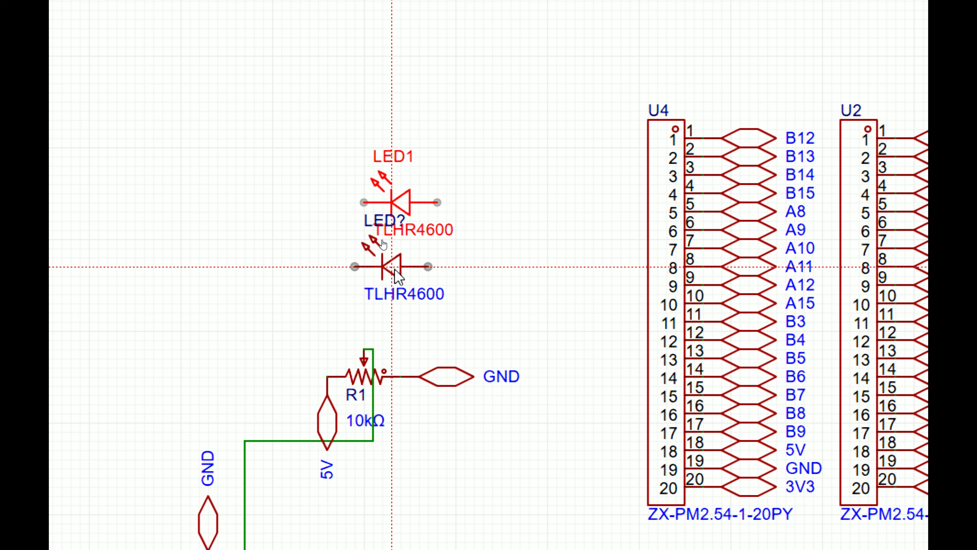
# - Place two more TLHR4600 LEDs in line with LED1 above potentiometer R1 and space the three LEDs evenly
pyautogui.click(407, 261)
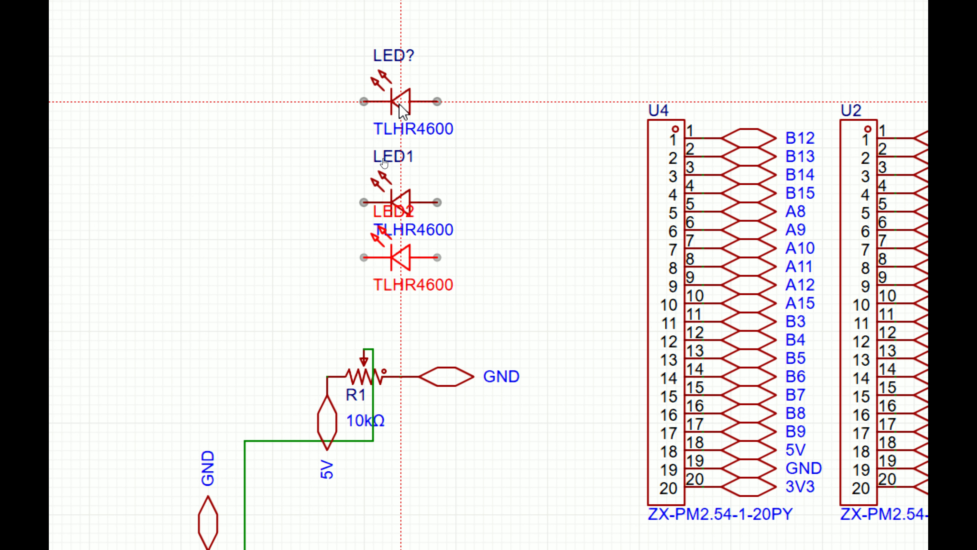
pyautogui.click(405, 132)
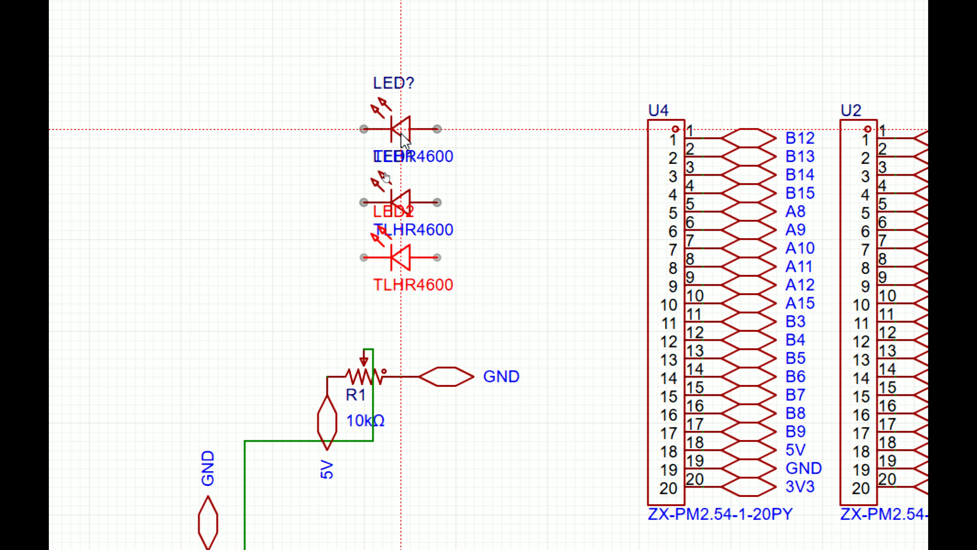
pyautogui.press('Escape')
pyautogui.scroll(2, 502, 148)
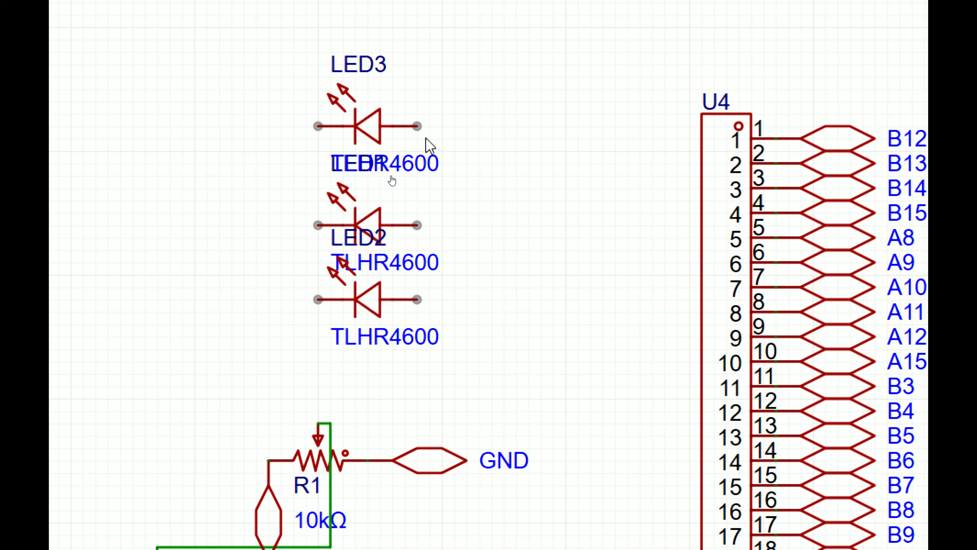
pyautogui.moveTo(374, 231); pyautogui.dragTo(375, 211)
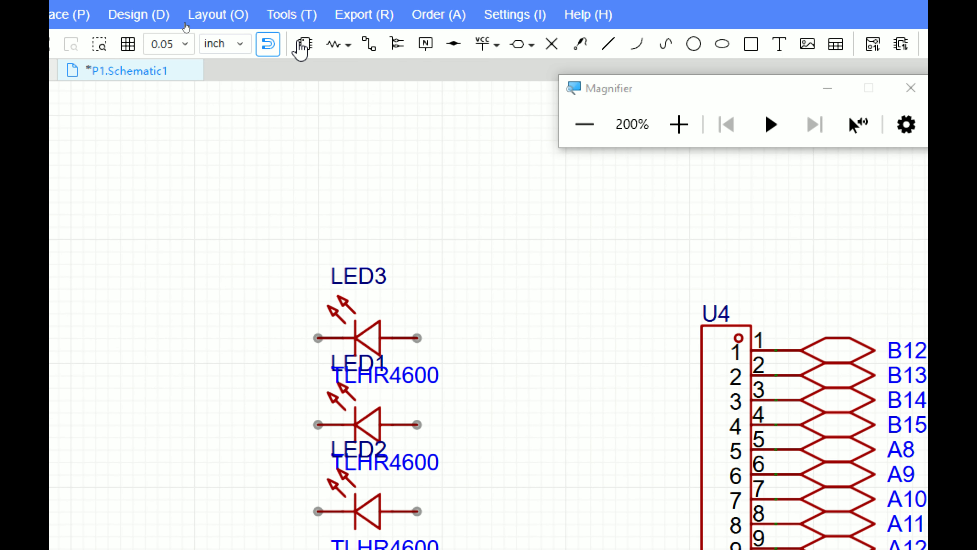
# - Filter the EasyEDA device library categories by "Resistor" and list the Through Hole Resistors under Resistors
pyautogui.click(302, 44)
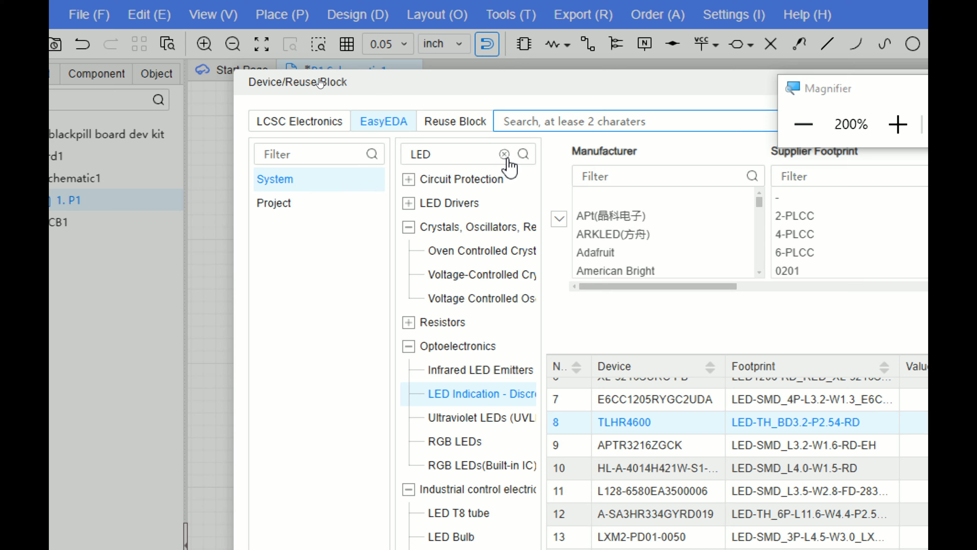
pyautogui.moveTo(477, 154); pyautogui.dragTo(303, 146)
pyautogui.write('Resist')
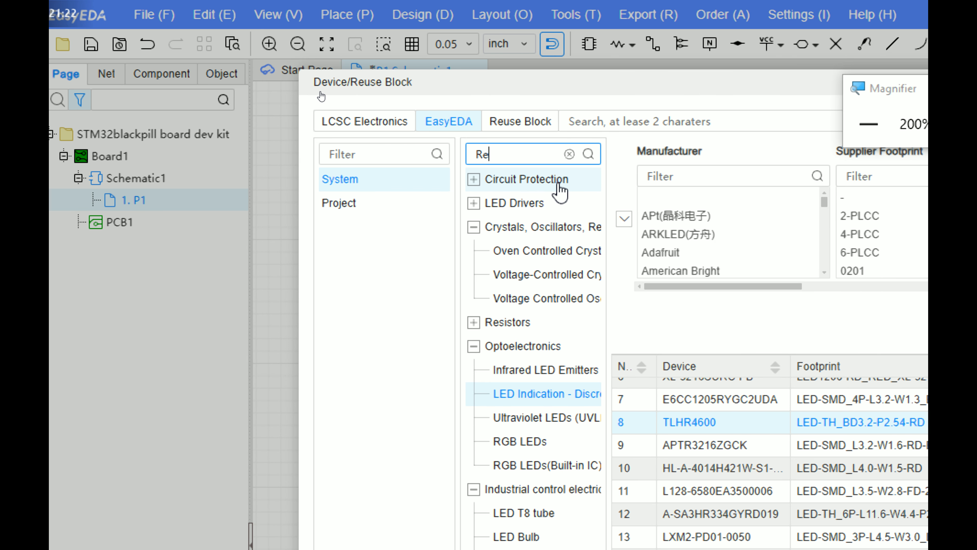
pyautogui.write('or')
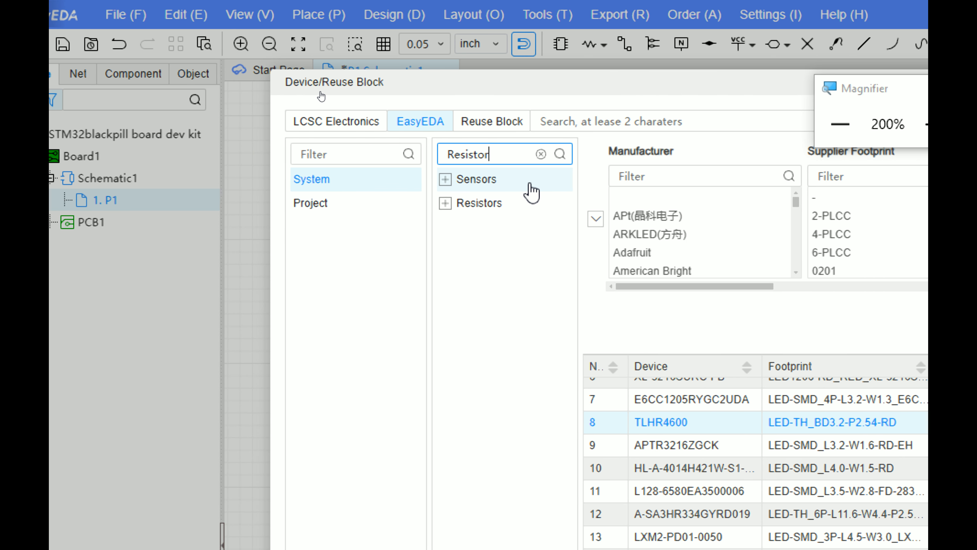
pyautogui.click(453, 208)
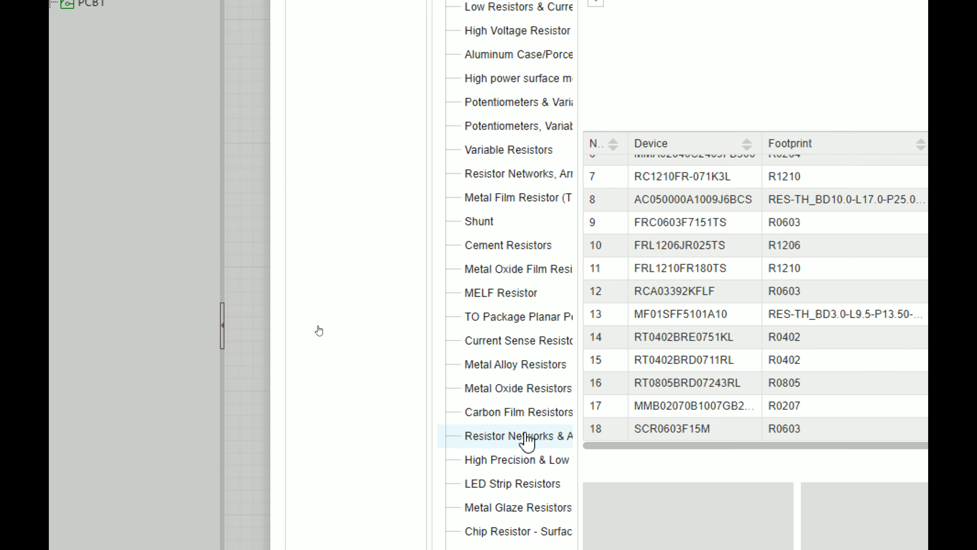
pyautogui.click(519, 460)
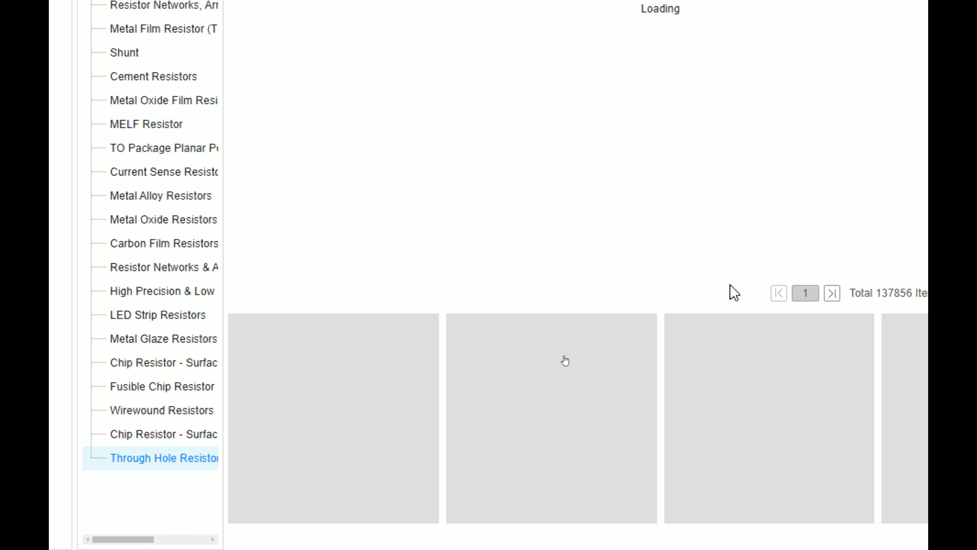
# - Compare the footprints and 3D models of through-hole resistors MF01SFF5101A10 and SQM10AJB-68R
pyautogui.click(371, 231)
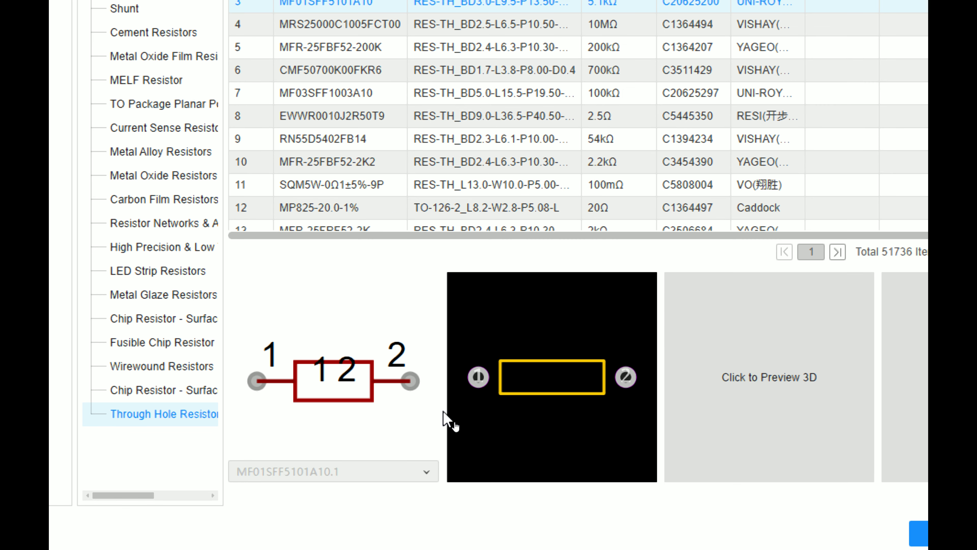
pyautogui.click(819, 347)
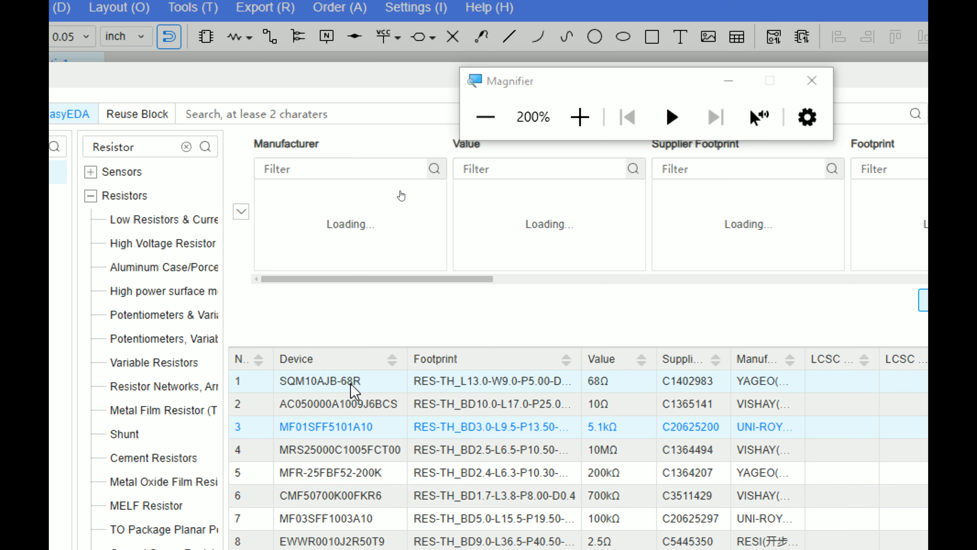
pyautogui.click(322, 379)
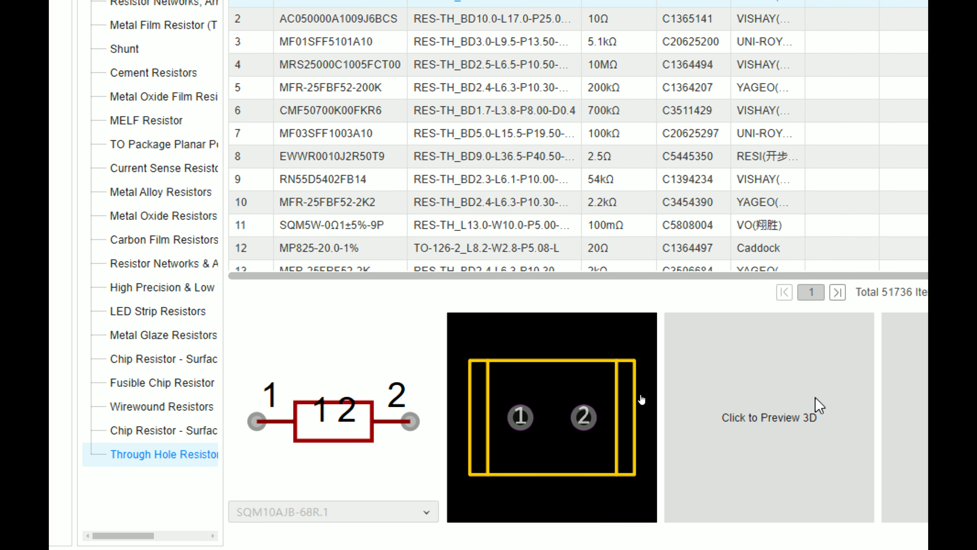
pyautogui.click(816, 399)
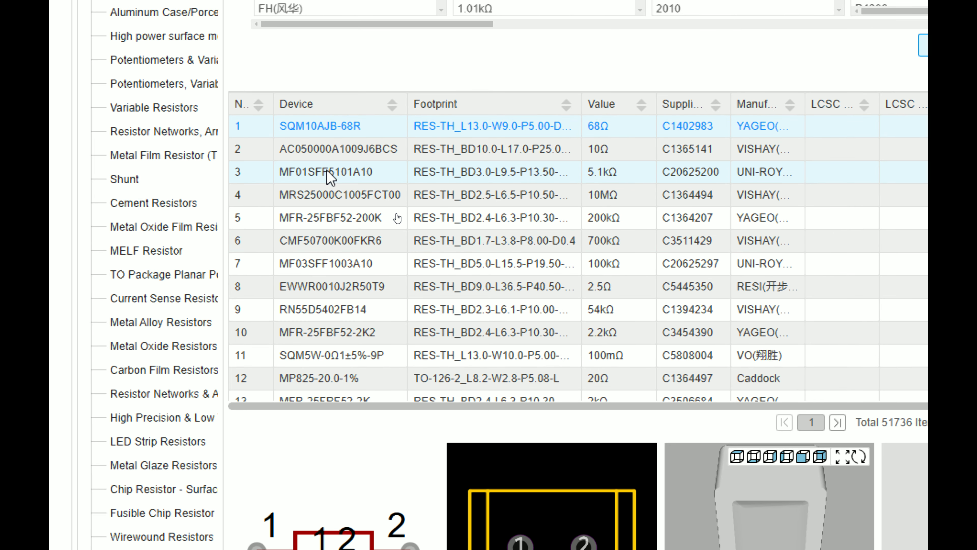
pyautogui.click(329, 175)
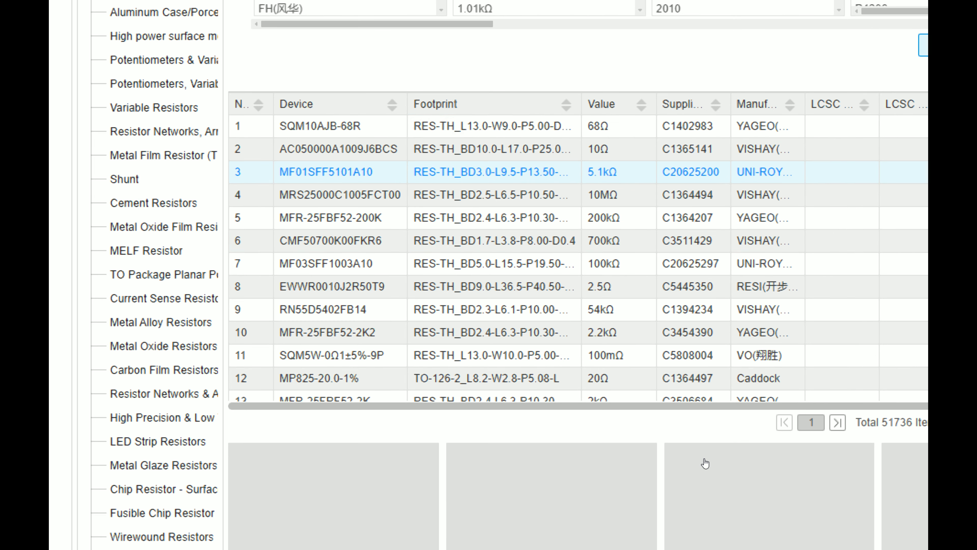
pyautogui.click(683, 398)
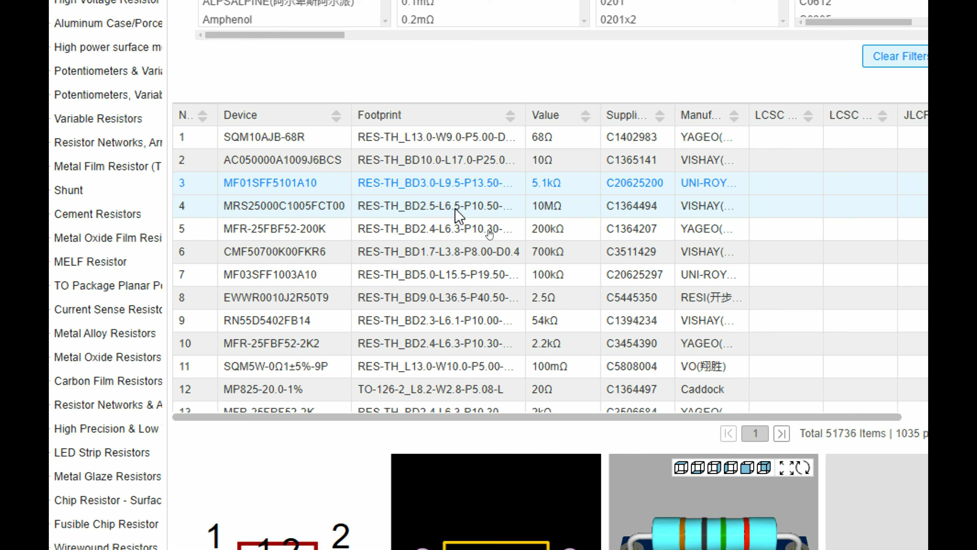
# - Select resistor MFR-25FBF52-200K, preview its 3D model, and place one in line with LED3 on its anode side
pyautogui.click(484, 231)
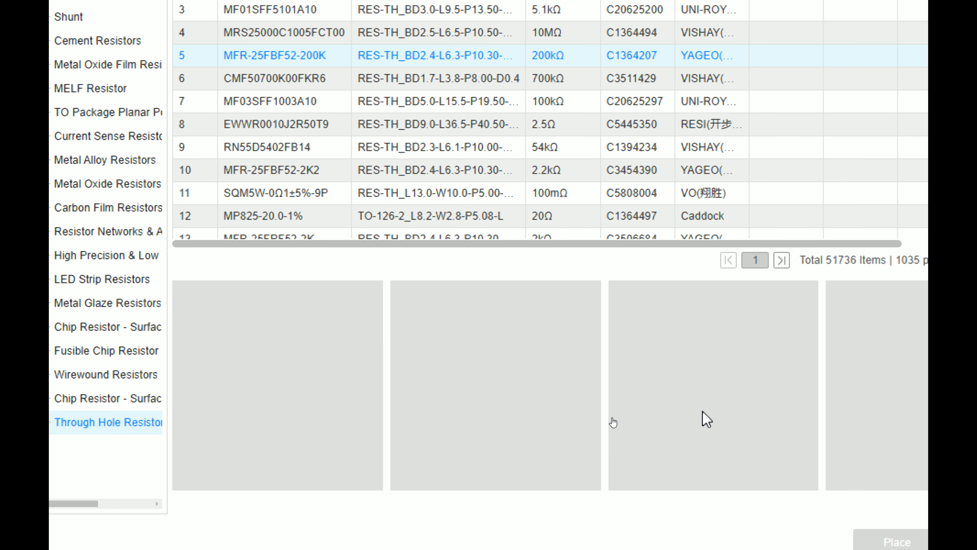
pyautogui.click(699, 354)
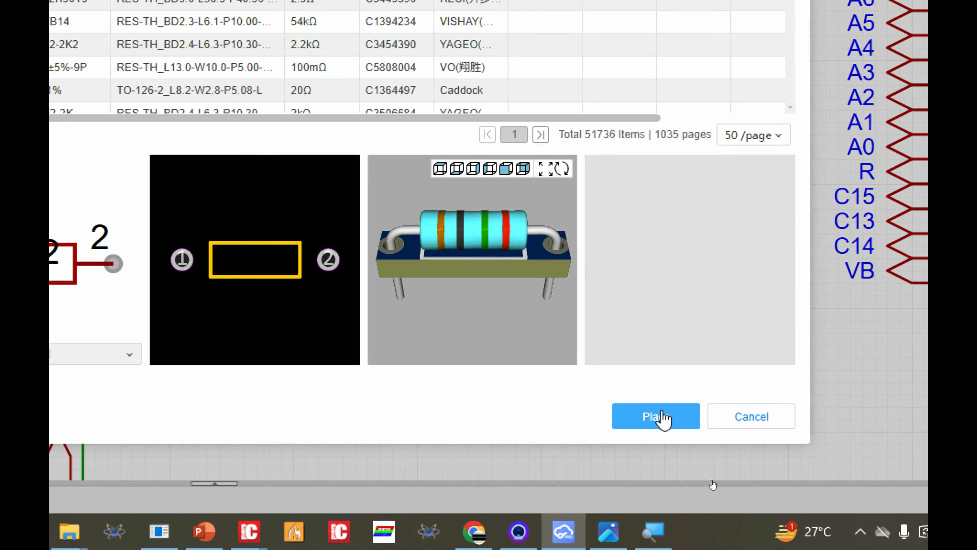
pyautogui.click(661, 417)
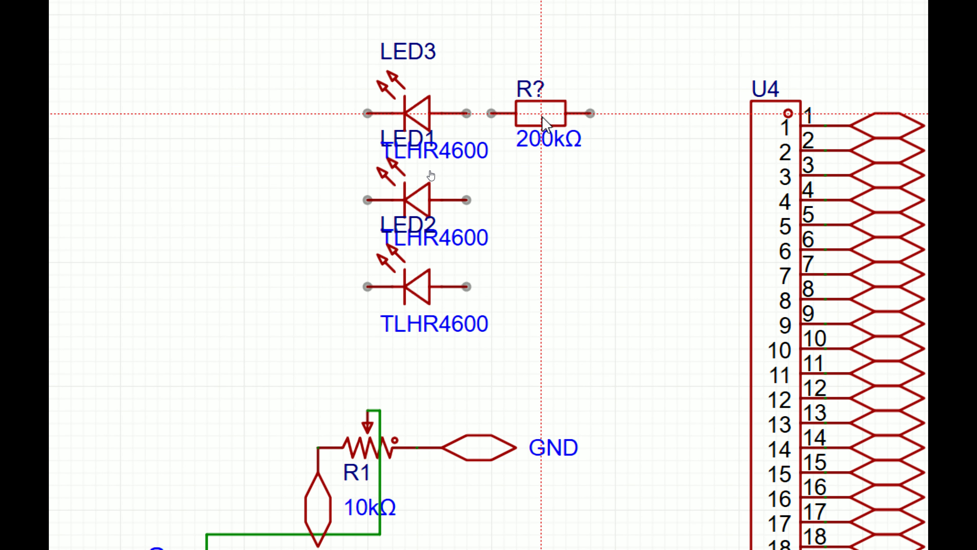
pyautogui.click(542, 117)
pyautogui.press('Escape')
# - Set resistor R2's value to 220Ω in its properties
pyautogui.click(559, 113)
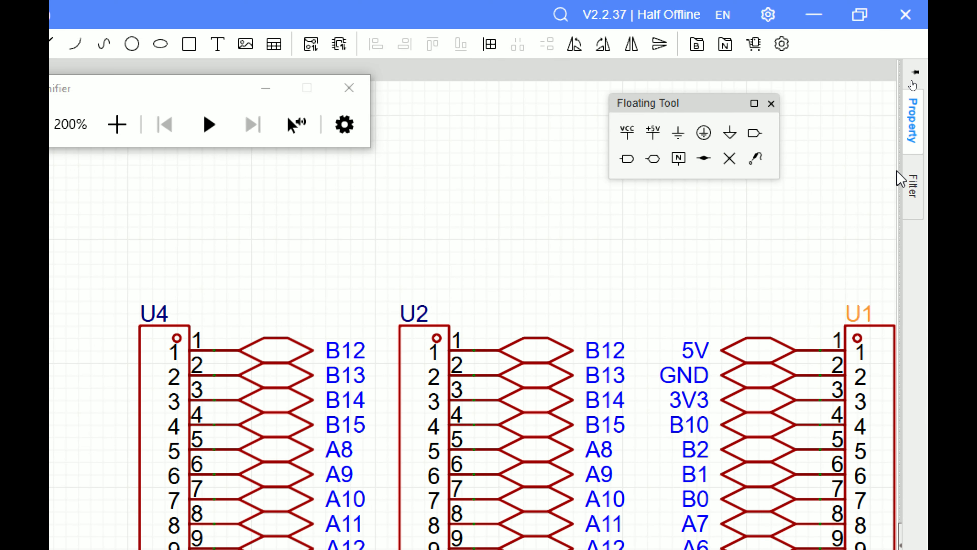
pyautogui.click(916, 149)
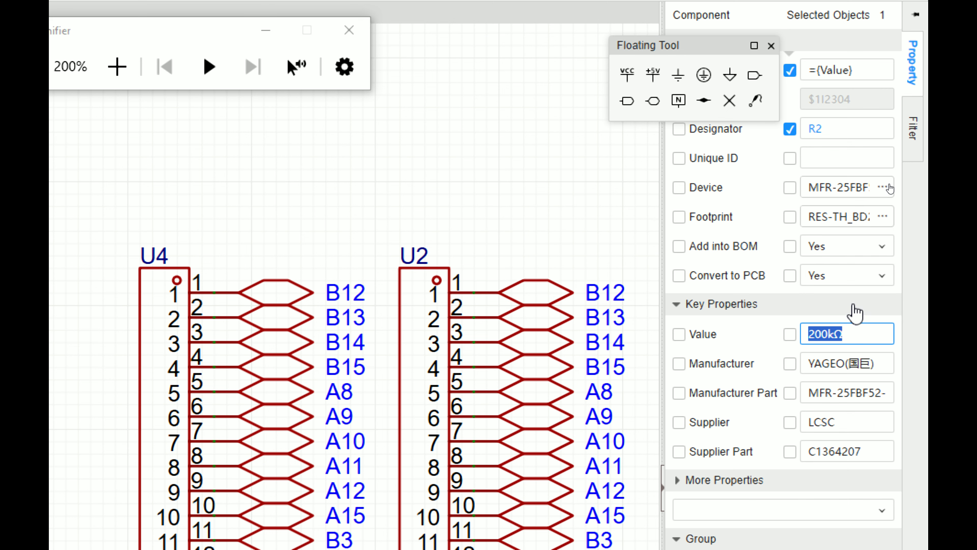
pyautogui.press('BackSpace')
pyautogui.press('BackSpace')
pyautogui.press('BackSpace')
pyautogui.press('BackSpace')
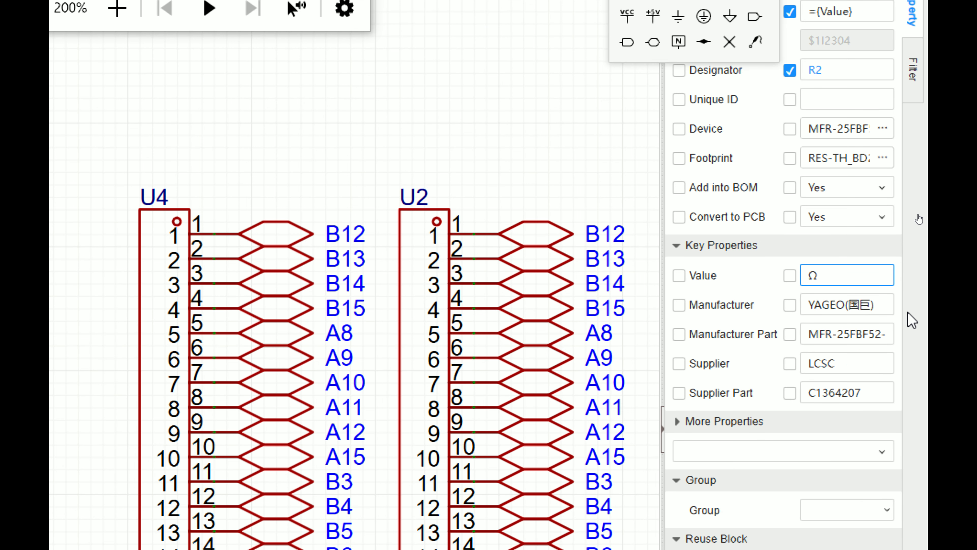
pyautogui.press('Return')
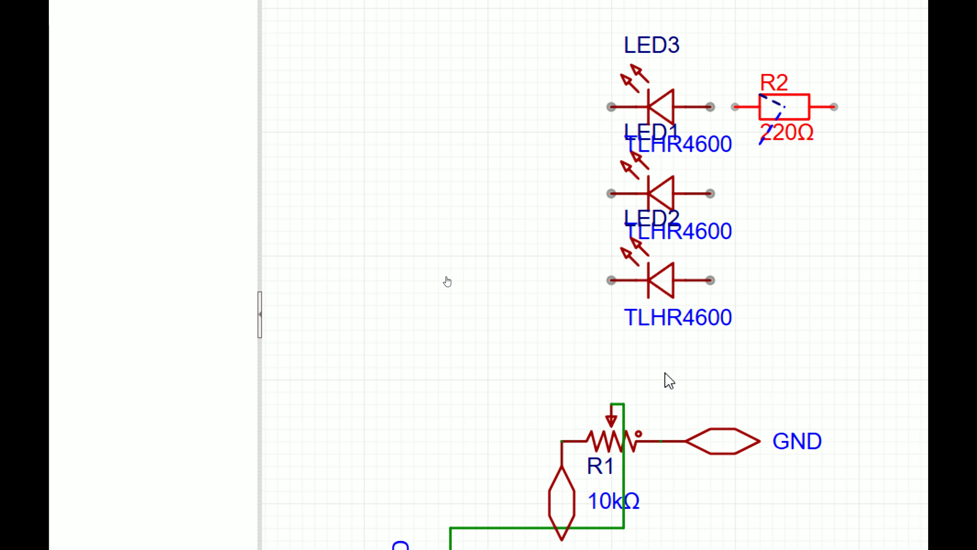
pyautogui.click(537, 266)
# - Duplicate the 220Ω resistor R2 twice, placing one copy beside LED1 and one beside LED2
pyautogui.click(544, 115)
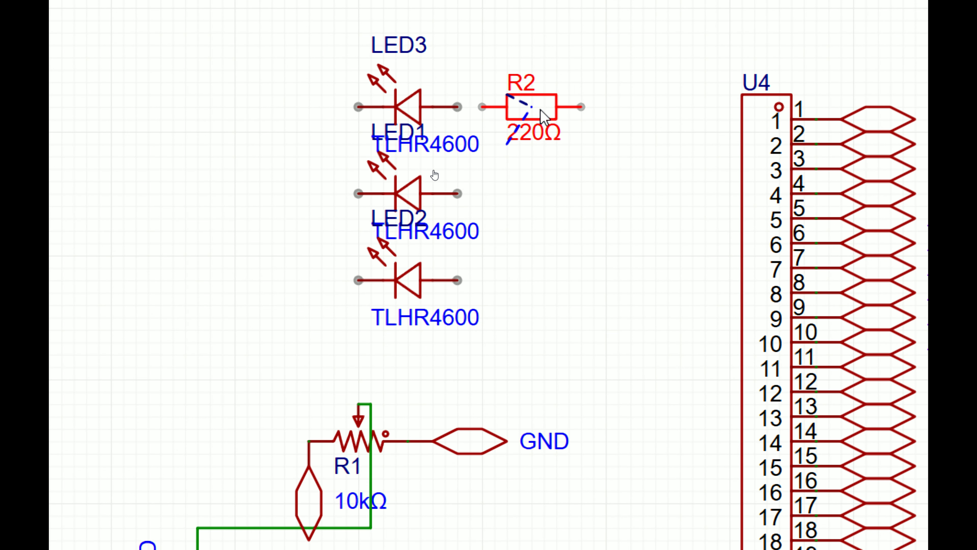
pyautogui.hotkey('ctrl', 'c')
pyautogui.hotkey('ctrl', 'v')
pyautogui.click(527, 261)
pyautogui.click(600, 376)
pyautogui.click(408, 44)
pyautogui.scroll(2, 460, 404)
pyautogui.click(457, 311)
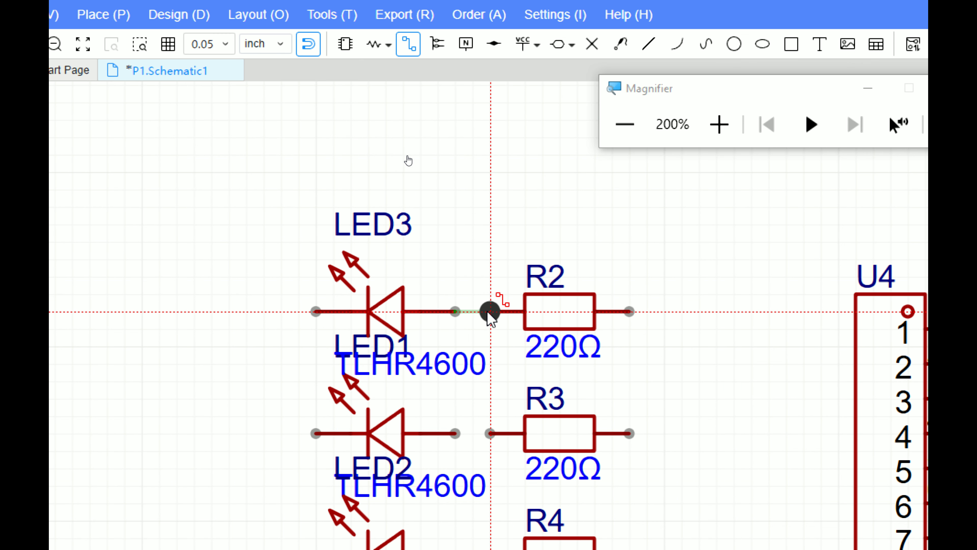
pyautogui.press('Escape')
# - Move R2, R3 and R4 against the anodes of LED3, LED1 and LED2 so their pins connect directly
pyautogui.click(541, 312)
pyautogui.moveTo(541, 312); pyautogui.dragTo(502, 313)
pyautogui.click(528, 438)
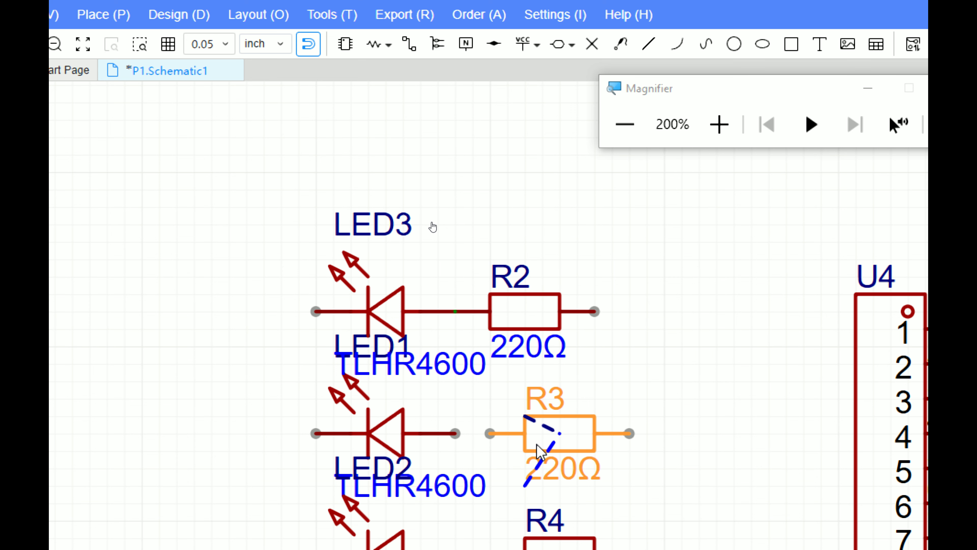
pyautogui.moveTo(526, 438); pyautogui.dragTo(492, 438)
pyautogui.scroll(-5, 519, 414)
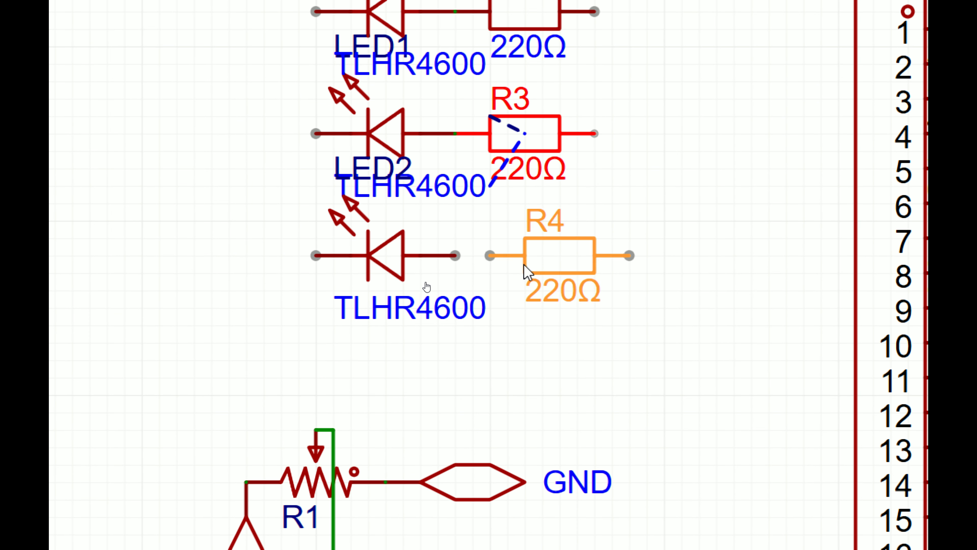
pyautogui.click(532, 259)
pyautogui.moveTo(514, 261); pyautogui.dragTo(484, 259)
pyautogui.click(717, 236)
# - Copy net ports from header U4 onto the free resistor pins: B12 on R2 and B13 on both R3 and R4
pyautogui.scroll(-3, 524, 275)
pyautogui.moveTo(750, 30); pyautogui.dragTo(639, 198, button='right')
pyautogui.scroll(2, 520, 388)
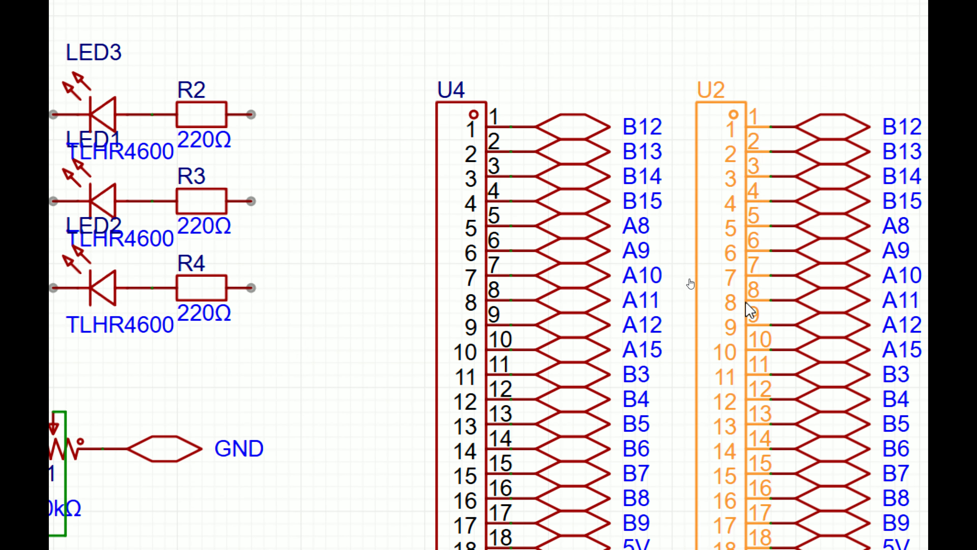
pyautogui.click(594, 144)
pyautogui.click(594, 129)
pyautogui.moveTo(595, 129); pyautogui.dragTo(249, 115)
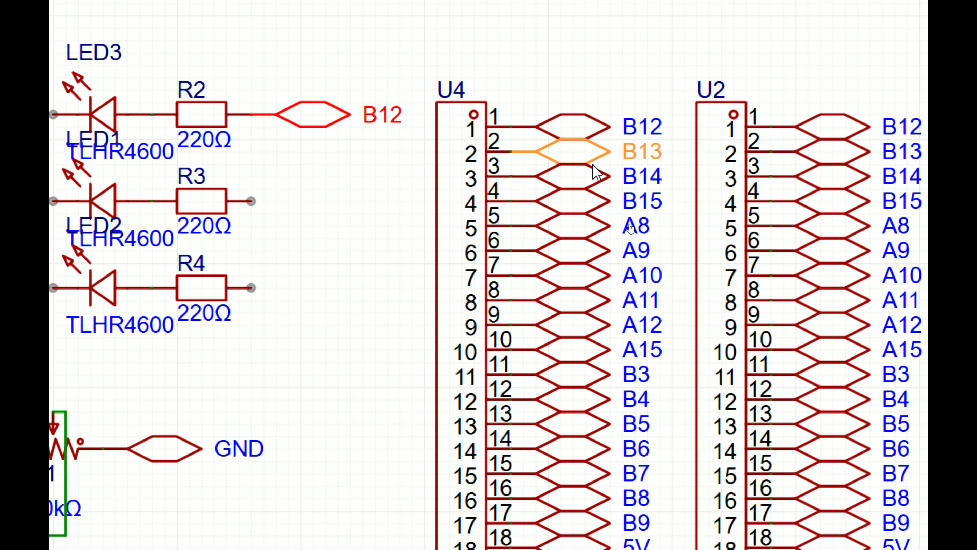
pyautogui.moveTo(601, 150); pyautogui.dragTo(253, 204)
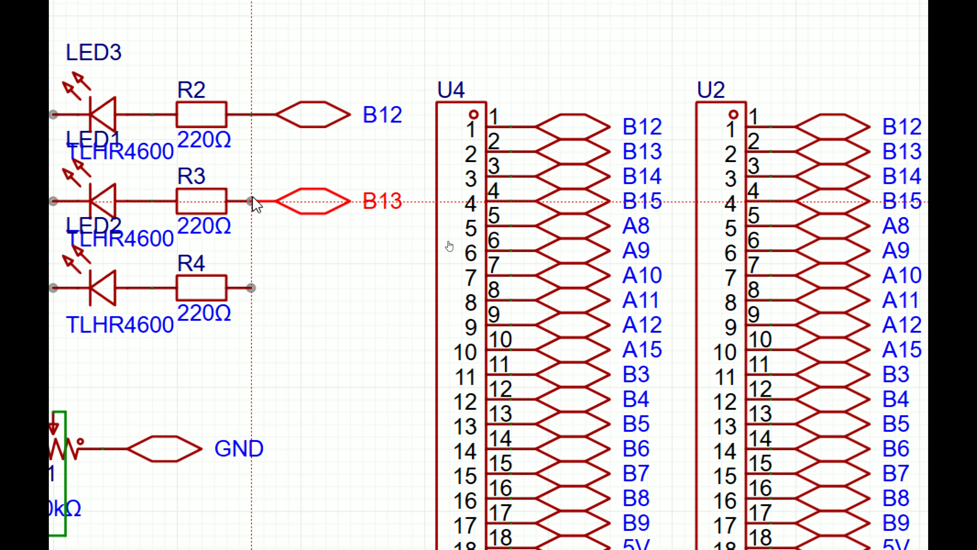
pyautogui.click(607, 183)
pyautogui.hotkey('ctrl', 'v')
pyautogui.click(331, 406)
# - Wire the cathodes of LED3, LED1 and LED2 together into one common vertical net
pyautogui.scroll(-2, 271, 225)
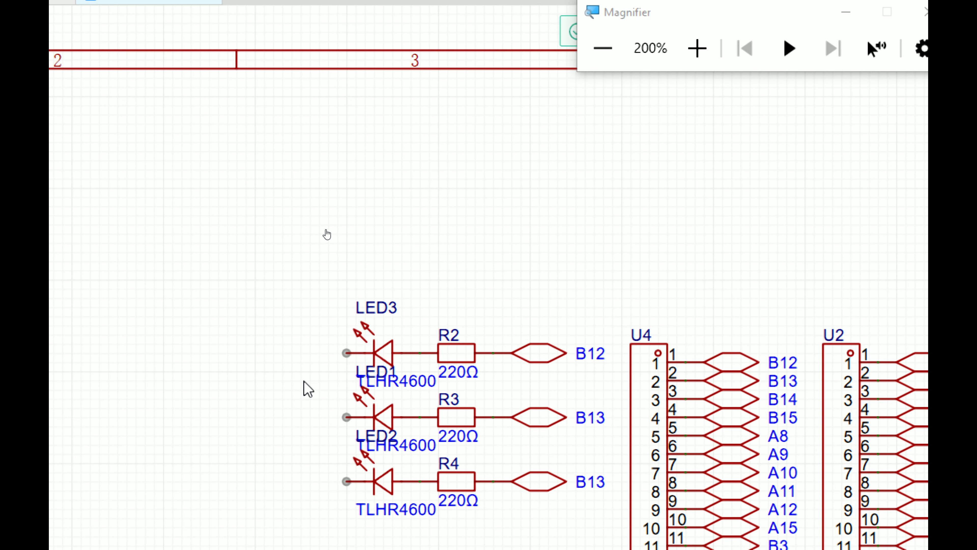
pyautogui.click(346, 353)
pyautogui.scroll(3, 316, 415)
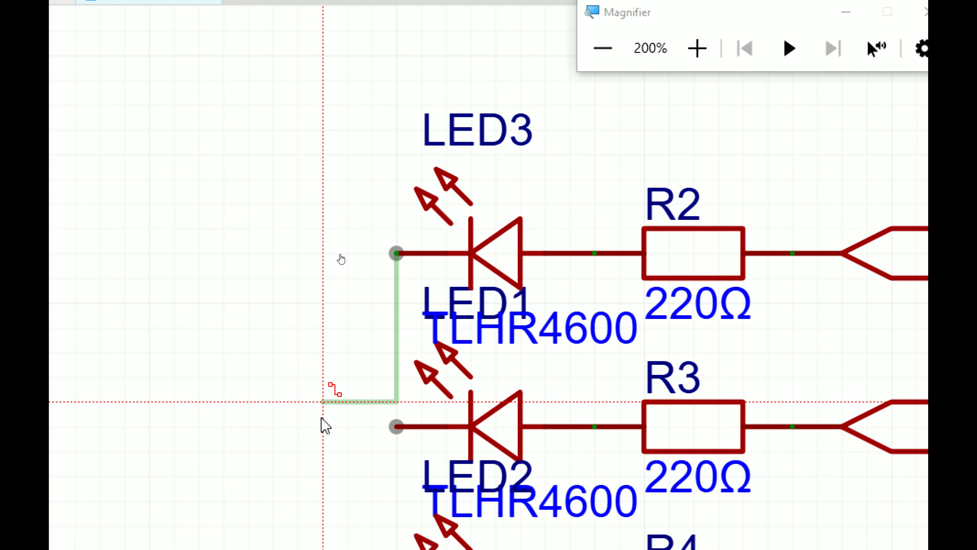
pyautogui.click(347, 418)
pyautogui.scroll(-2, 394, 427)
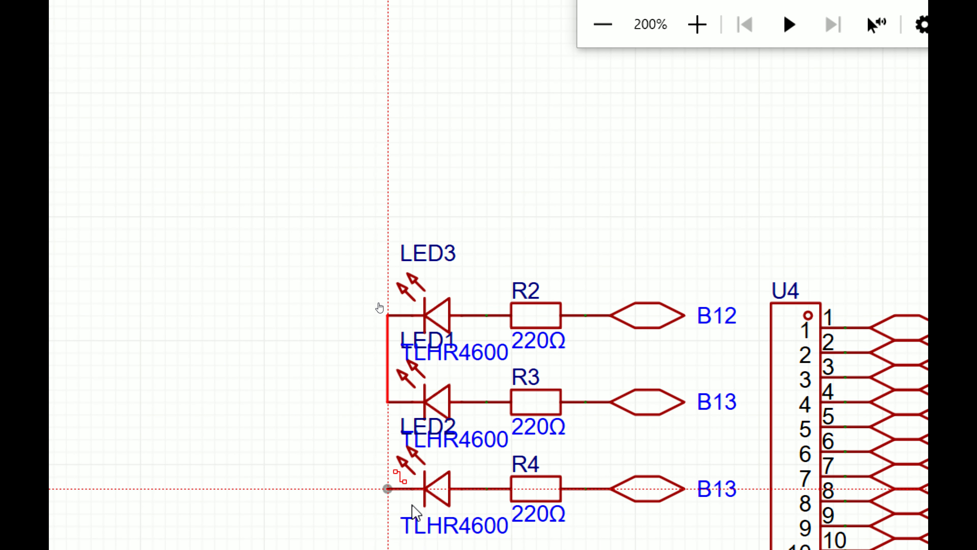
pyautogui.click(384, 487)
pyautogui.scroll(3, 356, 496)
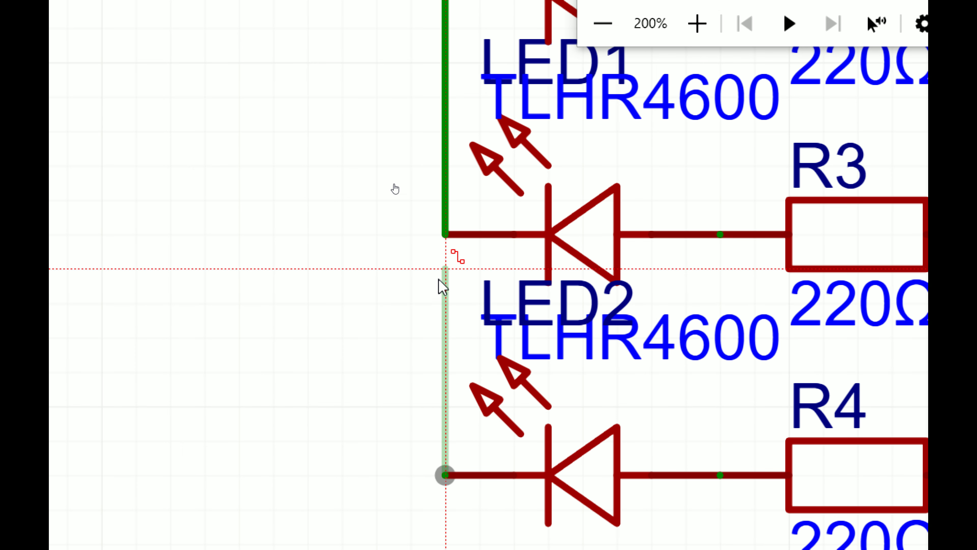
pyautogui.click(446, 234)
pyautogui.rightClick(377, 215)
pyautogui.scroll(1, 377, 216)
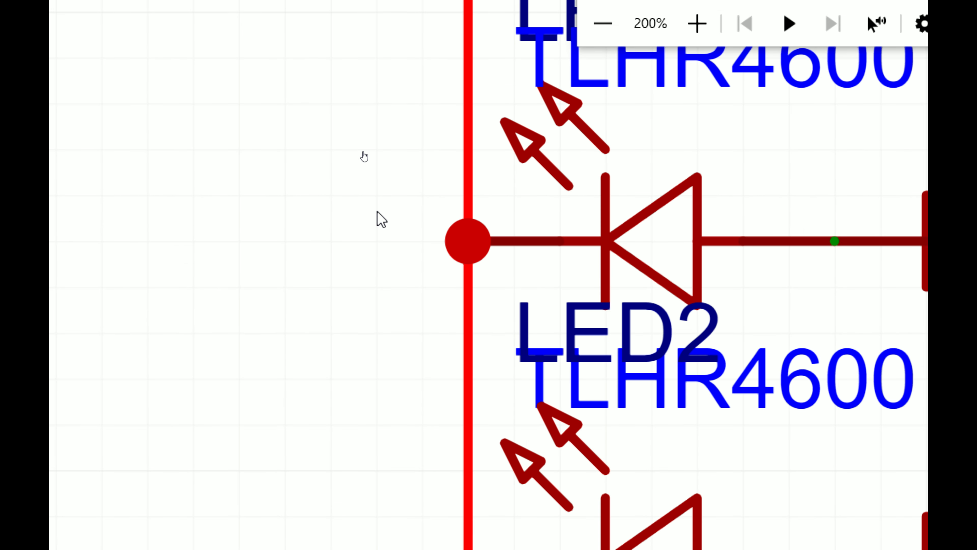
# - Copy header U4's GND net port, rotate it 180°, and attach it to the common cathode net at LED1
pyautogui.scroll(-5, 378, 219)
pyautogui.scroll(1, 573, 302)
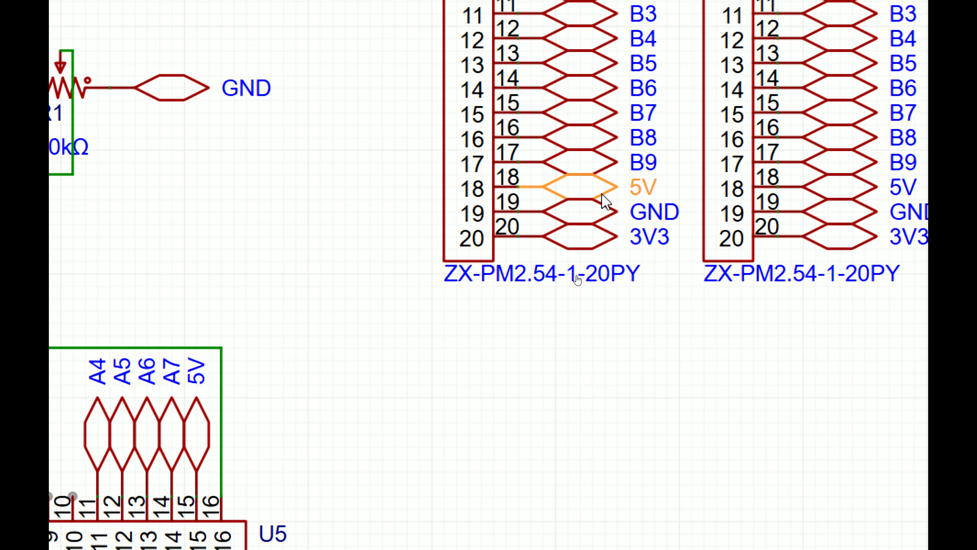
pyautogui.click(599, 202)
pyautogui.hotkey('ctrl', 'c')
pyautogui.hotkey('ctrl', 'v')
pyautogui.press('space')
pyautogui.press('space')
pyautogui.scroll(1, 558, 189)
pyautogui.click(569, 191)
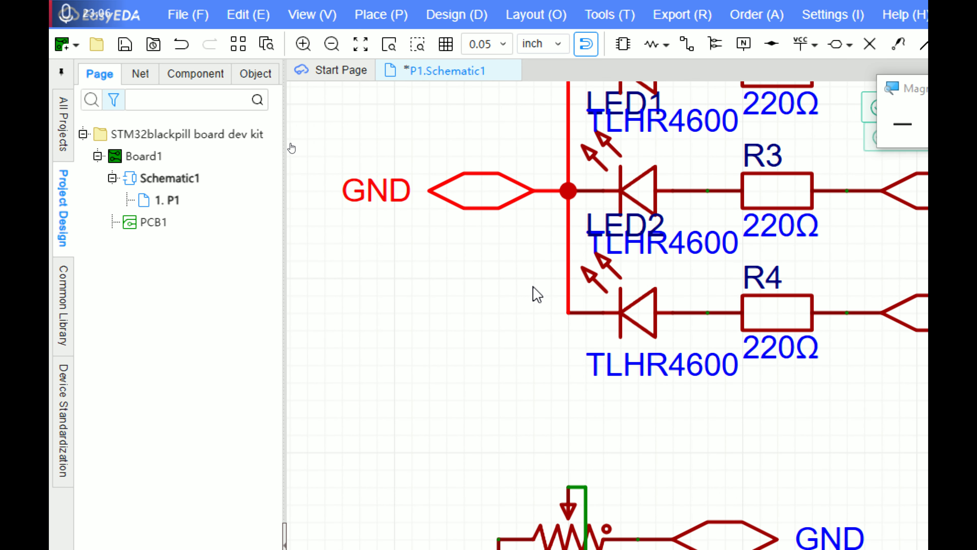
pyautogui.click(537, 294)
pyautogui.scroll(-3, 535, 293)
pyautogui.scroll(-1, 701, 221)
pyautogui.moveTo(812, 419); pyautogui.dragTo(623, 345, button='right')
pyautogui.moveTo(432, 243); pyautogui.dragTo(365, 307, button='right')
pyautogui.scroll(-2, 761, 149)
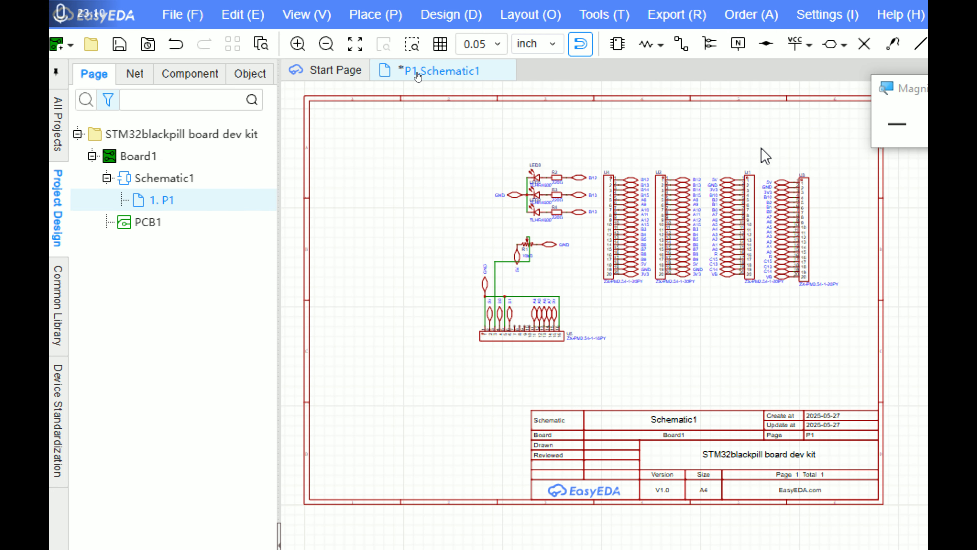
# - Open the device library for placing a part and filter its categories with "terminal"
pyautogui.moveTo(690, 287); pyautogui.dragTo(590, 299, button='right')
pyautogui.scroll(3, 461, 127)
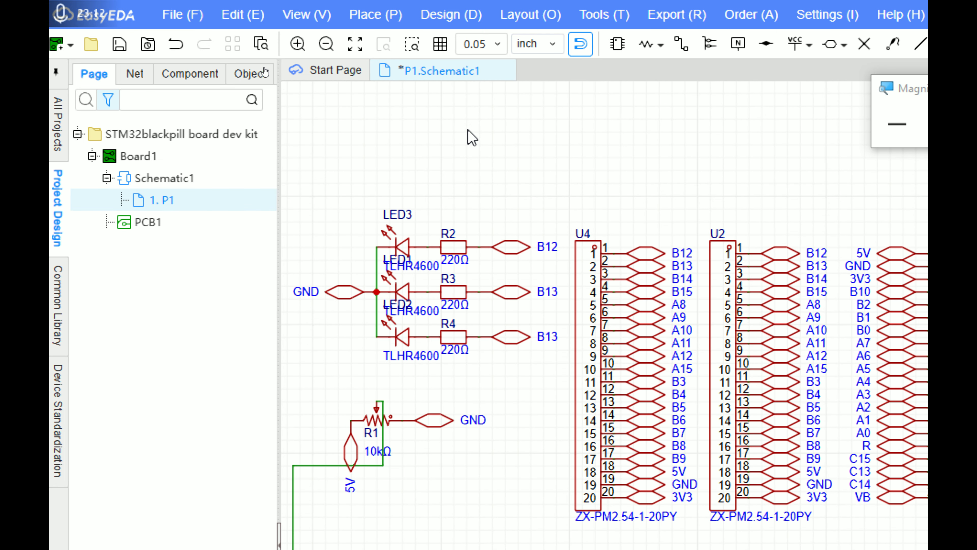
pyautogui.moveTo(472, 135); pyautogui.dragTo(517, 179, button='right')
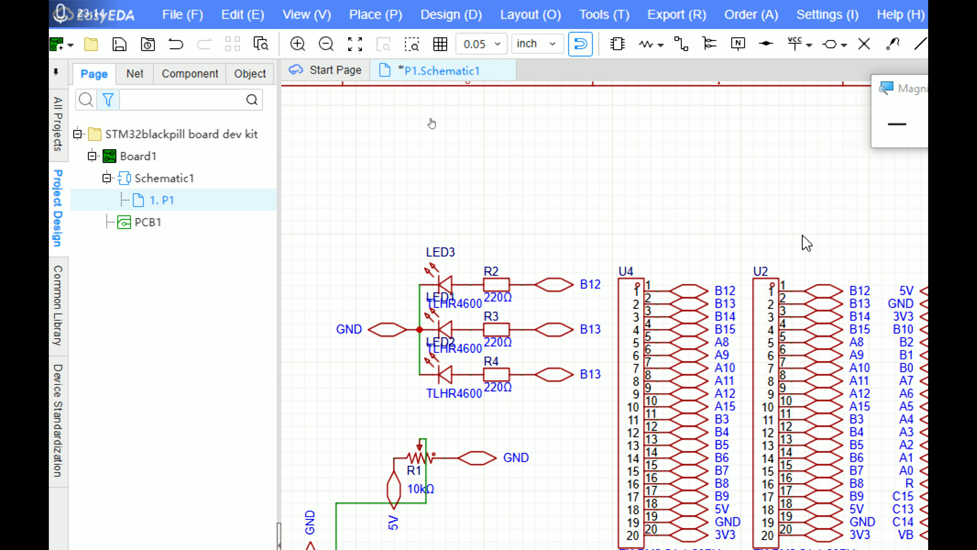
pyautogui.click(618, 46)
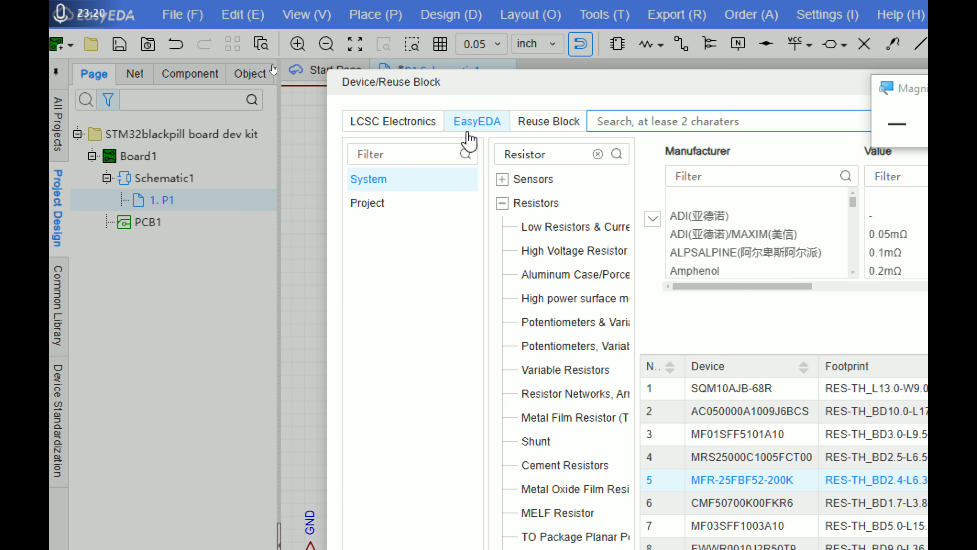
pyautogui.doubleClick(528, 154)
pyautogui.write('te')
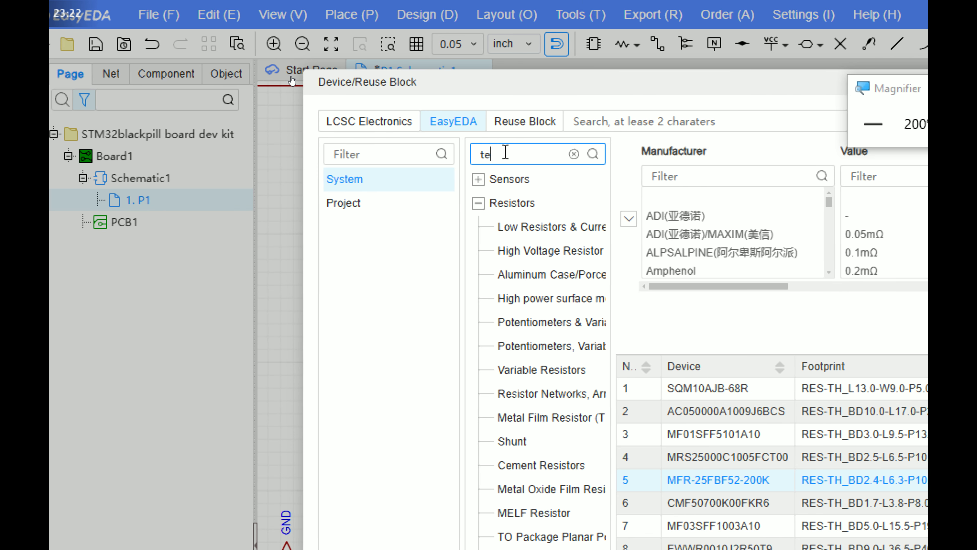
pyautogui.write('rminal')
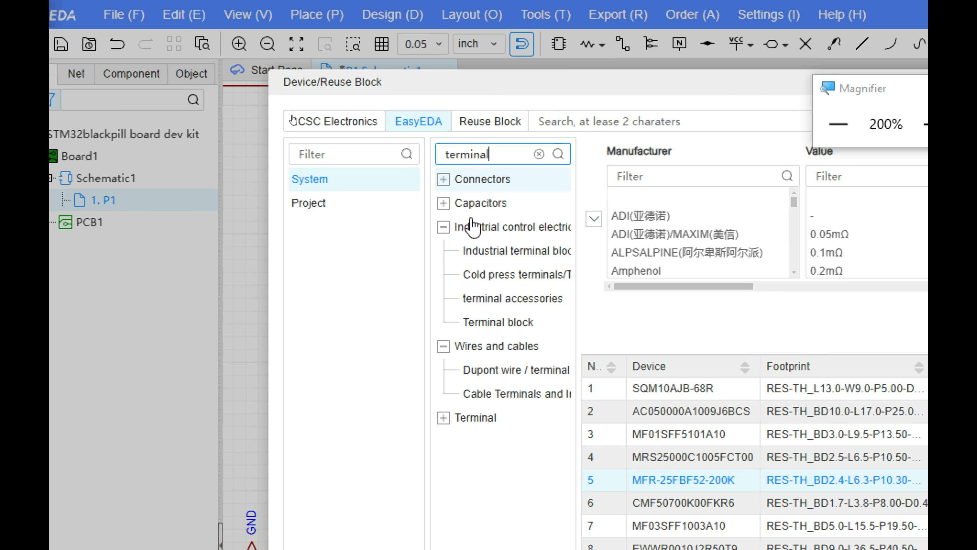
# - Browse the Terminal block and industrial control categories for a suitable part, and expand the Terminal category
pyautogui.click(474, 328)
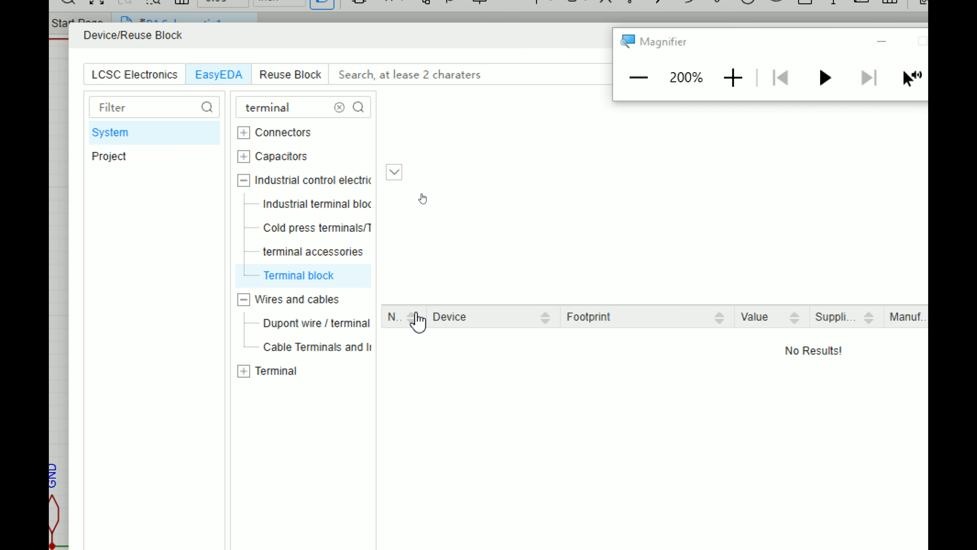
pyautogui.click(329, 274)
pyautogui.click(307, 282)
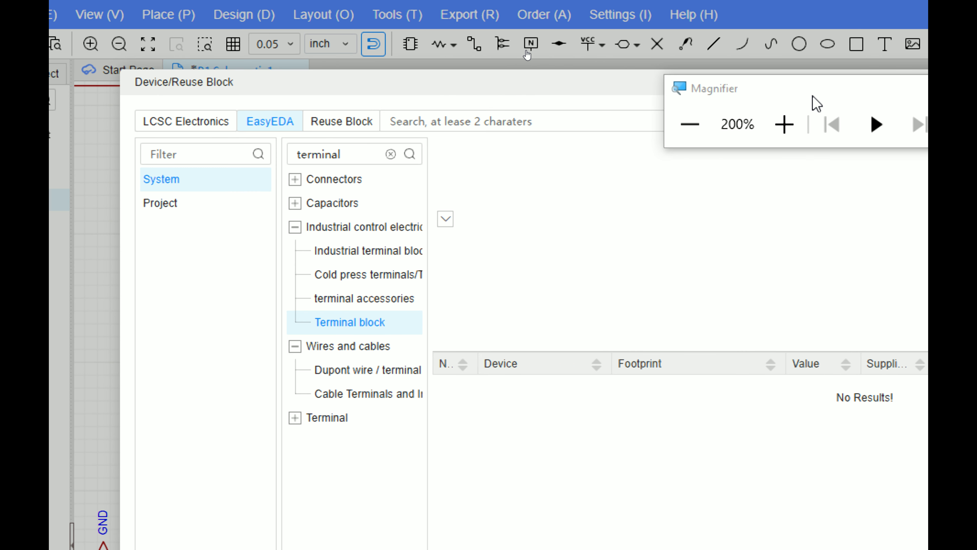
pyautogui.moveTo(785, 103); pyautogui.dragTo(855, 196)
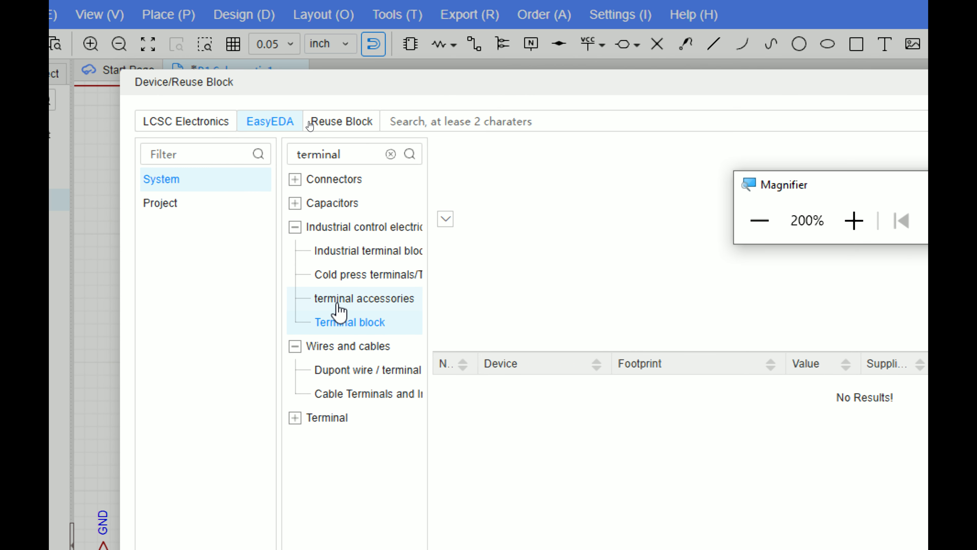
pyautogui.click(360, 227)
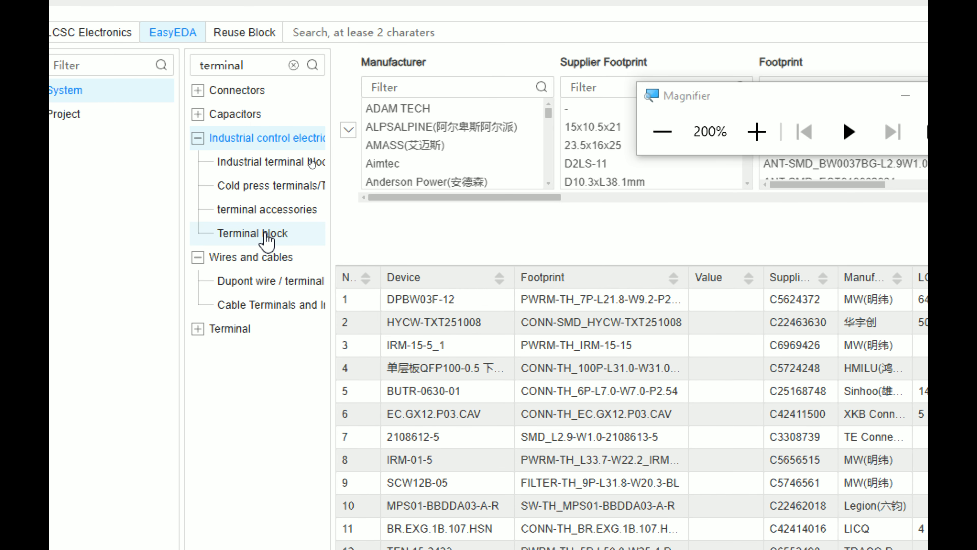
pyautogui.click(260, 231)
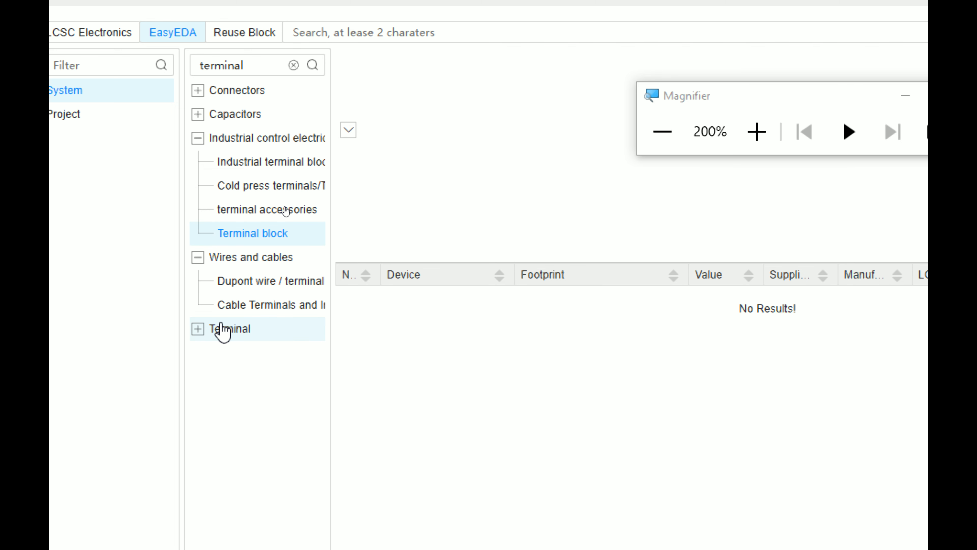
pyautogui.click(199, 329)
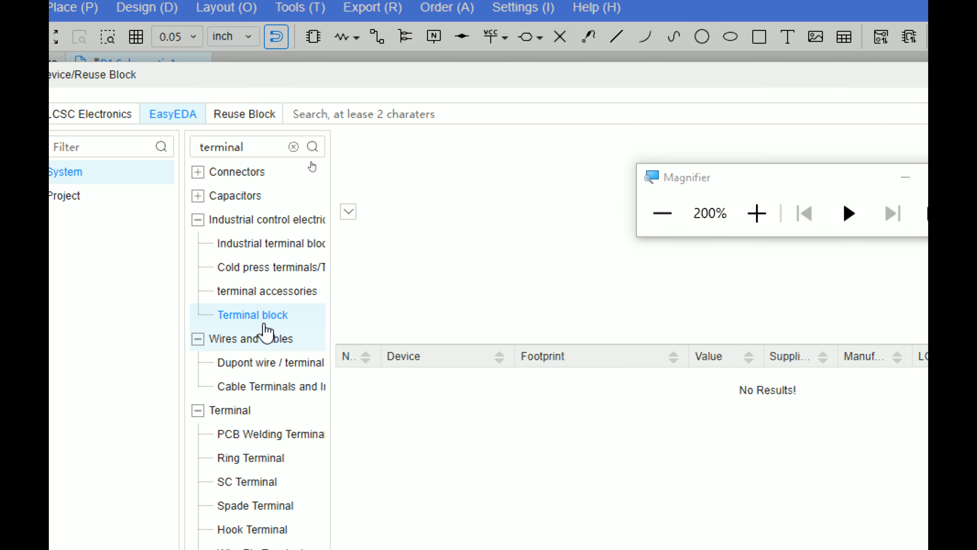
# - List the screw terminal block connectors and preview the devices 1868076_C3819933, 1-796692-0 and WJ103-5.0-5P
pyautogui.click(198, 172)
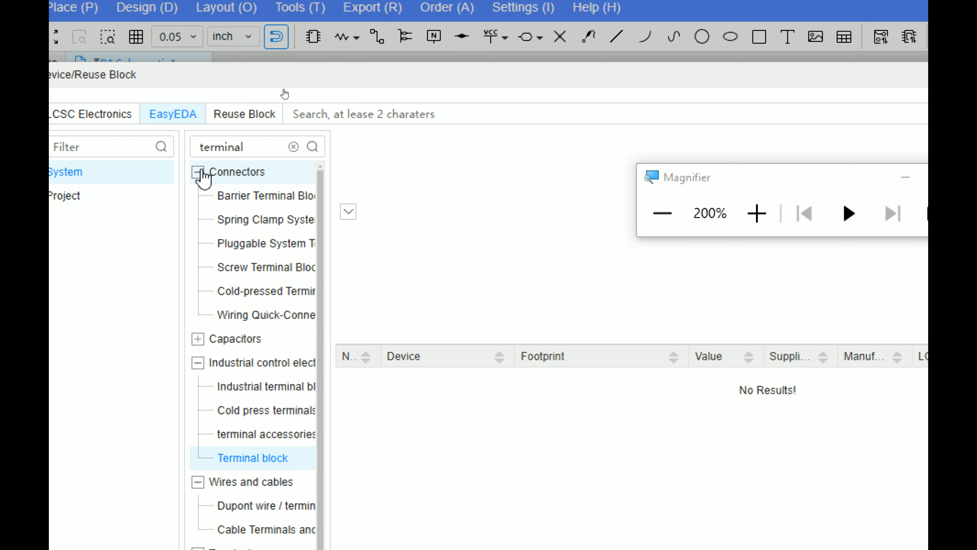
pyautogui.click(263, 267)
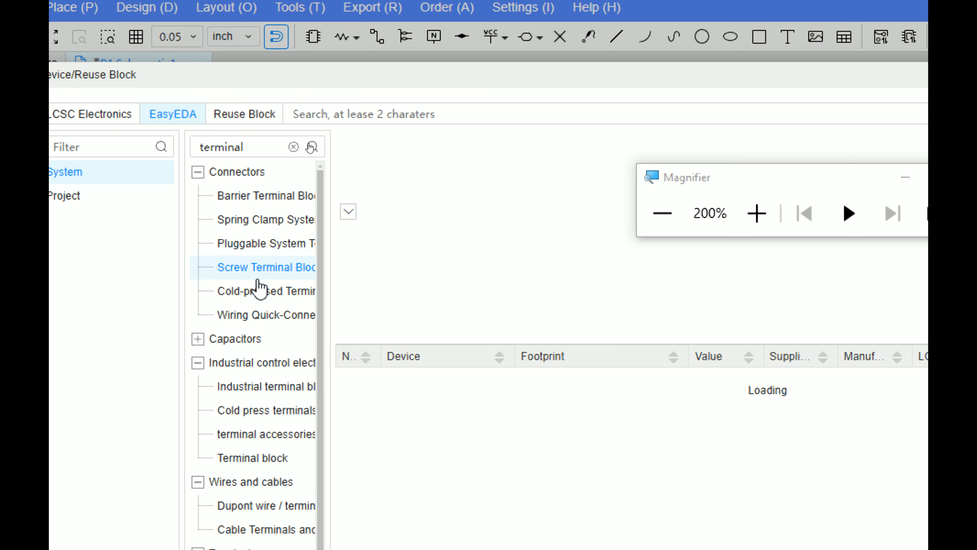
pyautogui.click(488, 381)
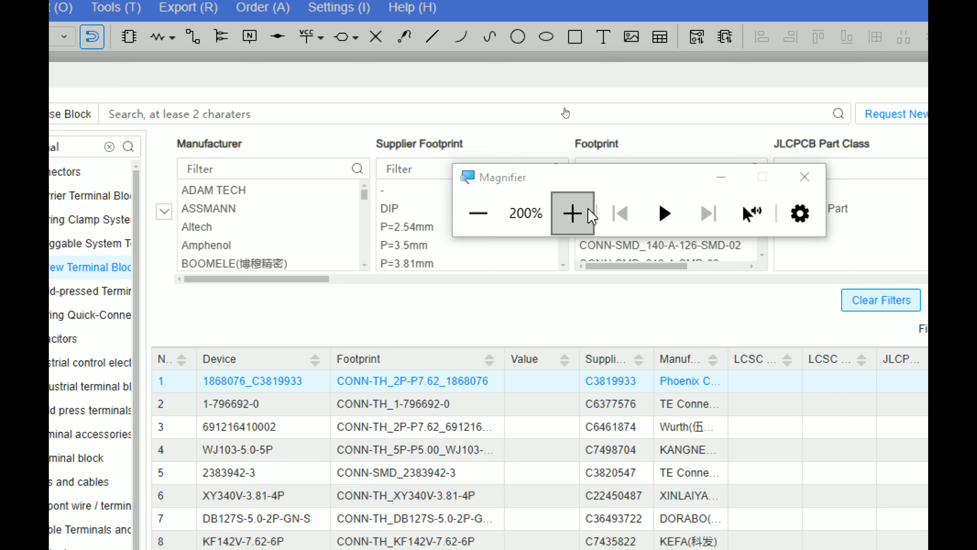
pyautogui.moveTo(583, 184); pyautogui.dragTo(729, 107)
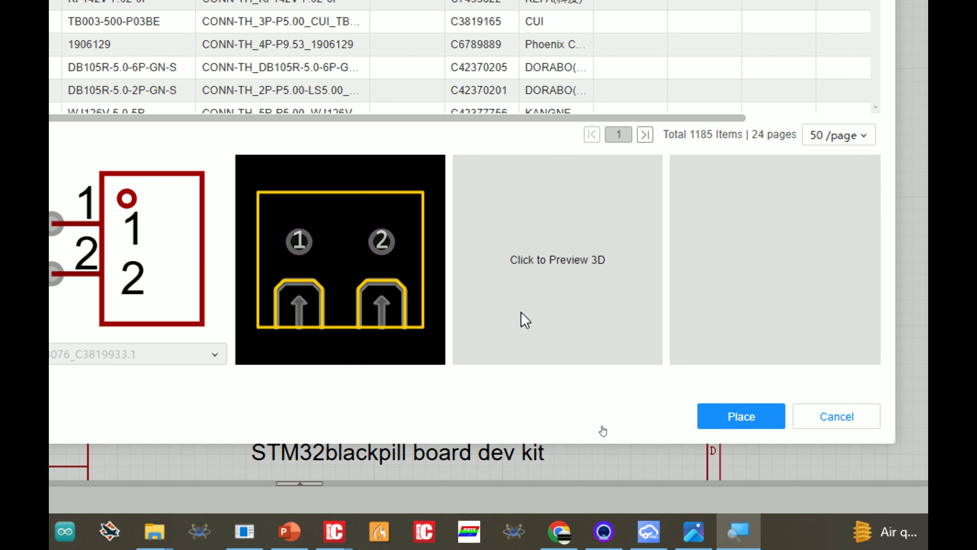
pyautogui.click(546, 284)
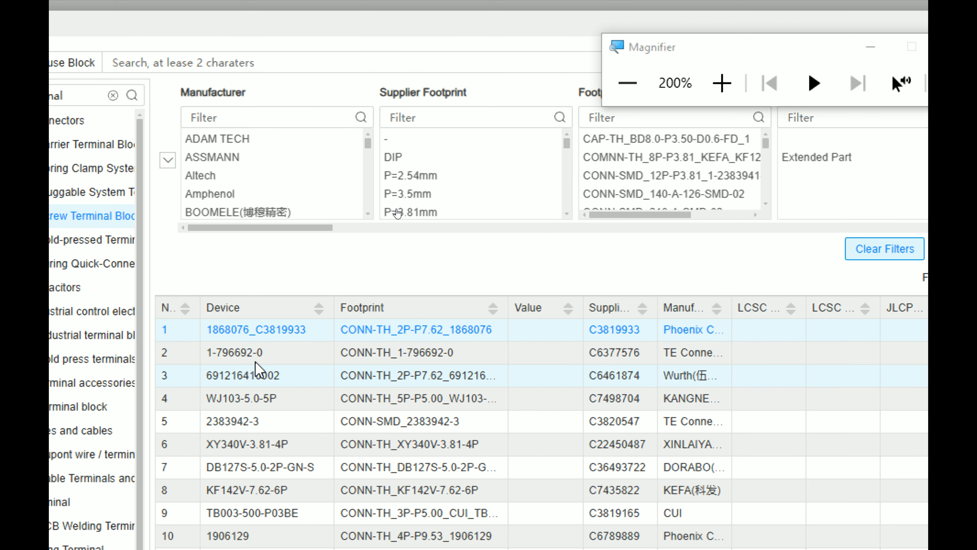
pyautogui.click(256, 358)
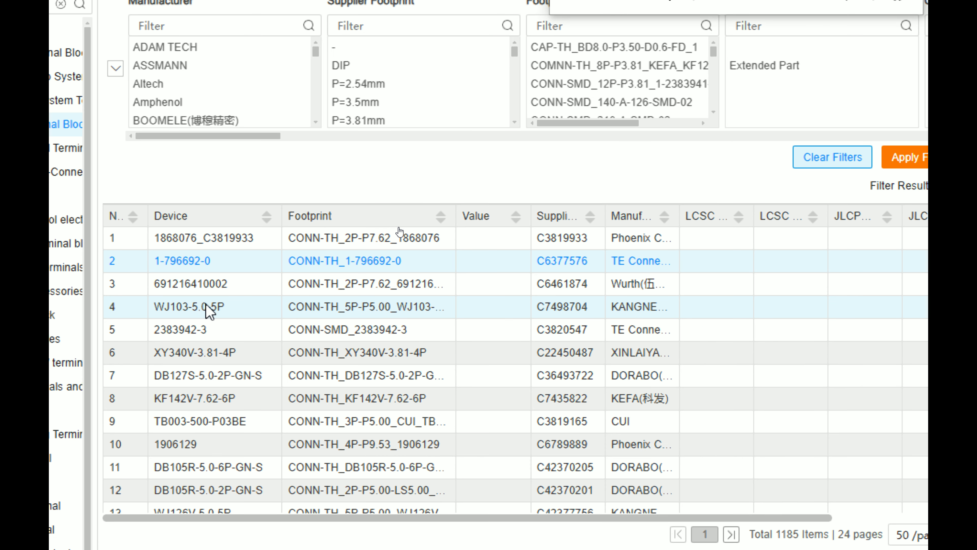
pyautogui.click(206, 306)
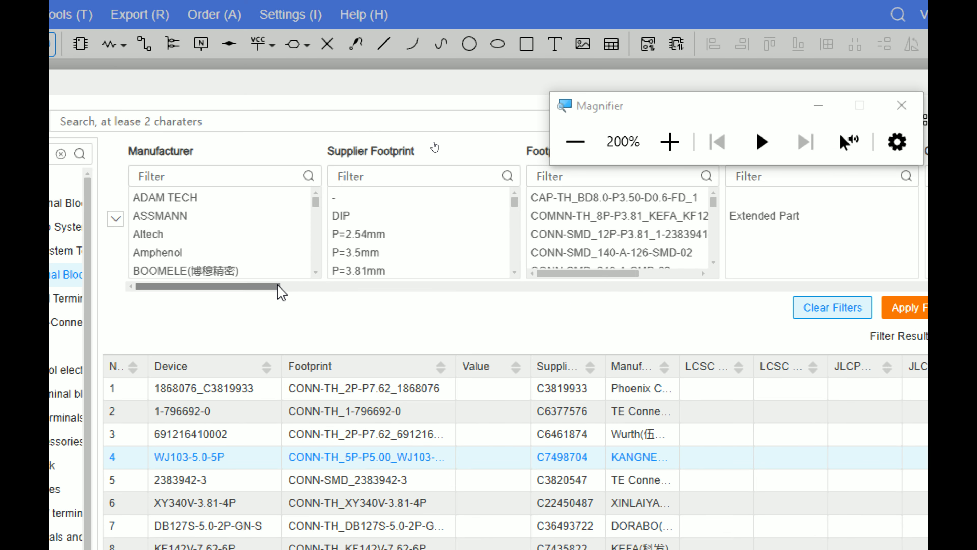
# - Filter the screw terminal blocks by supplier footprint P=5mm and by the 2P option
pyautogui.scroll(-3, 385, 261)
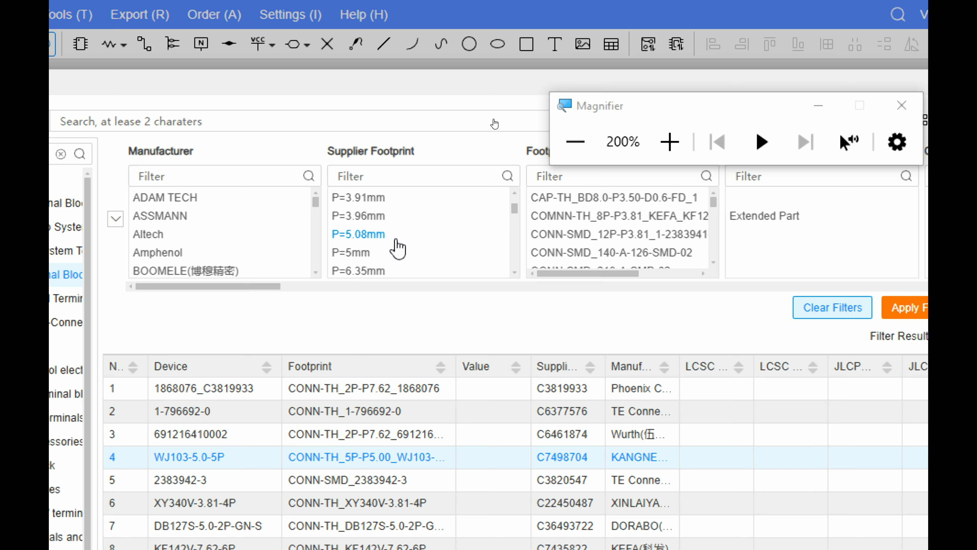
pyautogui.click(431, 253)
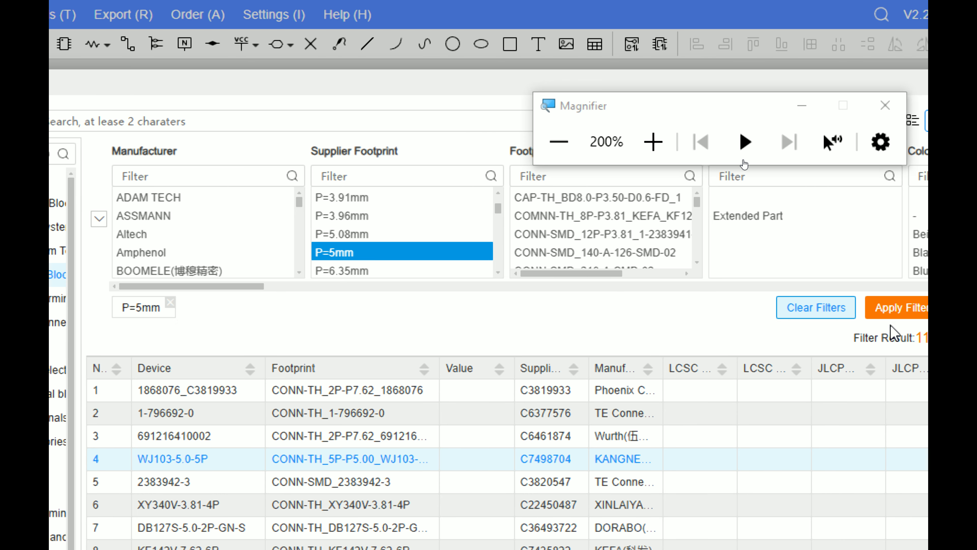
pyautogui.click(882, 313)
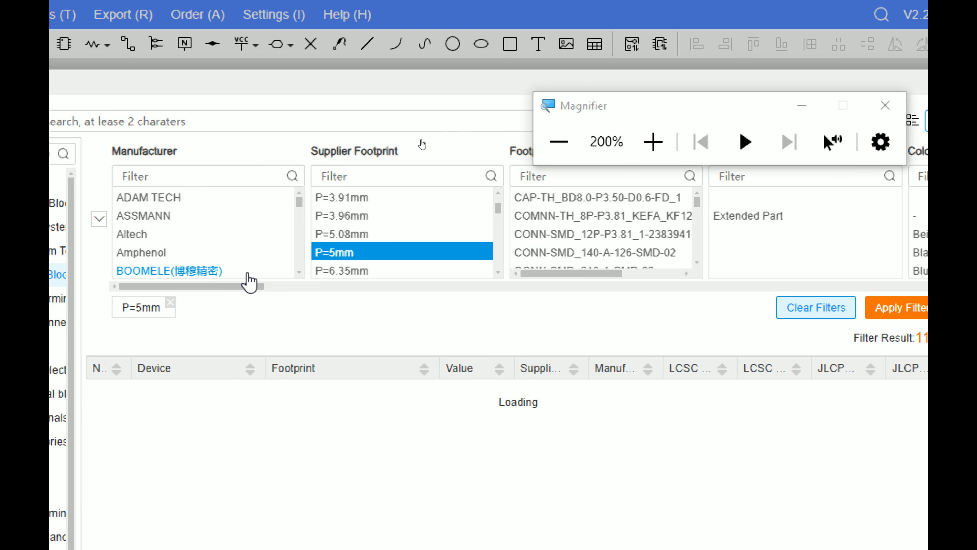
pyautogui.click(192, 396)
pyautogui.moveTo(221, 291); pyautogui.dragTo(568, 277)
pyautogui.click(769, 252)
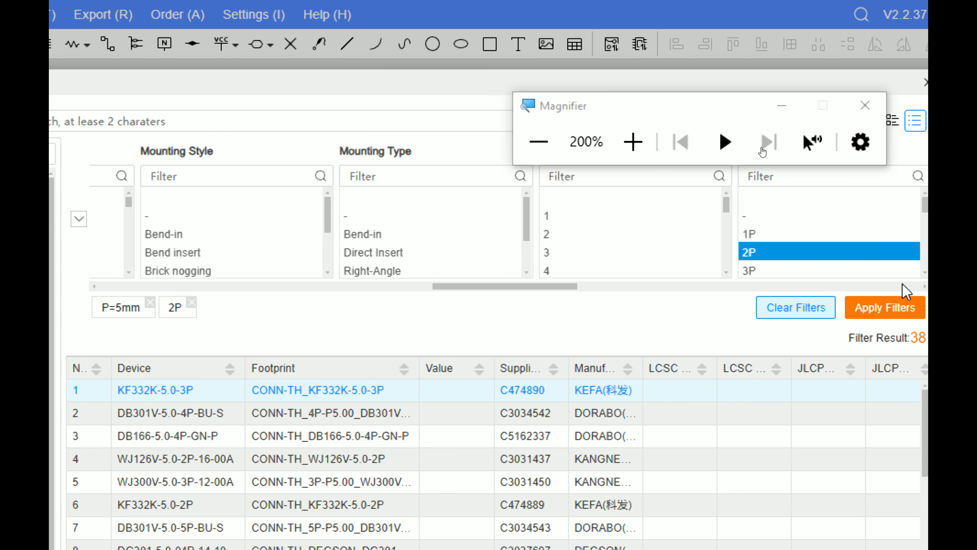
pyautogui.click(900, 307)
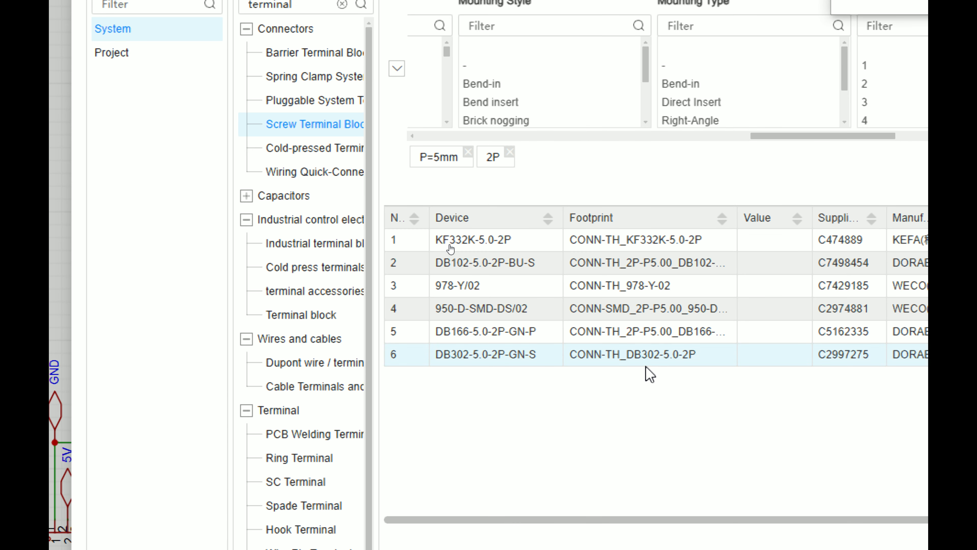
# - Preview the filtered two-pin devices KF332K-5.0-2P, DB102-5.0-2P-BU-S and 978-Y/02
pyautogui.click(521, 244)
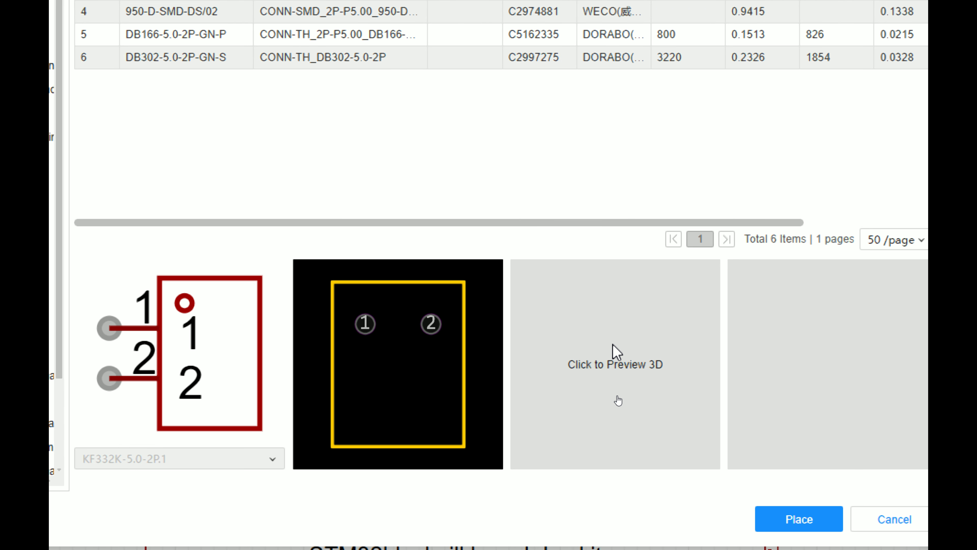
pyautogui.tripleClick(618, 378)
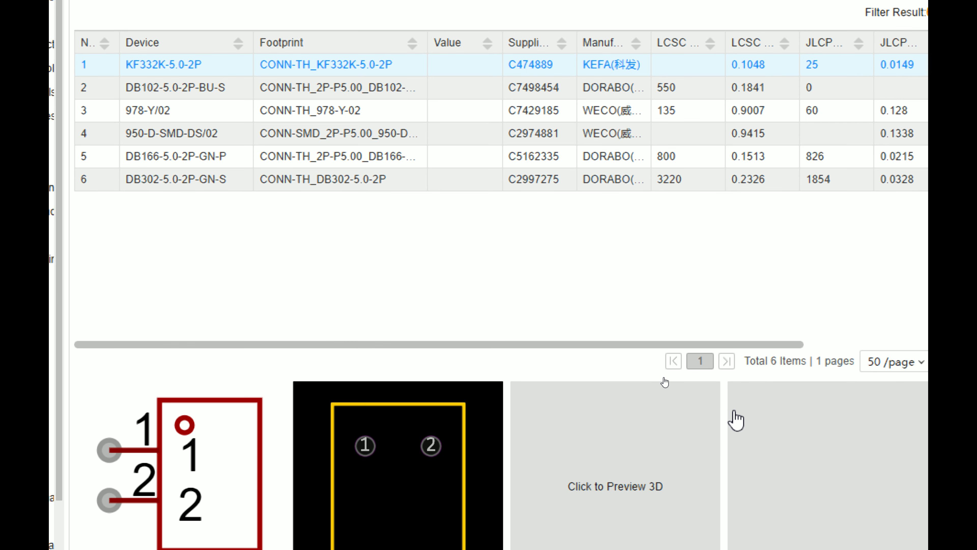
pyautogui.click(168, 81)
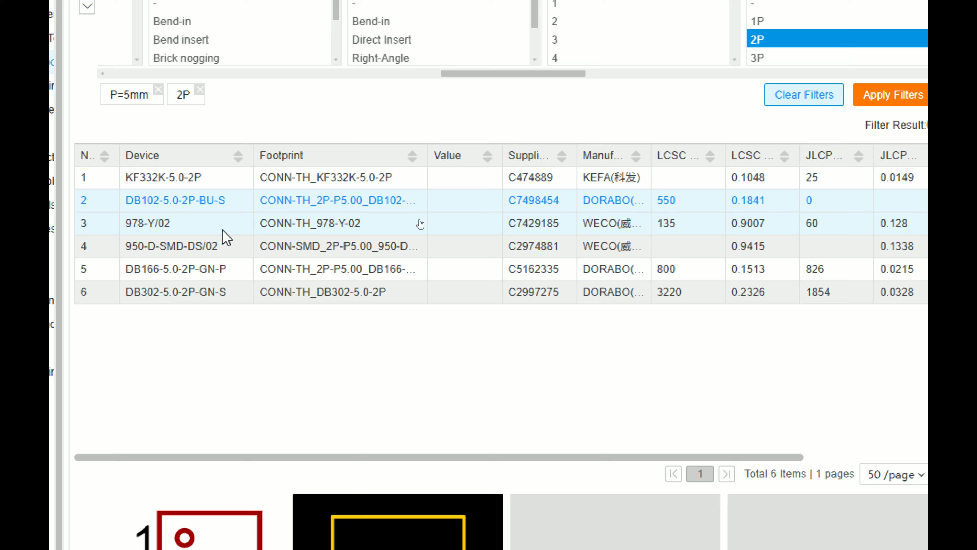
pyautogui.click(421, 57)
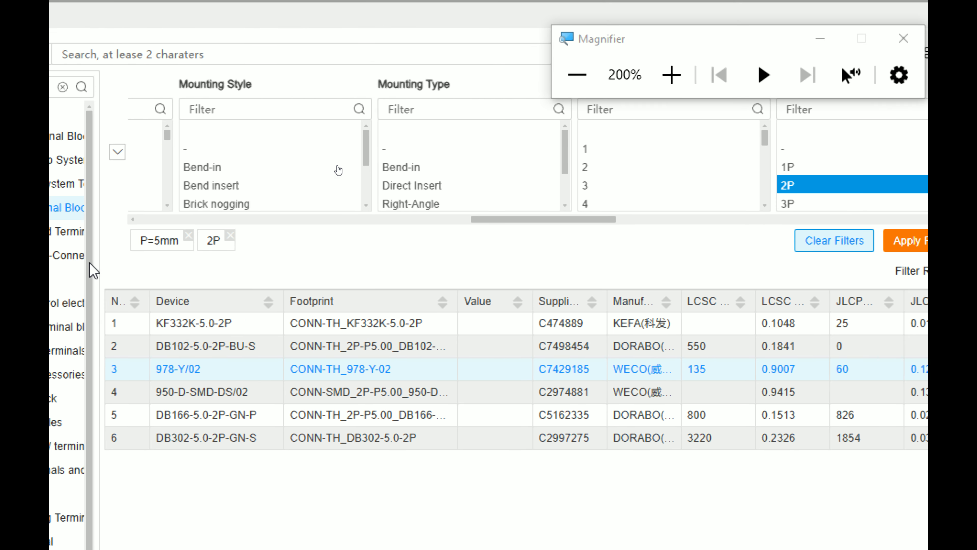
# - Reapply the filters without P=5mm, keeping 2P, and inspect the 1868076_C3819933 3D model and the DB127S-5.0-2P-GN-S device
pyautogui.click(206, 235)
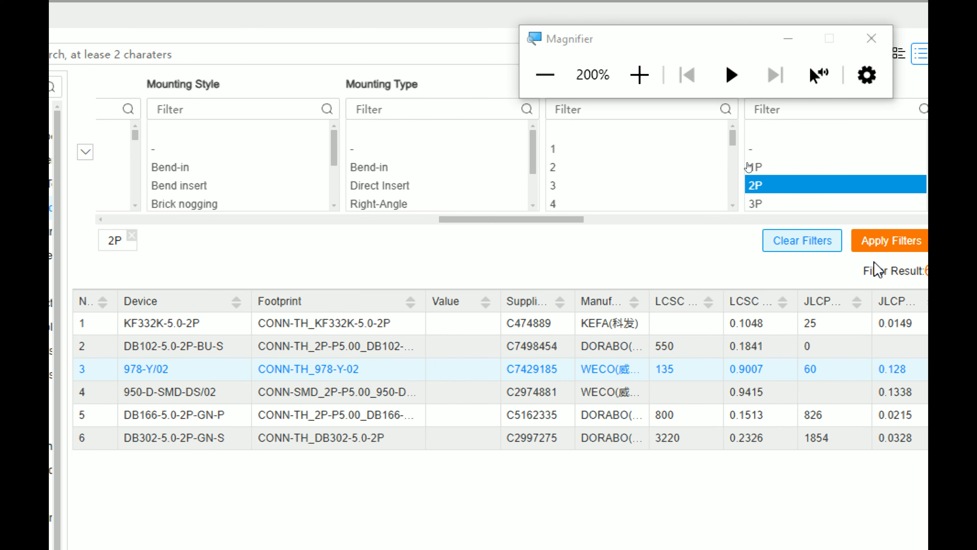
pyautogui.click(877, 250)
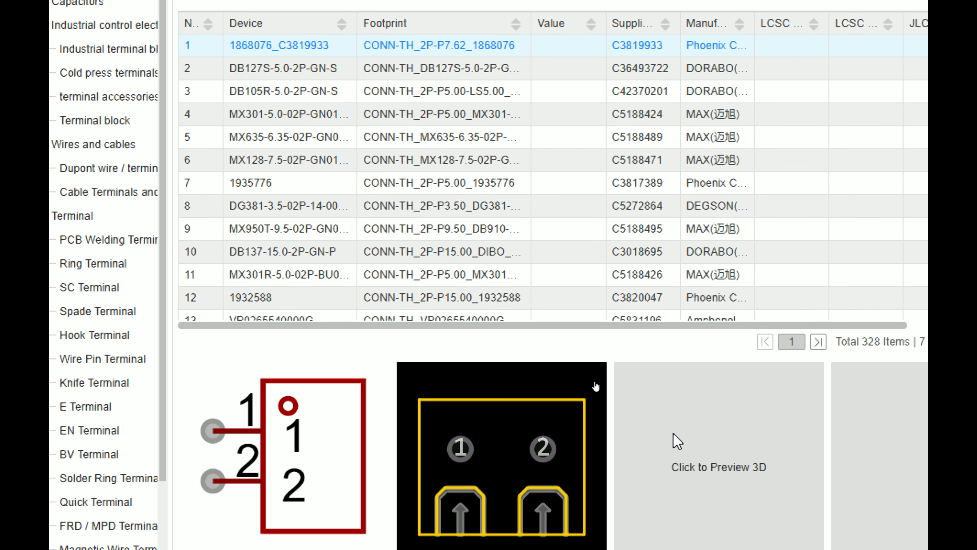
pyautogui.click(677, 441)
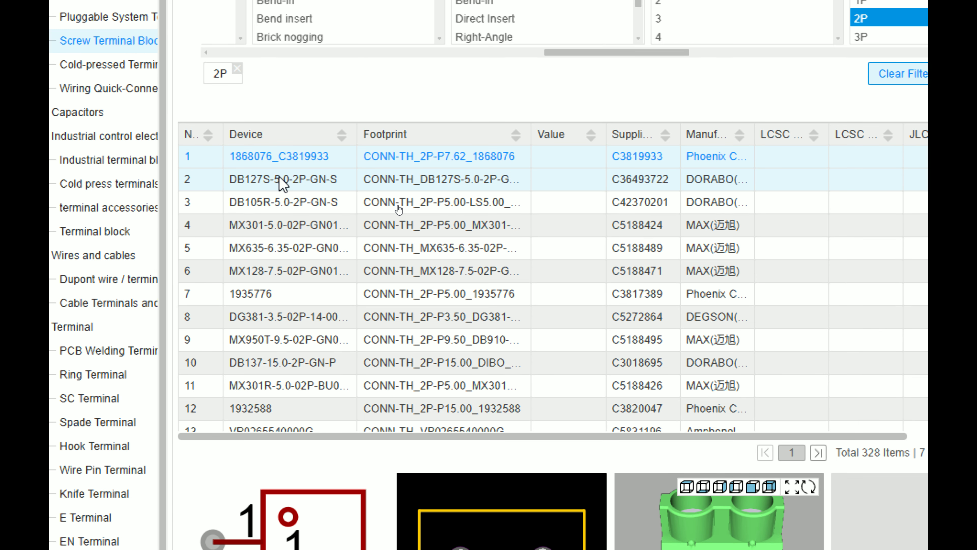
pyautogui.click(283, 181)
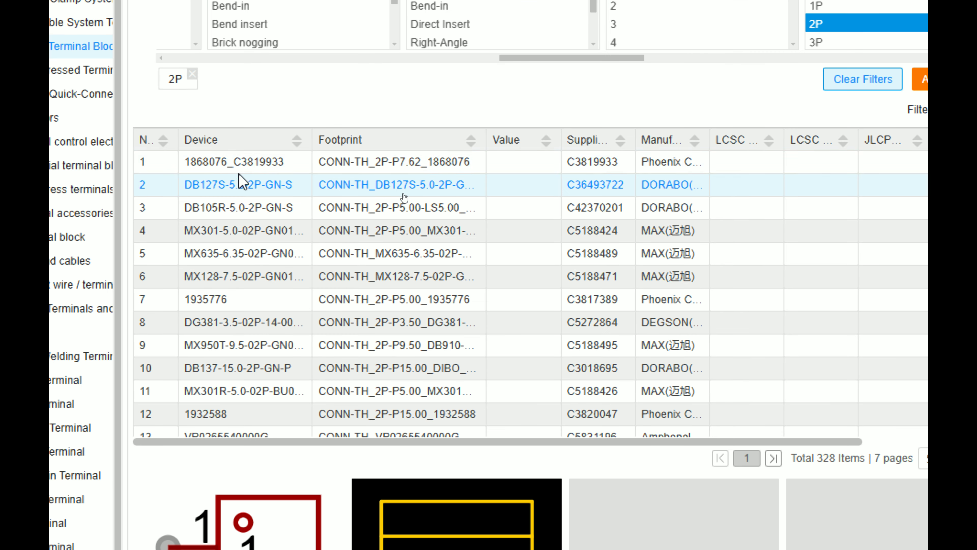
# - Place one 1868076_C3819933 two-pin screw terminal in the empty area above header U4 on the schematic
pyautogui.click(240, 166)
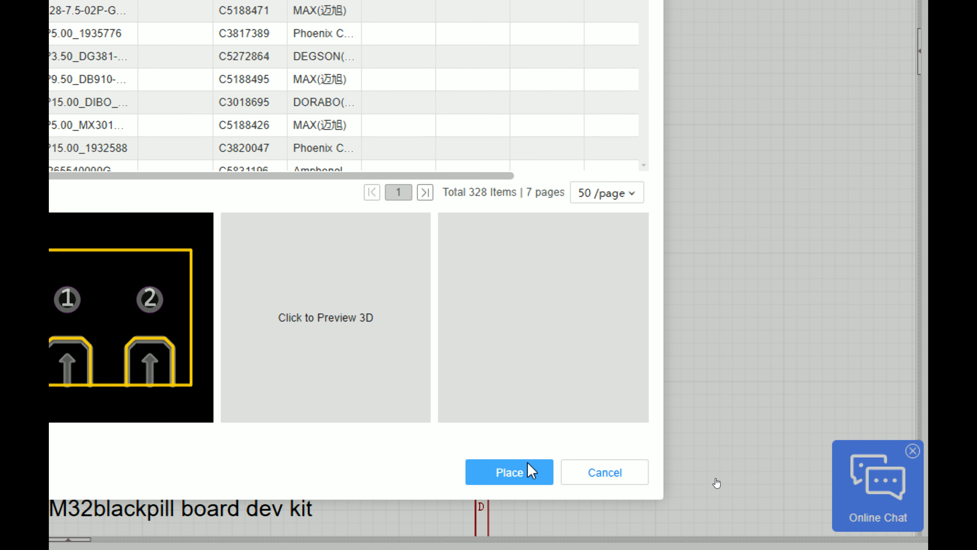
pyautogui.click(533, 546)
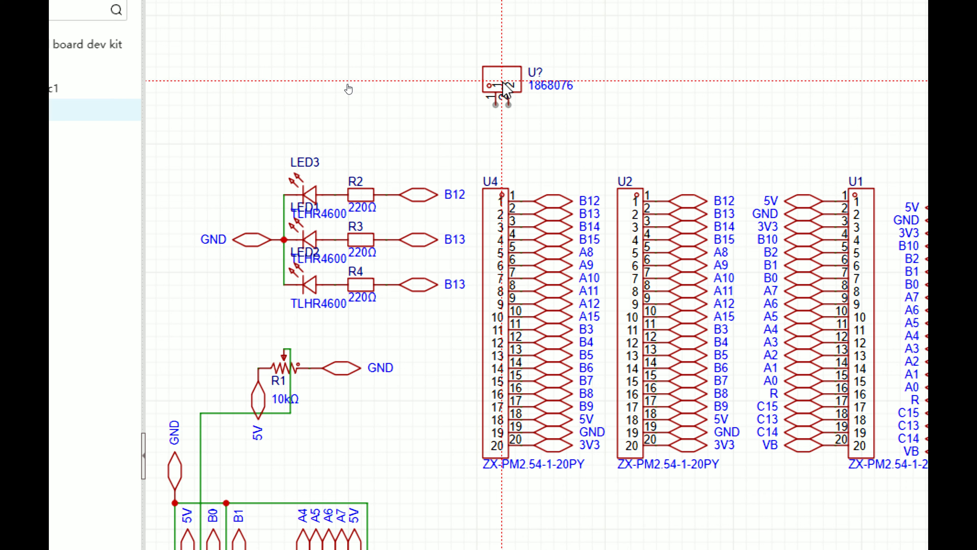
pyautogui.click(466, 101)
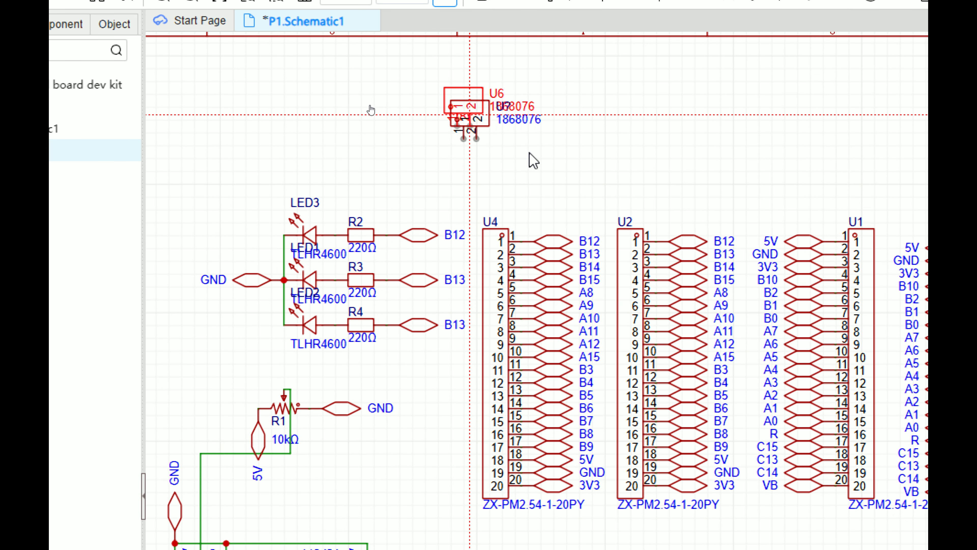
pyautogui.scroll(2, 496, 131)
pyautogui.click(585, 197)
pyautogui.scroll(2, 586, 197)
pyautogui.scroll(-4, 613, 196)
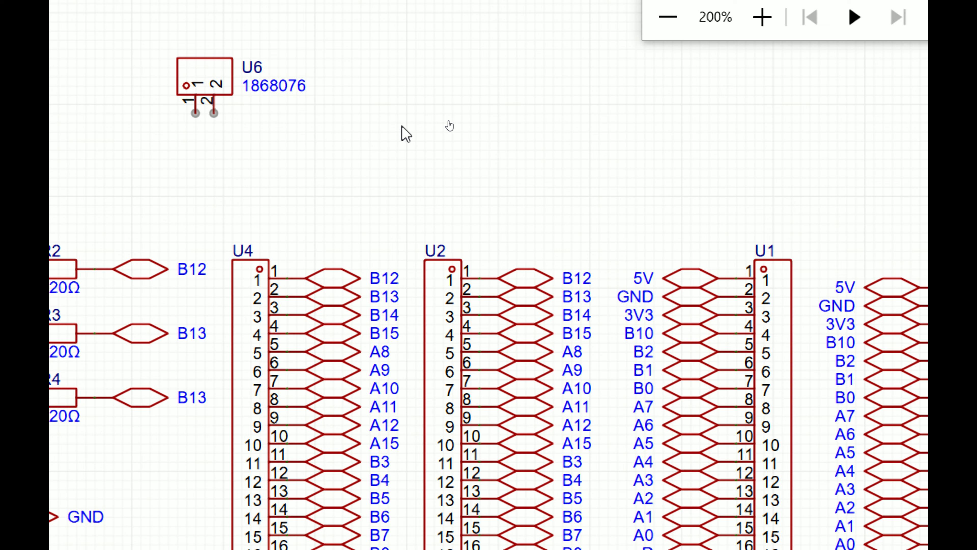
# - Copy the 5V net port from header U1 and attach it, rotated vertically, to pin 1 of screw terminal U6
pyautogui.scroll(-2, 401, 126)
pyautogui.scroll(3, 408, 134)
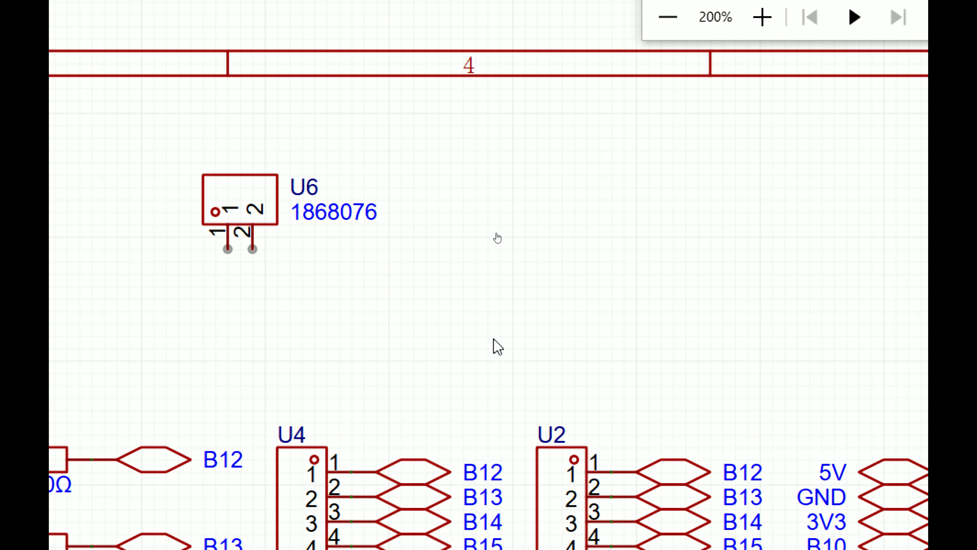
pyautogui.click(880, 472)
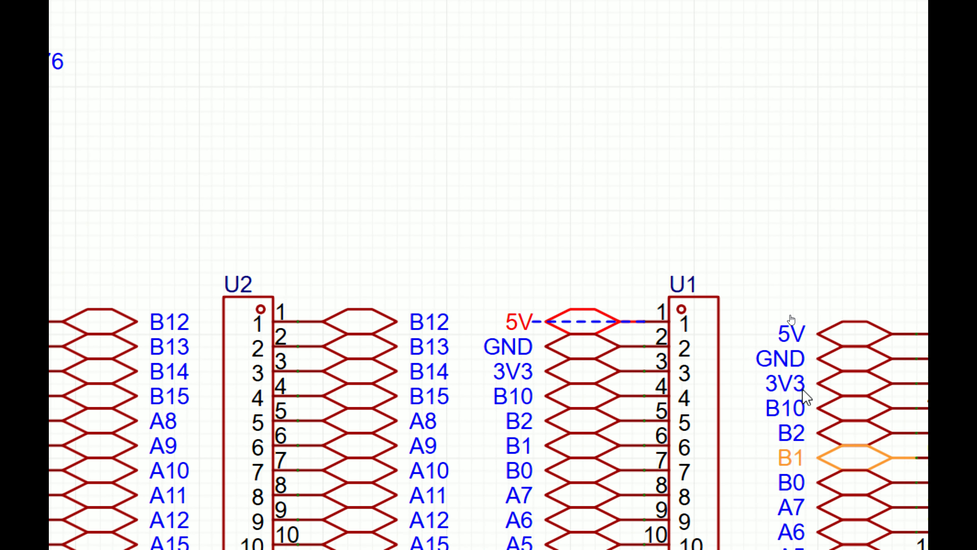
pyautogui.hotkey('ctrl', 'c')
pyautogui.hotkey('ctrl', 'v')
pyautogui.press('space')
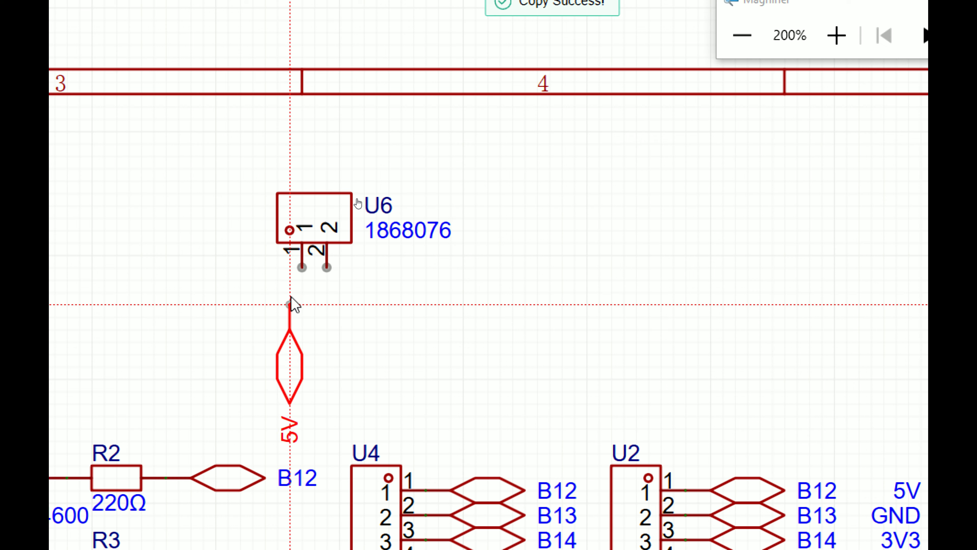
pyautogui.click(300, 273)
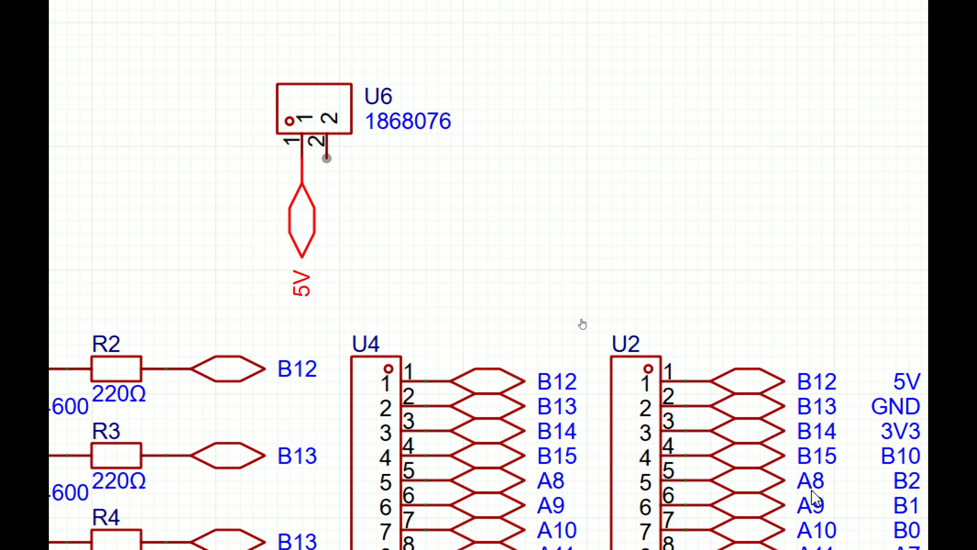
# - Copy the GND net port from header U1 and attach it, rotated vertically, to pin 2 of screw terminal U6
pyautogui.click(761, 311)
pyautogui.hotkey('ctrl', 'c')
pyautogui.hotkey('ctrl', 'v')
pyautogui.press('space')
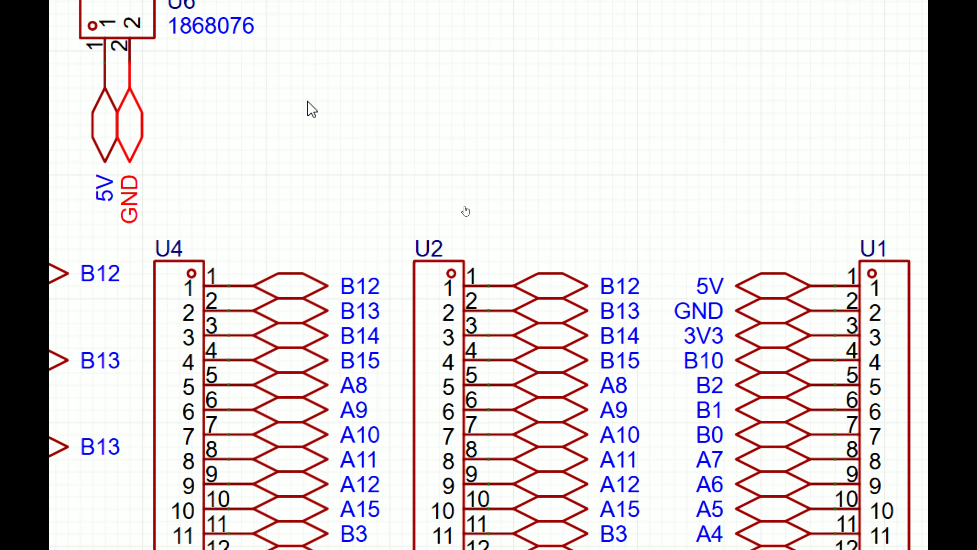
# - Duplicate the U6 screw terminal and place the copy, pins facing down, in the empty area above headers U1 and U3
pyautogui.scroll(-3, 311, 109)
pyautogui.scroll(1, 487, 179)
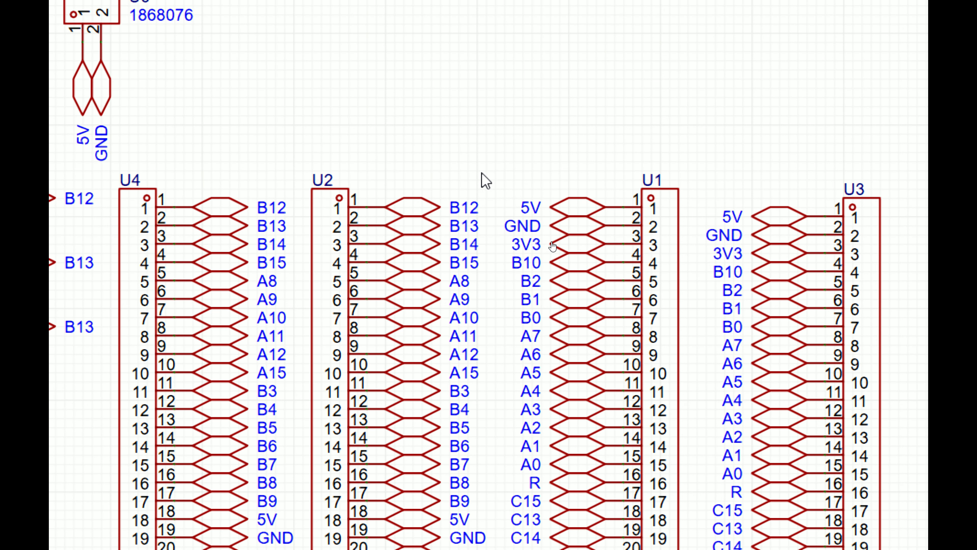
pyautogui.scroll(-2, 553, 194)
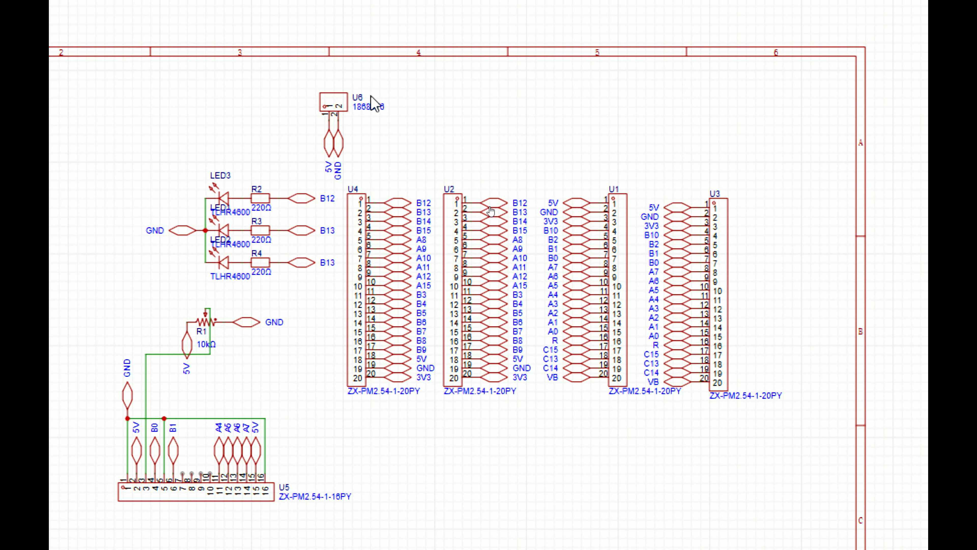
pyautogui.scroll(2, 339, 118)
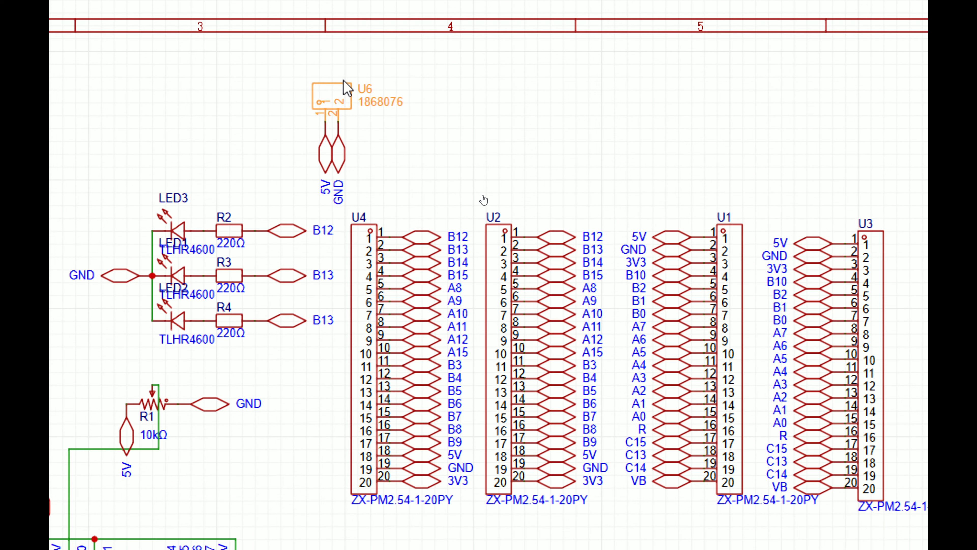
pyautogui.click(351, 90)
pyautogui.hotkey('ctrl', 'c')
pyautogui.hotkey('ctrl', 'v')
pyautogui.moveTo(860, 442); pyautogui.dragTo(672, 367, button='right')
pyautogui.scroll(2, 639, 445)
pyautogui.moveTo(638, 445); pyautogui.dragTo(638, 390, button='right')
pyautogui.press('space')
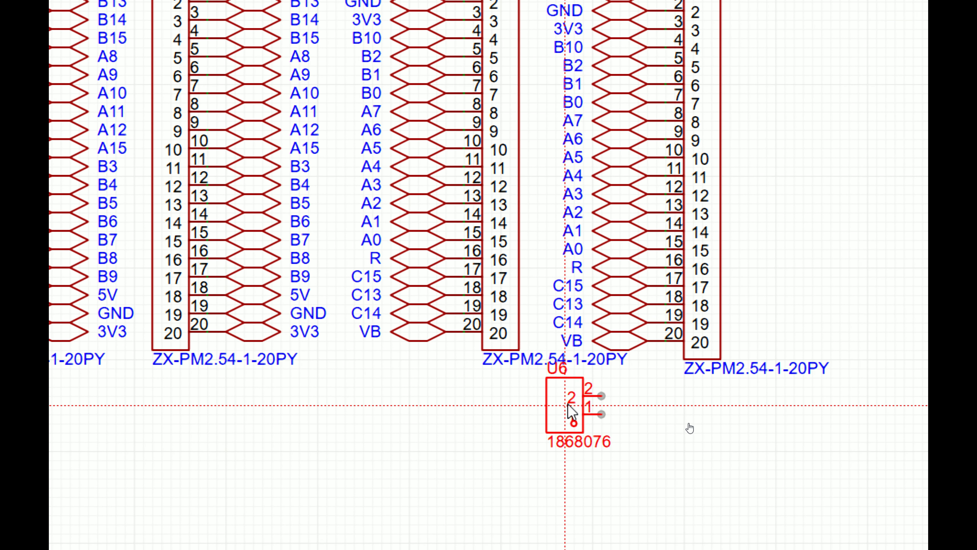
pyautogui.press('space')
pyautogui.press('space')
pyautogui.press('space')
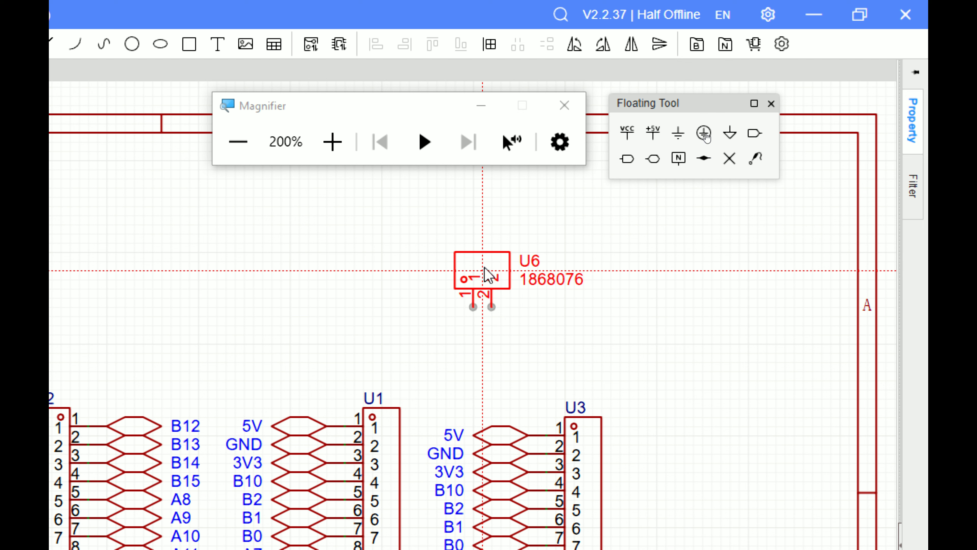
pyautogui.hotkey('ctrl', 's')
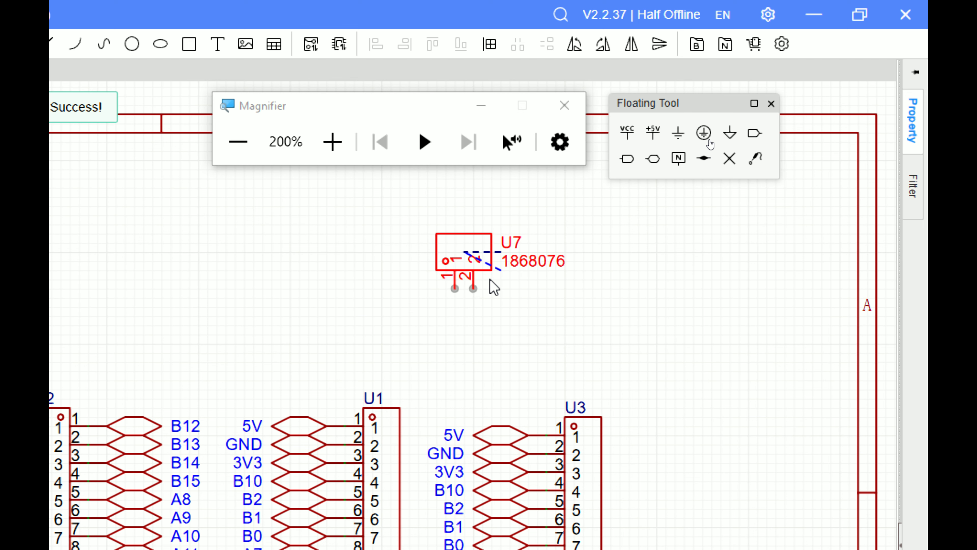
# - Place two more copies of the 1868076 screw terminal, one on each side of the copy above headers U1 and U3
pyautogui.hotkey('ctrl', 'c')
pyautogui.hotkey('ctrl', 'v')
pyautogui.hotkey('ctrl', 'c')
pyautogui.hotkey('ctrl', 'v')
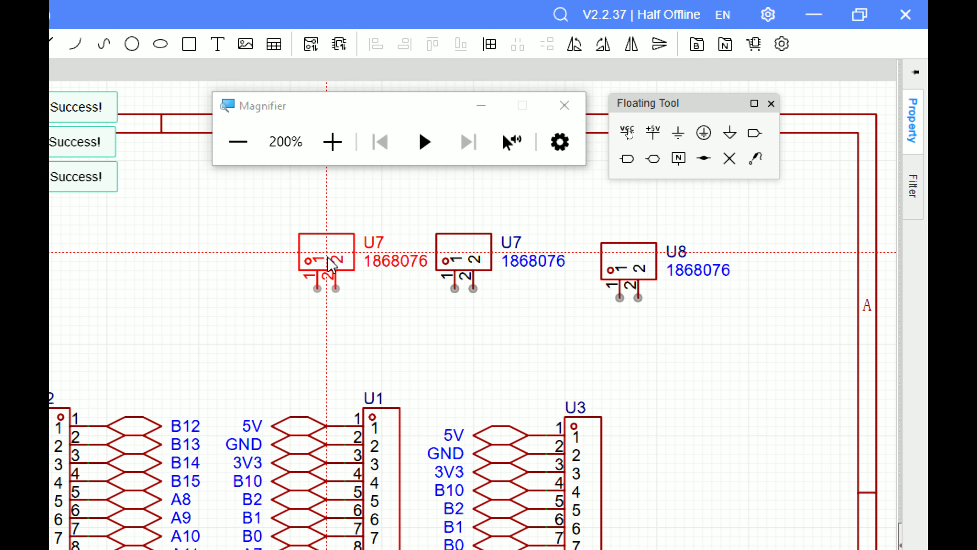
pyautogui.click(355, 274)
pyautogui.scroll(1, 418, 425)
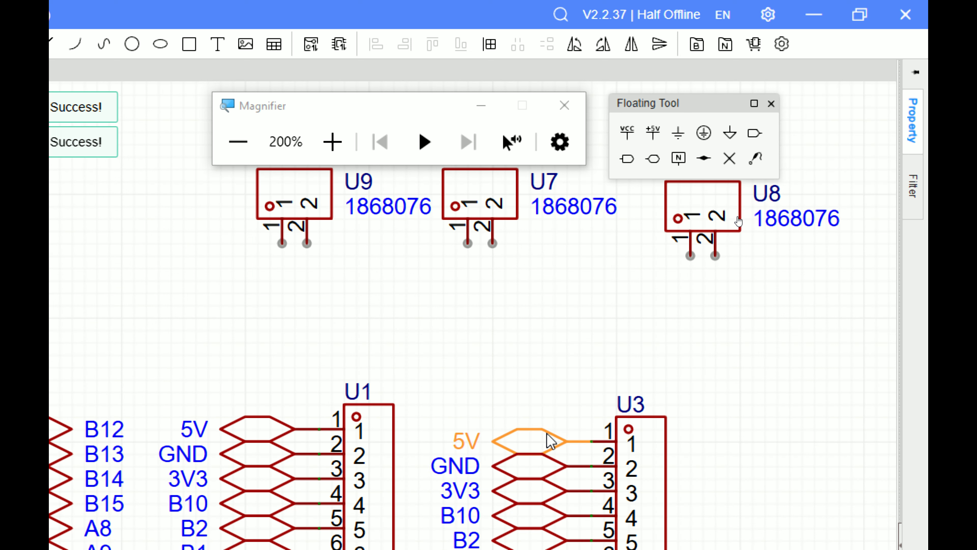
# - Copy the 3V3 net port from header U3 and attach it, rotated vertically, to pin 1 of screw terminal U9
pyautogui.click(538, 496)
pyautogui.hotkey('ctrl', 'c')
pyautogui.hotkey('ctrl', 'v')
pyautogui.press('space')
pyautogui.click(282, 257)
pyautogui.scroll(2, 302, 265)
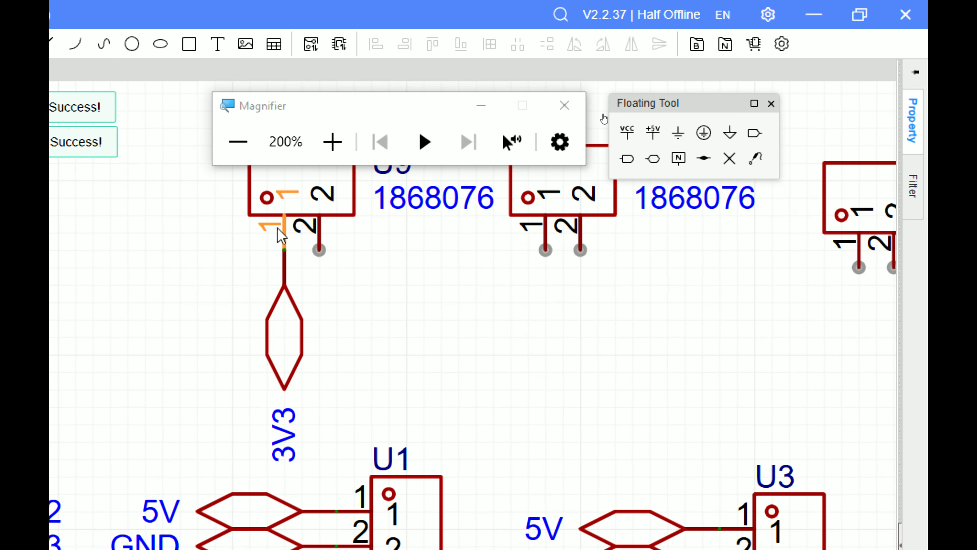
# - Wire pin 1 of screw terminal U9 to its pin 2 so both share the 3V3 net
pyautogui.click(285, 259)
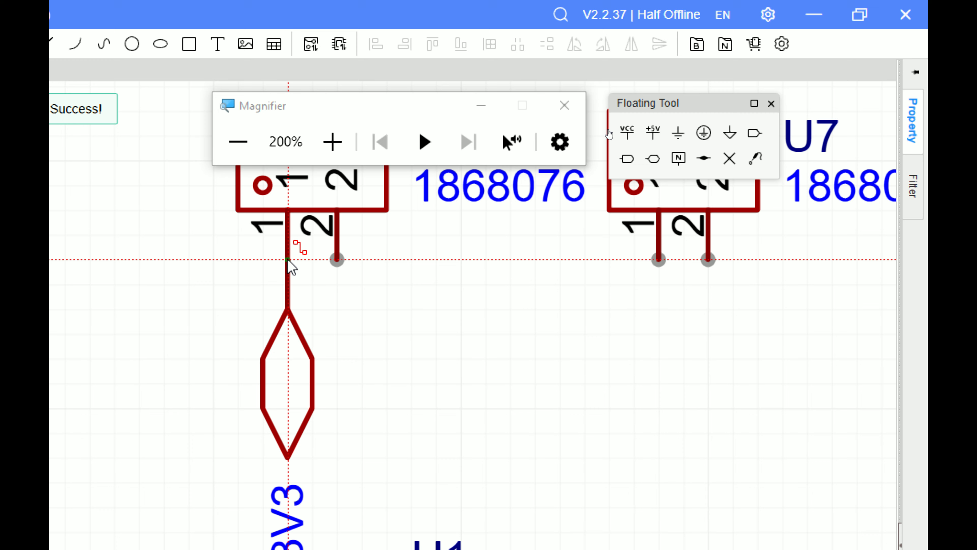
pyautogui.click(338, 260)
pyautogui.scroll(-3, 506, 325)
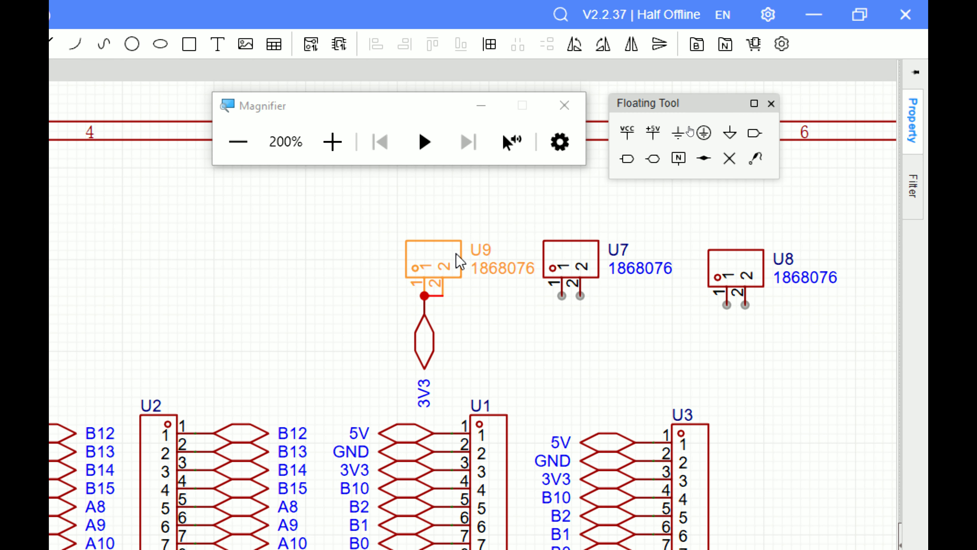
# - Copy the GND net port from header U3 and attach it, rotated vertically, to pin 1 of screw terminal U7
pyautogui.click(433, 354)
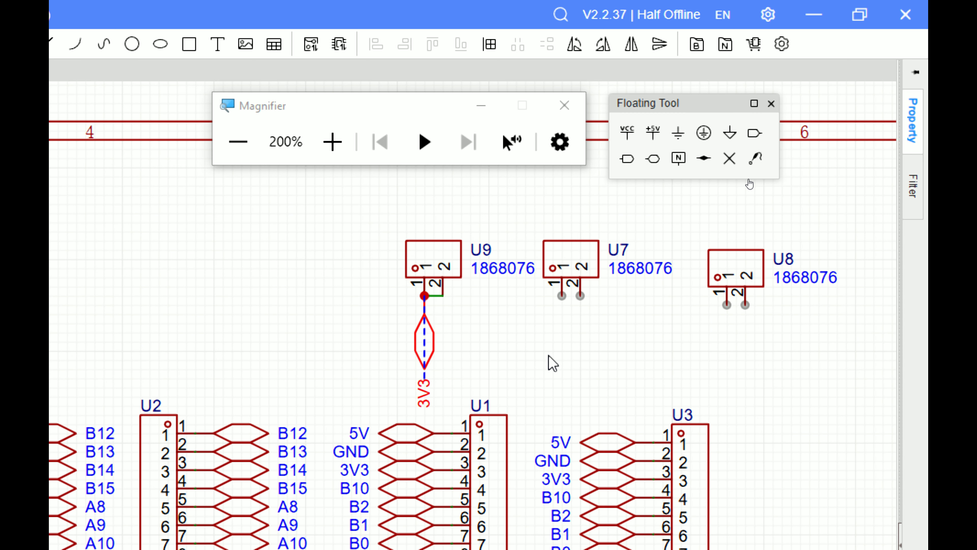
pyautogui.click(570, 359)
pyautogui.click(607, 461)
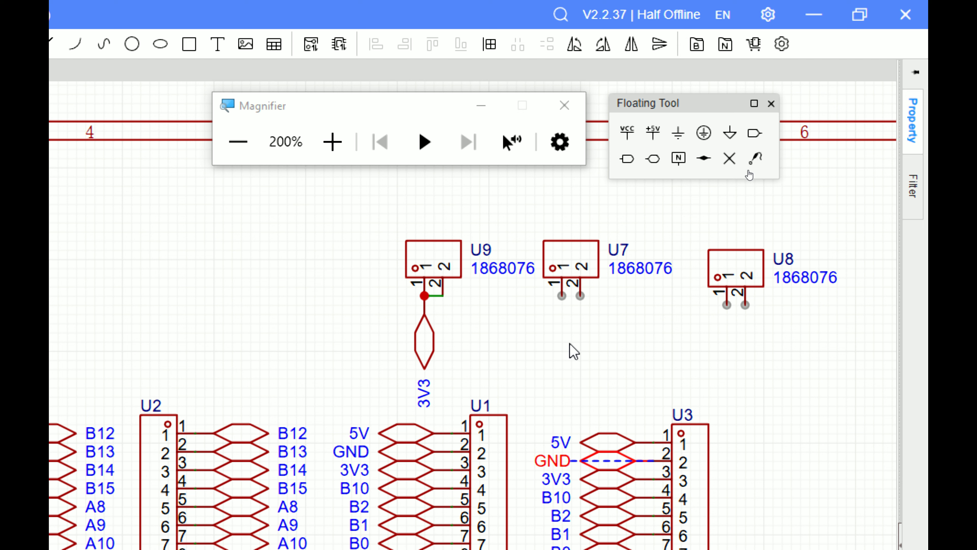
pyautogui.hotkey('ctrl', 'c')
pyautogui.hotkey('ctrl', 'v')
pyautogui.press('space')
pyautogui.click(563, 304)
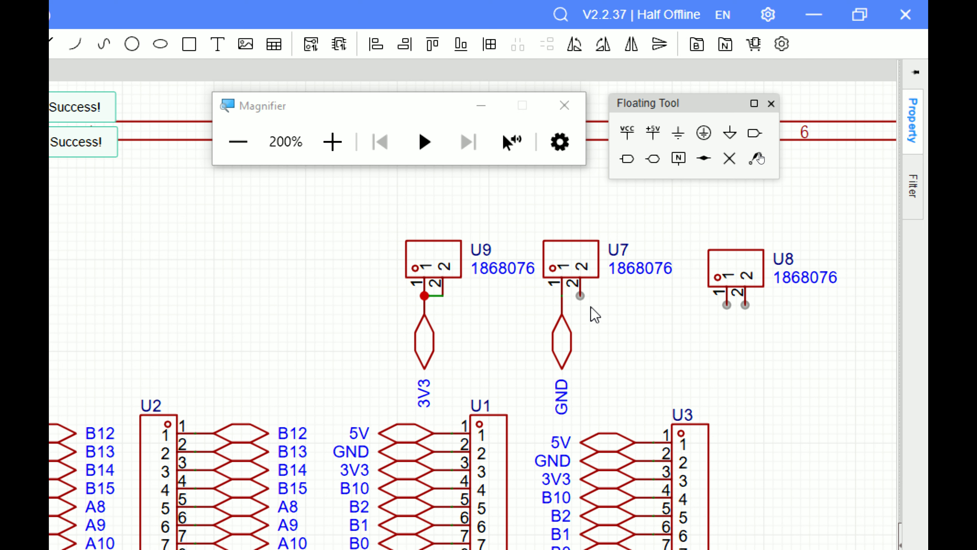
# - Wire pin 1 of screw terminal U7 to its pin 2 so both share the GND net
pyautogui.scroll(3, 591, 313)
pyautogui.click(537, 285)
pyautogui.click(571, 286)
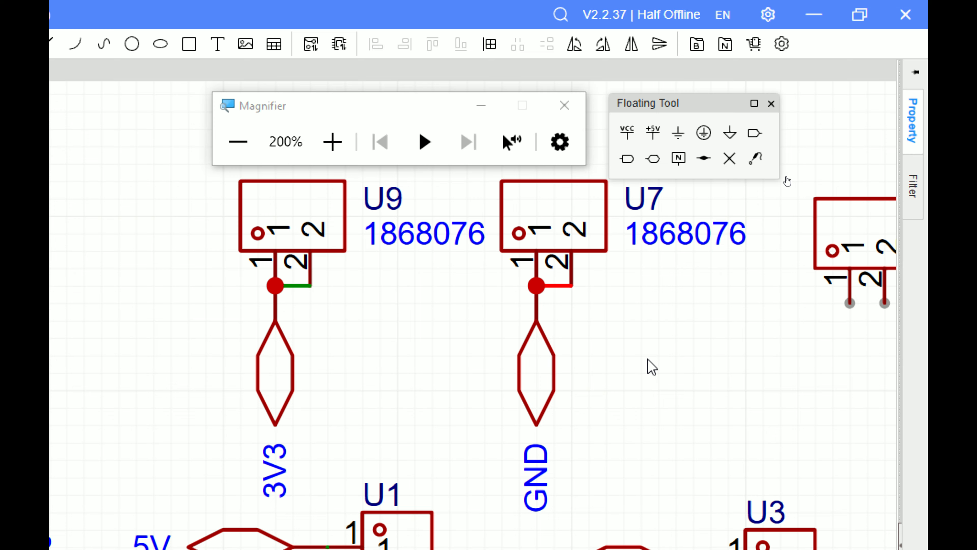
# - Copy the 5V net port from header U3 and attach it, rotated vertically, to pin 1 of screw terminal U8
pyautogui.scroll(-1, 648, 359)
pyautogui.scroll(-2, 784, 452)
pyautogui.moveTo(825, 500); pyautogui.dragTo(742, 396, button='right')
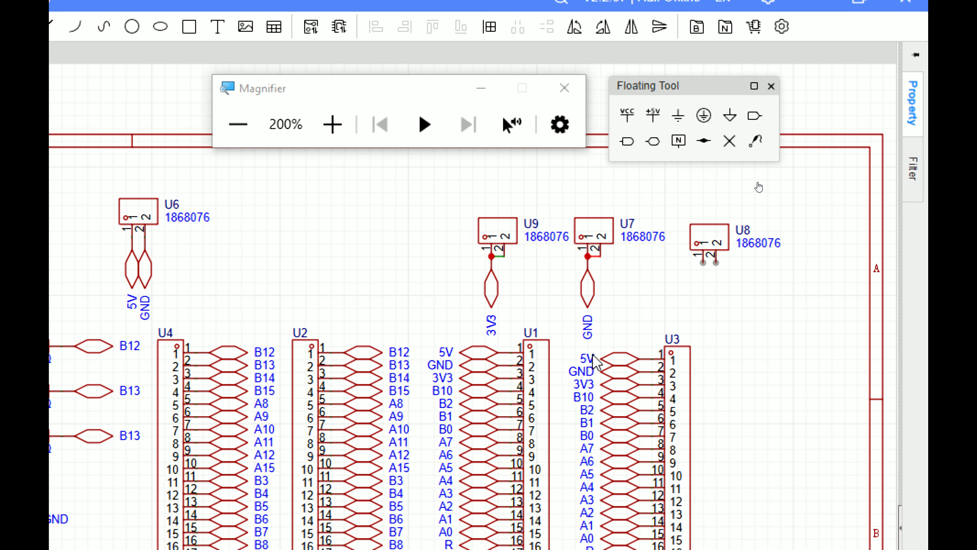
pyautogui.hotkey('ctrl', 'c')
pyautogui.hotkey('ctrl', 'v')
pyautogui.scroll(4, 719, 281)
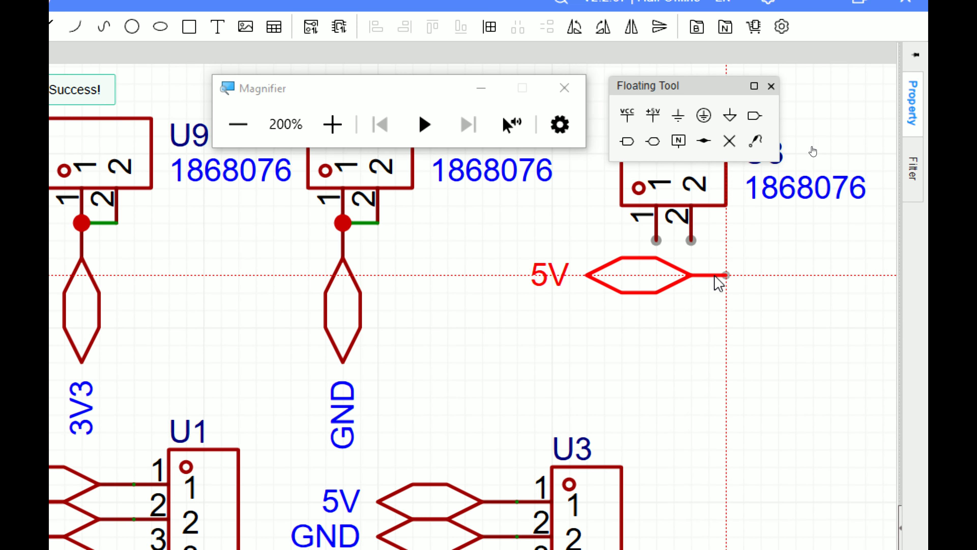
pyautogui.press('space')
pyautogui.click(657, 245)
pyautogui.click(738, 302)
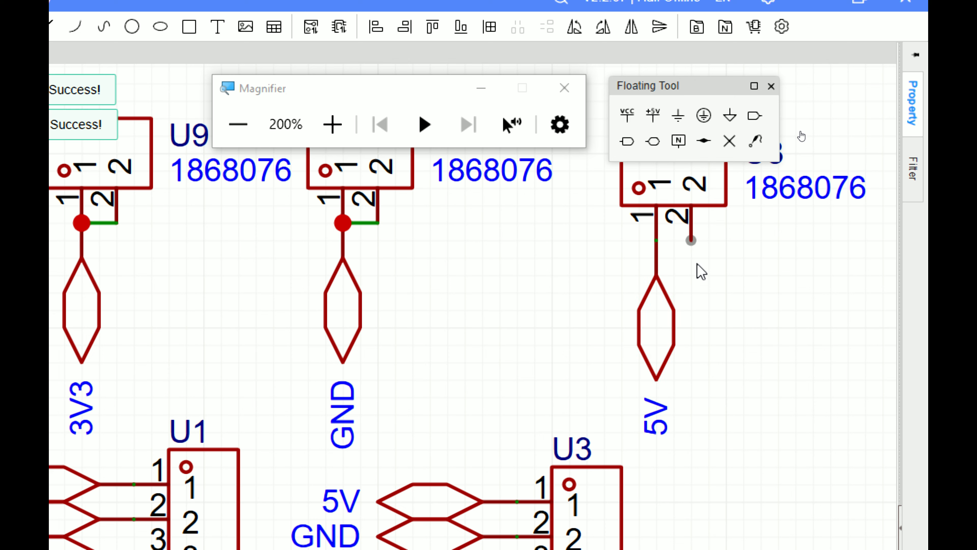
# - Wire pin 1 of screw terminal U8 to its pin 2 so both share the 5V net
pyautogui.click(656, 241)
pyautogui.click(690, 241)
pyautogui.scroll(-4, 735, 309)
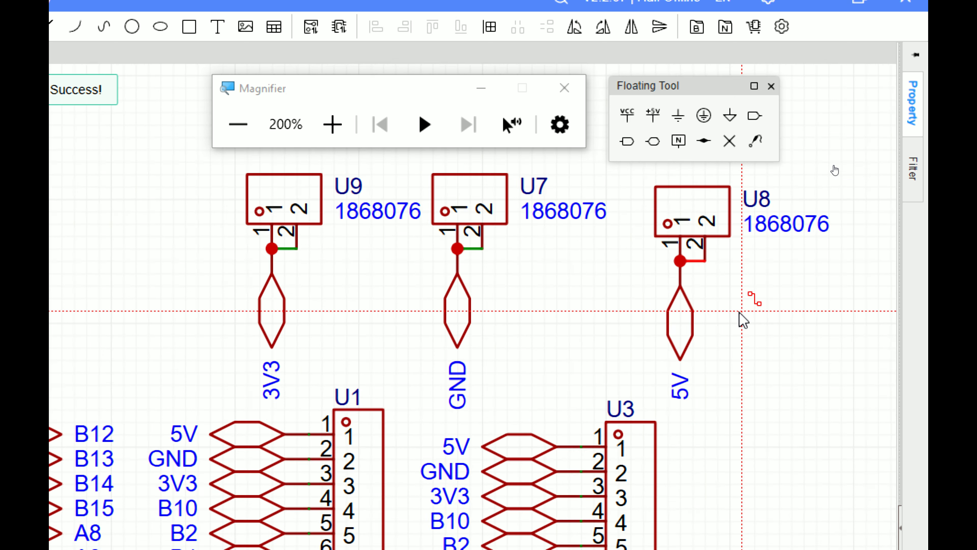
pyautogui.rightClick(741, 340)
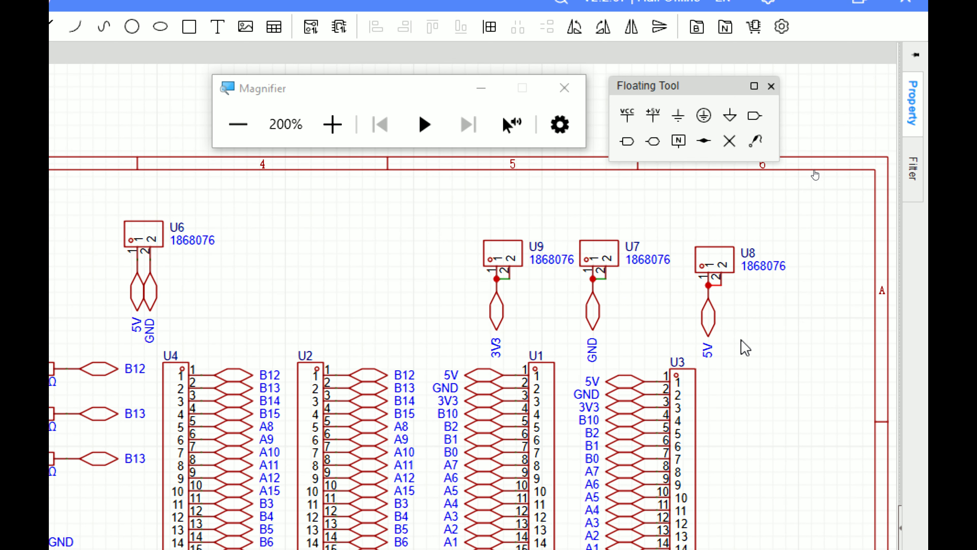
# - Look over the whole schematic sheet, including the screw terminals, LEDs, potentiometer and pin headers
pyautogui.click(644, 290)
pyautogui.scroll(-1, 320, 304)
pyautogui.moveTo(321, 303); pyautogui.dragTo(554, 309, button='right')
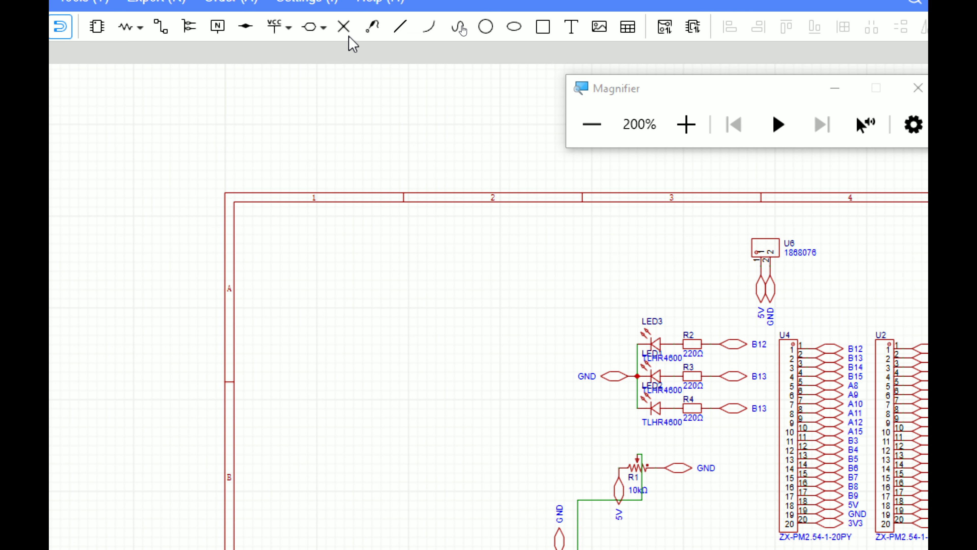
pyautogui.scroll(-1, 750, 322)
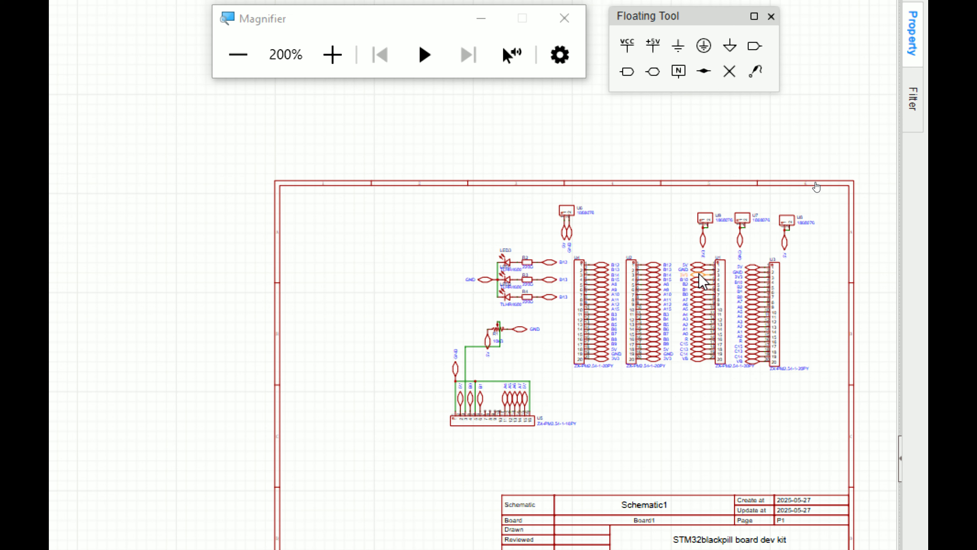
pyautogui.scroll(2, 711, 311)
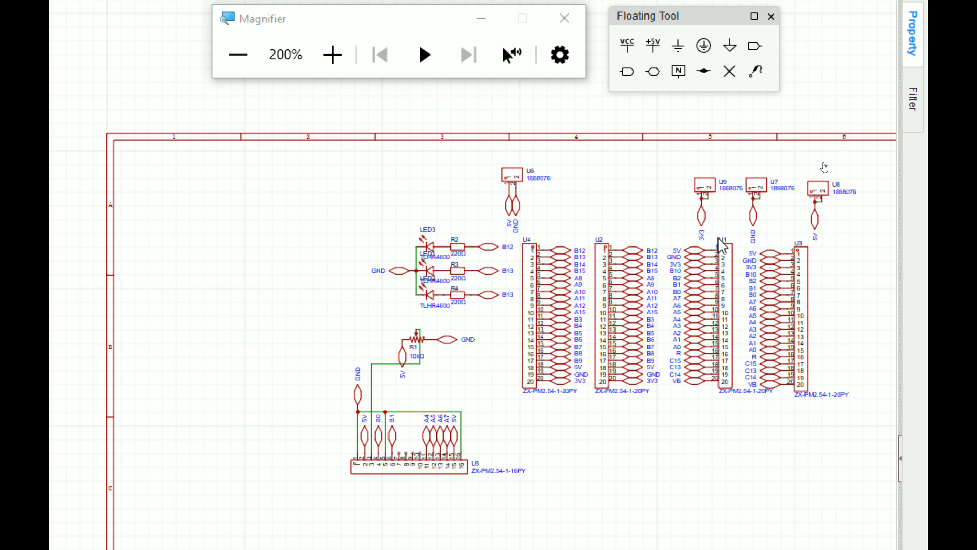
pyautogui.scroll(1, 721, 246)
pyautogui.moveTo(518, 197); pyautogui.dragTo(649, 121, button='right')
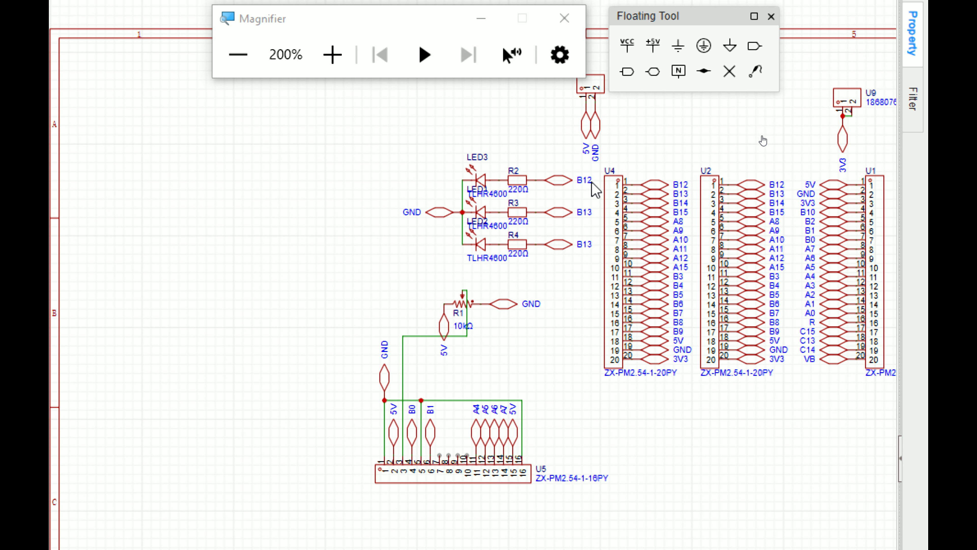
pyautogui.moveTo(404, 192); pyautogui.dragTo(909, 508, button='right')
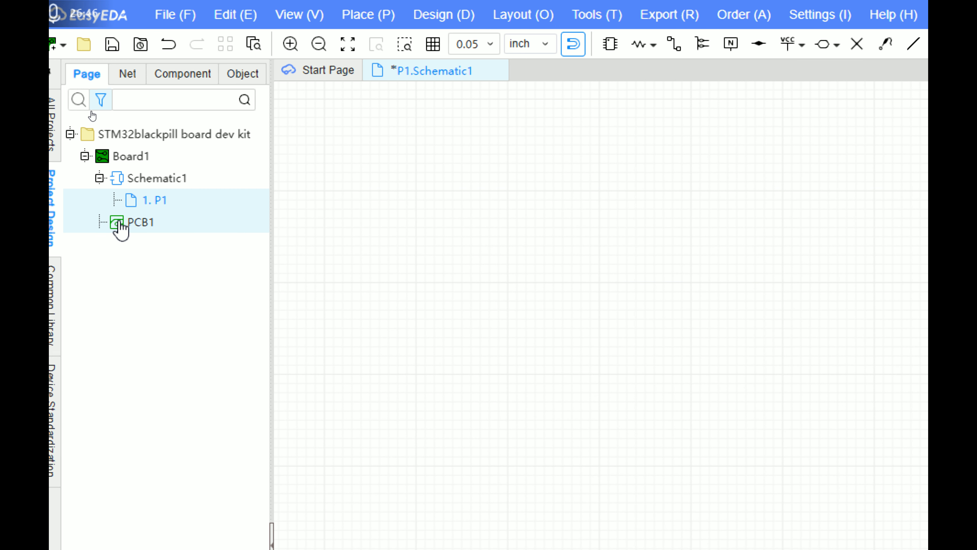
# - Open PCB1 and import the changes from the schematic, applying all listed component additions
pyautogui.doubleClick(120, 223)
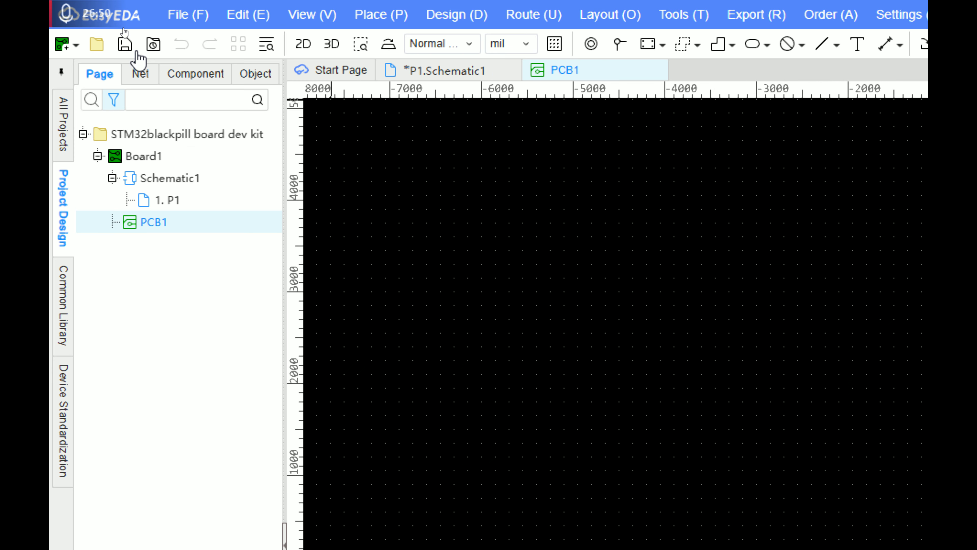
pyautogui.moveTo(456, 7)
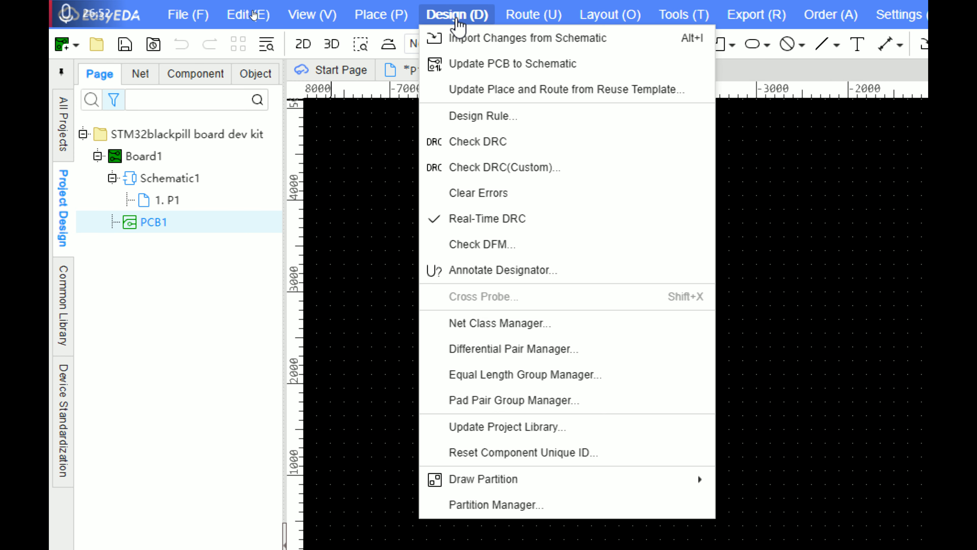
pyautogui.click(458, 29)
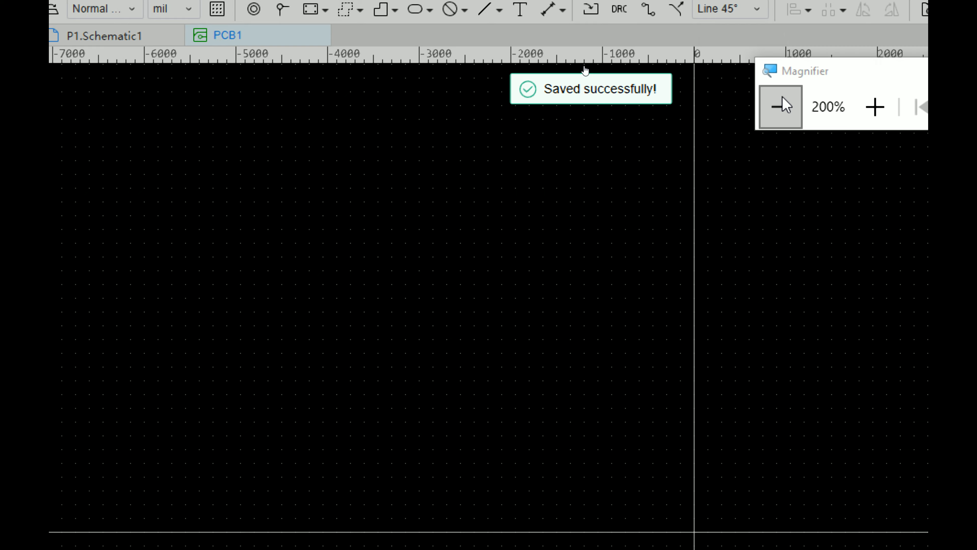
pyautogui.click(781, 107)
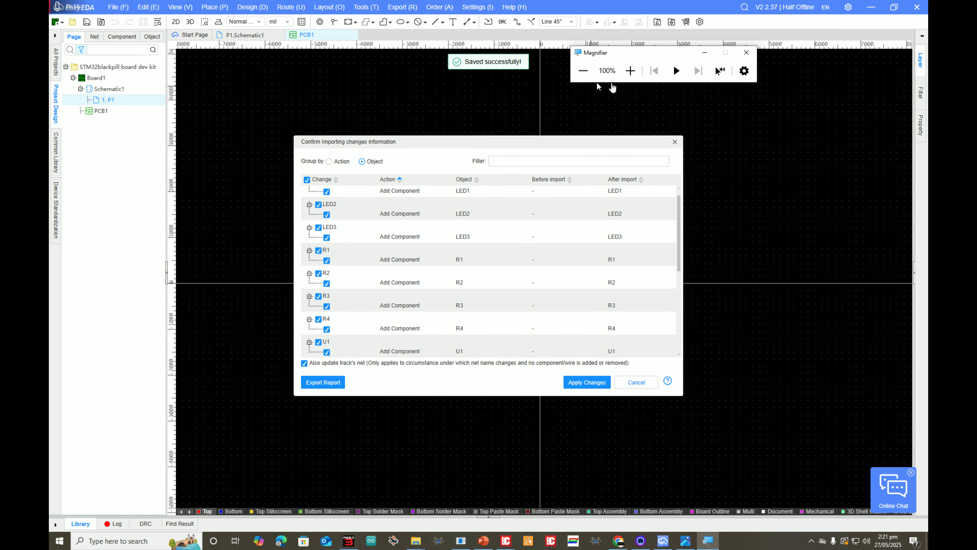
pyautogui.click(630, 73)
pyautogui.click(563, 474)
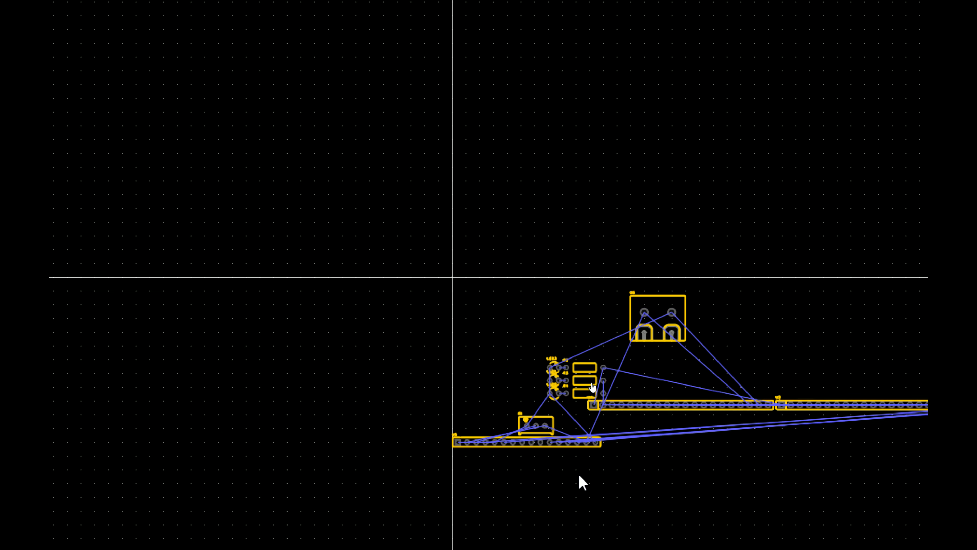
# - Look over the imported component footprints and their ratsnest connections on the PCB
pyautogui.scroll(1, 757, 294)
pyautogui.moveTo(879, 195); pyautogui.dragTo(164, 530)
pyautogui.moveTo(361, 196); pyautogui.dragTo(346, 163)
pyautogui.click(271, 49)
pyautogui.scroll(4, 270, 49)
pyautogui.scroll(-2, 518, 101)
pyautogui.moveTo(594, 224); pyautogui.dragTo(471, 67, button='right')
pyautogui.scroll(1, 502, 194)
pyautogui.scroll(-2, 485, 201)
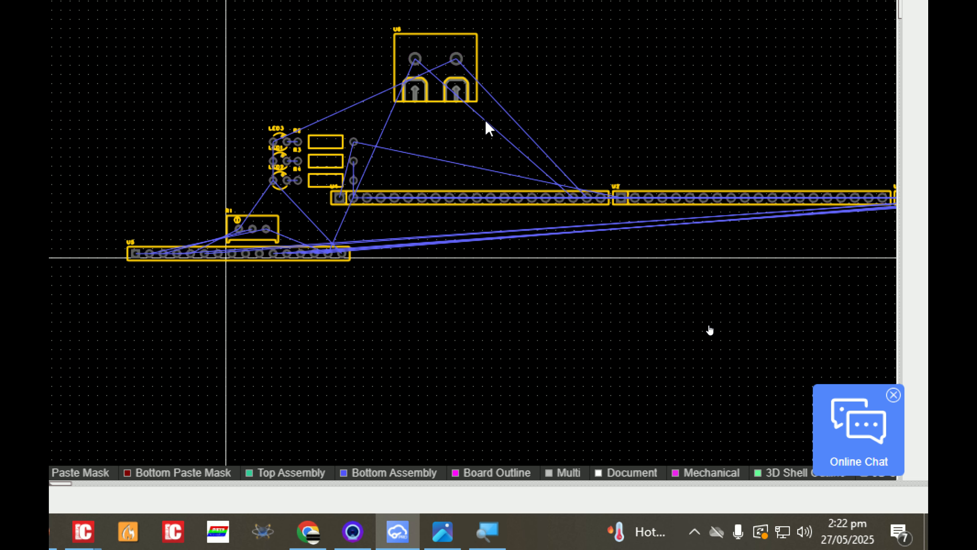
pyautogui.moveTo(484, 127); pyautogui.dragTo(457, 197, button='right')
pyautogui.scroll(-2, 458, 196)
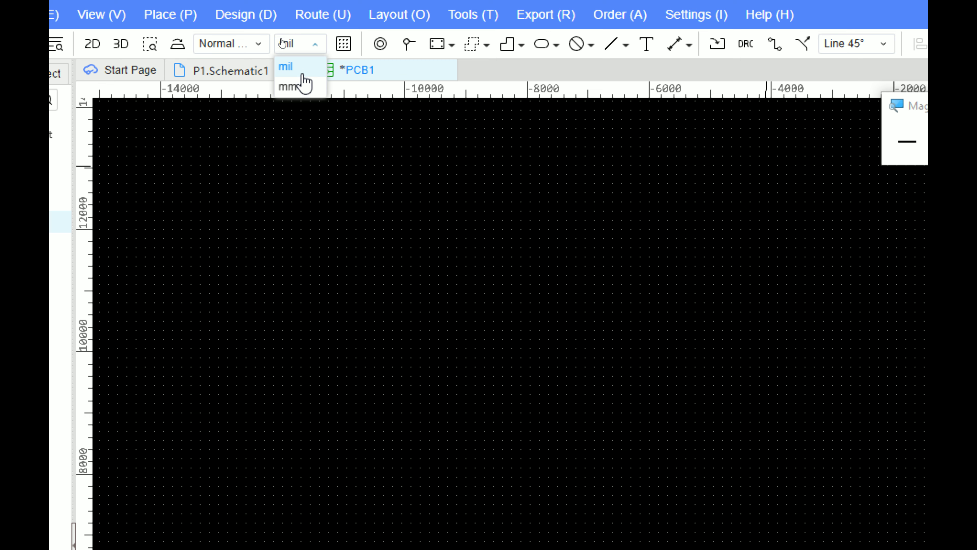
# - Switch the PCB units to mm and draw a rectangular board outline 125 mm wide and 125 mm high
pyautogui.click(289, 87)
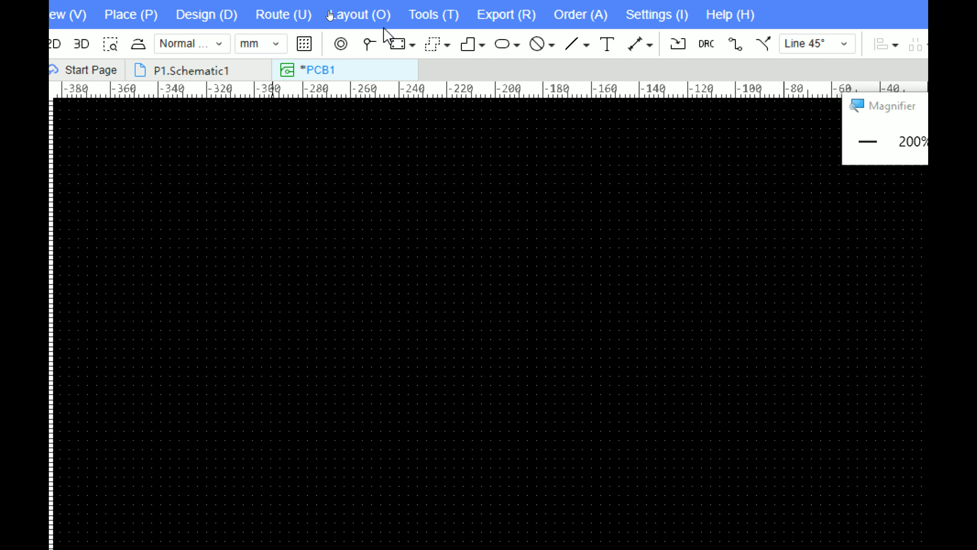
pyautogui.click(414, 44)
pyautogui.click(421, 78)
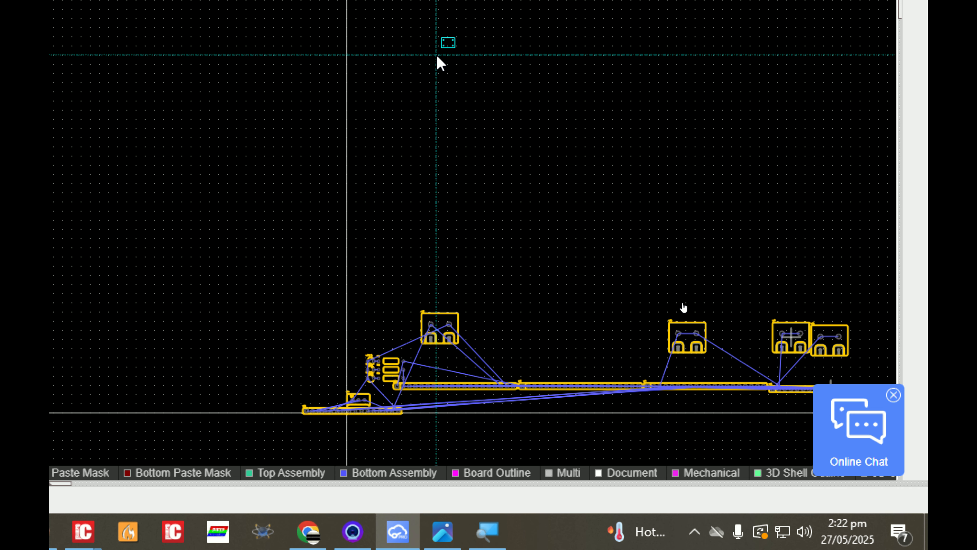
pyautogui.scroll(-2, 436, 58)
pyautogui.click(433, 65)
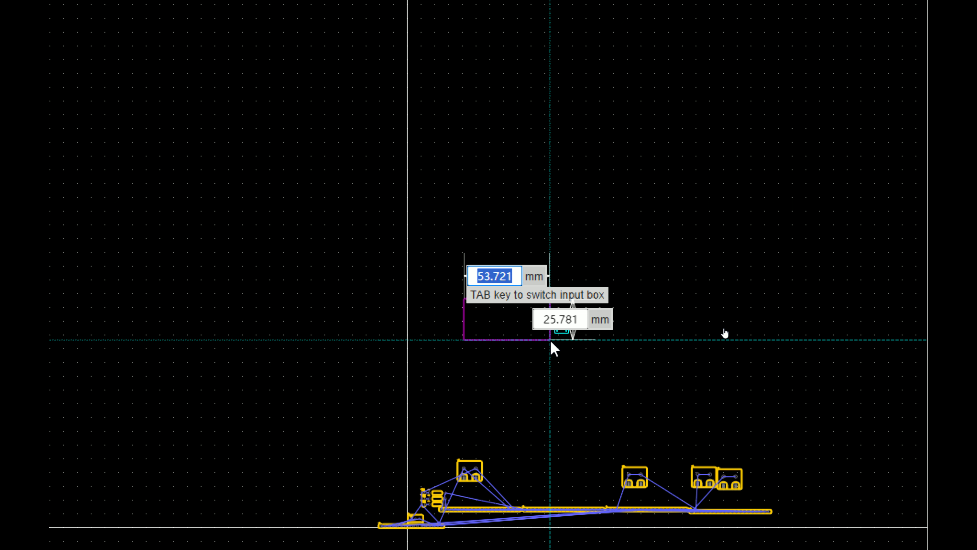
pyautogui.write('100')
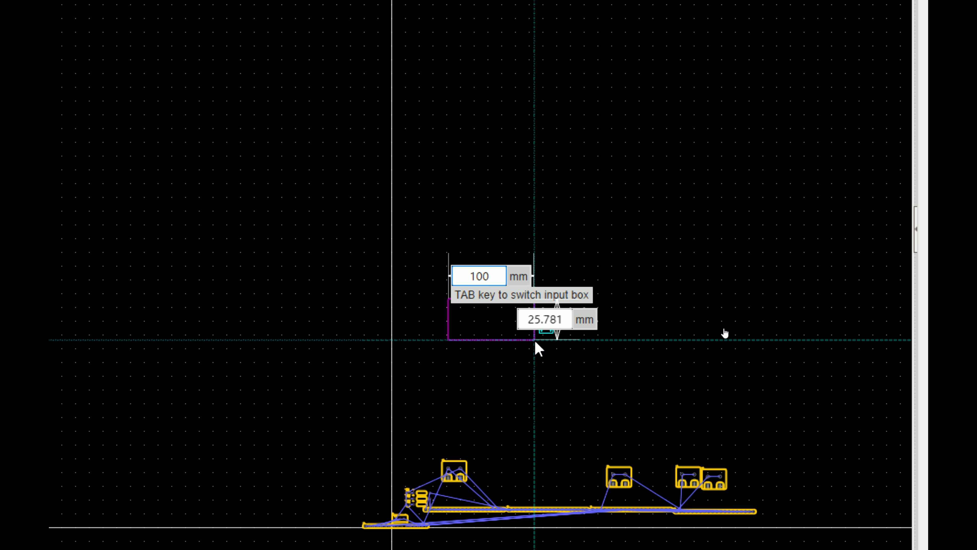
pyautogui.press('BackSpace')
pyautogui.press('BackSpace')
pyautogui.write('125')
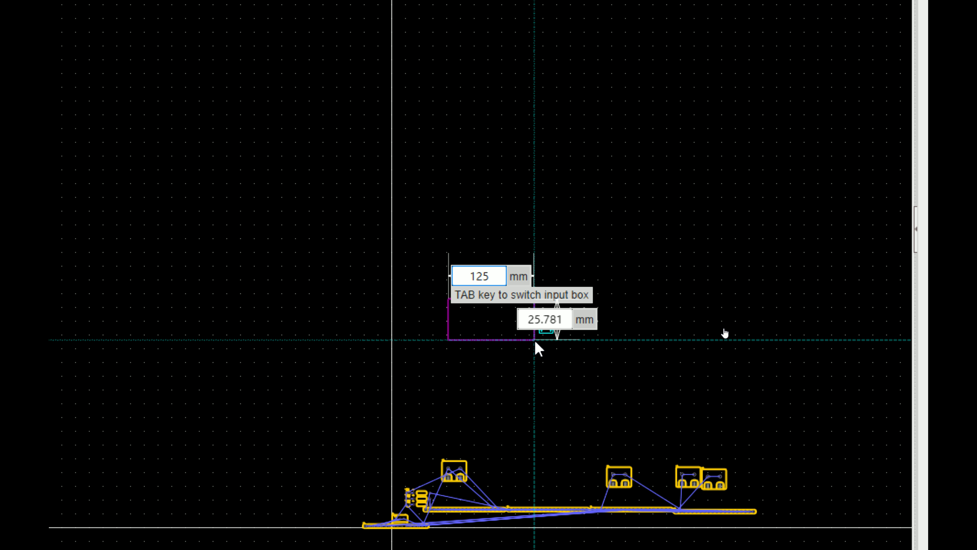
pyautogui.press('Tab')
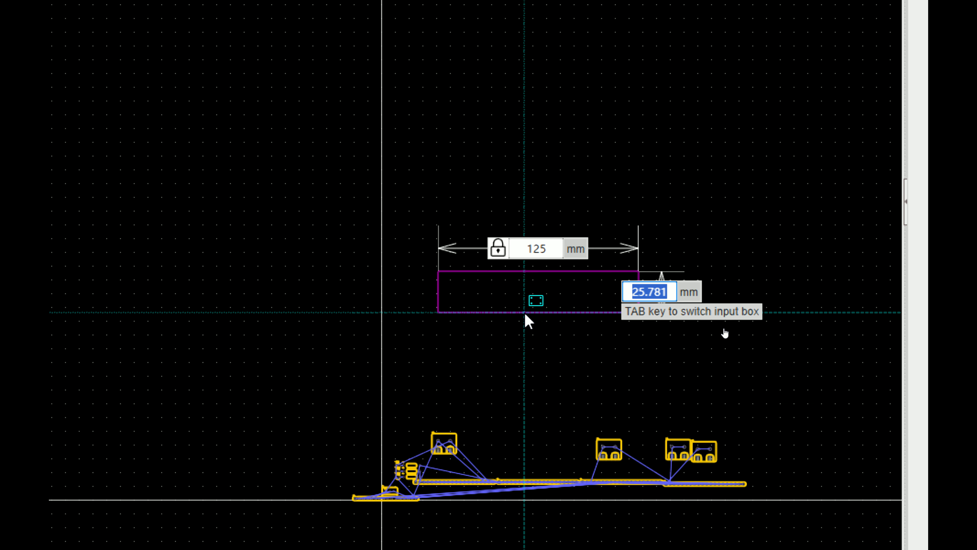
pyautogui.write('125')
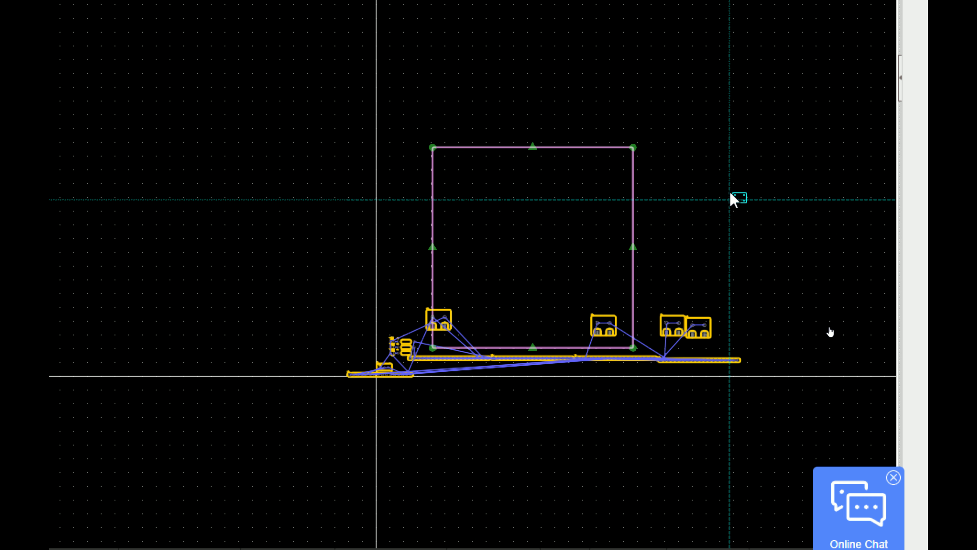
pyautogui.rightClick(729, 186)
pyautogui.rightClick(644, 202)
# - Move the square board outline up, clear of the component footprints
pyautogui.click(633, 223)
pyautogui.click(633, 228)
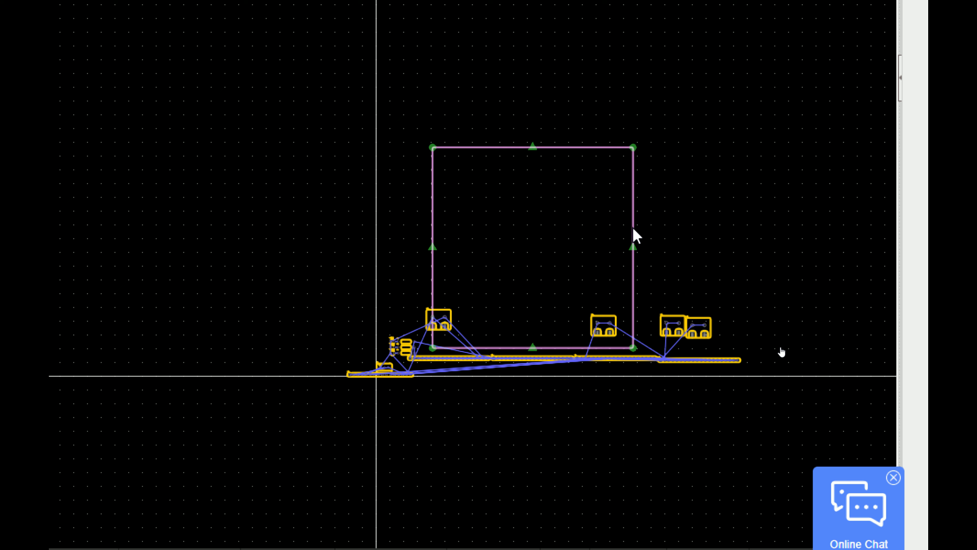
pyautogui.moveTo(633, 228); pyautogui.dragTo(654, 132)
# - Place screw terminals U9, U7 and U8 side by side inside the board outline's upper right corner
pyautogui.scroll(3, 754, 264)
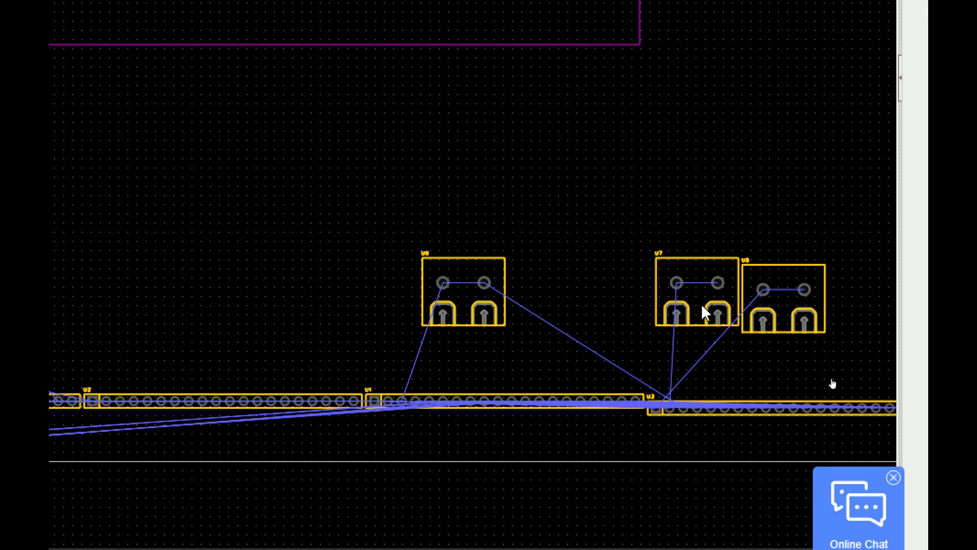
pyautogui.scroll(-2, 732, 289)
pyautogui.moveTo(621, 275); pyautogui.dragTo(603, 52)
pyautogui.scroll(-2, 611, 120)
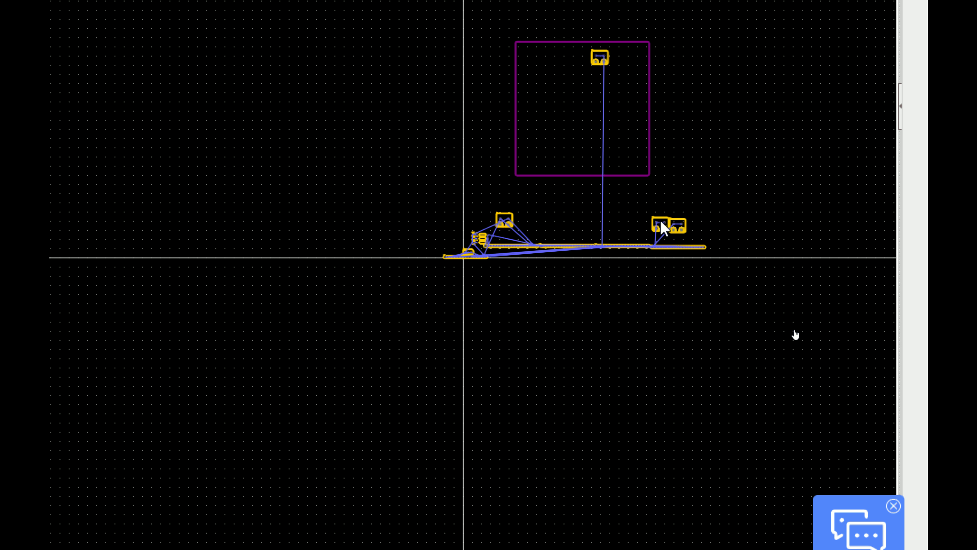
pyautogui.scroll(4, 676, 202)
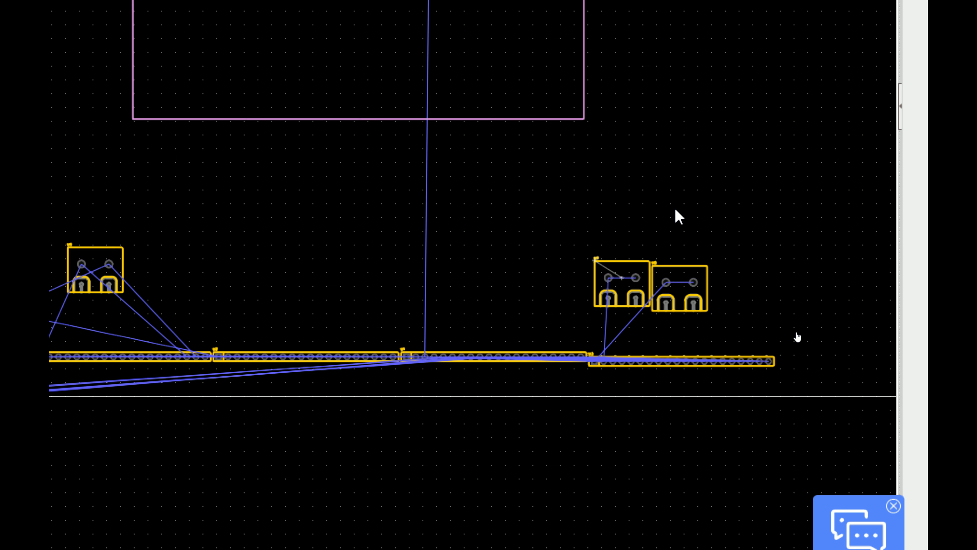
pyautogui.scroll(-4, 620, 264)
pyautogui.moveTo(620, 264); pyautogui.dragTo(598, 181)
pyautogui.scroll(3, 592, 144)
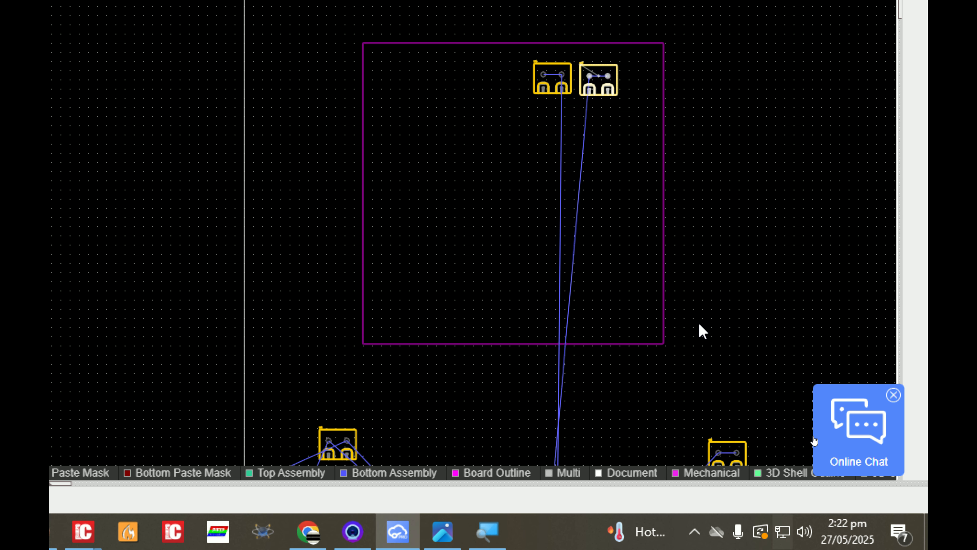
pyautogui.moveTo(730, 449); pyautogui.dragTo(643, 91)
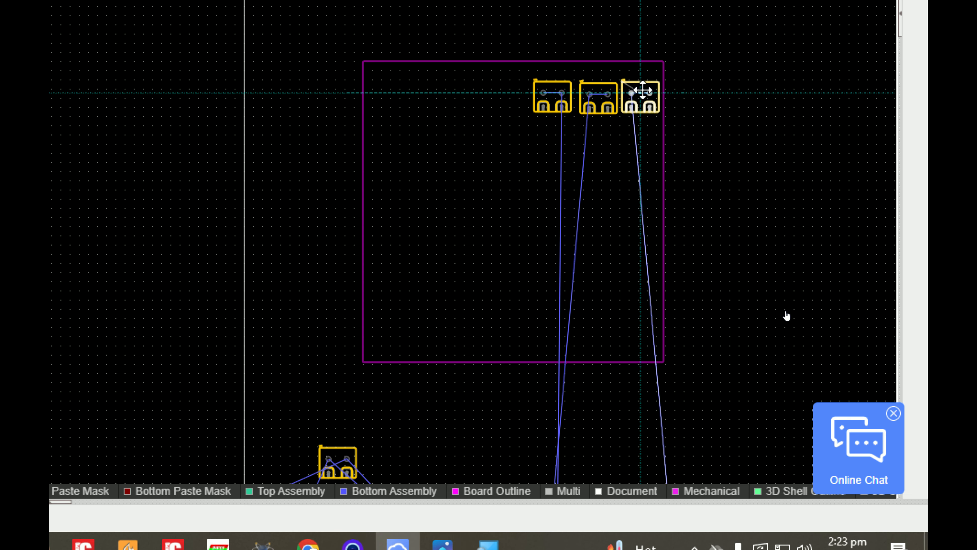
# - Place screw terminal U6 inside the board outline near its upper left corner
pyautogui.scroll(-3, 623, 207)
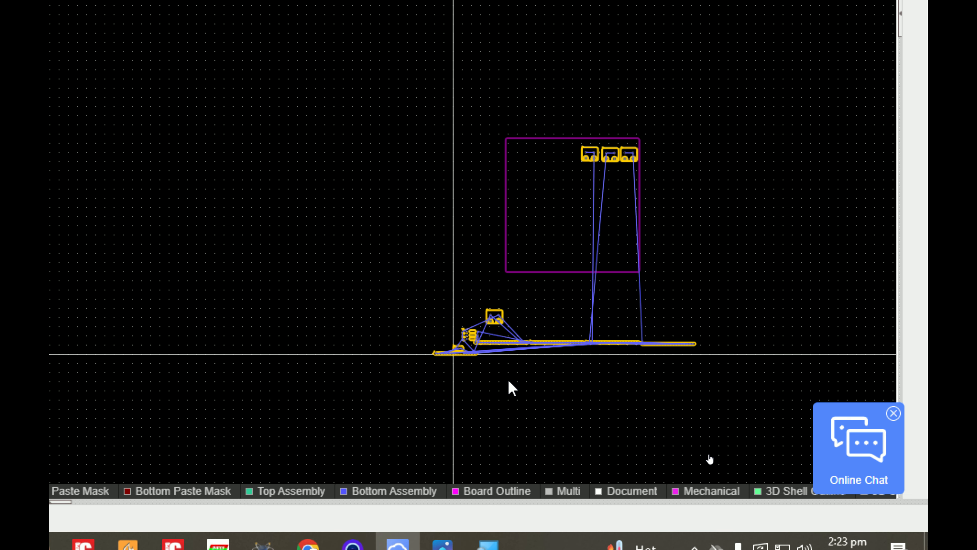
pyautogui.scroll(4, 505, 339)
pyautogui.scroll(-2, 476, 254)
pyautogui.moveTo(478, 254); pyautogui.dragTo(566, 41)
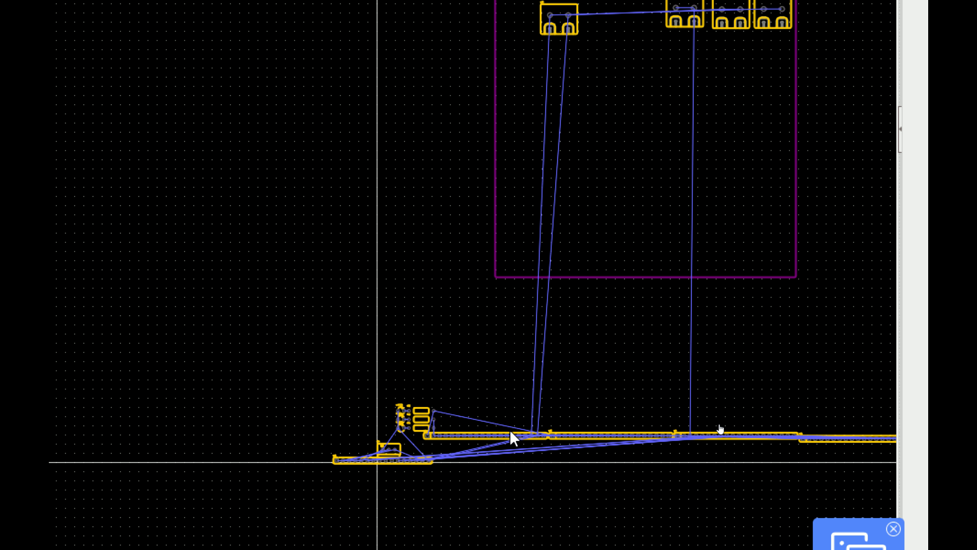
# - Move 20-pin headers U4 and U2 into the board outline below the screw terminals, with U2 directly beneath U4
pyautogui.moveTo(509, 434); pyautogui.dragTo(624, 125)
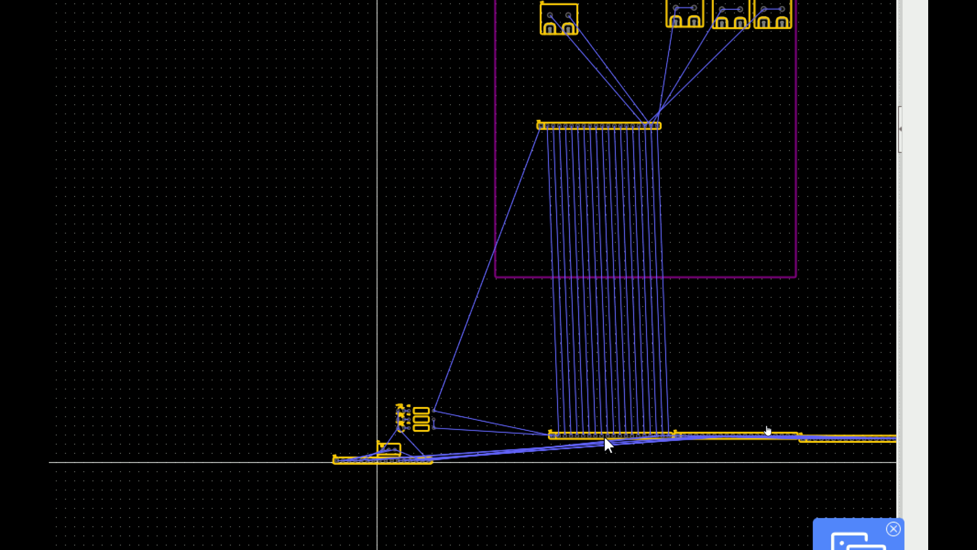
pyautogui.moveTo(600, 434); pyautogui.dragTo(600, 163)
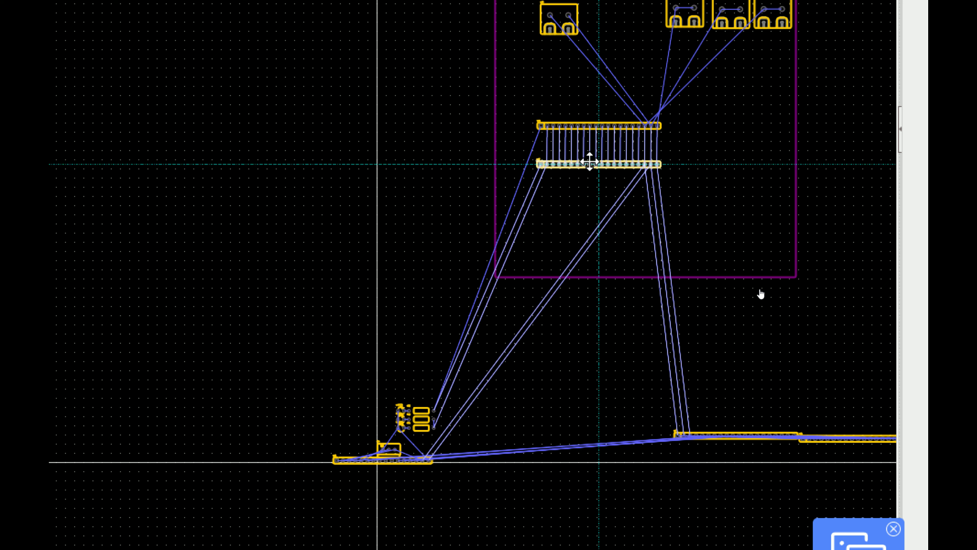
pyautogui.scroll(5, 614, 187)
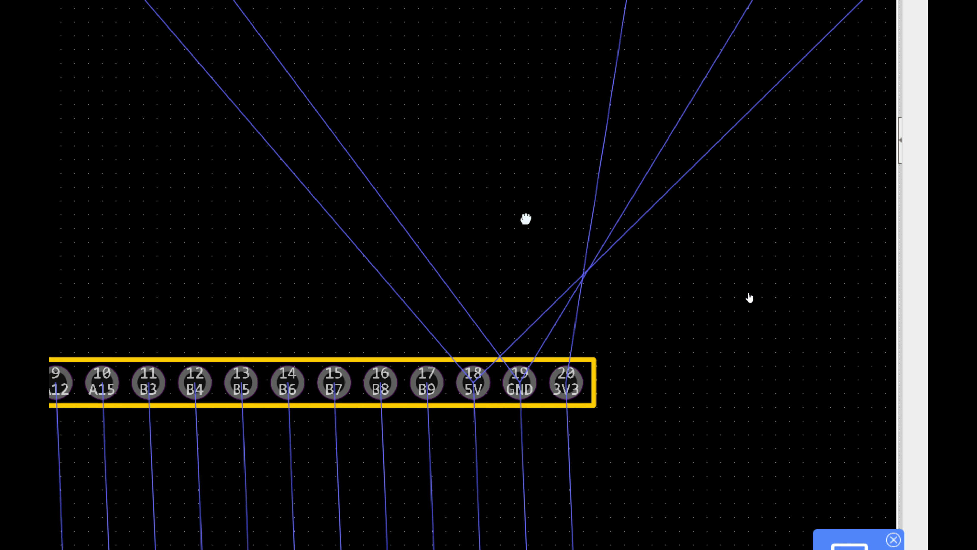
pyautogui.scroll(-3, 731, 385)
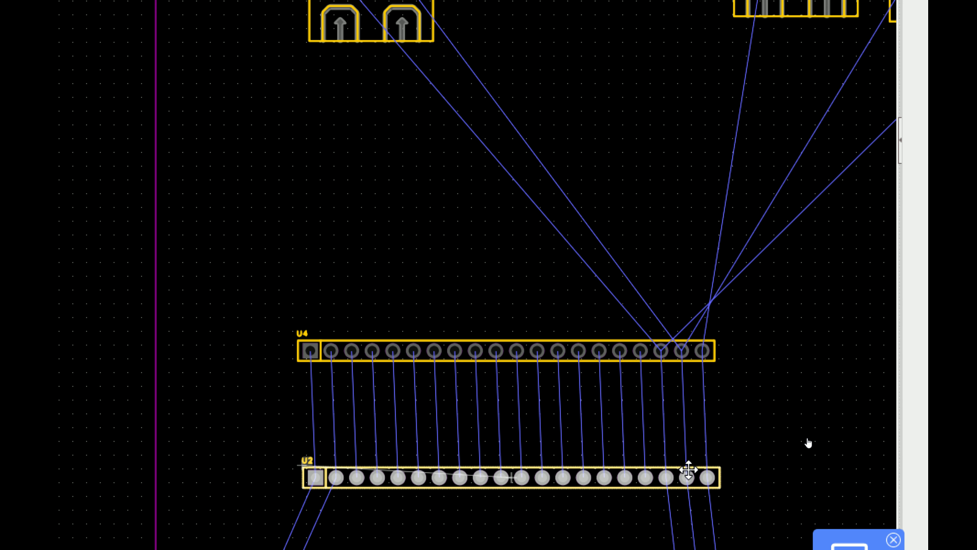
pyautogui.moveTo(719, 480); pyautogui.dragTo(720, 375)
# - Nudge header U2 up and left until its pads coincide with those of header U4
pyautogui.scroll(8, 721, 370)
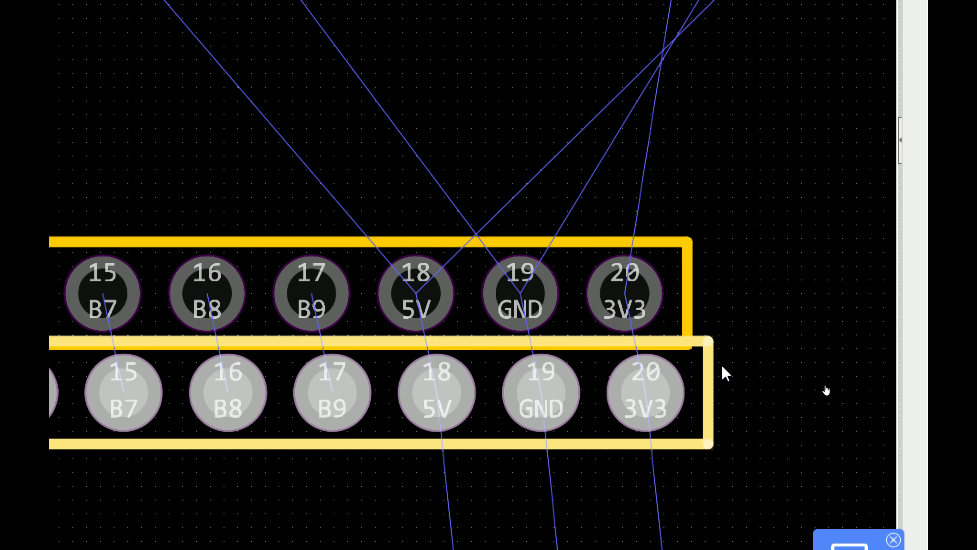
pyautogui.press('Up')
pyautogui.press('Up')
pyautogui.press('Up')
pyautogui.press('Up')
pyautogui.press('Up')
pyautogui.press('Up')
pyautogui.press('Up')
pyautogui.press('Up')
pyautogui.press('Up')
pyautogui.press('Up')
pyautogui.press('Up')
pyautogui.press('Up')
pyautogui.press('Up')
pyautogui.press('Up')
pyautogui.press('Up')
pyautogui.press('Up')
pyautogui.press('Up')
pyautogui.press('Up')
pyautogui.press('Up')
pyautogui.press('Left')
pyautogui.press('Left')
pyautogui.press('Left')
pyautogui.press('Left')
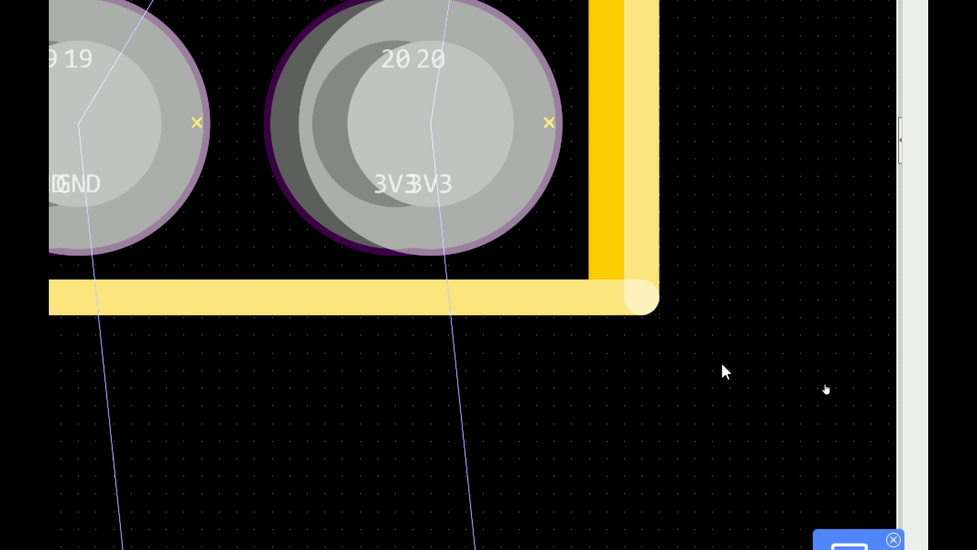
pyautogui.press('Left')
# - Nudge header U2 straight down to form a separate row parallel to header U4
pyautogui.scroll(-5, 721, 362)
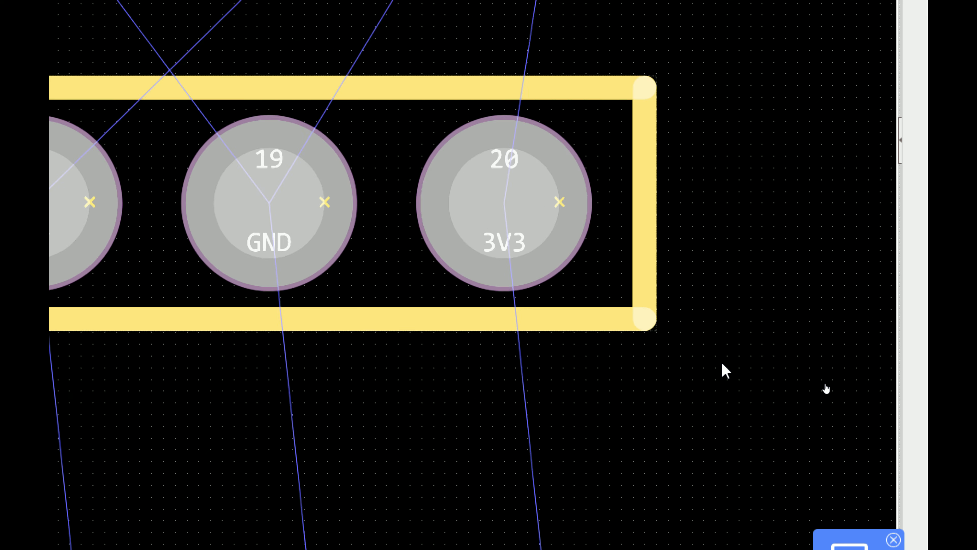
pyautogui.press('Down')
pyautogui.press('Down')
pyautogui.press('Down')
pyautogui.press('Down')
pyautogui.press('Down')
pyautogui.press('Down')
pyautogui.press('Down')
pyautogui.press('Down')
pyautogui.press('Down')
pyautogui.press('Down')
pyautogui.press('Down')
pyautogui.press('Down')
pyautogui.press('Down')
pyautogui.press('Down')
pyautogui.press('Down')
pyautogui.press('Down')
pyautogui.press('Down')
pyautogui.press('Down')
pyautogui.press('Down')
pyautogui.press('Down')
pyautogui.press('Down')
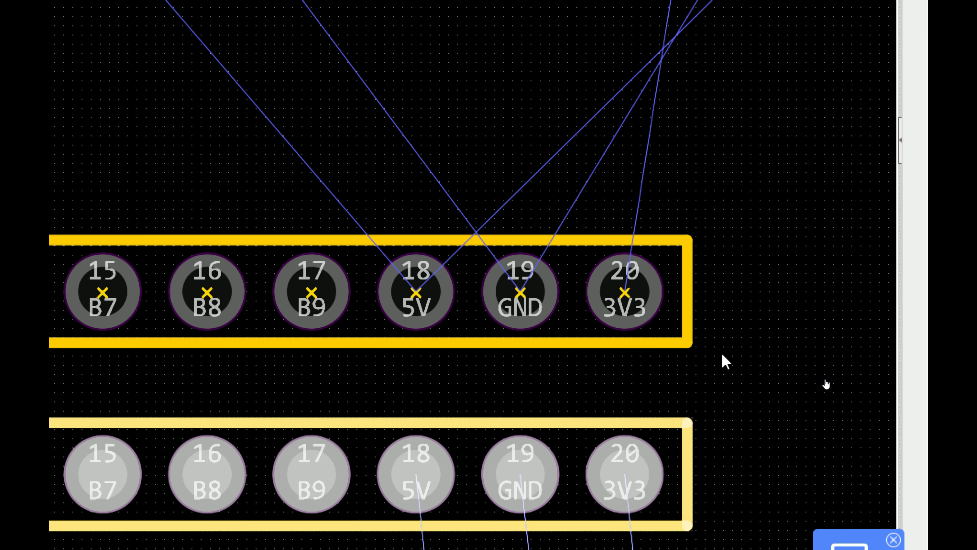
pyautogui.scroll(-2, 722, 364)
pyautogui.scroll(-2, 725, 362)
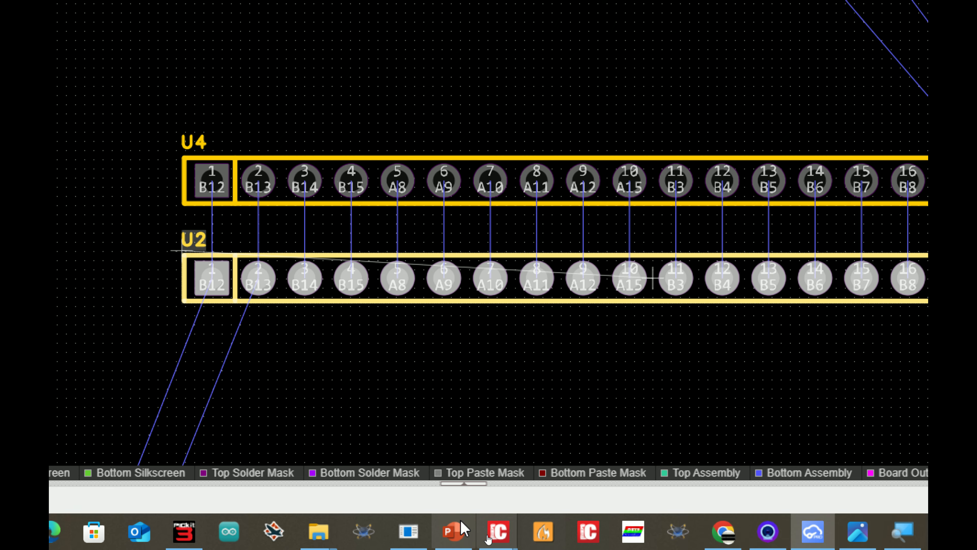
# - Switch to PowerPoint, look up the Blackpill pin-row spacing on slide 4, and return to the PCB editor
pyautogui.click(461, 522)
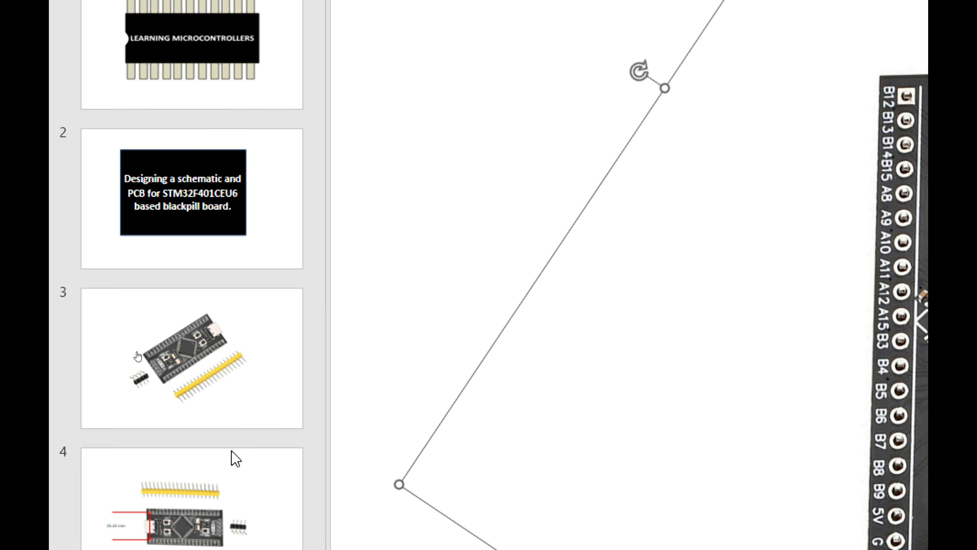
pyautogui.click(236, 457)
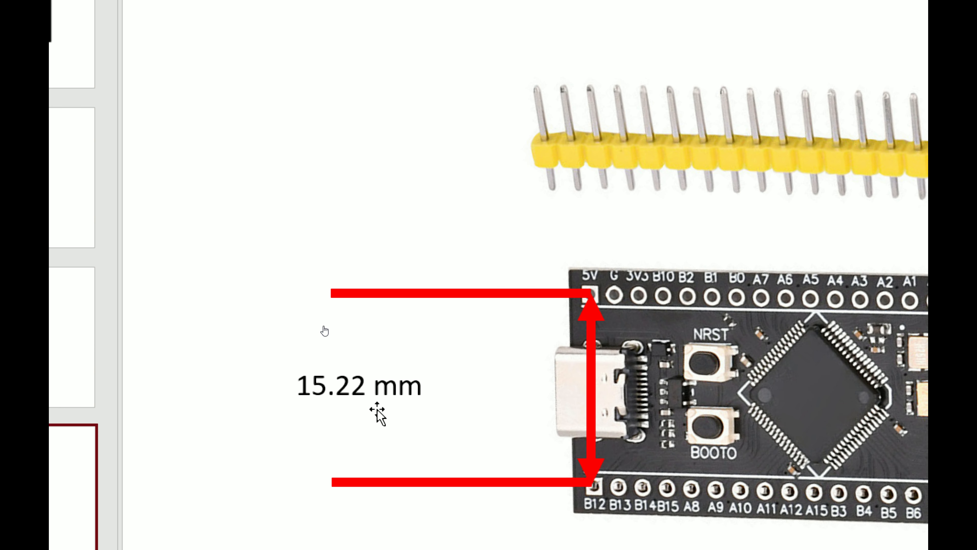
pyautogui.hotkey('alt', 'Tab')
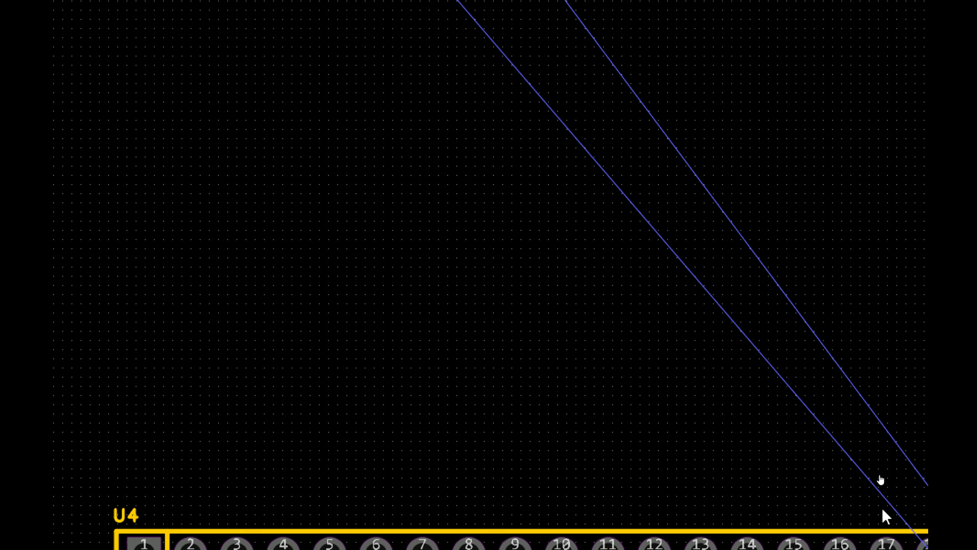
# - Nudge header U2 back up onto header U4 to use the overlap as a reference position
pyautogui.press('Up')
pyautogui.press('Up')
pyautogui.press('Up')
pyautogui.press('Up')
pyautogui.press('Up')
pyautogui.press('Up')
pyautogui.press('Up')
pyautogui.press('Up')
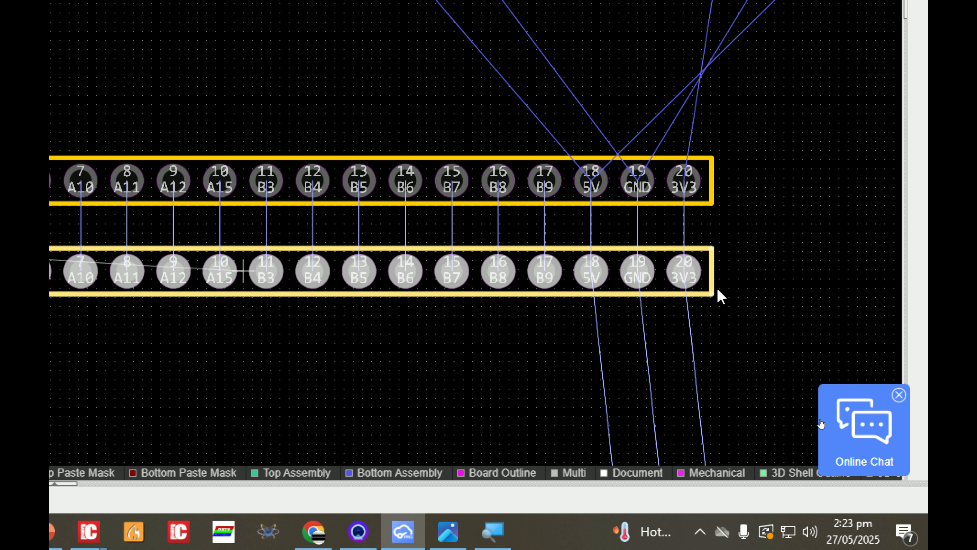
pyautogui.press('Up')
pyautogui.press('Up')
pyautogui.press('Up')
pyautogui.press('Up')
pyautogui.press('Up')
pyautogui.press('Up')
pyautogui.press('Up')
pyautogui.press('Up')
pyautogui.press('Up')
pyautogui.press('Up')
pyautogui.press('Up')
pyautogui.press('Up')
pyautogui.press('Up')
pyautogui.press('Up')
pyautogui.press('Up')
pyautogui.press('Up')
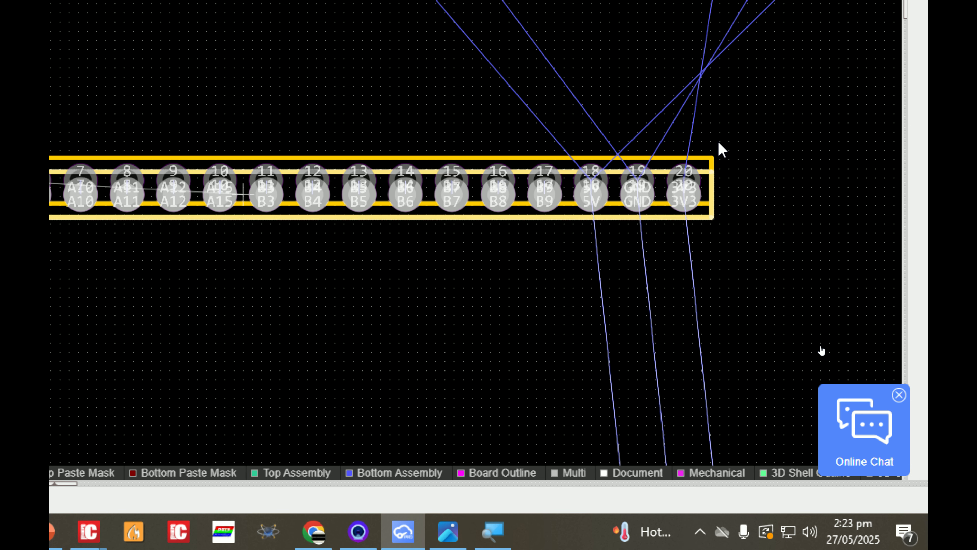
pyautogui.scroll(5, 718, 147)
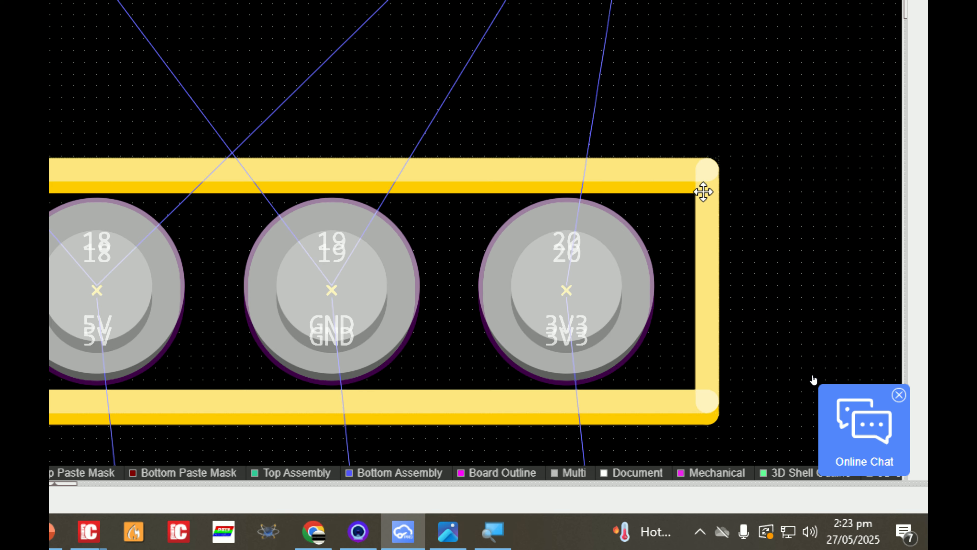
pyautogui.scroll(-8, 695, 201)
pyautogui.scroll(-3, 694, 201)
# - Nudge header U2 down from the overlap to leave a gap of about two pin pitches below U4
pyautogui.press('Down')
pyautogui.press('Down')
pyautogui.press('Down')
pyautogui.press('Down')
pyautogui.press('Down')
pyautogui.press('Down')
pyautogui.press('Down')
pyautogui.press('Down')
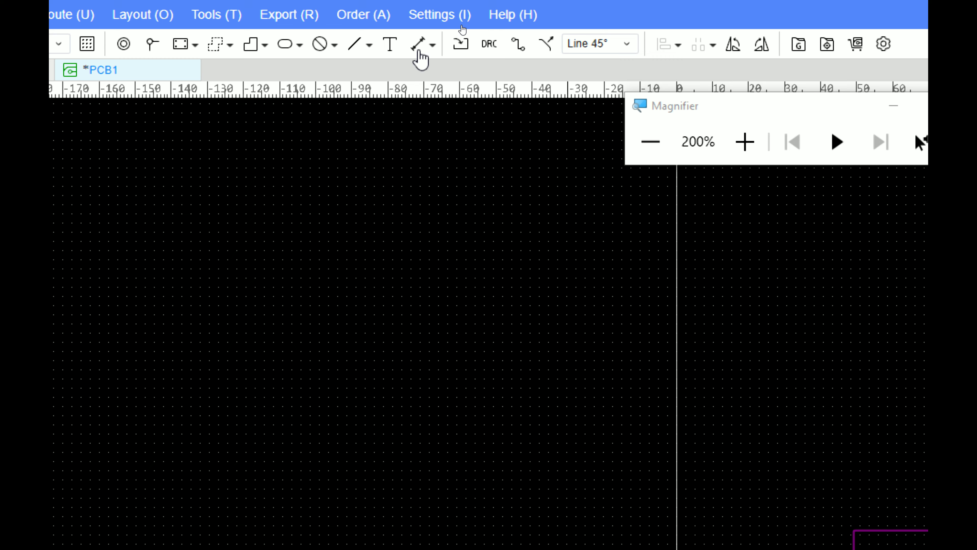
# - Place a vertical 15.24 mm dimension starting at pin 20 of header U4 and running downward, set off to the side of the headers
pyautogui.scroll(5, 918, 342)
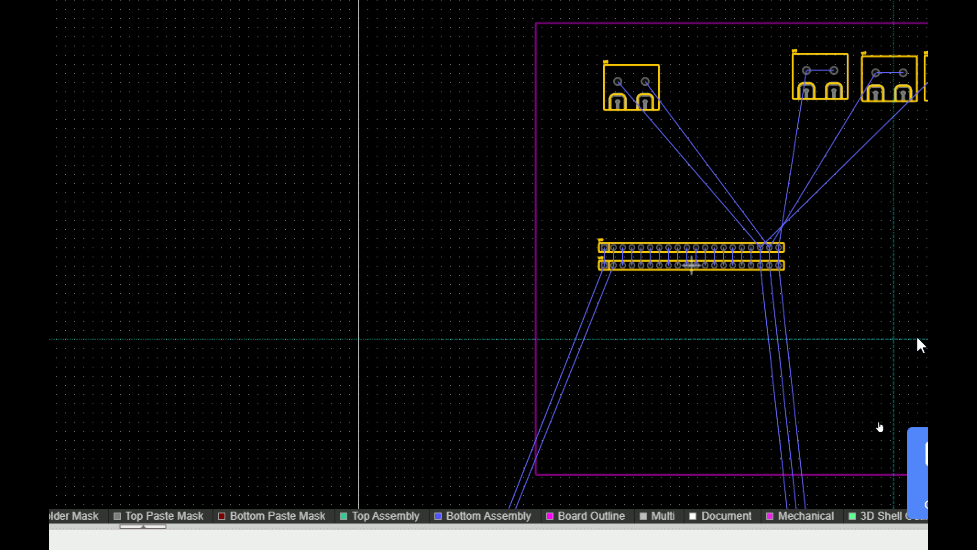
pyautogui.scroll(3, 877, 249)
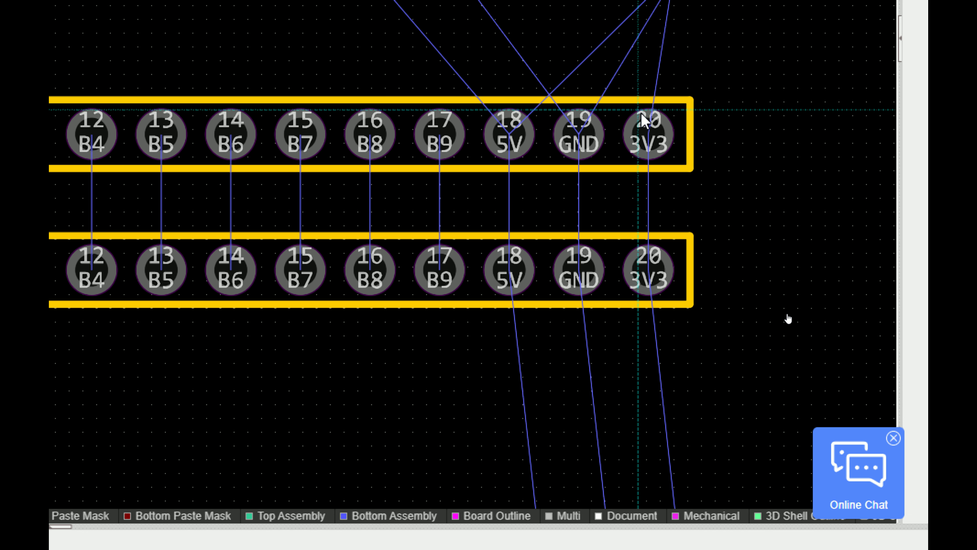
pyautogui.click(649, 133)
pyautogui.scroll(-4, 646, 404)
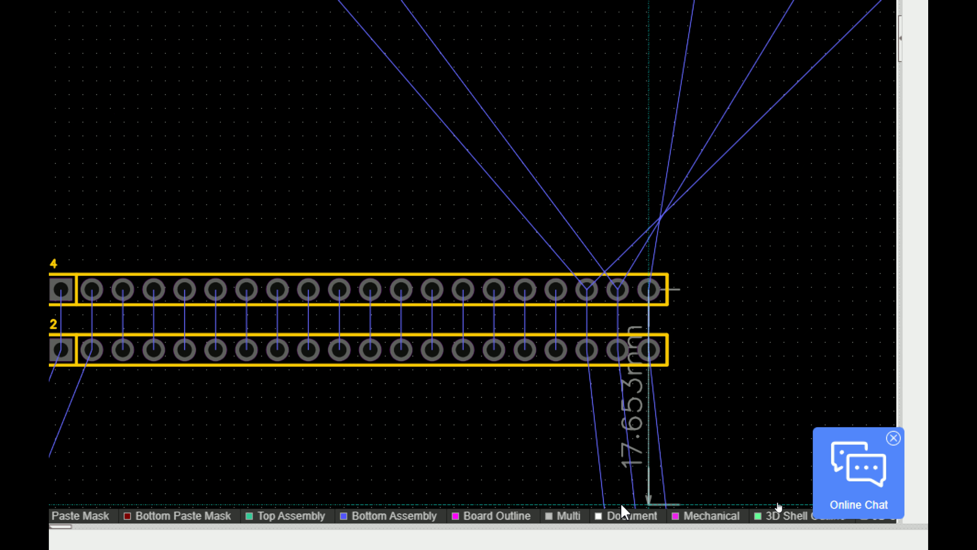
pyautogui.keyDown('shift'); pyautogui.scroll(-1, 656, 474); pyautogui.keyUp('shift')
pyautogui.keyDown('shift'); pyautogui.scroll(2, 631, 477); pyautogui.keyUp('shift')
pyautogui.keyDown('shift'); pyautogui.scroll(1, 638, 488); pyautogui.keyUp('shift')
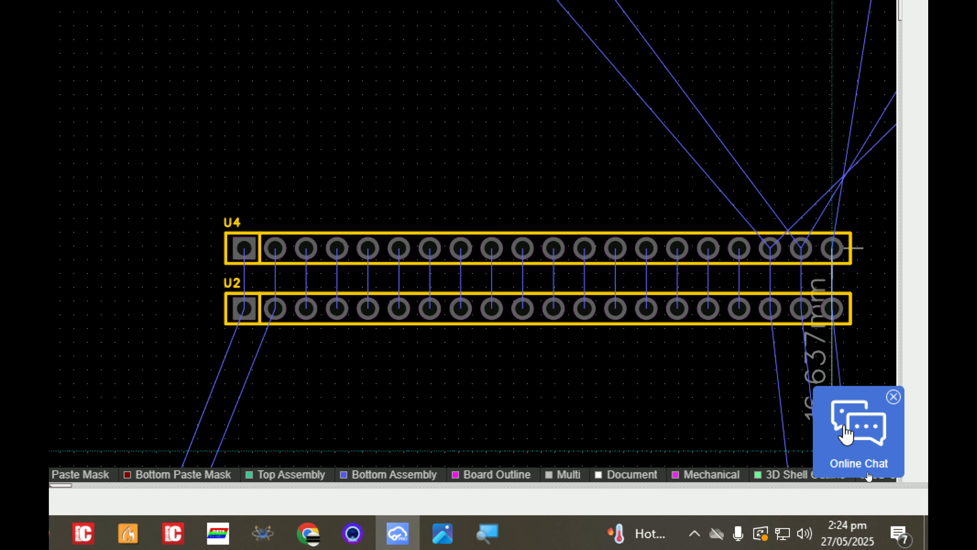
pyautogui.keyDown('shift'); pyautogui.scroll(-2, 807, 435); pyautogui.keyUp('shift')
pyautogui.keyDown('shift'); pyautogui.scroll(1, 720, 424); pyautogui.keyUp('shift')
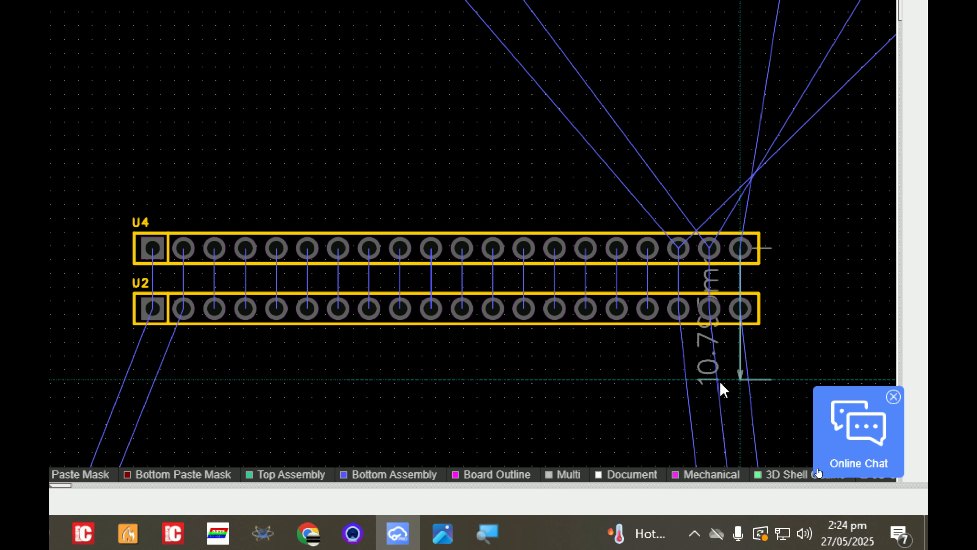
pyautogui.click(742, 435)
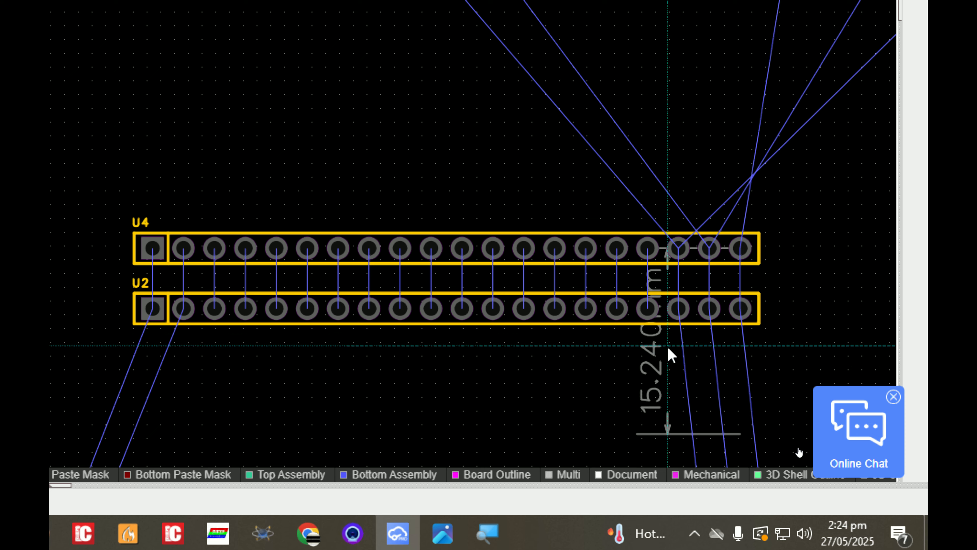
pyautogui.scroll(-1, 666, 346)
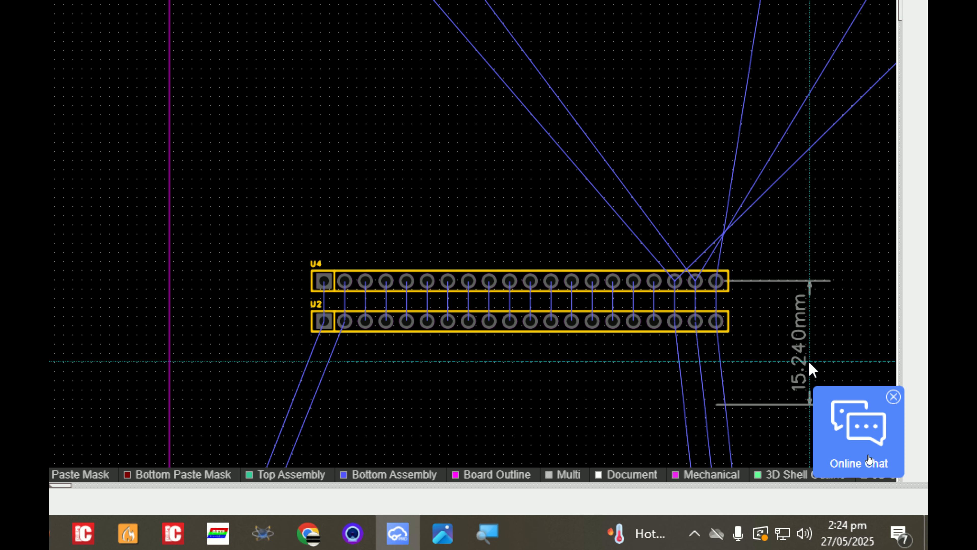
pyautogui.click(807, 360)
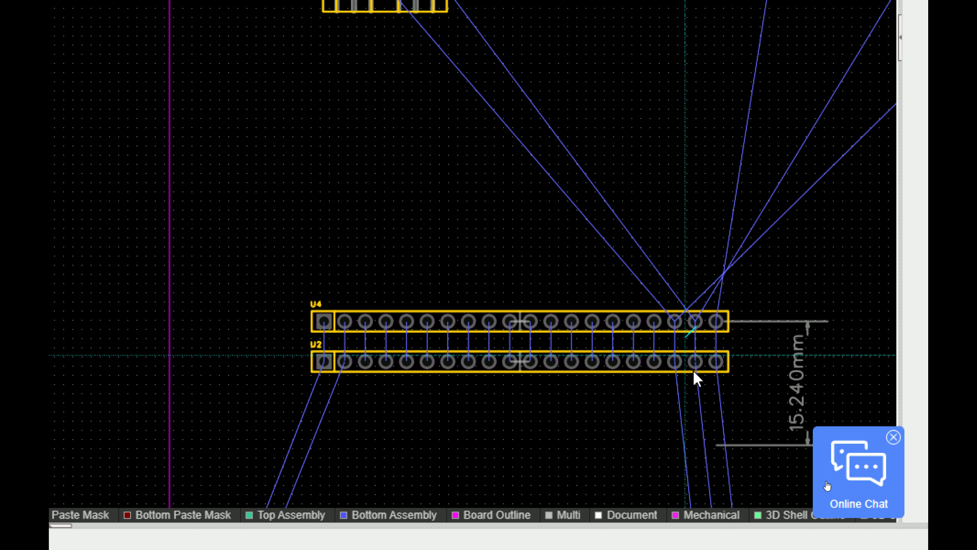
pyautogui.scroll(2, 694, 372)
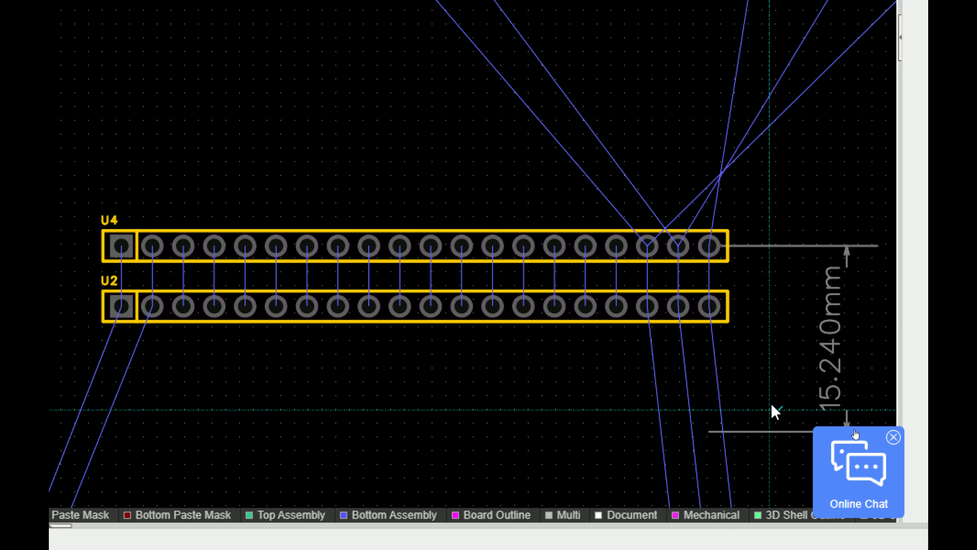
pyautogui.click(709, 245)
pyautogui.click(709, 294)
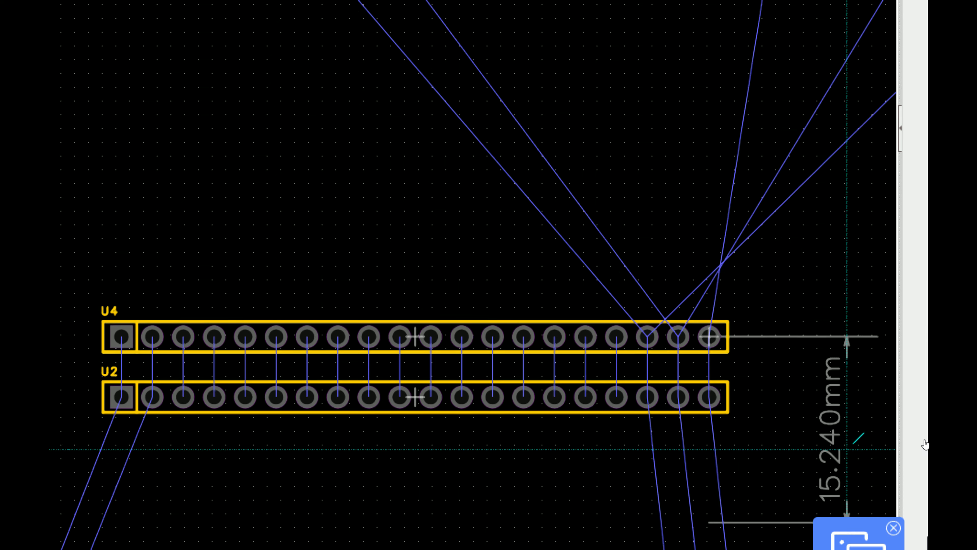
pyautogui.click(708, 335)
pyautogui.rightClick(740, 405)
# - Nudge header U2 straight down until its pin row aligns with the lower end of the dimension, 15.24 mm below U4
pyautogui.scroll(5, 741, 376)
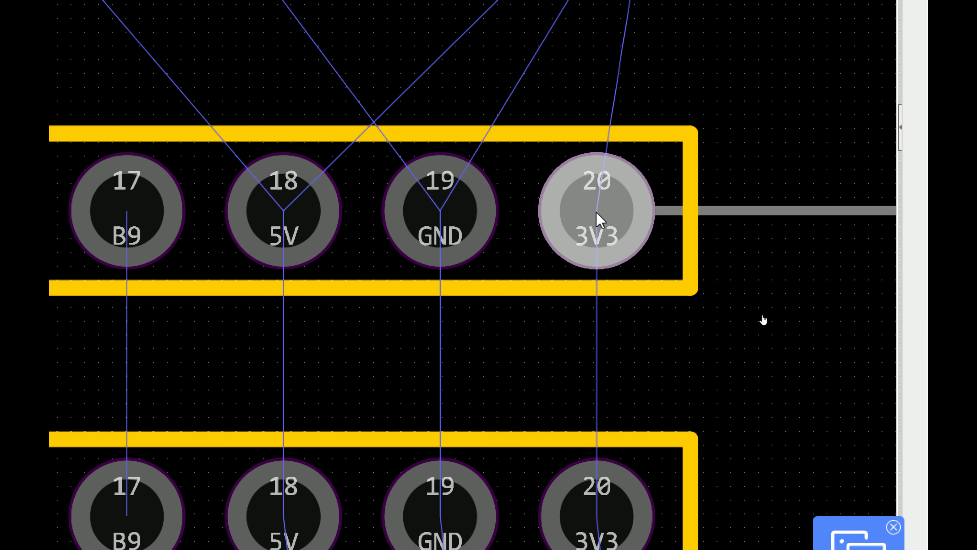
pyautogui.scroll(-7, 702, 355)
pyautogui.scroll(3, 709, 375)
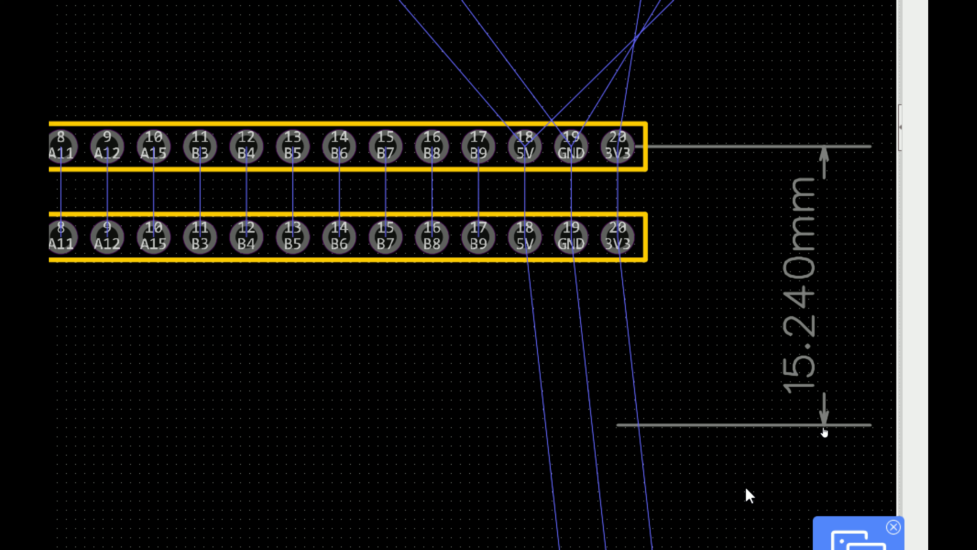
pyautogui.click(625, 253)
pyautogui.press('Down')
pyautogui.press('Down')
pyautogui.press('Down')
pyautogui.press('Down')
pyautogui.press('Down')
pyautogui.press('Down')
pyautogui.press('Down')
pyautogui.press('Down')
pyautogui.press('Down')
pyautogui.press('Down')
pyautogui.press('Down')
pyautogui.press('Down')
pyautogui.press('Down')
pyautogui.press('Down')
pyautogui.press('Down')
pyautogui.press('Down')
pyautogui.press('Down')
pyautogui.press('Down')
pyautogui.press('Down')
pyautogui.press('Down')
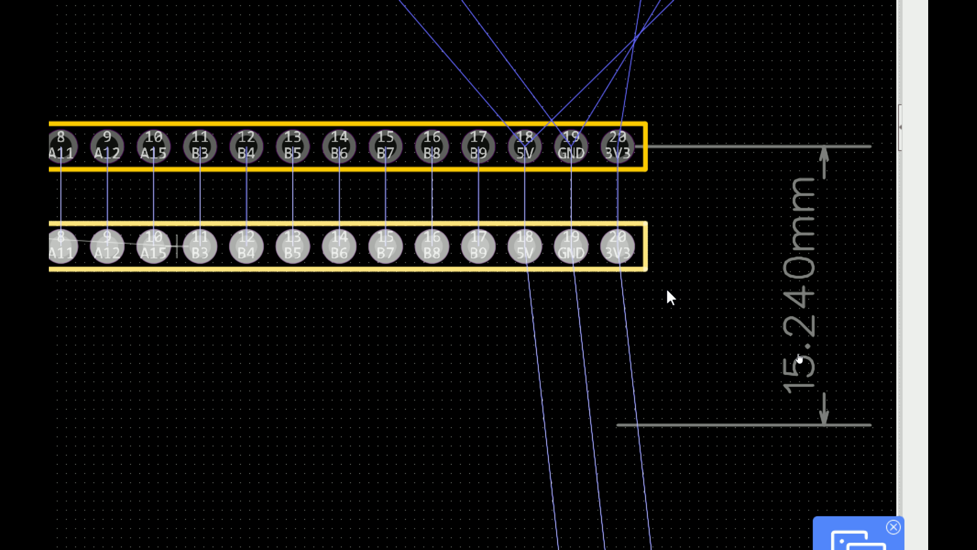
pyautogui.press('Down')
pyautogui.press('Down')
pyautogui.press('Down')
pyautogui.press('Down')
pyautogui.press('Down')
pyautogui.press('Down')
pyautogui.press('Down')
pyautogui.press('Down')
pyautogui.press('Down')
pyautogui.press('Down')
pyautogui.press('Down')
pyautogui.press('Down')
pyautogui.press('Down')
pyautogui.press('Down')
pyautogui.press('Down')
pyautogui.press('Down')
pyautogui.press('Down')
pyautogui.press('Down')
pyautogui.press('Down')
pyautogui.press('Down')
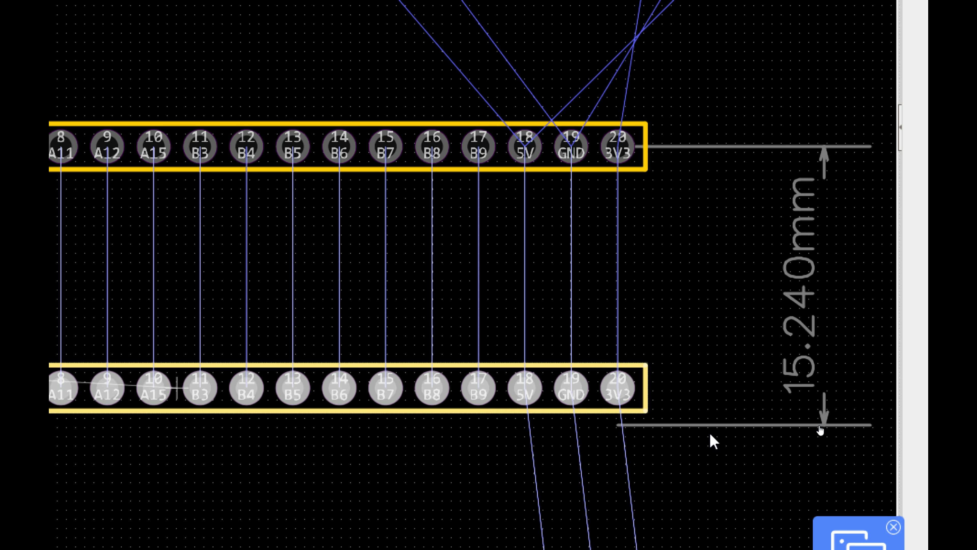
pyautogui.press('Down')
pyautogui.press('Down')
pyautogui.press('Down')
pyautogui.press('Down')
pyautogui.press('Down')
pyautogui.press('Down')
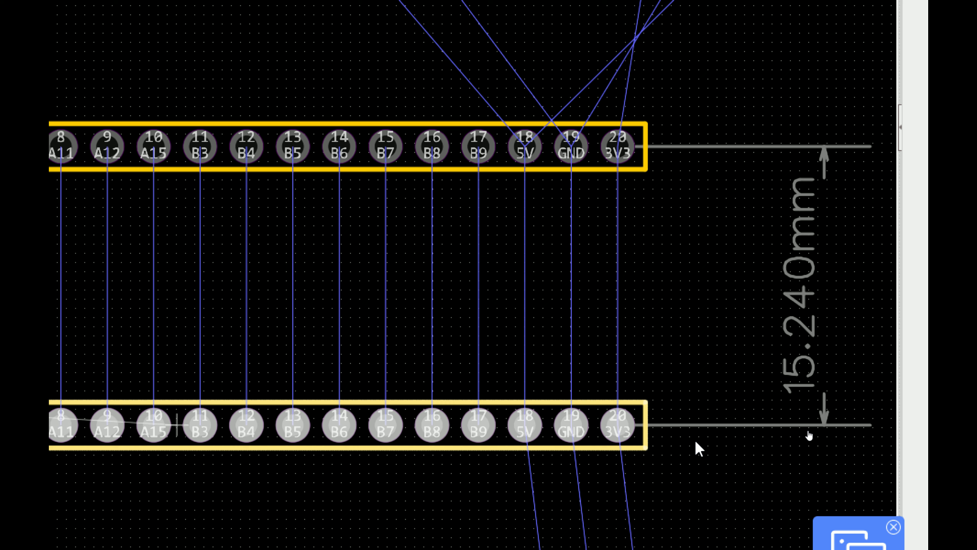
pyautogui.scroll(3, 685, 444)
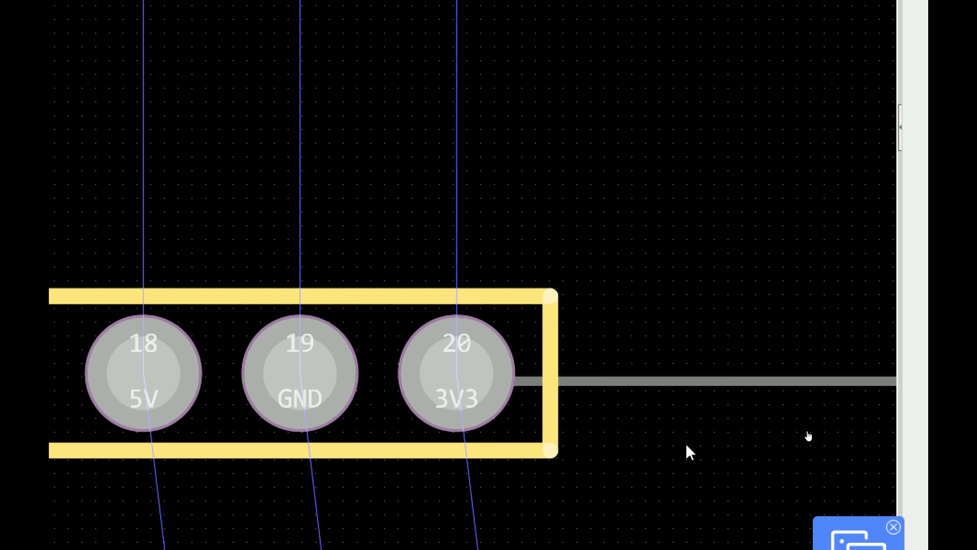
pyautogui.scroll(-3, 685, 443)
pyautogui.scroll(-3, 660, 306)
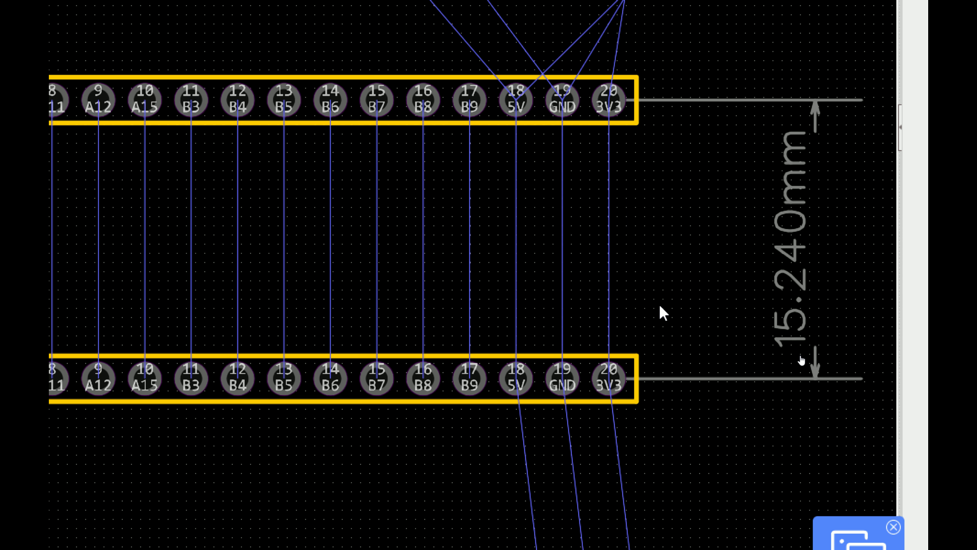
# - Delete the reference dimension beside headers U4 and U2
pyautogui.click(741, 453)
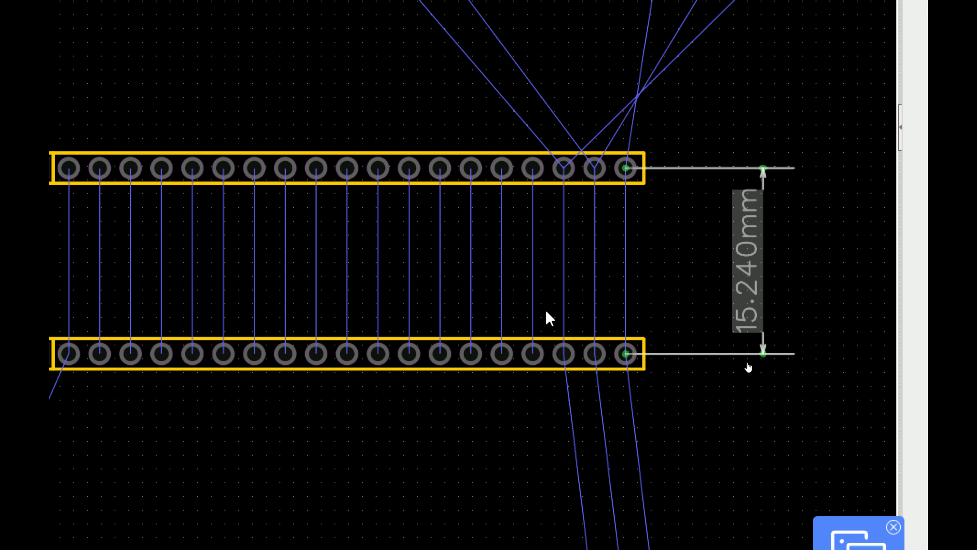
pyautogui.press('Delete')
pyautogui.scroll(-3, 600, 294)
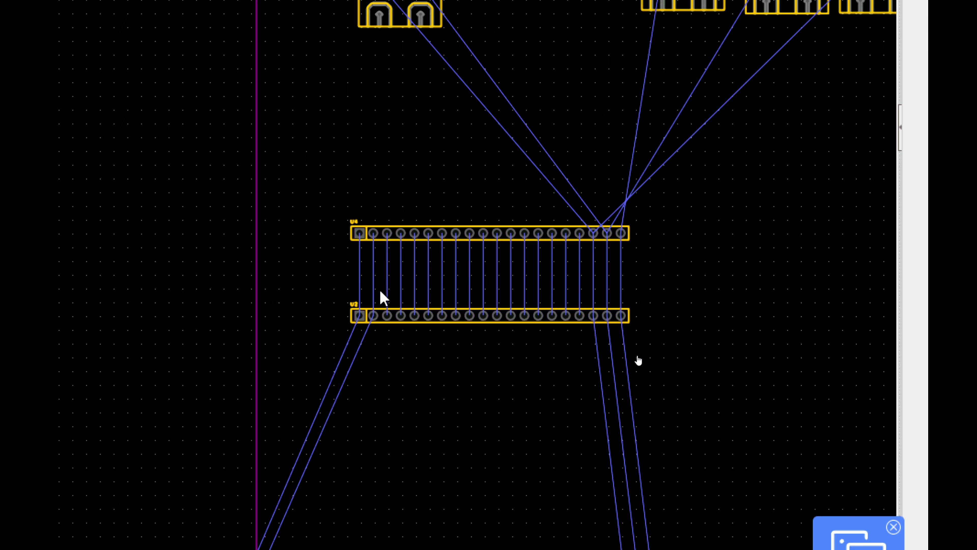
# - Measure the vertical distance between pin 20 of header U4 and pin 20 of header U2
pyautogui.scroll(3, 346, 292)
pyautogui.scroll(-3, 382, 202)
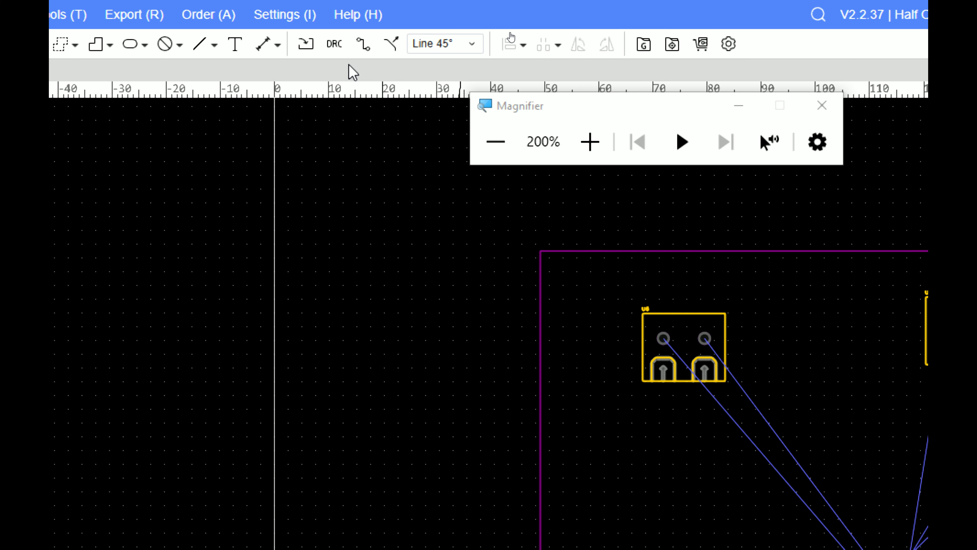
pyautogui.scroll(3, 805, 362)
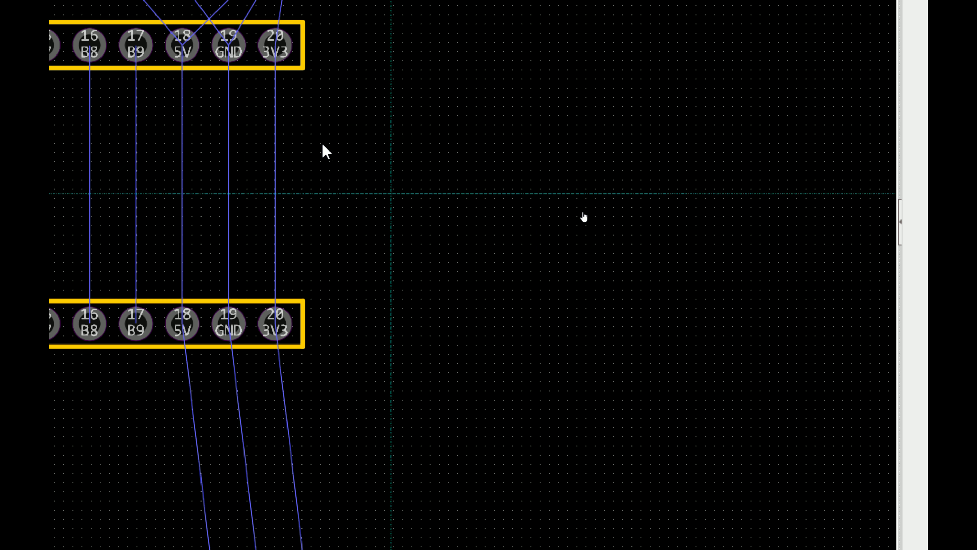
pyautogui.click(275, 45)
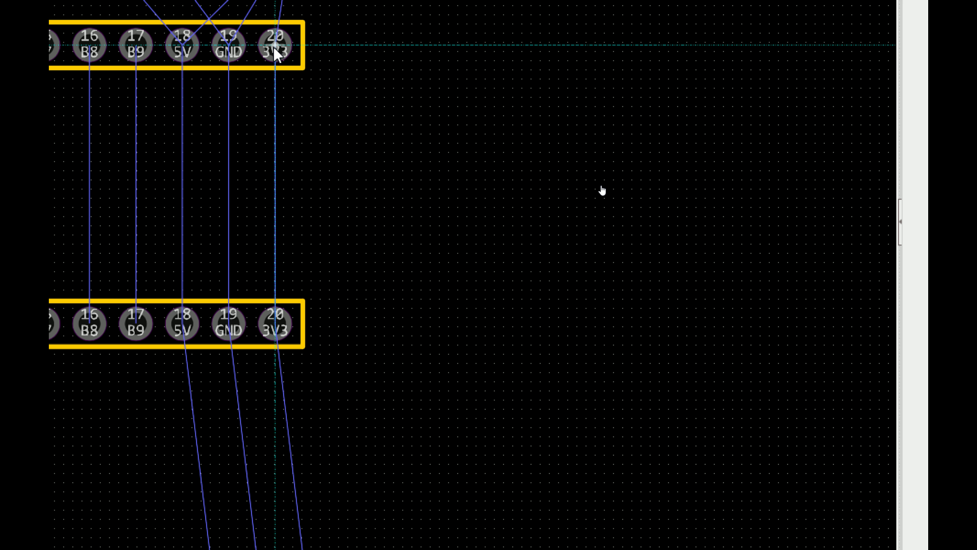
pyautogui.click(276, 330)
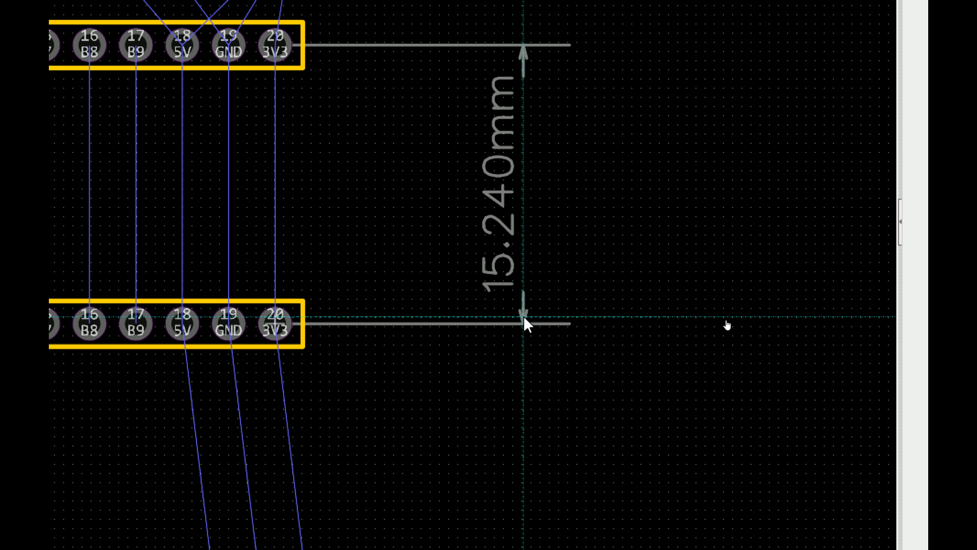
pyautogui.press('Escape')
# - Move header U1 from outside the board into the lower part of the board outline, below header U2
pyautogui.scroll(-3, 522, 322)
pyautogui.moveTo(154, 210); pyautogui.dragTo(399, 252, button='middle')
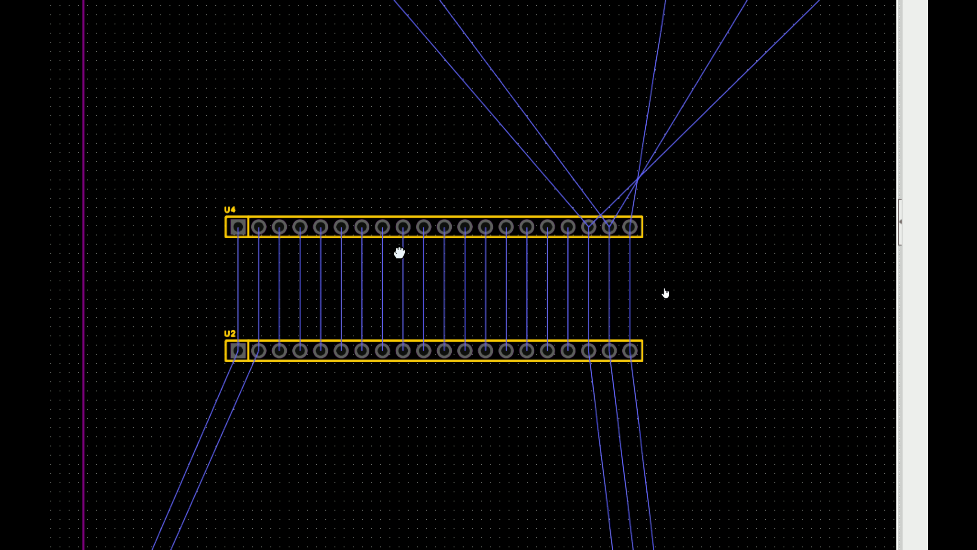
pyautogui.scroll(-3, 493, 181)
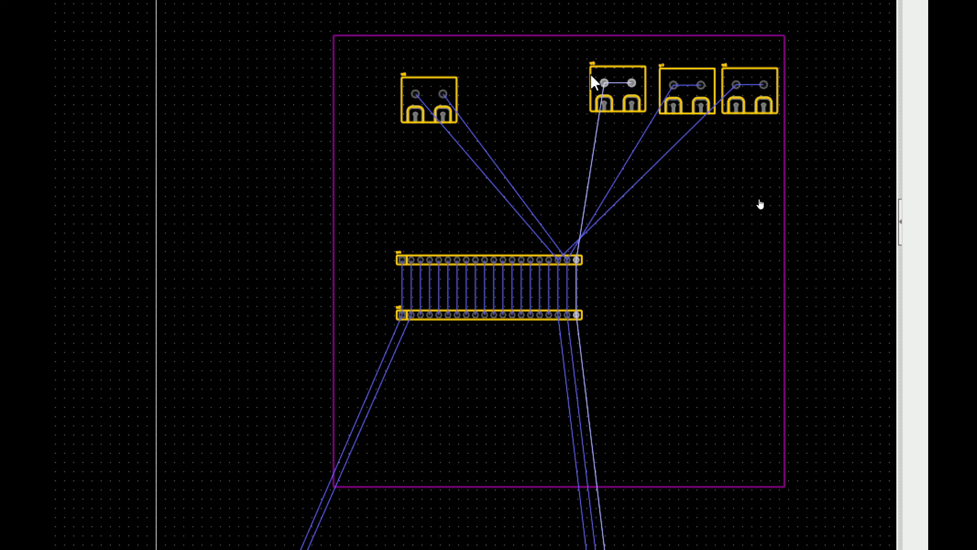
pyautogui.scroll(-3, 599, 204)
pyautogui.scroll(4, 649, 441)
pyautogui.scroll(-3, 574, 128)
pyautogui.scroll(3, 573, 133)
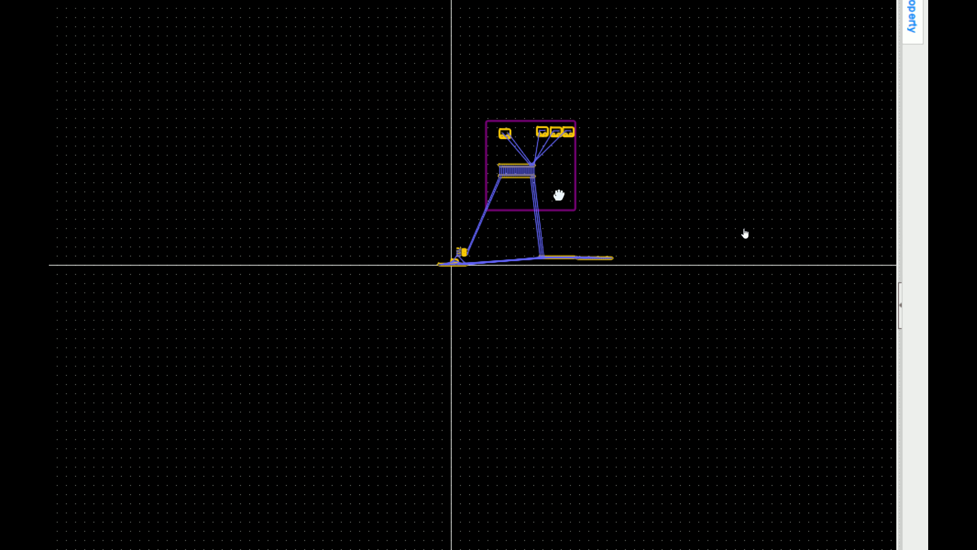
pyautogui.moveTo(526, 401); pyautogui.dragTo(474, 70)
pyautogui.scroll(-3, 495, 130)
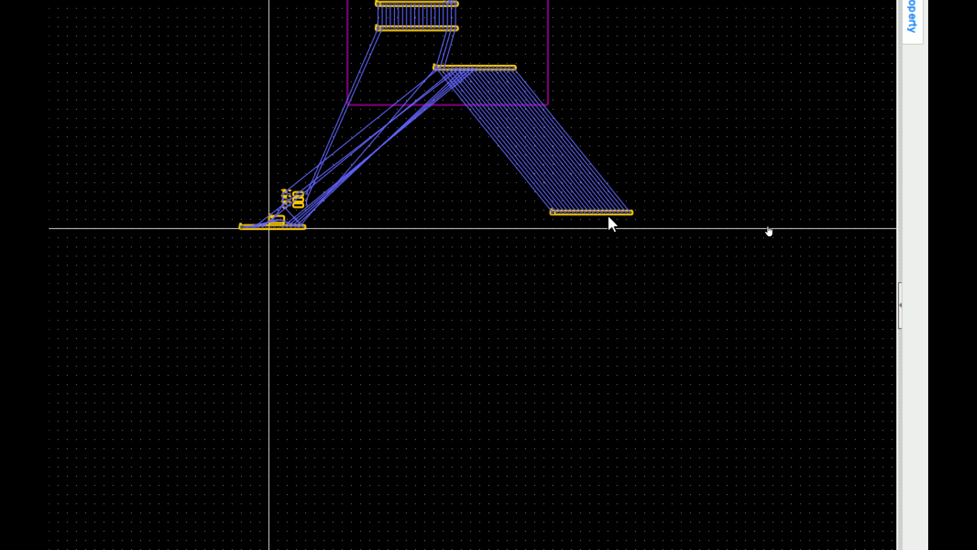
# - Move header U3 into the board outline just above header U1, and cancel the stray track
pyautogui.moveTo(595, 218); pyautogui.dragTo(479, 67)
pyautogui.moveTo(479, 67); pyautogui.dragTo(478, 66)
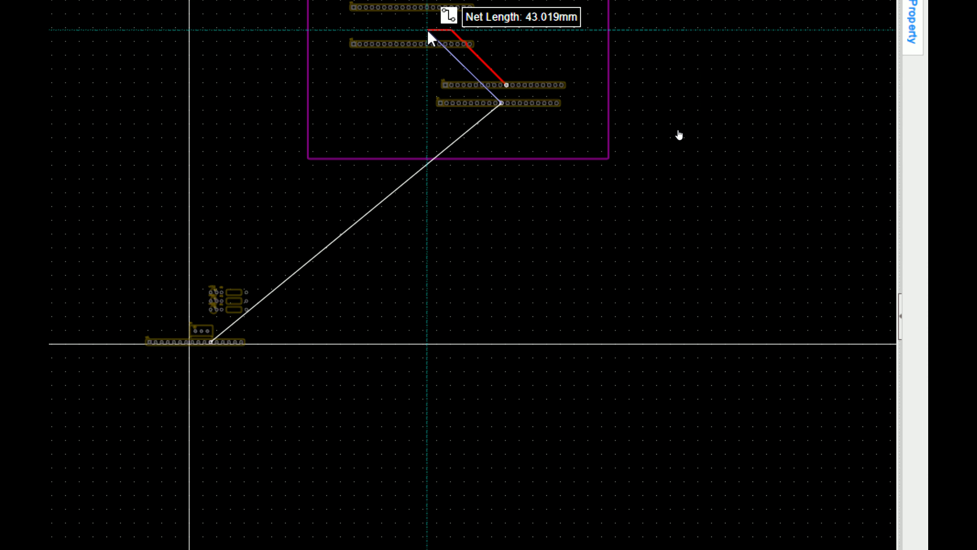
pyautogui.scroll(4, 428, 31)
pyautogui.rightClick(741, 145)
pyautogui.click(741, 145)
pyautogui.rightClick(741, 145)
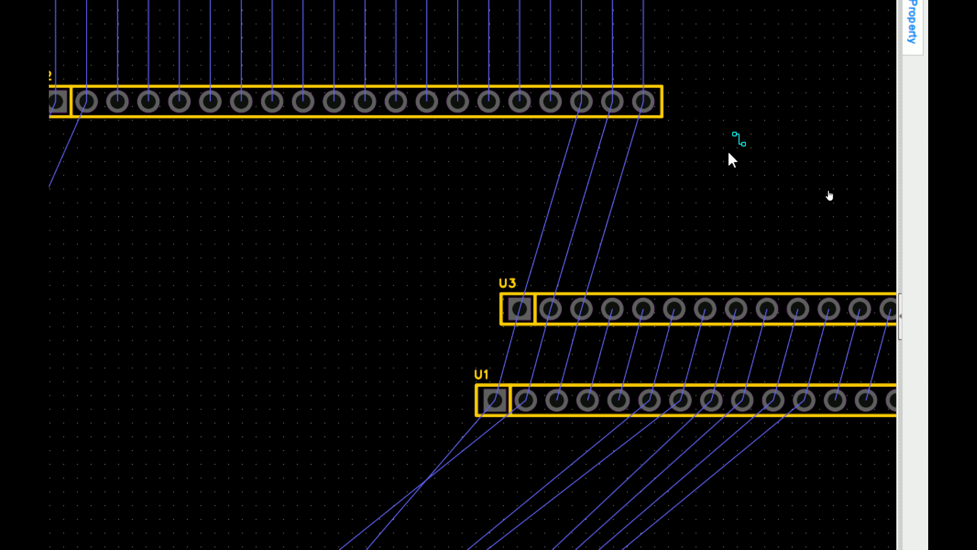
# - Move header U2 up toward header U4 by about one pin pitch
pyautogui.scroll(-5, 728, 153)
pyautogui.scroll(5, 712, 140)
pyautogui.scroll(-3, 696, 154)
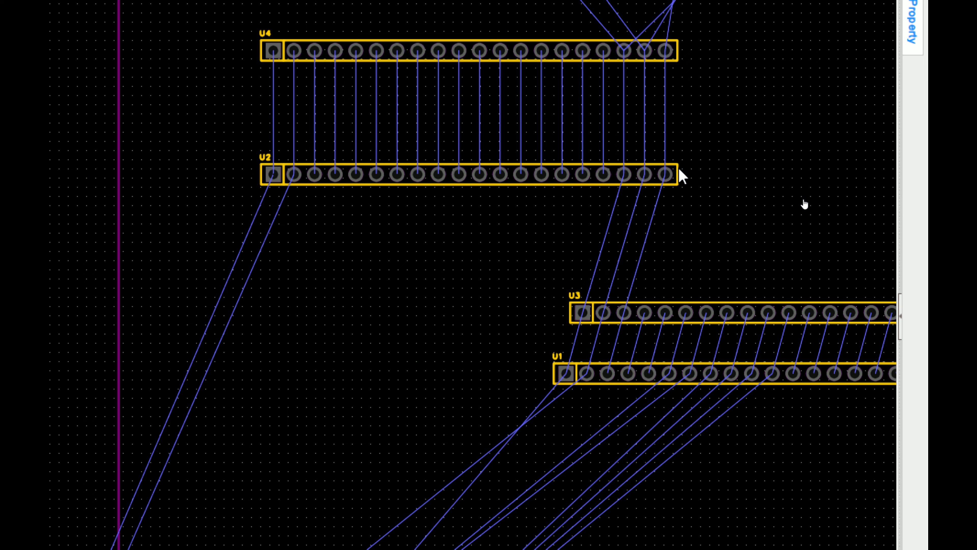
pyautogui.moveTo(680, 176)
pyautogui.mouseDown()
pyautogui.moveTo(683, 78)
pyautogui.moveTo(678, 174)
pyautogui.moveTo(674, 113)
pyautogui.moveTo(676, 161)
pyautogui.mouseUp()
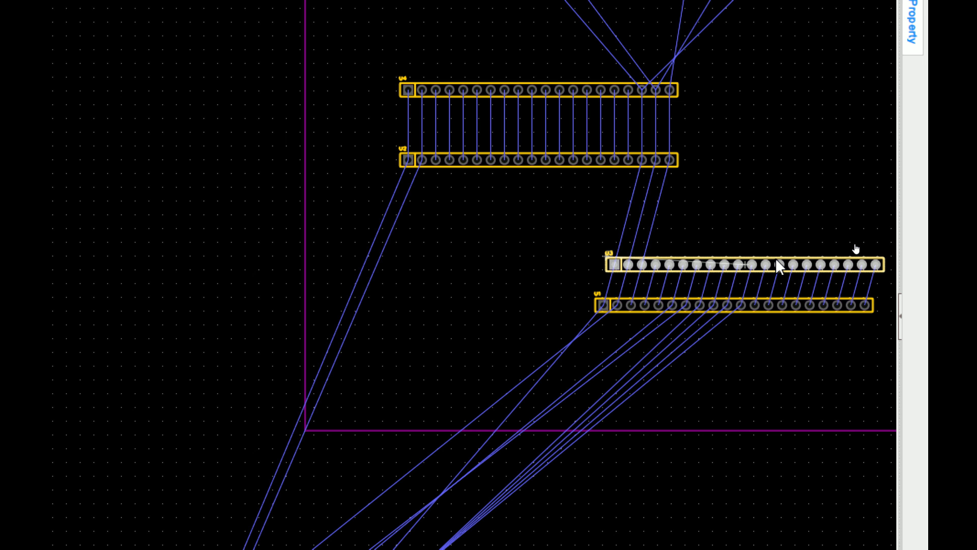
# - Move header U3 onto header U2 so that their pin columns line up
pyautogui.moveTo(785, 267); pyautogui.dragTo(403, 146)
pyautogui.scroll(5, 654, 165)
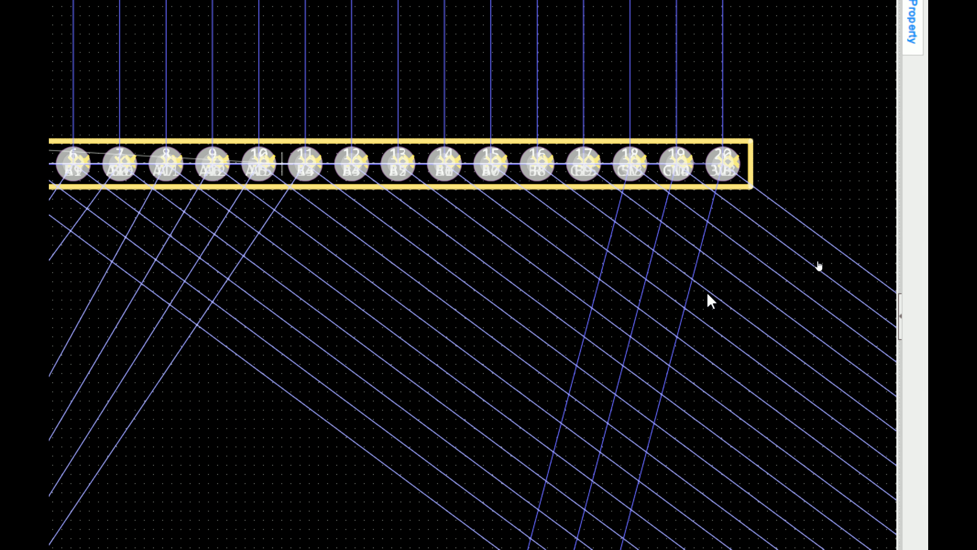
pyautogui.moveTo(743, 144); pyautogui.dragTo(743, 147)
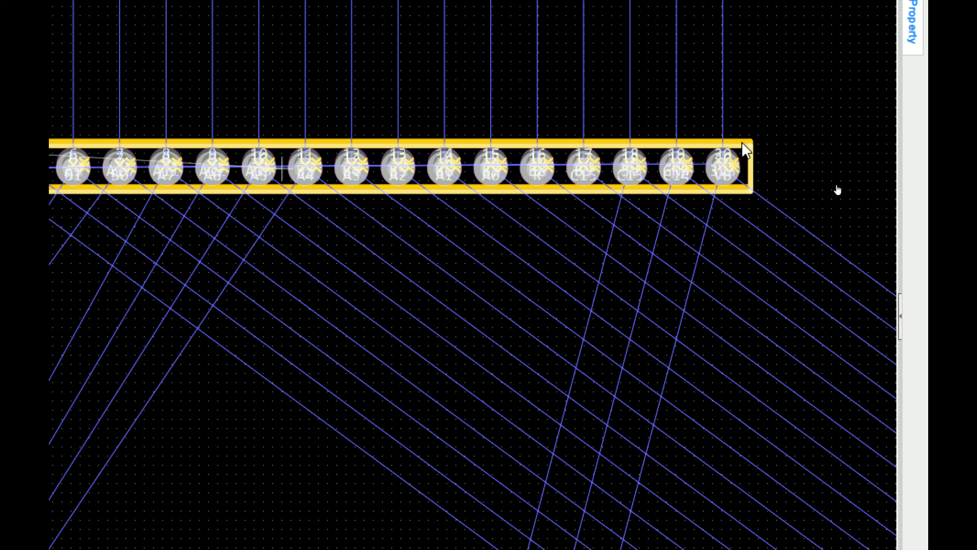
# - Nudge header U2 straight up off header U3 so the two form separate rows about 1.4 pin pitches apart
pyautogui.click(742, 143)
pyautogui.press('Up')
pyautogui.press('Up')
pyautogui.press('Up')
pyautogui.press('Up')
pyautogui.press('Up')
pyautogui.press('Up')
pyautogui.press('Up')
pyautogui.press('Up')
pyautogui.press('Up')
pyautogui.press('Up')
pyautogui.press('Up')
pyautogui.press('Up')
pyautogui.press('Up')
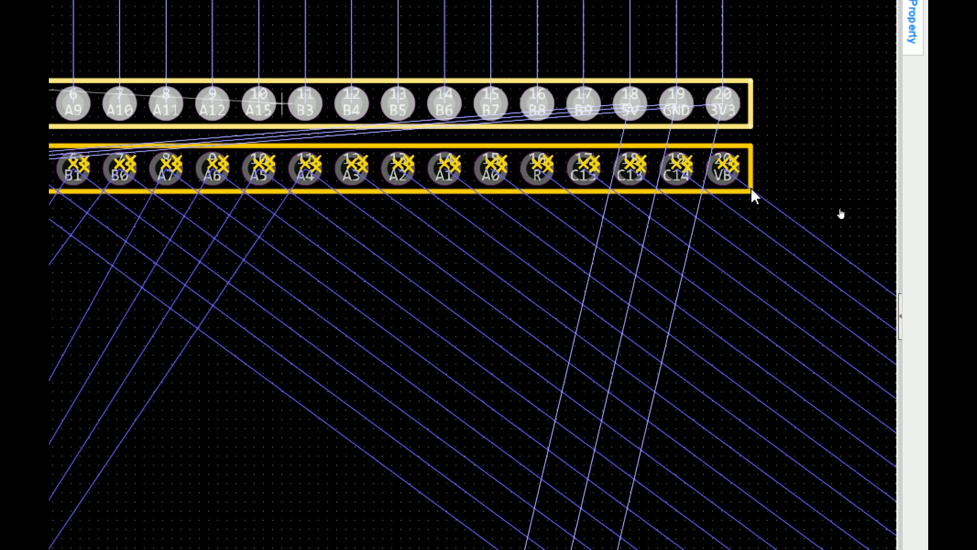
pyautogui.press('Up')
pyautogui.click(750, 174)
pyautogui.scroll(-5, 762, 188)
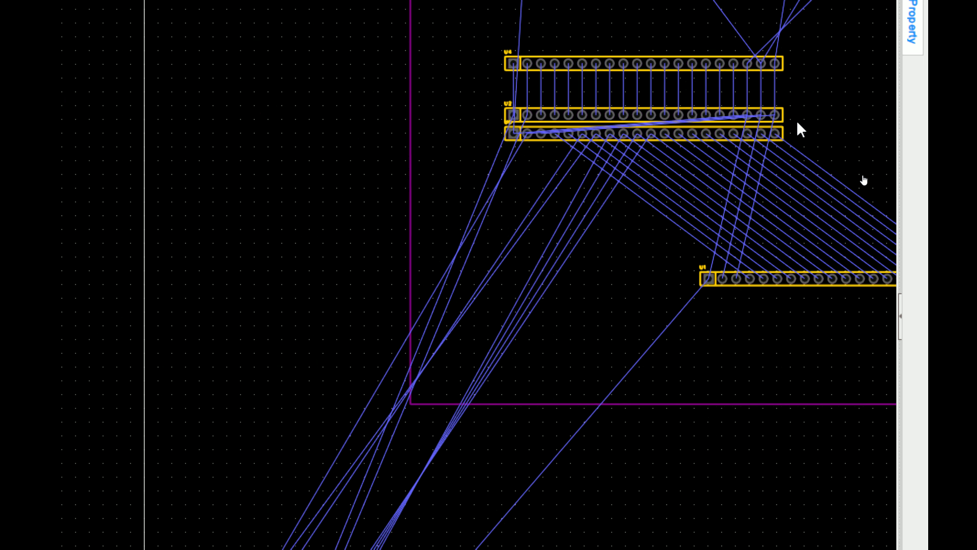
# - Move header U2 above header U4, then lower it onto U4 so that their pins coincide
pyautogui.scroll(4, 766, 169)
pyautogui.moveTo(698, 340); pyautogui.dragTo(698, 158)
pyautogui.press('Down')
pyautogui.press('Down')
pyautogui.press('Down')
pyautogui.press('Down')
pyautogui.press('Down')
pyautogui.press('Down')
pyautogui.press('Down')
pyautogui.press('Down')
pyautogui.press('Down')
pyautogui.press('Down')
pyautogui.press('Down')
pyautogui.press('Down')
pyautogui.press('Down')
pyautogui.press('Down')
pyautogui.press('Down')
pyautogui.press('Down')
pyautogui.press('Down')
pyautogui.press('Down')
pyautogui.press('Down')
pyautogui.press('Down')
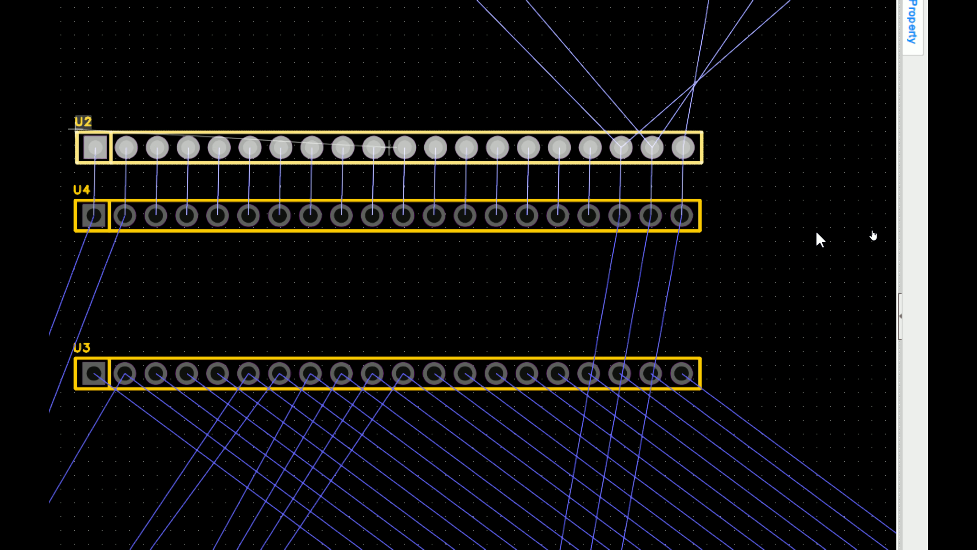
pyautogui.press('Down')
pyautogui.press('Down')
pyautogui.press('Down')
pyautogui.press('Down')
pyautogui.press('Down')
pyautogui.press('Down')
pyautogui.press('Down')
pyautogui.press('Down')
pyautogui.press('Down')
pyautogui.press('Down')
pyautogui.press('Down')
pyautogui.press('Down')
pyautogui.press('Down')
pyautogui.press('Down')
pyautogui.press('Down')
pyautogui.press('Down')
pyautogui.press('Down')
pyautogui.press('Down')
pyautogui.press('Down')
pyautogui.press('Down')
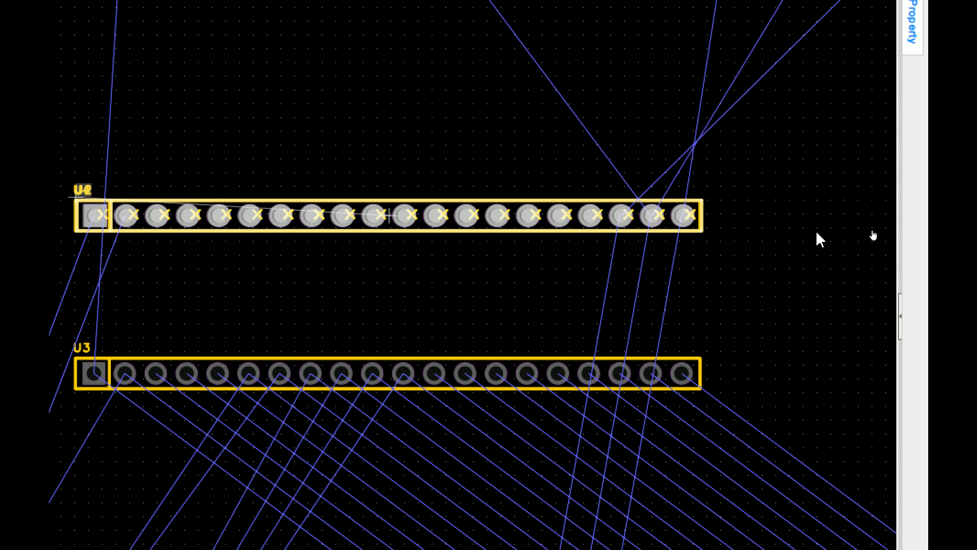
# - Nudge header U2 straight up off header U4 until the two rows are about 3.3 pin pitches apart
pyautogui.scroll(4, 687, 168)
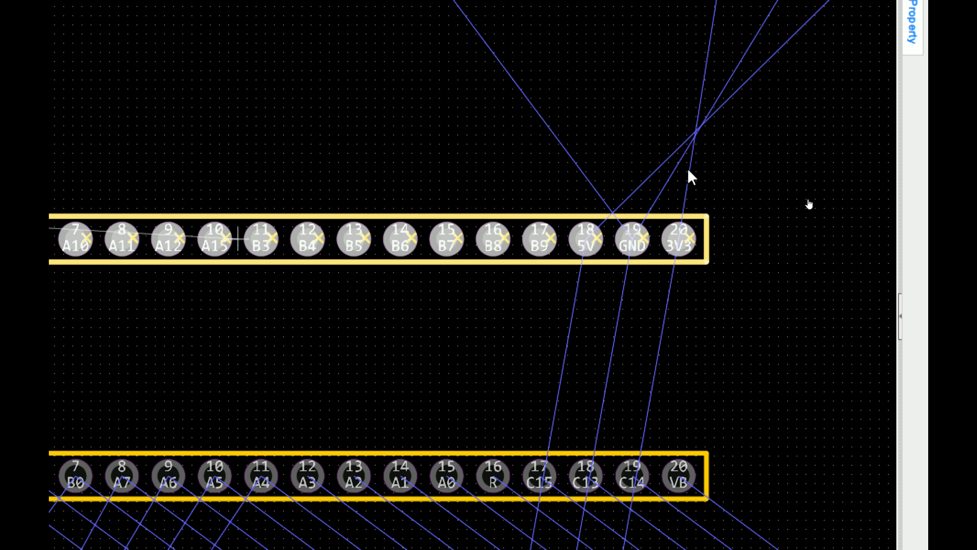
pyautogui.press('Up')
pyautogui.press('Up')
pyautogui.press('Up')
pyautogui.press('Up')
pyautogui.press('Up')
pyautogui.press('Up')
pyautogui.press('Up')
pyautogui.press('Up')
pyautogui.press('Up')
pyautogui.press('Up')
pyautogui.press('Up')
pyautogui.press('Up')
pyautogui.press('Up')
pyautogui.press('Up')
pyautogui.press('Up')
pyautogui.press('Up')
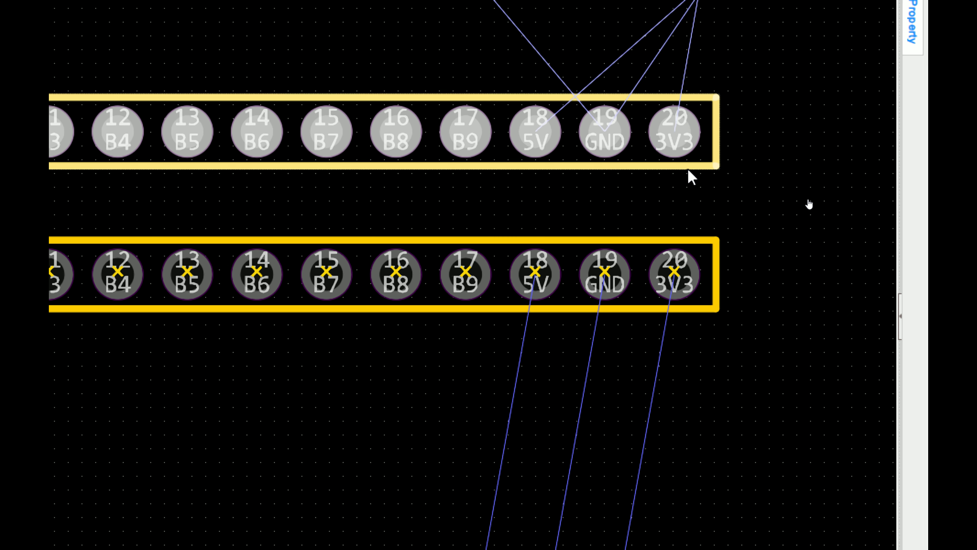
pyautogui.scroll(-2, 688, 168)
pyautogui.scroll(-3, 688, 168)
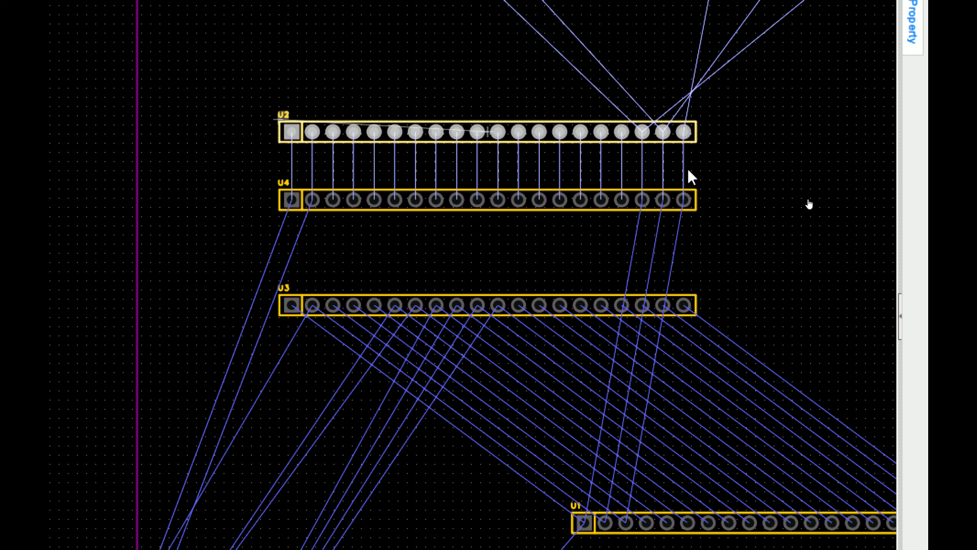
# - Move header U1 beneath header U3 and nudge it onto U3 so that their pins coincide
pyautogui.click(735, 521)
pyautogui.moveTo(735, 522); pyautogui.dragTo(447, 342)
pyautogui.scroll(3, 717, 194)
pyautogui.press('Up')
pyautogui.press('Up')
pyautogui.press('Up')
pyautogui.press('Up')
pyautogui.press('Up')
pyautogui.press('Up')
pyautogui.press('Up')
pyautogui.press('Up')
pyautogui.press('Up')
pyautogui.press('Up')
pyautogui.press('Up')
pyautogui.press('Up')
pyautogui.press('Up')
pyautogui.press('Up')
pyautogui.press('Up')
pyautogui.press('Up')
pyautogui.press('Up')
pyautogui.press('Up')
pyautogui.press('Up')
pyautogui.press('Up')
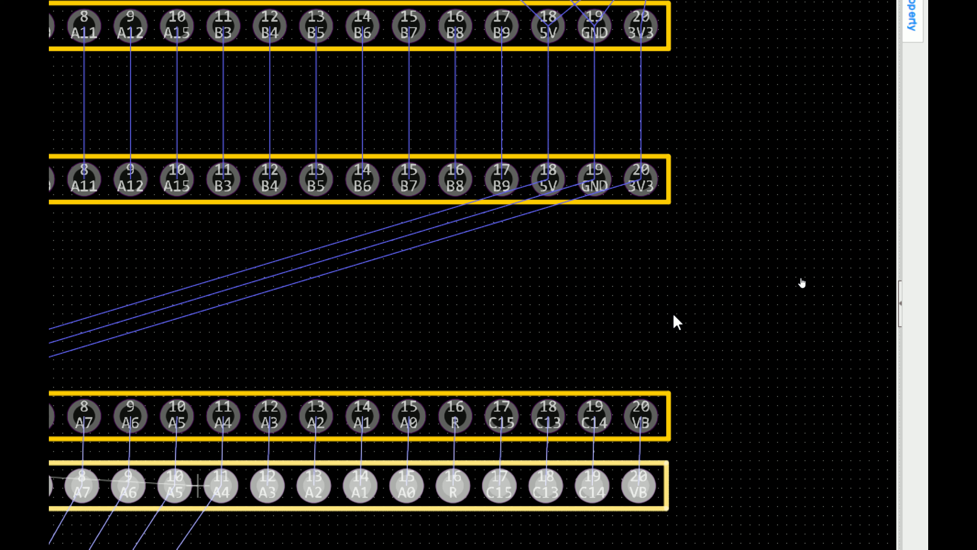
pyautogui.press('Up')
pyautogui.press('Down')
pyautogui.press('Right')
pyautogui.press('Right')
pyautogui.press('Left')
# - Nudge header U1 straight down off header U3 until the rows are about 3 pin pitches apart, and deselect it
pyautogui.scroll(-3, 677, 322)
pyautogui.press('Down')
pyautogui.press('Down')
pyautogui.press('Down')
pyautogui.press('Down')
pyautogui.press('Down')
pyautogui.press('Down')
pyautogui.press('Down')
pyautogui.press('Down')
pyautogui.press('Down')
pyautogui.press('Down')
pyautogui.press('Down')
pyautogui.press('Down')
pyautogui.press('Down')
pyautogui.press('Down')
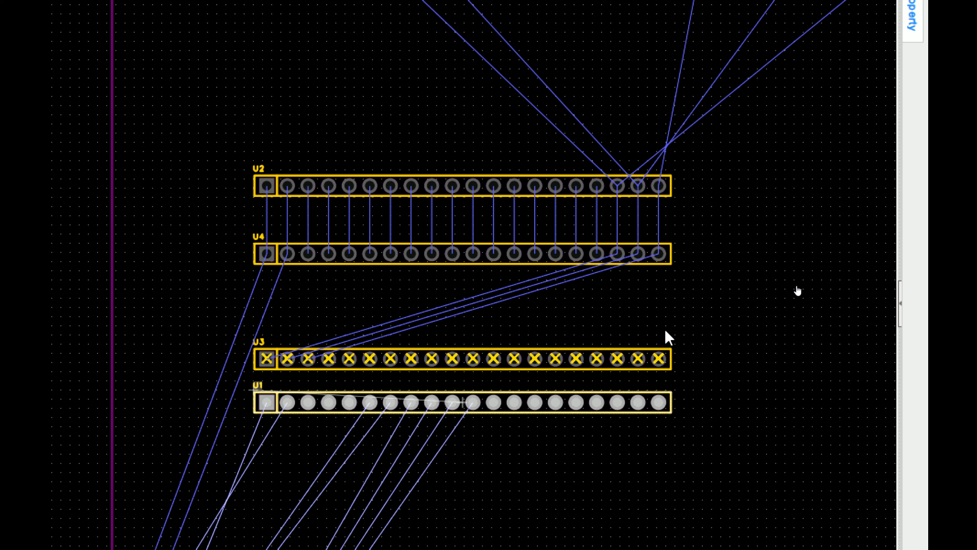
pyautogui.press('Down')
pyautogui.press('Down')
pyautogui.press('Down')
pyautogui.press('Down')
pyautogui.press('Down')
pyautogui.click(725, 386)
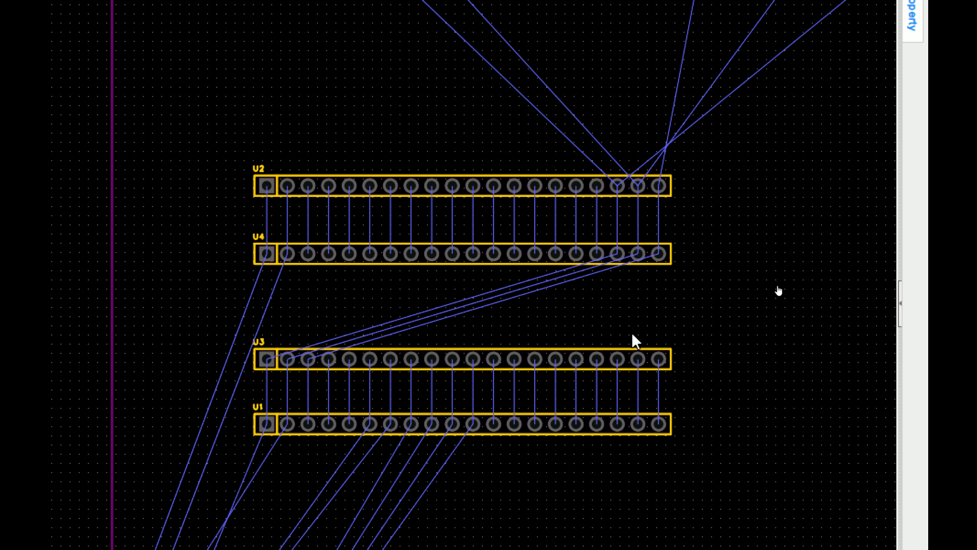
# - Examine the pin labels, alignment and connection lines of the four header rows within the board outline
pyautogui.scroll(3, 631, 332)
pyautogui.moveTo(508, 341); pyautogui.dragTo(753, 338, button='right')
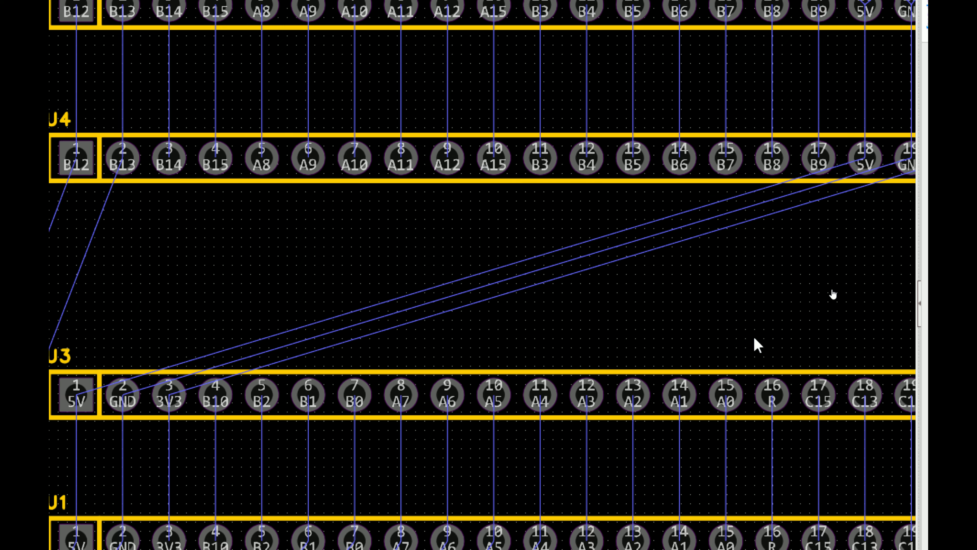
pyautogui.scroll(-2, 670, 231)
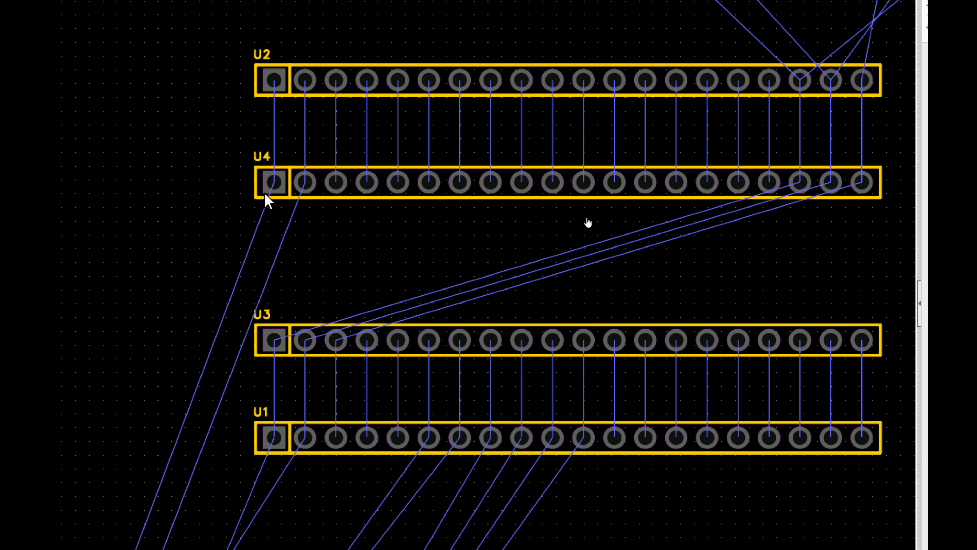
pyautogui.scroll(2, 324, 204)
pyautogui.moveTo(307, 201); pyautogui.dragTo(399, 17, button='right')
pyautogui.scroll(-2, 431, 448)
pyautogui.moveTo(590, 503); pyautogui.dragTo(599, 363, button='right')
pyautogui.moveTo(659, 350); pyautogui.dragTo(500, 311, button='right')
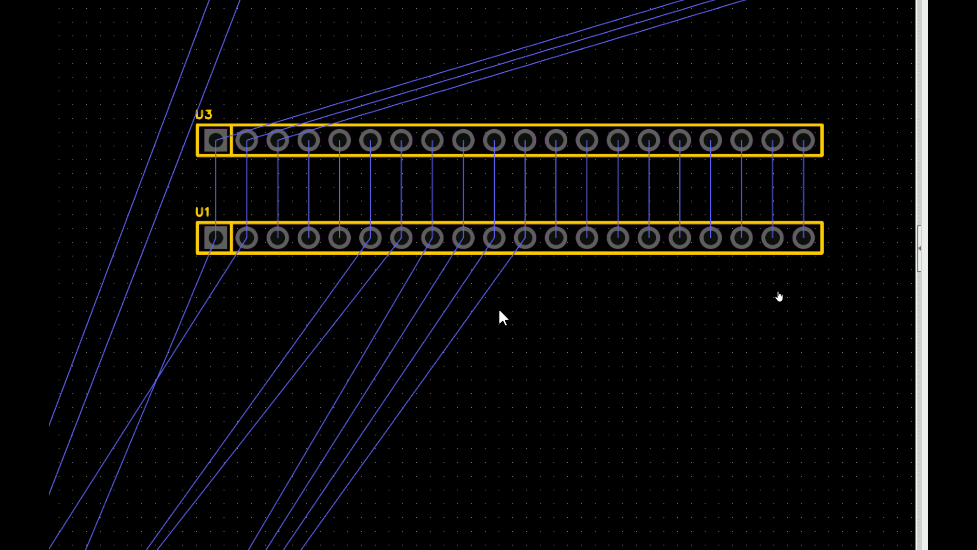
pyautogui.moveTo(852, 285); pyautogui.dragTo(154, 191)
pyautogui.click(573, 351)
pyautogui.moveTo(609, 231); pyautogui.dragTo(630, 365, button='right')
pyautogui.scroll(-2, 650, 233)
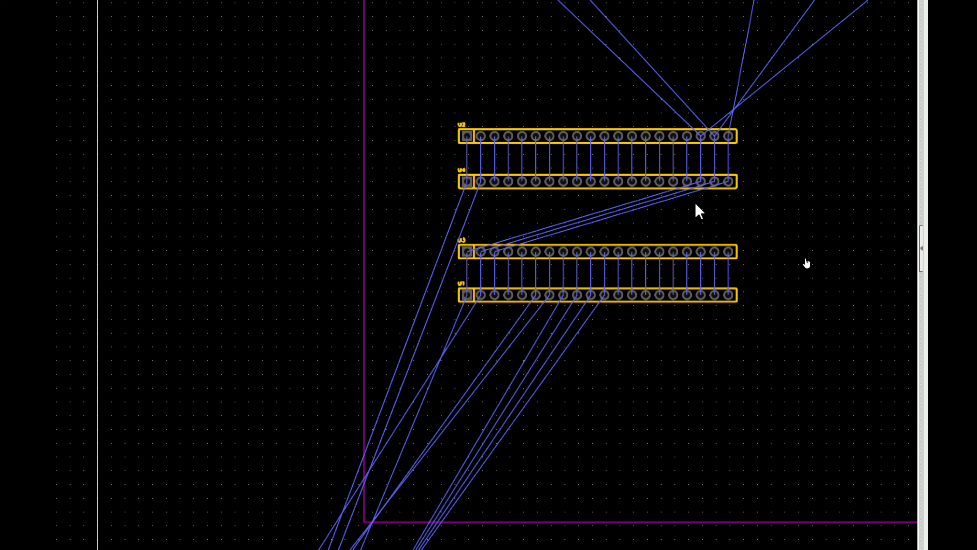
pyautogui.scroll(-2, 725, 201)
pyautogui.scroll(1, 742, 177)
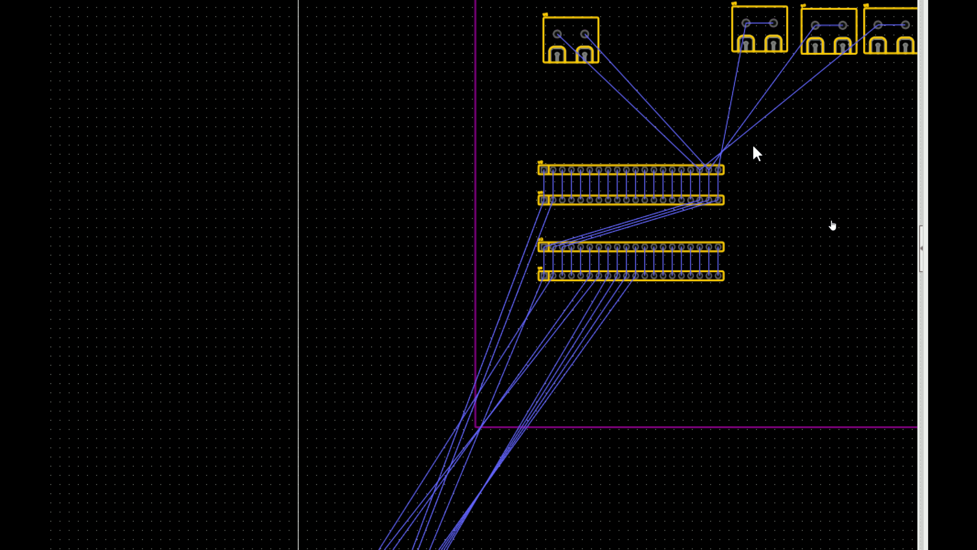
# - Shift the 5V/GND screw terminal slightly up and to the right near the board's upper edge
pyautogui.moveTo(760, 73); pyautogui.dragTo(748, 114, button='right')
pyautogui.scroll(3, 748, 114)
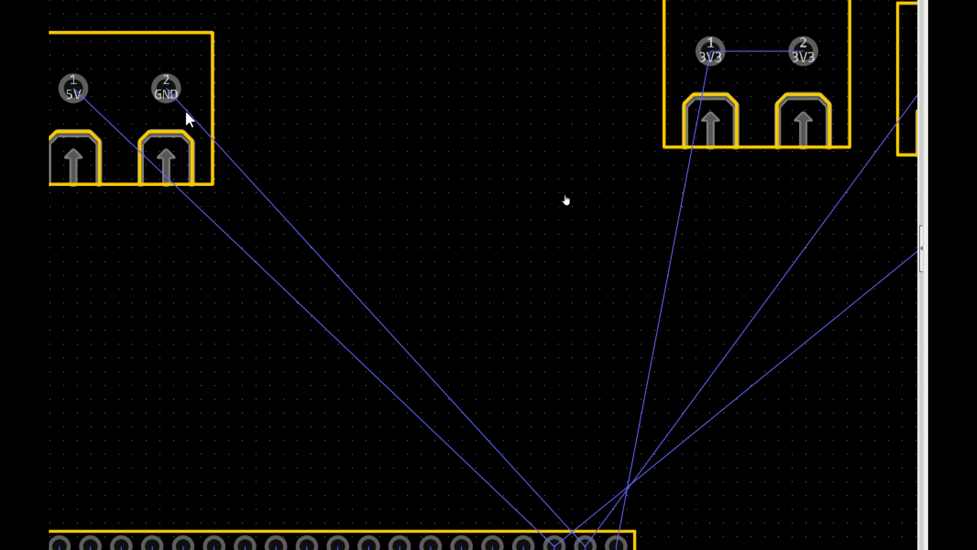
pyautogui.moveTo(216, 102); pyautogui.dragTo(245, 65)
pyautogui.scroll(-3, 249, 69)
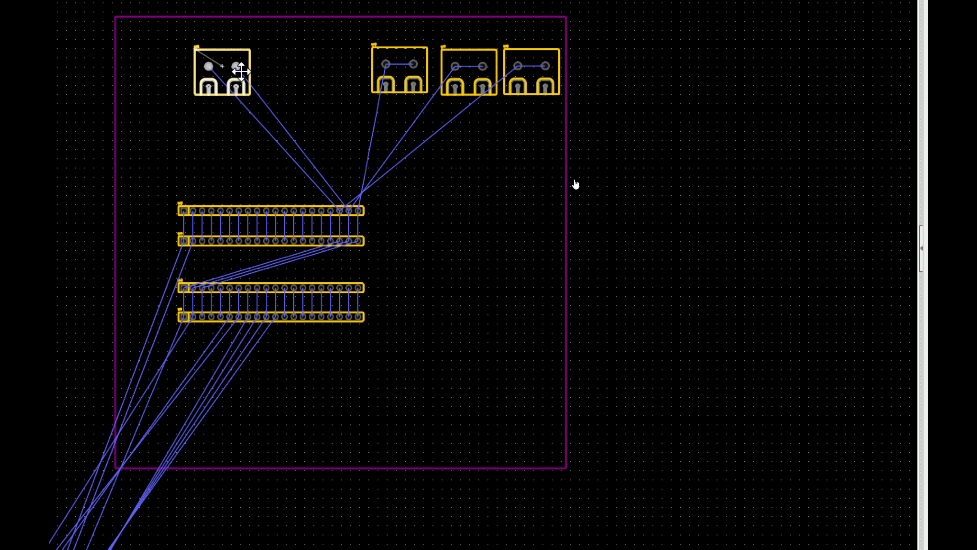
# - Bring header U5 and component R1 into the board outline, in the free area beneath header U1
pyautogui.scroll(-3, 252, 134)
pyautogui.scroll(5, 168, 339)
pyautogui.click(322, 257)
pyautogui.moveTo(441, 185); pyautogui.dragTo(111, 364)
pyautogui.moveTo(372, 257); pyautogui.dragTo(383, 234)
pyautogui.scroll(-5, 422, 240)
pyautogui.scroll(3, 571, 105)
# - Rotate component R1 by 90 degrees and place it upright to the right of header U5
pyautogui.click(446, 195)
pyautogui.scroll(3, 326, 179)
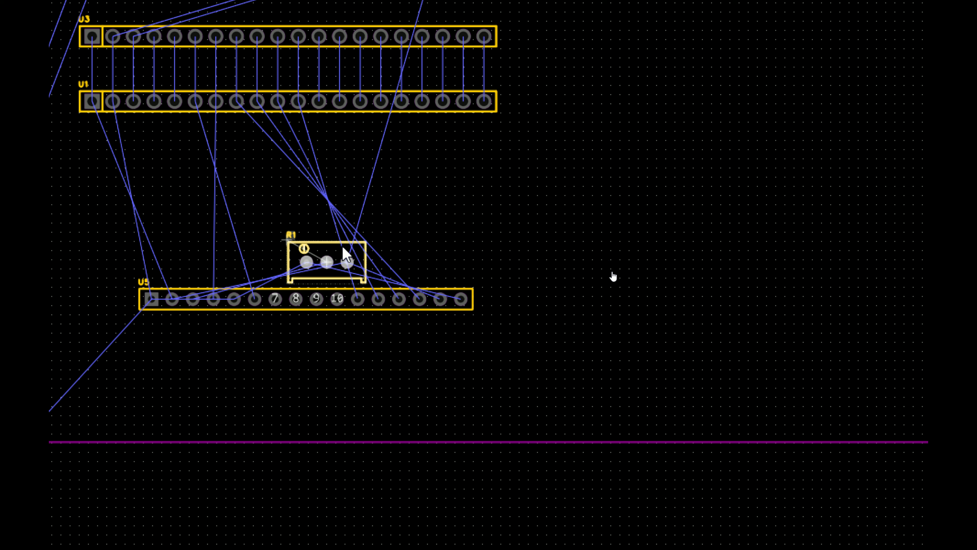
pyautogui.press('r')
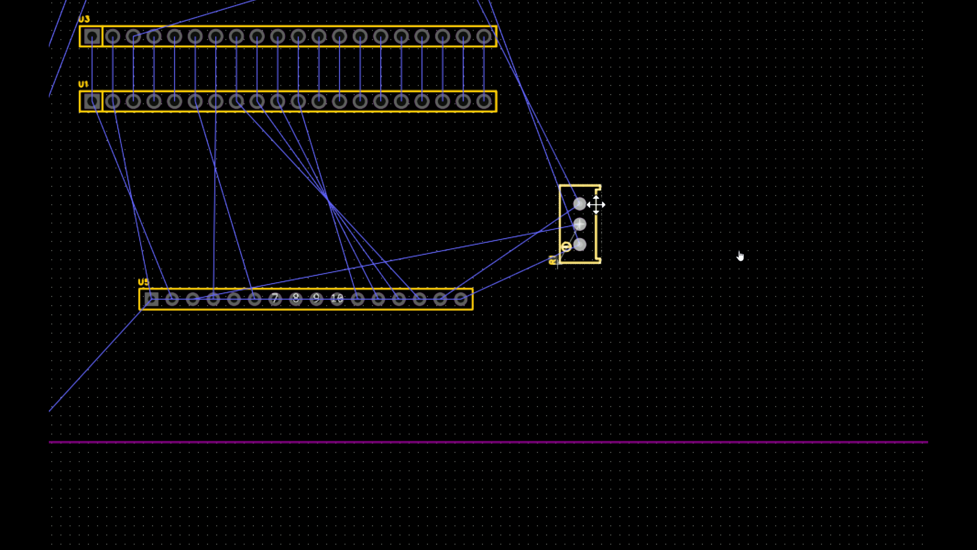
pyautogui.click(541, 257)
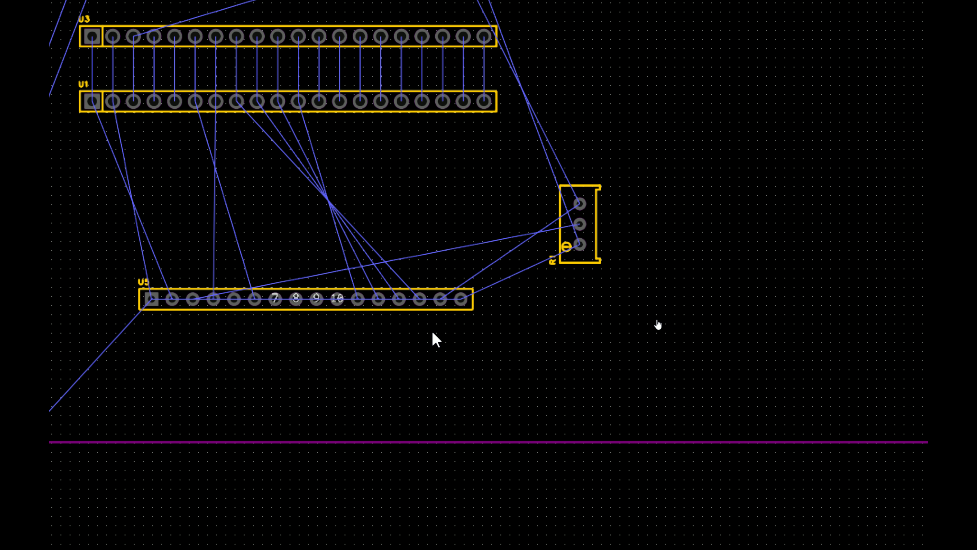
# - Move header U5 left and slightly up so that its first pin sits about half a pitch from U1's first pin
pyautogui.moveTo(431, 302); pyautogui.dragTo(384, 277)
pyautogui.scroll(-3, 397, 295)
pyautogui.scroll(4, 168, 216)
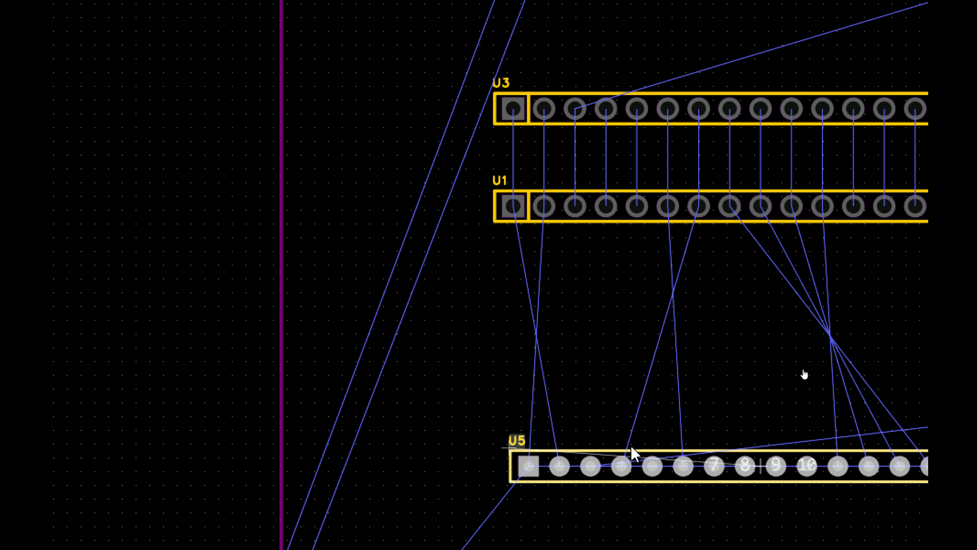
pyautogui.moveTo(767, 426); pyautogui.dragTo(570, 296, button='right')
pyautogui.scroll(-2, 573, 300)
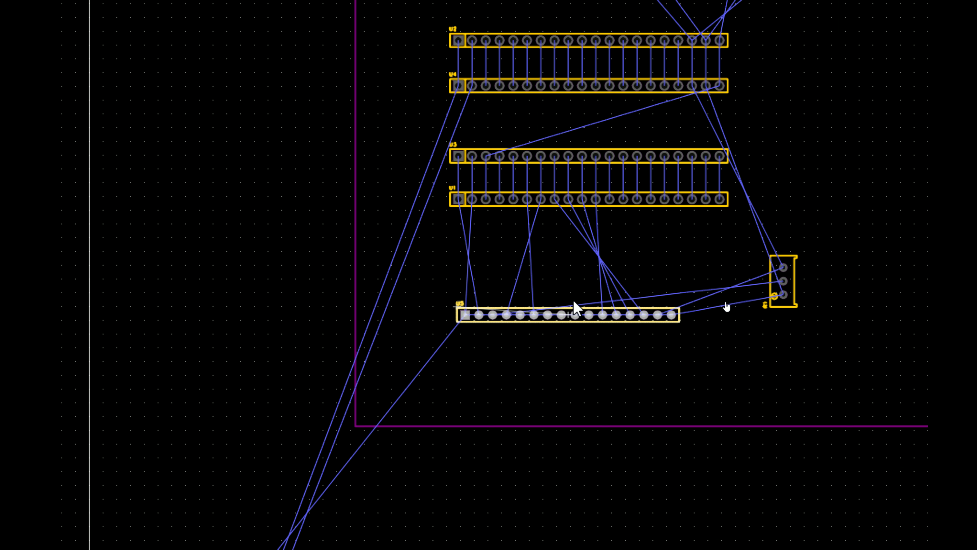
pyautogui.scroll(5, 625, 248)
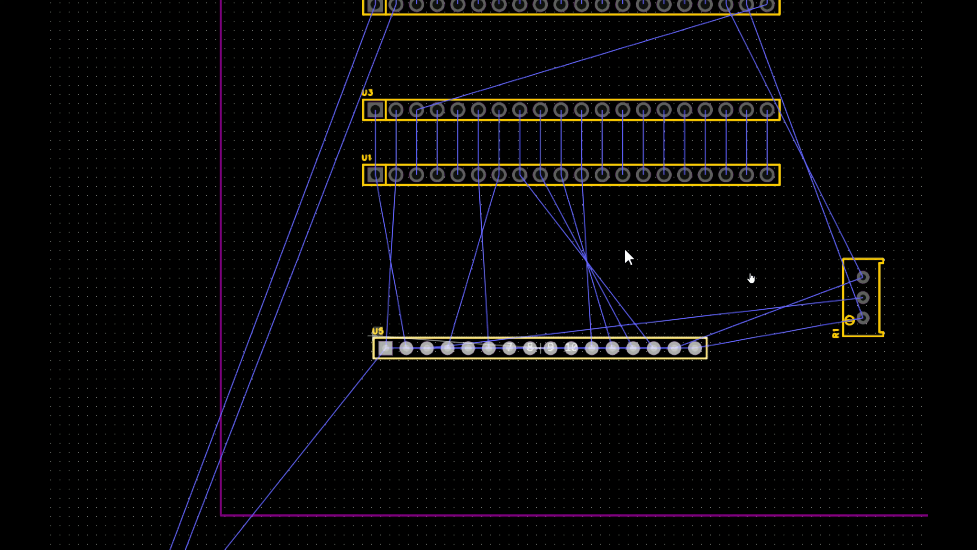
pyautogui.scroll(-2, 529, 253)
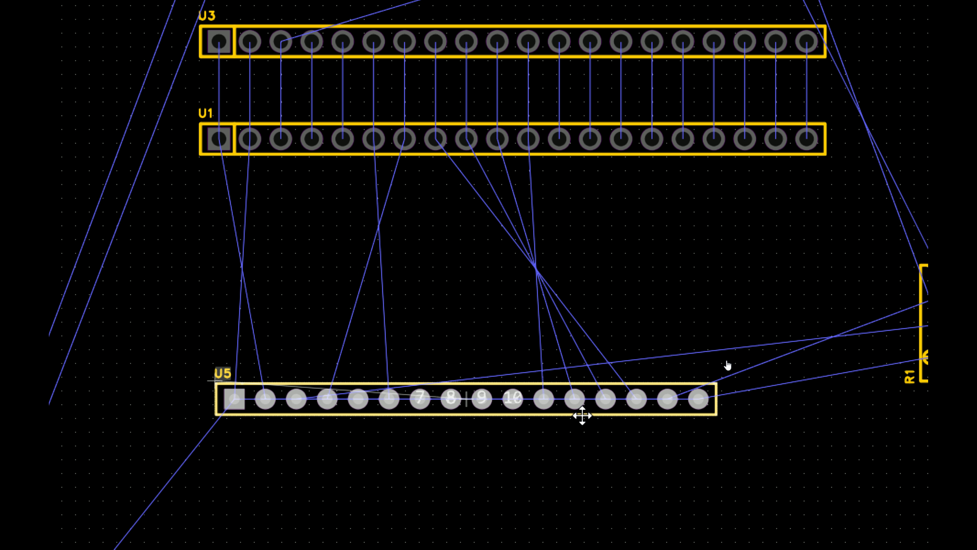
# - Rotate header U5 by 180 degrees and place it horizontally beneath header U1, left of R1
pyautogui.press('r')
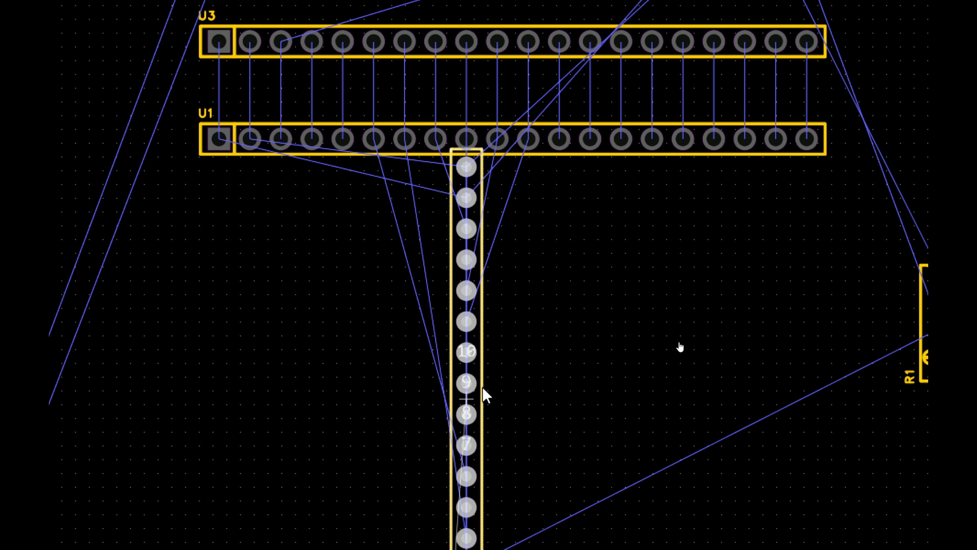
pyautogui.scroll(-6, 486, 387)
pyautogui.scroll(3, 779, 328)
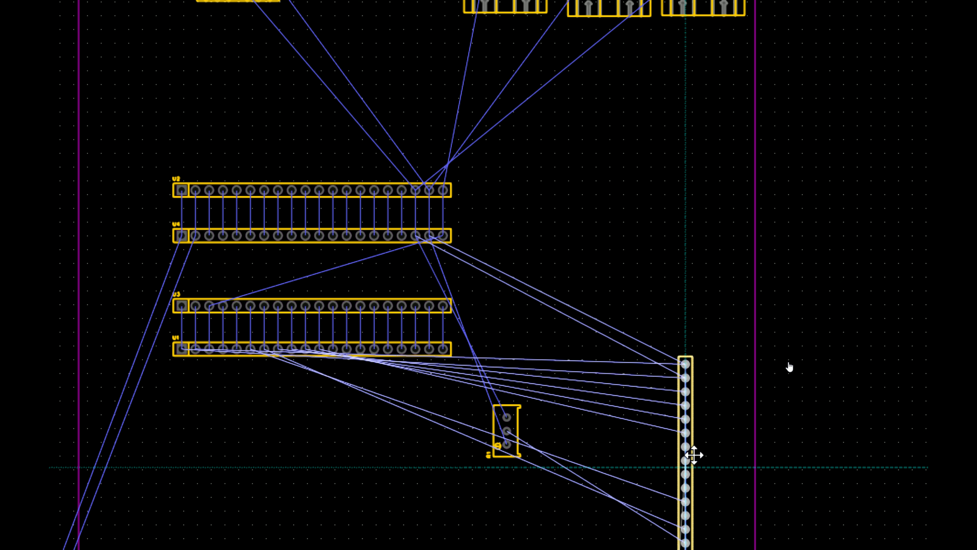
pyautogui.press('r')
pyautogui.click(326, 459)
# - Select headers U1, U2, U3 and U4 together and move them as a group toward the board's right edge
pyautogui.scroll(-3, 410, 262)
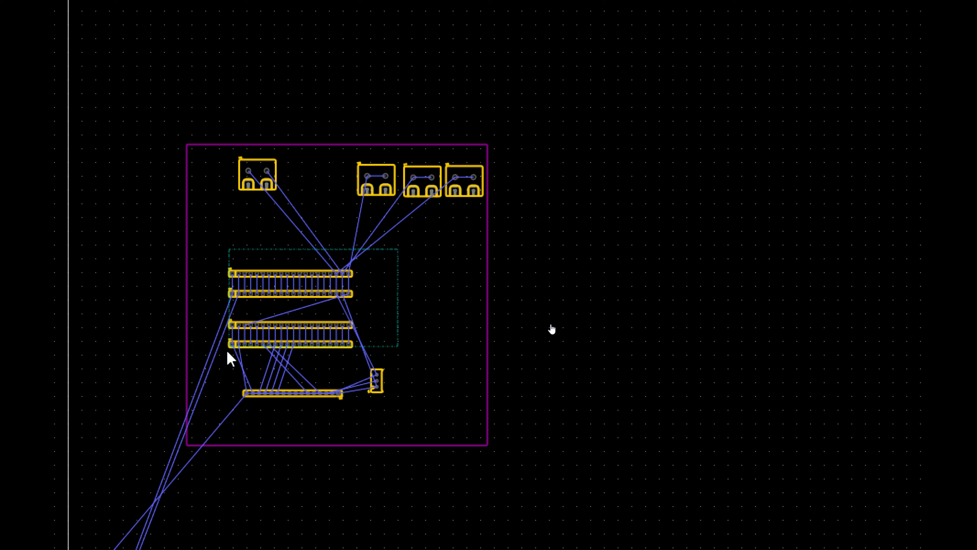
pyautogui.moveTo(223, 353); pyautogui.dragTo(445, 321)
pyautogui.scroll(3, 320, 341)
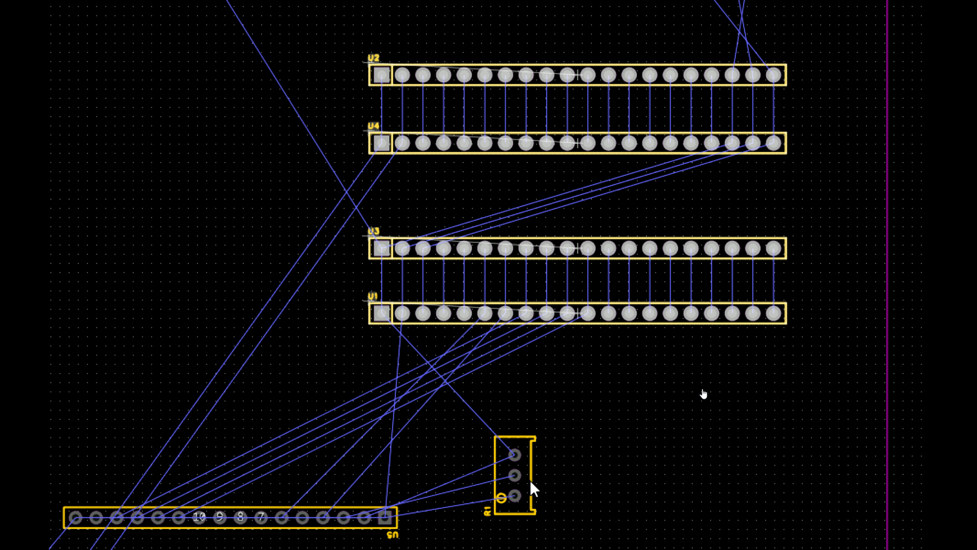
# - Move header U5 beneath header U1 and place R1 upright beside U5's pin 1 end, near the board's lower-right corner
pyautogui.click(534, 489)
pyautogui.moveTo(533, 491); pyautogui.dragTo(179, 163)
pyautogui.scroll(-2, 223, 227)
pyautogui.click(321, 426)
pyautogui.moveTo(314, 425); pyautogui.dragTo(535, 477)
pyautogui.click(190, 191)
pyautogui.moveTo(190, 212); pyautogui.dragTo(611, 460)
pyautogui.scroll(4, 573, 498)
pyautogui.scroll(-3, 537, 380)
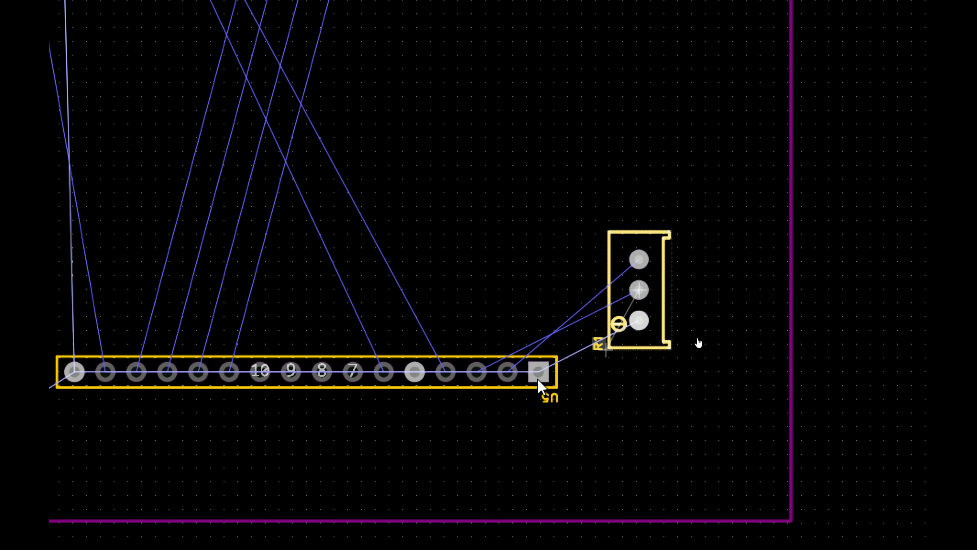
# - Examine the pin numbers and net names of header U5 and the connections running to R1 and U1
pyautogui.scroll(-3, 538, 381)
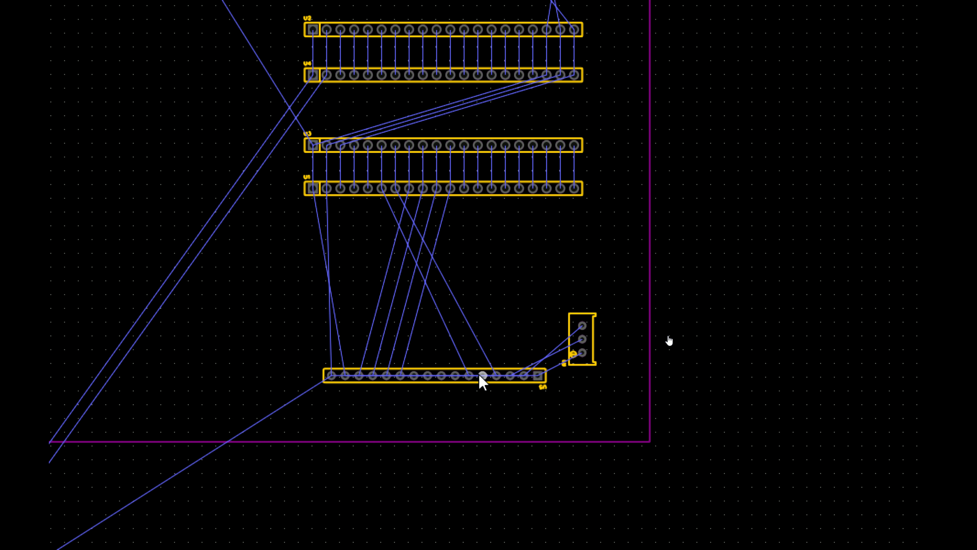
pyautogui.scroll(2, 483, 381)
pyautogui.click(484, 391)
pyautogui.scroll(3, 479, 402)
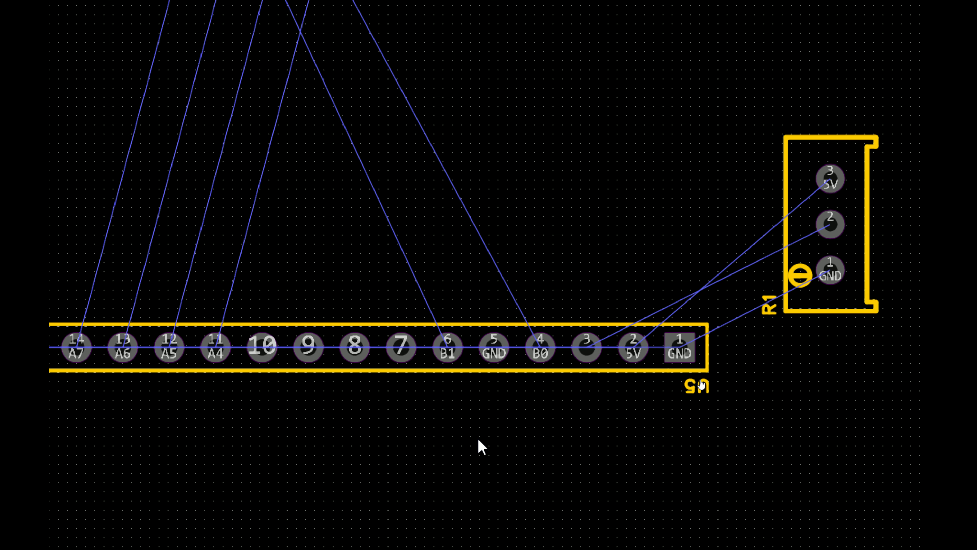
pyautogui.click(585, 370)
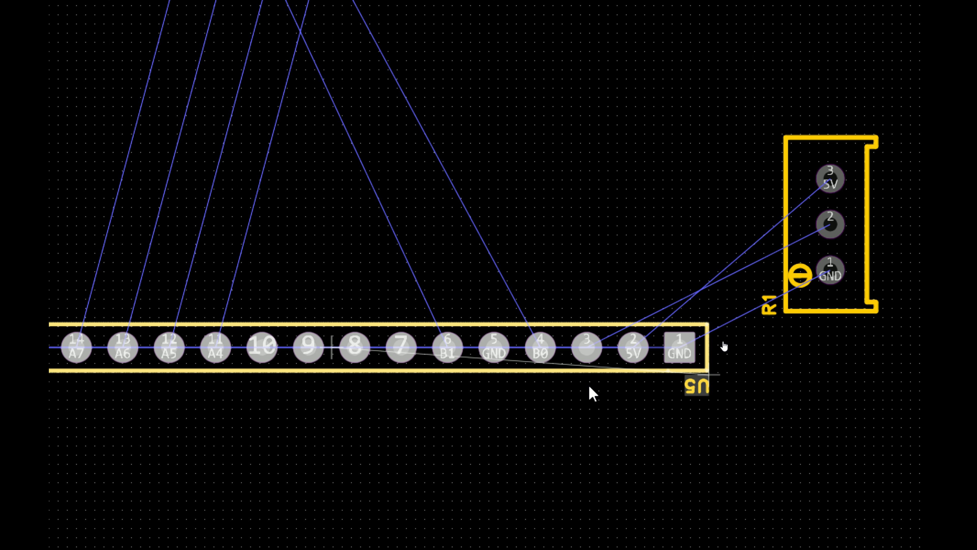
pyautogui.scroll(-2, 589, 386)
pyautogui.scroll(3, 496, 367)
pyautogui.scroll(-2, 704, 272)
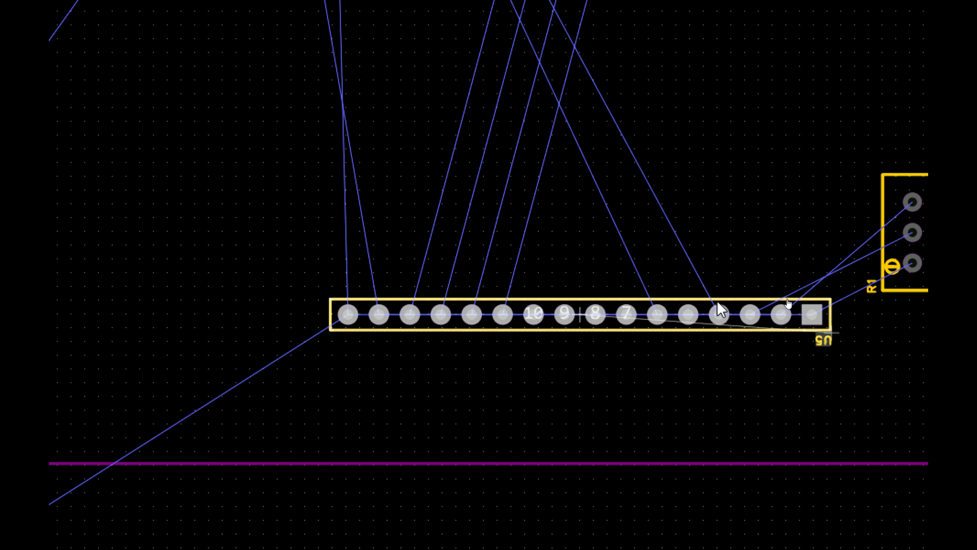
pyautogui.scroll(1, 721, 310)
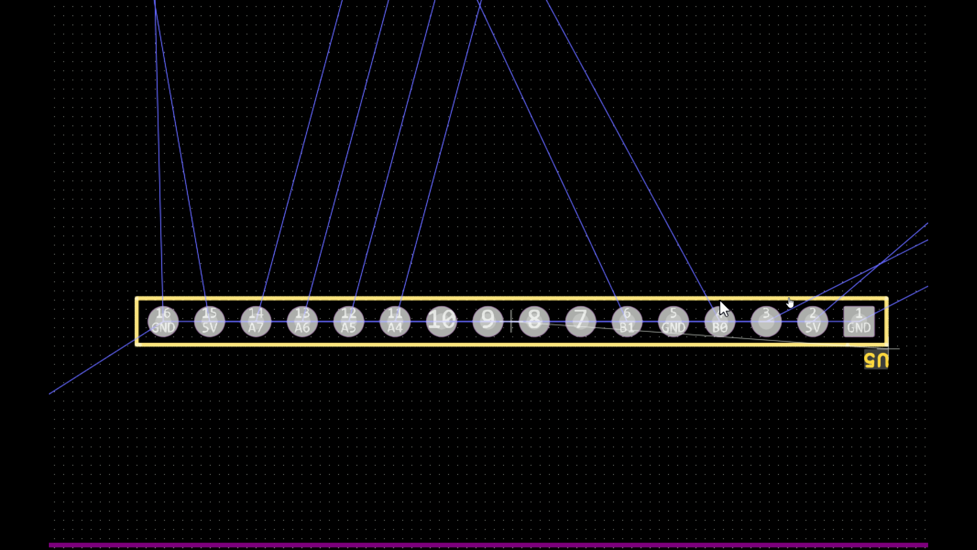
# - Try flipping header U5 to the opposite side of the board and shifting it slightly
pyautogui.rightClick(719, 298)
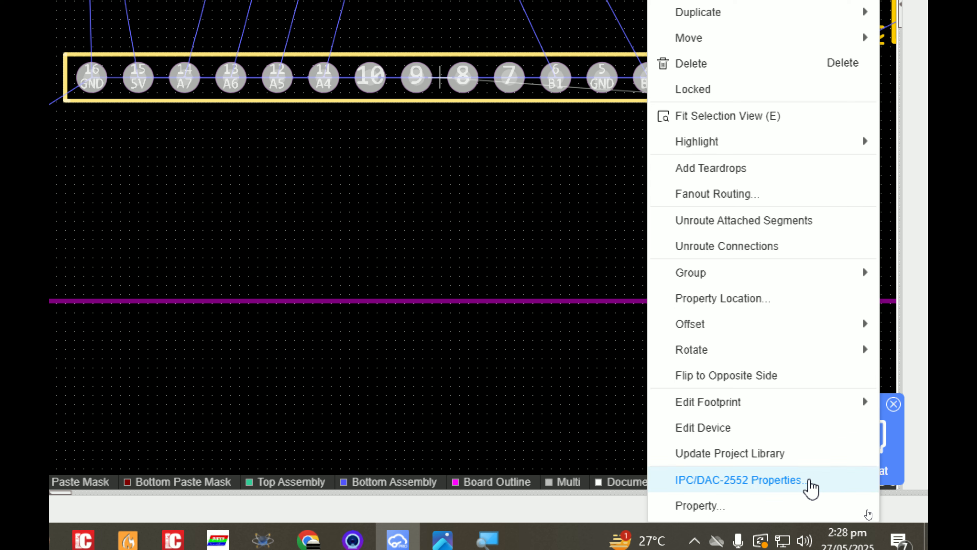
pyautogui.moveTo(794, 342)
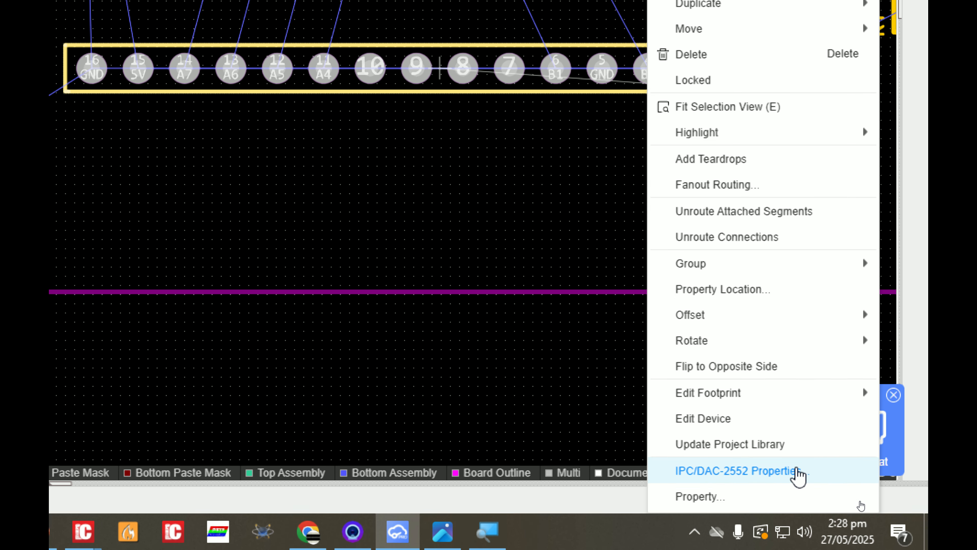
pyautogui.scroll(-2, 374, 150)
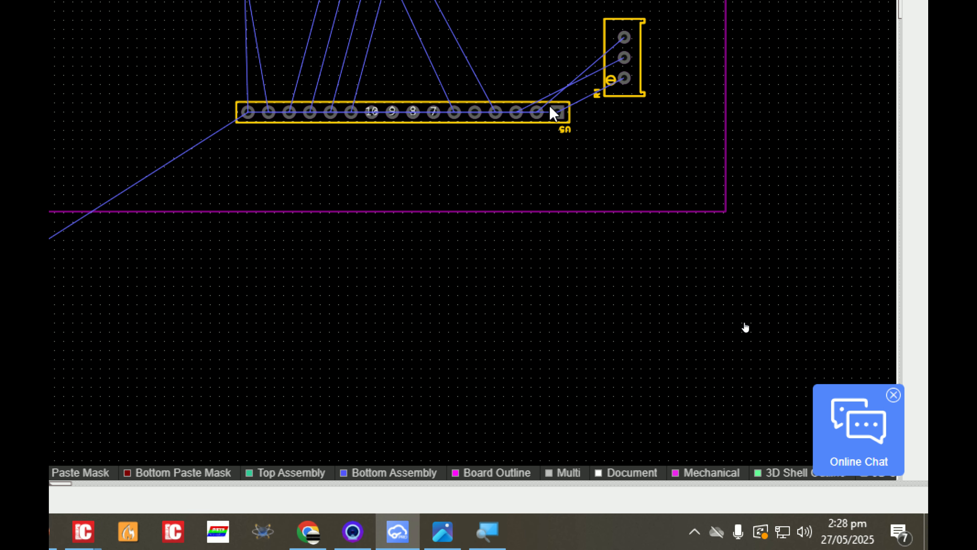
pyautogui.scroll(6, 525, 120)
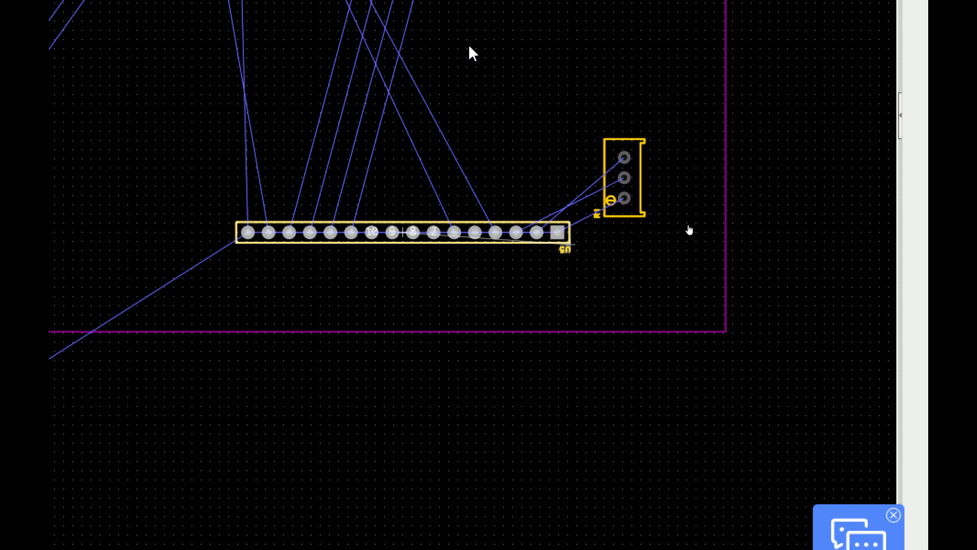
pyautogui.rightClick(523, 274)
pyautogui.moveTo(527, 274)
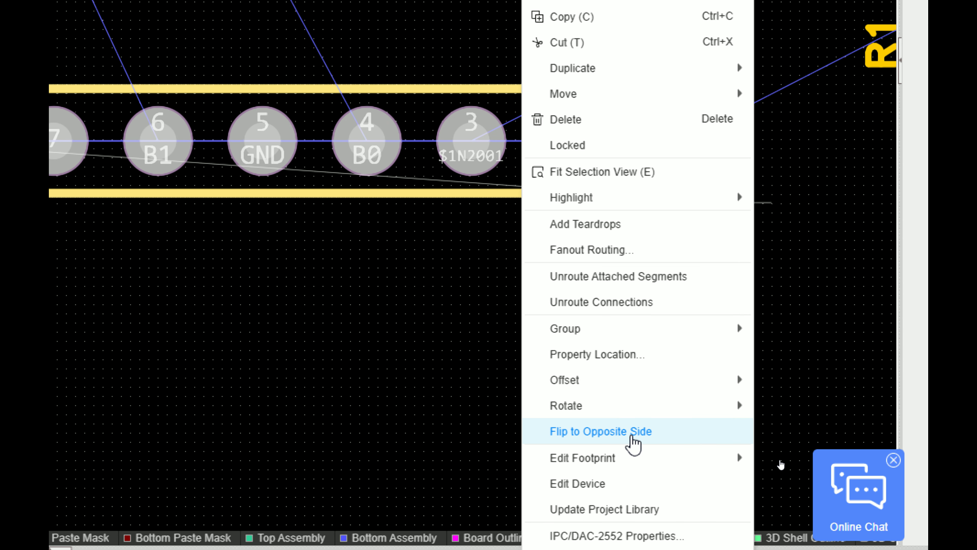
pyautogui.click(630, 432)
pyautogui.scroll(-5, 500, 300)
pyautogui.scroll(-4, 494, 300)
pyautogui.scroll(6, 199, 251)
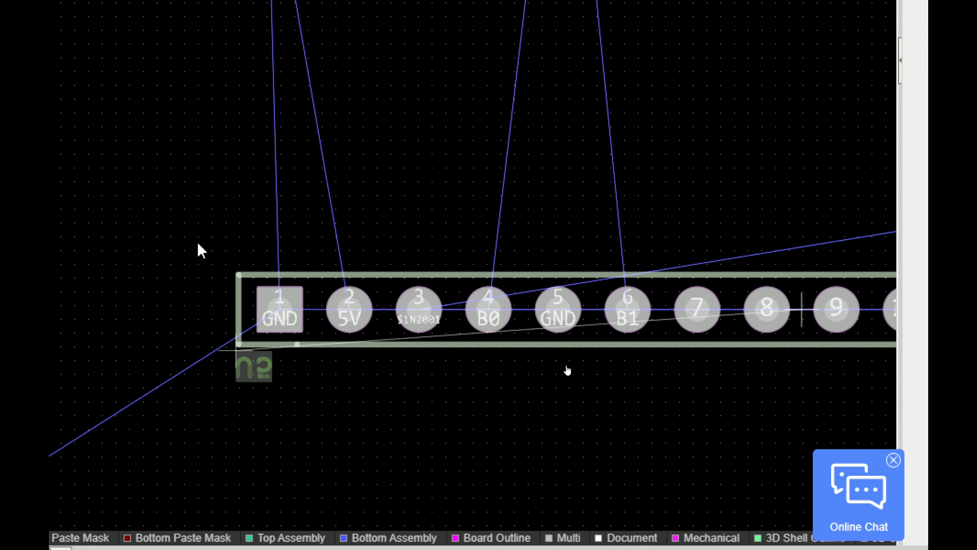
pyautogui.scroll(-4, 407, 221)
pyautogui.moveTo(544, 250); pyautogui.dragTo(524, 234)
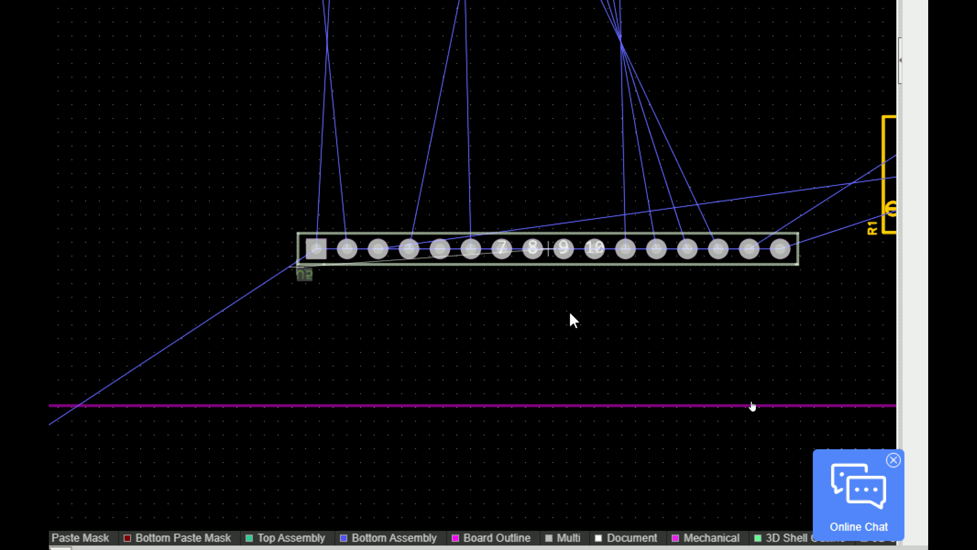
# - Undo the shift and the side flip of header U5
pyautogui.hotkey('ctrl', 'z')
pyautogui.scroll(3, 698, 276)
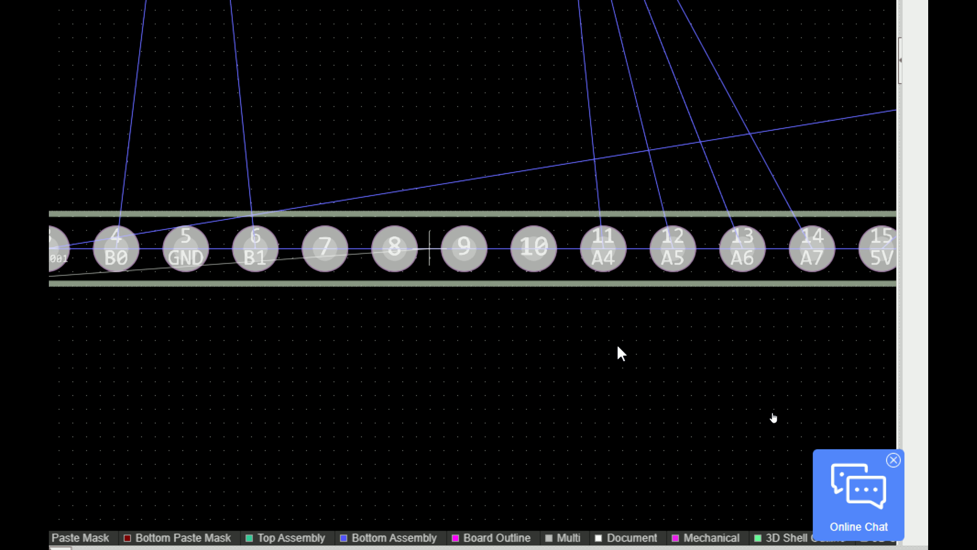
pyautogui.scroll(-3, 616, 346)
pyautogui.hotkey('ctrl', 'z')
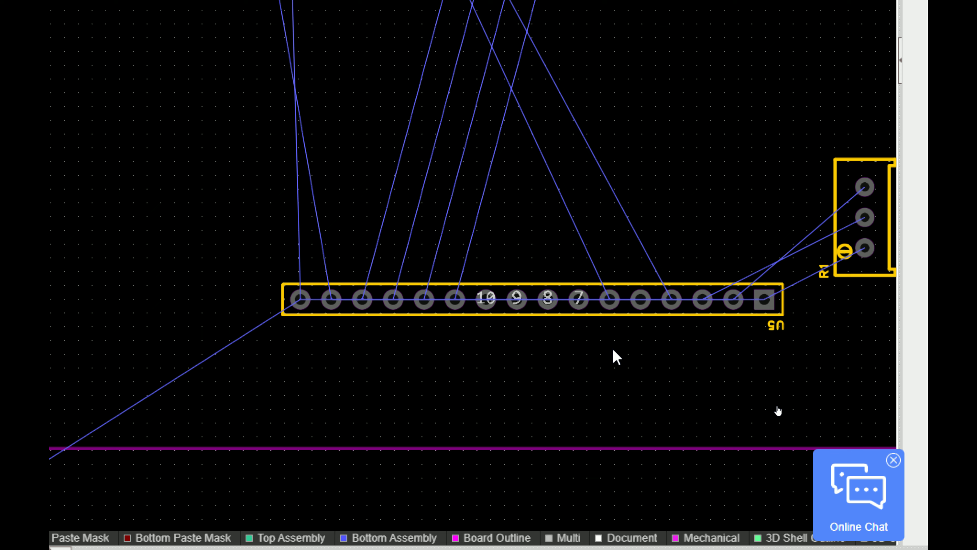
pyautogui.rightClick(640, 314)
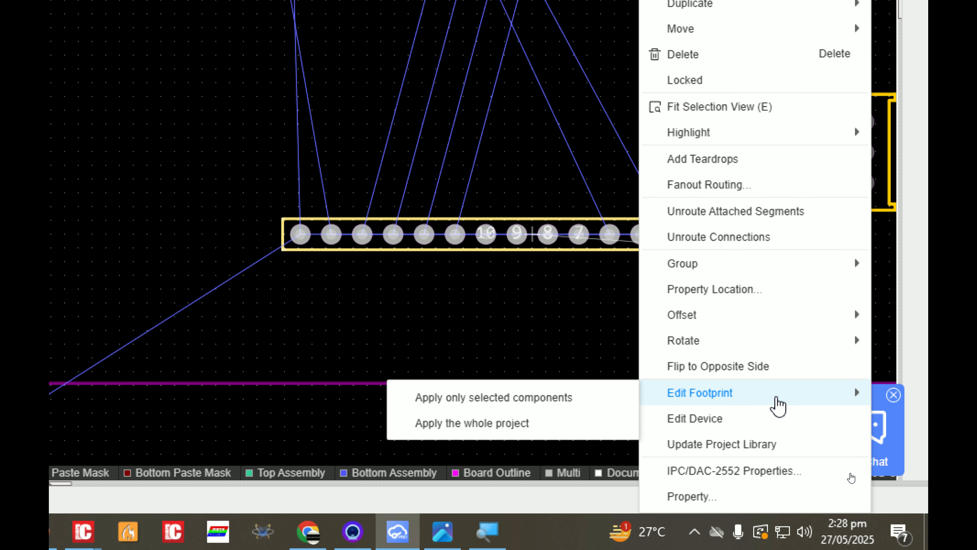
pyautogui.moveTo(747, 341)
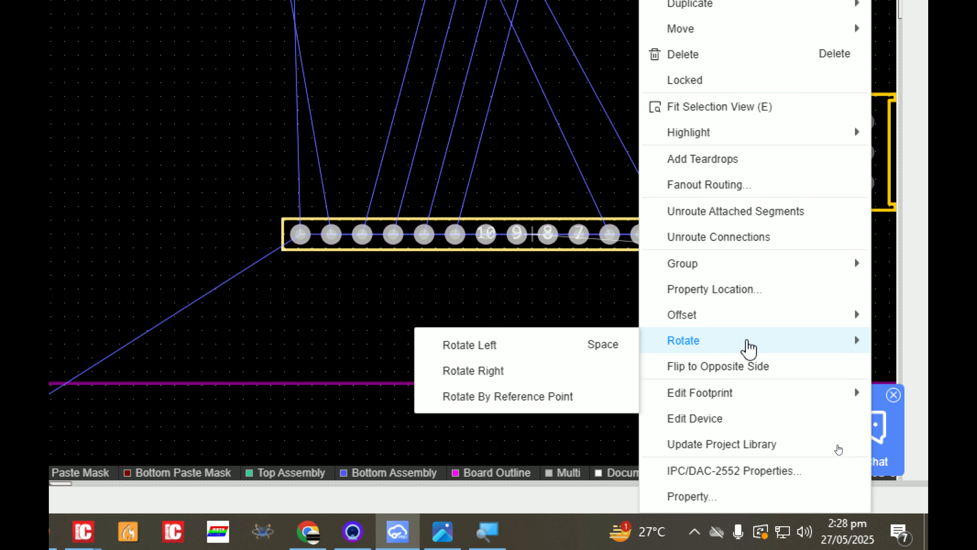
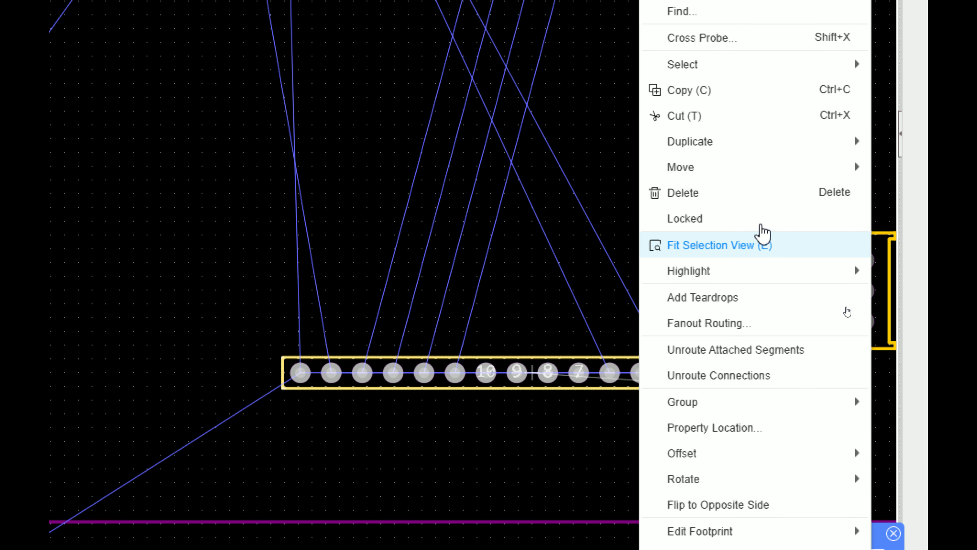
pyautogui.click(524, 177)
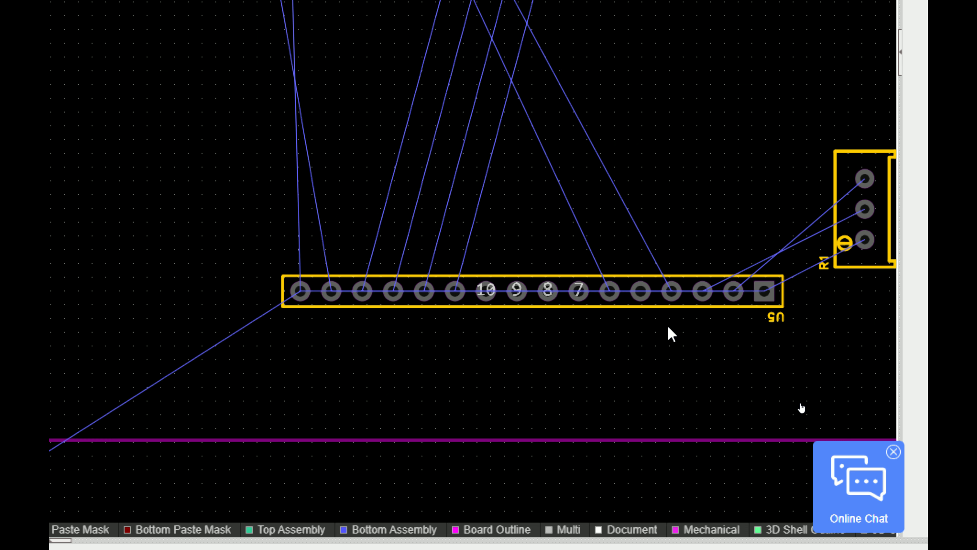
# - Rotate header U5 by 180 degrees so that its pin 1 lies at the left end
pyautogui.click(688, 315)
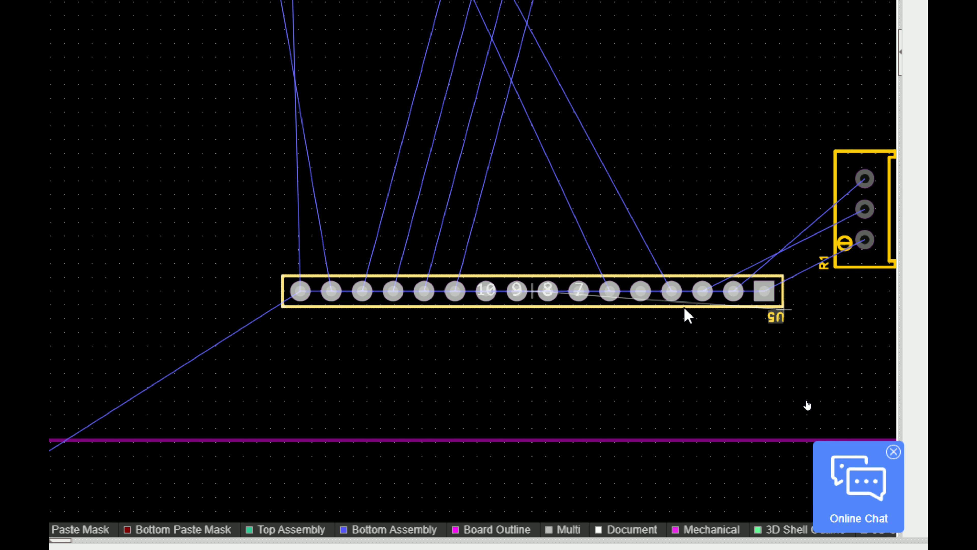
pyautogui.press('space')
pyautogui.press('space')
pyautogui.scroll(3, 414, 299)
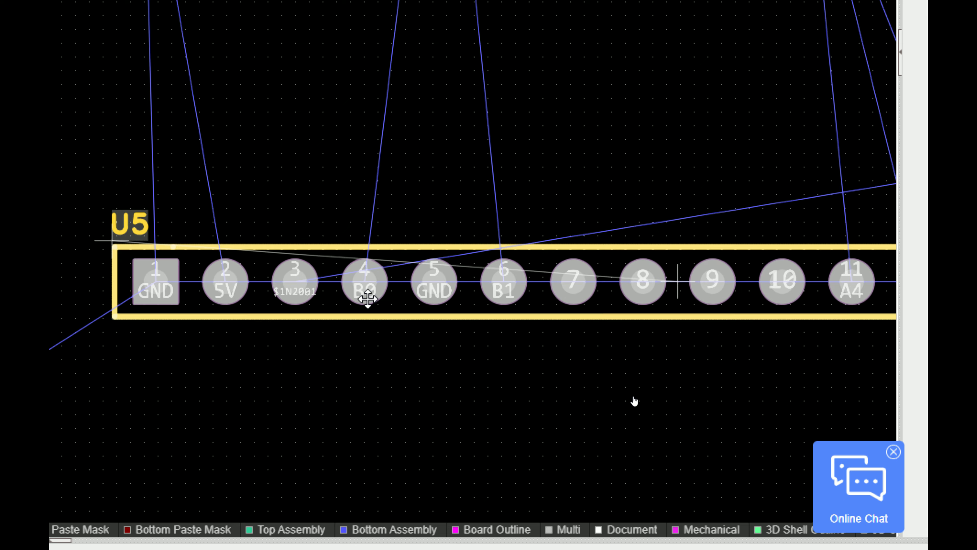
pyautogui.scroll(-3, 324, 316)
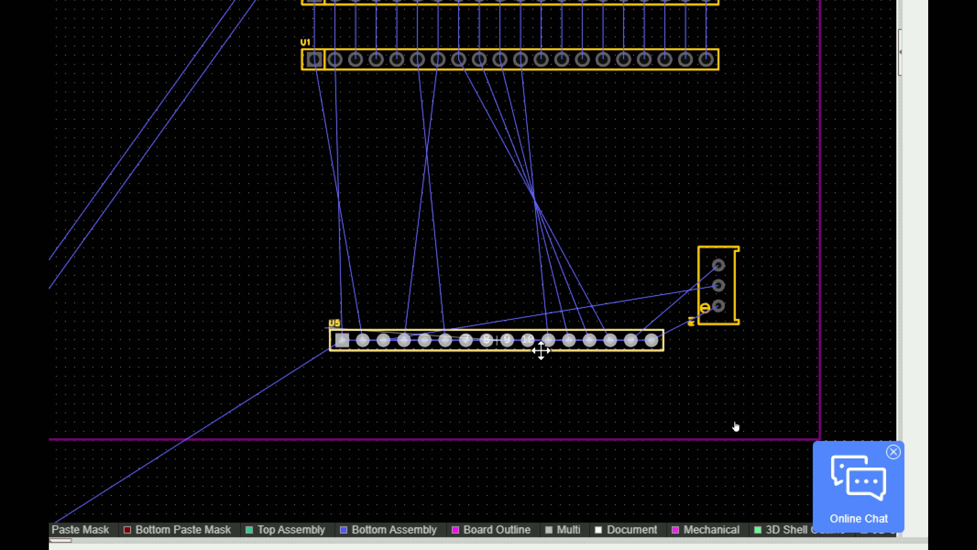
# - Move header U5 slightly left so that its first pin sits almost directly beneath U1's first pin
pyautogui.moveTo(541, 350); pyautogui.dragTo(538, 343, button='right')
pyautogui.scroll(3, 451, 329)
pyautogui.scroll(-3, 145, 224)
pyautogui.moveTo(224, 153); pyautogui.dragTo(219, 181)
pyautogui.scroll(-4, 242, 165)
pyautogui.moveTo(133, 68); pyautogui.dragTo(414, 129, button='right')
pyautogui.scroll(4, 408, 265)
pyautogui.scroll(-2, 788, 231)
pyautogui.moveTo(792, 198); pyautogui.dragTo(591, 279, button='right')
pyautogui.scroll(2, 596, 289)
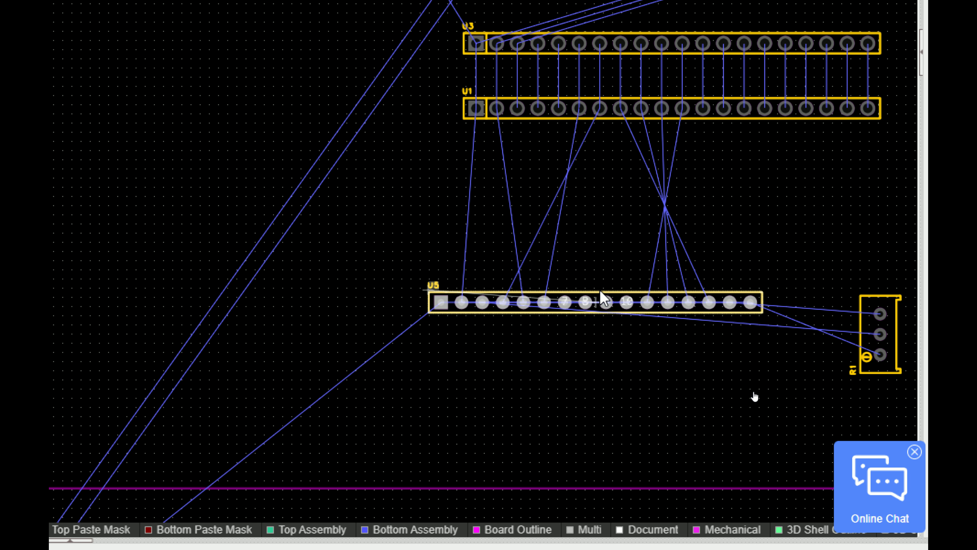
pyautogui.moveTo(601, 291); pyautogui.dragTo(633, 368)
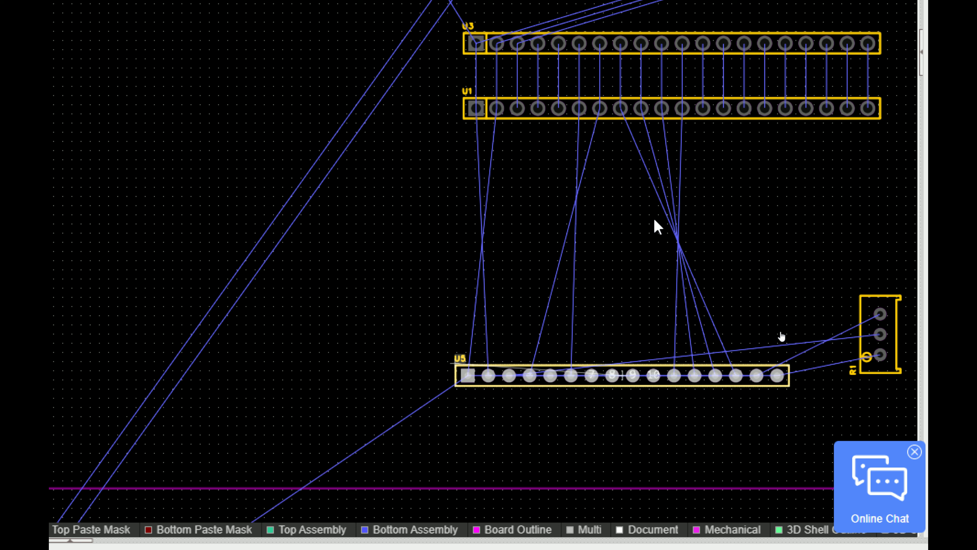
# - Compare the pin nets of headers U1 and U5 along the crossing connection lines
pyautogui.scroll(3, 850, 250)
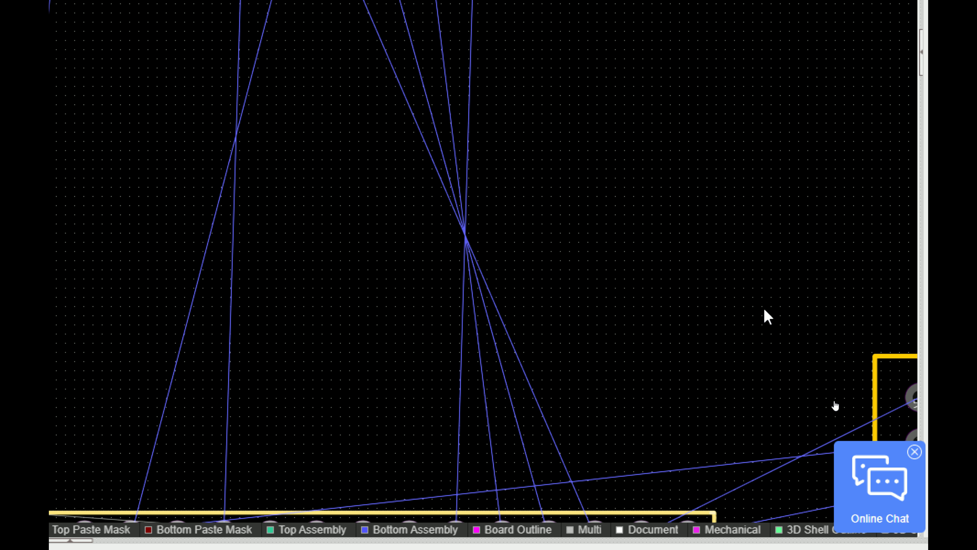
pyautogui.scroll(-4, 738, 304)
pyautogui.scroll(5, 602, 245)
pyautogui.scroll(-2, 614, 204)
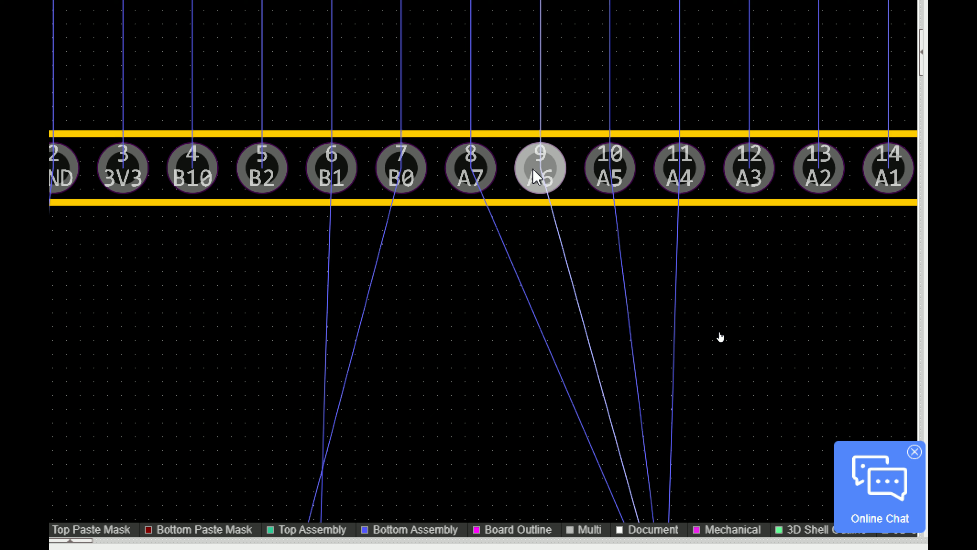
pyautogui.scroll(-2, 537, 175)
pyautogui.moveTo(629, 468); pyautogui.dragTo(470, 186, button='right')
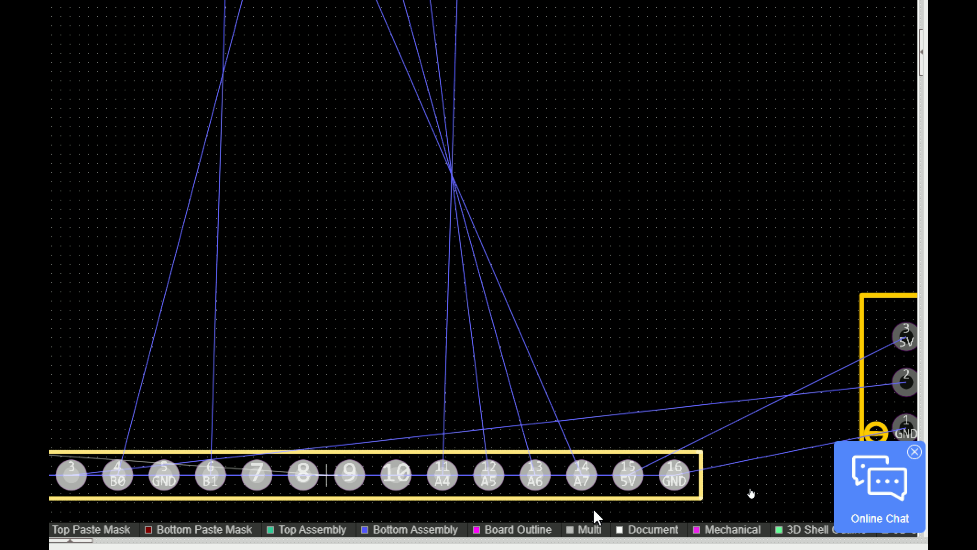
pyautogui.scroll(-3, 380, 332)
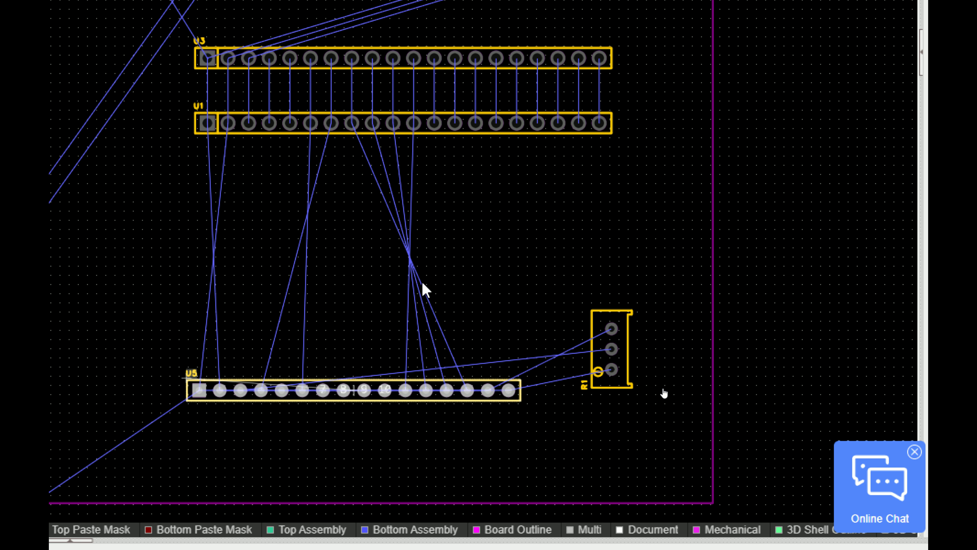
pyautogui.scroll(1, 424, 286)
# - Rotate component R1 by 90 degrees and place it horizontally between U1 and U5, beneath U1's first pins
pyautogui.moveTo(767, 383); pyautogui.dragTo(753, 227)
pyautogui.press('space')
pyautogui.moveTo(728, 259); pyautogui.dragTo(210, 228)
# - Move the group of LED1, LED2, LED3 and resistors R2, R3 and R4 onto the board, left of headers U4 and U3
pyautogui.scroll(-2, 144, 225)
pyautogui.scroll(-3, 247, 241)
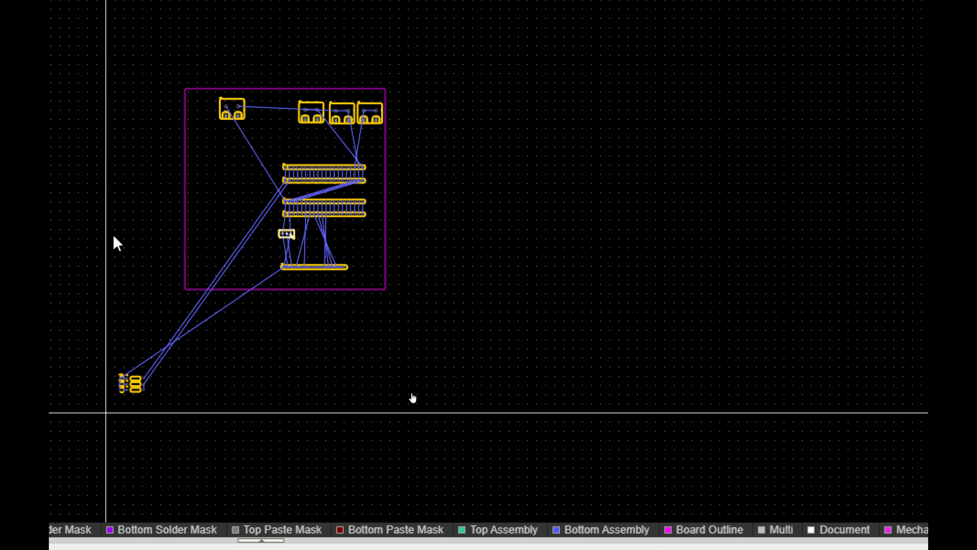
pyautogui.scroll(3, 146, 325)
pyautogui.scroll(-1, 314, 435)
pyautogui.scroll(-3, 314, 436)
pyautogui.scroll(2, 242, 481)
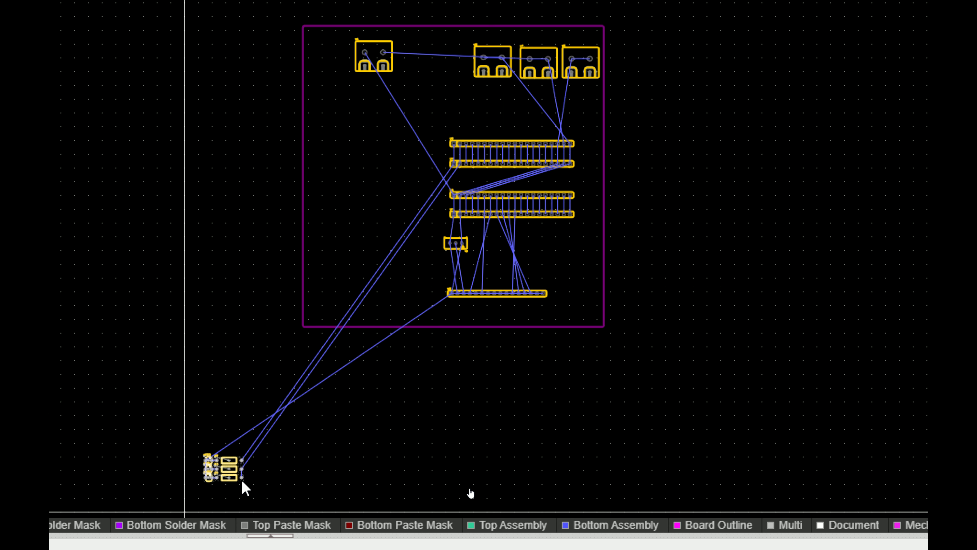
pyautogui.moveTo(216, 472); pyautogui.dragTo(396, 197)
pyautogui.scroll(4, 393, 165)
pyautogui.scroll(3, 396, 198)
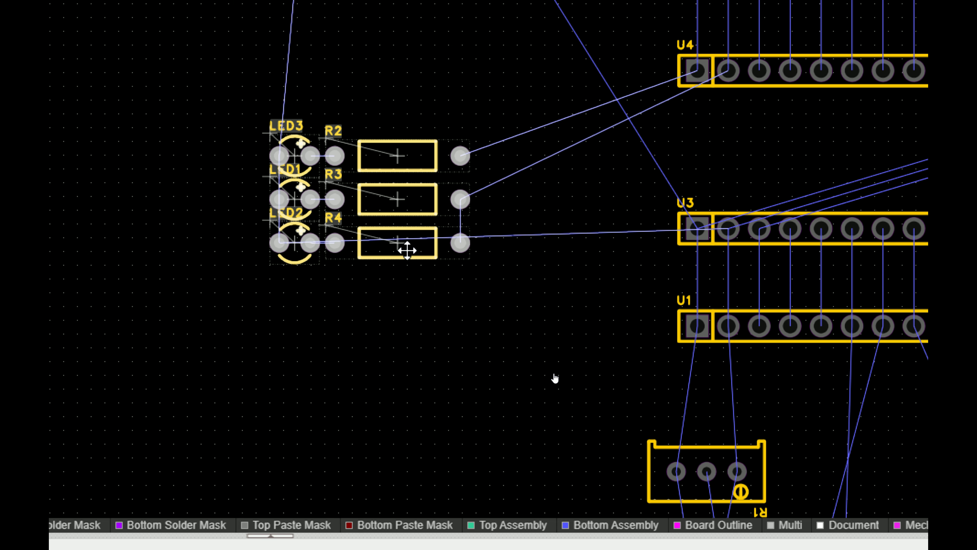
# - Review the overall component placement and connection lines across the board outline
pyautogui.scroll(-5, 450, 319)
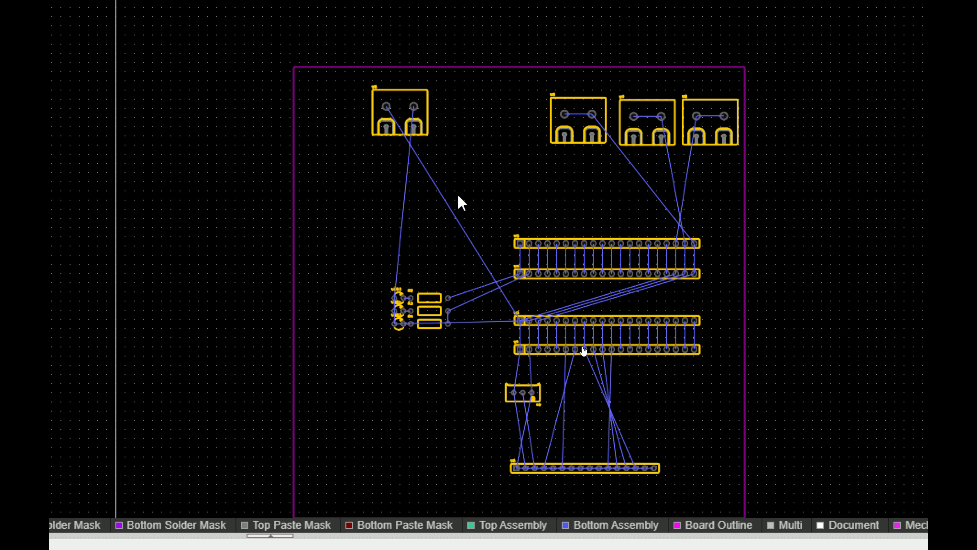
pyautogui.scroll(1, 458, 200)
pyautogui.scroll(-1, 453, 184)
pyautogui.scroll(-1, 469, 291)
pyautogui.scroll(1, 464, 284)
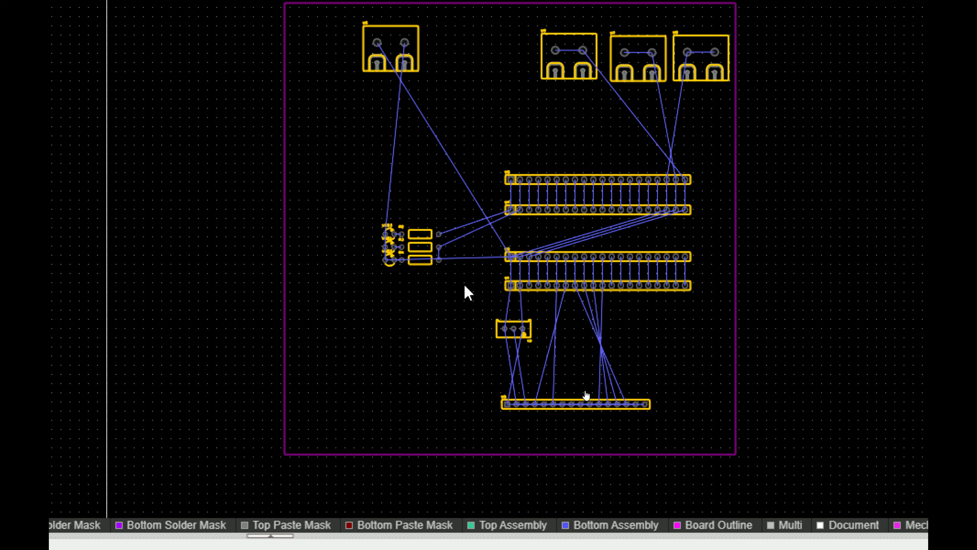
pyautogui.scroll(1, 683, 396)
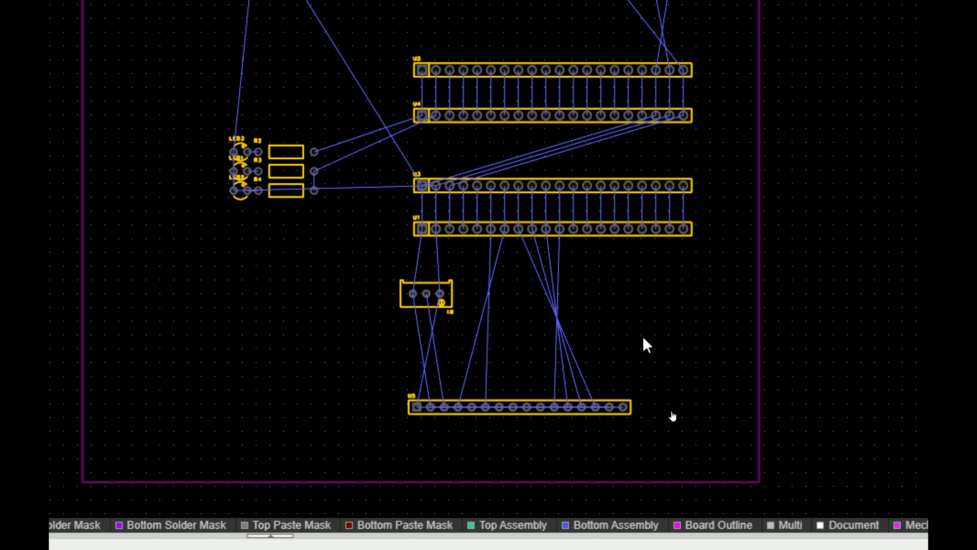
pyautogui.scroll(-1, 642, 337)
pyautogui.scroll(3, 593, 157)
pyautogui.scroll(-1, 456, 289)
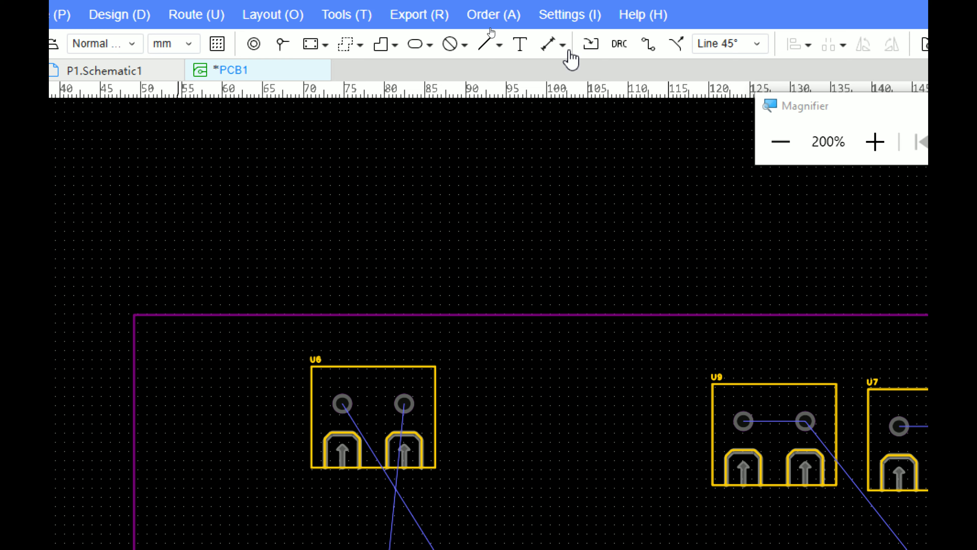
# - Measure the vertical distance between pin 20 of header U4 and pin 20 of header U3
pyautogui.scroll(-2, 796, 519)
pyautogui.scroll(5, 687, 279)
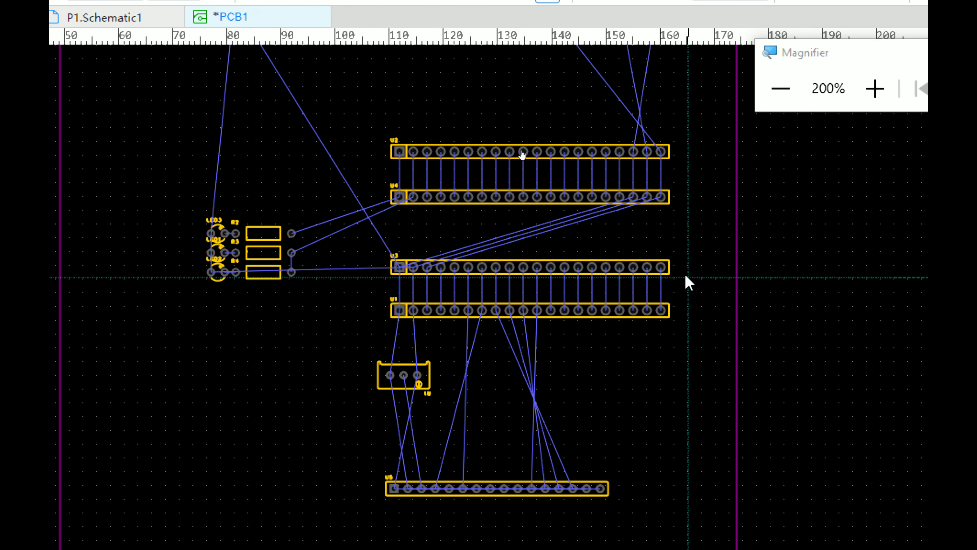
pyautogui.scroll(-1, 531, 149)
pyautogui.moveTo(532, 159); pyautogui.dragTo(536, 246, button='right')
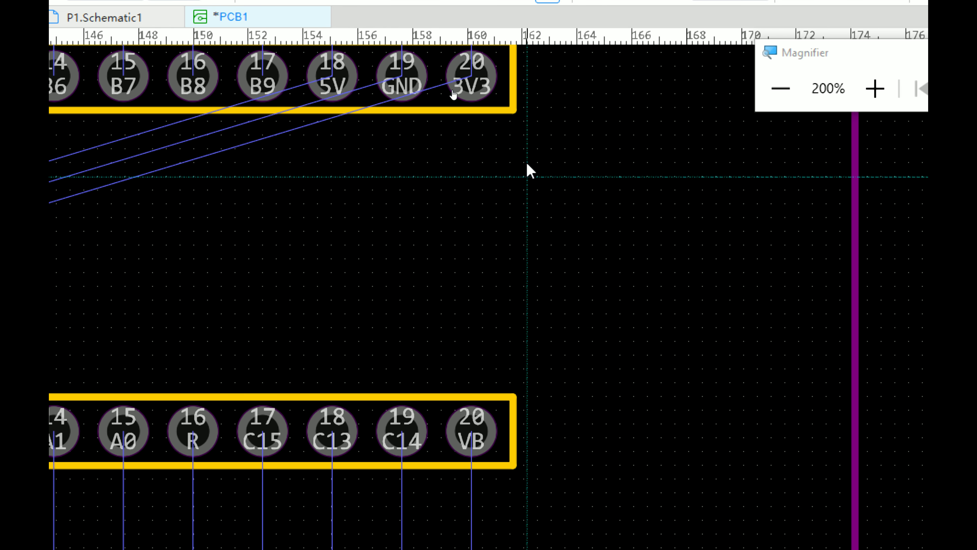
pyautogui.click(472, 78)
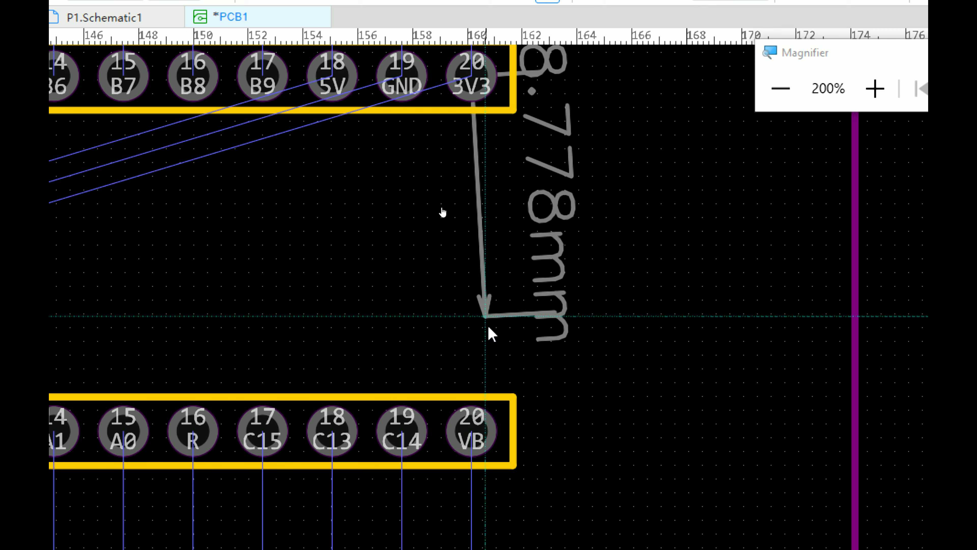
pyautogui.click(471, 435)
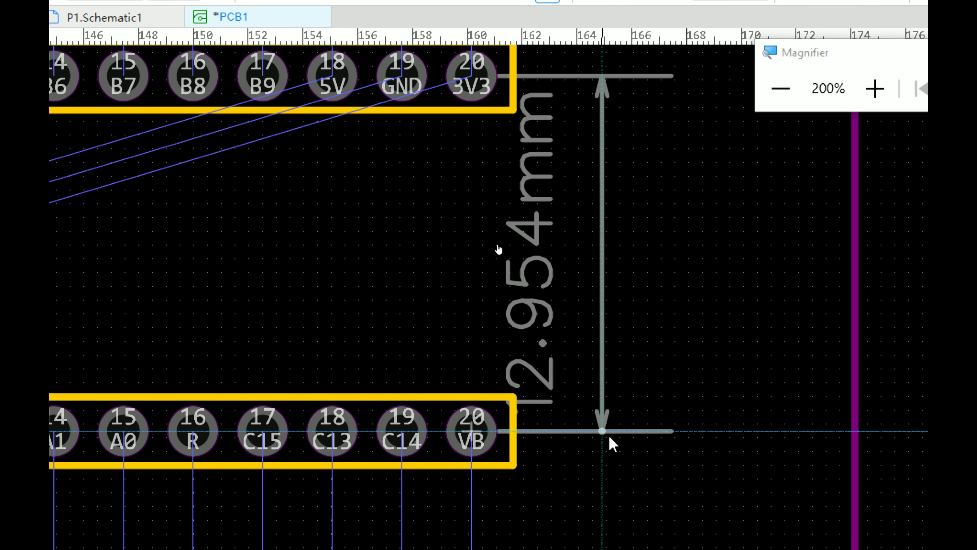
pyautogui.scroll(-2, 674, 438)
pyautogui.scroll(-1, 677, 441)
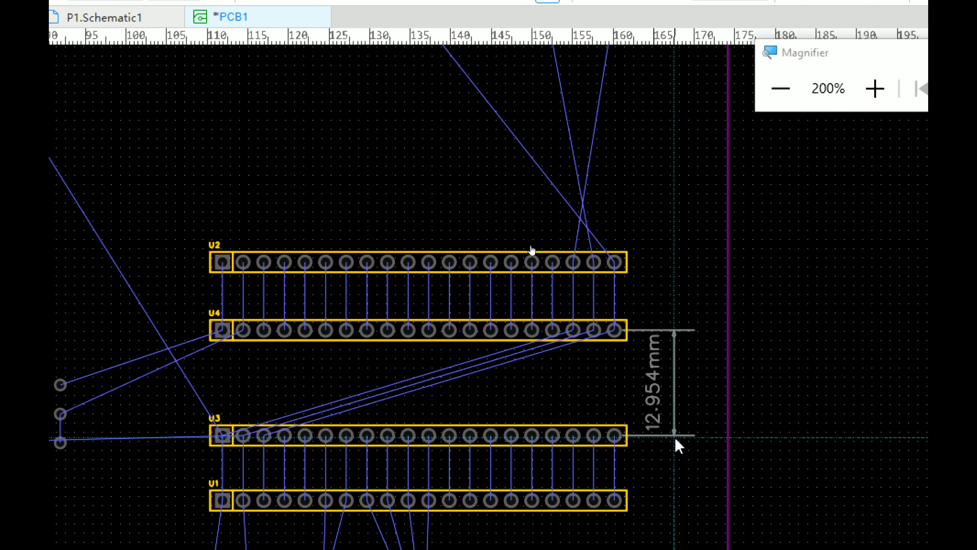
pyautogui.scroll(3, 673, 440)
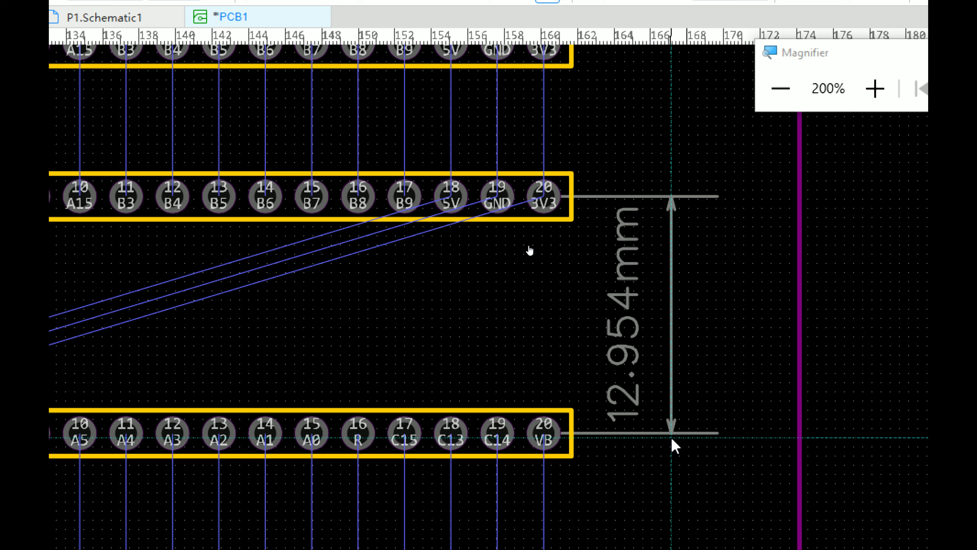
pyautogui.press('Escape')
pyautogui.scroll(-1, 577, 431)
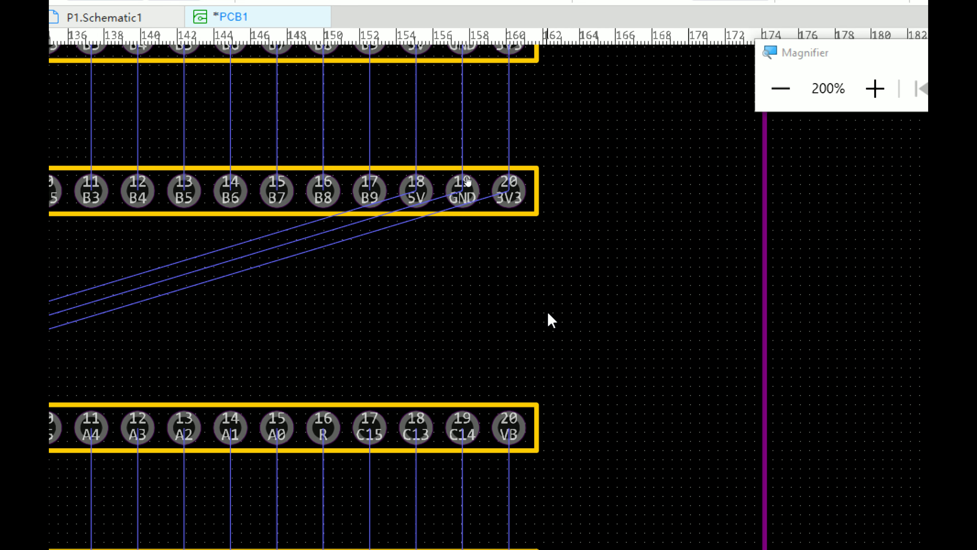
pyautogui.scroll(-4, 550, 320)
pyautogui.scroll(1, 201, 73)
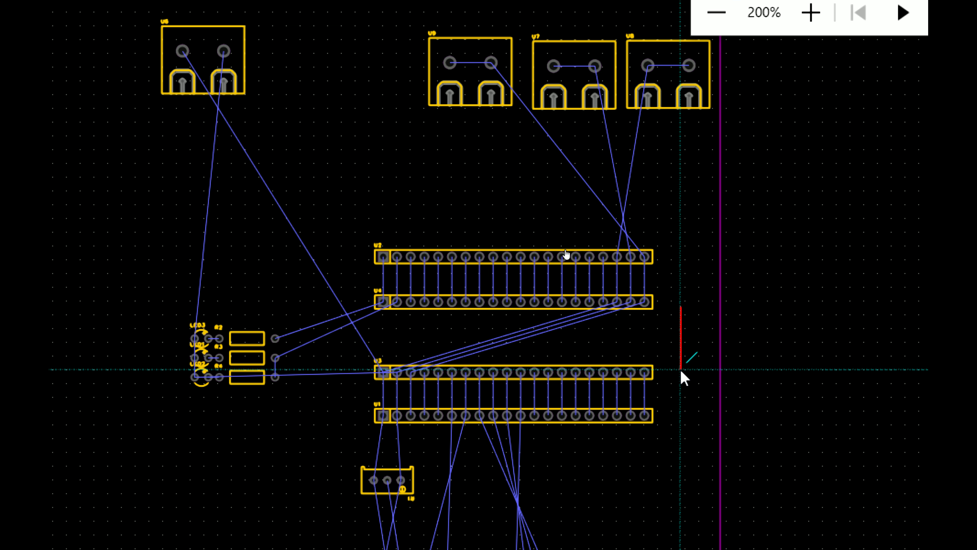
pyautogui.scroll(3, 684, 377)
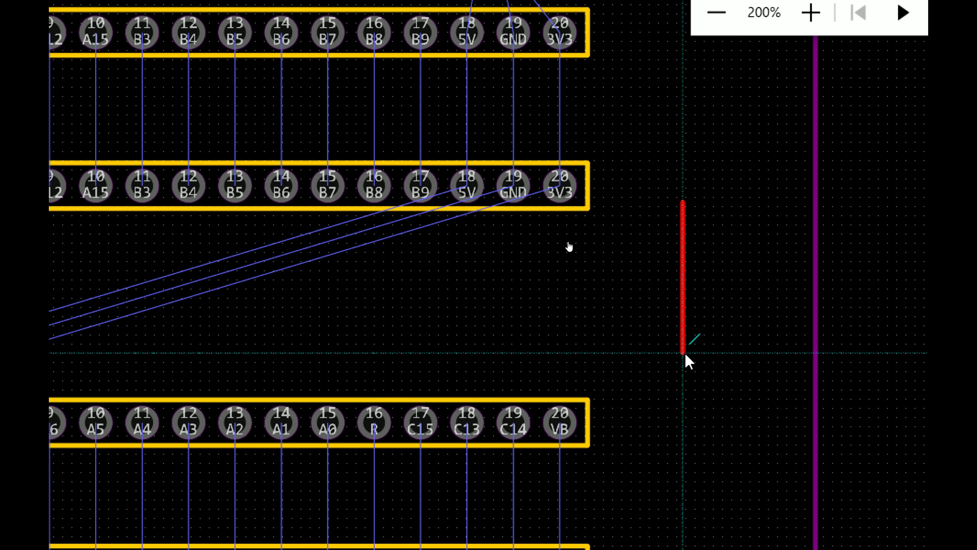
pyautogui.scroll(-3, 676, 354)
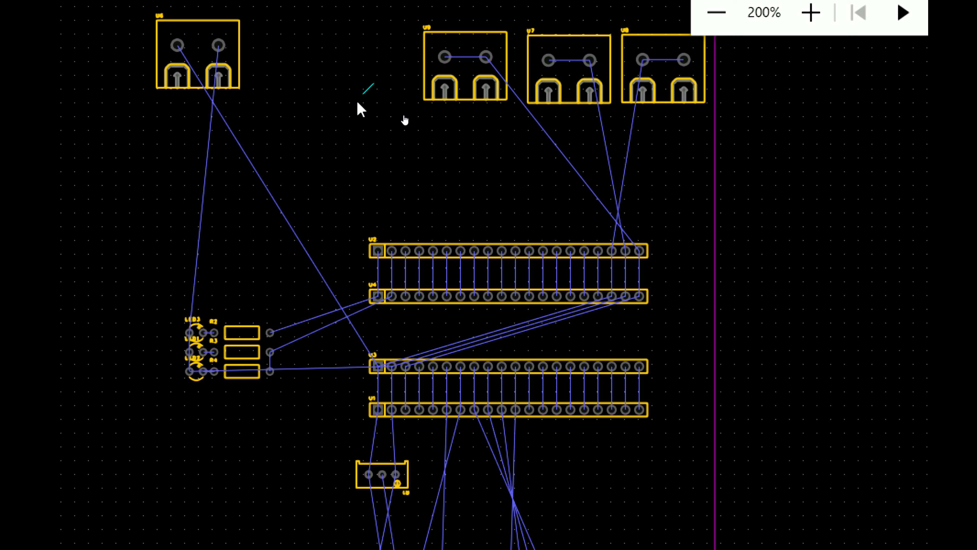
# - Draw a 15.2 mm by 2 mm rectangle beside the pin 20 end of headers U4 and U3 as a spacing guide
pyautogui.scroll(-3, 360, 109)
pyautogui.scroll(1, 323, 14)
pyautogui.click(445, 43)
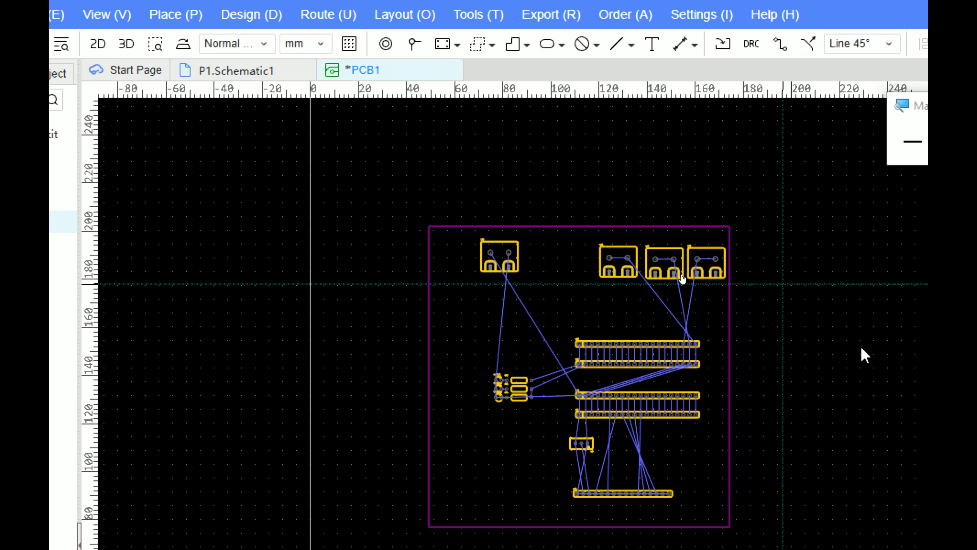
pyautogui.scroll(2, 423, 356)
pyautogui.click(514, 241)
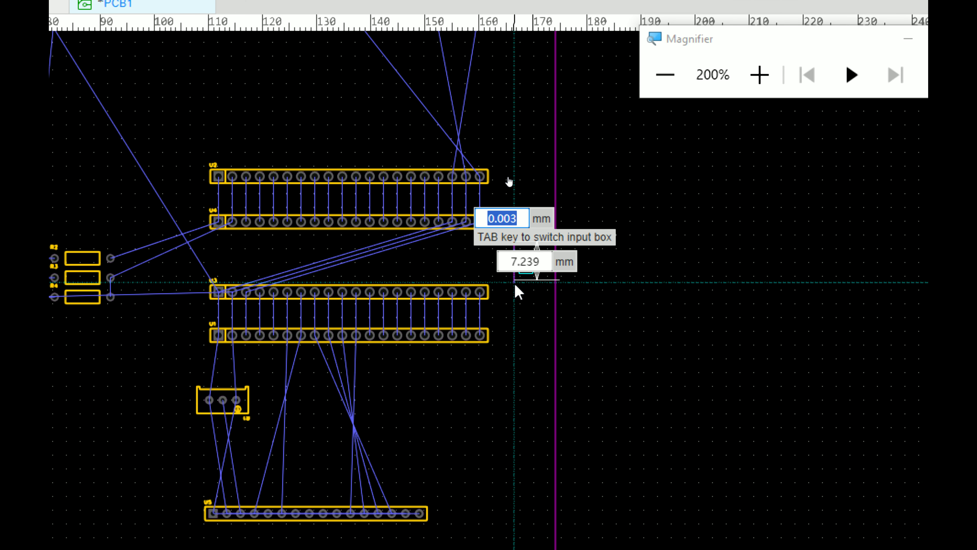
pyautogui.write('1')
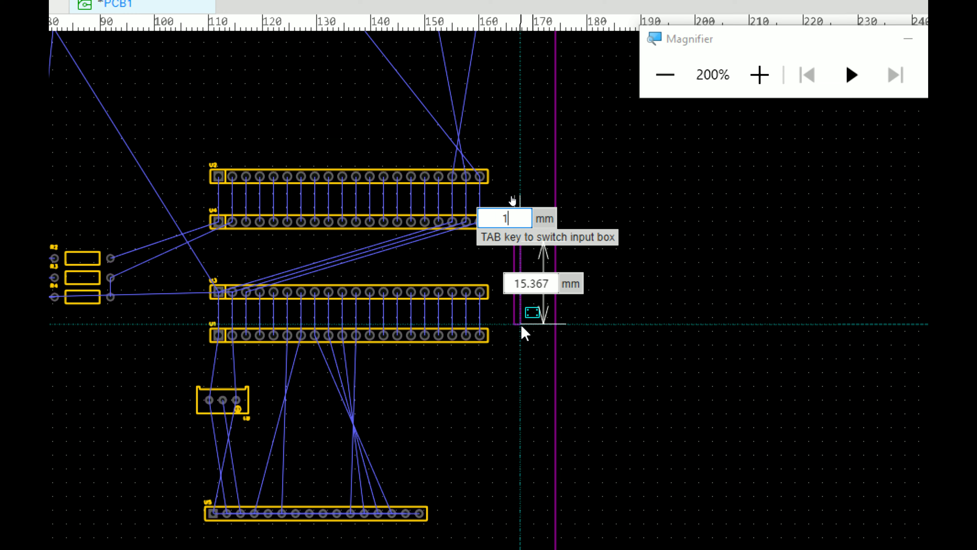
pyautogui.write('5.2')
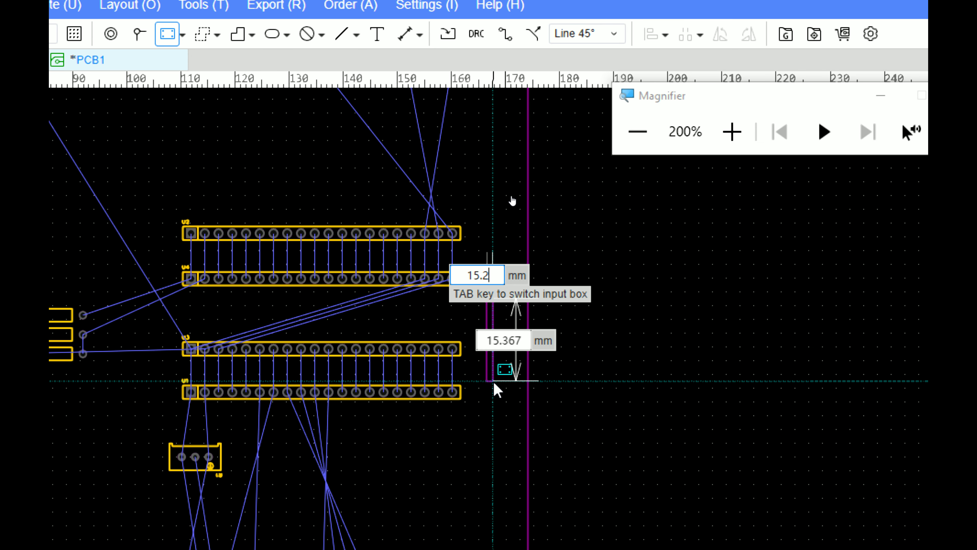
pyautogui.press('Tab')
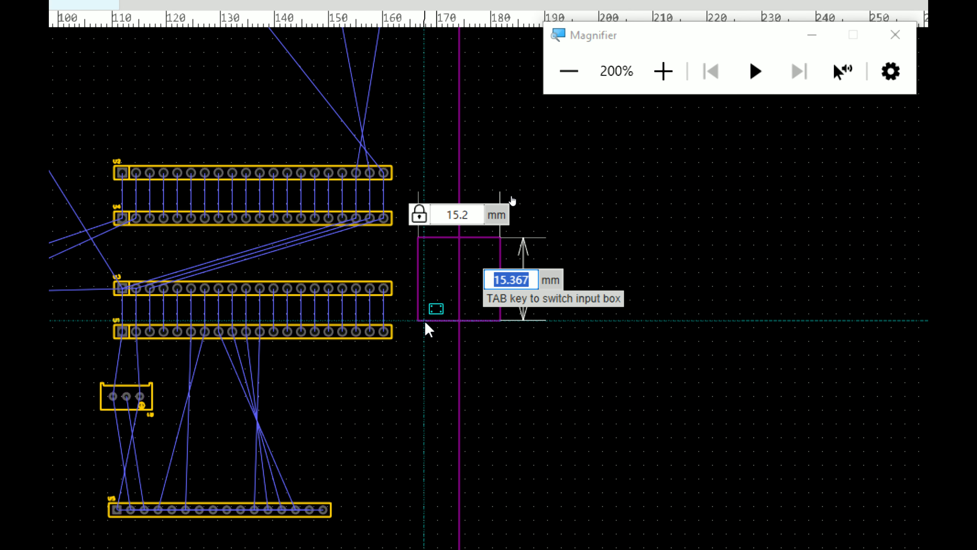
pyautogui.write('2')
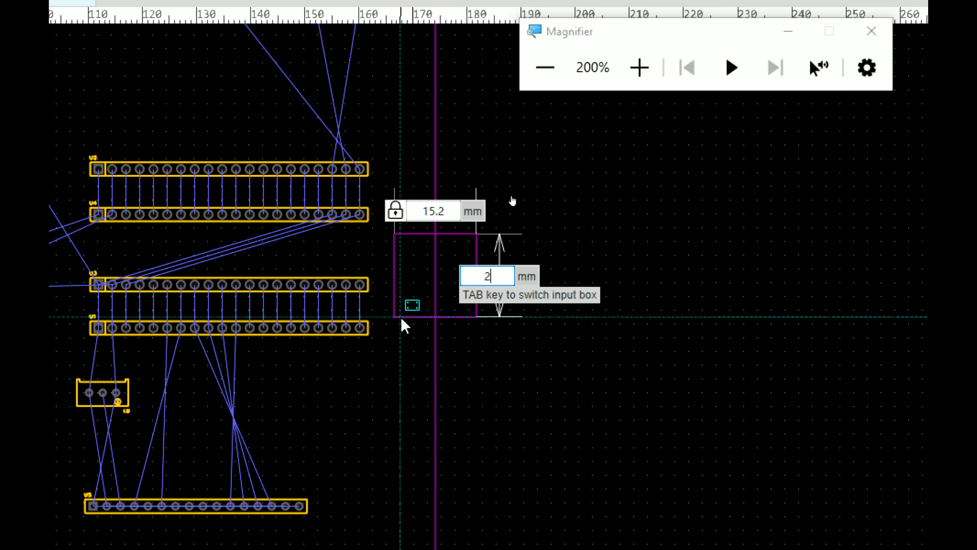
pyautogui.press('Return')
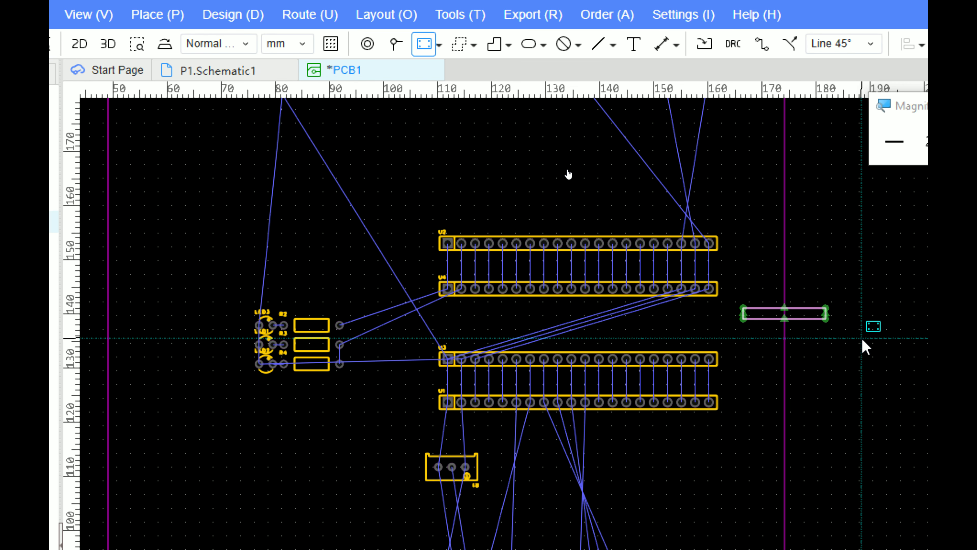
# - Rotate the guide rectangle upright and move it so its upper corner sits on the centre of U4's pin 20
pyautogui.press('Escape')
pyautogui.press('Escape')
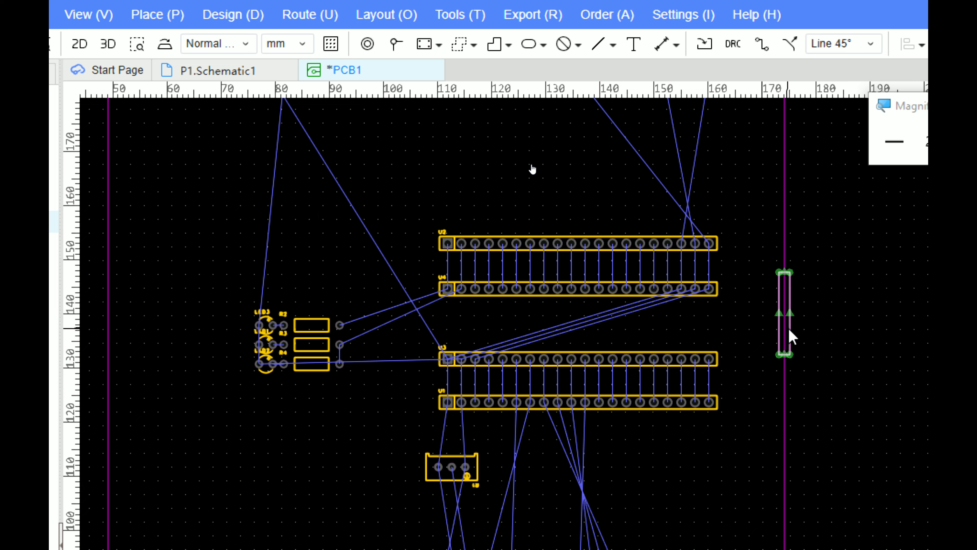
pyautogui.scroll(2, 748, 349)
pyautogui.moveTo(761, 344); pyautogui.dragTo(693, 346)
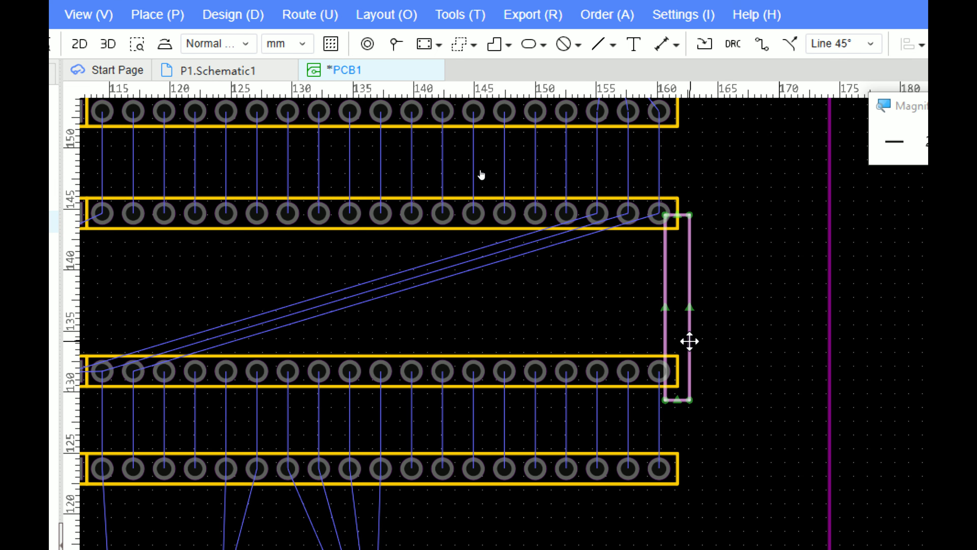
pyautogui.scroll(4, 651, 208)
pyautogui.click(863, 281)
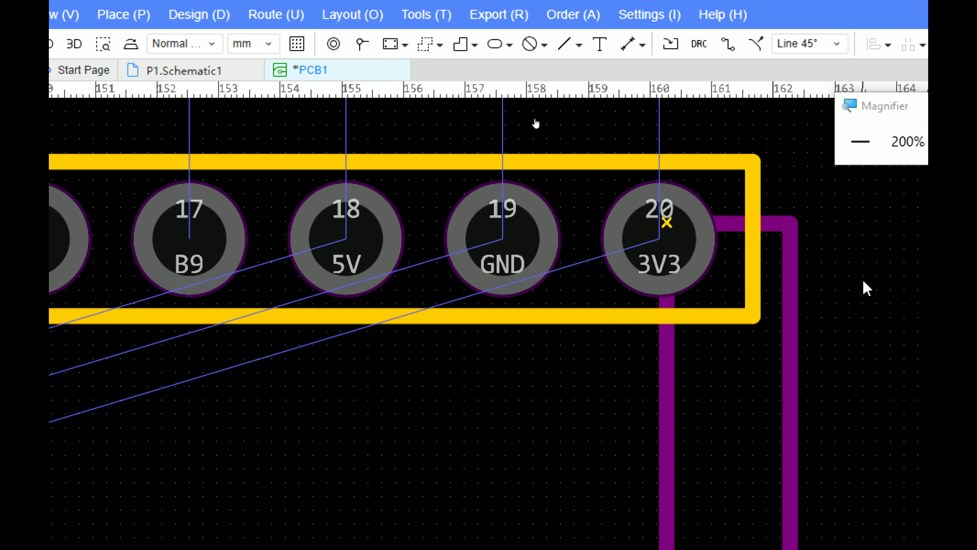
pyautogui.click(770, 222)
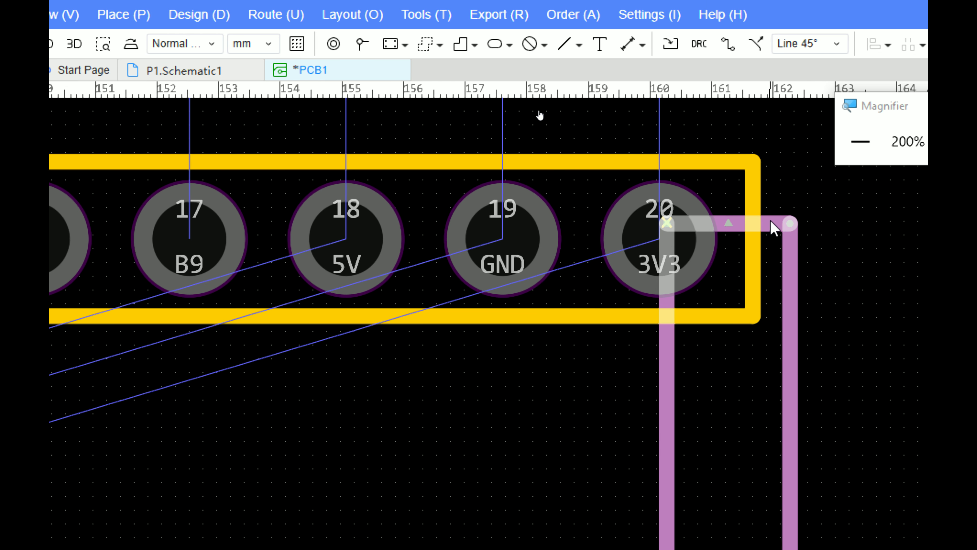
pyautogui.press('Left')
pyautogui.click(830, 264)
# - Move headers U3 and U1 down together until U3's pin 20 lines up with the guide rectangle's lower corner
pyautogui.scroll(-3, 829, 264)
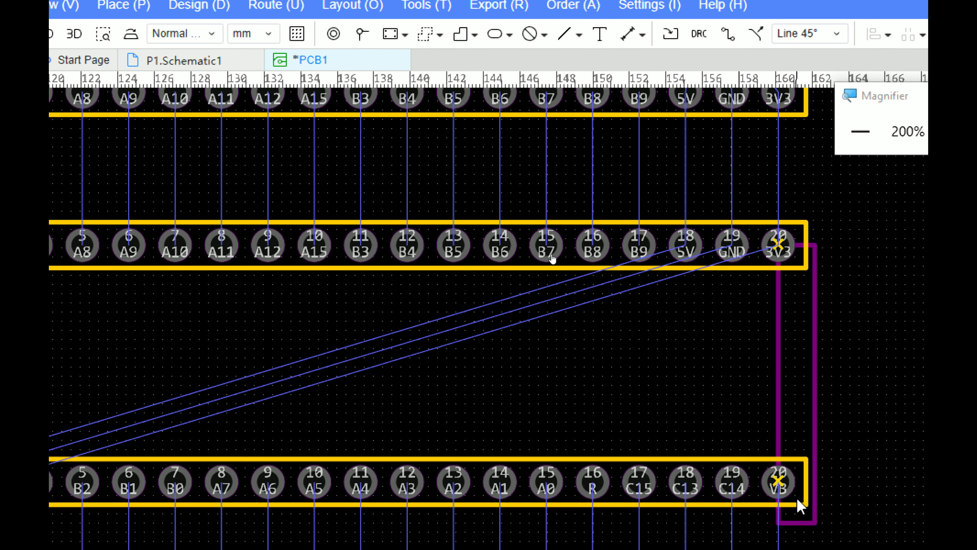
pyautogui.scroll(1, 799, 500)
pyautogui.scroll(-1, 805, 499)
pyautogui.moveTo(801, 504); pyautogui.dragTo(821, 302, button='right')
pyautogui.moveTo(731, 218); pyautogui.dragTo(480, 499)
pyautogui.press('Down')
pyautogui.press('Down')
pyautogui.press('Down')
pyautogui.press('Down')
pyautogui.press('Down')
pyautogui.press('Down')
pyautogui.press('Down')
pyautogui.press('Down')
pyautogui.press('Down')
pyautogui.press('Down')
pyautogui.press('Down')
pyautogui.press('Down')
pyautogui.press('Down')
pyautogui.press('Down')
pyautogui.press('Down')
pyautogui.press('Down')
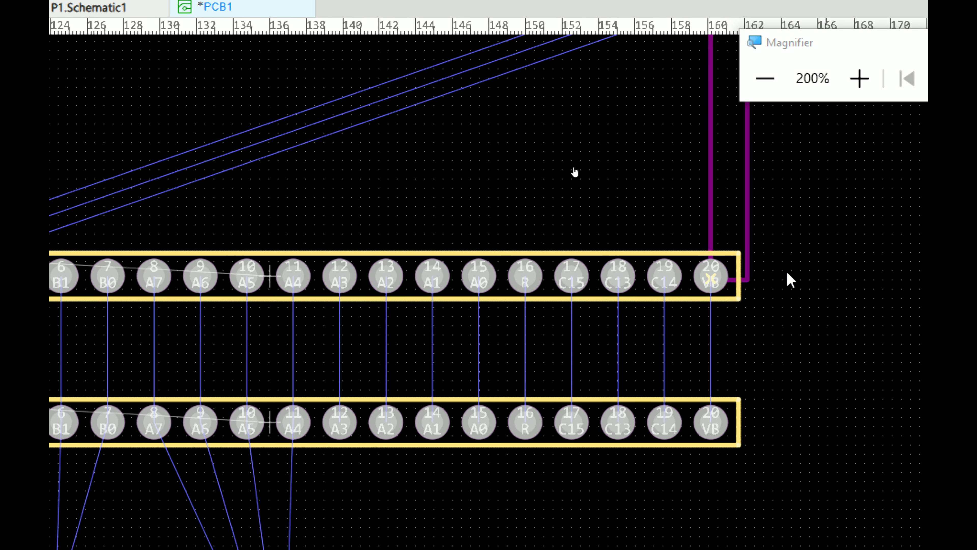
pyautogui.keyDown('ctrl'); pyautogui.scroll(10, 790, 280); pyautogui.keyUp('ctrl')
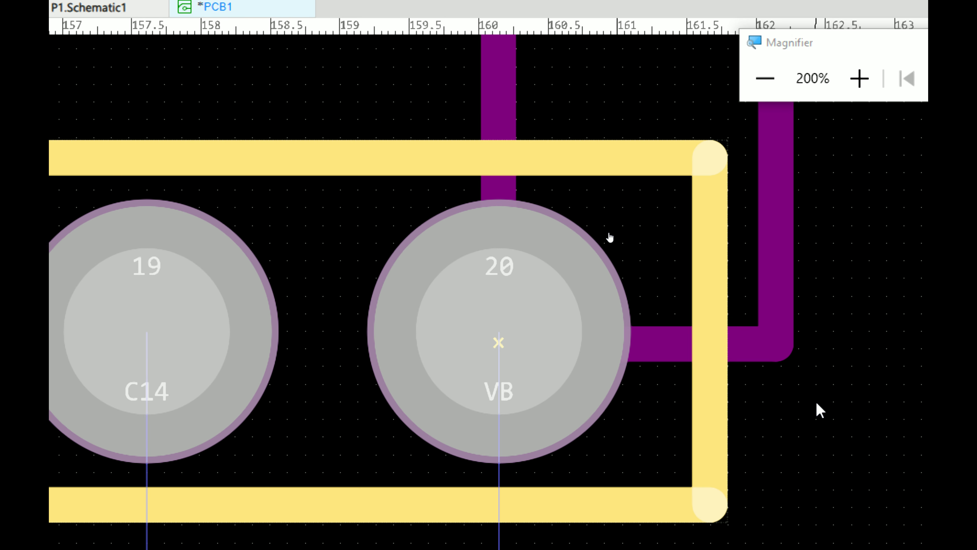
pyautogui.keyDown('ctrl'); pyautogui.scroll(-10, 820, 410); pyautogui.keyUp('ctrl')
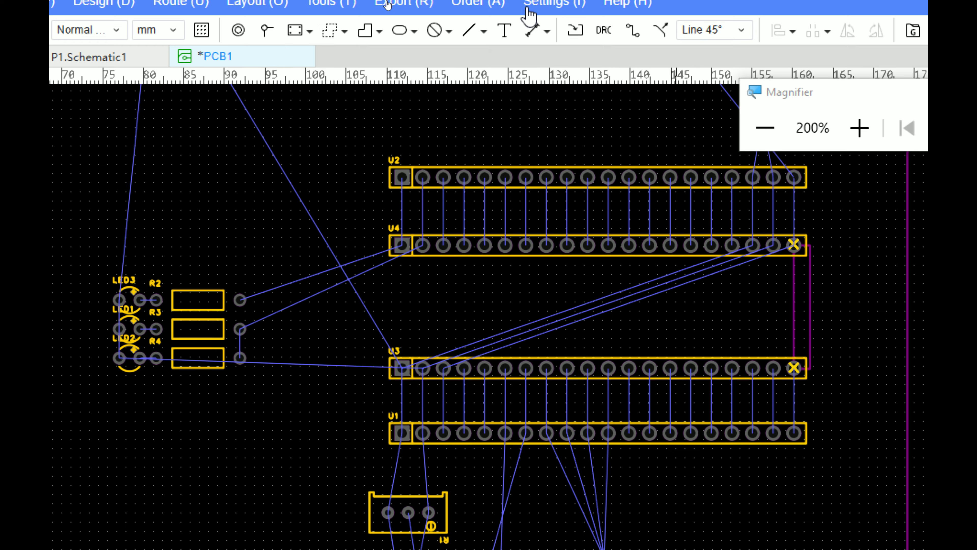
# - Measure the adjusted spacing between headers U4 and U3 with a dimension from pin 20 along the guide rectangle
pyautogui.click(530, 46)
pyautogui.scroll(2, 792, 304)
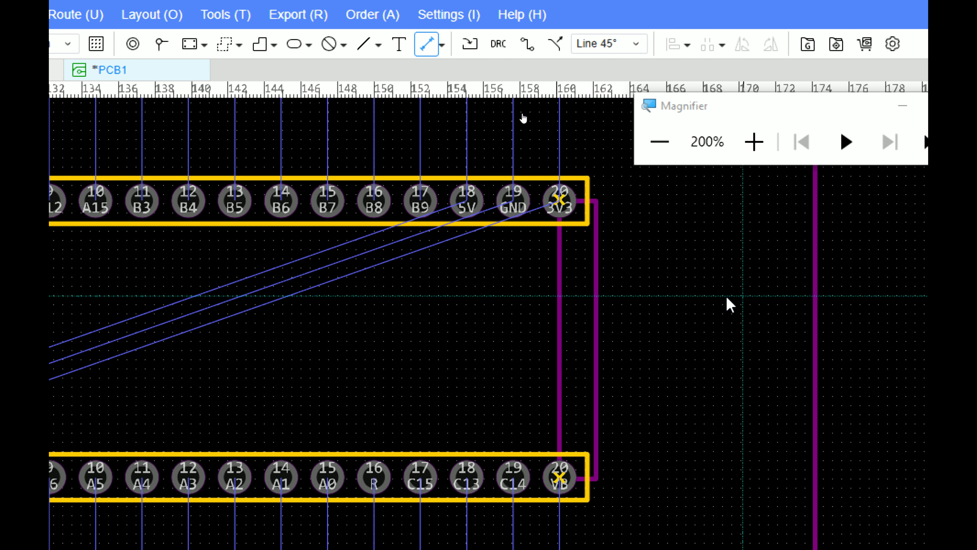
pyautogui.click(560, 201)
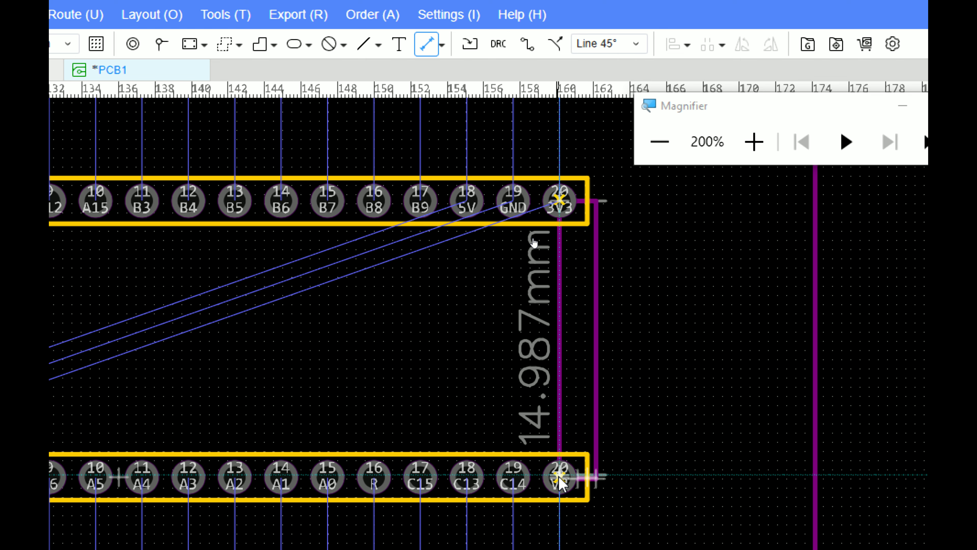
pyautogui.scroll(5, 562, 486)
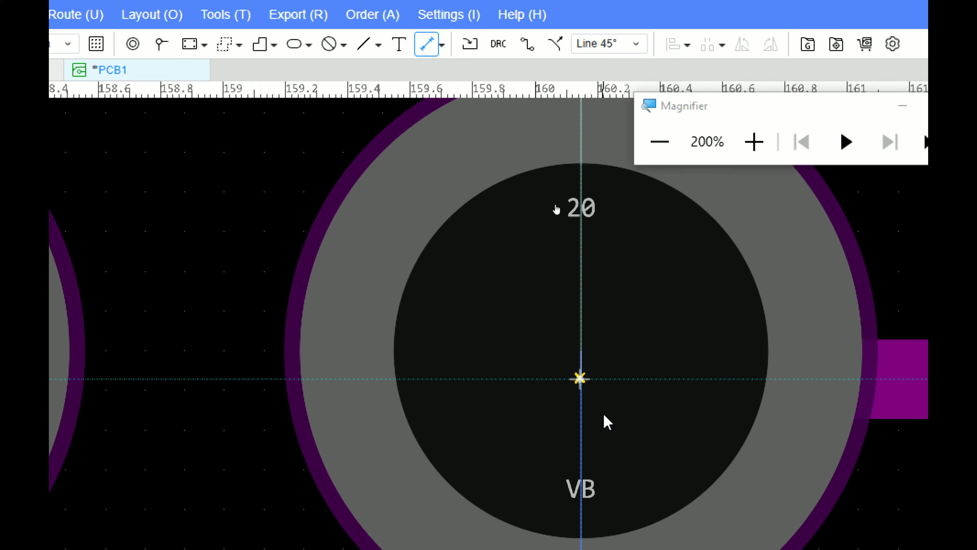
pyautogui.hscroll(3, 592, 379)
pyautogui.scroll(-6, 543, 379)
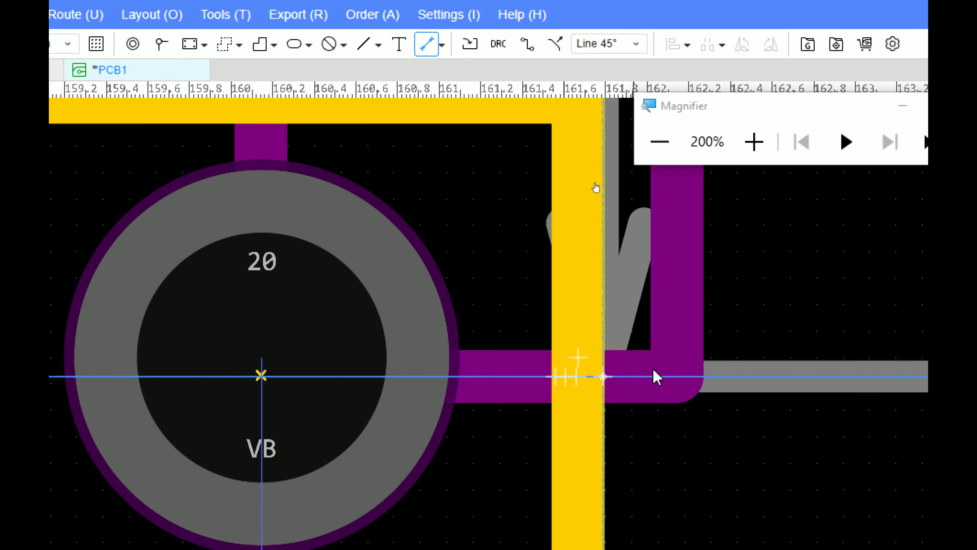
pyautogui.scroll(-1, 889, 323)
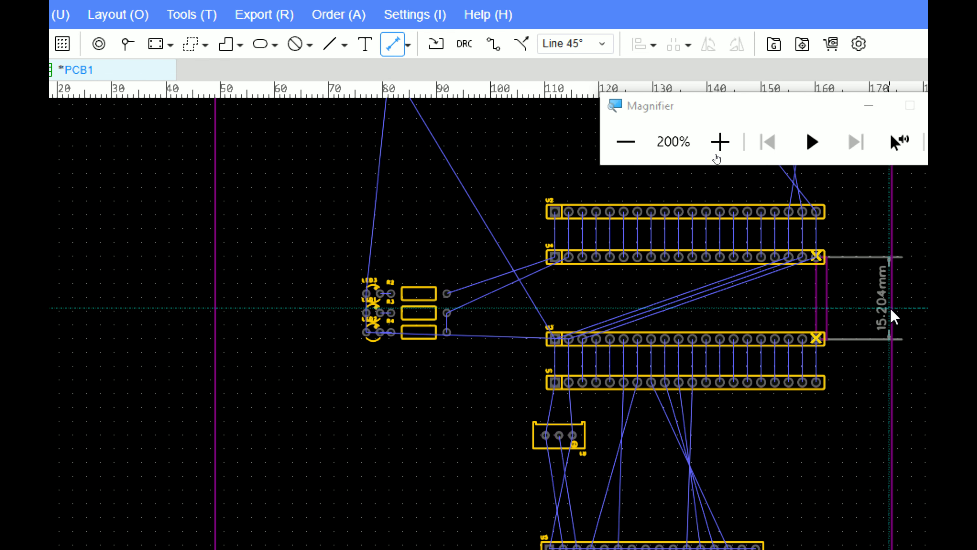
# - Delete the spacing dimension and the guide rectangle beside headers U4 and U3
pyautogui.scroll(4, 759, 322)
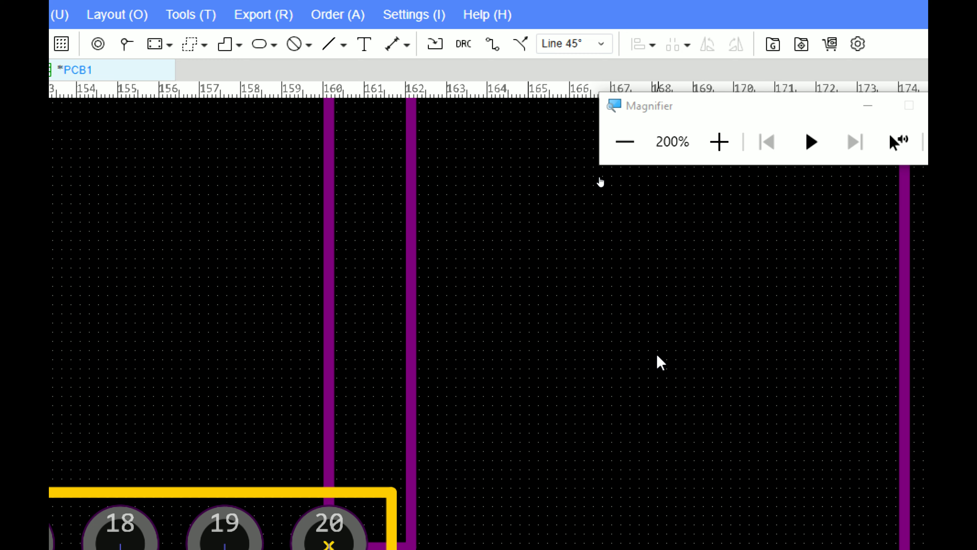
pyautogui.scroll(-4, 660, 363)
pyautogui.scroll(-3, 585, 363)
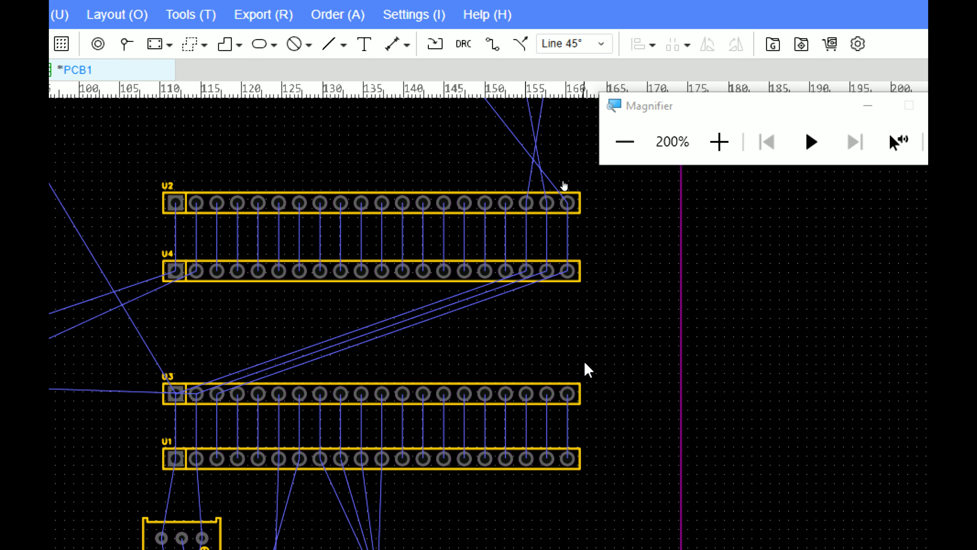
# - Measure the spacing between headers U4 and U3 from pin 1 to pin 1 with the Dimension tool
pyautogui.scroll(3, 185, 377)
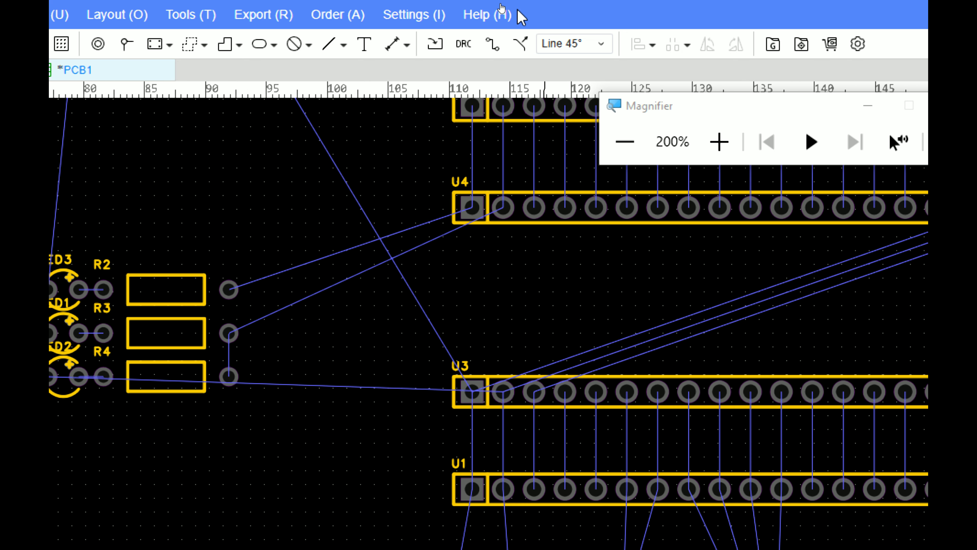
pyautogui.press('m')
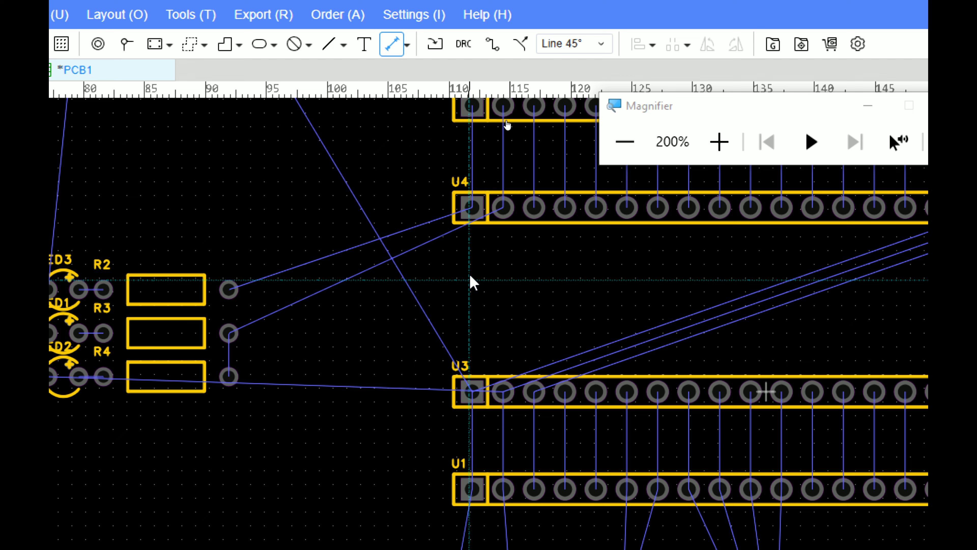
pyautogui.click(471, 207)
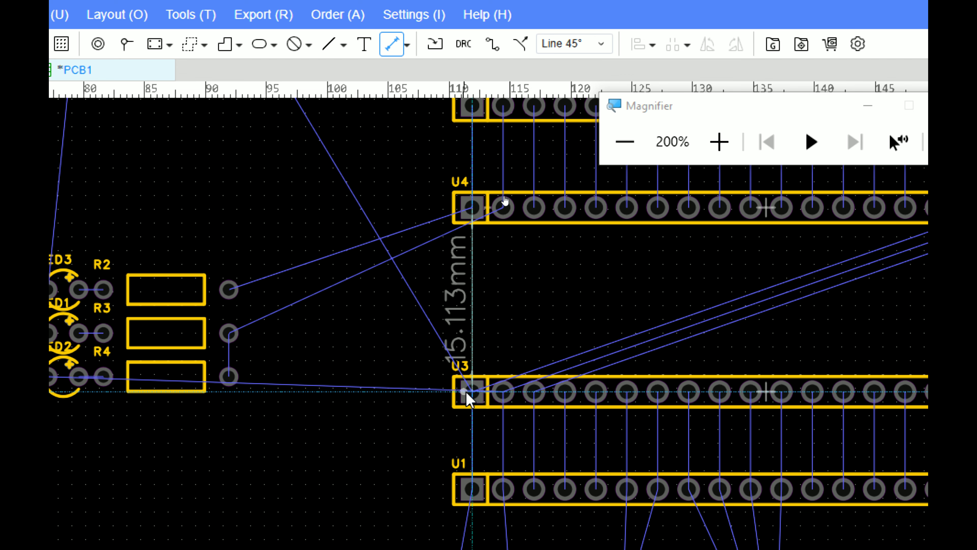
pyautogui.scroll(5, 470, 398)
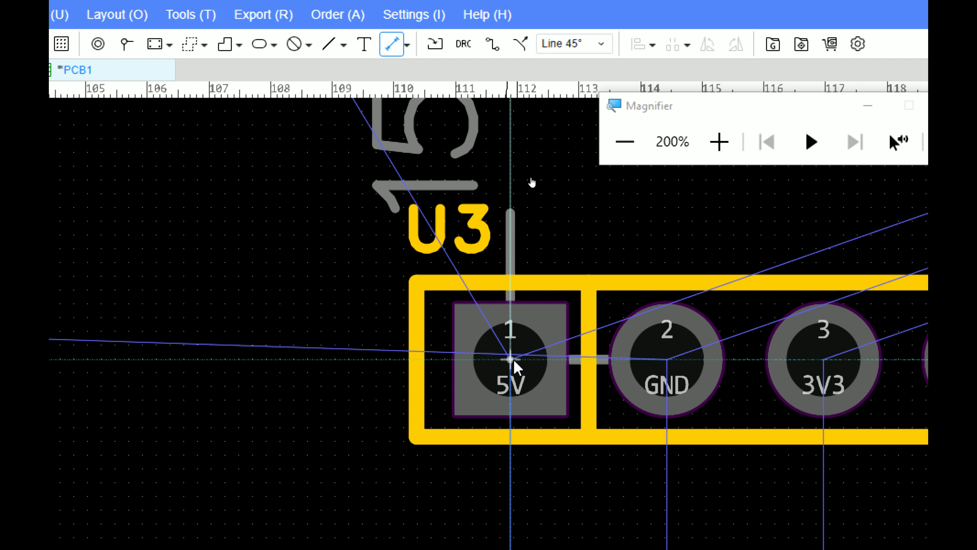
pyautogui.scroll(-5, 515, 366)
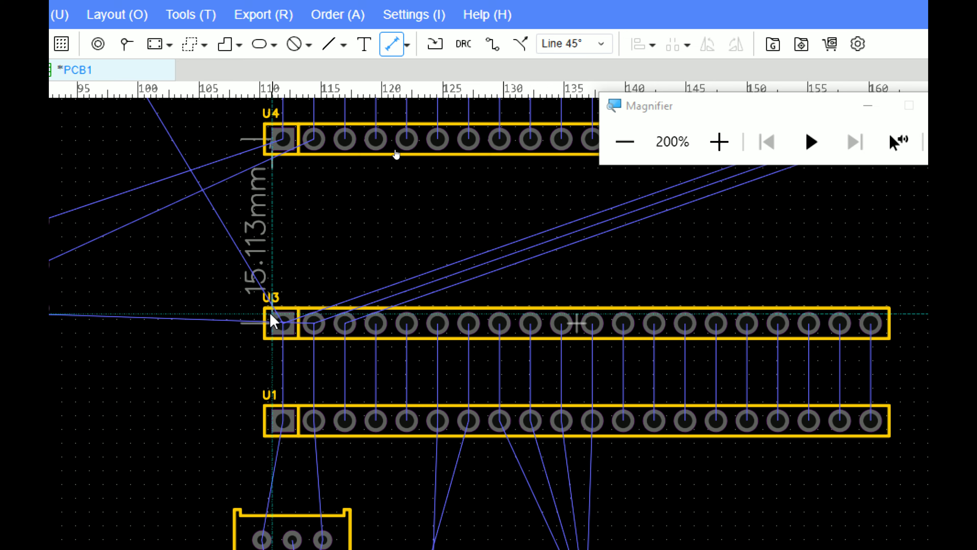
pyautogui.scroll(3, 193, 296)
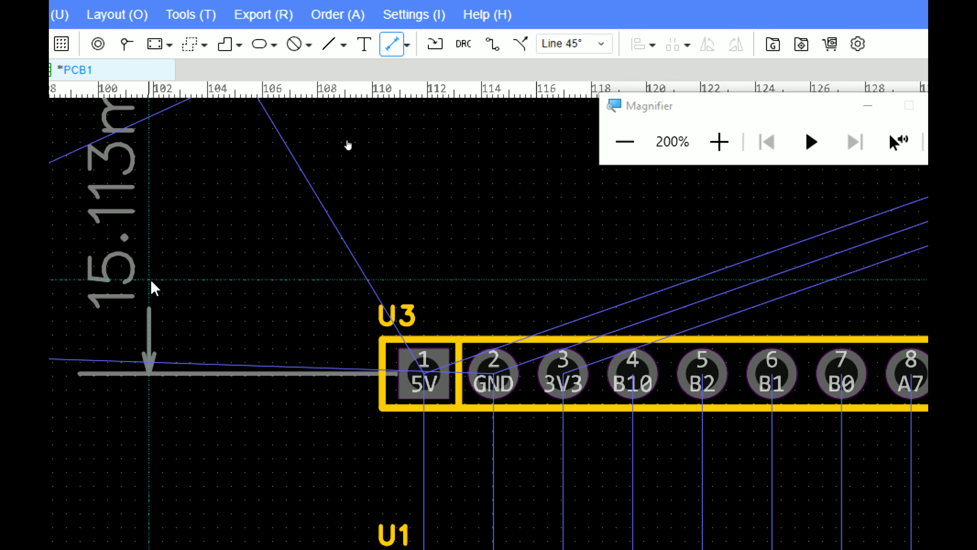
pyautogui.scroll(-3, 152, 288)
pyautogui.press('Escape')
pyautogui.scroll(-3, 674, 270)
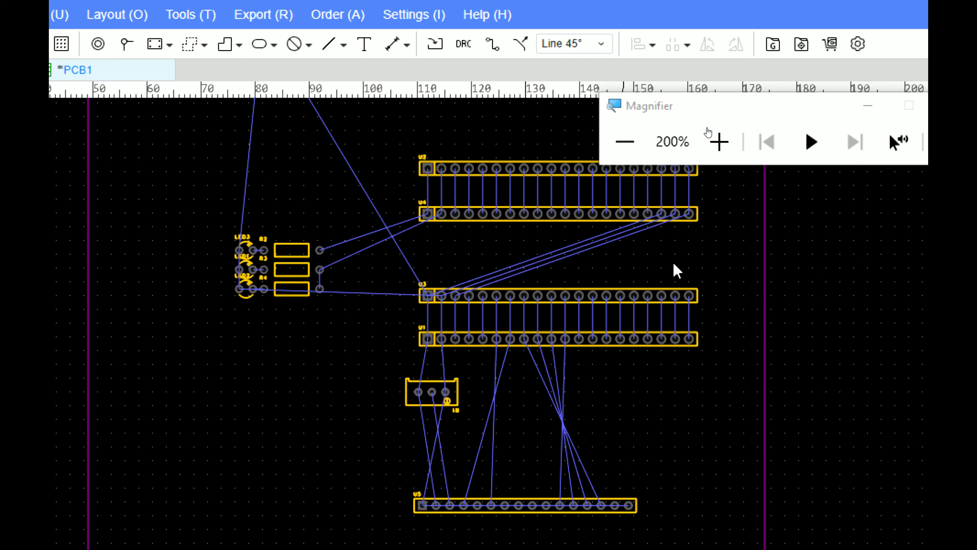
# - Measure the spacing between headers U4 and U3 at their pin 20 ends with the Dimension tool
pyautogui.scroll(5, 633, 196)
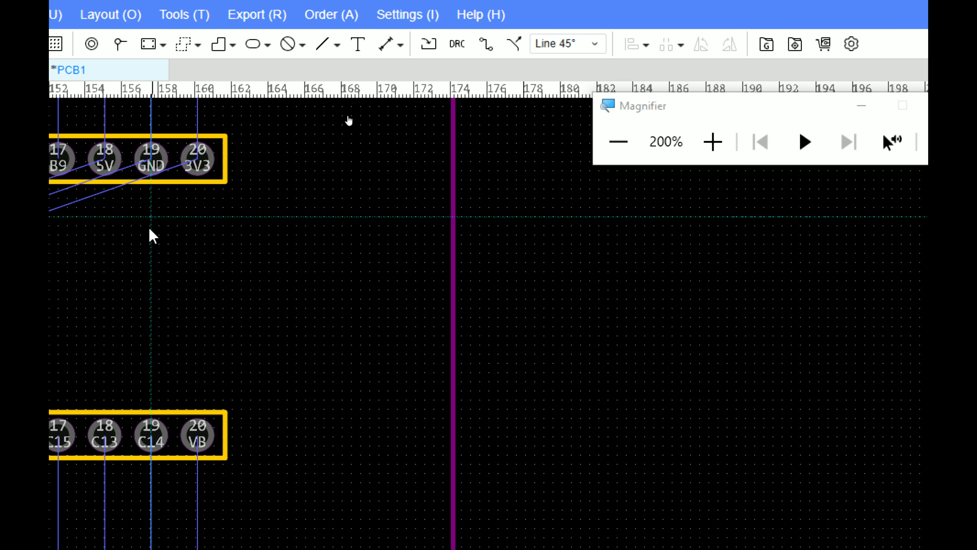
pyautogui.scroll(2, 150, 219)
pyautogui.press('m')
pyautogui.scroll(-3, 259, 125)
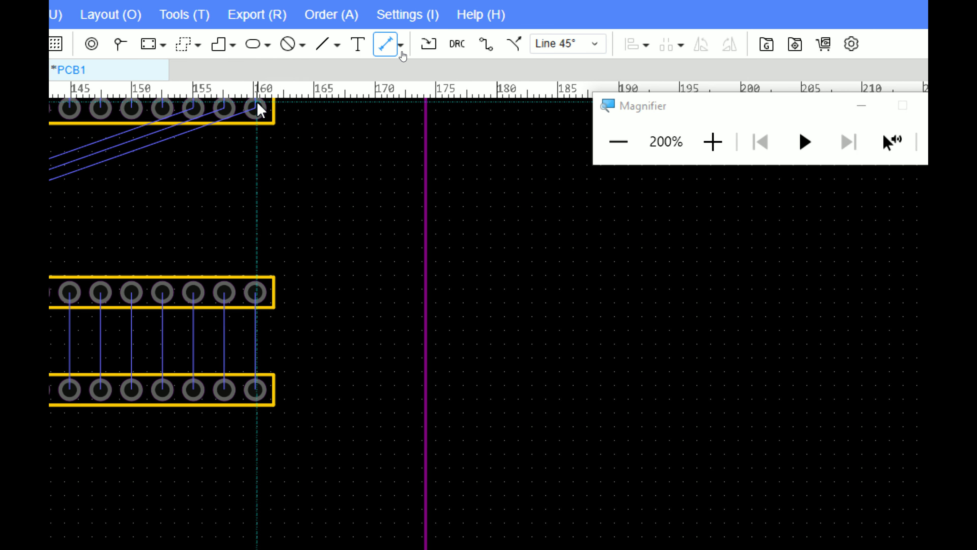
pyautogui.hscroll(-5, 258, 310)
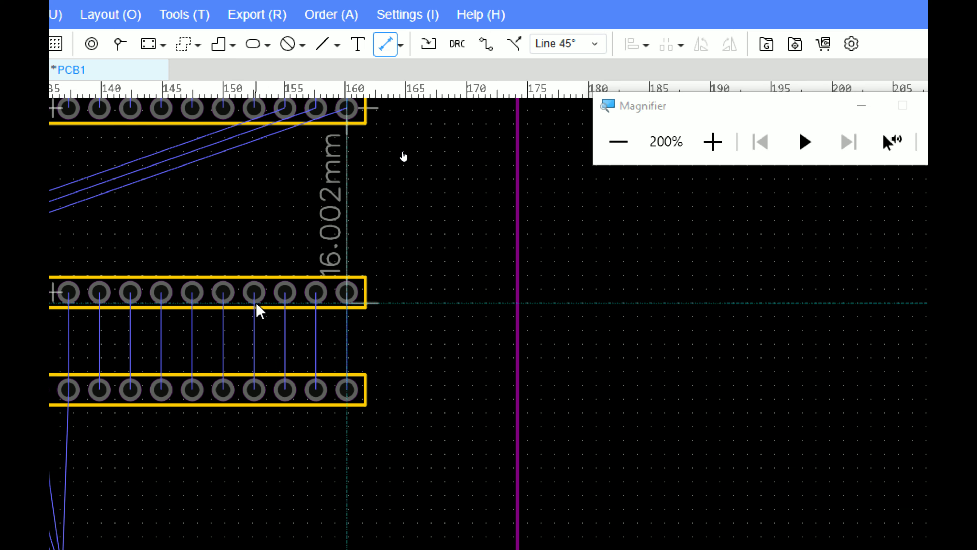
pyautogui.scroll(5, 525, 291)
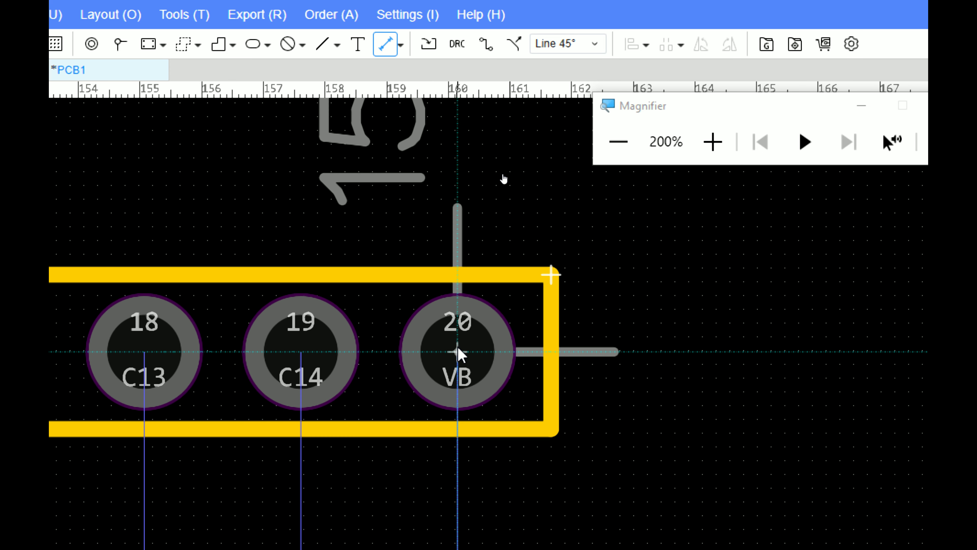
pyautogui.hscroll(5, 593, 360)
pyautogui.scroll(-3, 562, 356)
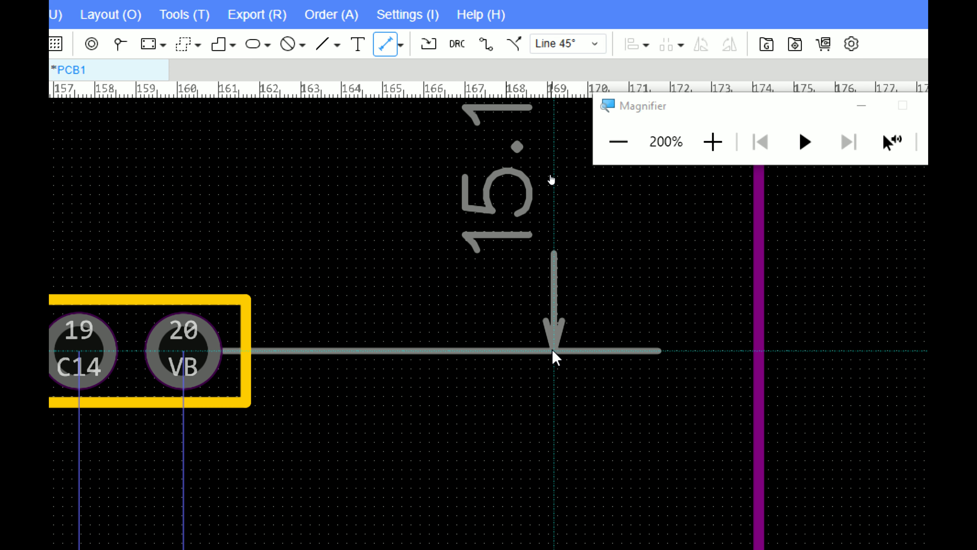
pyautogui.press('Escape')
pyautogui.scroll(-2, 481, 357)
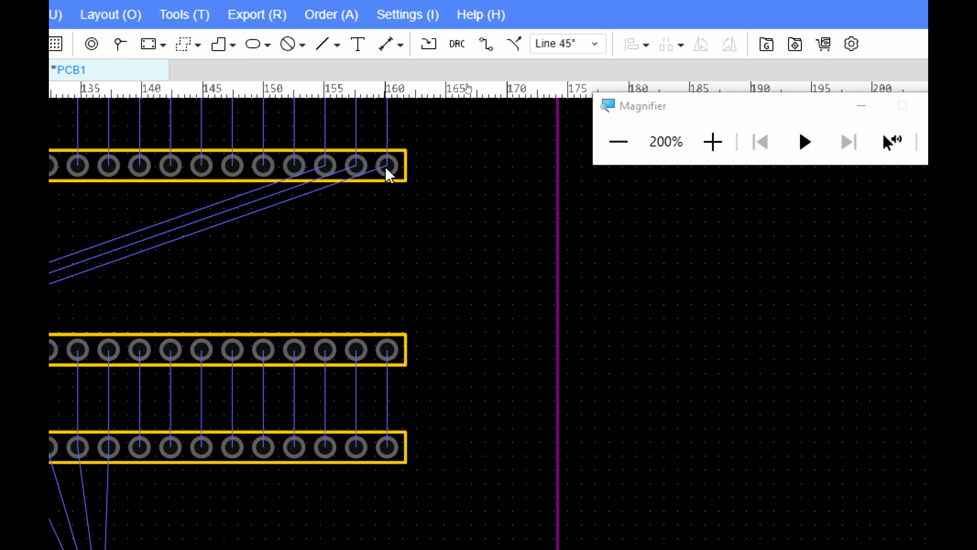
# - Nudge headers U3 and U1 down together so U3 sits about 15.24 mm below header U4
pyautogui.scroll(-3, 472, 258)
pyautogui.moveTo(452, 268); pyautogui.dragTo(134, 369)
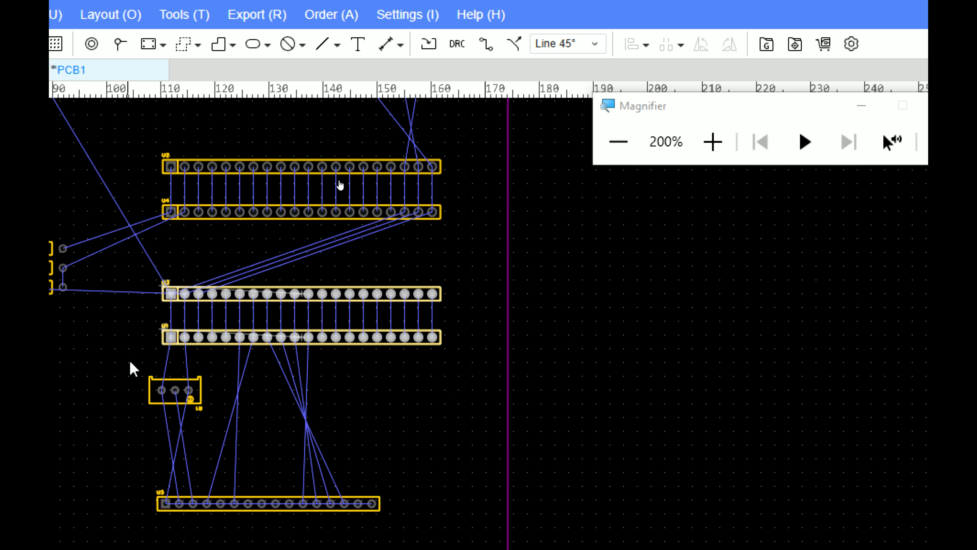
pyautogui.click(446, 256)
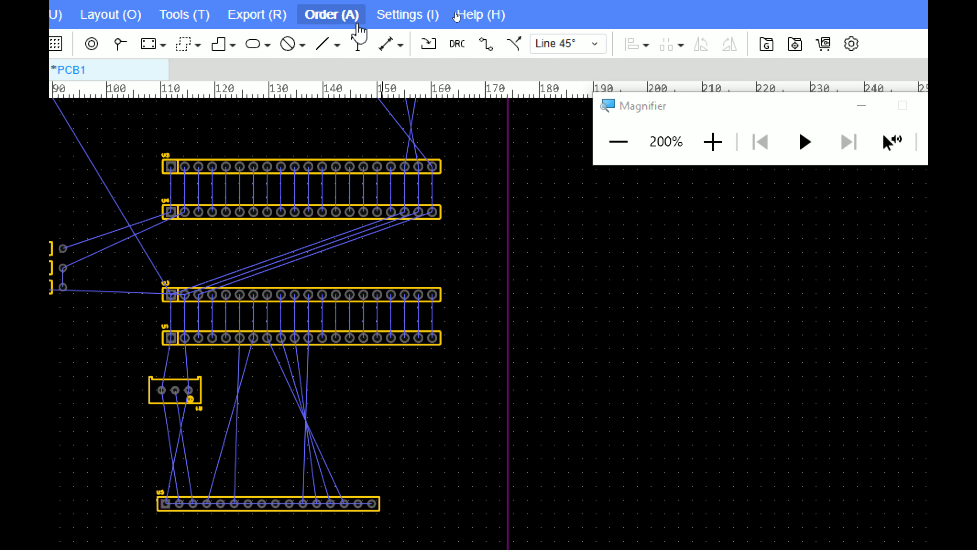
# - Measure the adjusted spacing between headers U4 and U3 from pin 20 to pin 20
pyautogui.click(389, 48)
pyautogui.scroll(4, 482, 306)
pyautogui.scroll(-5, 339, 159)
pyautogui.moveTo(338, 159); pyautogui.dragTo(358, 227, button='right')
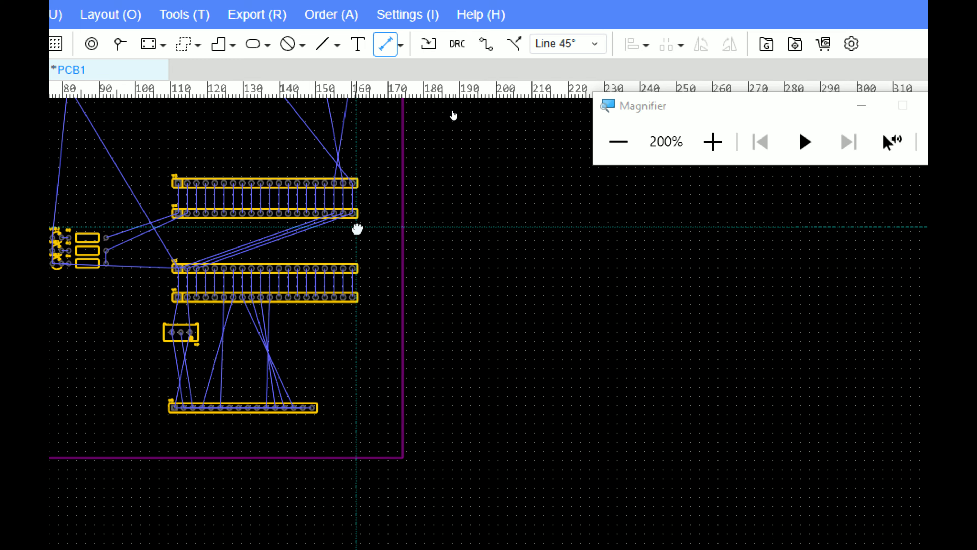
pyautogui.scroll(5, 354, 223)
pyautogui.click(360, 211)
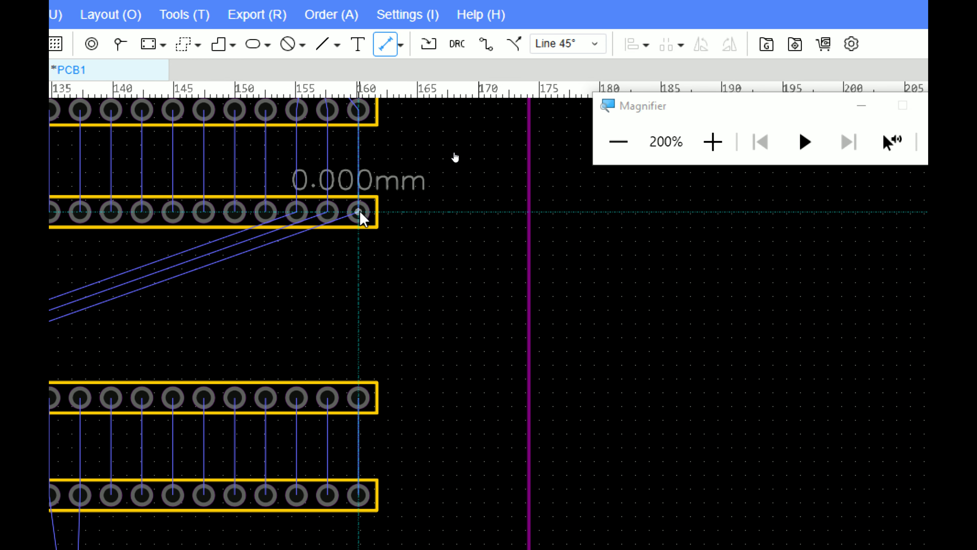
pyautogui.scroll(5, 353, 425)
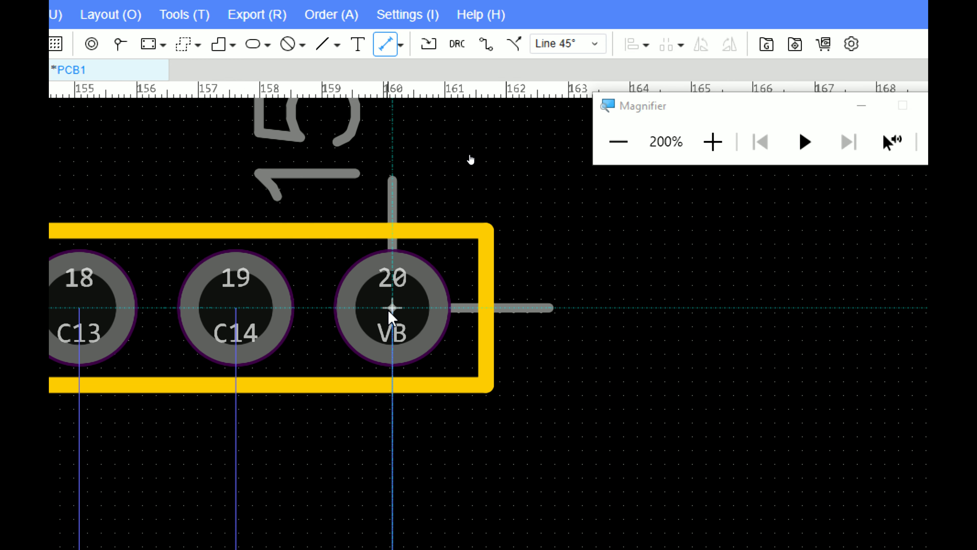
pyautogui.scroll(-4, 498, 298)
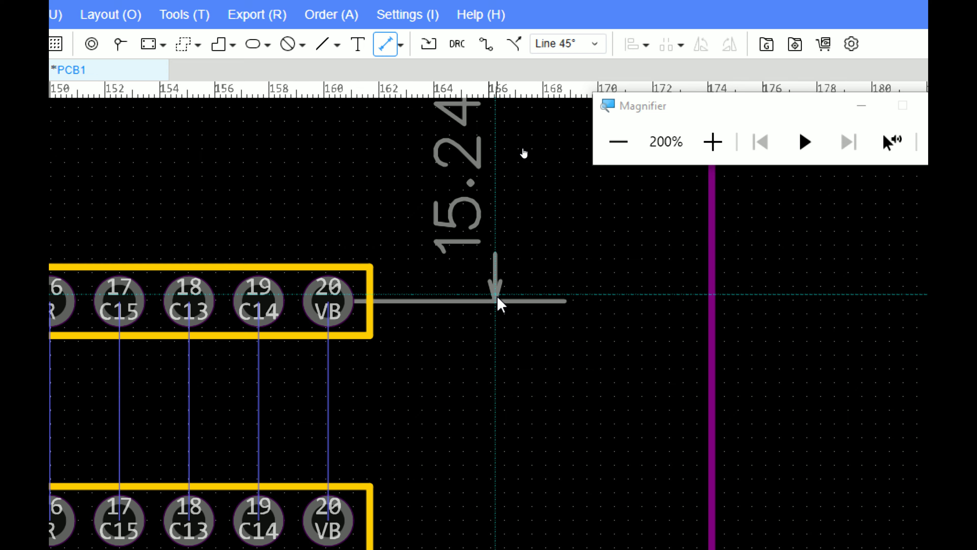
pyautogui.scroll(-2, 497, 296)
pyautogui.scroll(2, 497, 297)
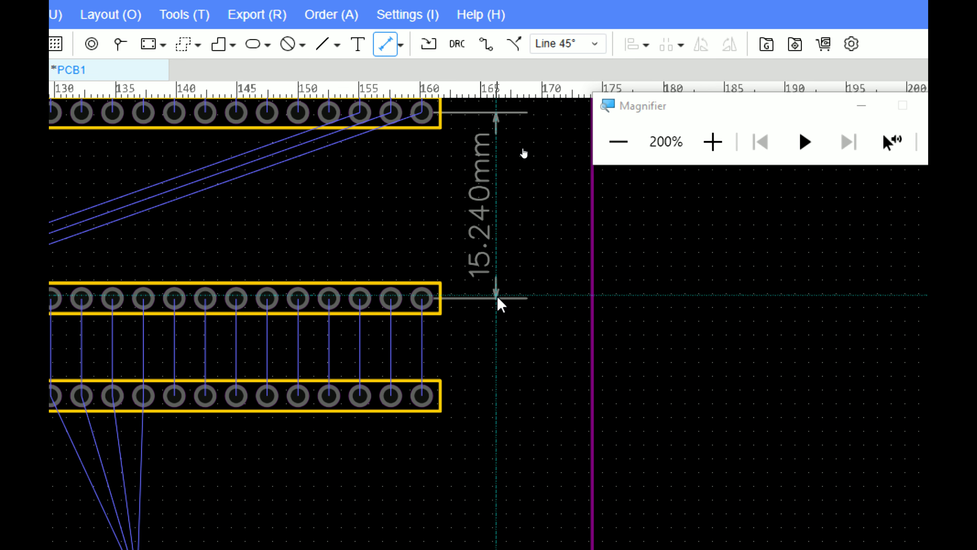
pyautogui.press('Escape')
pyautogui.press('Escape')
pyautogui.scroll(-3, 496, 300)
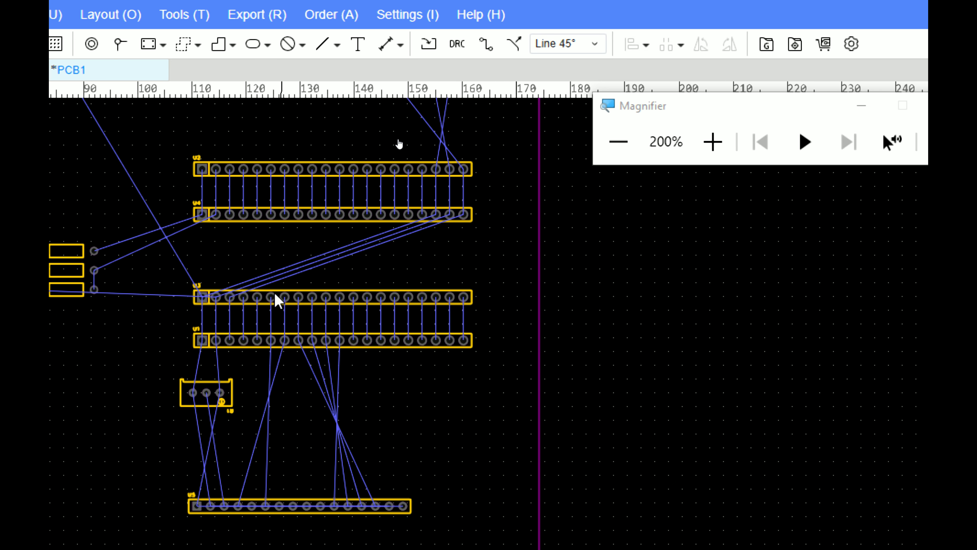
# - Check the adjusted spacing between headers U4 and U3 by measuring from pin 1 to pin 1
pyautogui.scroll(1, 293, 270)
pyautogui.moveTo(356, 184); pyautogui.dragTo(440, 284, button='right')
pyautogui.scroll(-2, 285, 295)
pyautogui.scroll(3, 264, 308)
pyautogui.click(385, 44)
pyautogui.click(319, 250)
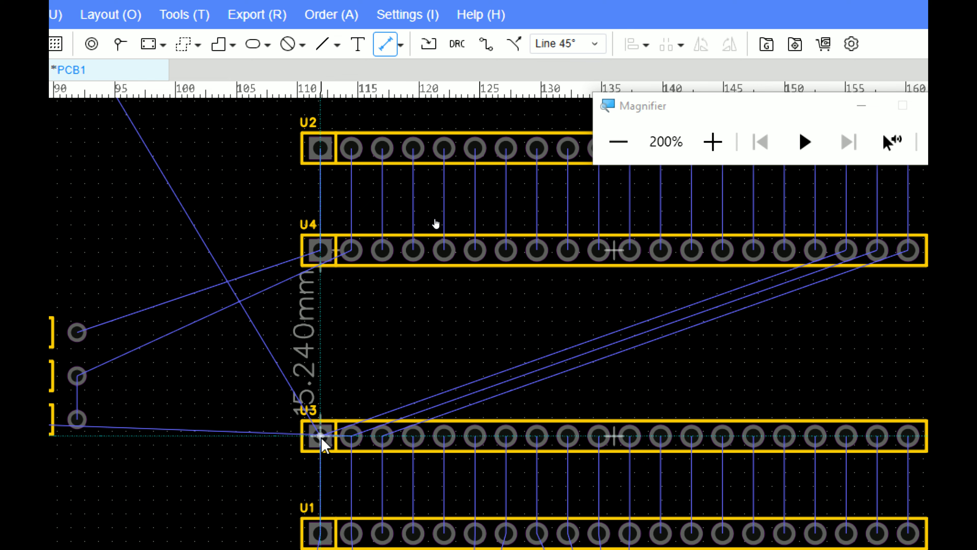
pyautogui.click(320, 437)
pyautogui.press('Escape')
pyautogui.scroll(-3, 351, 338)
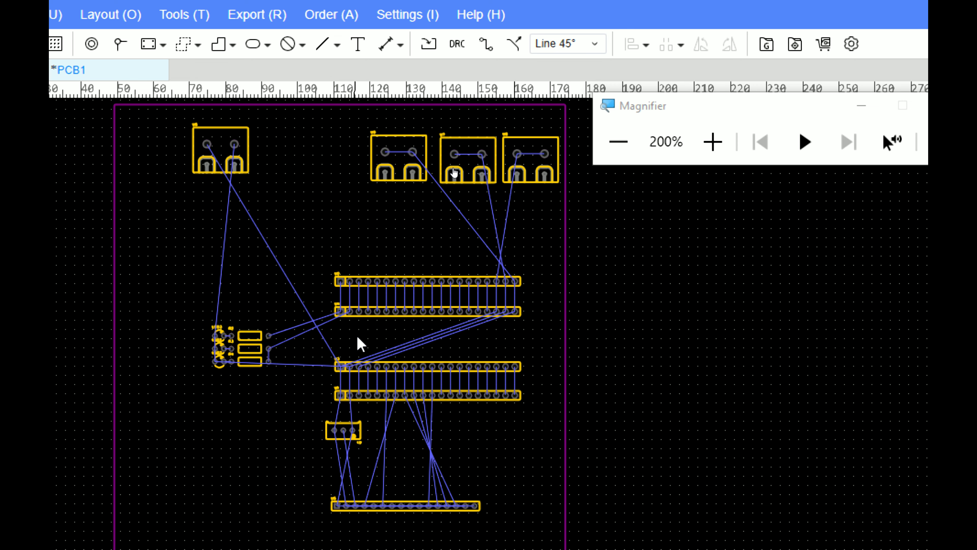
# - Move LED2 and resistor R4 down together about 5 mm, away from the LED1 and R3 row
pyautogui.scroll(3, 200, 364)
pyautogui.moveTo(417, 267); pyautogui.dragTo(158, 505)
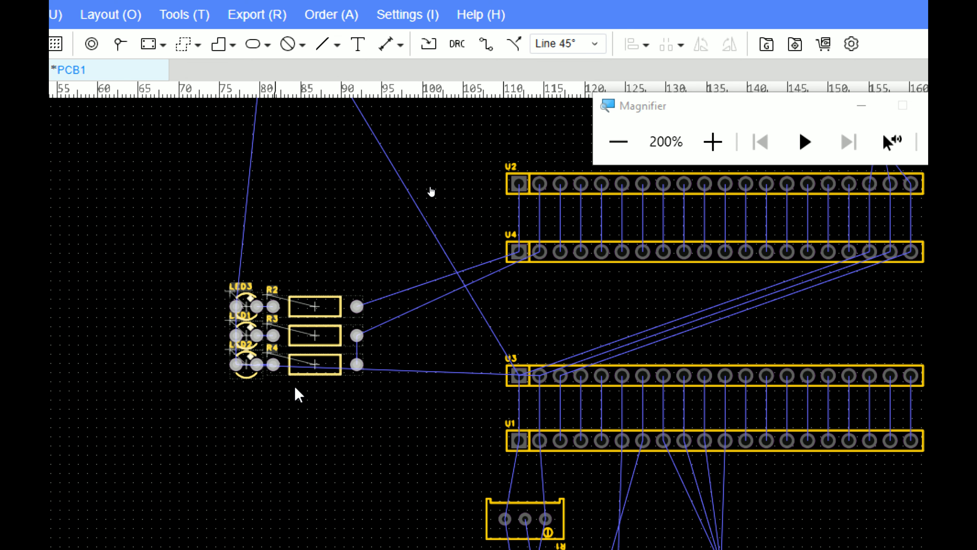
pyautogui.click(301, 371)
pyautogui.moveTo(388, 350); pyautogui.dragTo(214, 443)
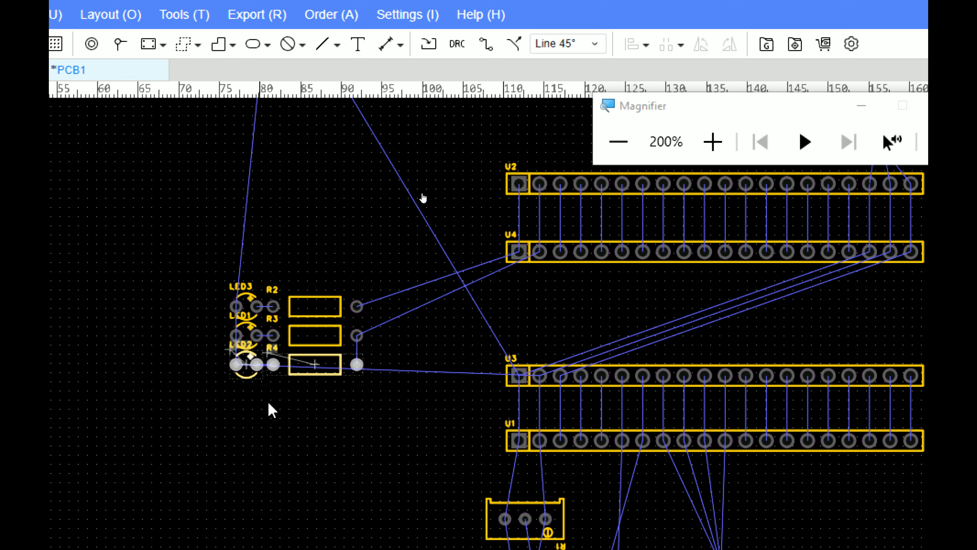
pyautogui.moveTo(303, 374); pyautogui.dragTo(301, 416)
# - Move LED3 and resistor R2 up together so the three LED and resistor rows are about evenly spaced
pyautogui.moveTo(388, 318)
pyautogui.mouseDown()
pyautogui.moveTo(348, 349)
pyautogui.moveTo(188, 382)
pyautogui.mouseUp()
pyautogui.click(318, 350)
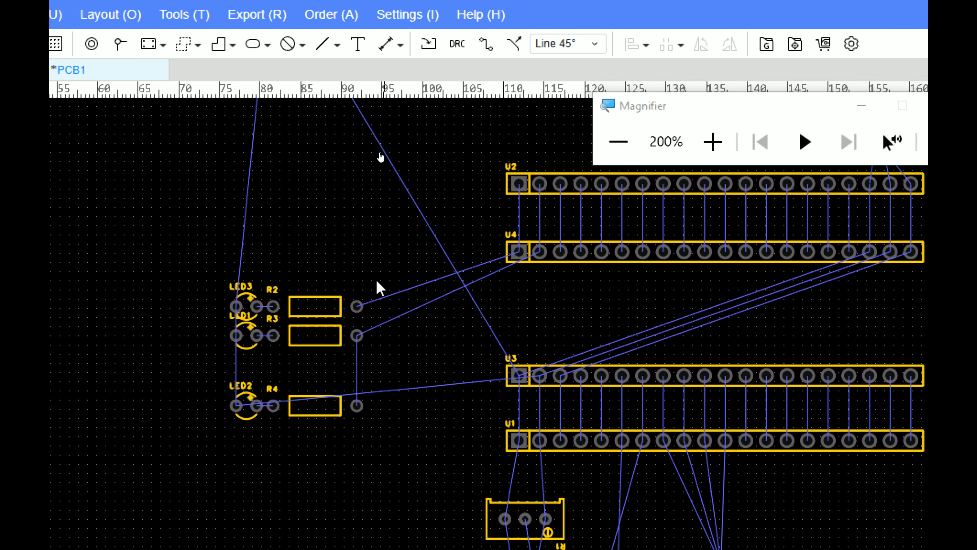
pyautogui.moveTo(379, 286); pyautogui.dragTo(184, 318)
pyautogui.moveTo(305, 304); pyautogui.dragTo(306, 255)
pyautogui.scroll(-5, 418, 239)
pyautogui.click(532, 336)
# - Raise the lower edge of the board outline to reduce the board height to about 119 mm
pyautogui.scroll(2, 530, 336)
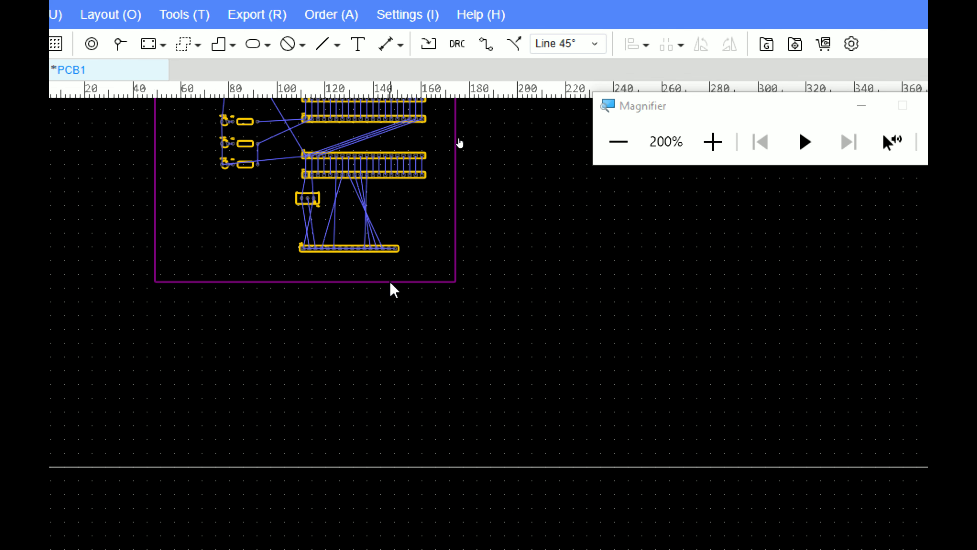
pyautogui.click(359, 282)
pyautogui.moveTo(302, 283); pyautogui.dragTo(304, 268)
pyautogui.scroll(-3, 307, 265)
pyautogui.scroll(3, 288, 177)
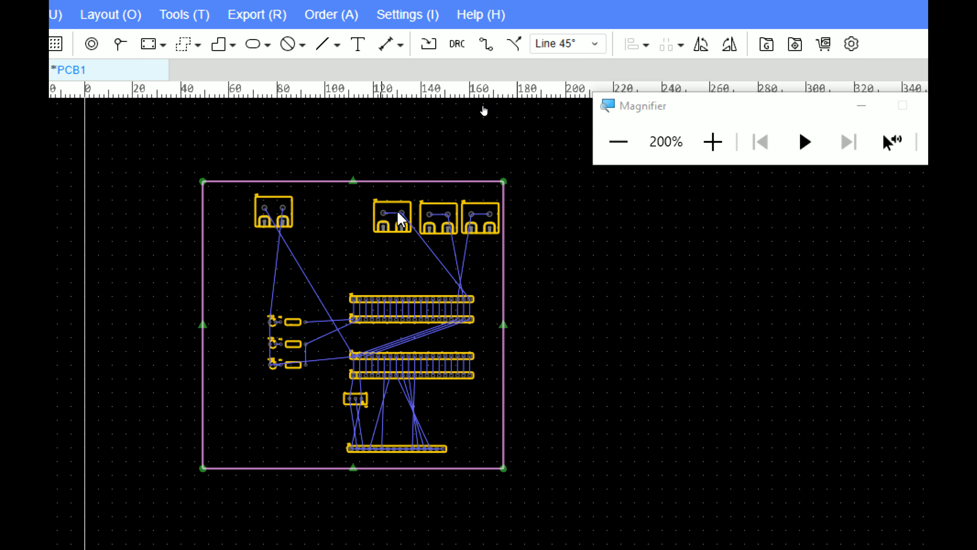
# - Swap connectors U9 and U8 so that U8 sits on the inner side of U7 and U9 nearest the board's right edge
pyautogui.scroll(3, 398, 218)
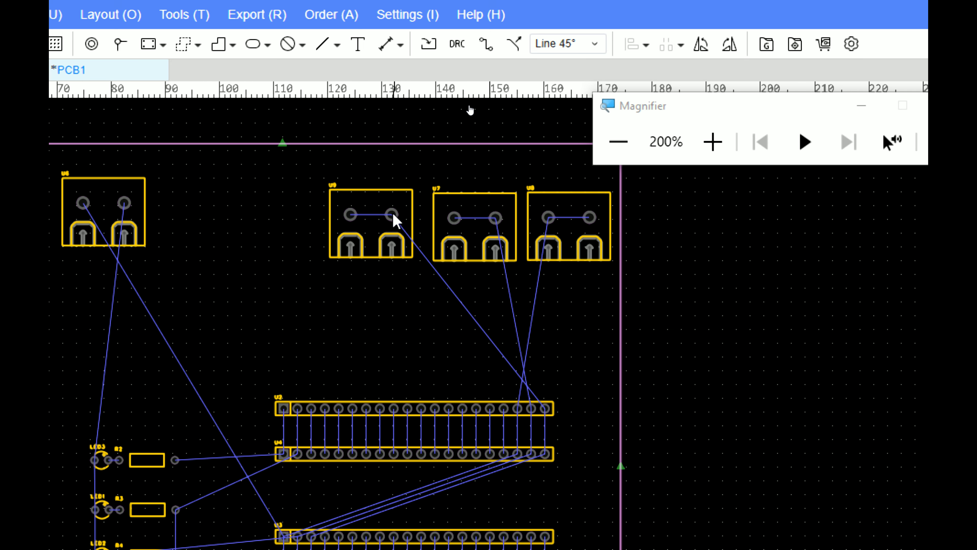
pyautogui.moveTo(410, 203); pyautogui.dragTo(709, 222)
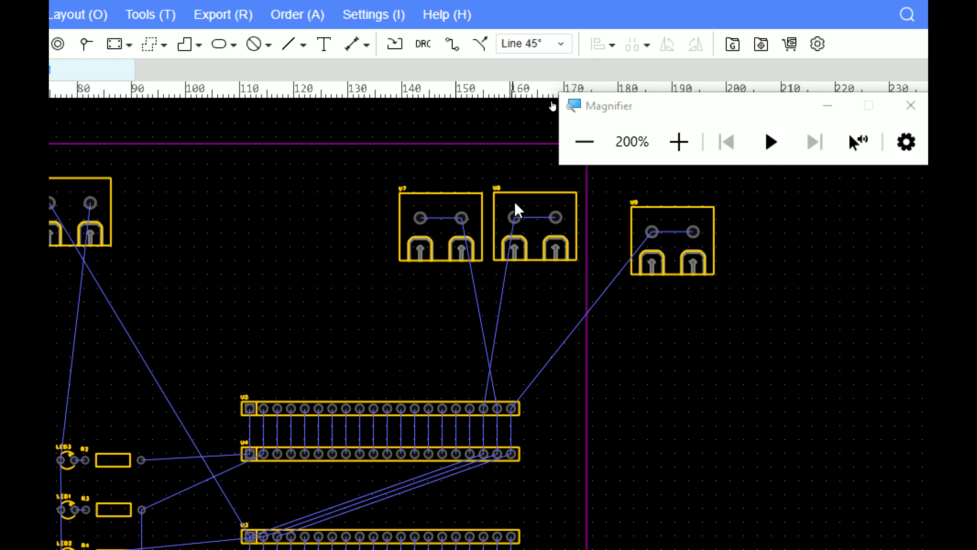
pyautogui.moveTo(522, 197); pyautogui.dragTo(306, 194)
pyautogui.moveTo(678, 211); pyautogui.dragTo(543, 194)
# - Try to move connectors U8, U7 and U9 down together as one selection, and undo the move
pyautogui.moveTo(704, 180); pyautogui.dragTo(229, 298)
pyautogui.moveTo(344, 204); pyautogui.dragTo(318, 266)
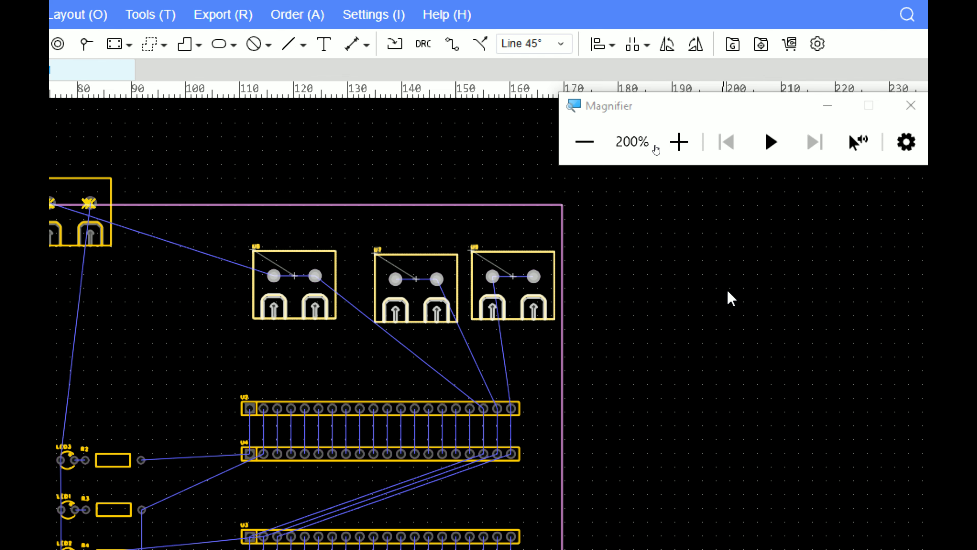
pyautogui.click(728, 294)
pyautogui.scroll(-2, 706, 288)
pyautogui.hotkey('ctrl', 'z')
pyautogui.scroll(5, 572, 272)
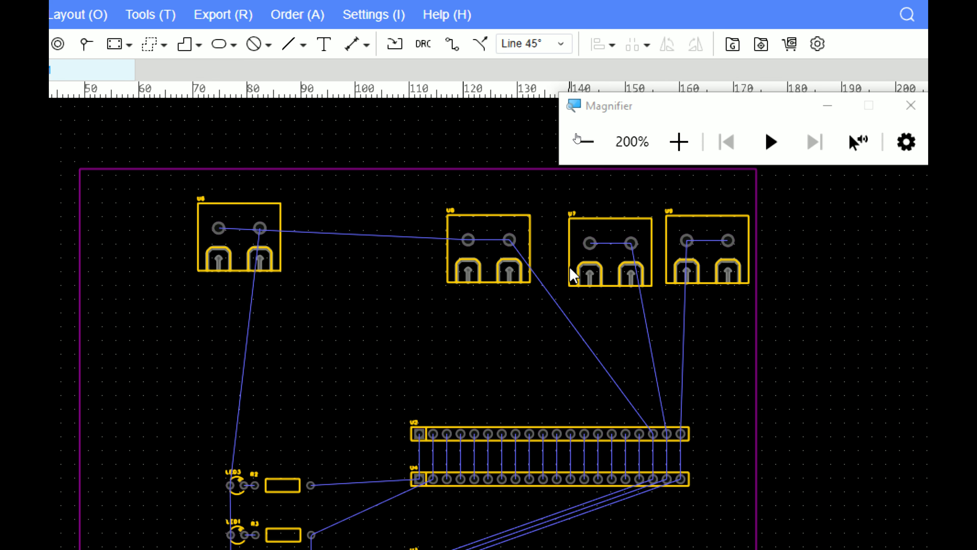
# - Move connectors U8, U7 and U9 one by one about 8 mm down toward header U2
pyautogui.moveTo(506, 236); pyautogui.dragTo(519, 301)
pyautogui.click(588, 300)
pyautogui.moveTo(580, 298); pyautogui.dragTo(555, 355)
pyautogui.moveTo(781, 290); pyautogui.dragTo(771, 355)
pyautogui.click(257, 363)
# - Rotate connector U6 by 180° in its place near the board's upper edge
pyautogui.scroll(-2, 256, 363)
pyautogui.scroll(2, 154, 301)
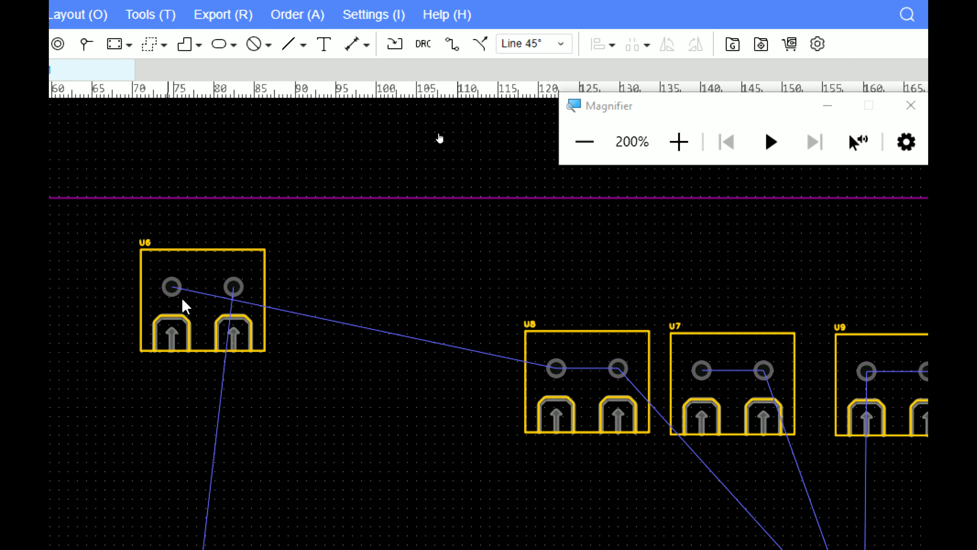
pyautogui.click(257, 317)
pyautogui.press('space')
pyautogui.press('space')
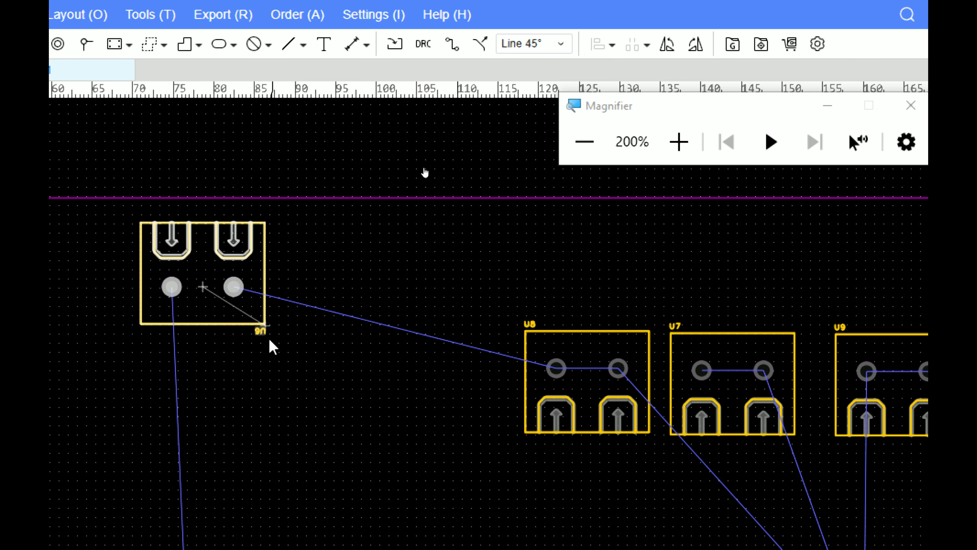
# - Move U6 down to sit above the LED column and rotate it another 90° so its terminal openings face connector U8's side
pyautogui.moveTo(243, 322); pyautogui.dragTo(299, 388)
pyautogui.scroll(-3, 358, 458)
pyautogui.scroll(3, 348, 460)
pyautogui.press('space')
pyautogui.scroll(-3, 342, 379)
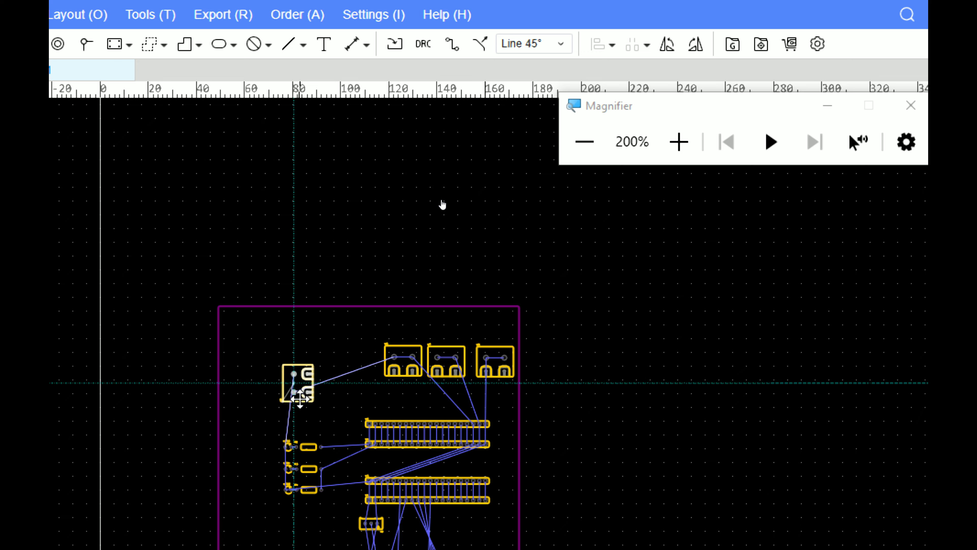
pyautogui.scroll(5, 301, 391)
pyautogui.scroll(-4, 352, 400)
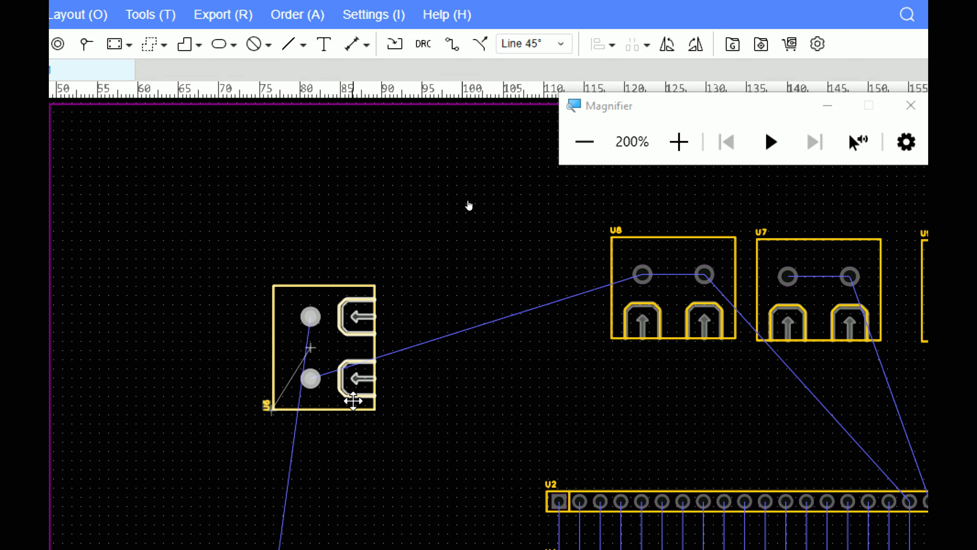
pyautogui.scroll(-4, 350, 400)
pyautogui.scroll(-2, 319, 386)
pyautogui.click(325, 414)
# - Move the board outline's left edge inward to about x = 73 mm and raise its lower edge by about 4 mm
pyautogui.scroll(1, 325, 429)
pyautogui.scroll(-1, 341, 359)
pyautogui.scroll(3, 340, 454)
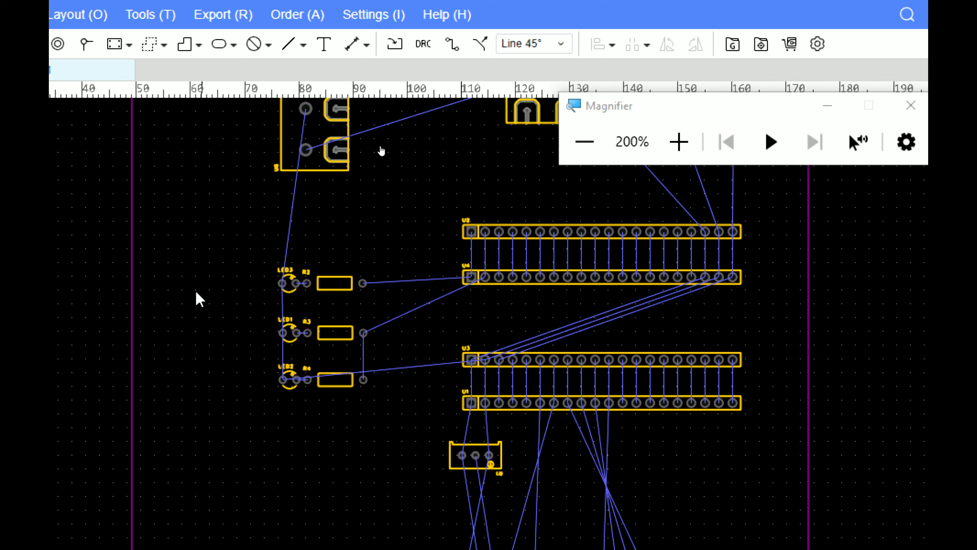
pyautogui.click(133, 296)
pyautogui.moveTo(134, 288); pyautogui.dragTo(266, 305)
pyautogui.scroll(-2, 287, 318)
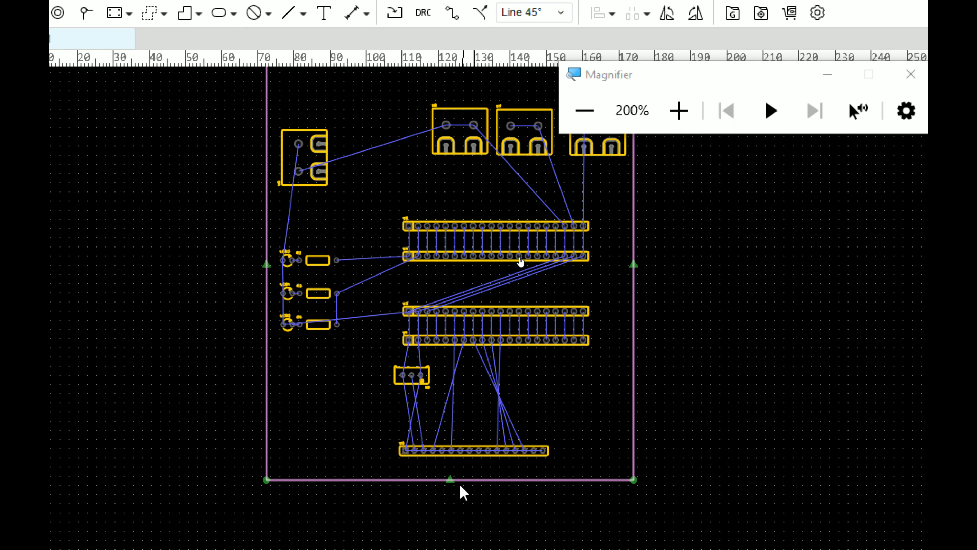
pyautogui.scroll(3, 456, 512)
pyautogui.moveTo(451, 451); pyautogui.dragTo(455, 441)
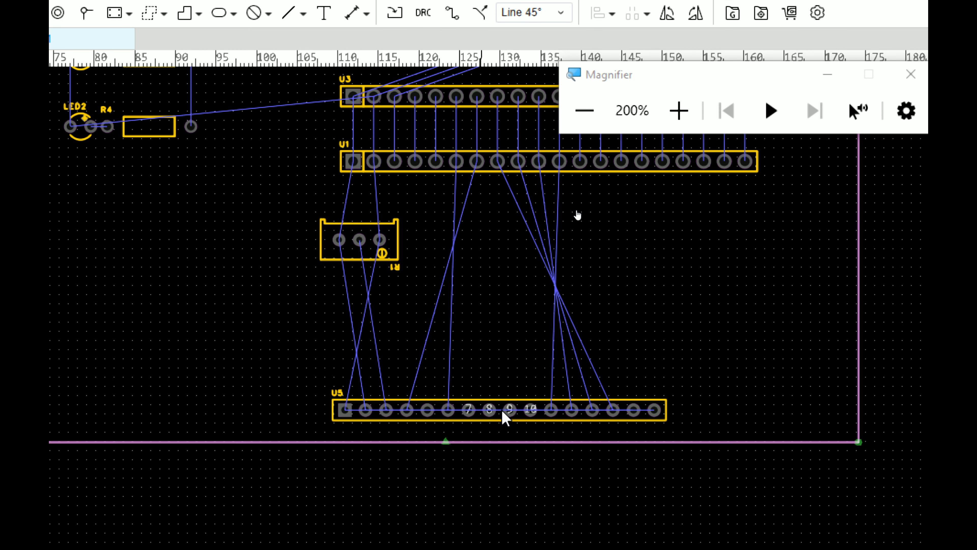
# - Move header U5 up about 5 mm, away from the lower edge of the board
pyautogui.click(619, 396)
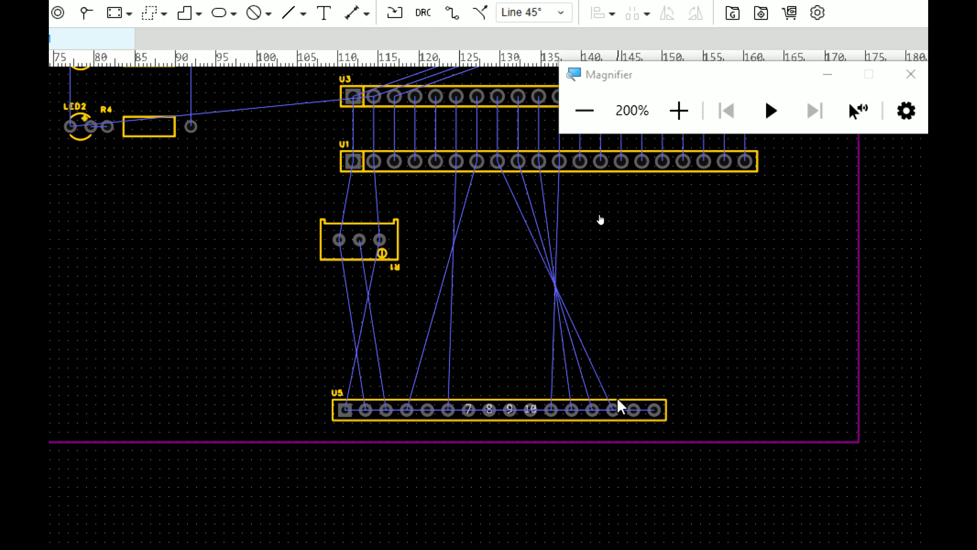
pyautogui.click(618, 406)
pyautogui.click(619, 393)
pyautogui.click(619, 404)
pyautogui.moveTo(623, 399); pyautogui.dragTo(590, 344)
# - Try R1 farther left in rotated orientations, and return it between the first pins of headers U1 and U5
pyautogui.click(387, 234)
pyautogui.moveTo(385, 222); pyautogui.dragTo(305, 226)
pyautogui.press('space')
pyautogui.press('space')
pyautogui.press('space')
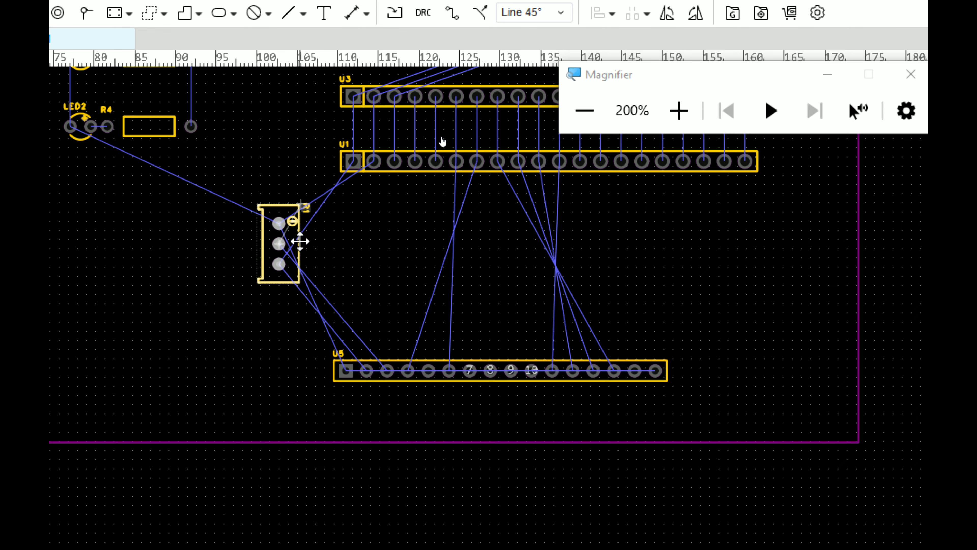
pyautogui.press('space')
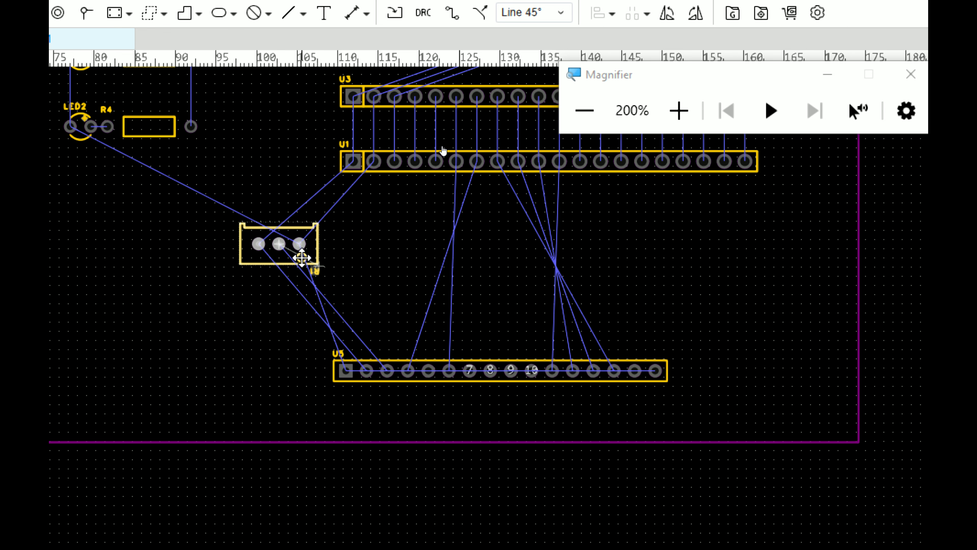
pyautogui.moveTo(312, 262); pyautogui.dragTo(400, 249)
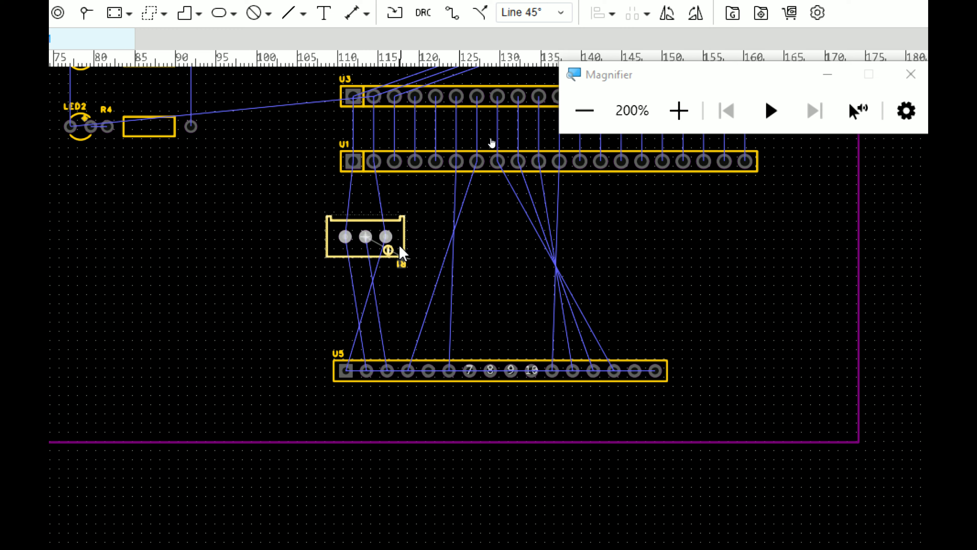
# - Rotate R1 by 180° between headers U1 and U5
pyautogui.scroll(3, 398, 247)
pyautogui.scroll(-3, 435, 298)
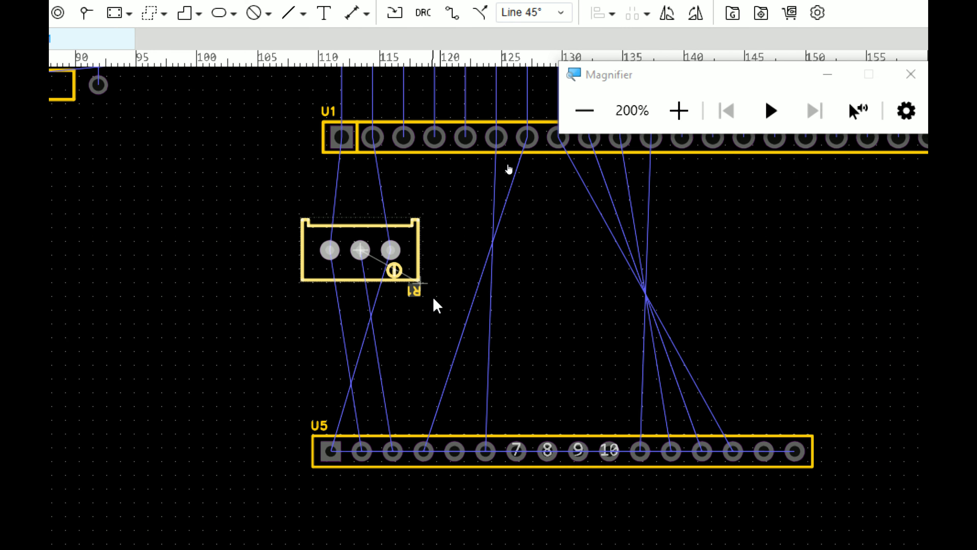
pyautogui.press('space')
pyautogui.press('space')
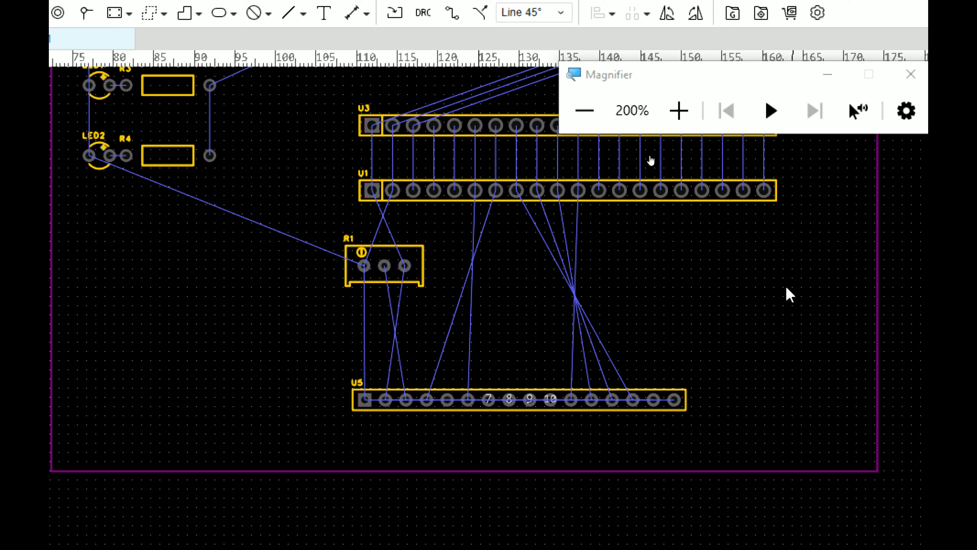
# - Lower the upper edge of the board outline by about 14 mm toward connector U6
pyautogui.scroll(-3, 652, 277)
pyautogui.scroll(1, 713, 250)
pyautogui.scroll(1, 713, 246)
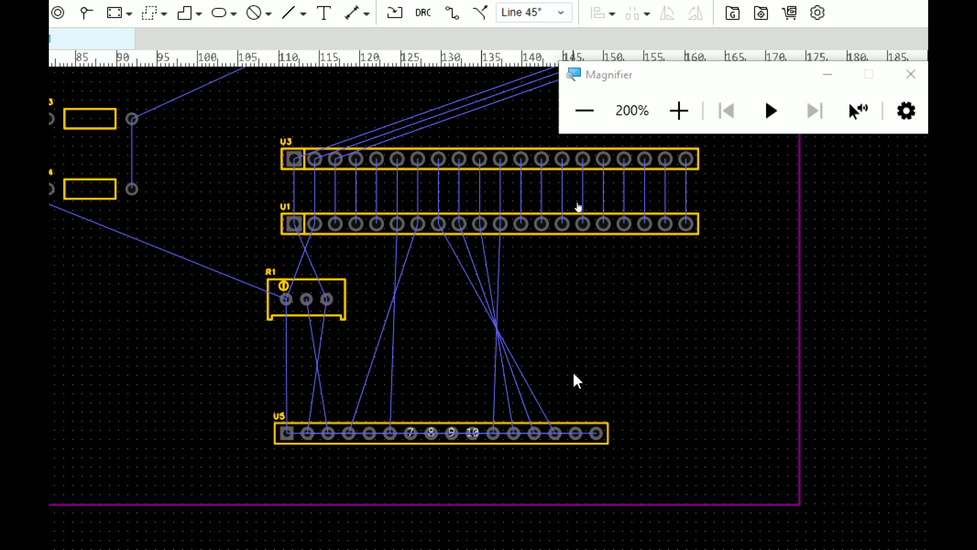
pyautogui.scroll(-1, 571, 367)
pyautogui.moveTo(617, 288); pyautogui.dragTo(622, 348, button='right')
pyautogui.scroll(2, 582, 472)
pyautogui.moveTo(573, 171); pyautogui.dragTo(559, 340, button='right')
pyautogui.scroll(-3, 559, 341)
pyautogui.scroll(-1, 577, 341)
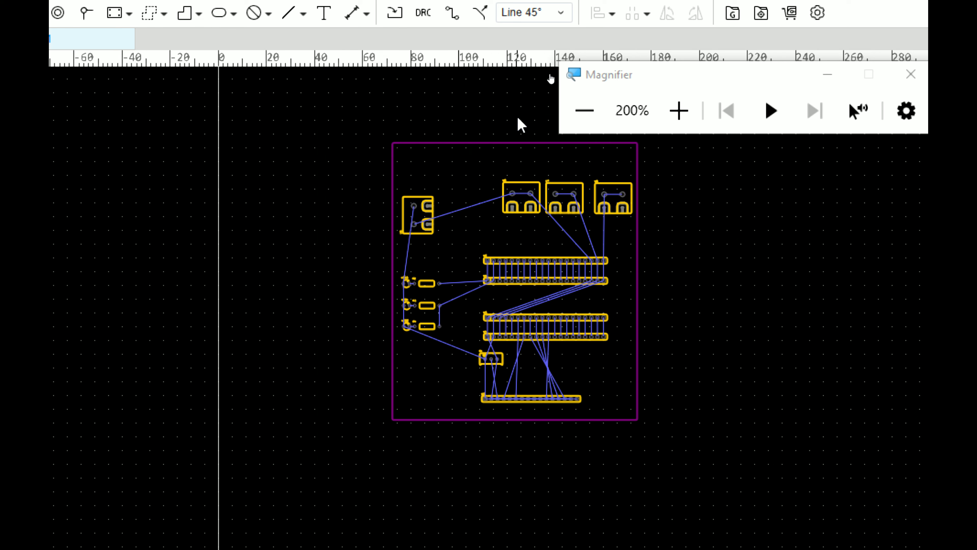
pyautogui.click(515, 145)
pyautogui.scroll(2, 512, 141)
pyautogui.moveTo(512, 143); pyautogui.dragTo(513, 220)
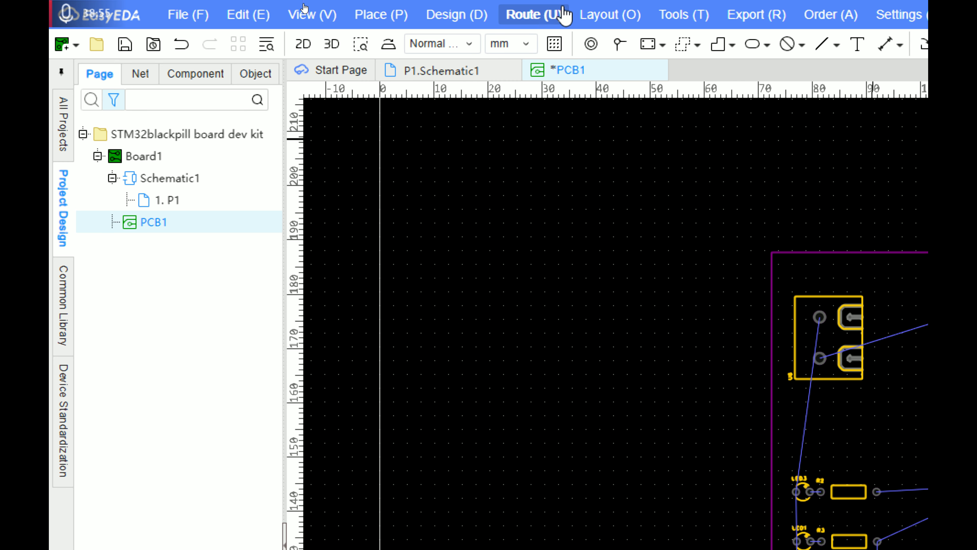
# - Set up auto routing for the Bottom Layer only, with Speed first as the effect priority
pyautogui.click(563, 15)
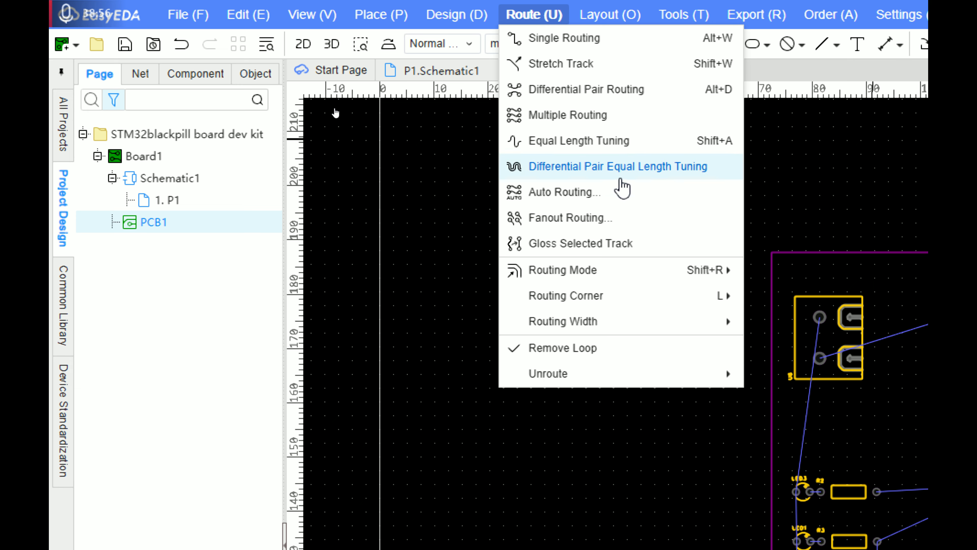
pyautogui.click(613, 194)
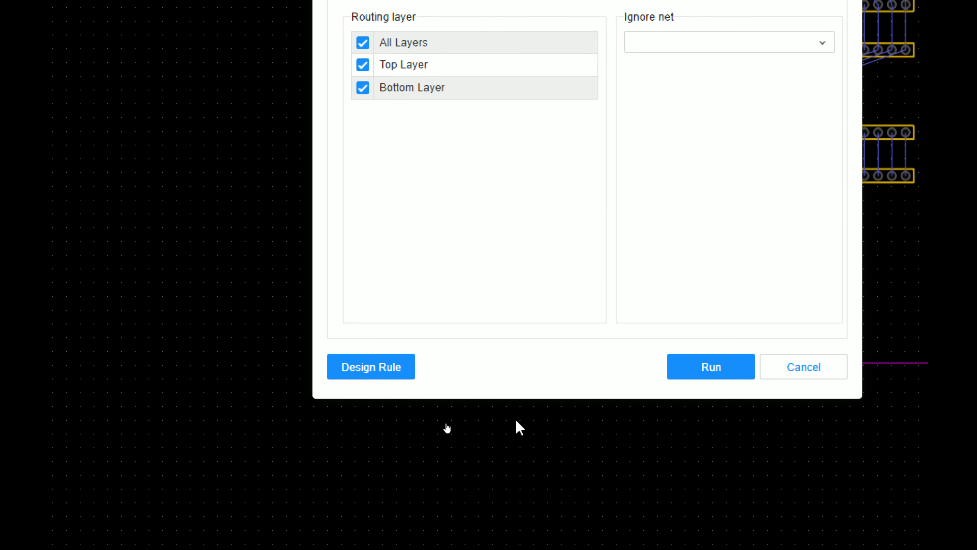
pyautogui.click(363, 124)
pyautogui.click(364, 146)
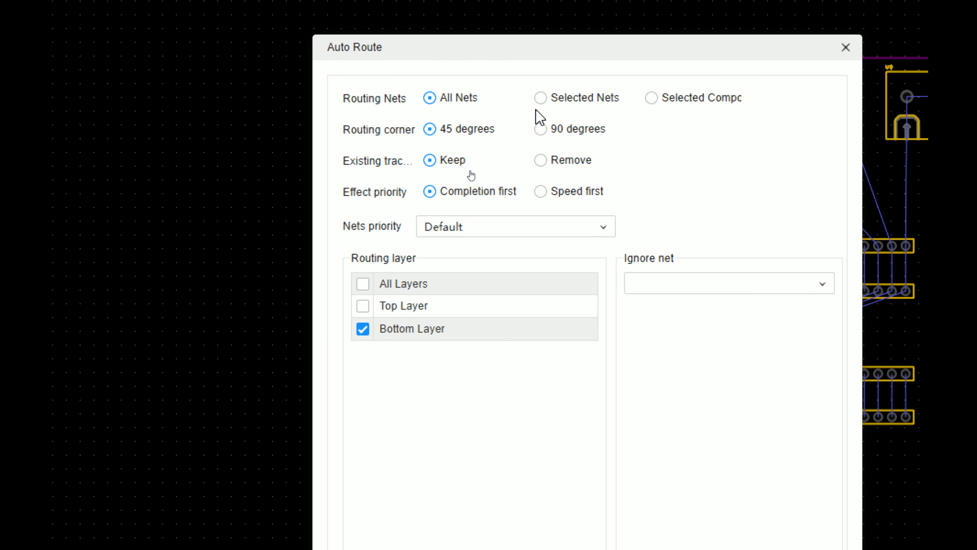
pyautogui.click(541, 191)
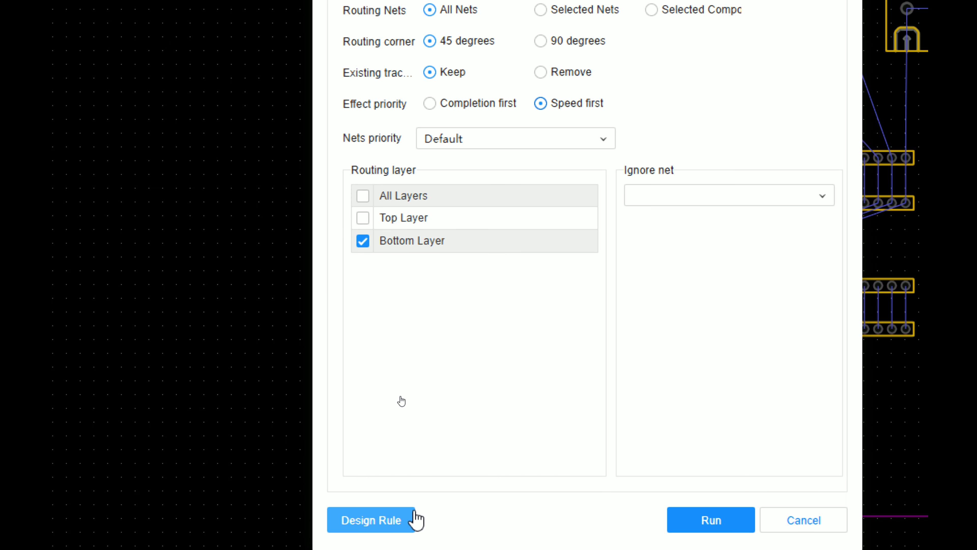
# - In the design rules' copperThickness1oz safe spacing, set the Track clearances to Track, TH Pad and Via to 0.3 mm
pyautogui.click(411, 519)
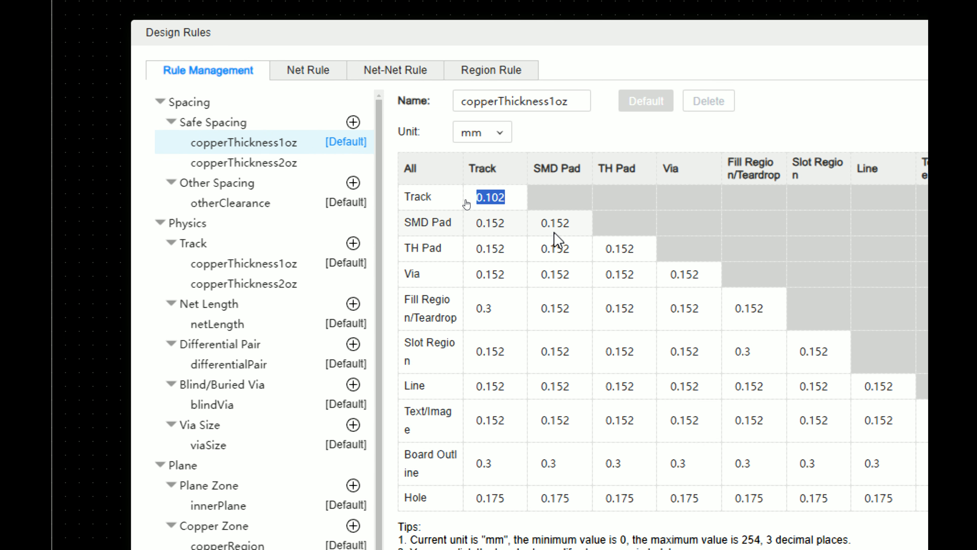
pyautogui.write('0.3')
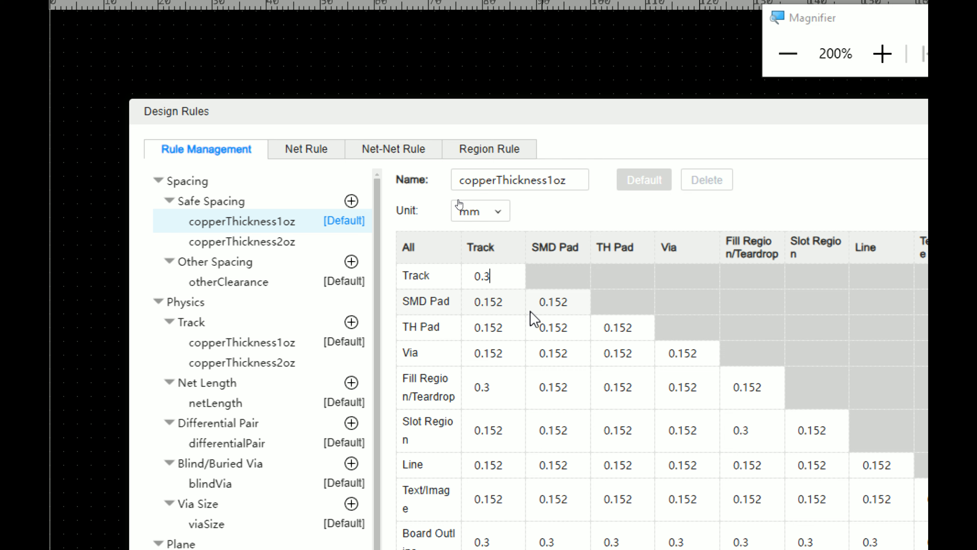
pyautogui.doubleClick(507, 328)
pyautogui.write('0')
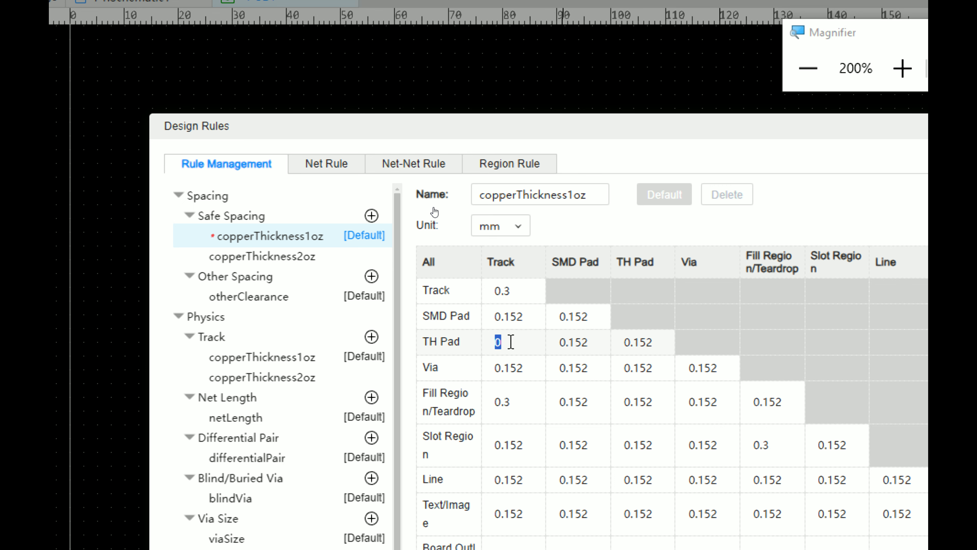
pyautogui.write('.3')
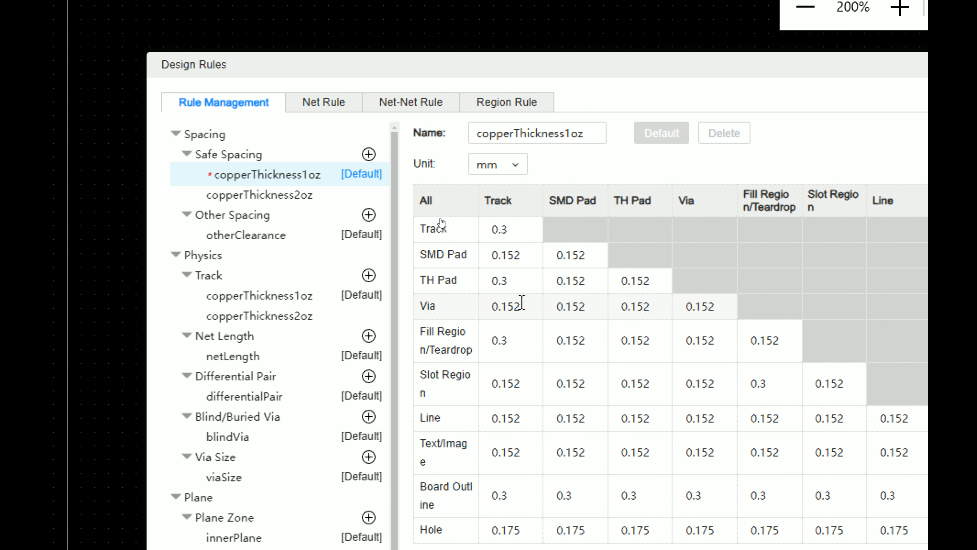
pyautogui.doubleClick(527, 310)
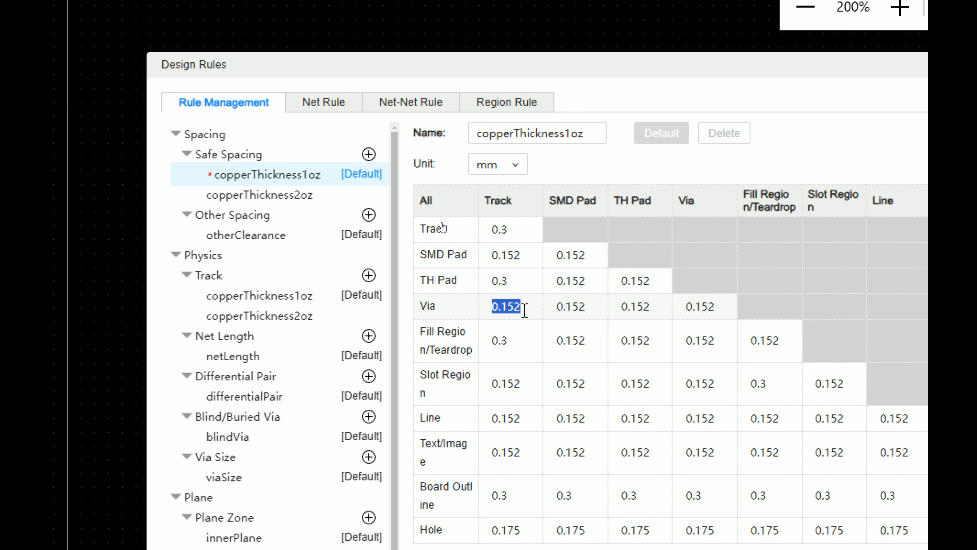
pyautogui.write('0.3')
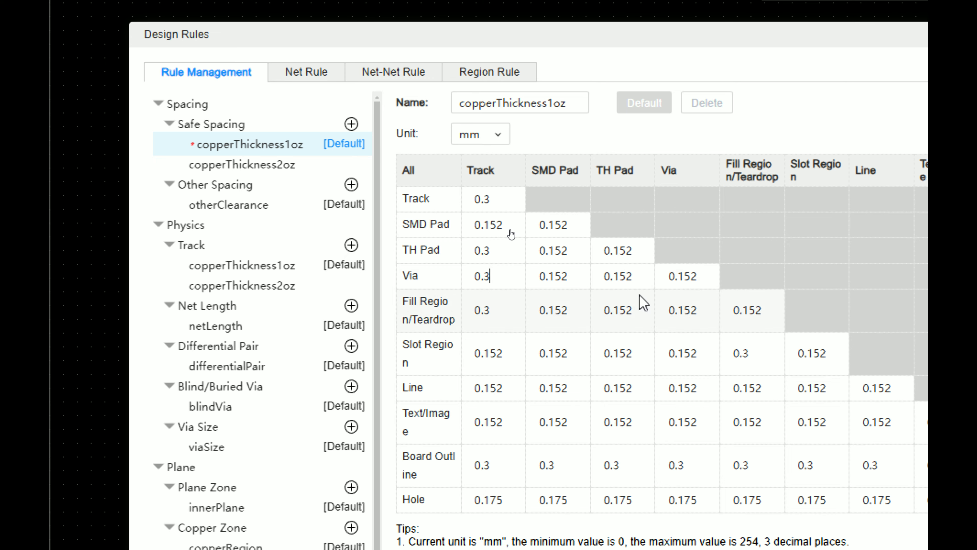
# - Set the Via-to-Via, Via-to-TH Pad and TH Pad-to-TH Pad clearances to 0.3 mm
pyautogui.doubleClick(683, 276)
pyautogui.write('0.3')
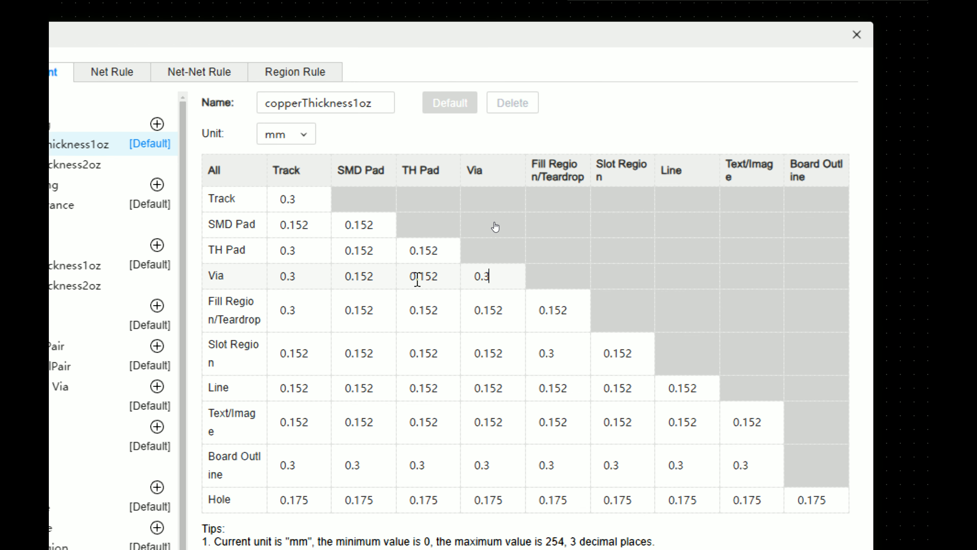
pyautogui.doubleClick(428, 276)
pyautogui.write('0.3')
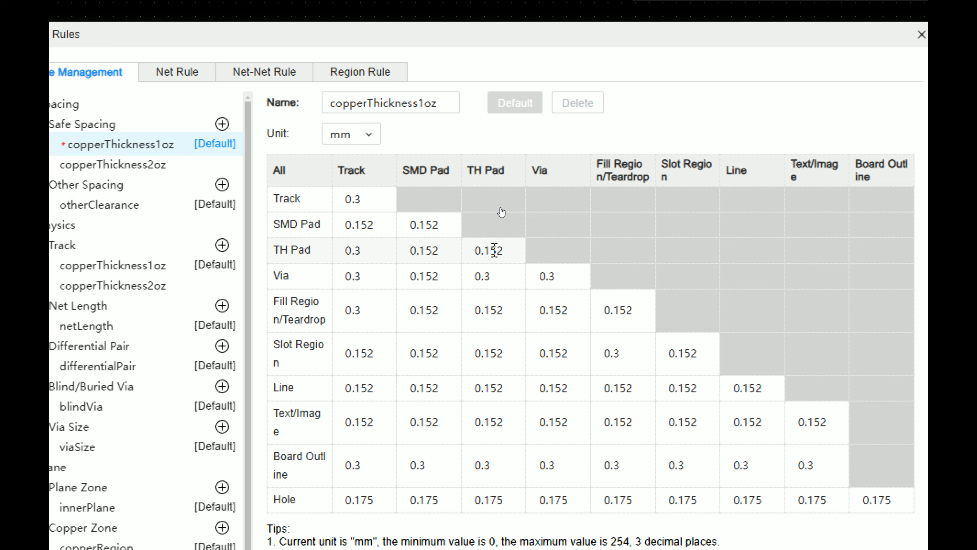
pyautogui.doubleClick(494, 250)
pyautogui.write('0.3')
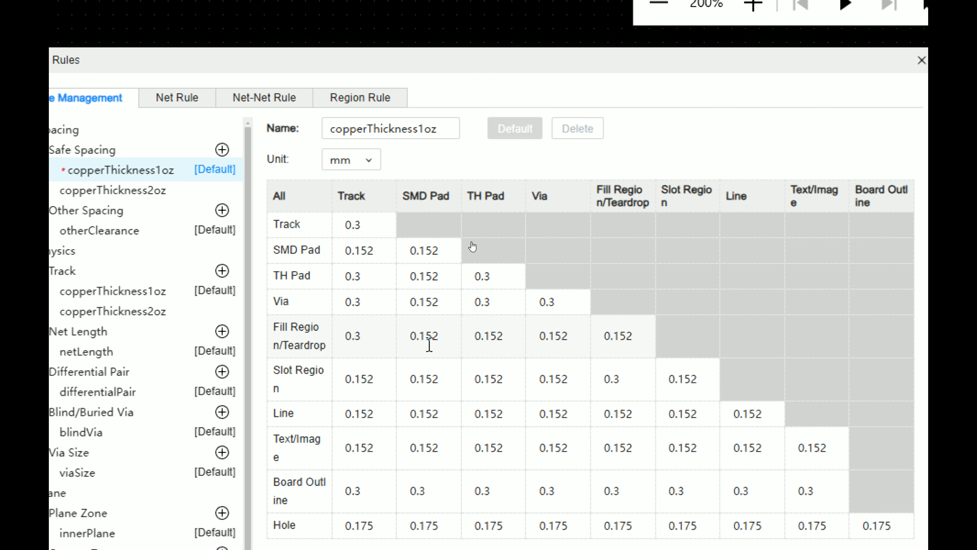
# - Set the Fill Region/Teardrop clearances to TH Pad, Via and Fill Region/Teardrop to 0.3 mm
pyautogui.doubleClick(484, 336)
pyautogui.write('0.3')
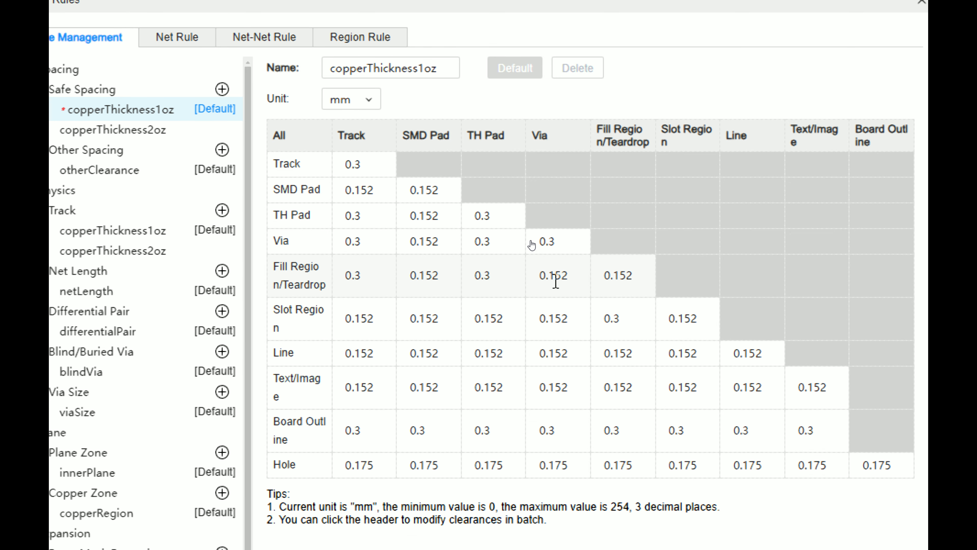
pyautogui.doubleClick(555, 275)
pyautogui.write('0.3')
pyautogui.doubleClick(615, 276)
pyautogui.write('0')
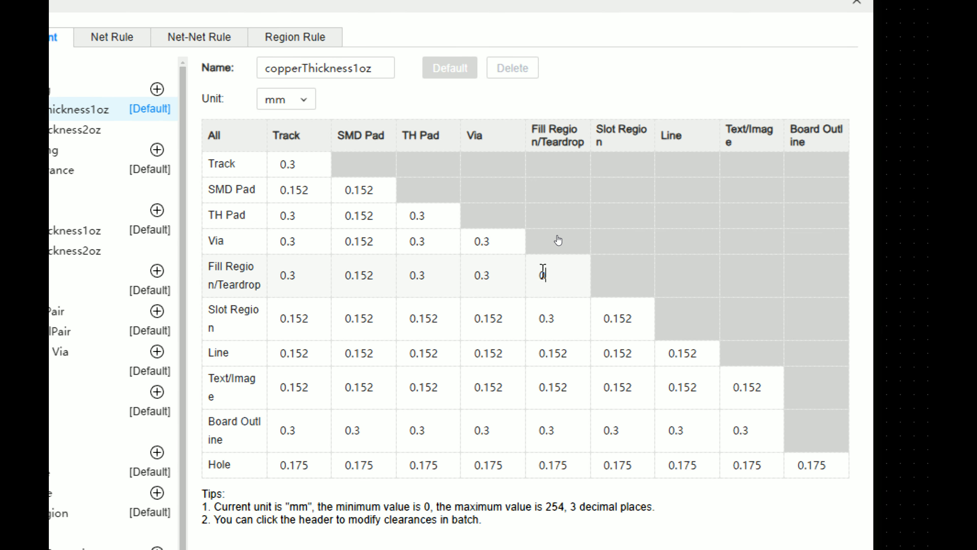
pyautogui.write('.3')
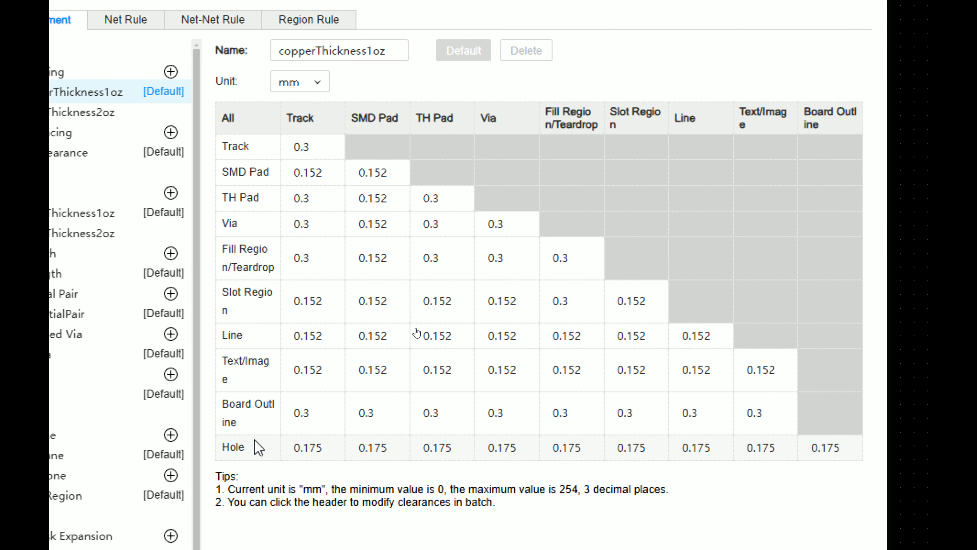
# - Set the Hole clearances to all object types, from Track through Board Outline, to 0.3 mm
pyautogui.write('0.3')
pyautogui.click(553, 276)
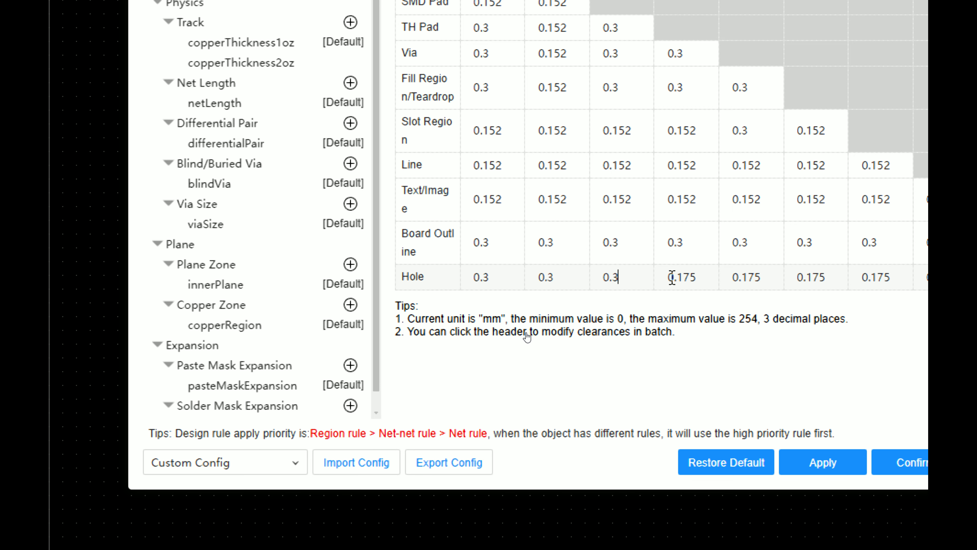
pyautogui.write('.3')
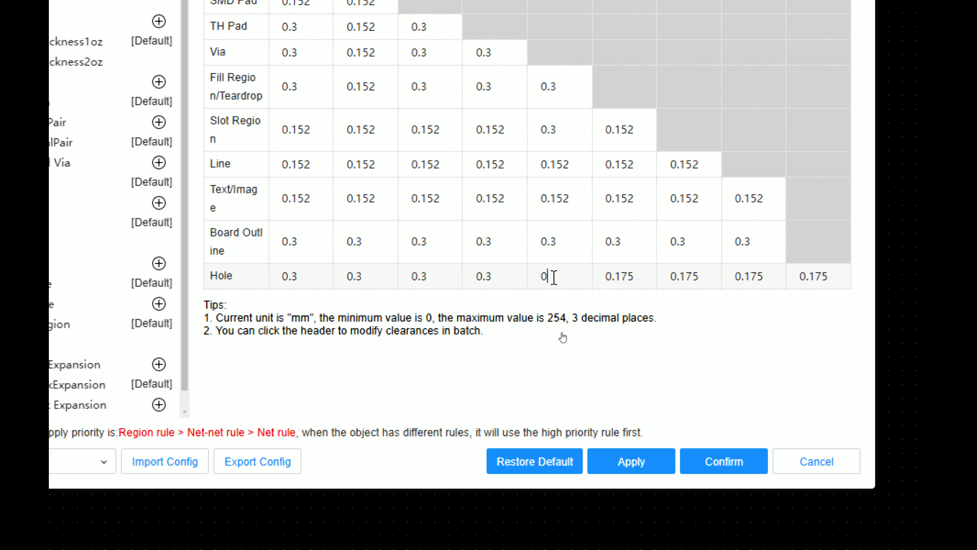
pyautogui.write('.33')
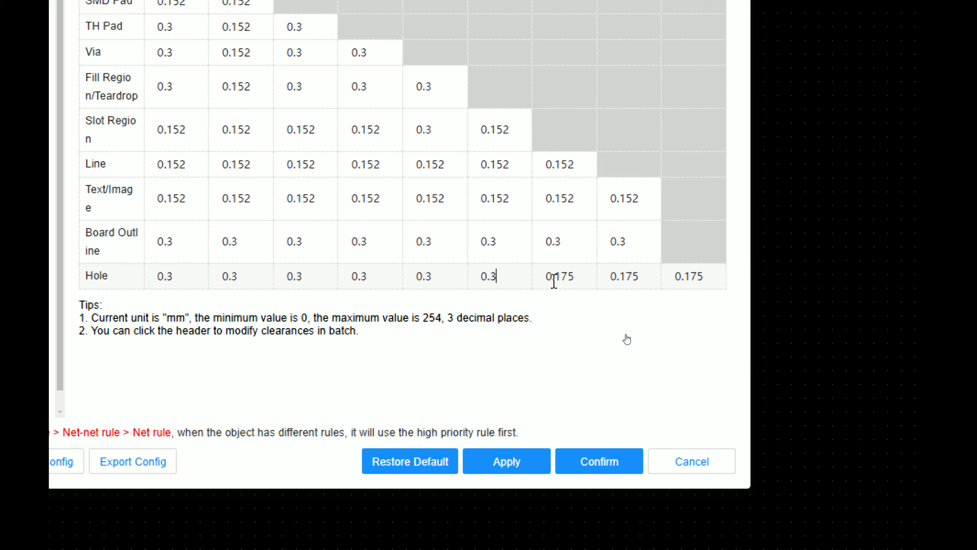
pyautogui.doubleClick(558, 276)
pyautogui.write('0.3')
pyautogui.click(551, 277)
pyautogui.write('0')
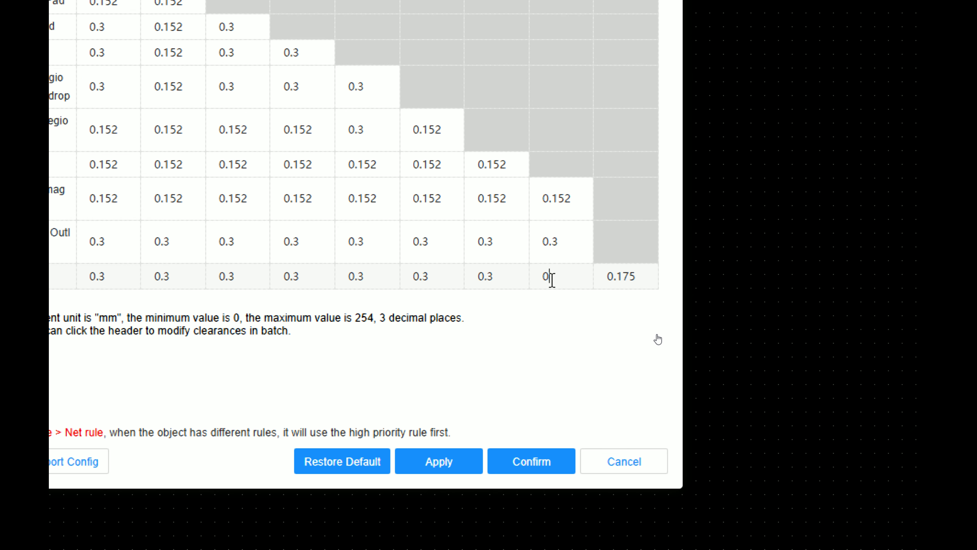
pyautogui.write('.3')
pyautogui.doubleClick(549, 271)
pyautogui.write('0.3')
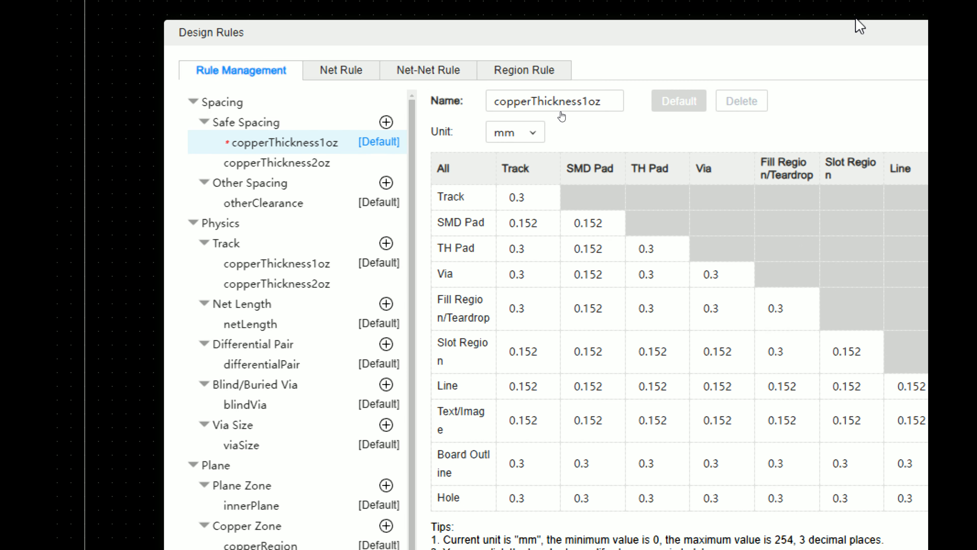
# - In the copperThickness1oz track rule, set the minimum stroke width to 0.254 mm and the default to 0.75 mm
pyautogui.click(303, 265)
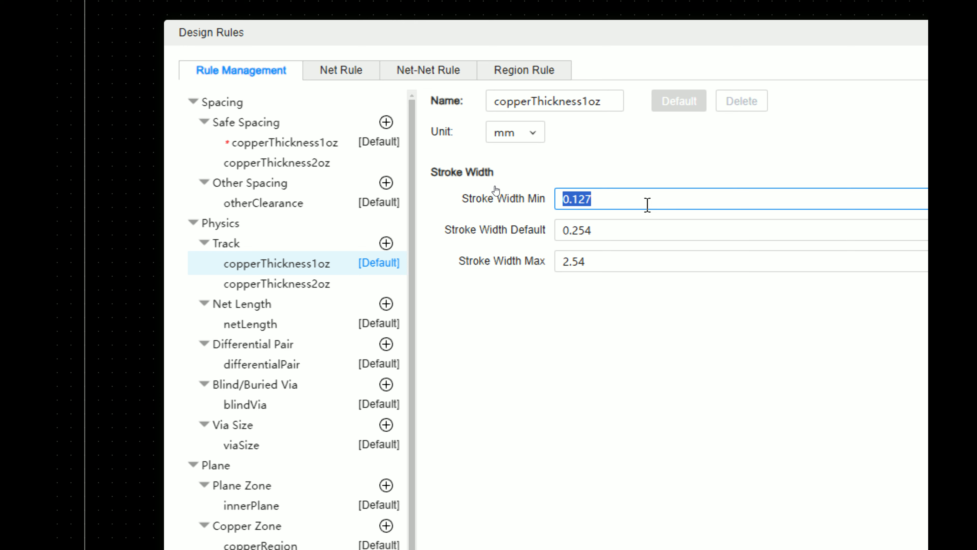
pyautogui.write('0')
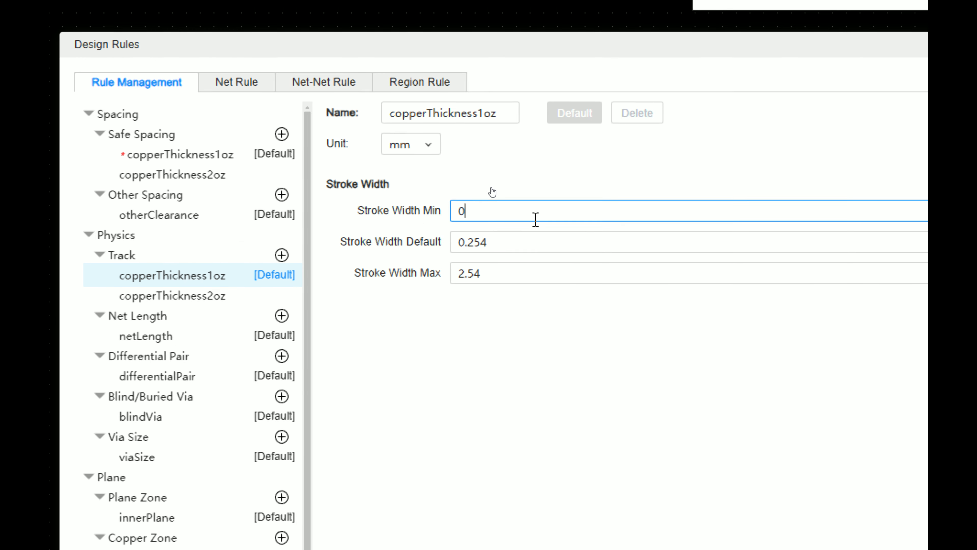
pyautogui.write('.7')
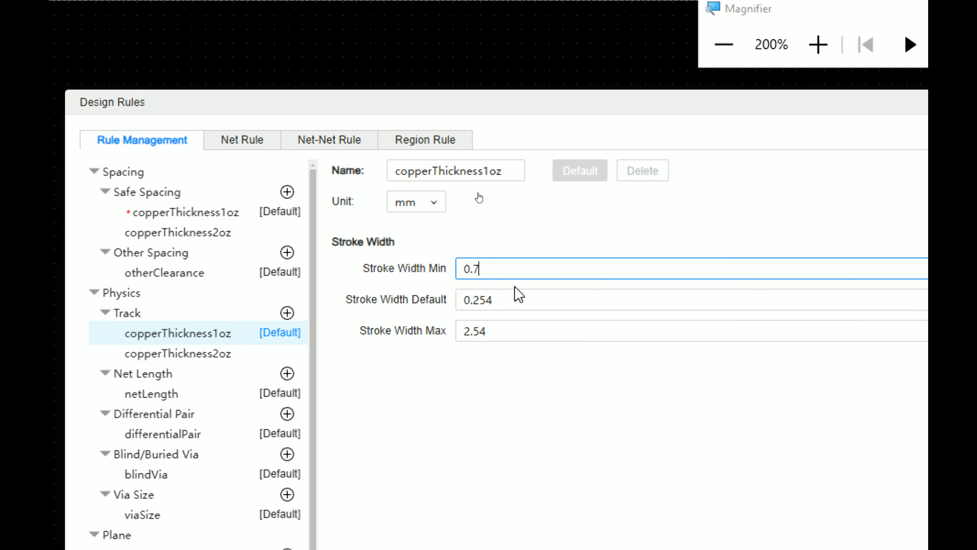
pyautogui.click(519, 308)
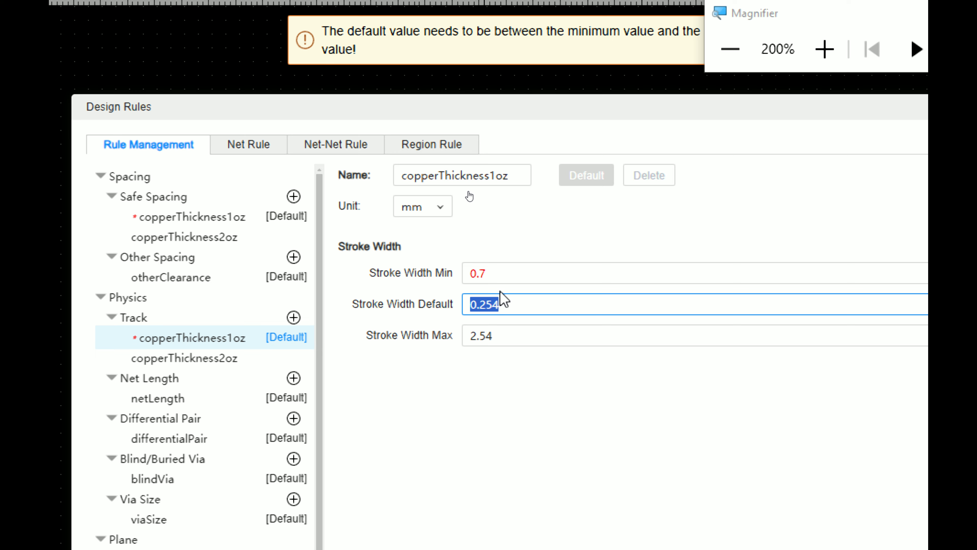
pyautogui.hotkey('shift', 'Tab')
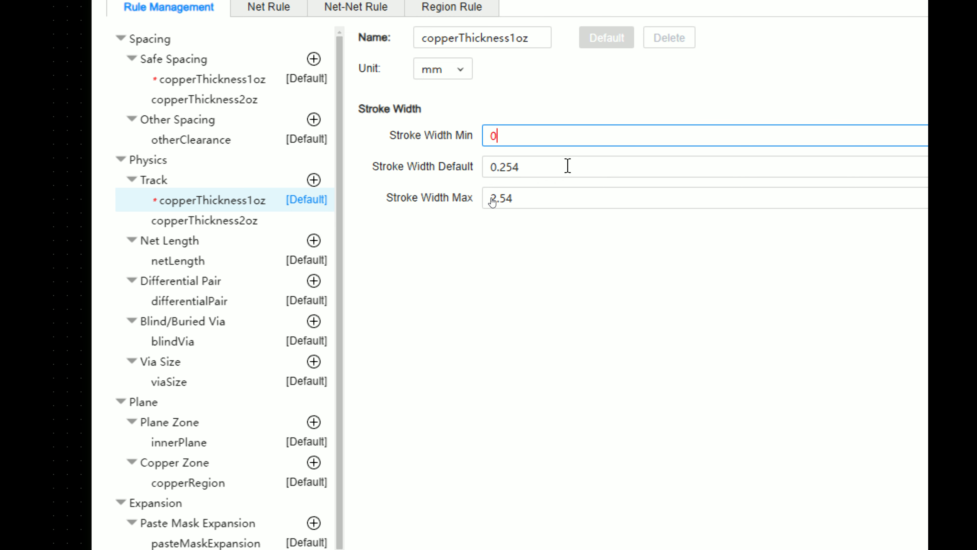
pyautogui.write('.254')
pyautogui.press('Tab')
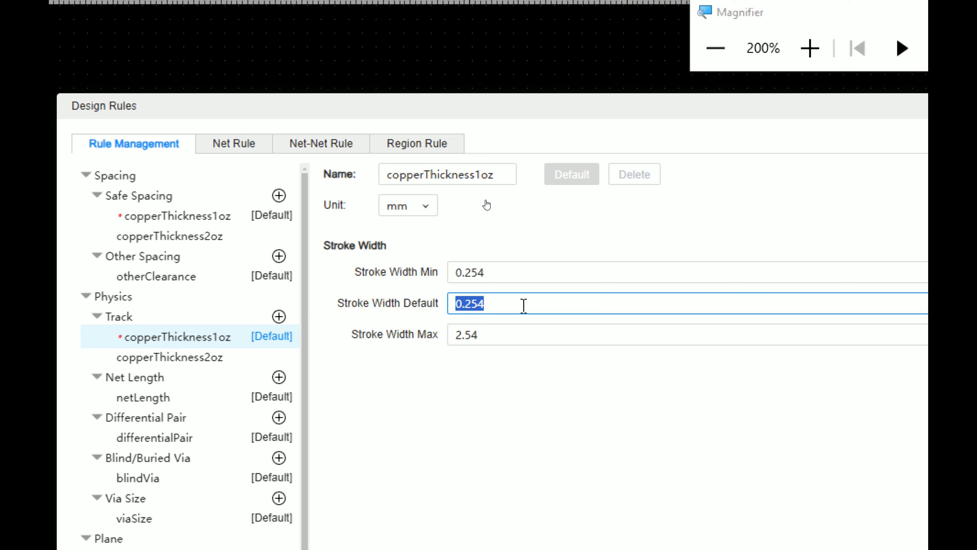
pyautogui.write('0.7')
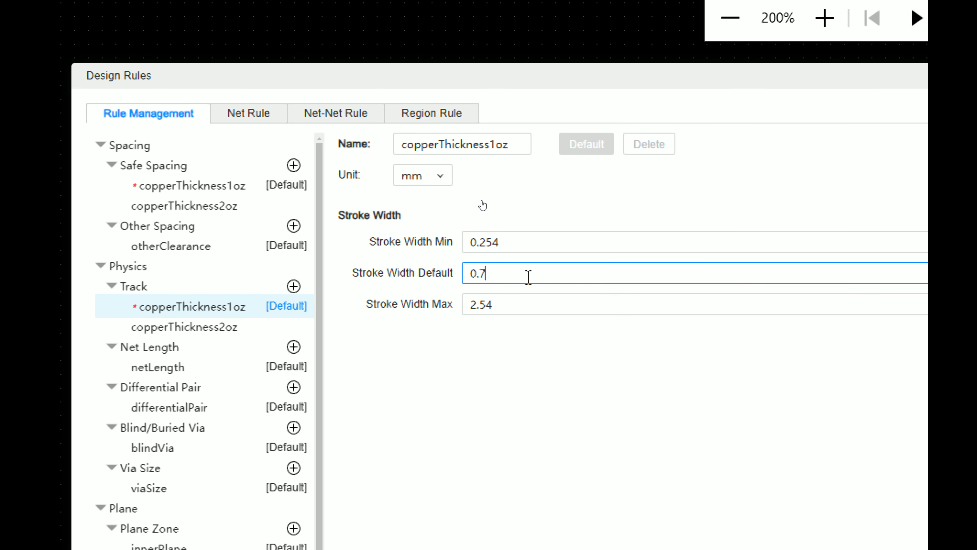
pyautogui.write('5')
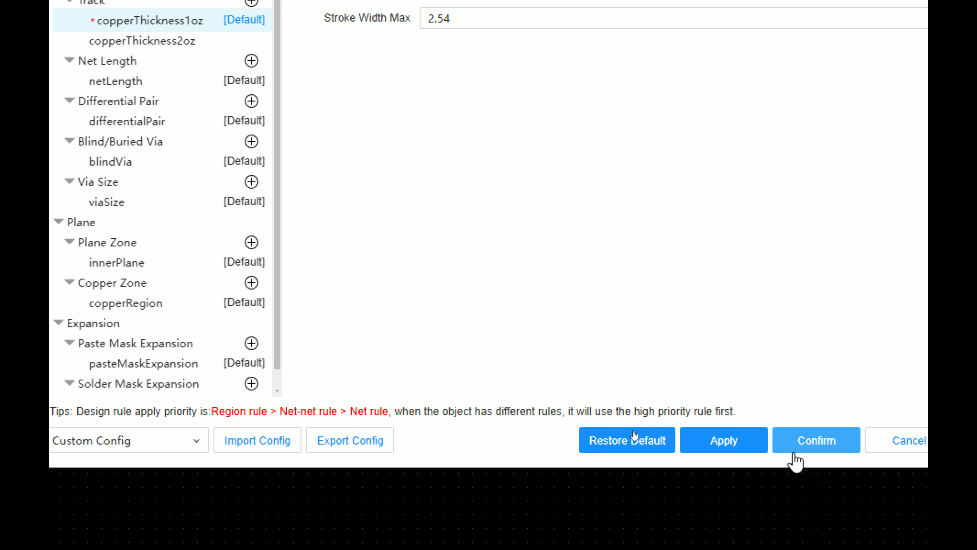
# - Confirm the design rules and run auto routing on the Bottom Layer
pyautogui.click(754, 447)
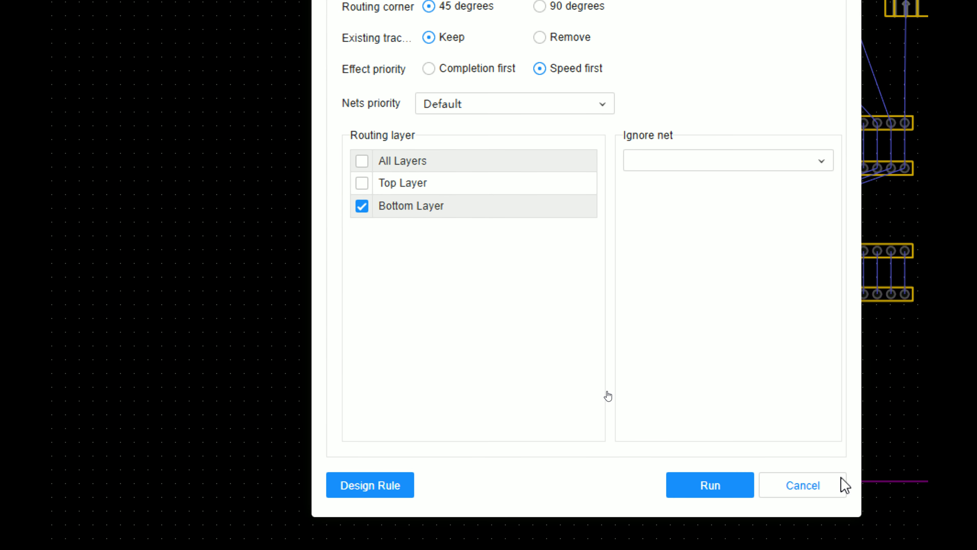
pyautogui.click(719, 485)
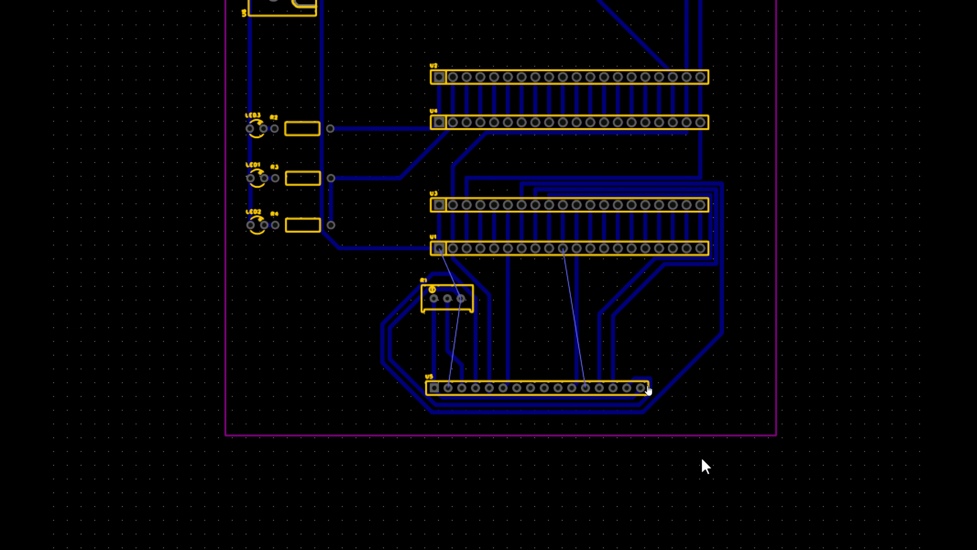
pyautogui.scroll(3, 615, 398)
pyautogui.scroll(-5, 492, 227)
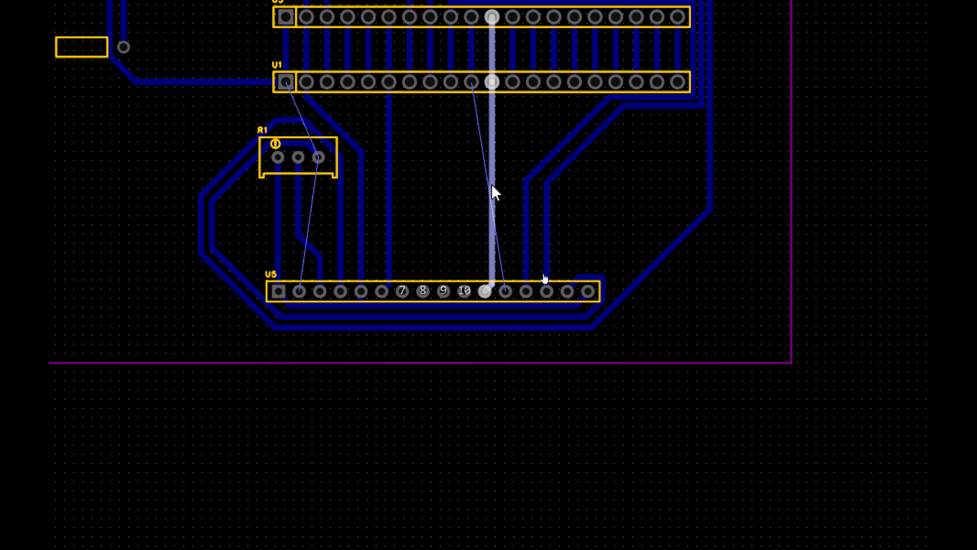
# - Shift the long vertical A4 track between U1 and U5 sideways so that it runs straight into U5's pin 11
pyautogui.scroll(8, 495, 192)
pyautogui.moveTo(524, 328)
pyautogui.mouseDown()
pyautogui.moveTo(495, 353)
pyautogui.moveTo(481, 329)
pyautogui.mouseUp()
pyautogui.scroll(-4, 510, 277)
pyautogui.scroll(3, 471, 66)
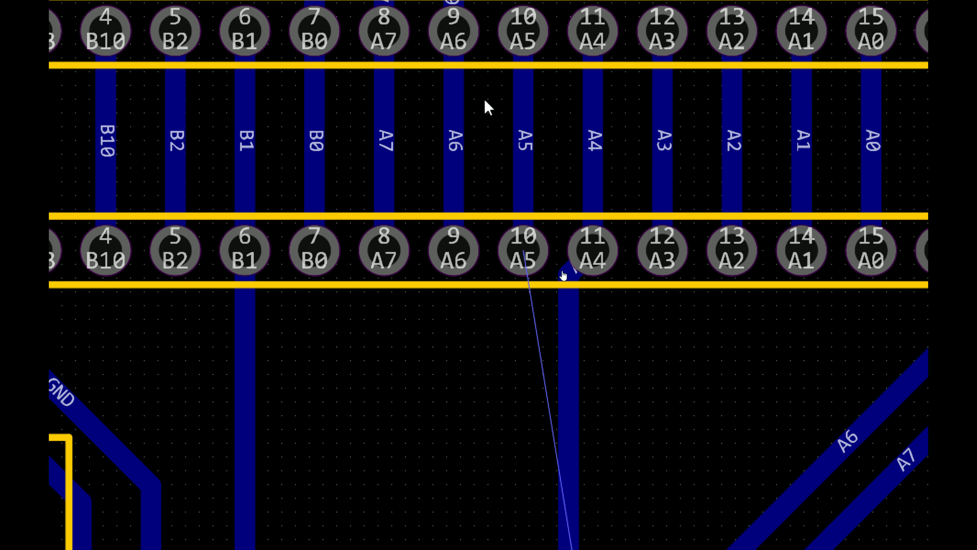
pyautogui.scroll(6, 597, 290)
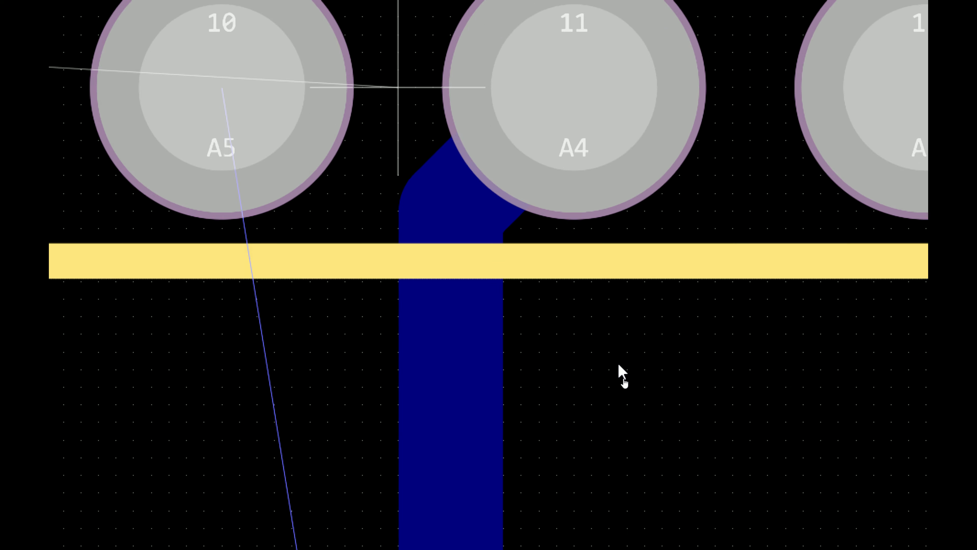
pyautogui.moveTo(450, 319)
pyautogui.mouseDown()
pyautogui.moveTo(452, 251)
pyautogui.moveTo(523, 329)
pyautogui.moveTo(569, 474)
pyautogui.moveTo(546, 454)
pyautogui.moveTo(465, 480)
pyautogui.mouseUp()
pyautogui.scroll(-8, 473, 423)
pyautogui.scroll(2, 495, 504)
pyautogui.moveTo(497, 510); pyautogui.dragTo(499, 296, button='right')
pyautogui.moveTo(503, 533); pyautogui.dragTo(503, 521, button='right')
pyautogui.scroll(3, 464, 510)
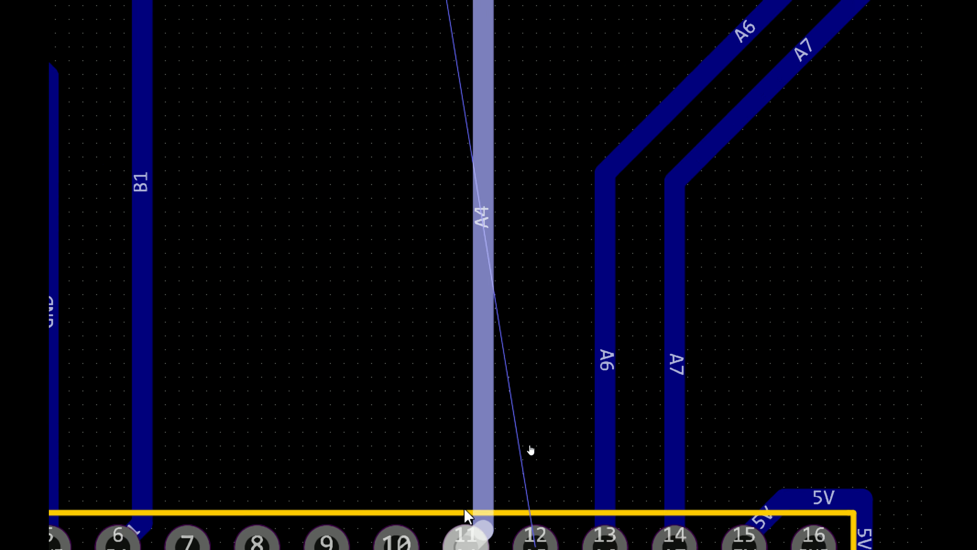
pyautogui.moveTo(482, 369); pyautogui.dragTo(472, 66, button='right')
pyautogui.moveTo(509, 259); pyautogui.dragTo(486, 116)
# - Move the A4 track's upper bend down, away from U1's pads, leaving a straight exit from U1's pin 11
pyautogui.scroll(-7, 511, 128)
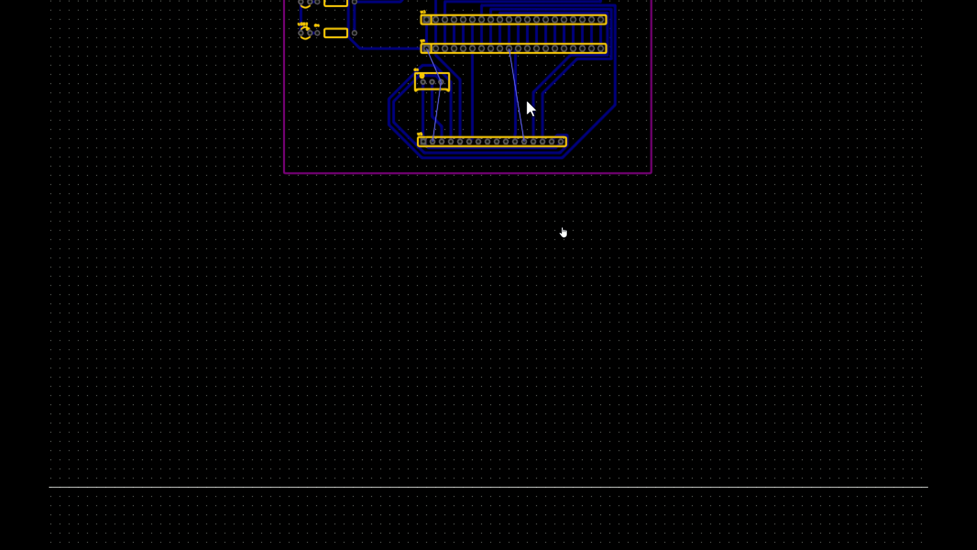
pyautogui.scroll(5, 525, 30)
pyautogui.scroll(2, 514, 200)
pyautogui.scroll(1, 310, 230)
pyautogui.click(313, 232)
pyautogui.click(379, 444)
pyautogui.moveTo(366, 179); pyautogui.dragTo(364, 399)
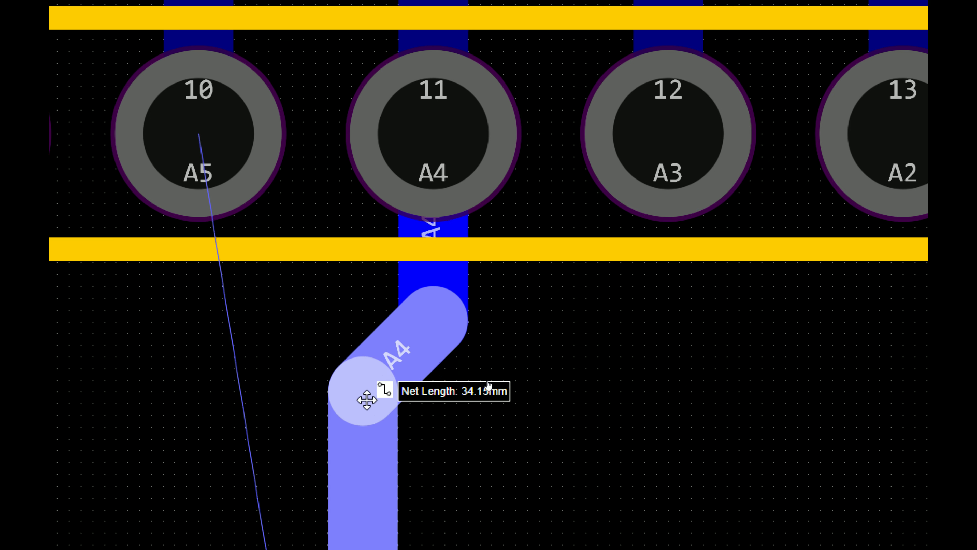
# - Move the B0 track's loop above R1 up and outward, away from the 5V track
pyautogui.scroll(-7, 529, 398)
pyautogui.scroll(3, 519, 460)
pyautogui.moveTo(522, 472); pyautogui.dragTo(583, 430, button='right')
pyautogui.scroll(2, 214, 395)
pyautogui.moveTo(231, 393); pyautogui.dragTo(542, 289, button='right')
pyautogui.scroll(-3, 541, 287)
pyautogui.moveTo(515, 148); pyautogui.dragTo(525, 206, button='right')
pyautogui.scroll(2, 513, 182)
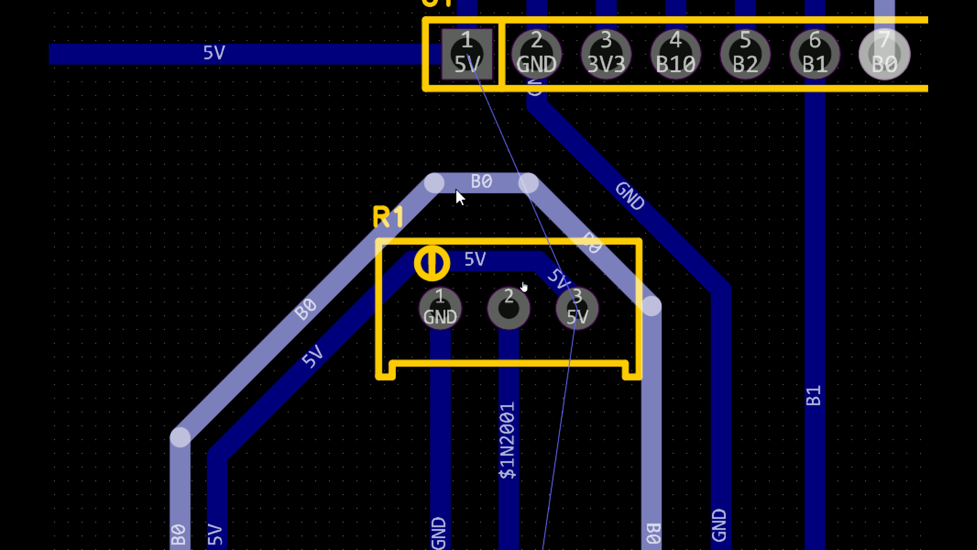
pyautogui.moveTo(437, 186); pyautogui.dragTo(420, 151)
pyautogui.moveTo(495, 185); pyautogui.dragTo(483, 156)
pyautogui.moveTo(346, 274); pyautogui.dragTo(259, 218)
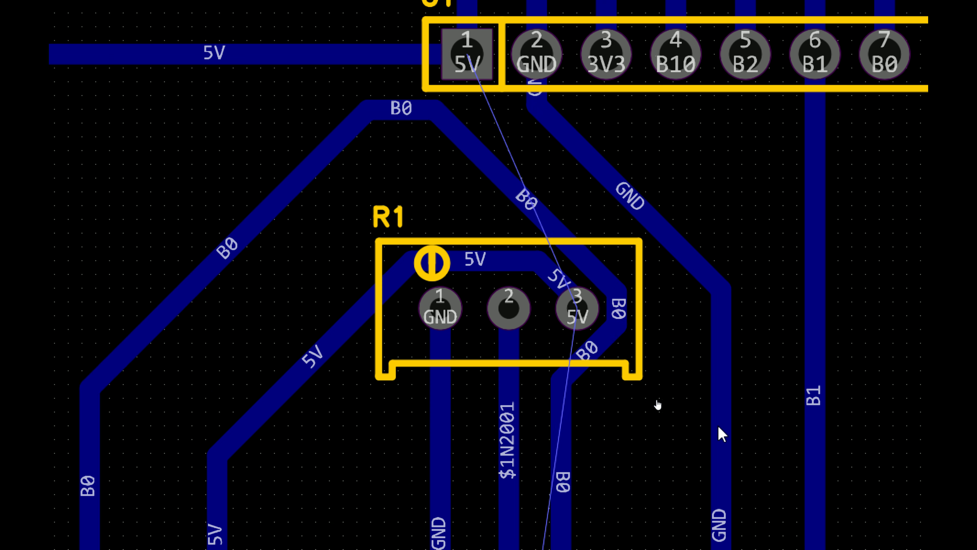
# - Shift the B0 track beside R1's pin 3 outward beyond R1's outline to widen its clearance from the pad
pyautogui.scroll(3, 722, 434)
pyautogui.scroll(3, 454, 151)
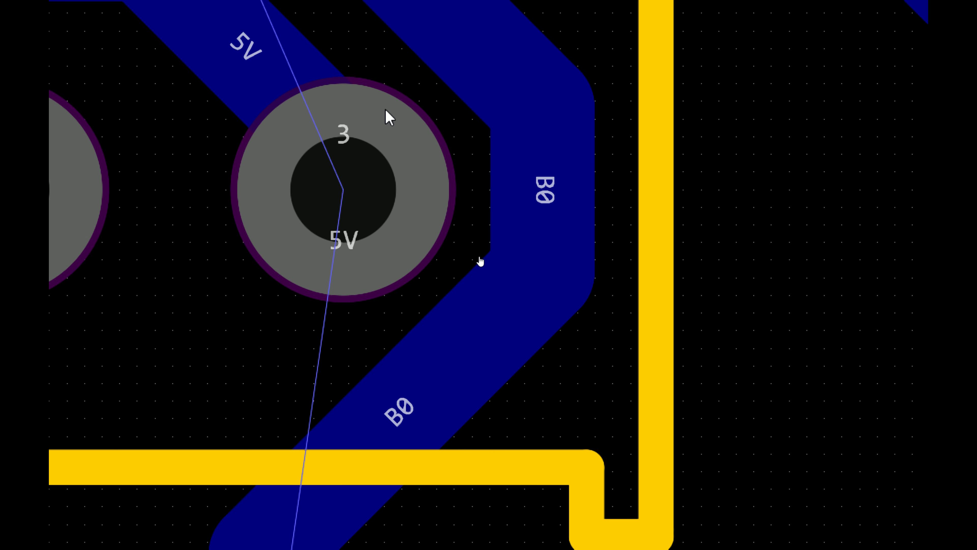
pyautogui.scroll(-4, 462, 192)
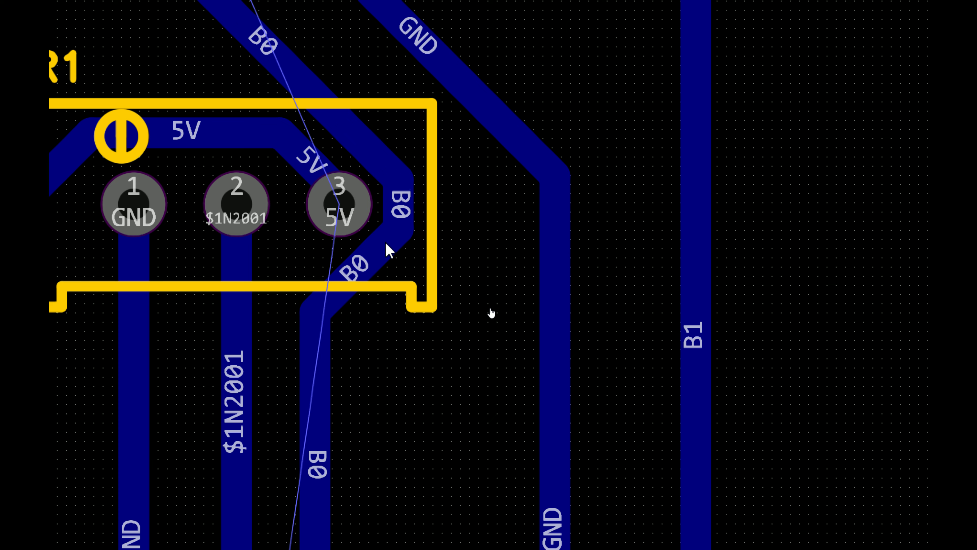
pyautogui.moveTo(319, 382)
pyautogui.mouseDown()
pyautogui.moveTo(418, 395)
pyautogui.moveTo(388, 398)
pyautogui.mouseUp()
pyautogui.scroll(-3, 557, 196)
pyautogui.scroll(2, 366, 109)
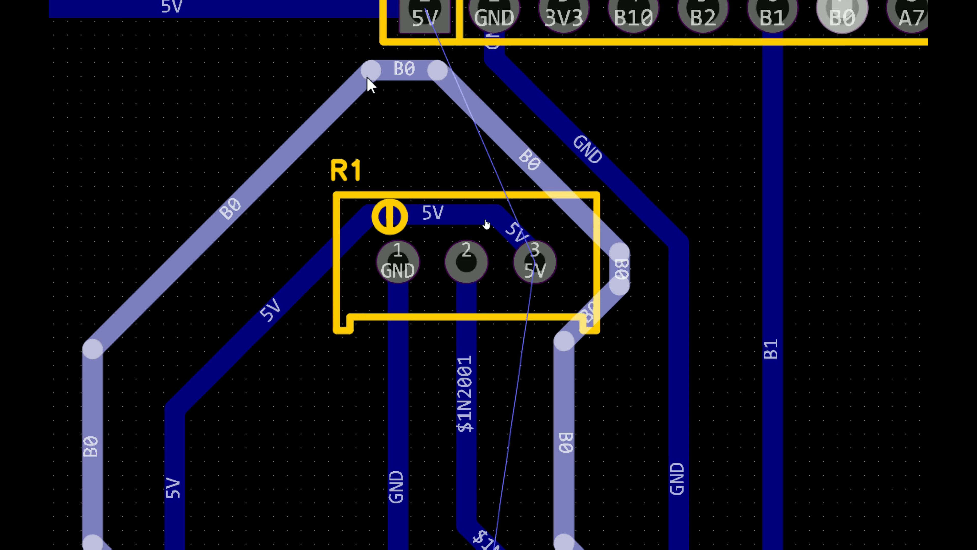
# - Lower the B0 track's horizontal section above R1 and pull in its slanted segment
pyautogui.moveTo(371, 73); pyautogui.dragTo(310, 139)
pyautogui.moveTo(426, 71); pyautogui.dragTo(390, 139)
pyautogui.moveTo(371, 74); pyautogui.dragTo(341, 135)
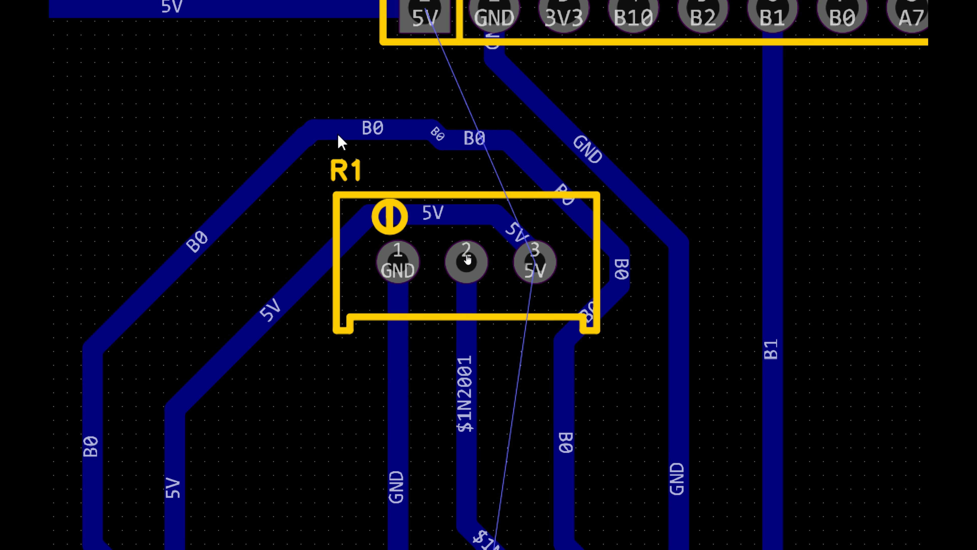
# - Move the 5V track at R1 up above the component outline and smooth the B0 track running over it
pyautogui.scroll(2, 495, 275)
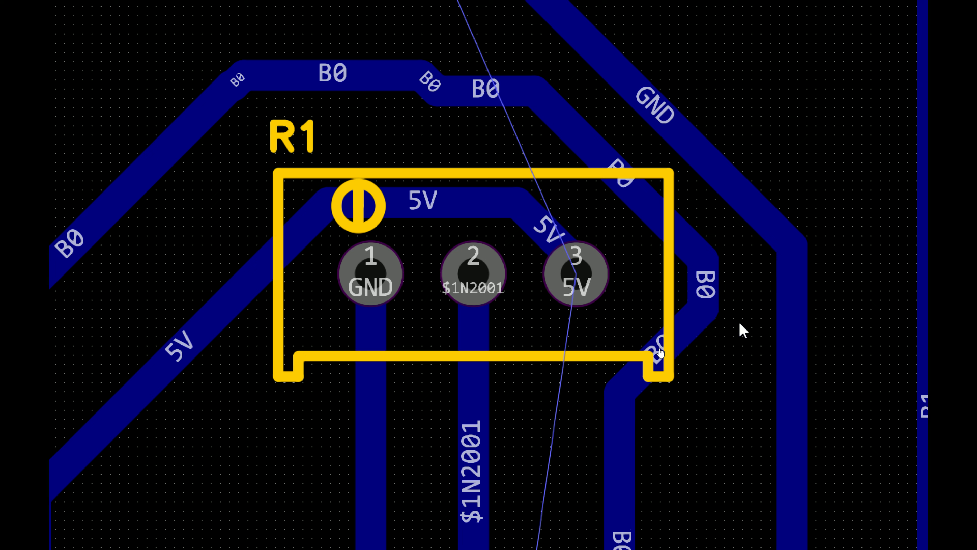
pyautogui.scroll(-3, 743, 331)
pyautogui.scroll(5, 488, 266)
pyautogui.click(612, 375)
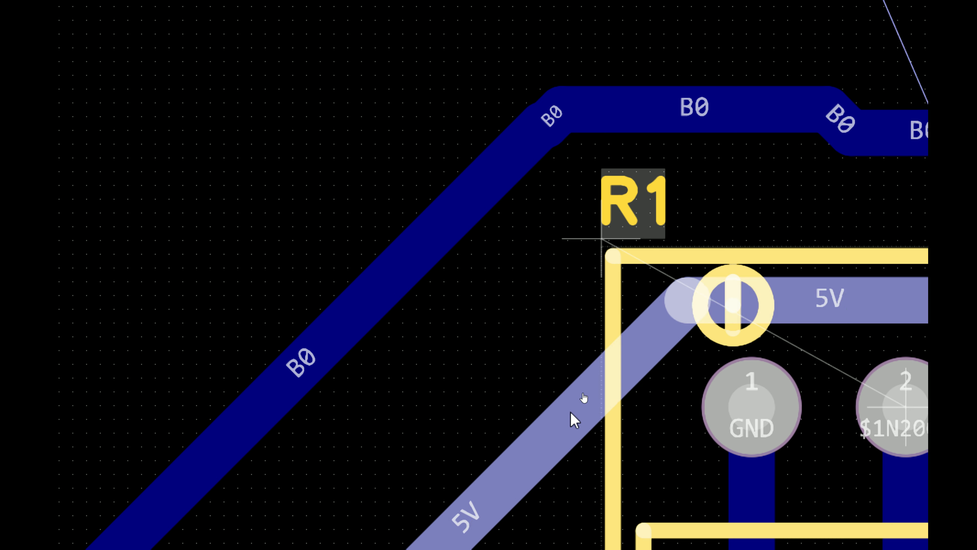
pyautogui.click(573, 420)
pyautogui.scroll(-2, 600, 385)
pyautogui.click(655, 311)
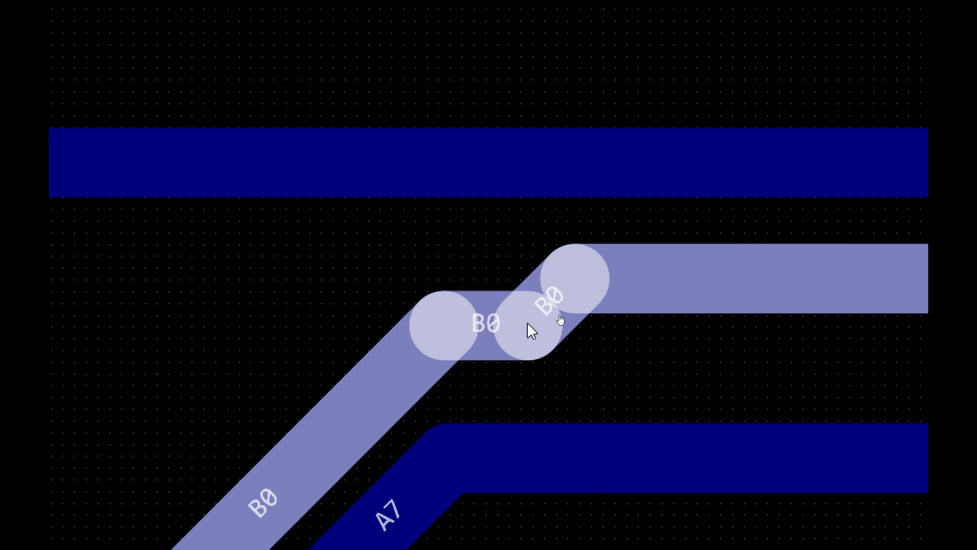
# - Remove the jog in the B0 track's corner above U3 and space the B0 and A7 tracks farther apart
pyautogui.moveTo(528, 327); pyautogui.dragTo(491, 277)
pyautogui.scroll(-4, 550, 371)
pyautogui.click(553, 379)
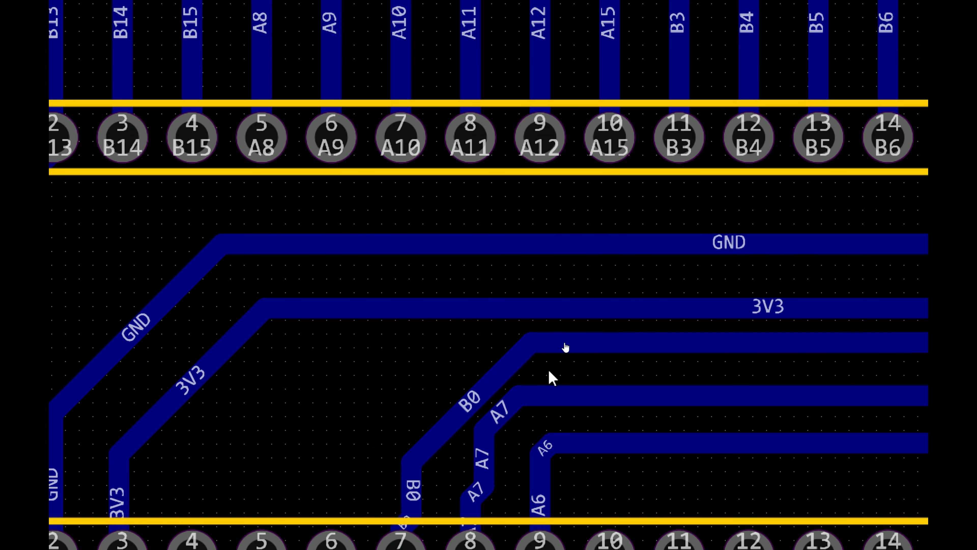
pyautogui.moveTo(486, 384); pyautogui.dragTo(440, 371)
pyautogui.moveTo(475, 437)
pyautogui.mouseDown()
pyautogui.moveTo(481, 478)
pyautogui.moveTo(467, 460)
pyautogui.moveTo(473, 443)
pyautogui.mouseUp()
# - Reshape the A6, A7 and 5V tracks near U5's pins 13 to 15 to spread them apart
pyautogui.scroll(-5, 474, 442)
pyautogui.click(741, 378)
pyautogui.scroll(-4, 672, 342)
pyautogui.moveTo(660, 327); pyautogui.dragTo(580, 137, button='right')
pyautogui.scroll(2, 543, 263)
pyautogui.moveTo(530, 266); pyautogui.dragTo(599, 375, button='right')
pyautogui.scroll(1, 303, 131)
pyautogui.moveTo(362, 108); pyautogui.dragTo(368, 282, button='right')
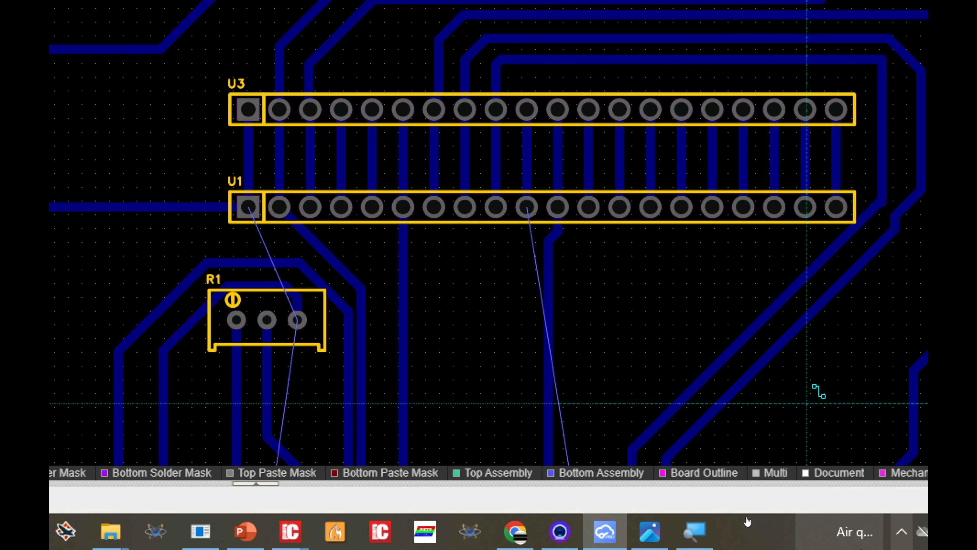
# - Try to route the A5 net from U5's pin 12 toward U1's pin 10
pyautogui.scroll(-2, 675, 419)
pyautogui.scroll(5, 654, 423)
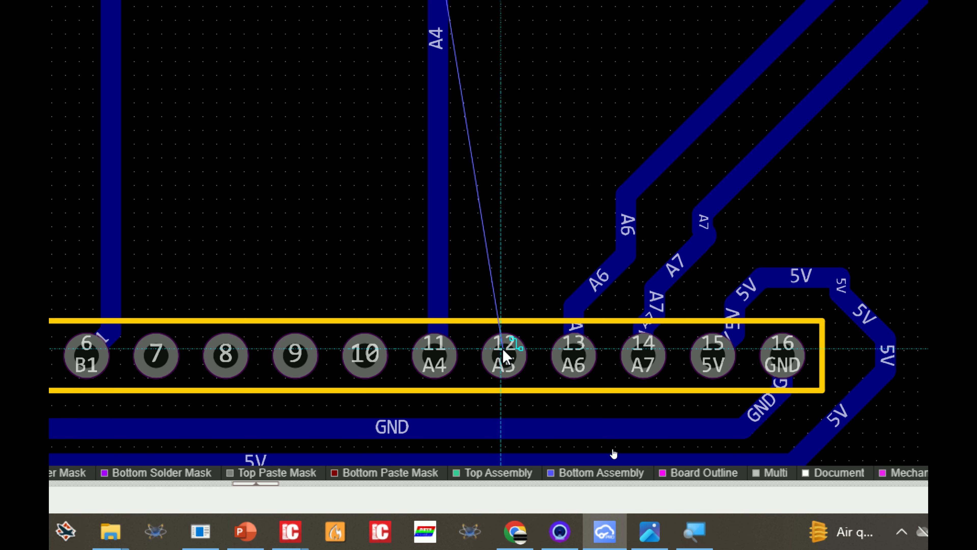
pyautogui.click(504, 356)
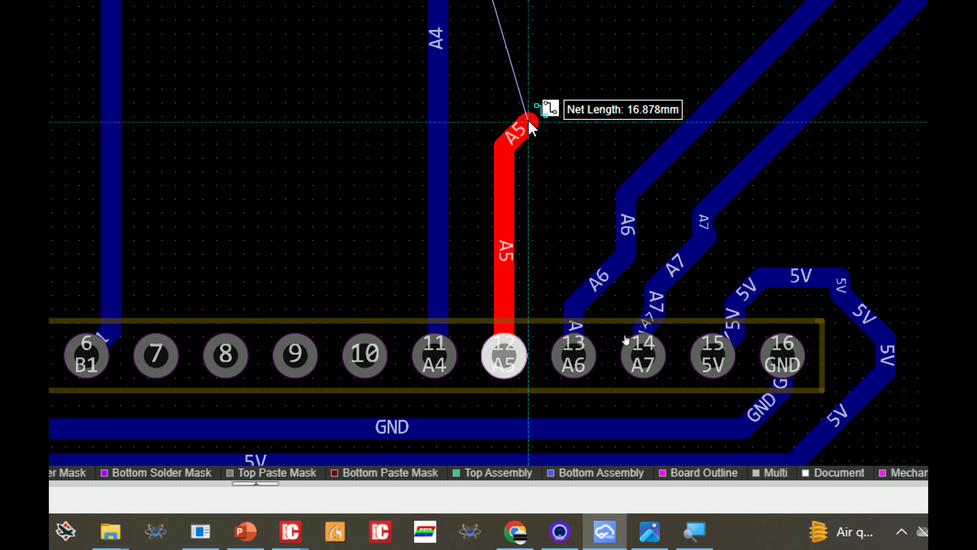
pyautogui.scroll(-2, 528, 120)
pyautogui.scroll(3, 501, 241)
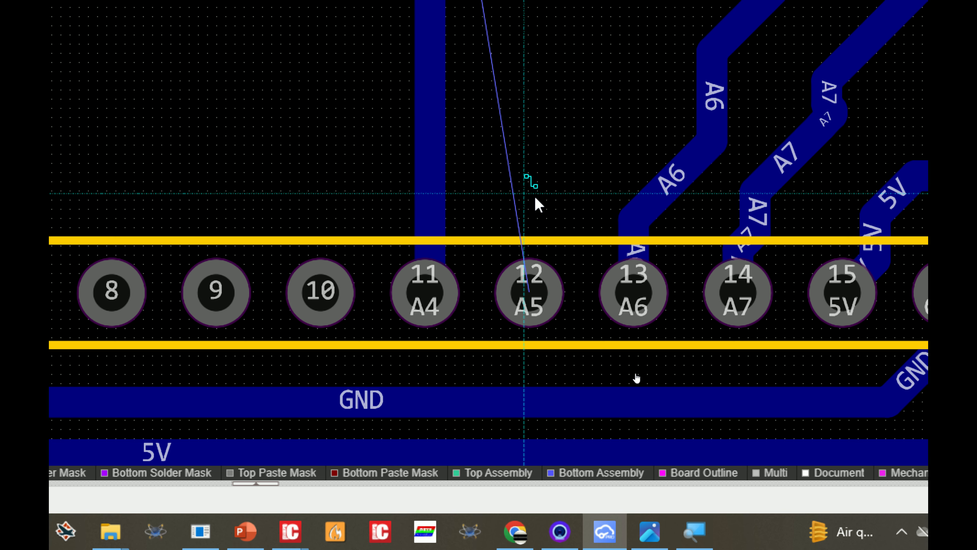
pyautogui.click(542, 174)
pyautogui.press('v')
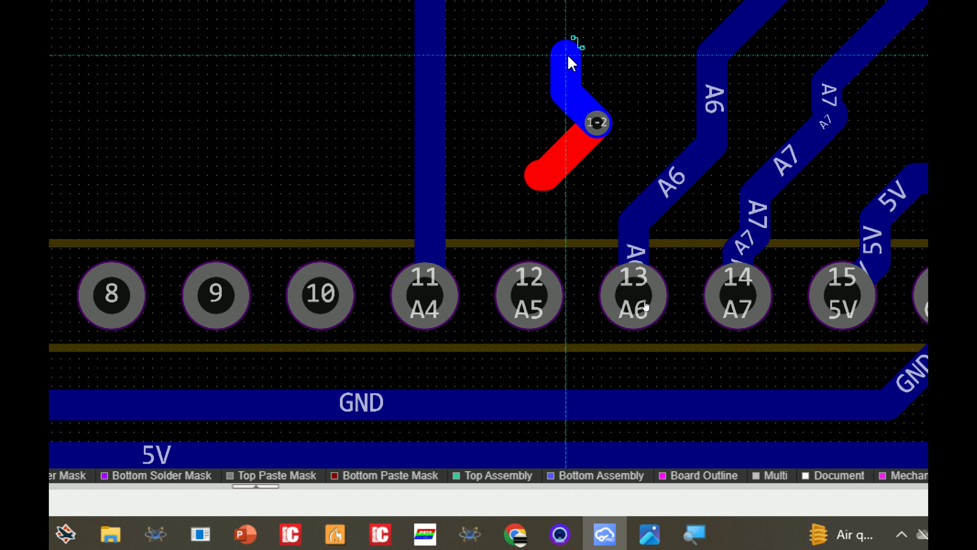
pyautogui.press('Escape')
pyautogui.moveTo(628, 94); pyautogui.dragTo(502, 229)
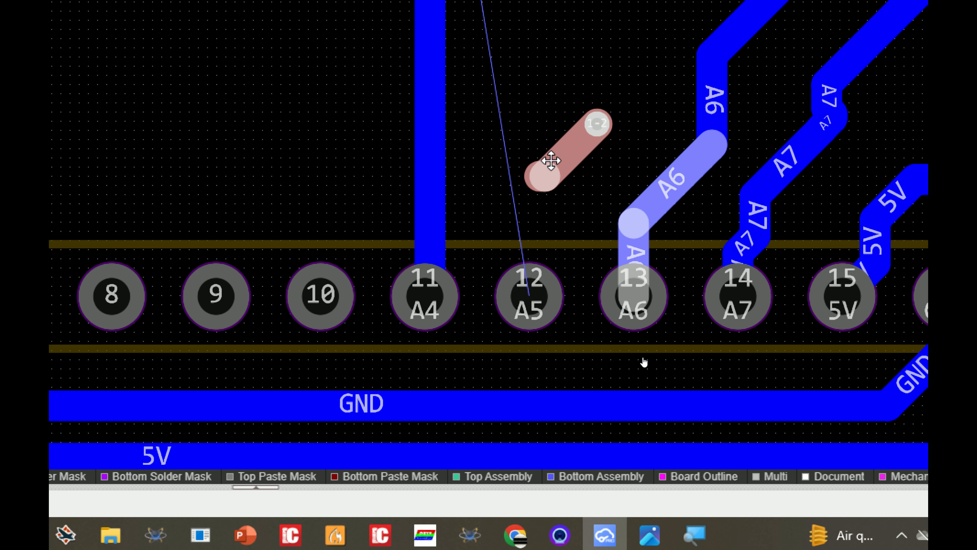
pyautogui.click(550, 161)
pyautogui.moveTo(614, 93); pyautogui.dragTo(540, 162)
pyautogui.press('Delete')
# - Route the A5 net from U5's pin 12 to U1's pin 10, crossing the A4 track on the top layer between two vias
pyautogui.scroll(-4, 548, 141)
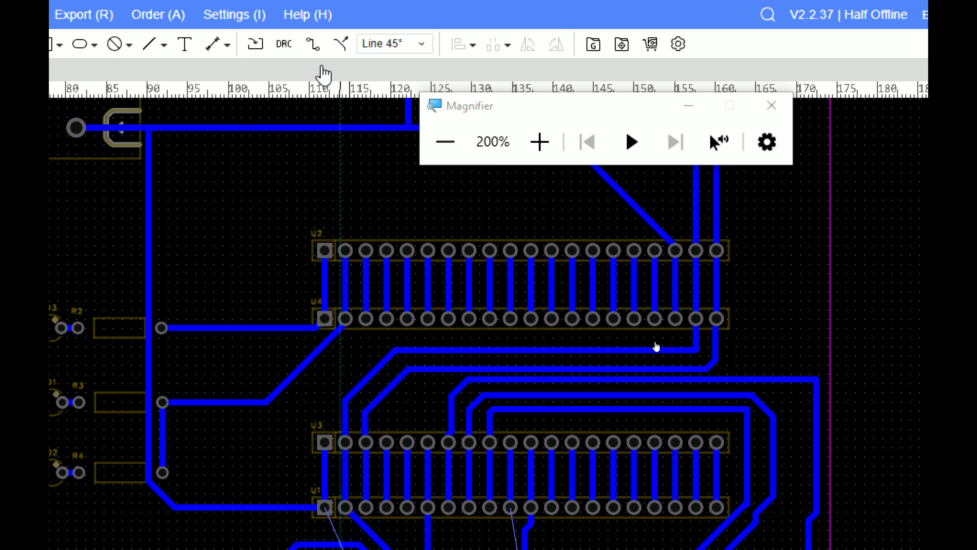
pyautogui.click(313, 44)
pyautogui.scroll(3, 516, 218)
pyautogui.click(514, 206)
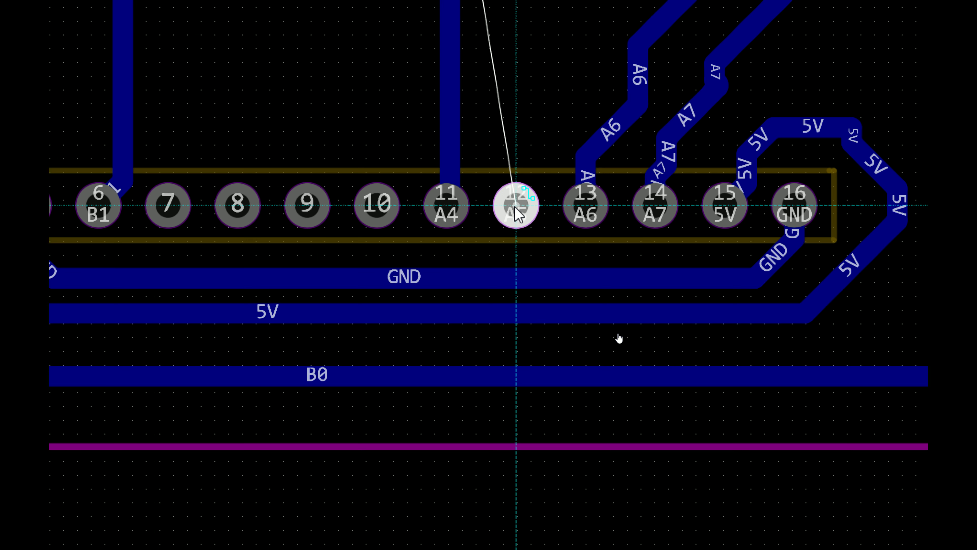
pyautogui.scroll(-5, 528, 120)
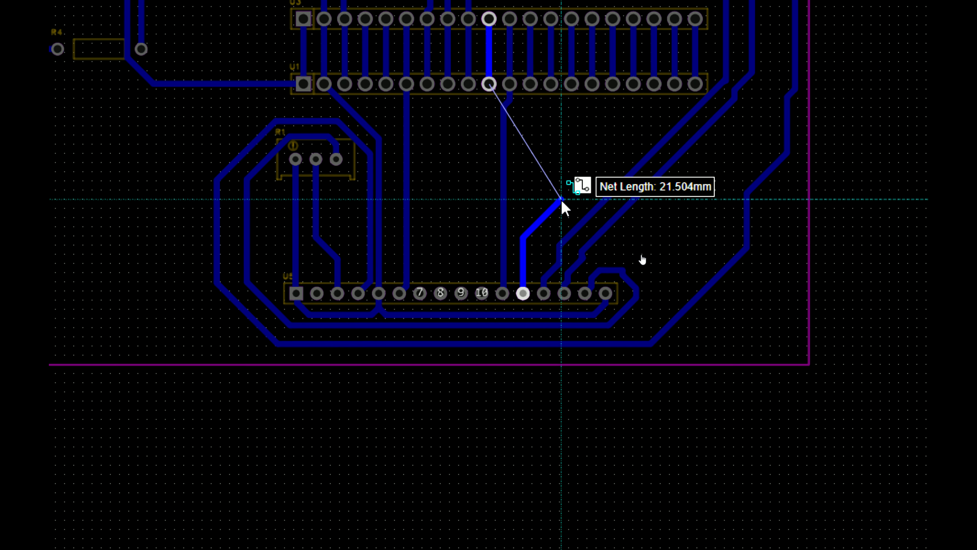
pyautogui.scroll(4, 561, 200)
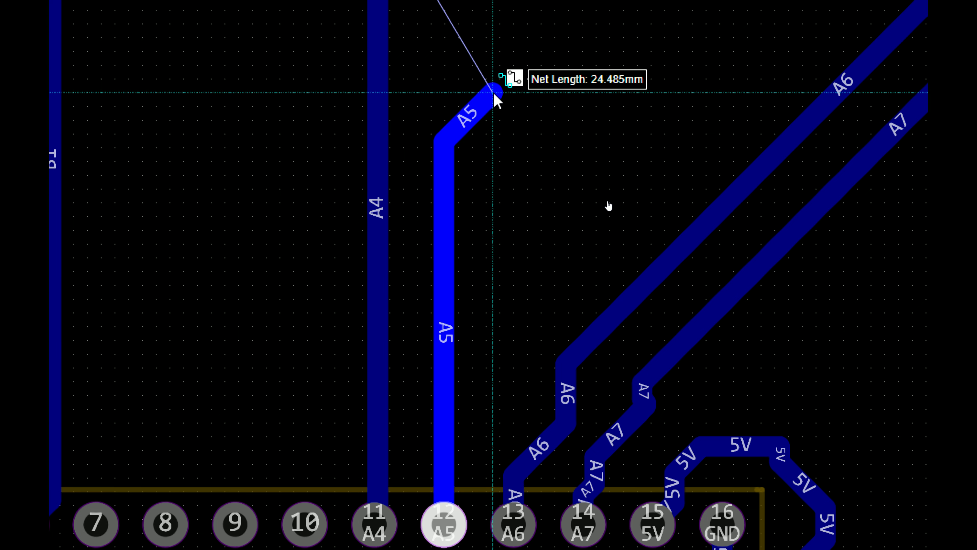
pyautogui.scroll(-4, 494, 94)
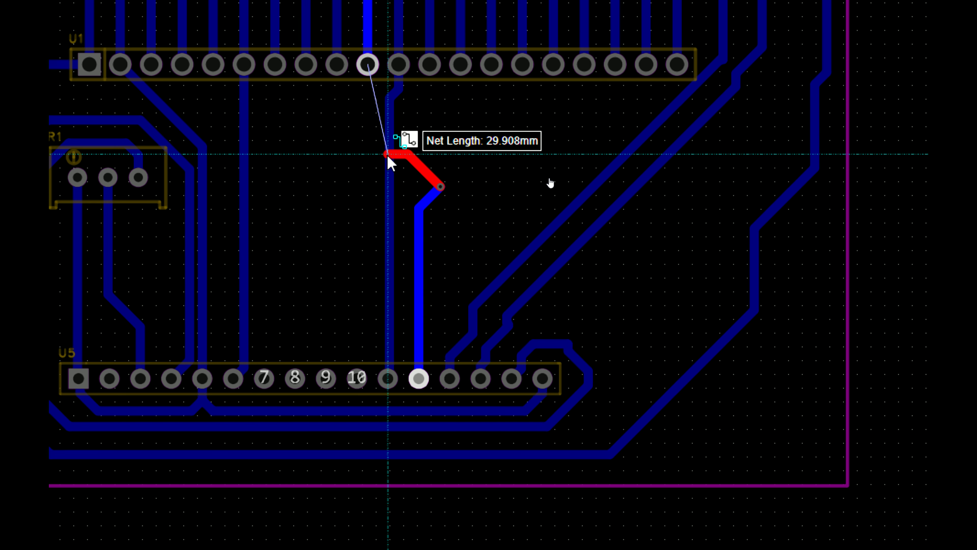
pyautogui.press('b')
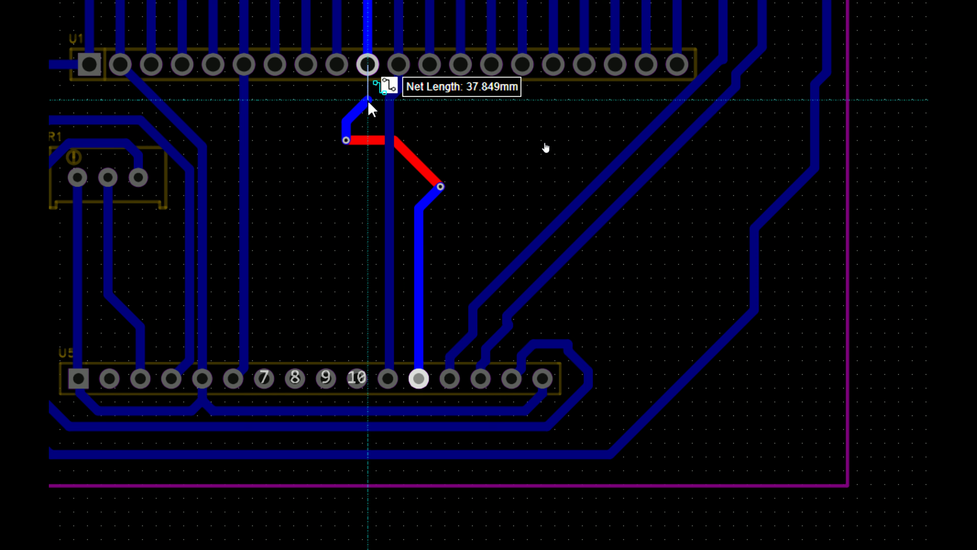
pyautogui.click(372, 61)
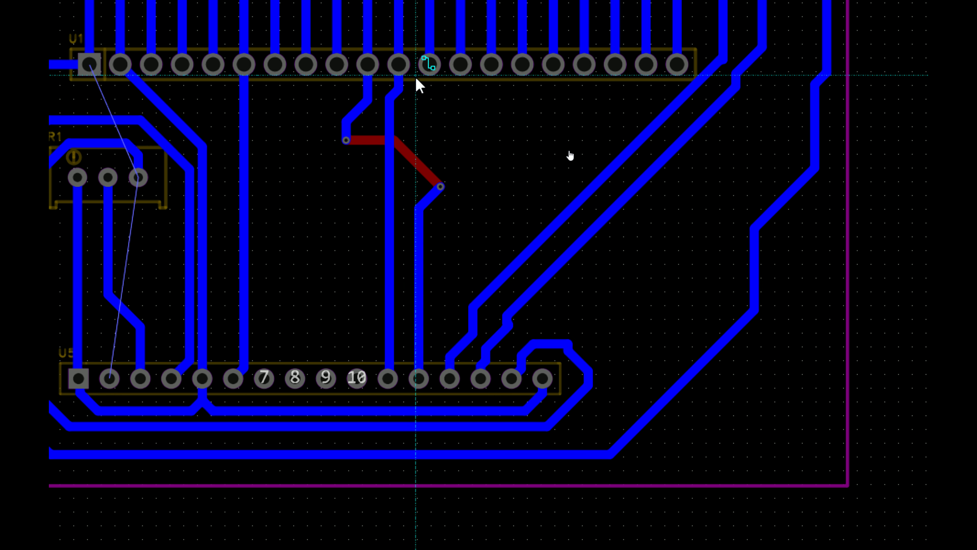
# - Route the 5V net from U5's pin 2 to R1's pin 3, crossing the $1N2001 track on the top layer between two vias
pyautogui.moveTo(89, 323); pyautogui.dragTo(379, 294, button='right')
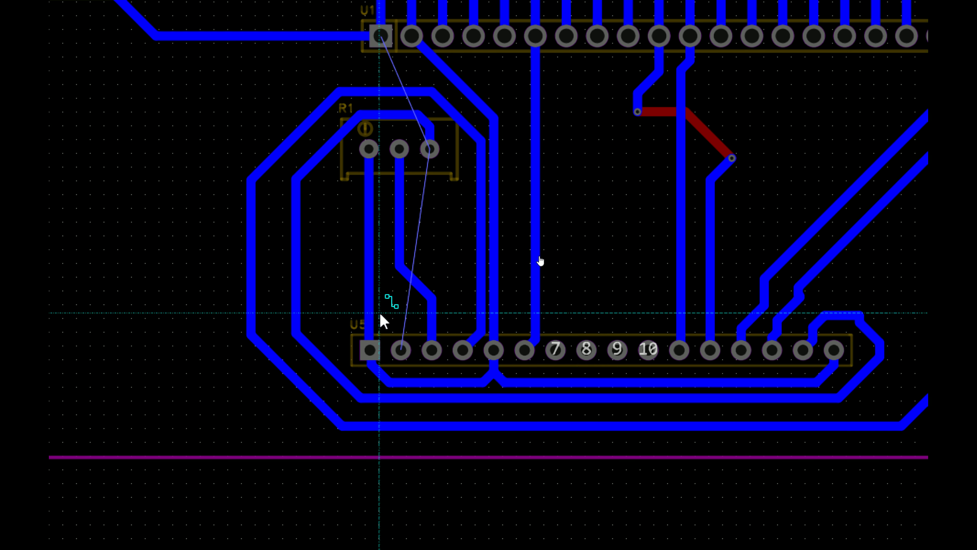
pyautogui.scroll(2, 379, 312)
pyautogui.click(425, 393)
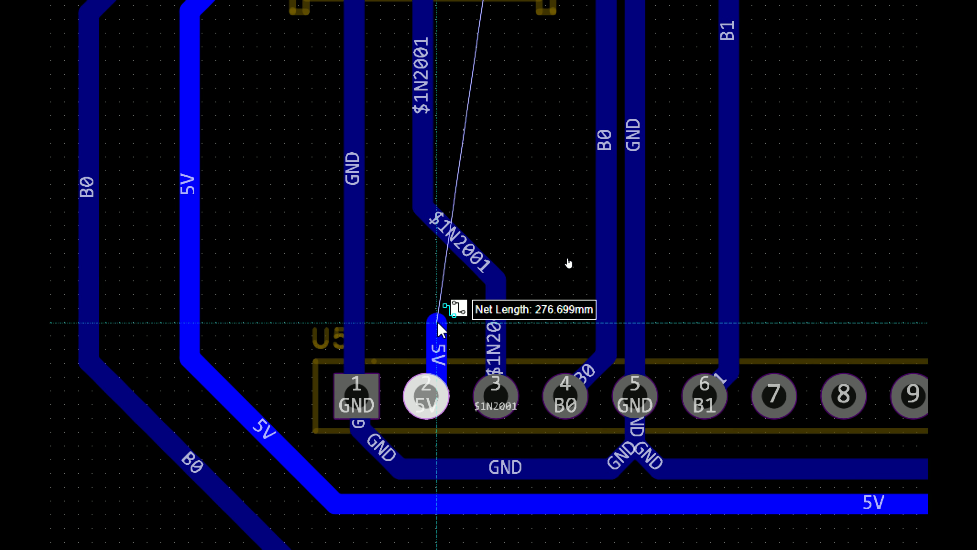
pyautogui.press('t')
pyautogui.scroll(-2, 426, 306)
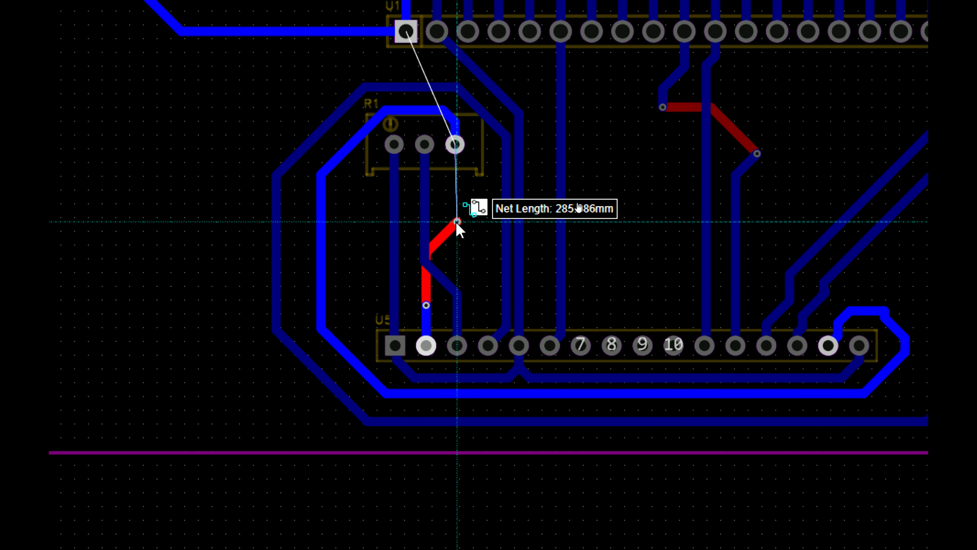
pyautogui.click(460, 145)
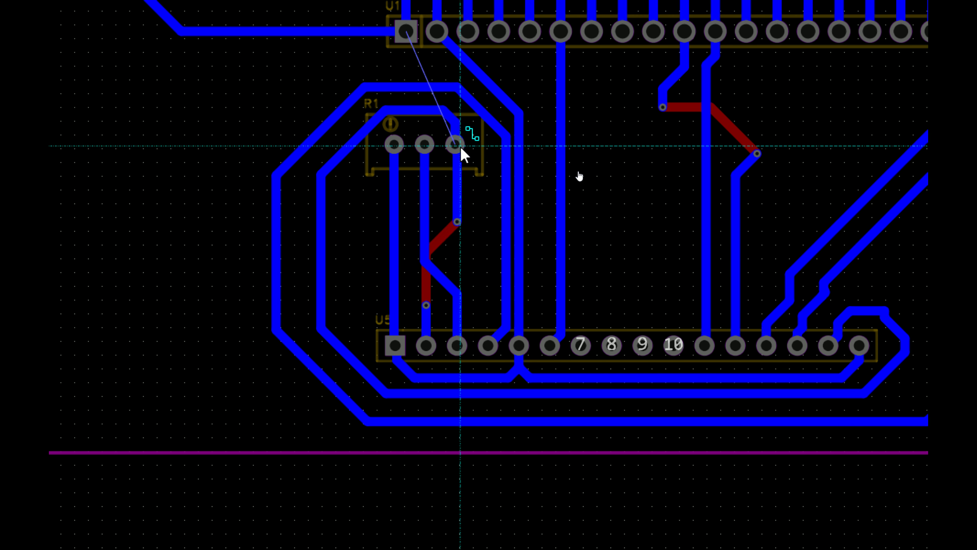
pyautogui.click(457, 143)
pyautogui.press('Escape')
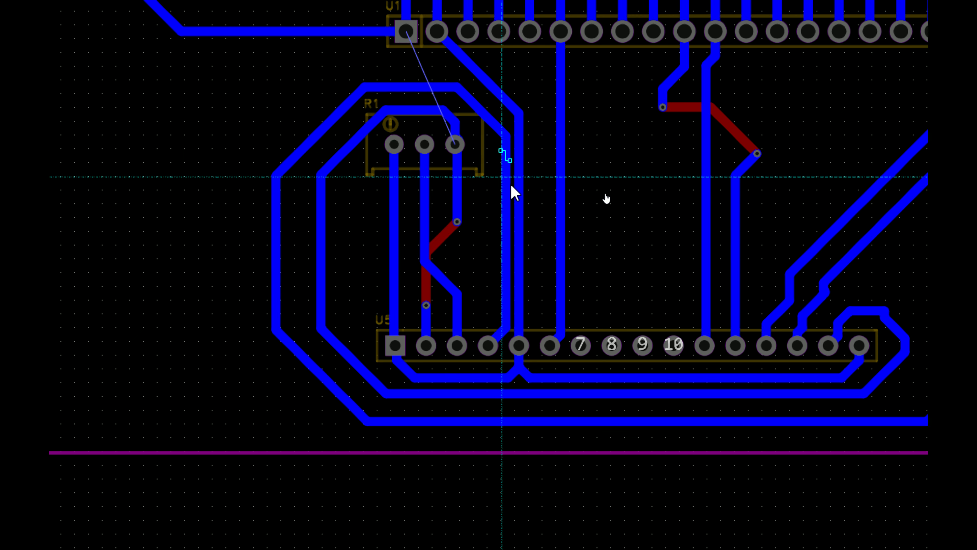
# - Connect the 5V track beside R1 to the 5V track feeding U1's pin 1, crossing the B0 track on the top layer
pyautogui.scroll(5, 503, 201)
pyautogui.scroll(-3, 448, 231)
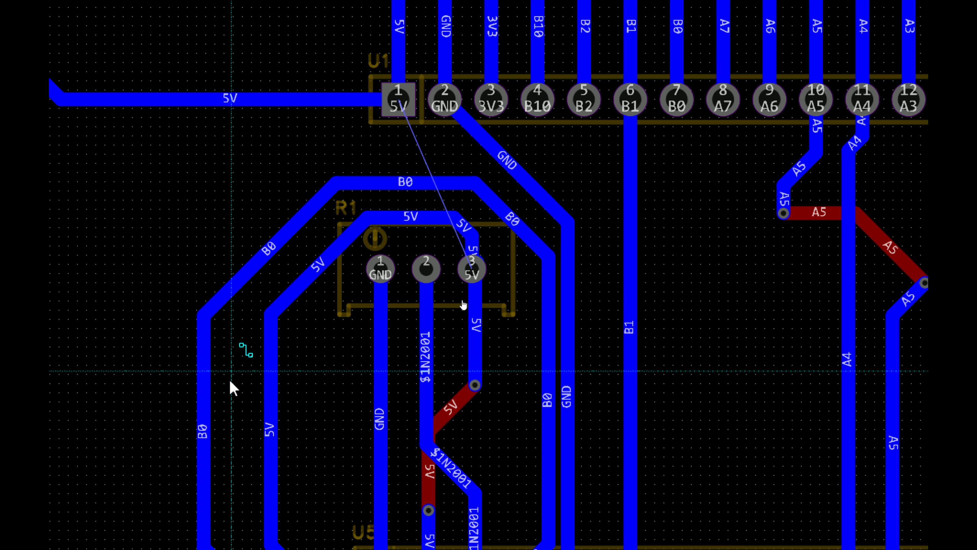
pyautogui.click(270, 378)
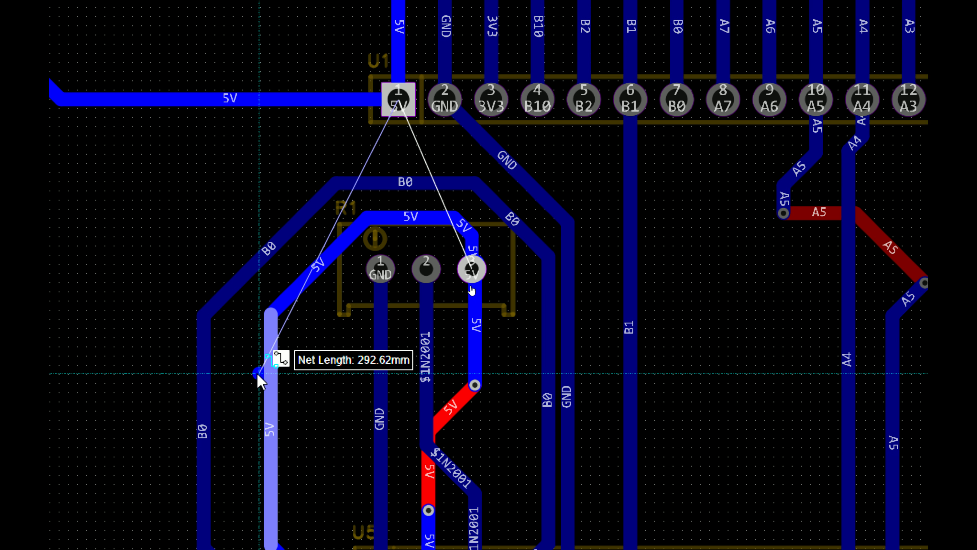
pyautogui.press('t')
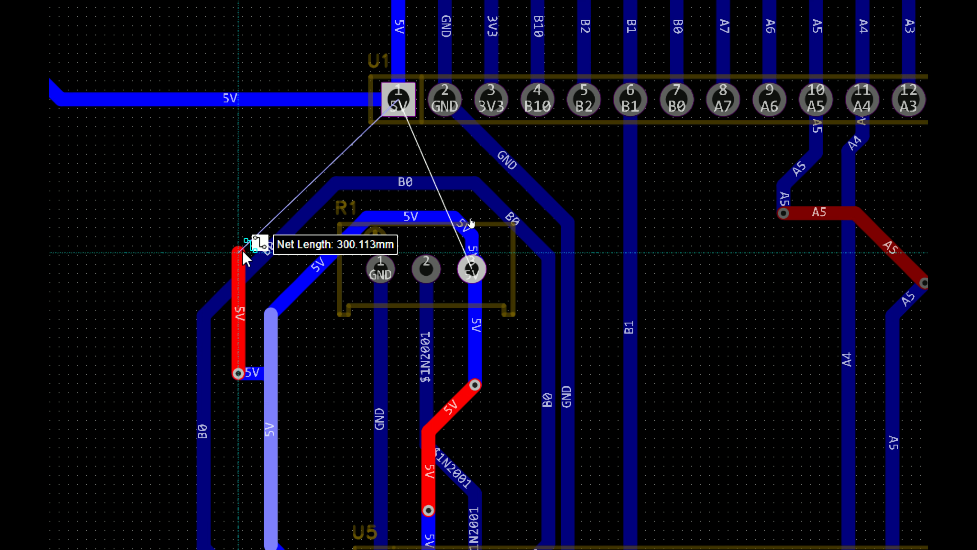
pyautogui.press('b')
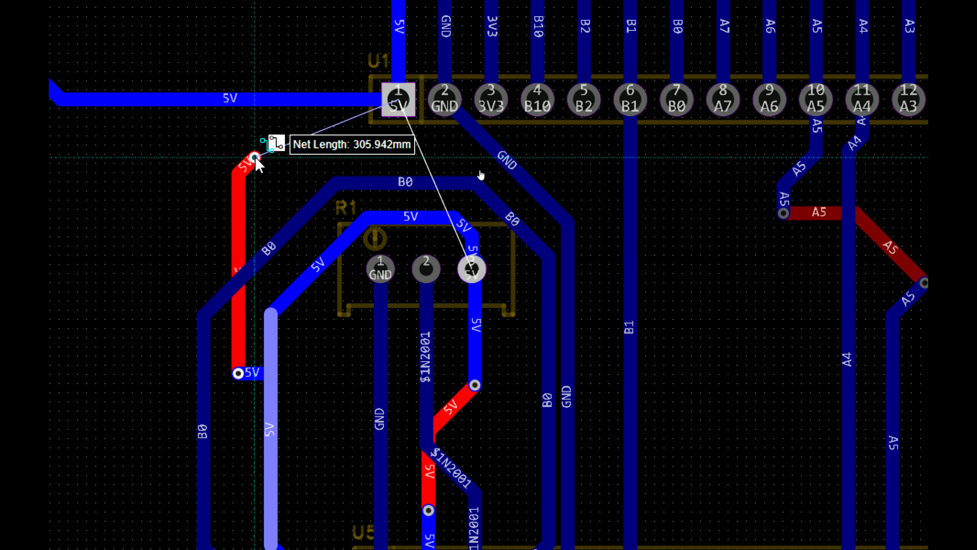
pyautogui.click(272, 100)
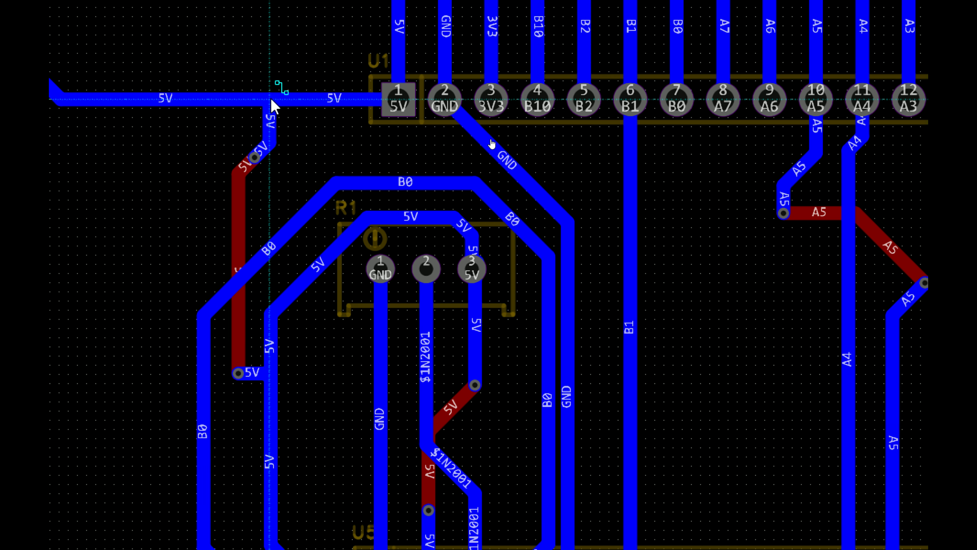
# - Open the PCB's 3D preview, reduce the Magnifier to 100%, and inspect the assembled board
pyautogui.scroll(-5, 292, 70)
pyautogui.moveTo(476, 120); pyautogui.dragTo(500, 382, button='right')
pyautogui.moveTo(505, 133); pyautogui.dragTo(520, 173, button='right')
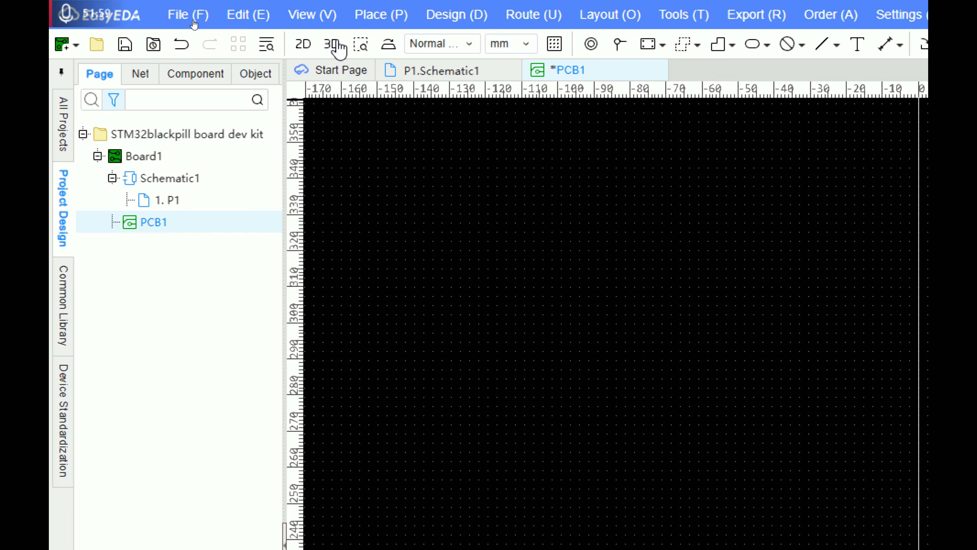
pyautogui.click(333, 45)
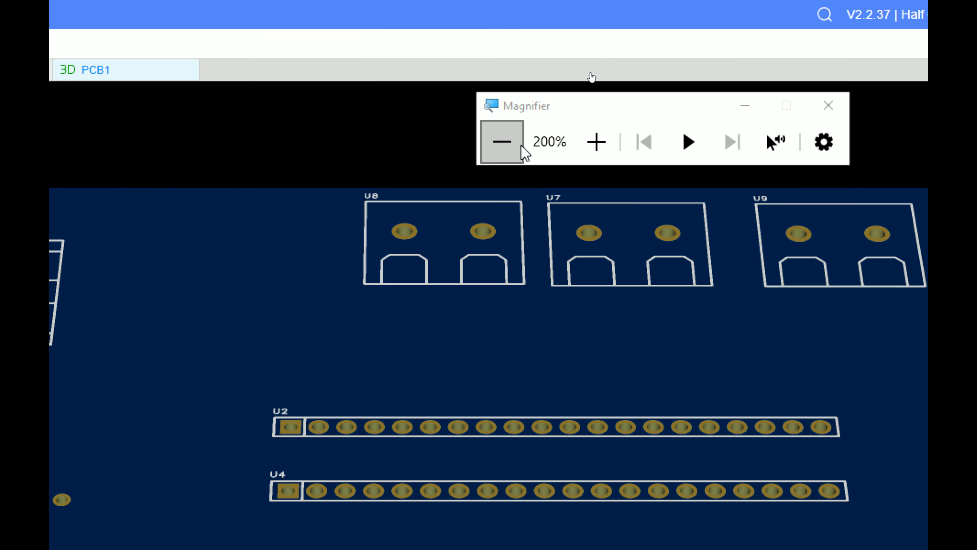
pyautogui.click(504, 141)
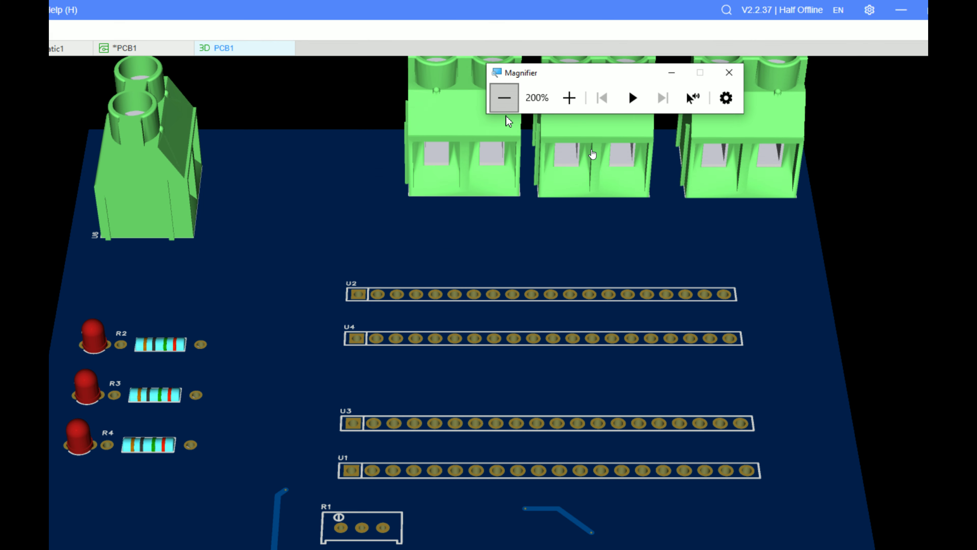
pyautogui.scroll(-6, 633, 264)
pyautogui.moveTo(628, 219); pyautogui.dragTo(618, 280, button='right')
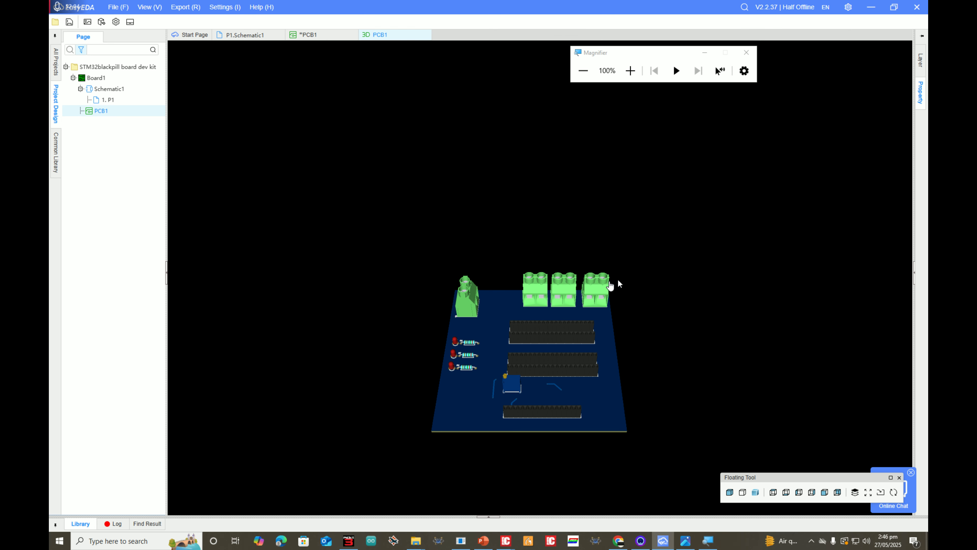
pyautogui.scroll(8, 577, 216)
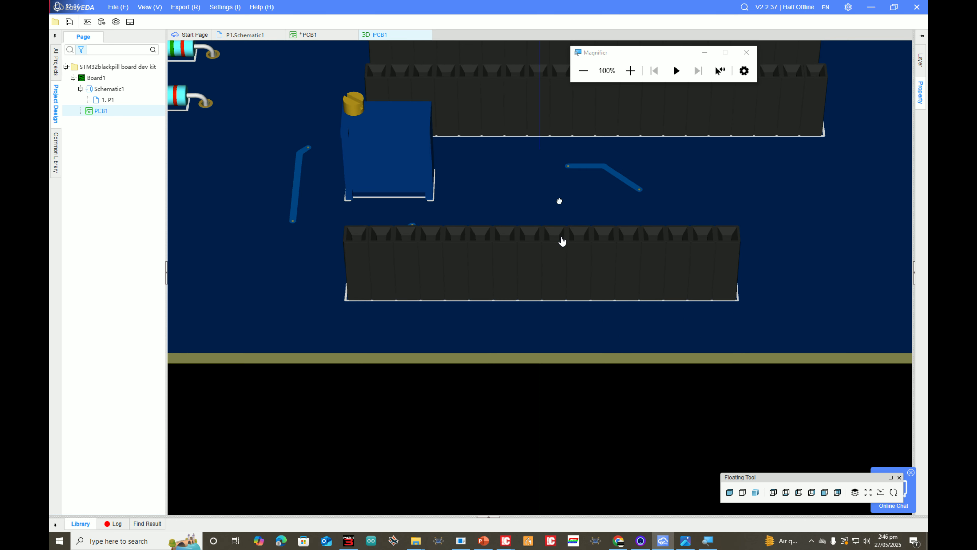
pyautogui.scroll(-5, 559, 261)
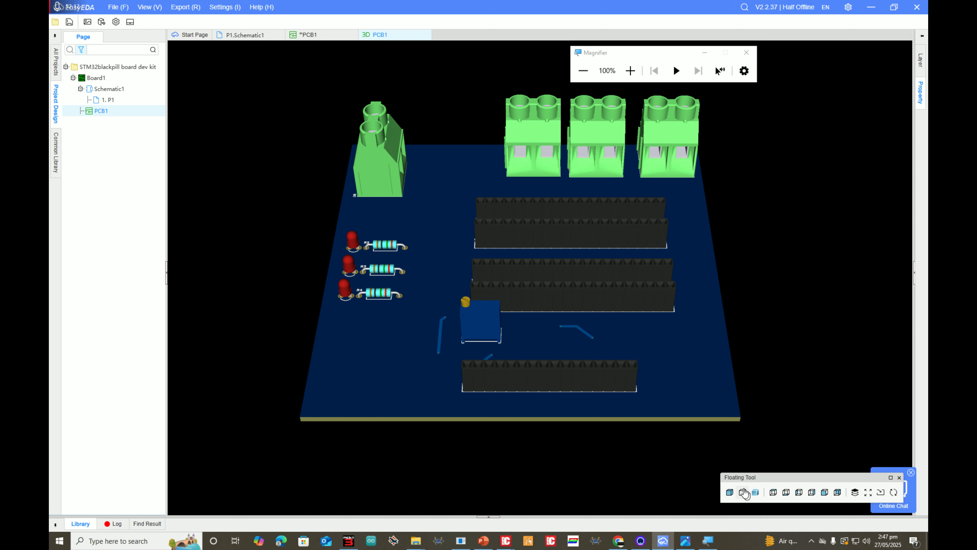
# - Show the 3D board from the top and examine the three top-layer jumper tracks around R1 and U5
pyautogui.click(774, 492)
pyautogui.scroll(-5, 614, 277)
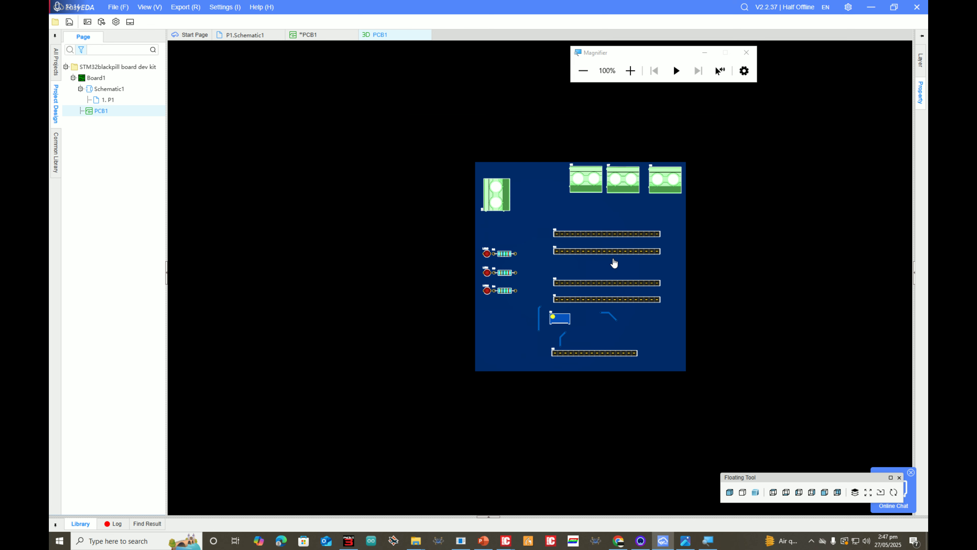
pyautogui.scroll(4, 624, 240)
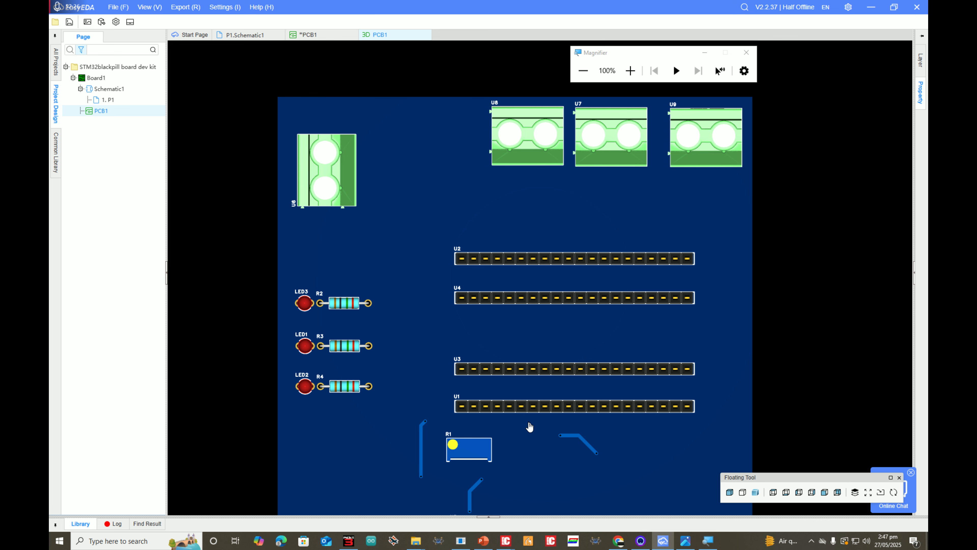
pyautogui.scroll(-3, 527, 427)
pyautogui.scroll(8, 543, 377)
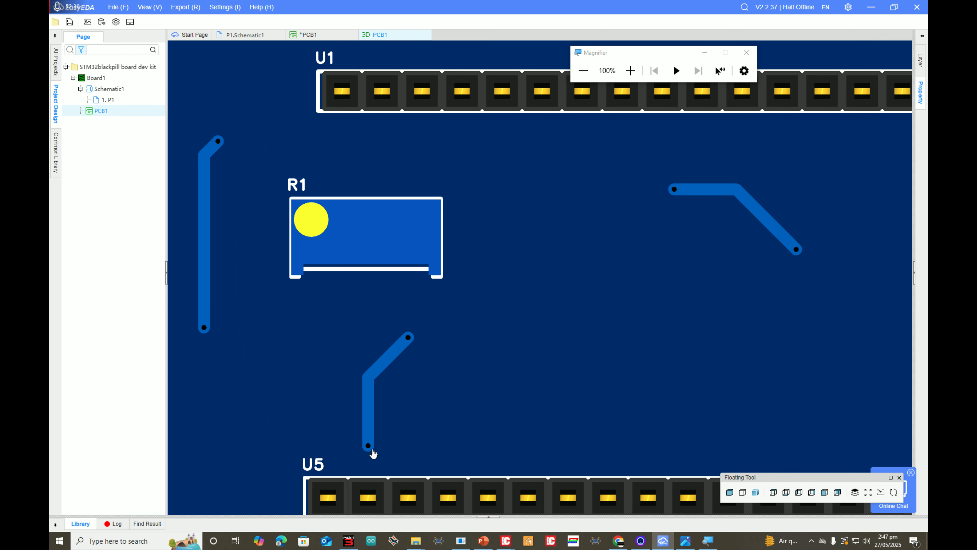
pyautogui.moveTo(390, 382); pyautogui.dragTo(424, 392, button='right')
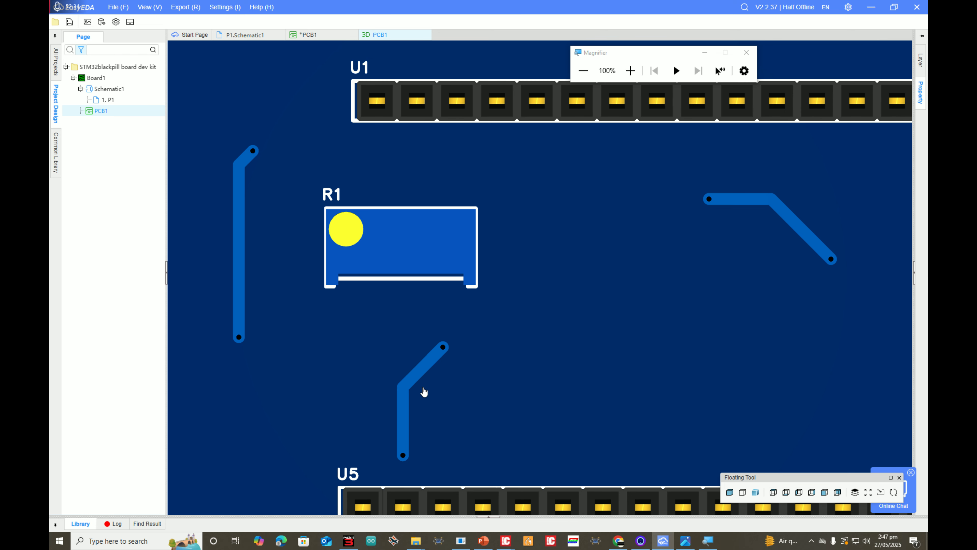
pyautogui.scroll(-2, 388, 330)
pyautogui.moveTo(508, 407); pyautogui.dragTo(478, 366, button='right')
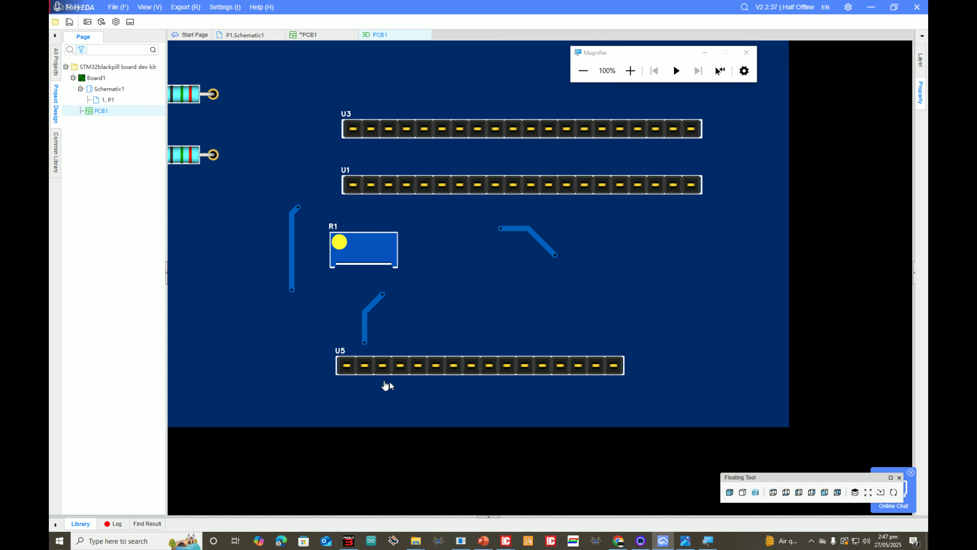
pyautogui.moveTo(552, 270); pyautogui.dragTo(592, 409, button='right')
pyautogui.scroll(-4, 577, 272)
pyautogui.moveTo(569, 251)
pyautogui.mouseDown(button='right')
pyautogui.moveTo(571, 220)
pyautogui.moveTo(572, 253)
pyautogui.mouseUp(button='right')
pyautogui.scroll(2, 571, 219)
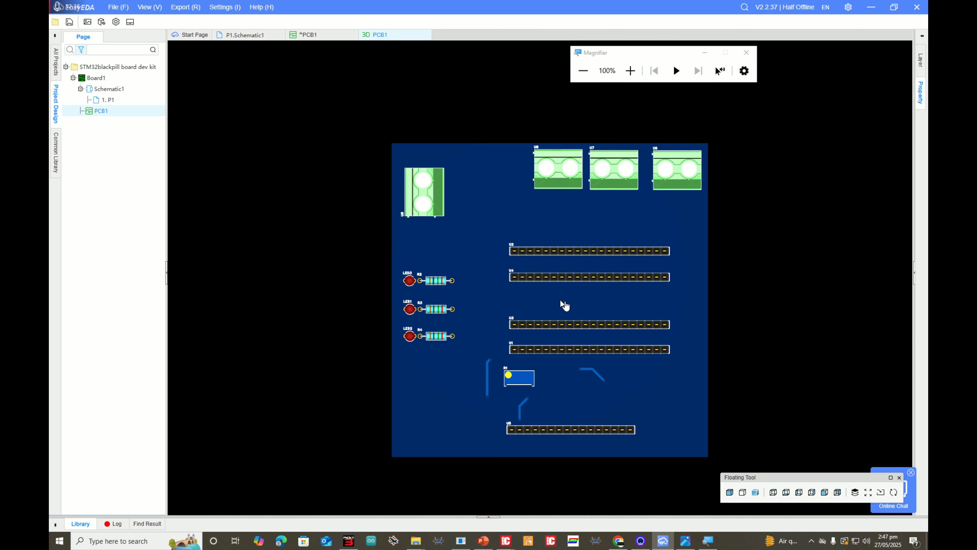
# - Inspect the component heights and pins in the 3D board's side views
pyautogui.click(798, 492)
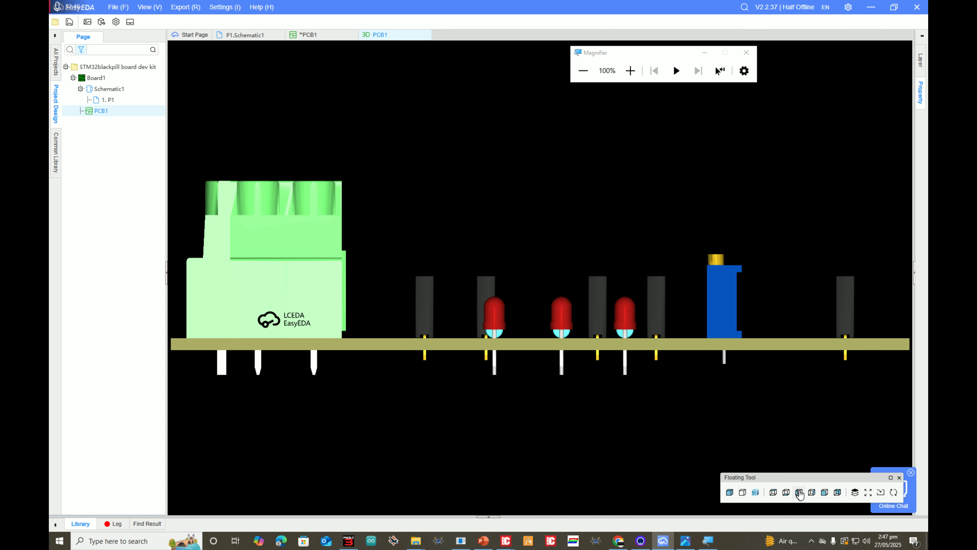
pyautogui.click(813, 494)
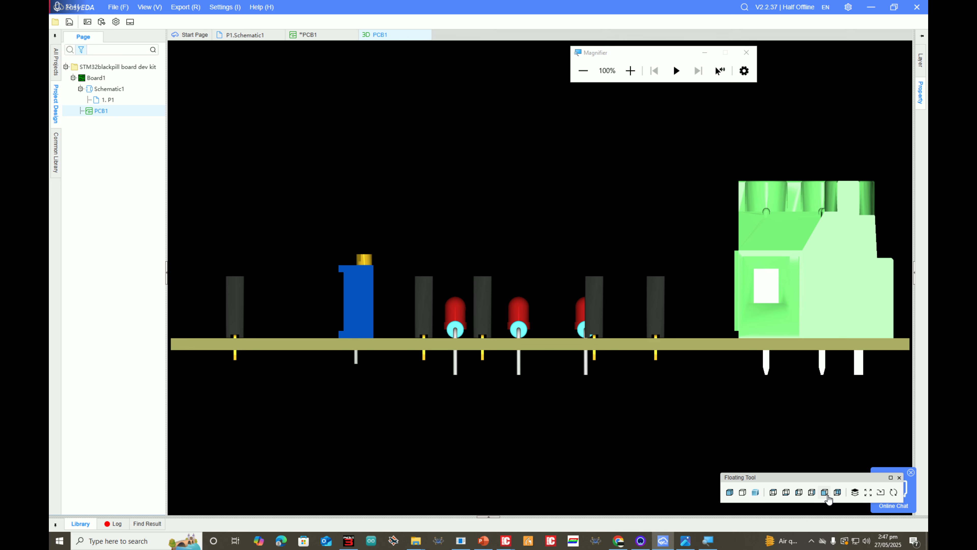
pyautogui.click(825, 494)
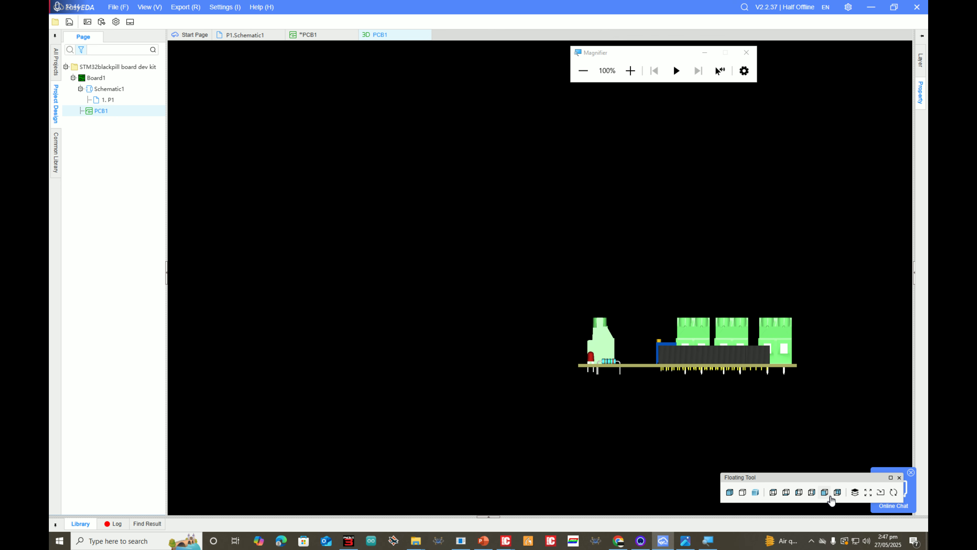
pyautogui.click(838, 494)
pyautogui.click(825, 494)
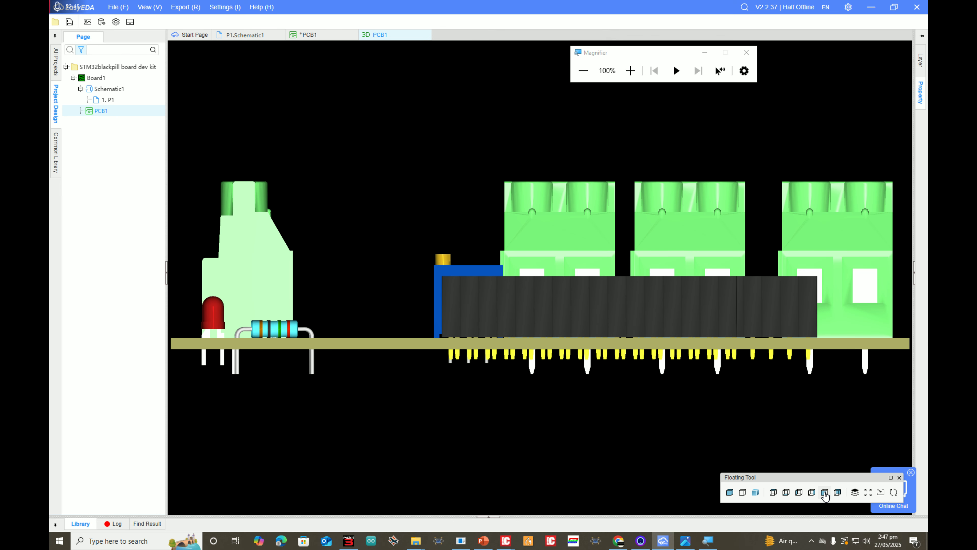
pyautogui.click(811, 493)
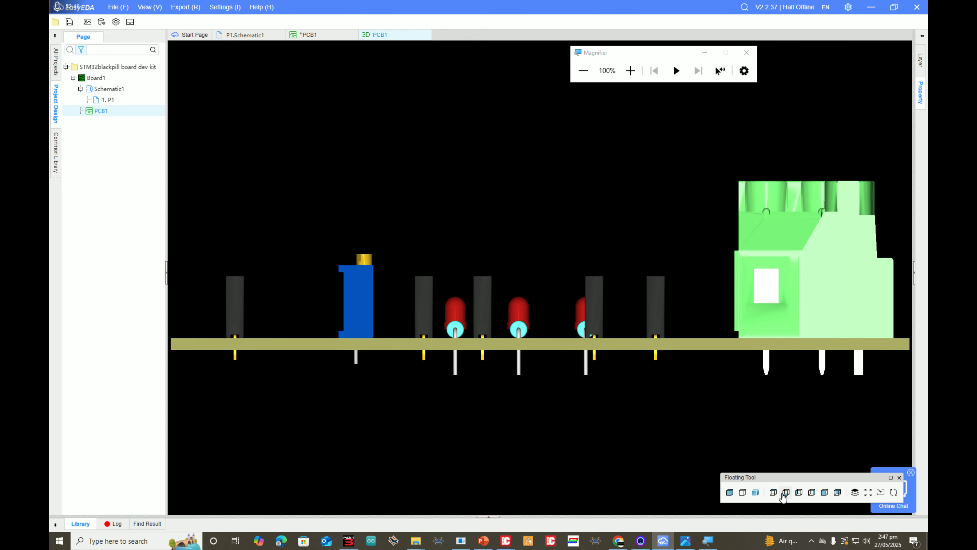
# - Inspect the tracks in the 3D board's bottom view and return to the top view
pyautogui.click(785, 494)
pyautogui.click(774, 493)
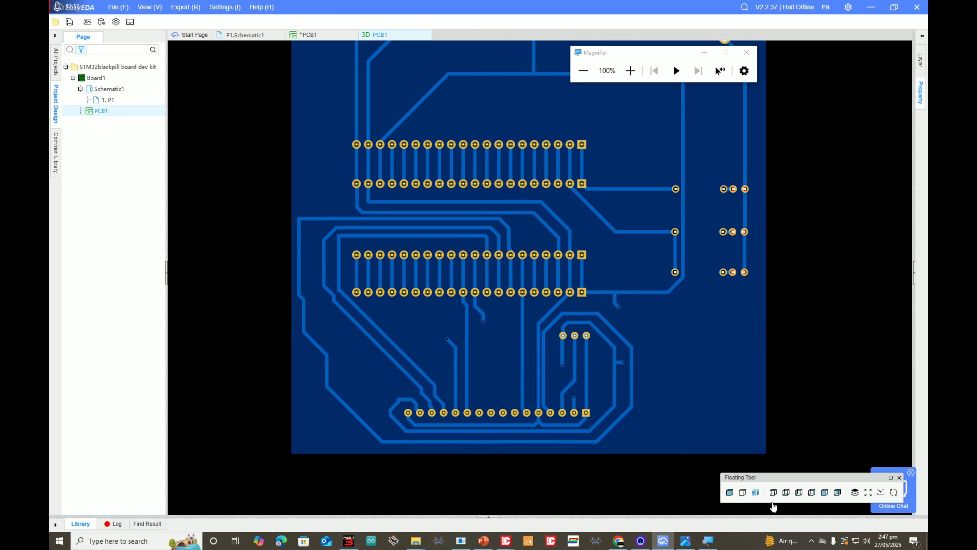
pyautogui.click(773, 493)
pyautogui.scroll(-4, 634, 312)
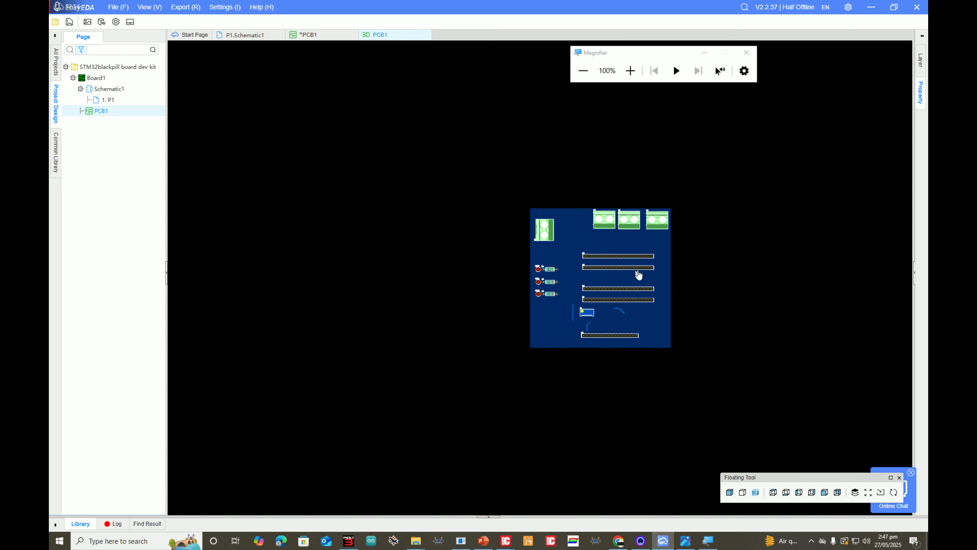
pyautogui.scroll(5, 641, 273)
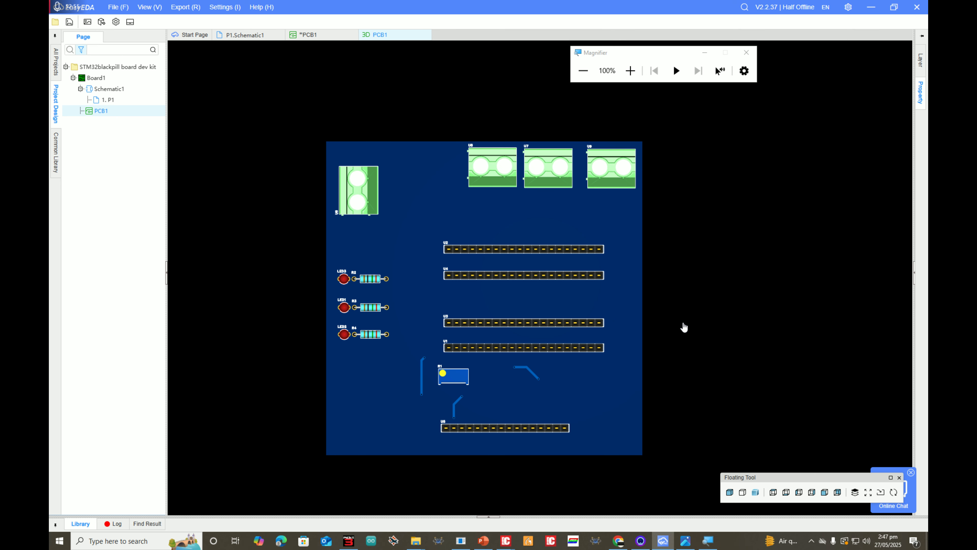